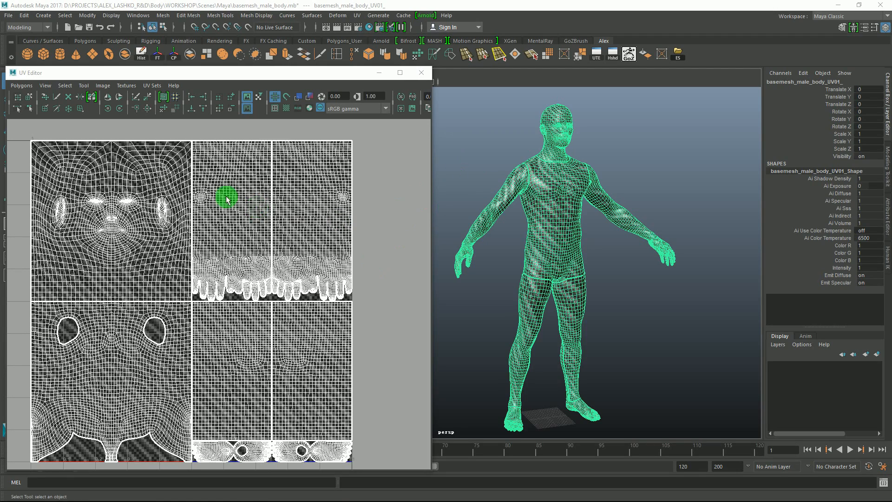
# - Examine the full-body UV layout, including the head, torso, arm, hand, leg and foot shells
pyautogui.keyDown('alt'); pyautogui.moveTo(245, 221); pyautogui.dragTo(251, 214, button='middle'); pyautogui.keyUp('alt')
pyautogui.keyDown('alt'); pyautogui.moveTo(171, 191); pyautogui.dragTo(176, 213, button='right'); pyautogui.keyUp('alt')
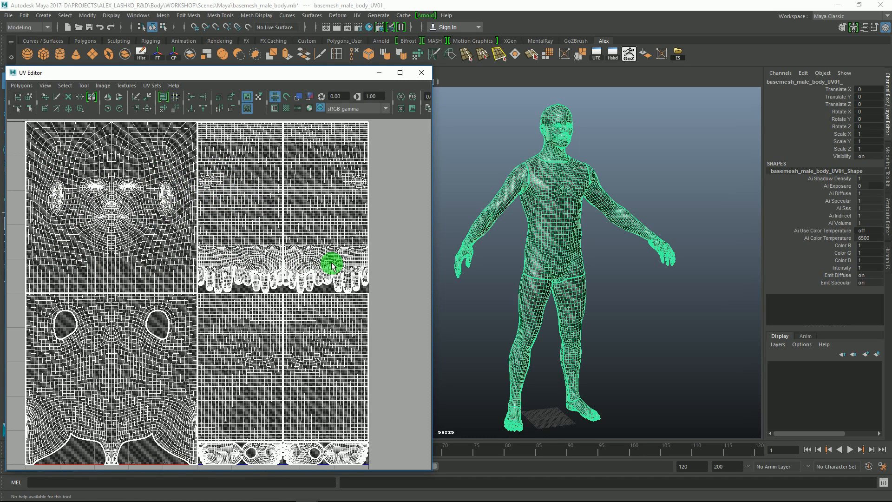
pyautogui.keyDown('alt'); pyautogui.moveTo(256, 273); pyautogui.dragTo(277, 209, button='middle'); pyautogui.keyUp('alt')
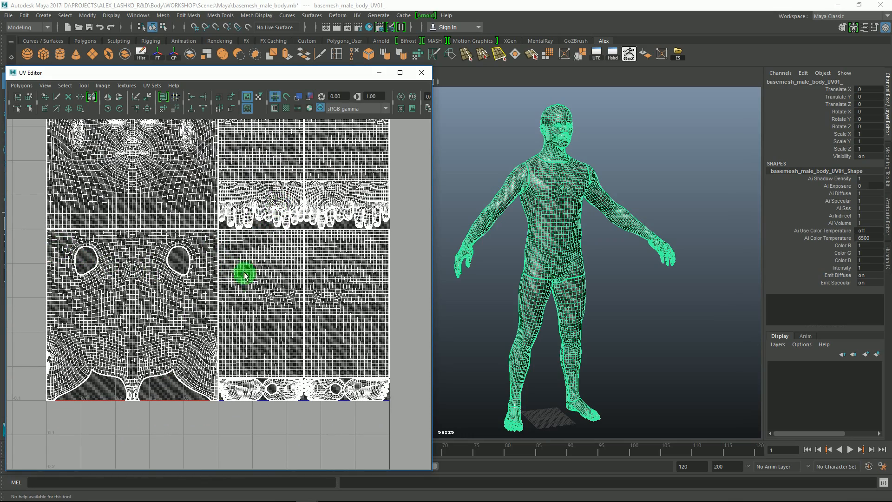
pyautogui.keyDown('alt'); pyautogui.moveTo(302, 252); pyautogui.dragTo(283, 310, button='middle'); pyautogui.keyUp('alt')
pyautogui.keyDown('alt'); pyautogui.moveTo(283, 310); pyautogui.dragTo(186, 242, button='right'); pyautogui.keyUp('alt')
pyautogui.keyDown('alt'); pyautogui.moveTo(185, 241); pyautogui.dragTo(271, 250, button='middle'); pyautogui.keyUp('alt')
pyautogui.keyDown('alt'); pyautogui.moveTo(178, 195); pyautogui.dragTo(150, 220, button='middle'); pyautogui.keyUp('alt')
pyautogui.keyDown('alt'); pyautogui.moveTo(269, 199); pyautogui.dragTo(301, 233, button='right'); pyautogui.keyUp('alt')
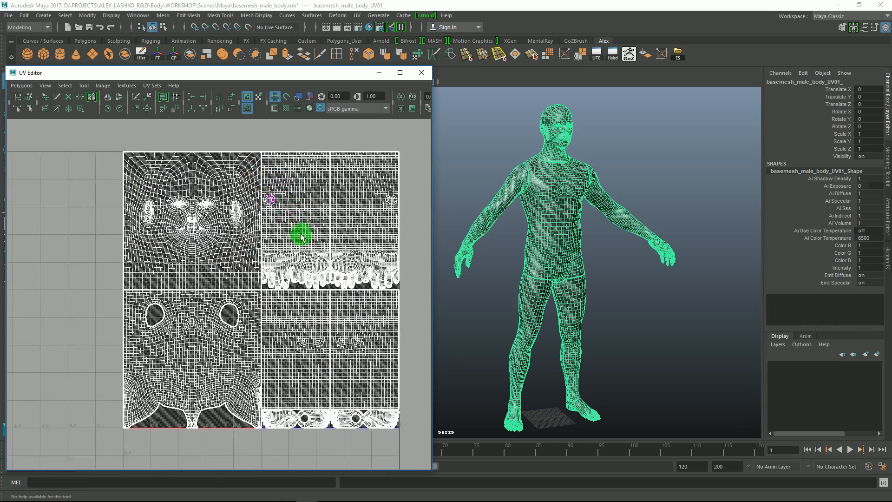
pyautogui.keyDown('alt'); pyautogui.moveTo(299, 224); pyautogui.dragTo(225, 239, button='middle'); pyautogui.keyUp('alt')
pyautogui.keyDown('alt'); pyautogui.moveTo(224, 234); pyautogui.dragTo(248, 273, button='right'); pyautogui.keyUp('alt')
pyautogui.keyDown('alt'); pyautogui.moveTo(318, 260); pyautogui.dragTo(241, 245, button='right'); pyautogui.keyUp('alt')
pyautogui.keyDown('alt'); pyautogui.moveTo(240, 245); pyautogui.dragTo(251, 224, button='middle'); pyautogui.keyUp('alt')
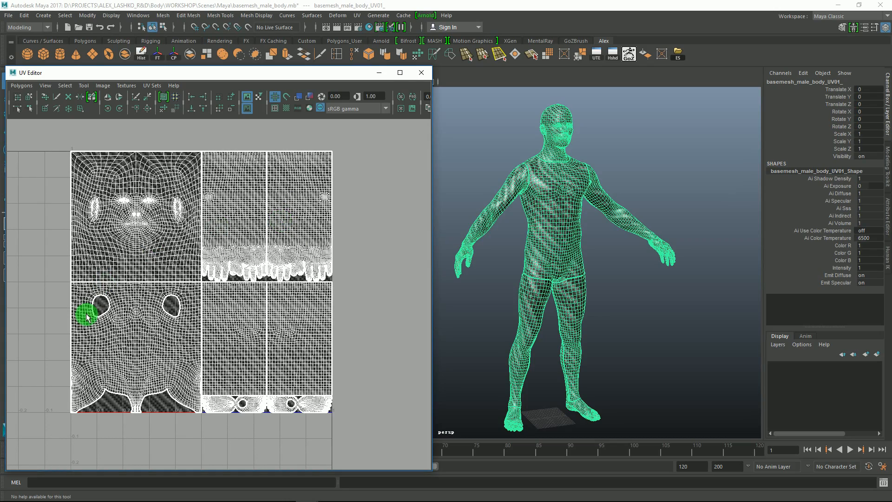
# - Examine the torso UV shell closely, including its arm openings and outer border
pyautogui.keyDown('alt'); pyautogui.moveTo(89, 319); pyautogui.dragTo(123, 335, button='right'); pyautogui.keyUp('alt')
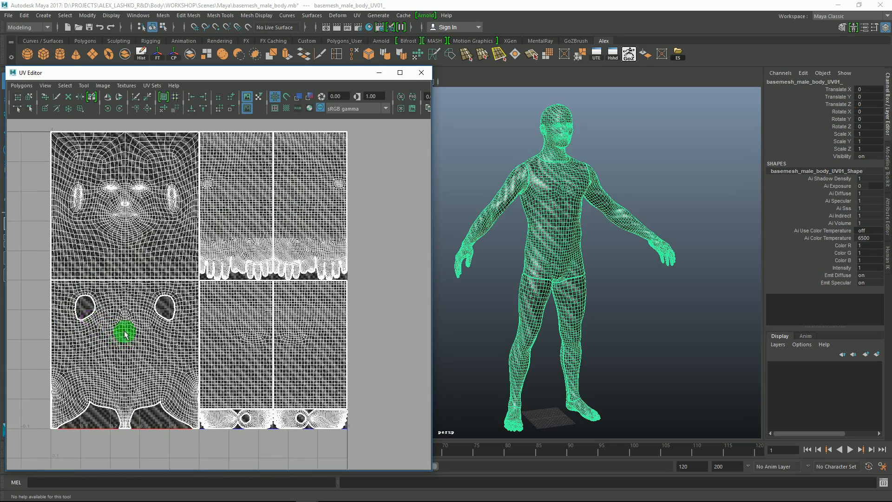
pyautogui.keyDown('alt'); pyautogui.moveTo(113, 331); pyautogui.dragTo(165, 302, button='middle'); pyautogui.keyUp('alt')
pyautogui.keyDown('alt'); pyautogui.moveTo(150, 312); pyautogui.dragTo(195, 375, button='right'); pyautogui.keyUp('alt')
pyautogui.keyDown('alt'); pyautogui.moveTo(146, 311); pyautogui.dragTo(153, 331, button='middle'); pyautogui.keyUp('alt')
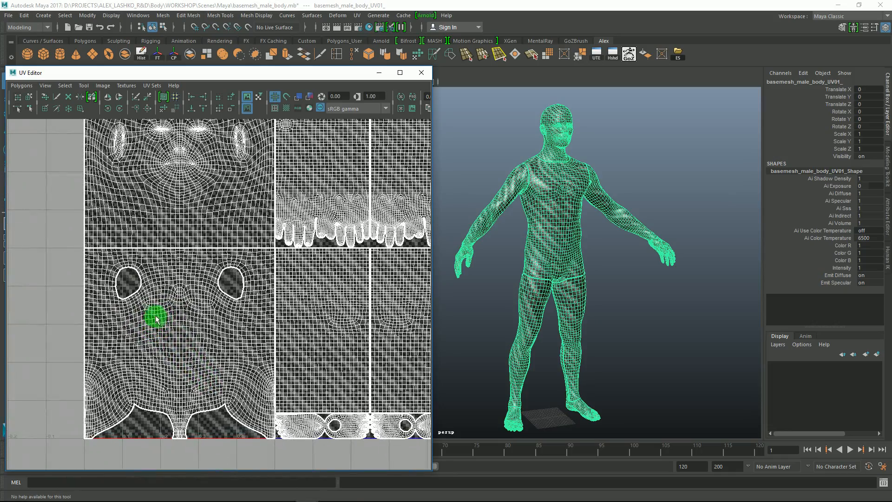
pyautogui.keyDown('alt'); pyautogui.moveTo(132, 297); pyautogui.dragTo(167, 328, button='right'); pyautogui.keyUp('alt')
pyautogui.keyDown('alt'); pyautogui.moveTo(160, 309); pyautogui.dragTo(144, 271, button='middle'); pyautogui.keyUp('alt')
pyautogui.keyDown('alt'); pyautogui.moveTo(123, 283); pyautogui.dragTo(137, 303, button='right'); pyautogui.keyUp('alt')
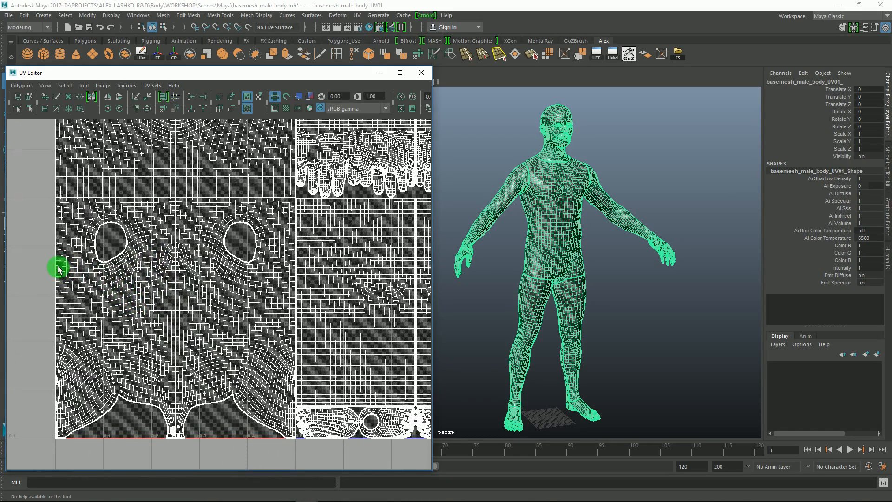
pyautogui.keyDown('alt'); pyautogui.moveTo(102, 282); pyautogui.dragTo(83, 289, button='middle'); pyautogui.keyUp('alt')
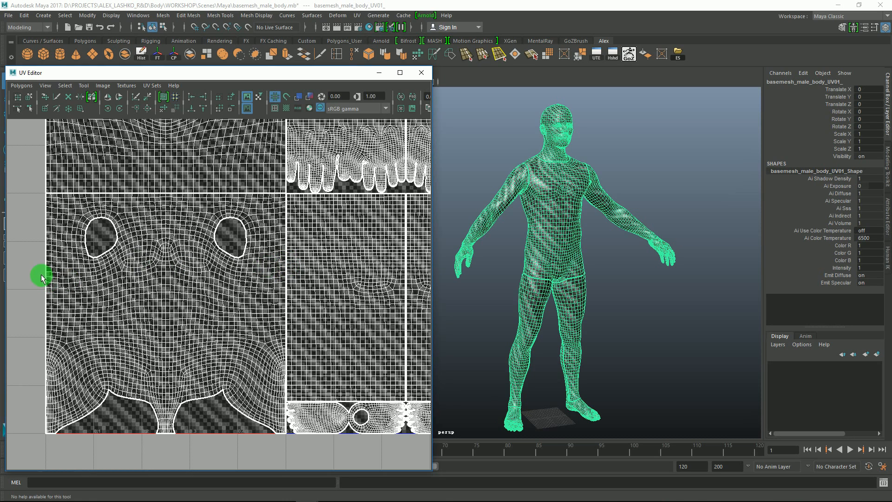
# - Switch to UV selection and pick sample UVs on the outer borders of the torso shell
pyautogui.moveTo(50, 264); pyautogui.dragTo(87, 264, button='right')
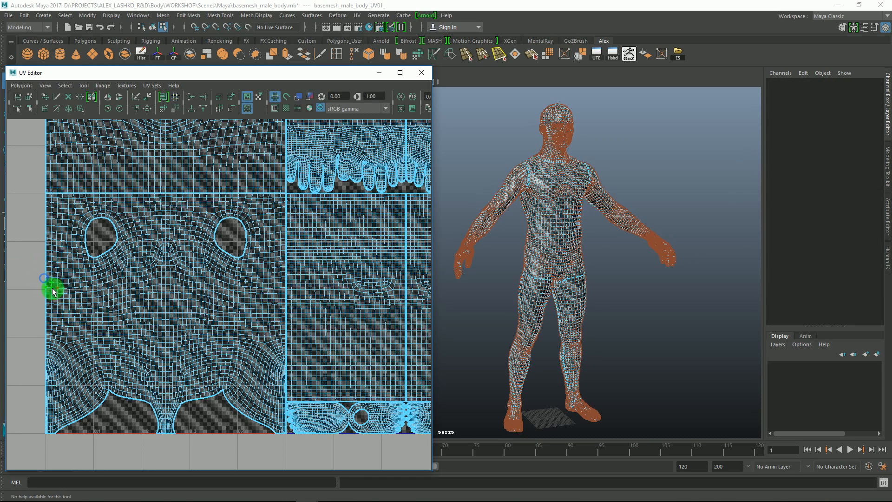
pyautogui.moveTo(53, 292); pyautogui.dragTo(64, 288)
pyautogui.keyDown('alt'); pyautogui.moveTo(56, 285); pyautogui.dragTo(44, 287, button='middle'); pyautogui.keyUp('alt')
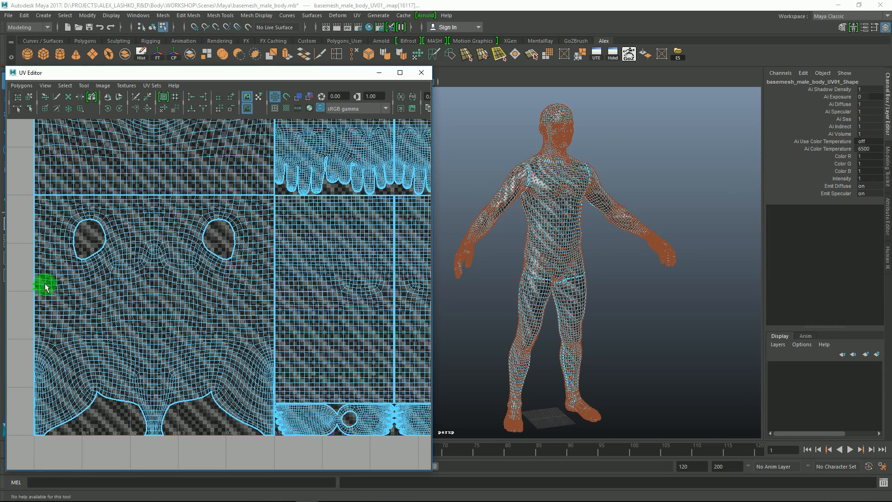
pyautogui.click(100, 302)
pyautogui.click(276, 285)
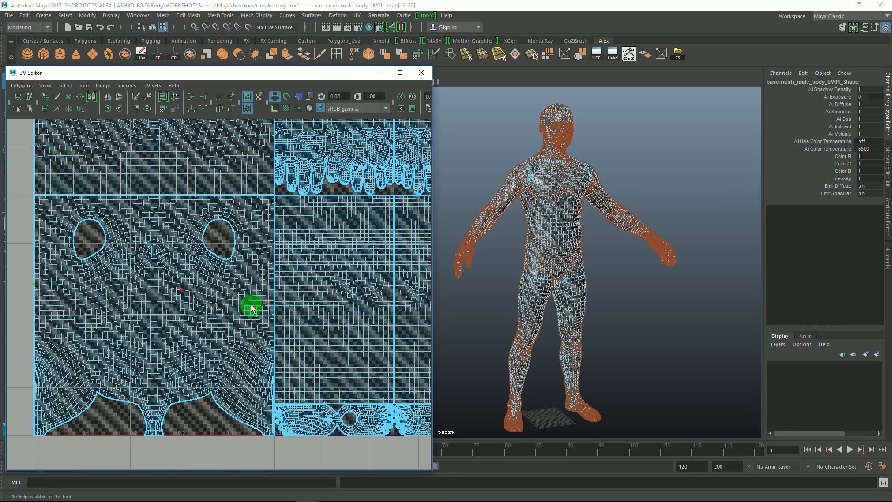
pyautogui.keyDown('alt'); pyautogui.moveTo(212, 302); pyautogui.dragTo(165, 274, button='right'); pyautogui.keyUp('alt')
pyautogui.keyDown('alt'); pyautogui.moveTo(253, 295); pyautogui.dragTo(205, 342, button='middle'); pyautogui.keyUp('alt')
pyautogui.keyDown('alt'); pyautogui.moveTo(269, 305); pyautogui.dragTo(244, 281, button='right'); pyautogui.keyUp('alt')
pyautogui.keyDown('alt'); pyautogui.moveTo(245, 281); pyautogui.dragTo(246, 291, button='middle'); pyautogui.keyUp('alt')
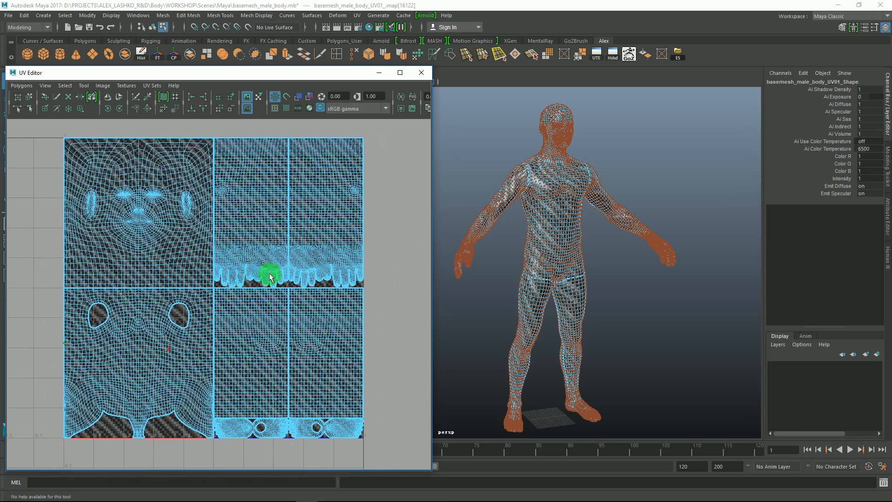
# - Inspect the numbered checker texture on the model's chest, shoulder and arm
pyautogui.moveTo(534, 190)
pyautogui.keyDown('alt'); pyautogui.mouseDown()
pyautogui.moveTo(558, 187)
pyautogui.moveTo(540, 201)
pyautogui.mouseUp(); pyautogui.keyUp('alt')
pyautogui.keyDown('alt'); pyautogui.moveTo(539, 201); pyautogui.dragTo(575, 248, button='right'); pyautogui.keyUp('alt')
pyautogui.keyDown('alt'); pyautogui.moveTo(574, 235); pyautogui.dragTo(568, 217); pyautogui.keyUp('alt')
pyautogui.keyDown('alt'); pyautogui.moveTo(567, 217); pyautogui.dragTo(594, 205, button='right'); pyautogui.keyUp('alt')
pyautogui.moveTo(593, 205)
pyautogui.keyDown('alt'); pyautogui.mouseDown()
pyautogui.moveTo(562, 205)
pyautogui.moveTo(596, 194)
pyautogui.mouseUp(); pyautogui.keyUp('alt')
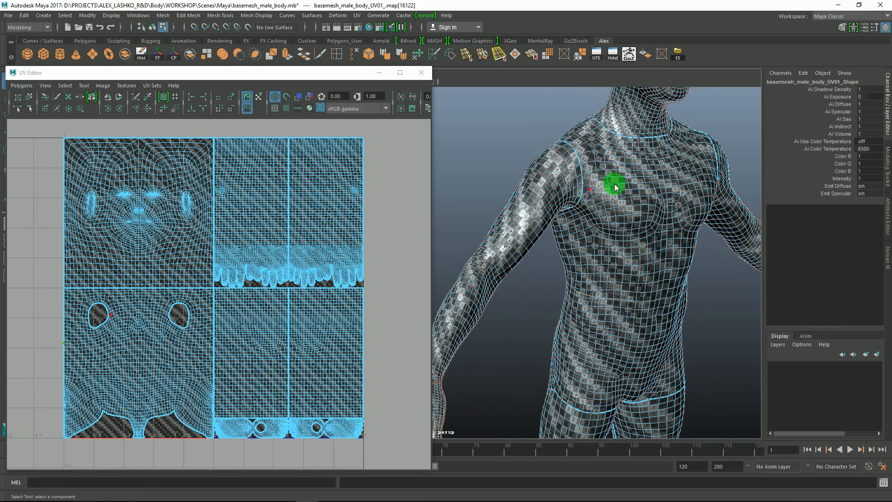
pyautogui.keyDown('alt'); pyautogui.moveTo(593, 175); pyautogui.dragTo(593, 203); pyautogui.keyUp('alt')
pyautogui.keyDown('alt'); pyautogui.moveTo(594, 203); pyautogui.dragTo(591, 241, button='right'); pyautogui.keyUp('alt')
pyautogui.keyDown('alt'); pyautogui.moveTo(592, 241); pyautogui.dragTo(536, 285); pyautogui.keyUp('alt')
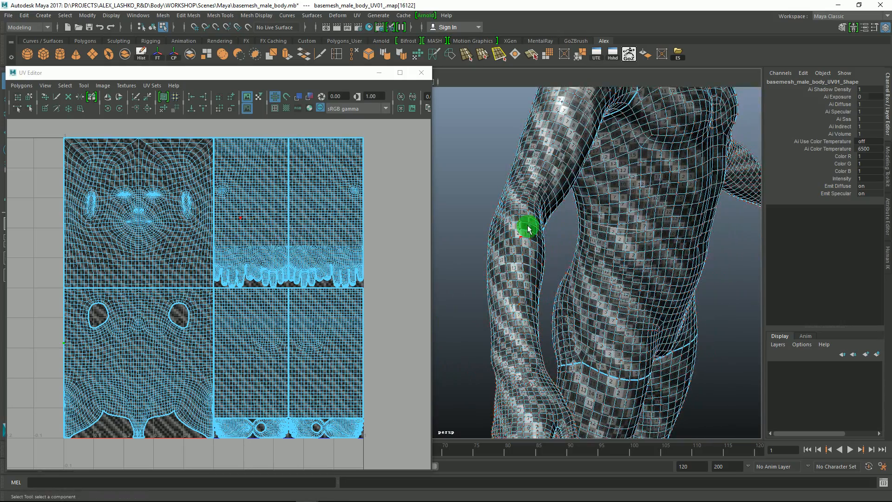
pyautogui.keyDown('alt'); pyautogui.moveTo(590, 185); pyautogui.dragTo(579, 206); pyautogui.keyUp('alt')
pyautogui.keyDown('alt'); pyautogui.moveTo(579, 206); pyautogui.dragTo(544, 167, button='right'); pyautogui.keyUp('alt')
pyautogui.keyDown('alt'); pyautogui.moveTo(586, 193); pyautogui.dragTo(559, 217); pyautogui.keyUp('alt')
pyautogui.keyDown('alt'); pyautogui.moveTo(574, 230); pyautogui.dragTo(502, 156, button='right'); pyautogui.keyUp('alt')
pyautogui.keyDown('alt'); pyautogui.moveTo(514, 210); pyautogui.dragTo(594, 183, button='middle'); pyautogui.keyUp('alt')
pyautogui.keyDown('alt'); pyautogui.moveTo(593, 183); pyautogui.dragTo(555, 183, button='right'); pyautogui.keyUp('alt')
pyautogui.keyDown('alt'); pyautogui.moveTo(556, 183); pyautogui.dragTo(572, 200); pyautogui.keyUp('alt')
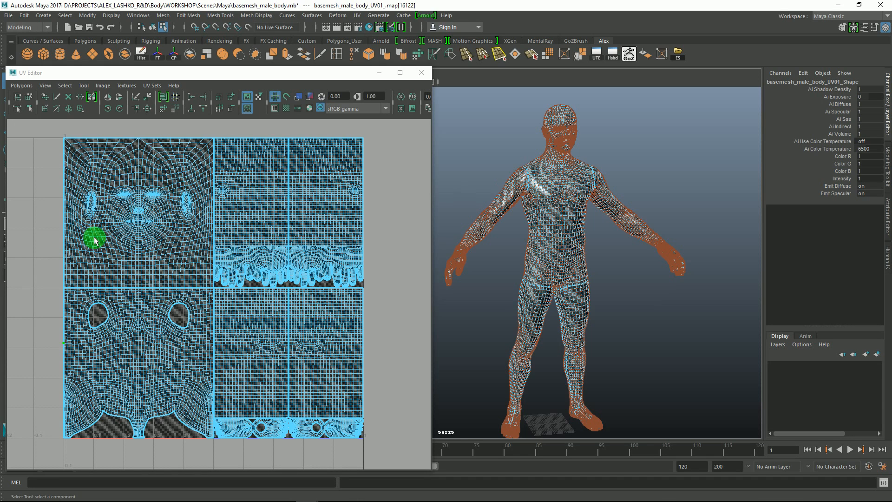
pyautogui.keyDown('alt'); pyautogui.moveTo(159, 206); pyautogui.dragTo(159, 205, button='right'); pyautogui.keyUp('alt')
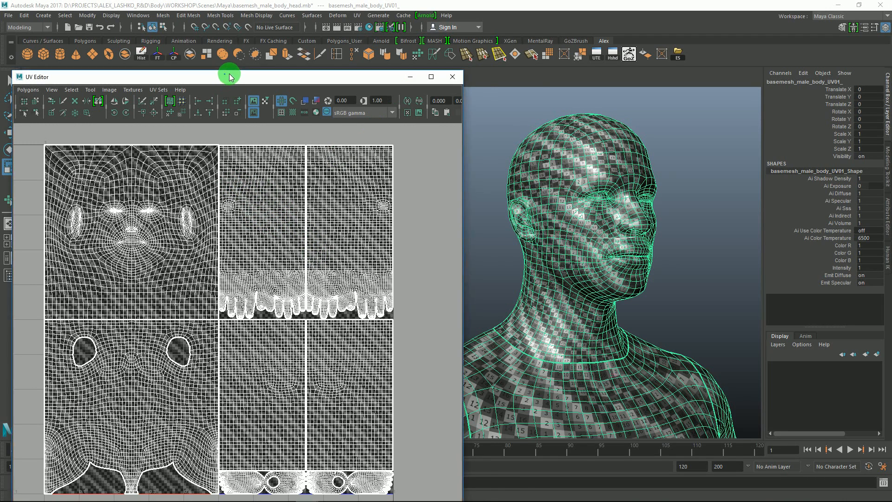
# - Duplicate the male body mesh, hide the original, and select the duplicate
pyautogui.moveTo(225, 75); pyautogui.dragTo(299, 78)
pyautogui.click(62, 134)
pyautogui.hotkey('ctrl', 'd')
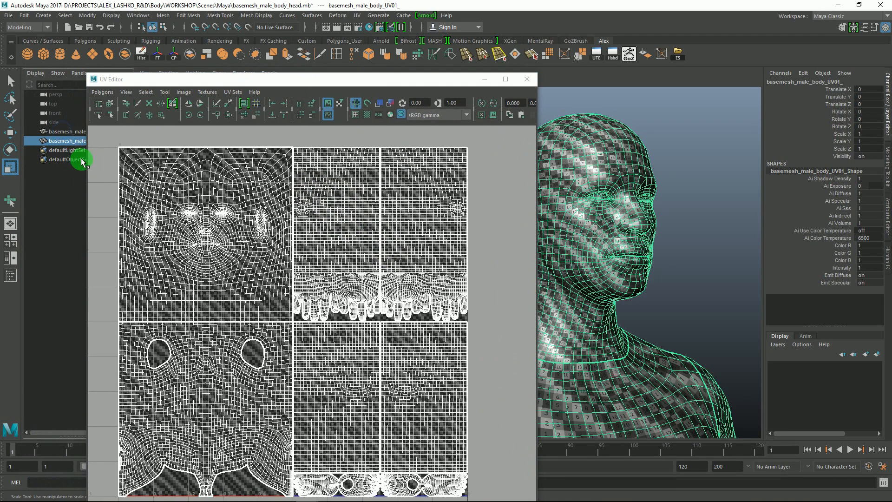
pyautogui.click(354, 246)
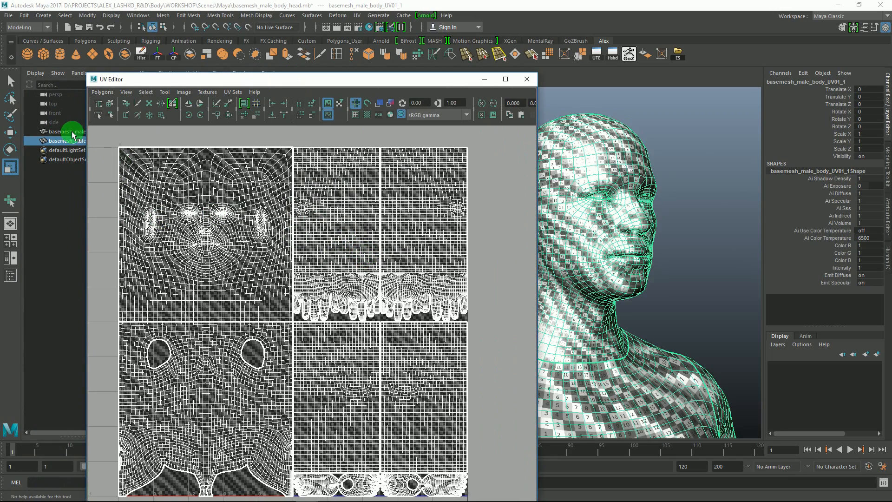
pyautogui.hotkey('ctrl', 'h')
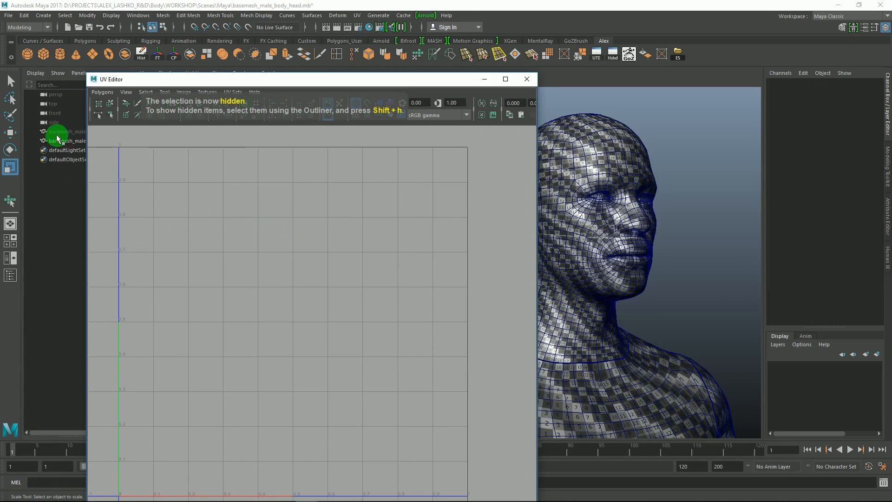
pyautogui.click(62, 141)
# - Select the UVs of every shell except the head and shift them 1.000 unit in the positive U direction
pyautogui.keyDown('alt'); pyautogui.moveTo(483, 199); pyautogui.dragTo(310, 261, button='right'); pyautogui.keyUp('alt')
pyautogui.keyDown('alt'); pyautogui.moveTo(439, 275); pyautogui.dragTo(300, 271, button='middle'); pyautogui.keyUp('alt')
pyautogui.keyDown('alt'); pyautogui.moveTo(298, 271); pyautogui.dragTo(361, 249, button='right'); pyautogui.keyUp('alt')
pyautogui.moveTo(291, 236); pyautogui.dragTo(173, 321)
pyautogui.keyDown('ctrl'); pyautogui.moveTo(220, 335); pyautogui.dragTo(259, 322, button='right'); pyautogui.keyUp('ctrl')
pyautogui.keyDown('alt'); pyautogui.moveTo(402, 281); pyautogui.dragTo(398, 265, button='right'); pyautogui.keyUp('alt')
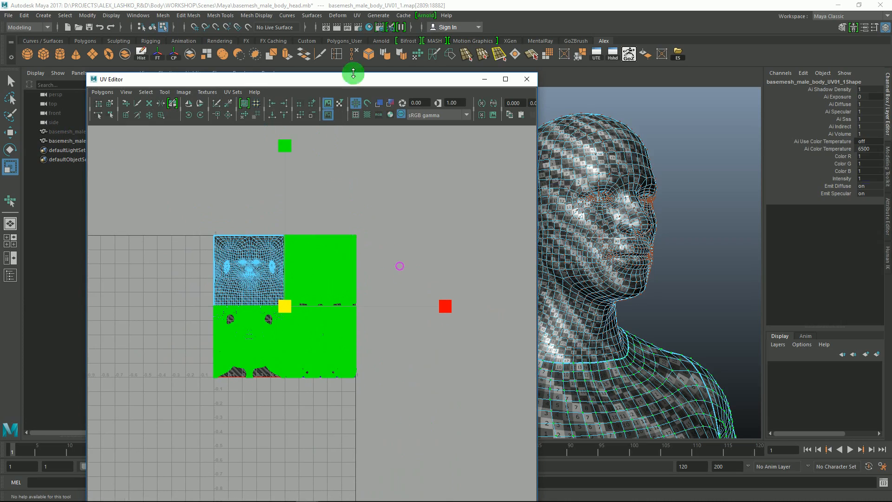
pyautogui.click(512, 80)
pyautogui.click(526, 35)
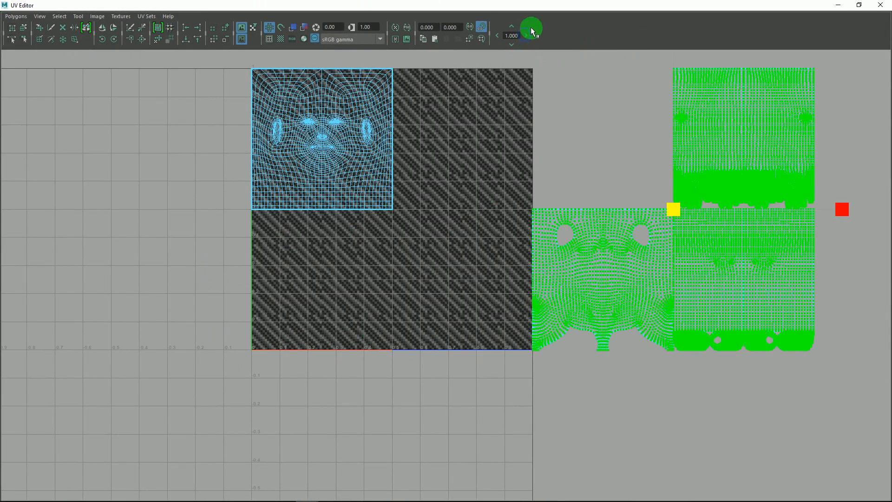
# - Select all UVs of the head shell and unfold them
pyautogui.moveTo(525, 8); pyautogui.dragTo(414, 97)
pyautogui.keyDown('alt'); pyautogui.moveTo(379, 262); pyautogui.dragTo(277, 225, button='middle'); pyautogui.keyUp('alt')
pyautogui.keyDown('alt'); pyautogui.moveTo(280, 259); pyautogui.dragTo(342, 266, button='right'); pyautogui.keyUp('alt')
pyautogui.keyDown('alt'); pyautogui.moveTo(270, 223); pyautogui.dragTo(332, 234, button='middle'); pyautogui.keyUp('alt')
pyautogui.moveTo(348, 234); pyautogui.dragTo(367, 232, button='right')
pyautogui.keyDown('alt'); pyautogui.moveTo(333, 212); pyautogui.dragTo(282, 207, button='middle'); pyautogui.keyUp('alt')
pyautogui.moveTo(218, 190); pyautogui.dragTo(357, 300)
pyautogui.keyDown('alt'); pyautogui.moveTo(340, 253); pyautogui.dragTo(344, 260, button='middle'); pyautogui.keyUp('alt')
pyautogui.click(347, 129)
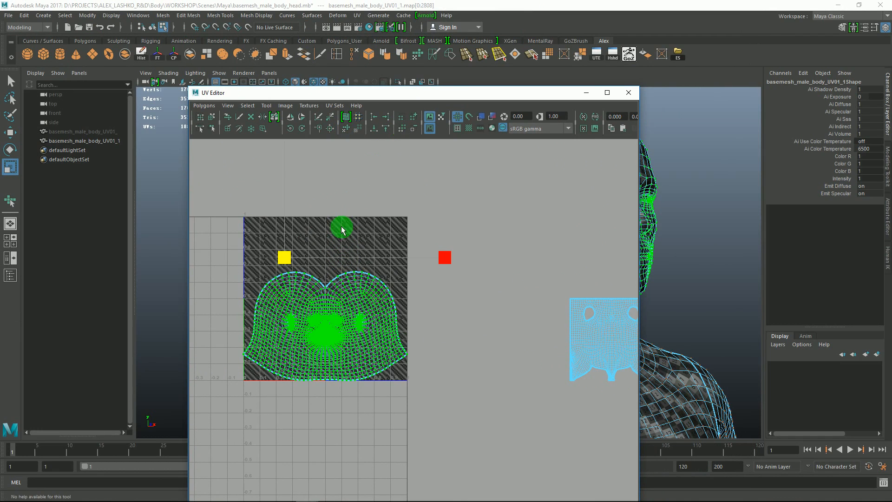
# - Inspect the unfolded head shell and its checker texture across the face, ear and neck
pyautogui.keyDown('alt'); pyautogui.moveTo(321, 223); pyautogui.dragTo(319, 191, button='middle'); pyautogui.keyUp('alt')
pyautogui.keyDown('alt'); pyautogui.moveTo(321, 201); pyautogui.dragTo(346, 186, button='right'); pyautogui.keyUp('alt')
pyautogui.moveTo(345, 93); pyautogui.dragTo(192, 52)
pyautogui.keyDown('alt'); pyautogui.moveTo(209, 187); pyautogui.dragTo(237, 211, button='middle'); pyautogui.keyUp('alt')
pyautogui.keyDown('alt'); pyautogui.moveTo(237, 211); pyautogui.dragTo(294, 282, button='right'); pyautogui.keyUp('alt')
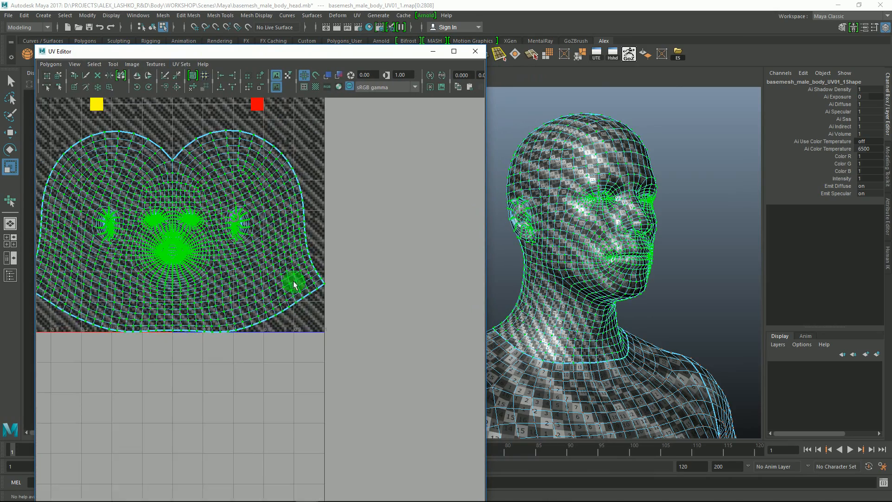
pyautogui.keyDown('alt'); pyautogui.moveTo(253, 200); pyautogui.dragTo(302, 245, button='middle'); pyautogui.keyUp('alt')
pyautogui.keyDown('alt'); pyautogui.moveTo(558, 230); pyautogui.dragTo(618, 284, button='right'); pyautogui.keyUp('alt')
pyautogui.keyDown('alt'); pyautogui.moveTo(590, 236); pyautogui.dragTo(604, 218, button='middle'); pyautogui.keyUp('alt')
pyautogui.keyDown('alt'); pyautogui.moveTo(604, 218); pyautogui.dragTo(705, 183); pyautogui.keyUp('alt')
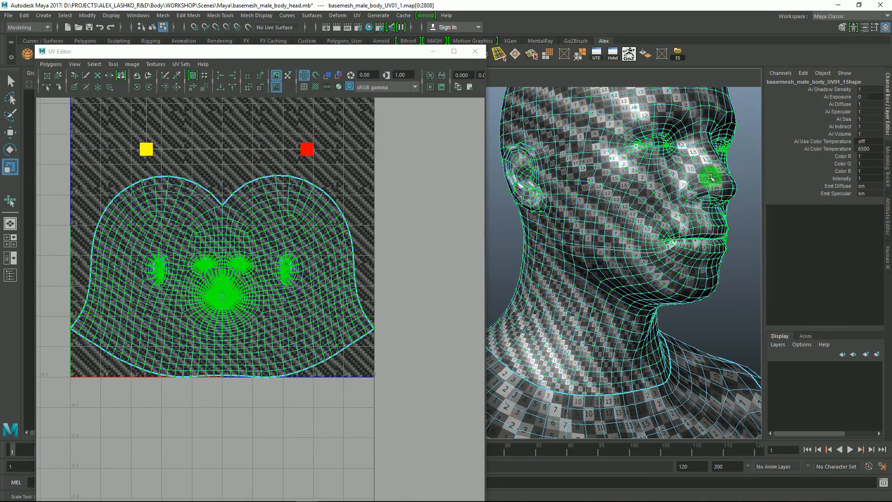
pyautogui.moveTo(707, 185)
pyautogui.keyDown('alt'); pyautogui.mouseDown()
pyautogui.moveTo(733, 175)
pyautogui.moveTo(707, 184)
pyautogui.mouseUp(); pyautogui.keyUp('alt')
pyautogui.keyDown('alt'); pyautogui.moveTo(707, 153); pyautogui.dragTo(672, 174, button='middle'); pyautogui.keyUp('alt')
pyautogui.keyDown('alt'); pyautogui.moveTo(672, 174); pyautogui.dragTo(713, 189); pyautogui.keyUp('alt')
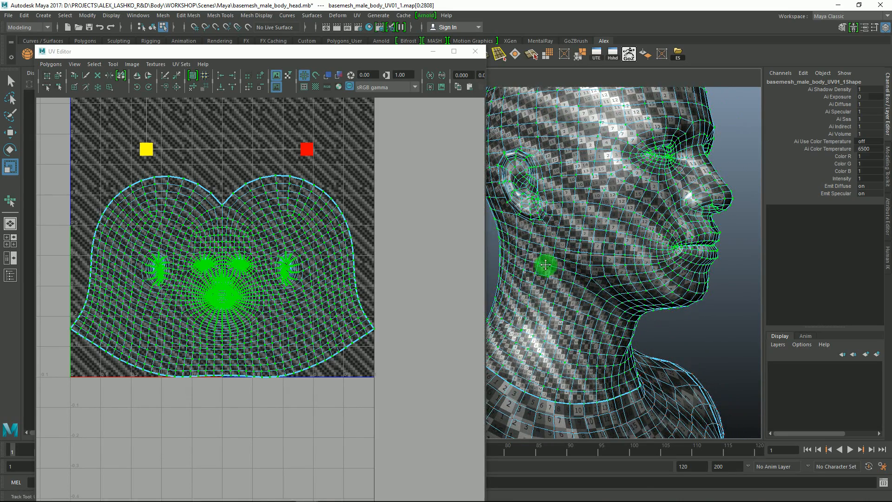
pyautogui.keyDown('alt'); pyautogui.moveTo(546, 265); pyautogui.dragTo(564, 223, button='middle'); pyautogui.keyUp('alt')
pyautogui.keyDown('alt'); pyautogui.moveTo(255, 203); pyautogui.dragTo(243, 213, button='right'); pyautogui.keyUp('alt')
pyautogui.keyDown('alt'); pyautogui.moveTo(242, 213); pyautogui.dragTo(240, 235, button='middle'); pyautogui.keyUp('alt')
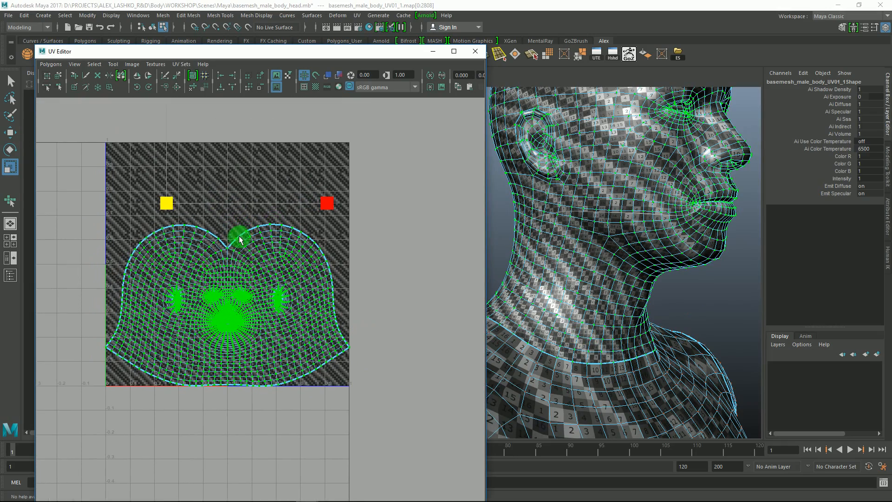
# - Move the unfolded head shell upward within the UV tile, leaving a gap below it
pyautogui.press('w')
pyautogui.keyDown('alt'); pyautogui.moveTo(240, 239); pyautogui.dragTo(238, 144, button='right'); pyautogui.keyUp('alt')
pyautogui.moveTo(235, 143); pyautogui.dragTo(233, 97)
pyautogui.keyDown('alt'); pyautogui.moveTo(247, 146); pyautogui.dragTo(220, 270, button='middle'); pyautogui.keyUp('alt')
pyautogui.keyDown('alt'); pyautogui.moveTo(219, 268); pyautogui.dragTo(281, 346, button='right'); pyautogui.keyUp('alt')
pyautogui.keyDown('alt'); pyautogui.moveTo(240, 261); pyautogui.dragTo(295, 217, button='middle'); pyautogui.keyUp('alt')
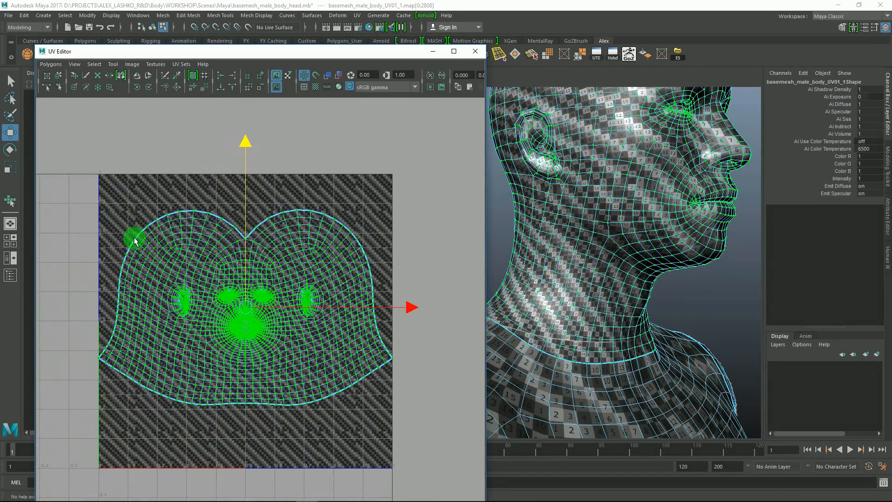
pyautogui.keyDown('alt'); pyautogui.moveTo(290, 382); pyautogui.dragTo(257, 426, button='middle'); pyautogui.keyUp('alt')
# - Select the UVs along the head shell's upper border, covering the central notch and the tops of both lobes
pyautogui.keyDown('alt'); pyautogui.moveTo(548, 209); pyautogui.dragTo(534, 227); pyautogui.keyUp('alt')
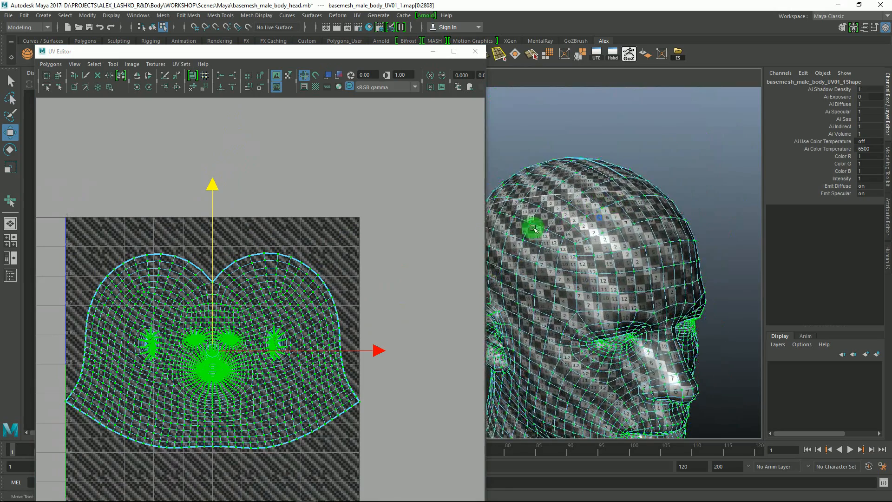
pyautogui.rightClick(135, 258)
pyautogui.click(136, 236)
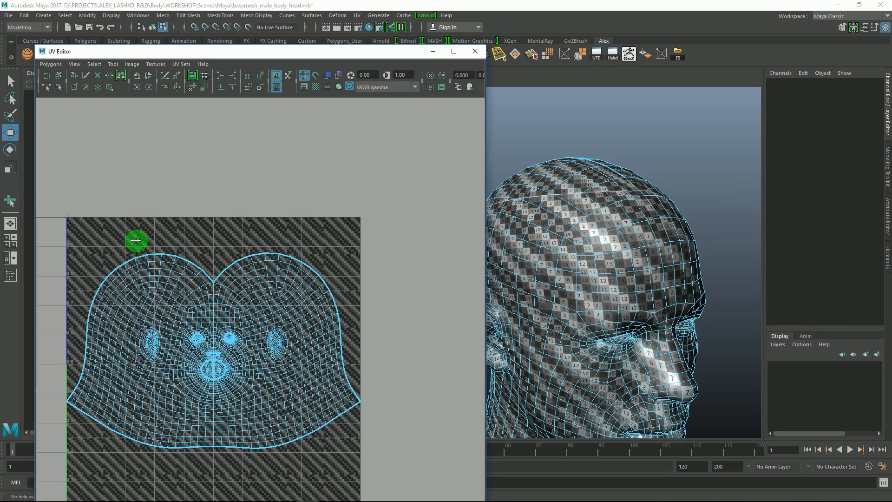
pyautogui.scroll(3, 188, 316)
pyautogui.moveTo(89, 254); pyautogui.dragTo(131, 245, button='right')
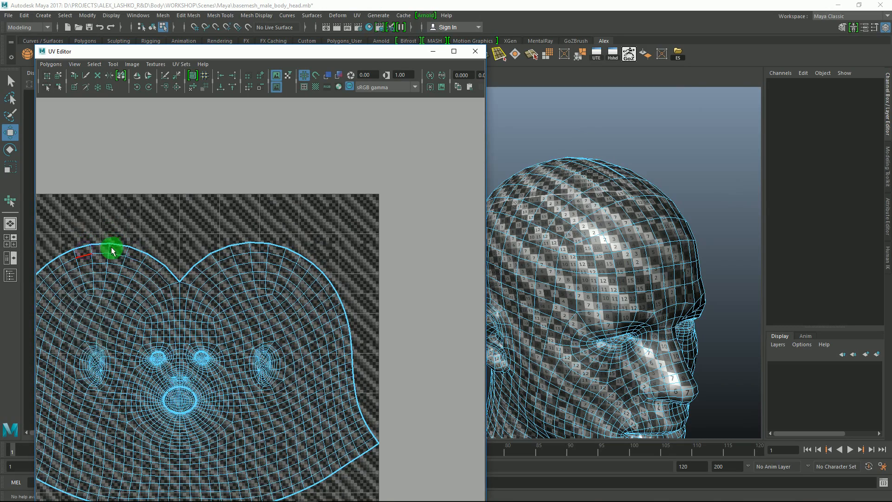
pyautogui.click(112, 249)
pyautogui.keyDown('alt'); pyautogui.moveTo(111, 251); pyautogui.dragTo(160, 256, button='middle'); pyautogui.keyUp('alt')
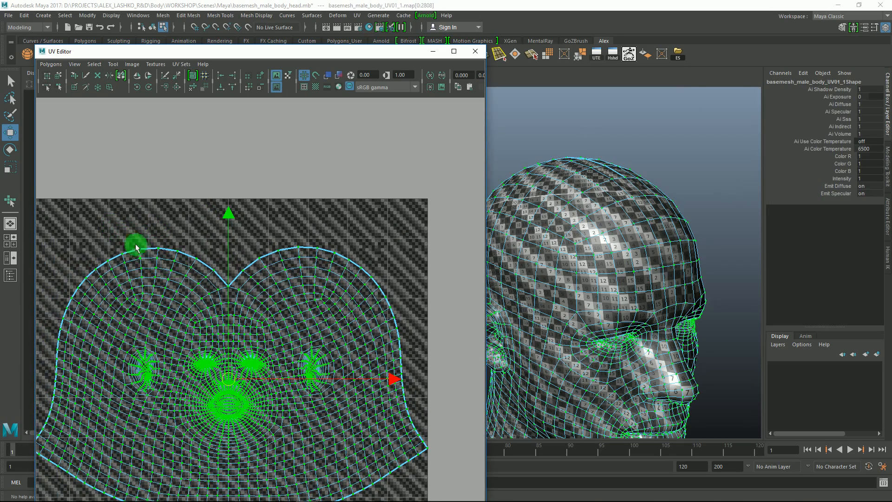
pyautogui.moveTo(116, 242); pyautogui.dragTo(247, 274)
pyautogui.press('q')
pyautogui.keyDown('shift'); pyautogui.moveTo(253, 247); pyautogui.dragTo(305, 250); pyautogui.keyUp('shift')
pyautogui.keyDown('alt'); pyautogui.moveTo(340, 229); pyautogui.dragTo(361, 213, button='middle'); pyautogui.keyUp('alt')
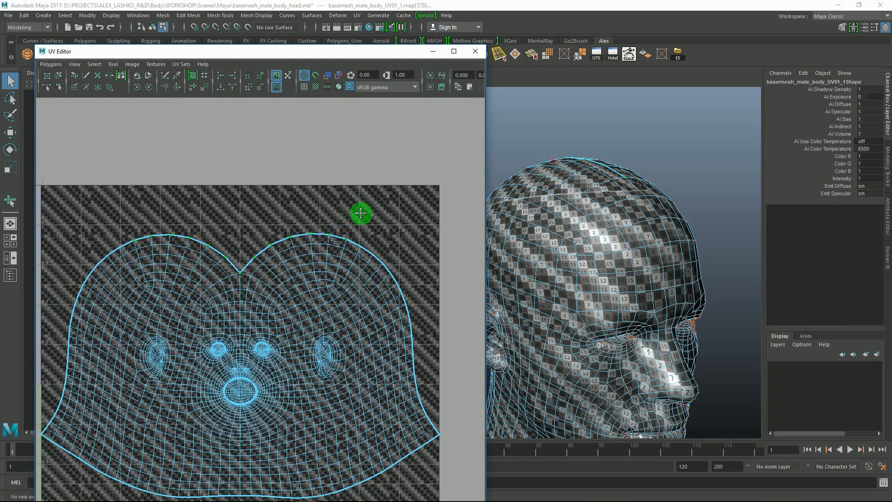
# - Move the selected upper border UVs up into a straight line on the upper edge of the UV tile
pyautogui.press('w')
pyautogui.keyDown('alt'); pyautogui.moveTo(261, 160); pyautogui.dragTo(245, 166, button='right'); pyautogui.keyUp('alt')
pyautogui.keyDown('alt'); pyautogui.moveTo(248, 138); pyautogui.dragTo(241, 187, button='middle'); pyautogui.keyUp('alt')
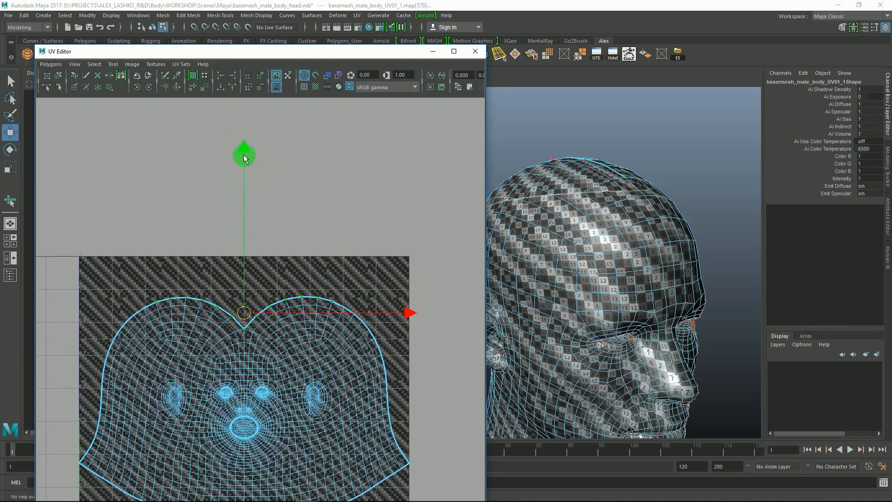
pyautogui.moveTo(245, 149); pyautogui.dragTo(244, 92)
pyautogui.keyDown('alt'); pyautogui.moveTo(271, 192); pyautogui.dragTo(270, 222, button='middle'); pyautogui.keyUp('alt')
# - Open the Move tool's settings and place their window beside the UV layout so the component spacing option is accessible
pyautogui.press('r')
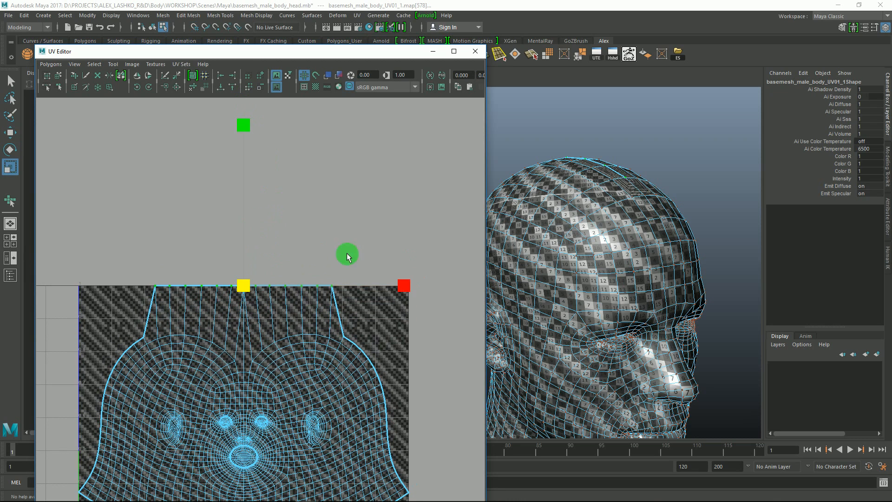
pyautogui.keyDown('alt'); pyautogui.moveTo(392, 274); pyautogui.dragTo(378, 239, button='middle'); pyautogui.keyUp('alt')
pyautogui.keyDown('alt'); pyautogui.moveTo(370, 239); pyautogui.dragTo(370, 251, button='right'); pyautogui.keyUp('alt')
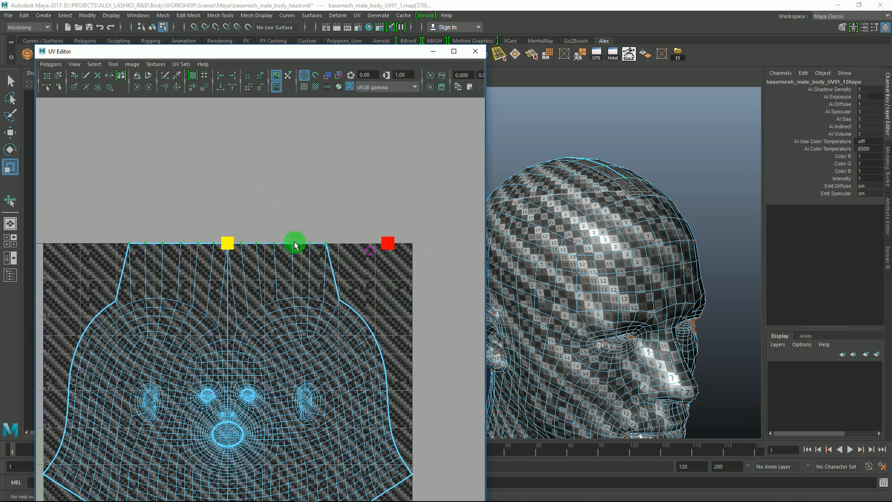
pyautogui.doubleClick(11, 135)
pyautogui.moveTo(120, 123); pyautogui.dragTo(557, 124)
pyautogui.click(283, 256)
pyautogui.keyDown('alt'); pyautogui.moveTo(253, 233); pyautogui.dragTo(262, 253, button='middle'); pyautogui.keyUp('alt')
pyautogui.moveTo(502, 118); pyautogui.dragTo(568, 98)
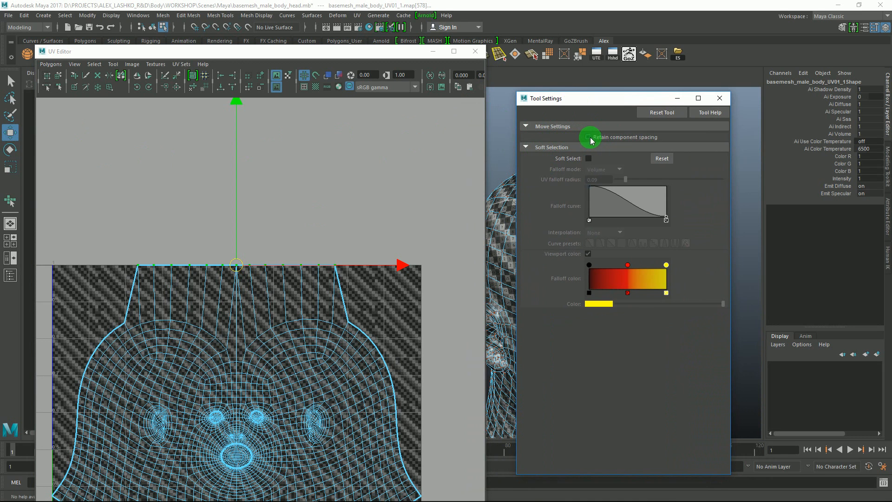
pyautogui.keyDown('alt'); pyautogui.moveTo(241, 210); pyautogui.dragTo(243, 217, button='middle'); pyautogui.keyUp('alt')
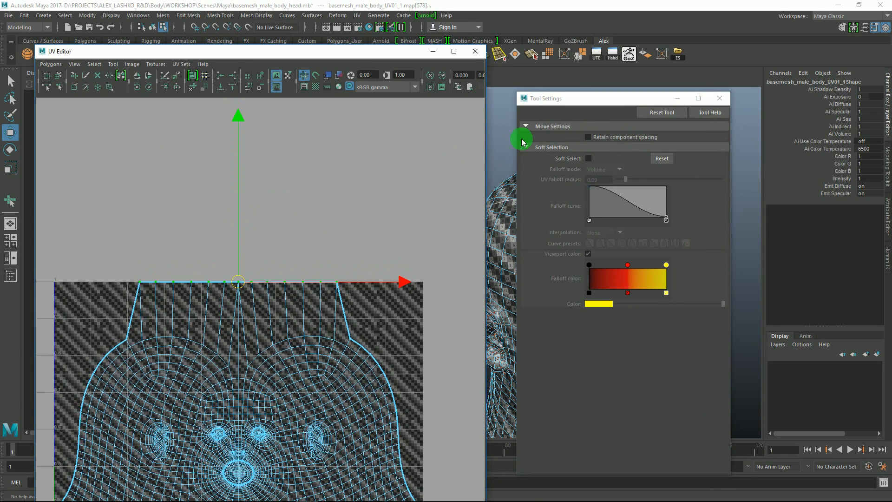
pyautogui.keyDown('alt'); pyautogui.moveTo(251, 291); pyautogui.dragTo(271, 164, button='middle'); pyautogui.keyUp('alt')
# - Try moving the right border UVs toward the tile's edge with Retain component spacing on, and switch that option off
pyautogui.click(589, 138)
pyautogui.keyDown('alt'); pyautogui.moveTo(371, 254); pyautogui.dragTo(258, 216, button='middle'); pyautogui.keyUp('alt')
pyautogui.moveTo(308, 257); pyautogui.dragTo(293, 343)
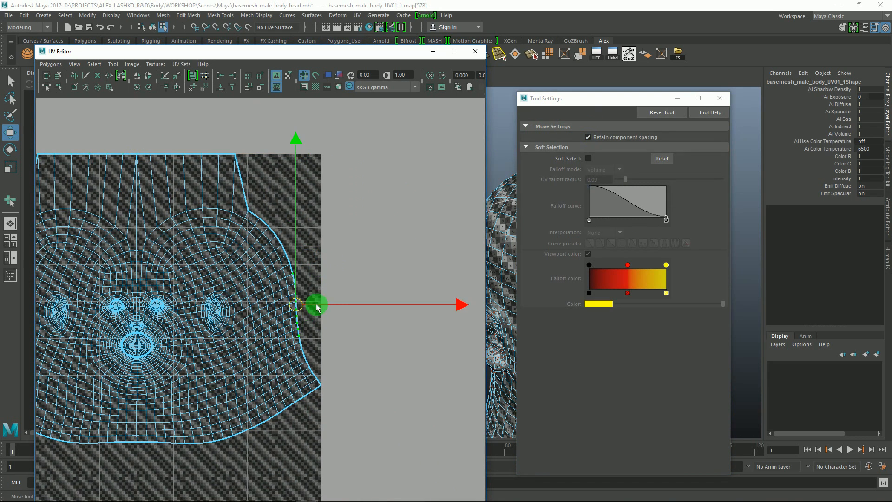
pyautogui.keyDown('alt'); pyautogui.moveTo(374, 242); pyautogui.dragTo(371, 265, button='middle'); pyautogui.keyUp('alt')
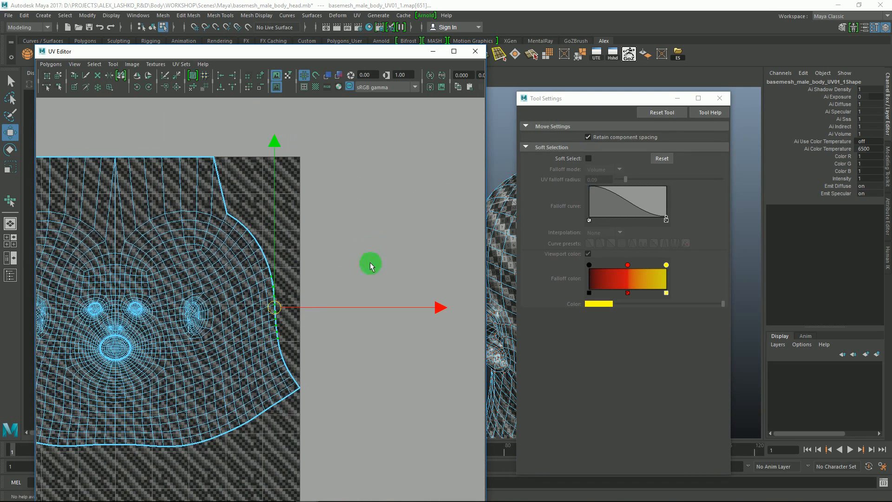
pyautogui.moveTo(436, 308)
pyautogui.mouseDown()
pyautogui.moveTo(466, 302)
pyautogui.moveTo(414, 302)
pyautogui.moveTo(457, 297)
pyautogui.moveTo(431, 303)
pyautogui.moveTo(447, 302)
pyautogui.mouseUp()
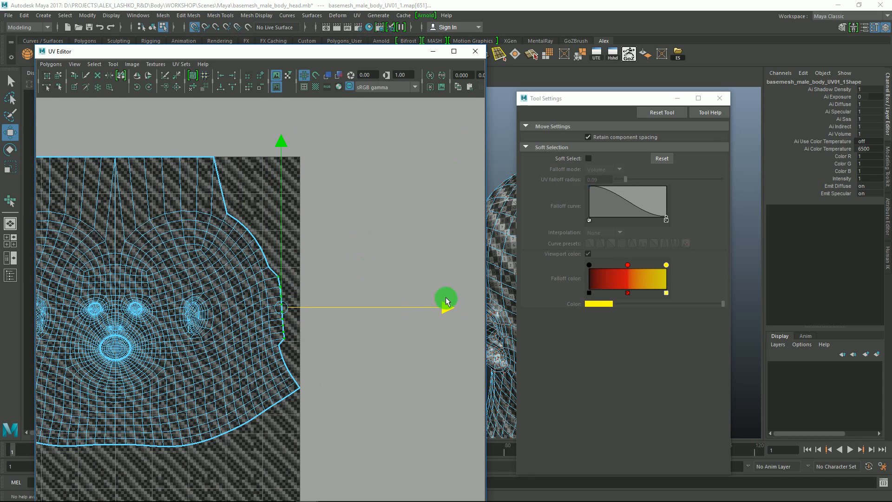
pyautogui.keyDown('alt'); pyautogui.moveTo(341, 258); pyautogui.dragTo(355, 264, button='middle'); pyautogui.keyUp('alt')
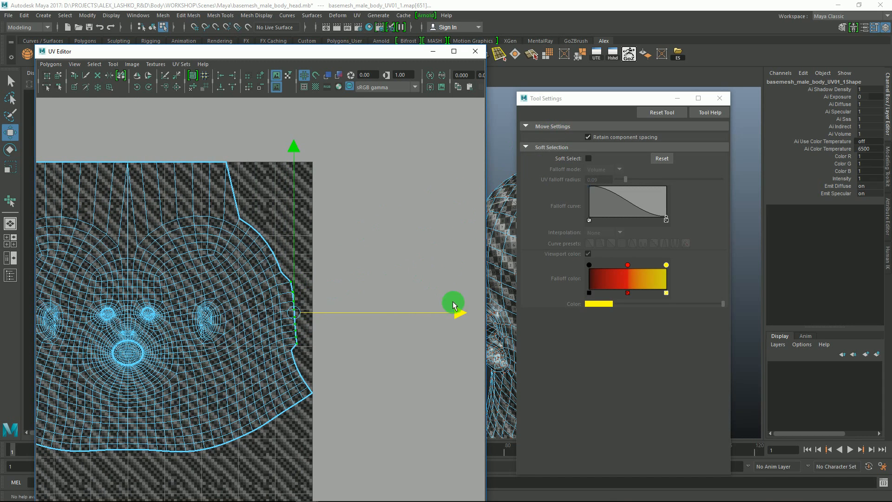
pyautogui.moveTo(471, 319)
pyautogui.mouseDown()
pyautogui.moveTo(442, 316)
pyautogui.moveTo(459, 317)
pyautogui.mouseUp()
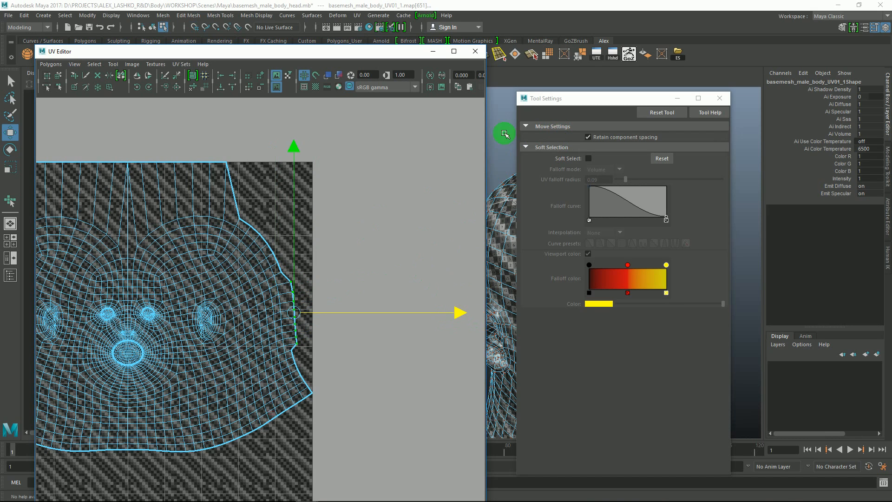
pyautogui.click(589, 139)
# - Select the UVs along the shell's upper border and scale them horizontally to span the full width of the UV tile
pyautogui.keyDown('alt'); pyautogui.moveTo(373, 267); pyautogui.dragTo(408, 263, button='middle'); pyautogui.keyUp('alt')
pyautogui.keyDown('alt'); pyautogui.moveTo(408, 263); pyautogui.dragTo(342, 232, button='right'); pyautogui.keyUp('alt')
pyautogui.keyDown('alt'); pyautogui.moveTo(342, 233); pyautogui.dragTo(424, 255, button='middle'); pyautogui.keyUp('alt')
pyautogui.keyDown('alt'); pyautogui.moveTo(424, 256); pyautogui.dragTo(376, 257, button='right'); pyautogui.keyUp('alt')
pyautogui.keyDown('alt'); pyautogui.moveTo(376, 257); pyautogui.dragTo(365, 283, button='middle'); pyautogui.keyUp('alt')
pyautogui.moveTo(296, 226); pyautogui.dragTo(394, 245)
pyautogui.keyDown('alt'); pyautogui.moveTo(319, 228); pyautogui.dragTo(299, 259, button='middle'); pyautogui.keyUp('alt')
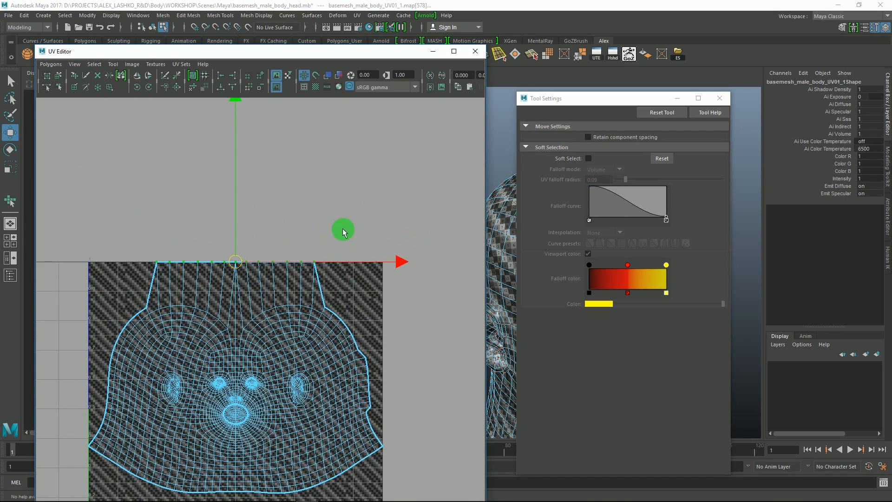
pyautogui.press('r')
pyautogui.keyDown('alt'); pyautogui.moveTo(329, 228); pyautogui.dragTo(372, 241, button='right'); pyautogui.keyUp('alt')
pyautogui.keyDown('alt'); pyautogui.moveTo(373, 242); pyautogui.dragTo(409, 223, button='middle'); pyautogui.keyUp('alt')
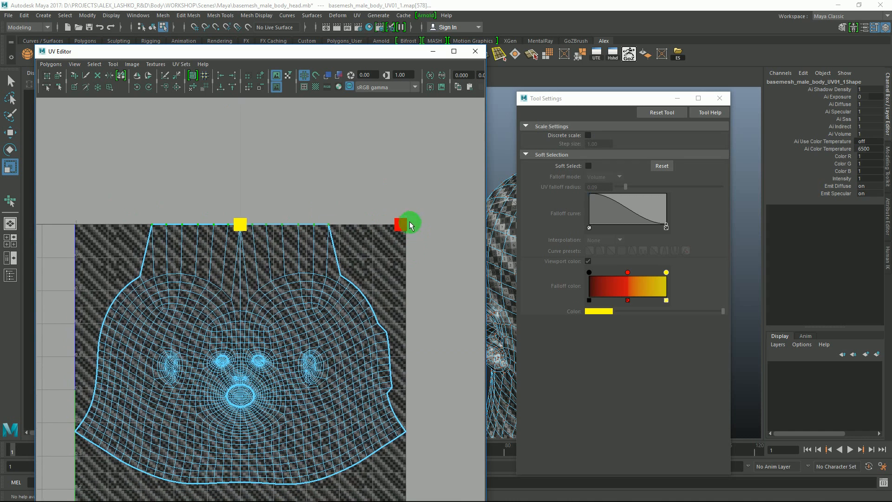
pyautogui.moveTo(398, 227); pyautogui.dragTo(532, 213)
pyautogui.keyDown('alt'); pyautogui.moveTo(339, 254); pyautogui.dragTo(389, 178, button='middle'); pyautogui.keyUp('alt')
# - Select the UVs along the shell's left border, from the inner upper corner down to the shell's lower-left corner
pyautogui.keyDown('alt'); pyautogui.moveTo(263, 229); pyautogui.dragTo(312, 254, button='middle'); pyautogui.keyUp('alt')
pyautogui.keyDown('alt'); pyautogui.moveTo(247, 223); pyautogui.dragTo(263, 243, button='right'); pyautogui.keyUp('alt')
pyautogui.moveTo(224, 191); pyautogui.dragTo(218, 224)
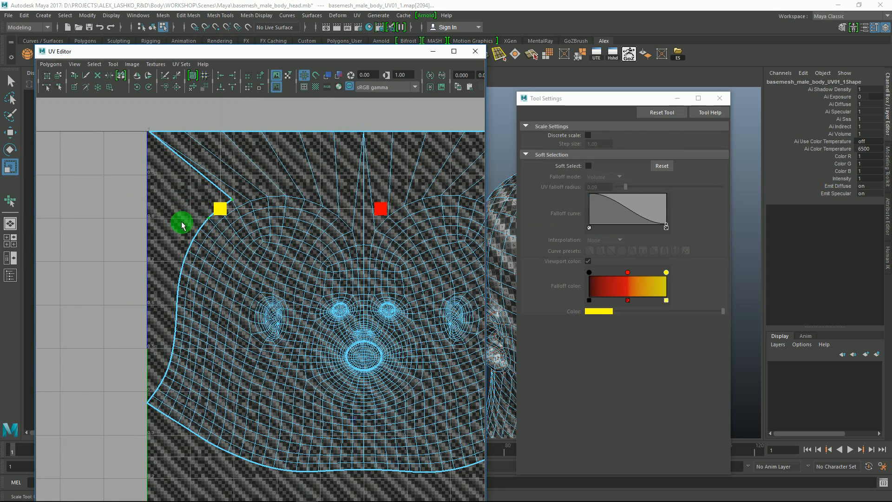
pyautogui.press('q')
pyautogui.moveTo(233, 199); pyautogui.dragTo(219, 218, button='right')
pyautogui.keyDown('alt'); pyautogui.moveTo(235, 200); pyautogui.dragTo(238, 189, button='middle'); pyautogui.keyUp('alt')
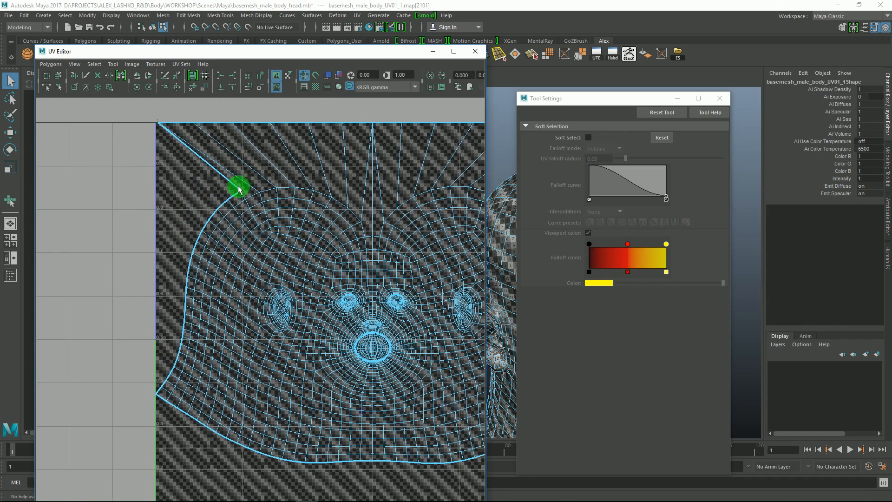
pyautogui.keyDown('alt'); pyautogui.moveTo(238, 189); pyautogui.dragTo(251, 214, button='right'); pyautogui.keyUp('alt')
pyautogui.keyDown('alt'); pyautogui.moveTo(238, 179); pyautogui.dragTo(268, 195, button='middle'); pyautogui.keyUp('alt')
pyautogui.keyDown('alt'); pyautogui.moveTo(263, 187); pyautogui.dragTo(268, 183, button='right'); pyautogui.keyUp('alt')
pyautogui.click(160, 440)
pyautogui.doubleClick(158, 437)
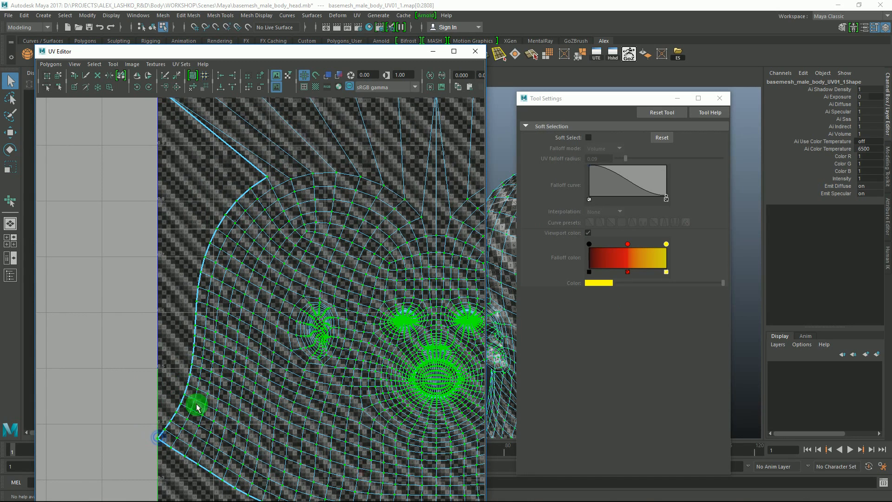
pyautogui.keyDown('alt'); pyautogui.moveTo(262, 310); pyautogui.dragTo(259, 290, button='middle'); pyautogui.keyUp('alt')
pyautogui.click(264, 156)
pyautogui.click(162, 423)
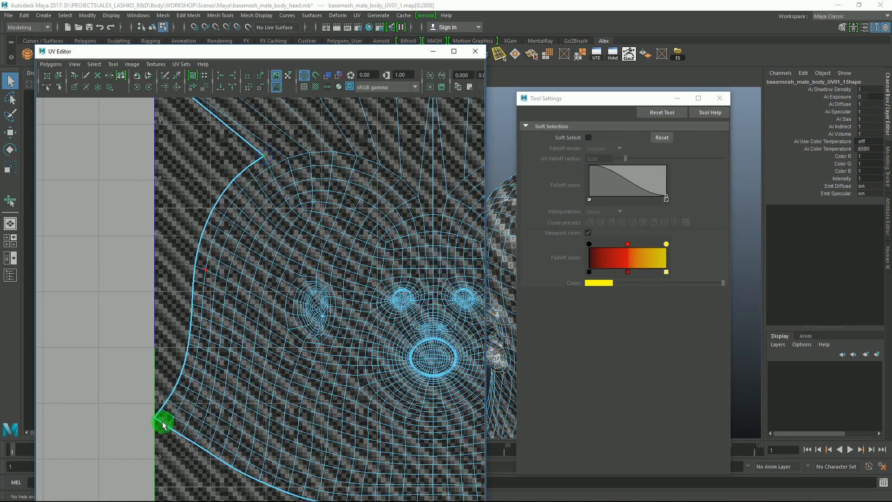
pyautogui.keyDown('alt'); pyautogui.moveTo(275, 302); pyautogui.dragTo(290, 351, button='middle'); pyautogui.keyUp('alt')
pyautogui.keyDown('alt'); pyautogui.moveTo(288, 310); pyautogui.dragTo(216, 229, button='right'); pyautogui.keyUp('alt')
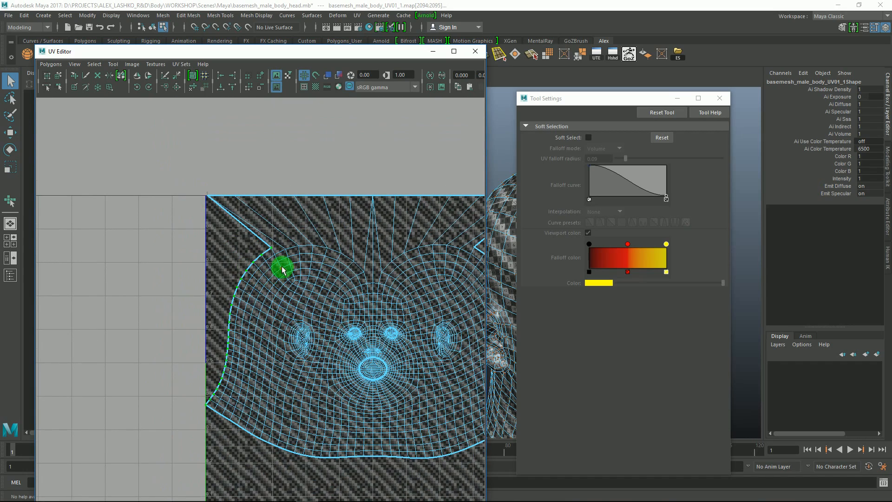
# - Rotate and scale the left border UVs into a taller, upright line and shift them down along the tile's left side
pyautogui.press('e')
pyautogui.moveTo(342, 201); pyautogui.dragTo(304, 186)
pyautogui.press('r')
pyautogui.moveTo(237, 326); pyautogui.dragTo(344, 343)
pyautogui.press('w')
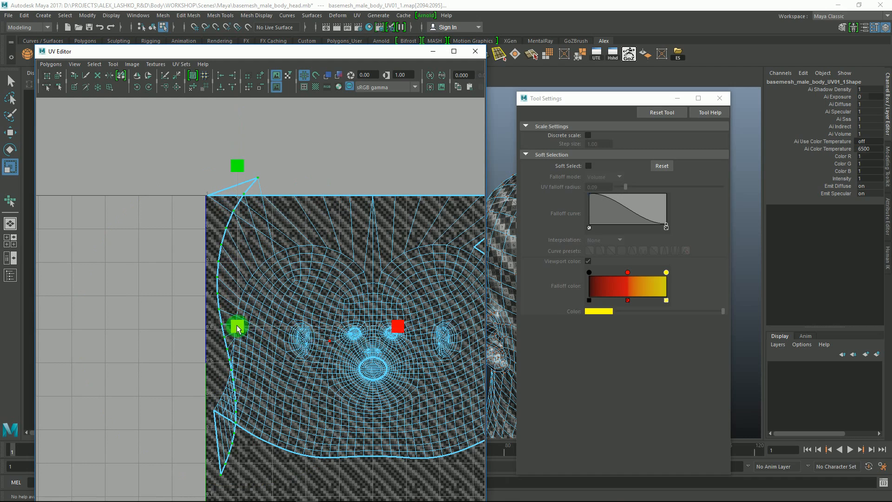
pyautogui.moveTo(238, 327); pyautogui.dragTo(233, 369)
# - Align the left border UVs straight on the tile's left edge and scale them vertically to fit the tile's height
pyautogui.keyDown('alt'); pyautogui.moveTo(249, 367); pyautogui.dragTo(245, 314, button='middle'); pyautogui.keyUp('alt')
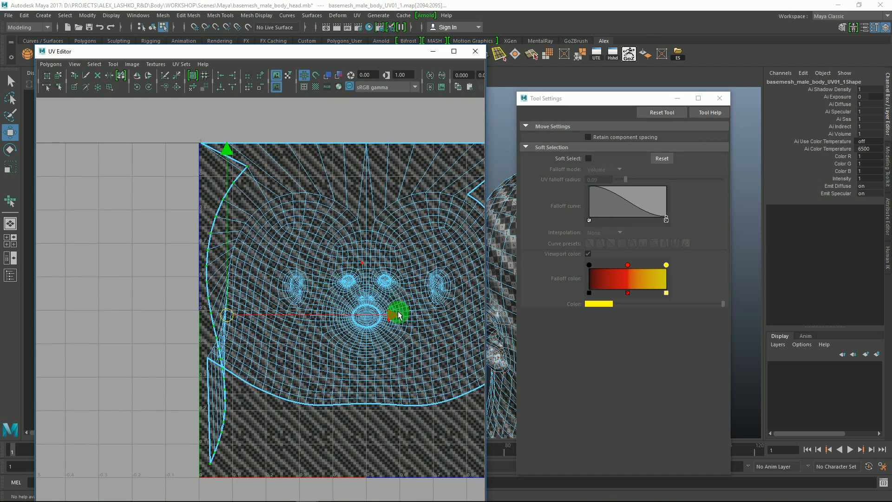
pyautogui.moveTo(386, 315); pyautogui.dragTo(359, 316)
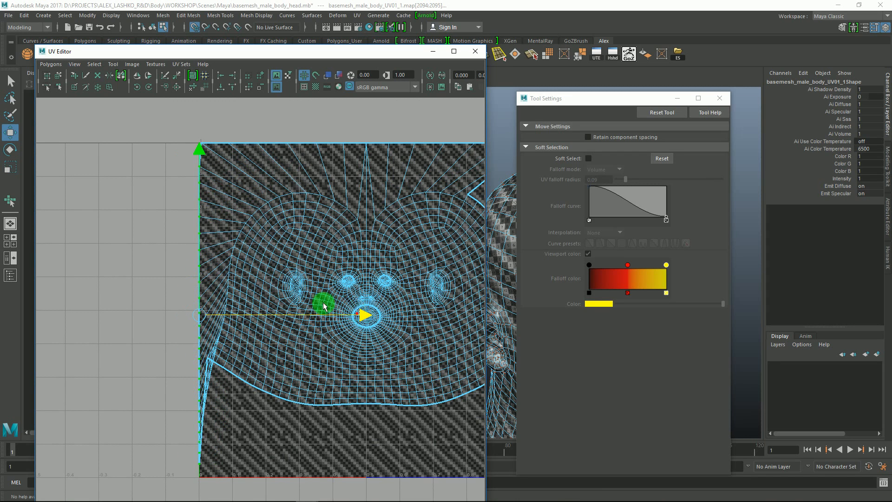
pyautogui.press('r')
pyautogui.moveTo(194, 150); pyautogui.dragTo(194, 145)
pyautogui.press('w')
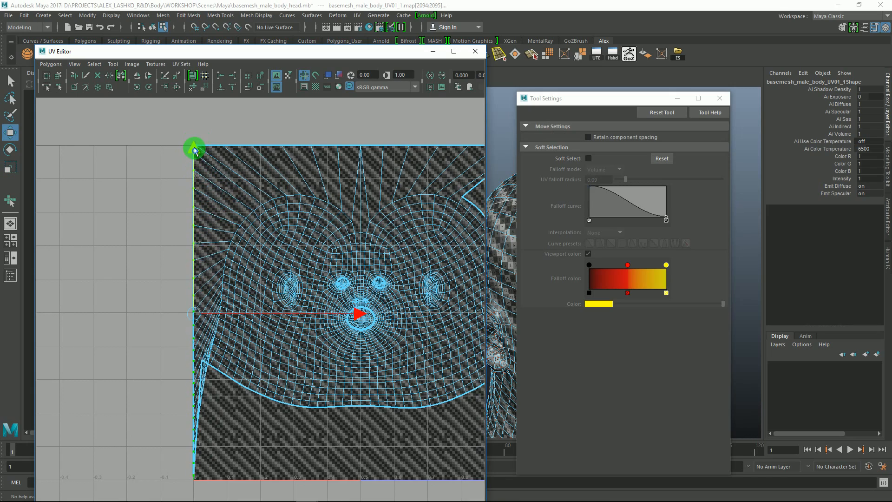
# - Snap the UVs where the upper and left borders meet onto the UV tile's upper-left corner
pyautogui.keyDown('alt'); pyautogui.moveTo(211, 146); pyautogui.dragTo(225, 210, button='middle'); pyautogui.keyUp('alt')
pyautogui.keyDown('alt'); pyautogui.moveTo(197, 186); pyautogui.dragTo(414, 353, button='right'); pyautogui.keyUp('alt')
pyautogui.keyDown('alt'); pyautogui.moveTo(223, 155); pyautogui.dragTo(250, 259, button='middle'); pyautogui.keyUp('alt')
pyautogui.moveTo(165, 188); pyautogui.dragTo(189, 209)
pyautogui.moveTo(340, 200); pyautogui.dragTo(354, 202)
pyautogui.moveTo(167, 207); pyautogui.dragTo(181, 237)
pyautogui.keyDown('alt'); pyautogui.moveTo(176, 216); pyautogui.dragTo(181, 289, button='middle'); pyautogui.keyUp('alt')
pyautogui.press('x')
pyautogui.moveTo(173, 126); pyautogui.dragTo(174, 116)
pyautogui.scroll(-5, 215, 215)
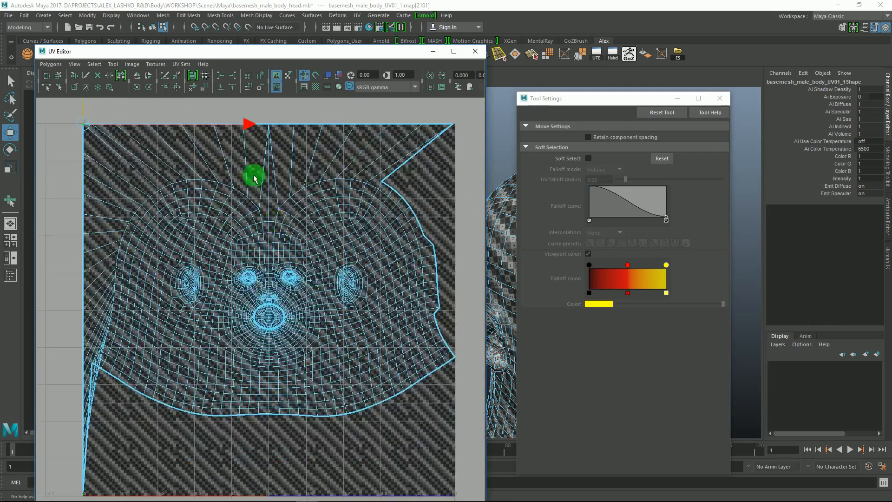
# - Try to select the UVs along the shell's lower border between its left and right corners
pyautogui.keyDown('alt'); pyautogui.moveTo(297, 324); pyautogui.dragTo(297, 245, button='middle'); pyautogui.keyUp('alt')
pyautogui.keyDown('alt'); pyautogui.moveTo(211, 277); pyautogui.dragTo(254, 286, button='middle'); pyautogui.keyUp('alt')
pyautogui.keyDown('alt'); pyautogui.moveTo(157, 296); pyautogui.dragTo(251, 398, button='right'); pyautogui.keyUp('alt')
pyautogui.keyDown('alt'); pyautogui.moveTo(104, 285); pyautogui.dragTo(173, 284, button='middle'); pyautogui.keyUp('alt')
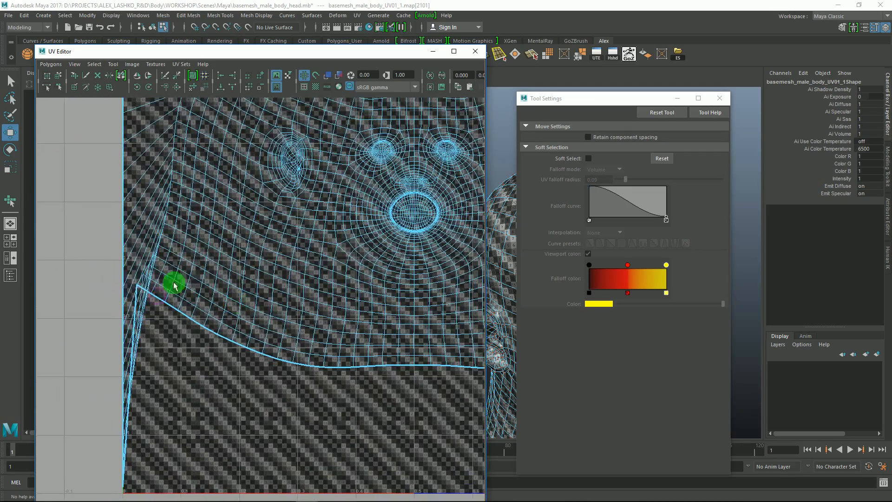
pyautogui.click(195, 290)
pyautogui.keyDown('alt'); pyautogui.moveTo(343, 346); pyautogui.dragTo(243, 328, button='middle'); pyautogui.keyUp('alt')
pyautogui.keyDown('alt'); pyautogui.moveTo(388, 356); pyautogui.dragTo(397, 300, button='right'); pyautogui.keyUp('alt')
pyautogui.keyDown('alt'); pyautogui.moveTo(398, 300); pyautogui.dragTo(270, 340, button='middle'); pyautogui.keyUp('alt')
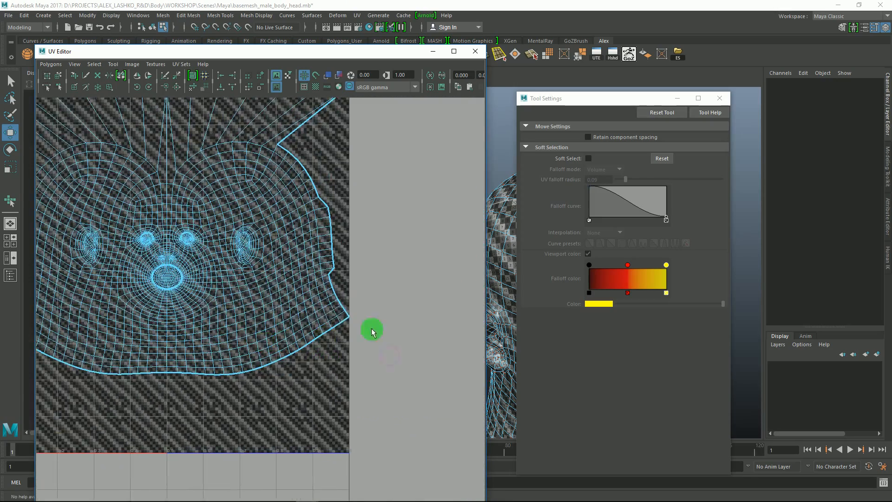
pyautogui.doubleClick(349, 316)
pyautogui.keyDown('alt'); pyautogui.moveTo(354, 305); pyautogui.dragTo(421, 314, button='middle'); pyautogui.keyUp('alt')
pyautogui.keyDown('alt'); pyautogui.moveTo(376, 296); pyautogui.dragTo(311, 251, button='right'); pyautogui.keyUp('alt')
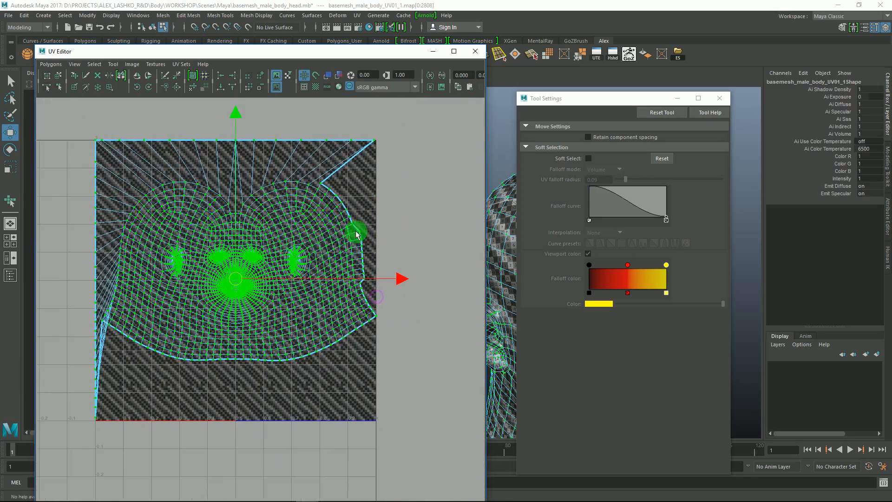
# - Select the UVs along the shell's lower border and move them into a straight line on the tile's lower edge
pyautogui.moveTo(576, 99); pyautogui.dragTo(668, 118)
pyautogui.keyDown('alt'); pyautogui.moveTo(582, 193); pyautogui.dragTo(535, 225); pyautogui.keyUp('alt')
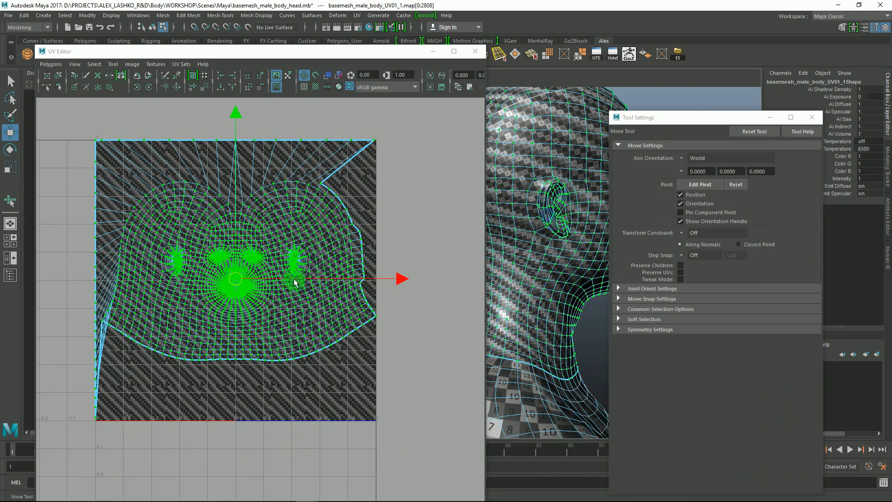
pyautogui.keyDown('alt'); pyautogui.moveTo(236, 287); pyautogui.dragTo(247, 302, button='middle'); pyautogui.keyUp('alt')
pyautogui.scroll(5, 140, 346)
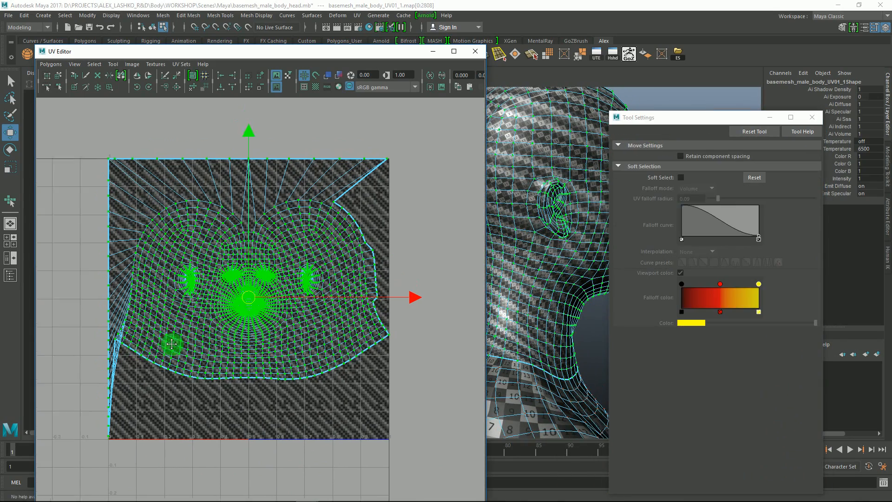
pyautogui.click(73, 359)
pyautogui.keyDown('alt'); pyautogui.moveTo(440, 355); pyautogui.dragTo(391, 295, button='middle'); pyautogui.keyUp('alt')
pyautogui.keyDown('alt'); pyautogui.moveTo(348, 306); pyautogui.dragTo(251, 231, button='right'); pyautogui.keyUp('alt')
pyautogui.keyDown('alt'); pyautogui.moveTo(252, 231); pyautogui.dragTo(273, 252, button='middle'); pyautogui.keyUp('alt')
pyautogui.moveTo(240, 196); pyautogui.dragTo(242, 270)
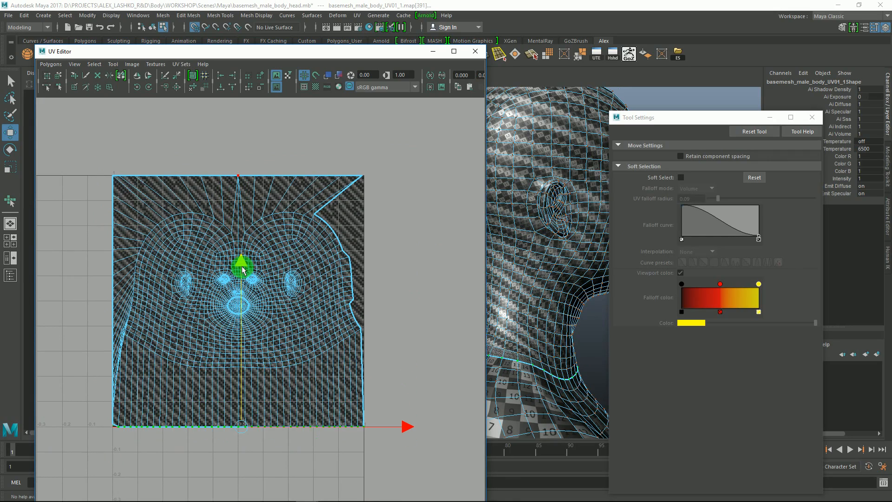
# - Select the single border UV sitting just above the UV tile's lower-left corner
pyautogui.keyDown('alt'); pyautogui.moveTo(186, 332); pyautogui.dragTo(205, 260, button='middle'); pyautogui.keyUp('alt')
pyautogui.keyDown('alt'); pyautogui.moveTo(178, 299); pyautogui.dragTo(186, 357, button='right'); pyautogui.keyUp('alt')
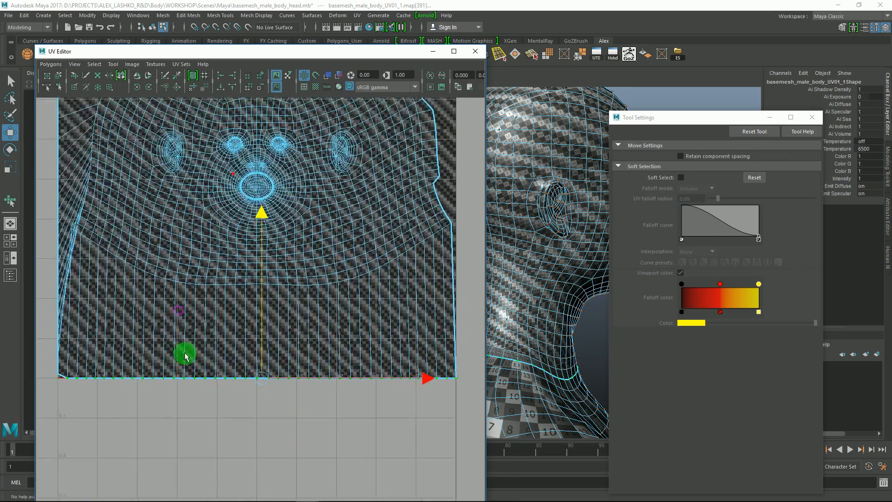
pyautogui.keyDown('alt'); pyautogui.moveTo(185, 356); pyautogui.dragTo(342, 316, button='middle'); pyautogui.keyUp('alt')
pyautogui.click(214, 332)
pyautogui.keyDown('alt'); pyautogui.moveTo(230, 322); pyautogui.dragTo(225, 305, button='middle'); pyautogui.keyUp('alt')
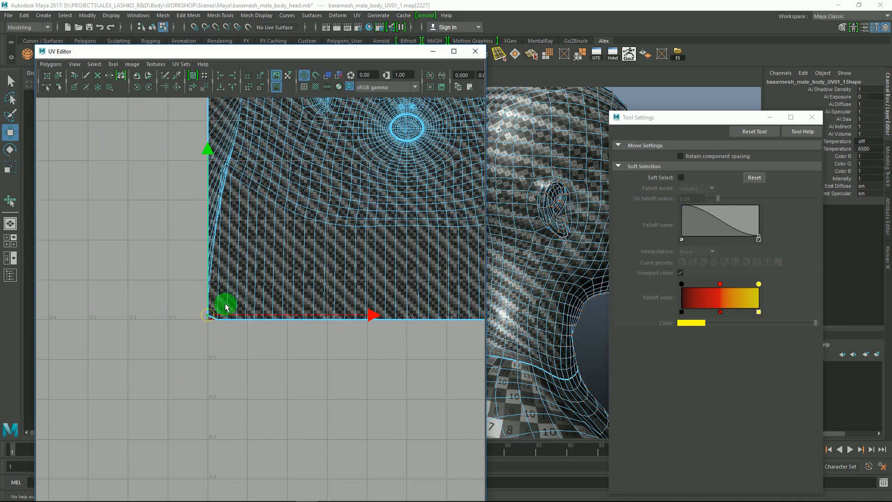
# - Select the right border UVs below the inner upper corner and align them straight on the UV tile's right edge
pyautogui.keyDown('alt'); pyautogui.moveTo(418, 153); pyautogui.dragTo(207, 284, button='middle'); pyautogui.keyUp('alt')
pyautogui.keyDown('alt'); pyautogui.moveTo(370, 149); pyautogui.dragTo(254, 226, button='middle'); pyautogui.keyUp('alt')
pyautogui.click(200, 191)
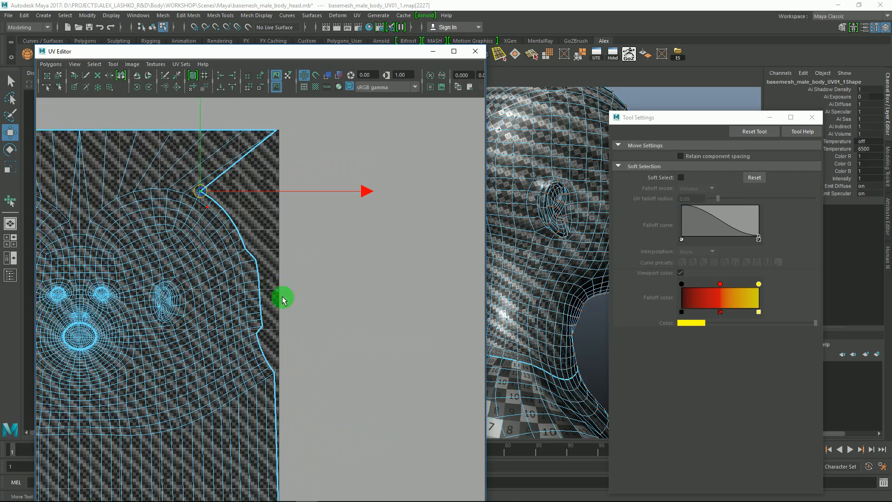
pyautogui.keyDown('alt'); pyautogui.moveTo(283, 300); pyautogui.dragTo(256, 160, button='middle'); pyautogui.keyUp('alt')
pyautogui.keyDown('shift'); pyautogui.doubleClick(253, 385); pyautogui.keyUp('shift')
pyautogui.keyDown('alt'); pyautogui.moveTo(350, 251); pyautogui.dragTo(328, 383, button='middle'); pyautogui.keyUp('alt')
pyautogui.keyDown('alt'); pyautogui.moveTo(284, 302); pyautogui.dragTo(236, 240, button='right'); pyautogui.keyUp('alt')
pyautogui.moveTo(374, 342); pyautogui.dragTo(400, 335)
pyautogui.keyDown('alt'); pyautogui.moveTo(335, 274); pyautogui.dragTo(425, 291, button='middle'); pyautogui.keyUp('alt')
pyautogui.keyDown('alt'); pyautogui.moveTo(327, 192); pyautogui.dragTo(312, 270, button='middle'); pyautogui.keyUp('alt')
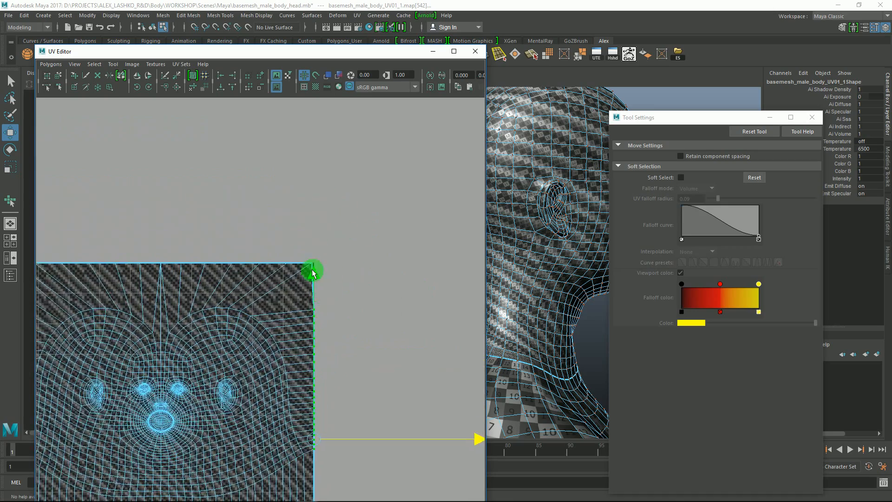
# - Snap the UV at the upper end of the right border onto the UV tile's upper-right corner
pyautogui.keyDown('alt'); pyautogui.moveTo(312, 271); pyautogui.dragTo(337, 229, button='right'); pyautogui.keyUp('alt')
pyautogui.moveTo(335, 228); pyautogui.dragTo(358, 259)
pyautogui.press('x')
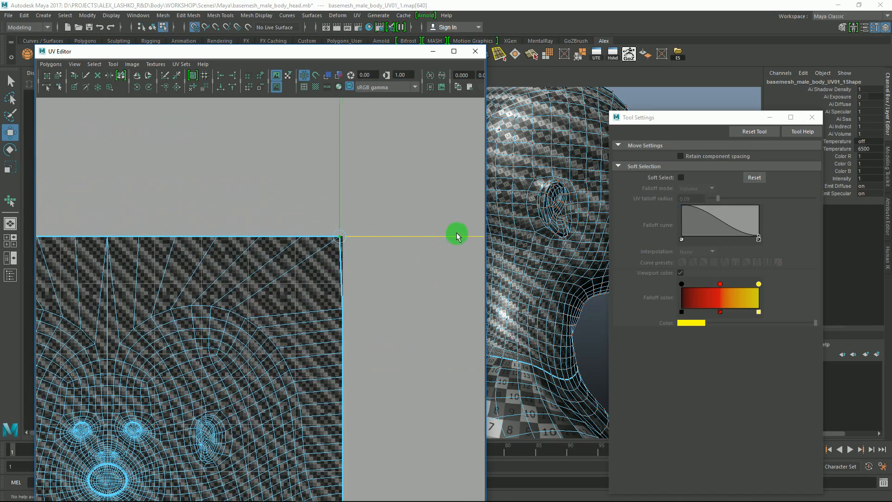
pyautogui.keyDown('alt'); pyautogui.moveTo(420, 257); pyautogui.dragTo(243, 211, button='right'); pyautogui.keyUp('alt')
pyautogui.keyDown('alt'); pyautogui.moveTo(243, 211); pyautogui.dragTo(343, 203, button='middle'); pyautogui.keyUp('alt')
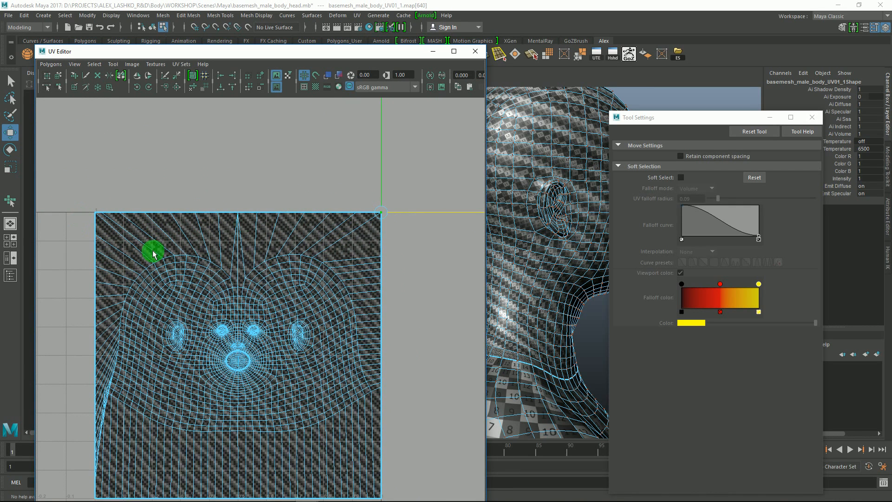
pyautogui.keyDown('alt'); pyautogui.moveTo(421, 256); pyautogui.dragTo(421, 204, button='middle'); pyautogui.keyUp('alt')
pyautogui.click(101, 147)
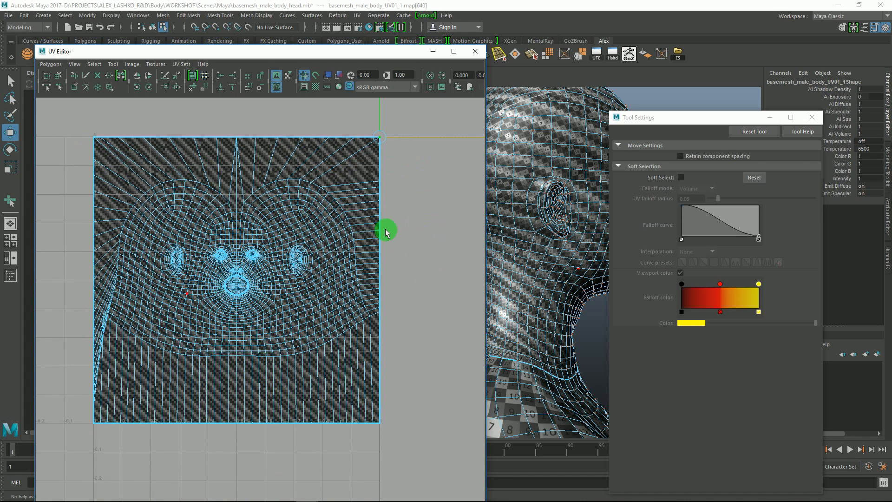
pyautogui.keyDown('alt'); pyautogui.moveTo(361, 209); pyautogui.dragTo(338, 179, button='right'); pyautogui.keyUp('alt')
pyautogui.keyDown('alt'); pyautogui.moveTo(354, 200); pyautogui.dragTo(311, 213, button='middle'); pyautogui.keyUp('alt')
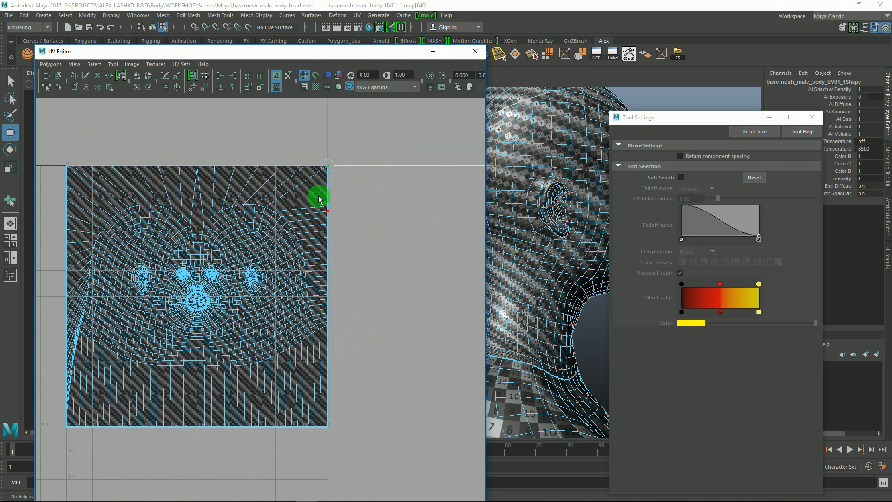
# - Stretch the selected right border UVs vertically and adjust their position so they spread along the full height of the tile's right edge
pyautogui.moveTo(349, 345); pyautogui.dragTo(344, 336)
pyautogui.press('r')
pyautogui.keyDown('alt'); pyautogui.moveTo(329, 120); pyautogui.dragTo(322, 185, button='middle'); pyautogui.keyUp('alt')
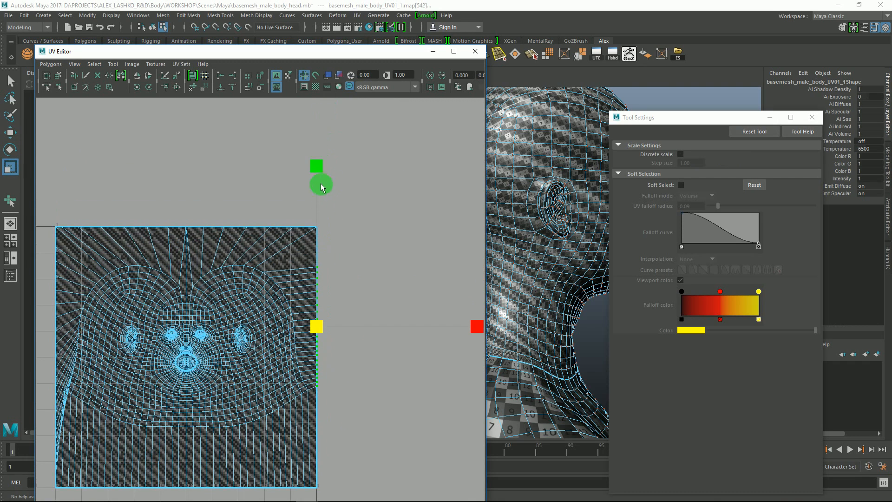
pyautogui.moveTo(316, 169); pyautogui.dragTo(293, 47)
pyautogui.press('w')
pyautogui.moveTo(316, 160); pyautogui.dragTo(318, 179)
pyautogui.press('r')
pyautogui.keyDown('alt'); pyautogui.moveTo(297, 204); pyautogui.dragTo(327, 136, button='middle'); pyautogui.keyUp('alt')
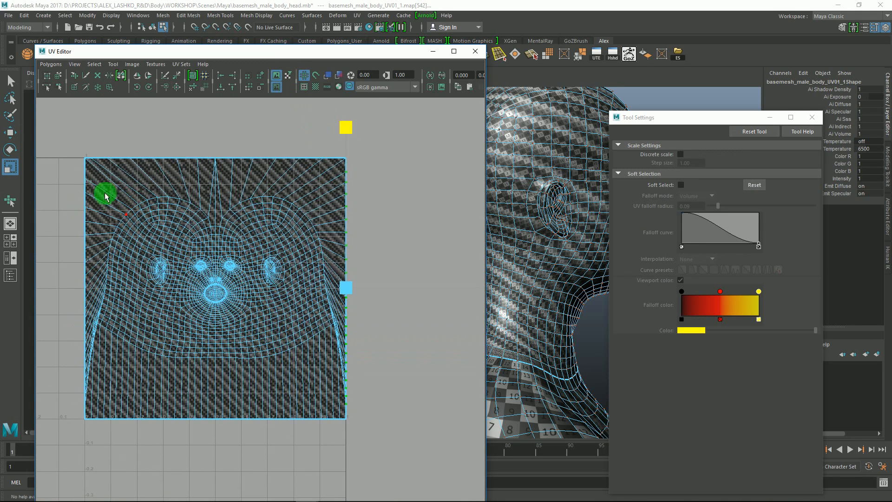
# - Select all interior UVs of the head shell, leaving the four straightened border rows out of the selection
pyautogui.press('q')
pyautogui.keyDown('alt'); pyautogui.moveTo(283, 205); pyautogui.dragTo(256, 188, button='right'); pyautogui.keyUp('alt')
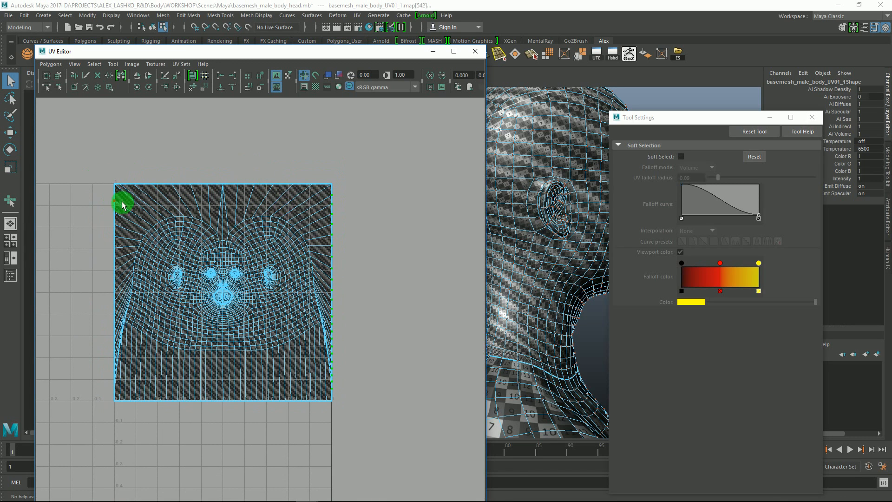
pyautogui.moveTo(119, 191); pyautogui.dragTo(326, 391)
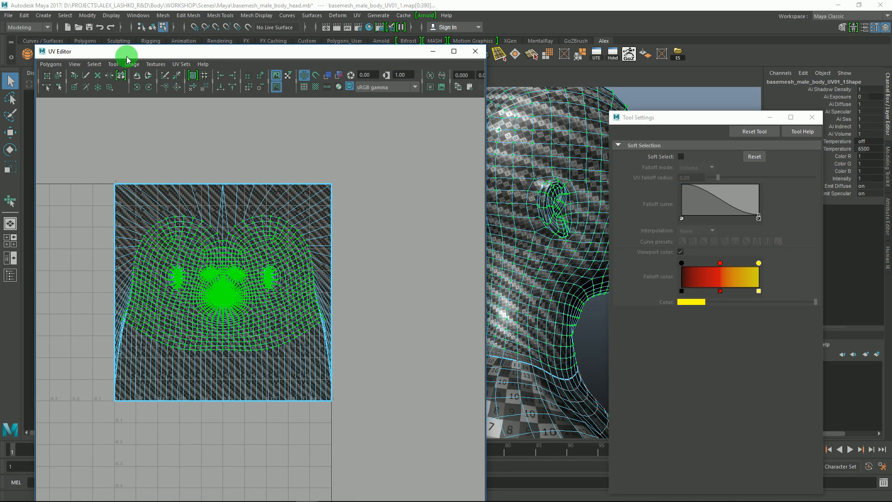
pyautogui.moveTo(136, 52); pyautogui.dragTo(120, 50)
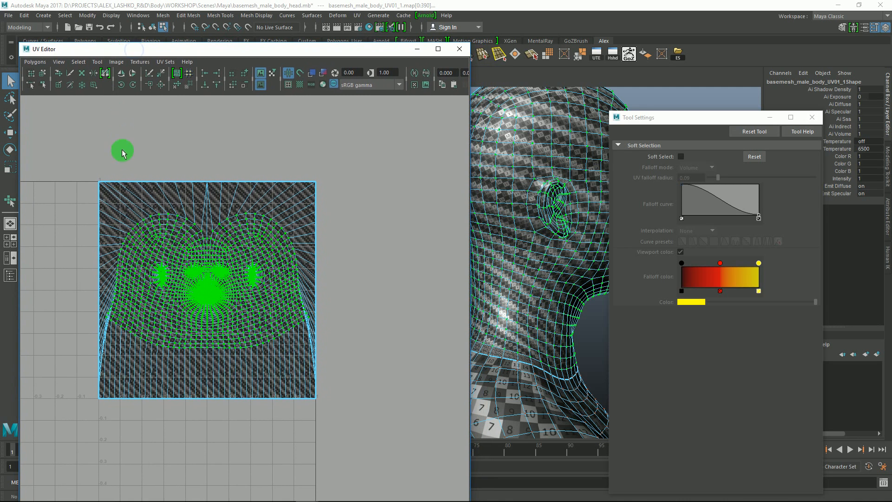
pyautogui.keyDown('alt'); pyautogui.moveTo(101, 134); pyautogui.dragTo(85, 120, button='middle'); pyautogui.keyUp('alt')
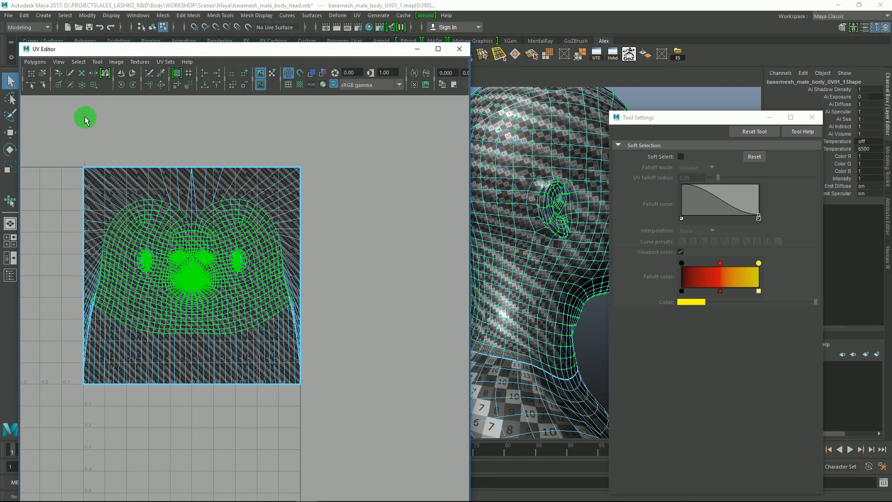
# - Unfold the selected interior UVs with the Smooth UV Tool, using Pin Borders and World space, to fill the square tile
pyautogui.click(95, 62)
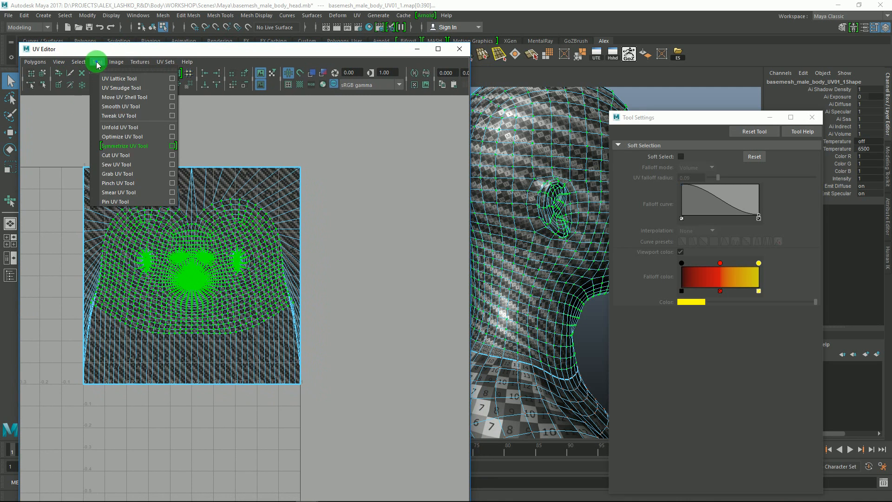
pyautogui.click(172, 106)
pyautogui.keyDown('alt'); pyautogui.moveTo(234, 235); pyautogui.dragTo(231, 240, button='middle'); pyautogui.keyUp('alt')
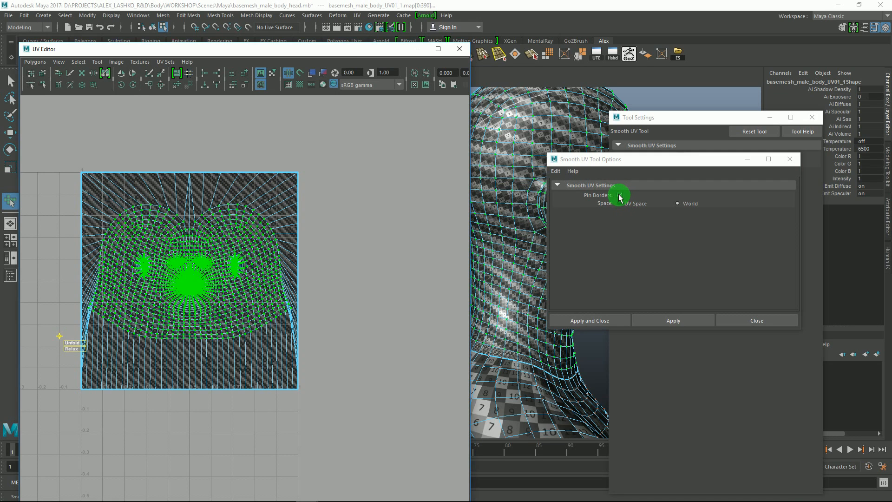
pyautogui.keyDown('alt'); pyautogui.moveTo(214, 262); pyautogui.dragTo(224, 244, button='middle'); pyautogui.keyUp('alt')
pyautogui.moveTo(51, 120); pyautogui.dragTo(415, 458)
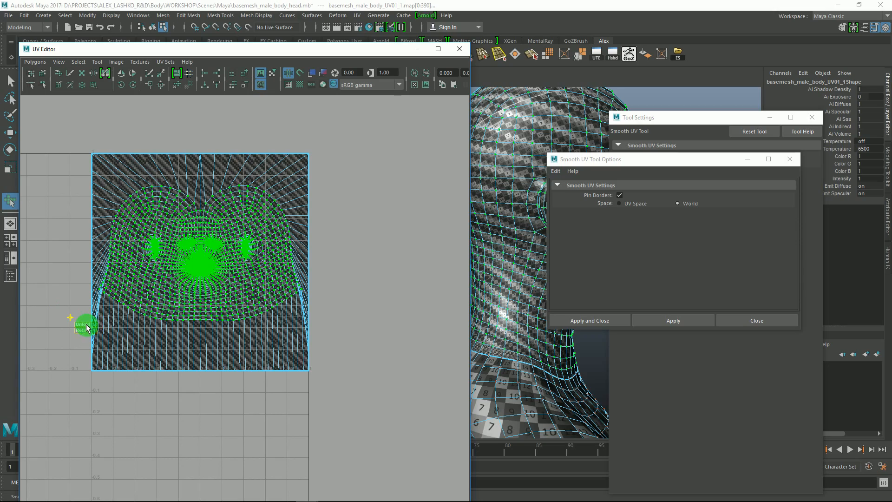
pyautogui.moveTo(84, 327); pyautogui.dragTo(229, 324)
pyautogui.moveTo(261, 325); pyautogui.dragTo(278, 332)
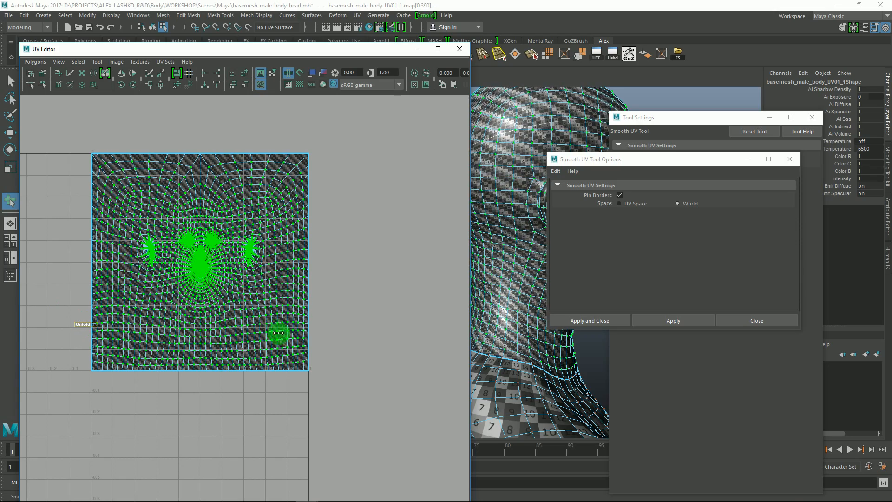
# - Examine the checker texture's size and distortion on the front of the face and compare it with the unfolded UV layout
pyautogui.keyDown('alt'); pyautogui.moveTo(249, 254); pyautogui.dragTo(230, 266, button='middle'); pyautogui.keyUp('alt')
pyautogui.keyDown('alt'); pyautogui.moveTo(230, 266); pyautogui.dragTo(231, 239, button='right'); pyautogui.keyUp('alt')
pyautogui.keyDown('alt'); pyautogui.moveTo(232, 242); pyautogui.dragTo(258, 227, button='middle'); pyautogui.keyUp('alt')
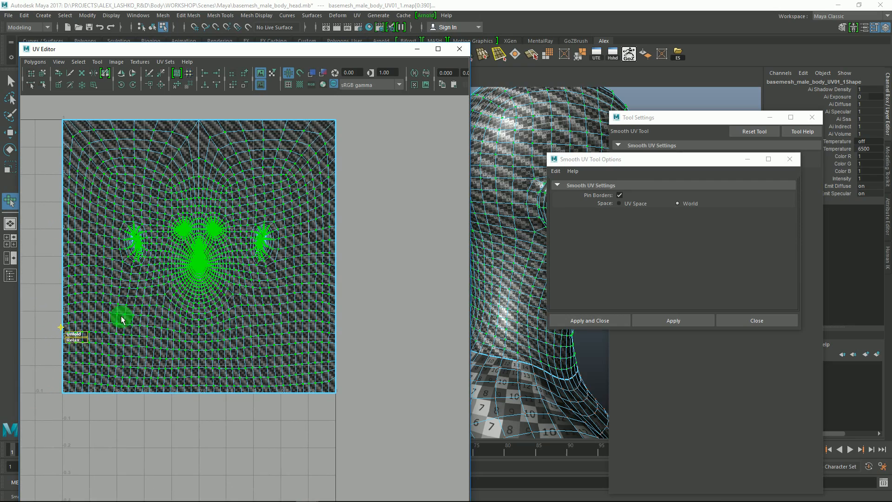
pyautogui.keyDown('alt'); pyautogui.moveTo(517, 175); pyautogui.dragTo(522, 219); pyautogui.keyUp('alt')
pyautogui.press('f')
pyautogui.keyDown('alt'); pyautogui.moveTo(521, 219); pyautogui.dragTo(504, 222, button='middle'); pyautogui.keyUp('alt')
pyautogui.moveTo(504, 221)
pyautogui.keyDown('alt'); pyautogui.mouseDown()
pyautogui.moveTo(513, 239)
pyautogui.moveTo(509, 229)
pyautogui.moveTo(520, 225)
pyautogui.moveTo(510, 215)
pyautogui.moveTo(521, 223)
pyautogui.mouseUp(); pyautogui.keyUp('alt')
pyautogui.keyDown('alt'); pyautogui.moveTo(173, 244); pyautogui.dragTo(169, 275, button='middle'); pyautogui.keyUp('alt')
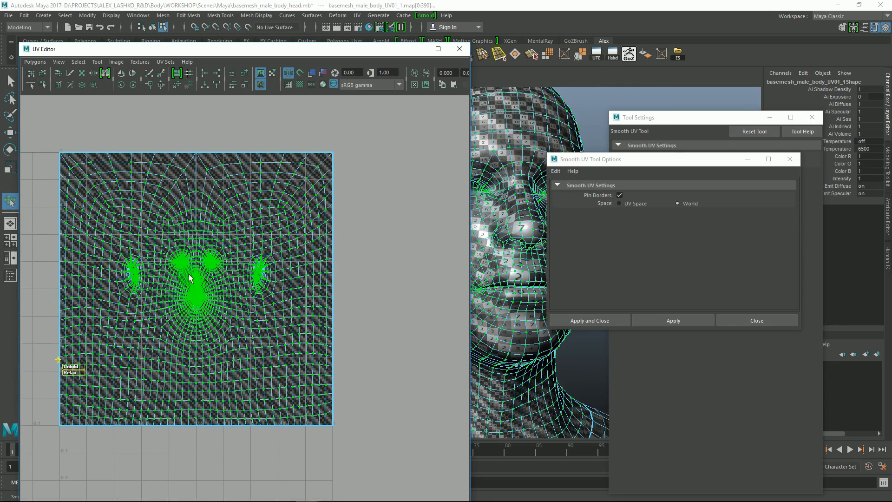
# - Select the UVs around the eyes, nose and mouth and enable soft selection with a small falloff around them
pyautogui.press('r')
pyautogui.keyDown('alt'); pyautogui.moveTo(250, 275); pyautogui.dragTo(238, 273, button='middle'); pyautogui.keyUp('alt')
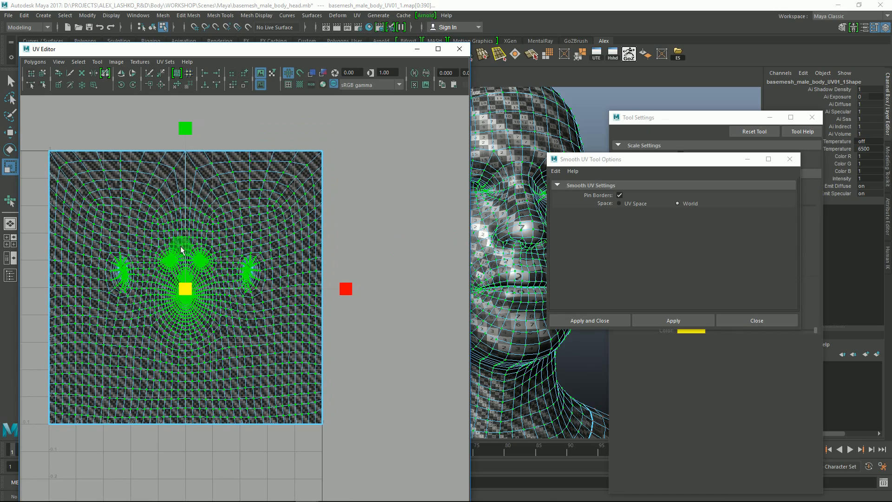
pyautogui.keyDown('alt'); pyautogui.moveTo(181, 247); pyautogui.dragTo(188, 264, button='right'); pyautogui.keyUp('alt')
pyautogui.moveTo(130, 221); pyautogui.dragTo(220, 348)
pyautogui.keyDown('alt'); pyautogui.moveTo(206, 275); pyautogui.dragTo(235, 260, button='right'); pyautogui.keyUp('alt')
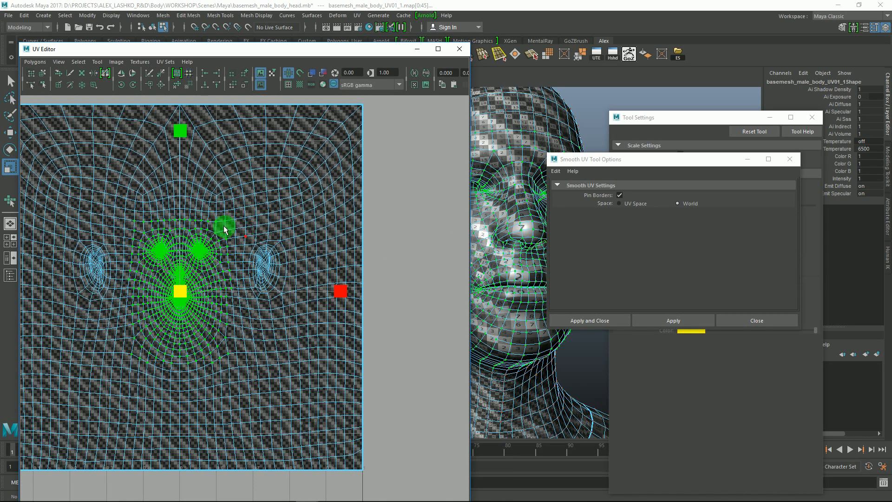
pyautogui.moveTo(225, 225)
pyautogui.keyDown('alt'); pyautogui.mouseDown(button='right')
pyautogui.moveTo(239, 251)
pyautogui.moveTo(241, 235)
pyautogui.mouseUp(button='right'); pyautogui.keyUp('alt')
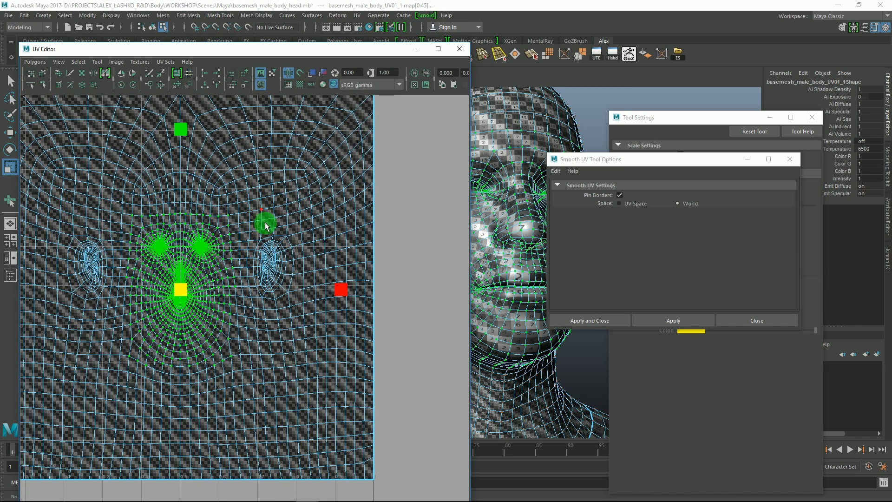
pyautogui.moveTo(241, 247)
pyautogui.keyDown('alt'); pyautogui.mouseDown(button='middle')
pyautogui.moveTo(247, 241)
pyautogui.moveTo(231, 248)
pyautogui.moveTo(239, 251)
pyautogui.mouseUp(button='middle'); pyautogui.keyUp('alt')
pyautogui.press('w')
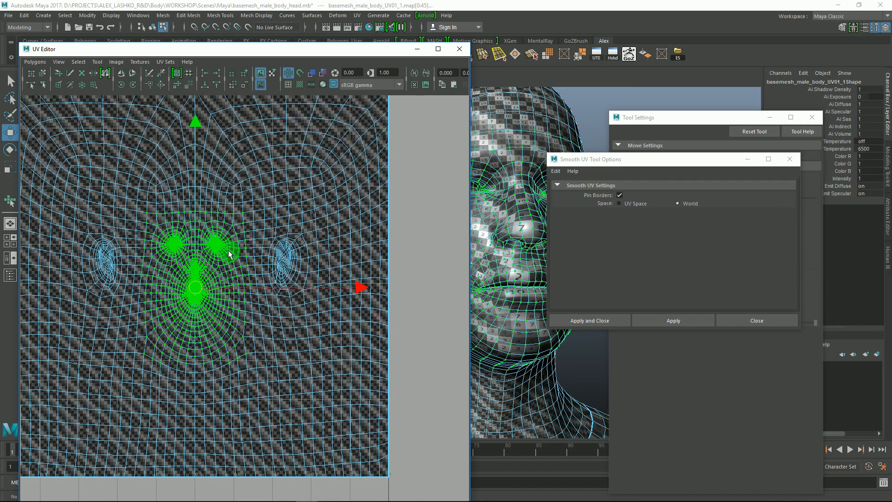
pyautogui.keyDown('alt'); pyautogui.moveTo(230, 253); pyautogui.dragTo(238, 269, button='right'); pyautogui.keyUp('alt')
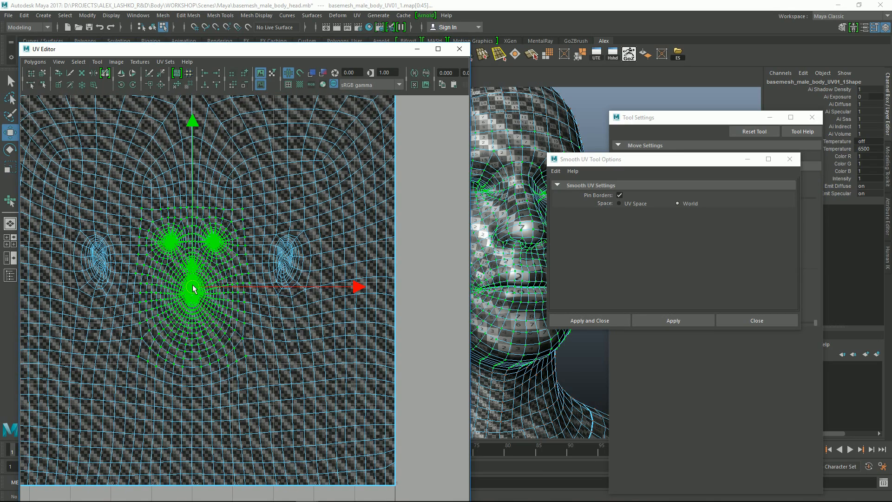
pyautogui.press('b')
pyautogui.moveTo(195, 285)
pyautogui.mouseDown()
pyautogui.moveTo(257, 264)
pyautogui.moveTo(198, 281)
pyautogui.mouseUp()
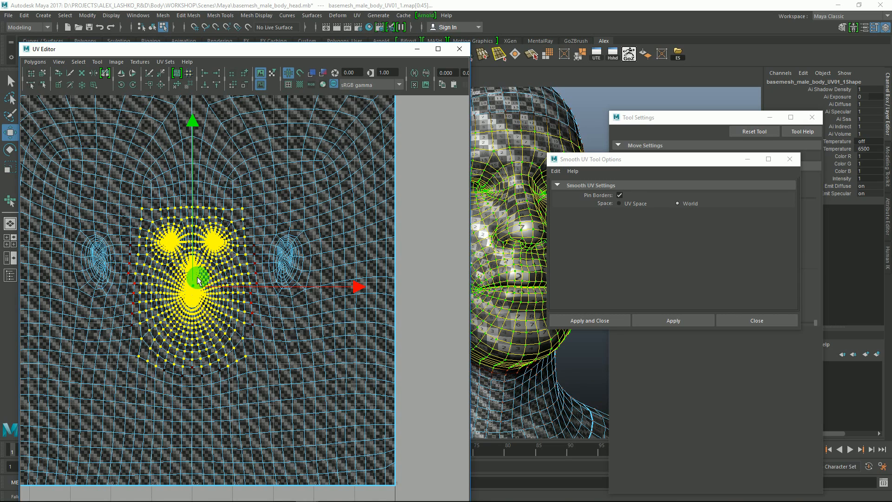
# - Scale the soft-selected face UVs horizontally outward toward the ears to widen the eye, nose and mouth area
pyautogui.keyDown('alt'); pyautogui.moveTo(243, 254); pyautogui.dragTo(251, 228, button='middle'); pyautogui.keyUp('alt')
pyautogui.keyDown('alt'); pyautogui.moveTo(246, 242); pyautogui.dragTo(307, 305, button='right'); pyautogui.keyUp('alt')
pyautogui.keyDown('alt'); pyautogui.moveTo(280, 263); pyautogui.dragTo(272, 288, button='middle'); pyautogui.keyUp('alt')
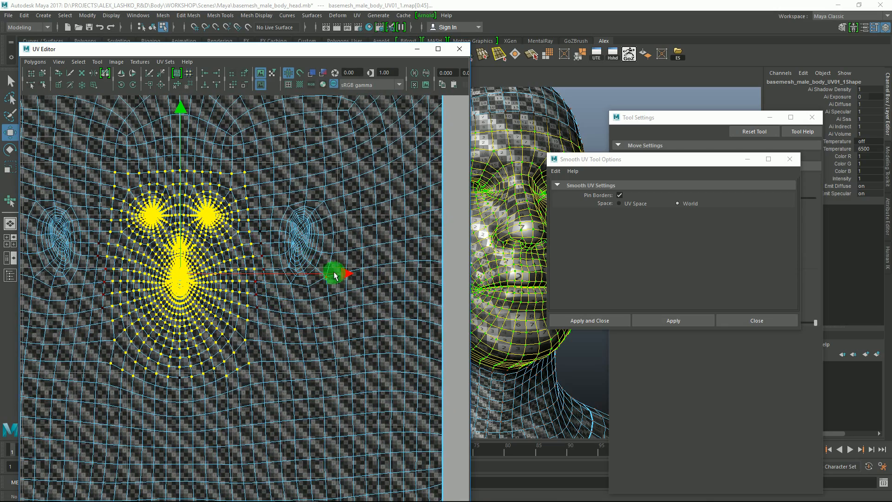
pyautogui.press('r')
pyautogui.moveTo(342, 274); pyautogui.dragTo(417, 253)
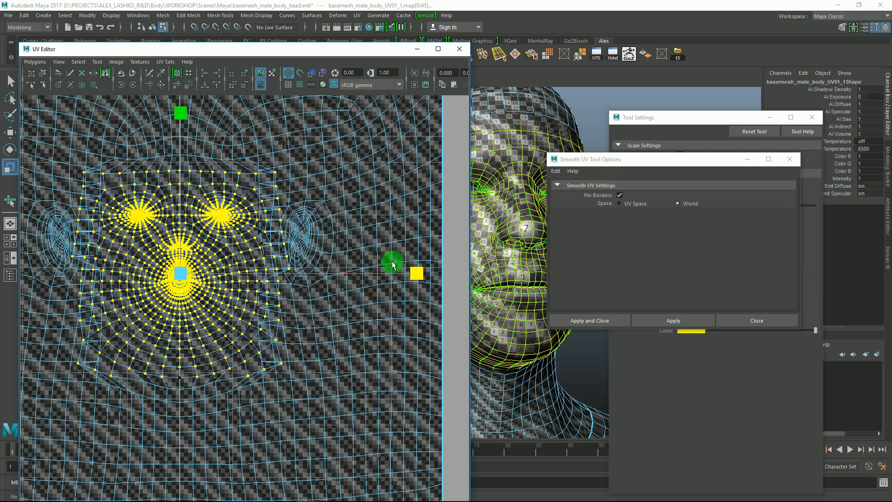
pyautogui.scroll(-3, 325, 241)
pyautogui.keyDown('alt'); pyautogui.moveTo(292, 241); pyautogui.dragTo(271, 263, button='middle'); pyautogui.keyUp('alt')
pyautogui.keyDown('alt'); pyautogui.moveTo(271, 263); pyautogui.dragTo(357, 302, button='right'); pyautogui.keyUp('alt')
pyautogui.moveTo(398, 317); pyautogui.dragTo(414, 317)
# - Select the nose tip UV and scale the nose area up with soft selection
pyautogui.keyDown('alt'); pyautogui.moveTo(213, 278); pyautogui.dragTo(217, 315, button='right'); pyautogui.keyUp('alt')
pyautogui.moveTo(256, 342); pyautogui.dragTo(235, 320)
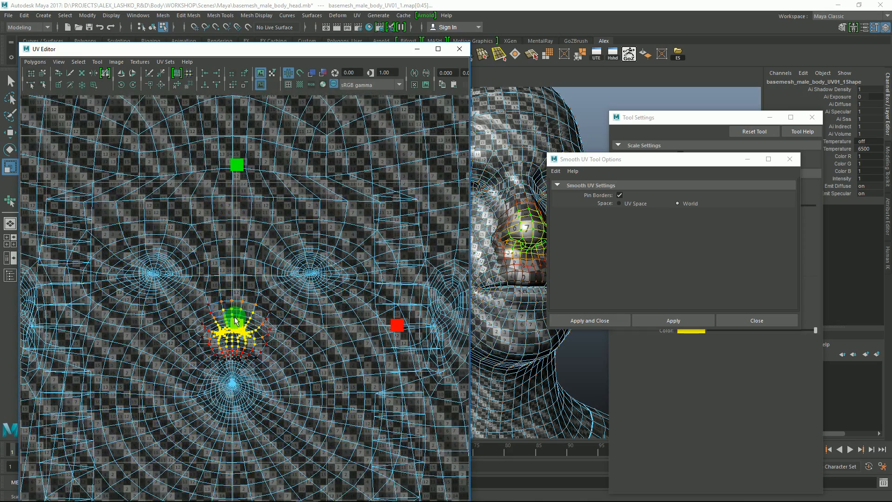
pyautogui.keyDown('alt'); pyautogui.moveTo(222, 317); pyautogui.dragTo(234, 340, button='right'); pyautogui.keyUp('alt')
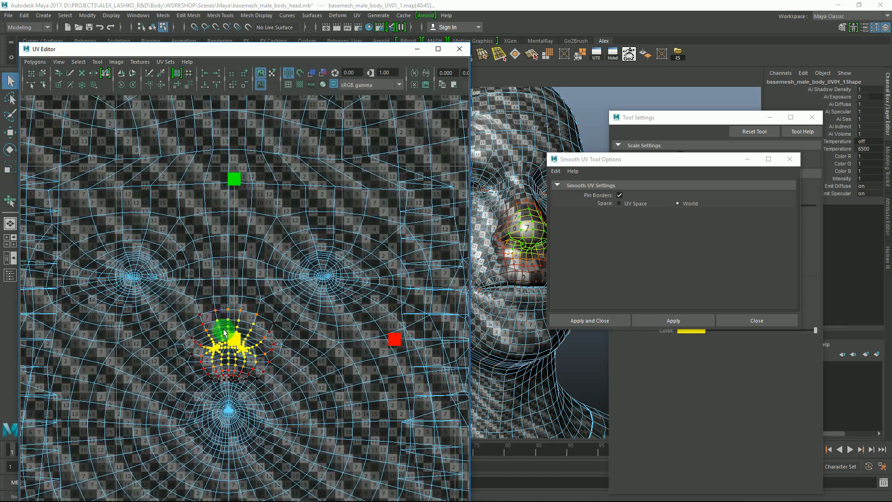
pyautogui.press('q')
pyautogui.click(228, 331)
pyautogui.press('r')
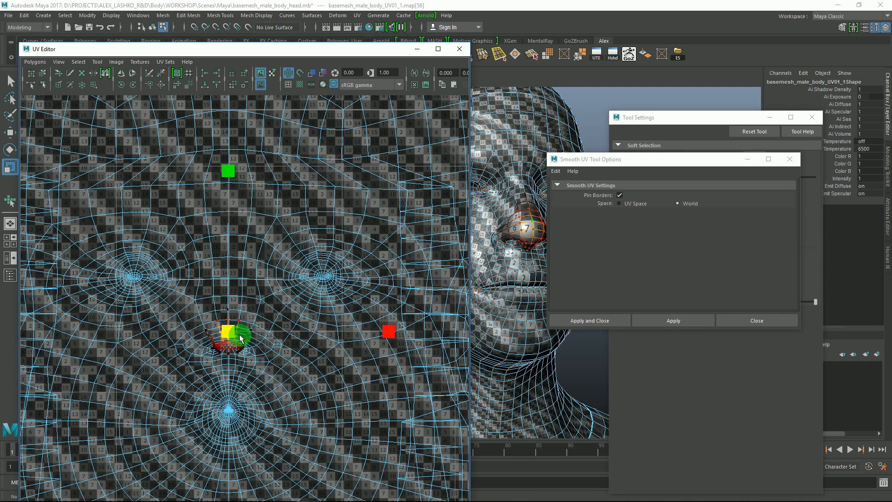
pyautogui.moveTo(228, 332); pyautogui.dragTo(311, 315)
# - Close the Smooth UV Tool options and Tool Settings windows and frame the face in the 3D view
pyautogui.keyDown('alt'); pyautogui.moveTo(538, 224); pyautogui.dragTo(649, 155); pyautogui.keyUp('alt')
pyautogui.click(785, 164)
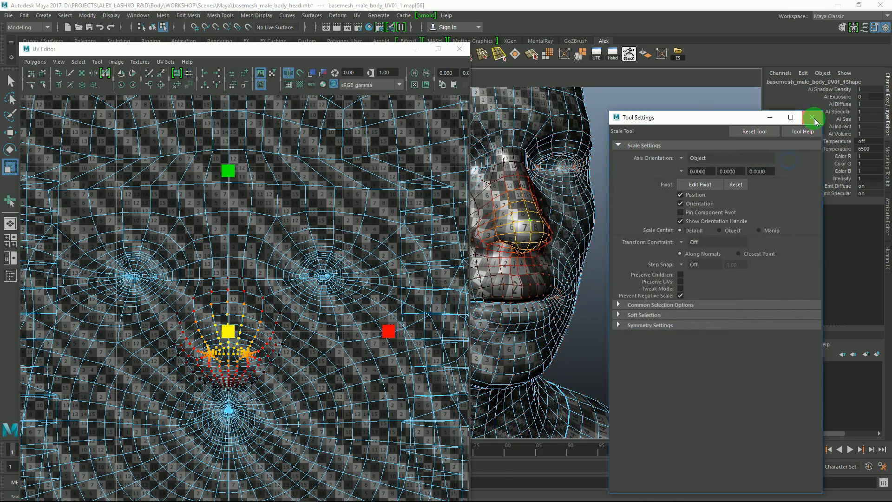
pyautogui.click(812, 117)
pyautogui.keyDown('alt'); pyautogui.moveTo(564, 186); pyautogui.dragTo(578, 209); pyautogui.keyUp('alt')
pyautogui.keyDown('alt'); pyautogui.moveTo(577, 209); pyautogui.dragTo(589, 210, button='right'); pyautogui.keyUp('alt')
# - Scale the soft-selected nose UVs up slightly further
pyautogui.keyDown('alt'); pyautogui.moveTo(290, 312); pyautogui.dragTo(307, 295, button='middle'); pyautogui.keyUp('alt')
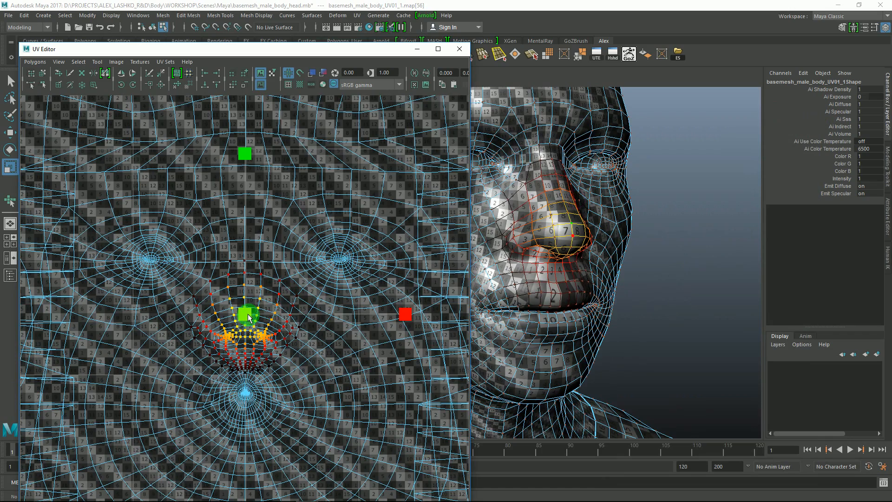
pyautogui.moveTo(249, 317)
pyautogui.mouseDown()
pyautogui.moveTo(266, 319)
pyautogui.moveTo(255, 319)
pyautogui.mouseUp()
pyautogui.keyDown('alt'); pyautogui.moveTo(314, 343); pyautogui.dragTo(174, 223, button='right'); pyautogui.keyUp('alt')
pyautogui.keyDown('alt'); pyautogui.moveTo(256, 313); pyautogui.dragTo(340, 279, button='middle'); pyautogui.keyUp('alt')
pyautogui.keyDown('alt'); pyautogui.moveTo(341, 278); pyautogui.dragTo(287, 265, button='right'); pyautogui.keyUp('alt')
pyautogui.keyDown('alt'); pyautogui.moveTo(286, 265); pyautogui.dragTo(272, 263, button='middle'); pyautogui.keyUp('alt')
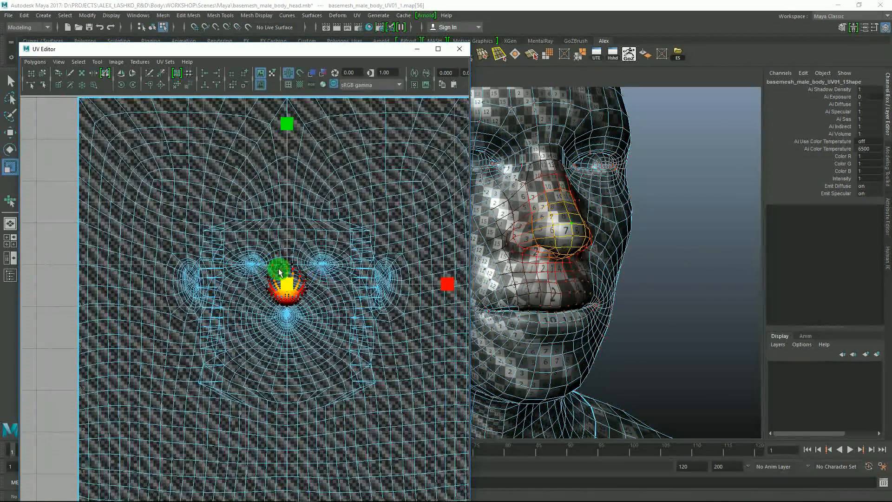
# - Select the UVs covering the left ear and the jagged left edge of the face in the layout, with soft selection off
pyautogui.press('q')
pyautogui.keyDown('alt'); pyautogui.moveTo(317, 283); pyautogui.dragTo(342, 252, button='middle'); pyautogui.keyUp('alt')
pyautogui.keyDown('alt'); pyautogui.moveTo(342, 252); pyautogui.dragTo(282, 247, button='right'); pyautogui.keyUp('alt')
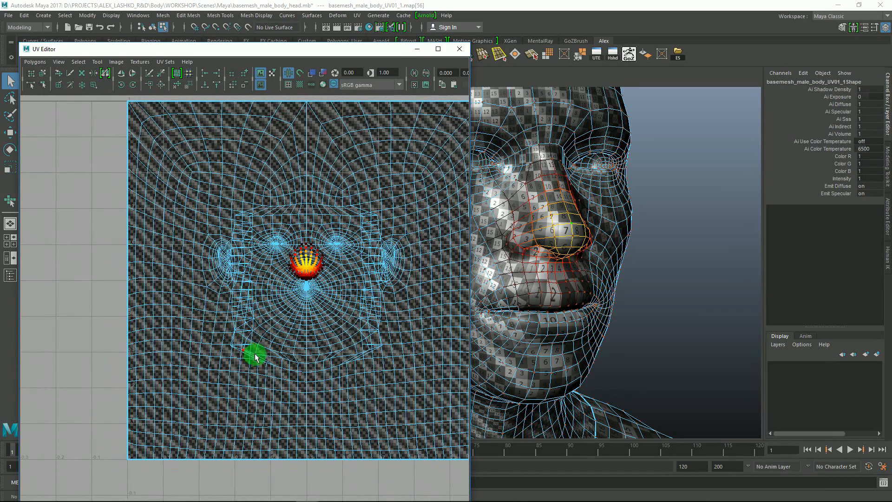
pyautogui.keyDown('alt'); pyautogui.moveTo(245, 271); pyautogui.dragTo(245, 293, button='middle'); pyautogui.keyUp('alt')
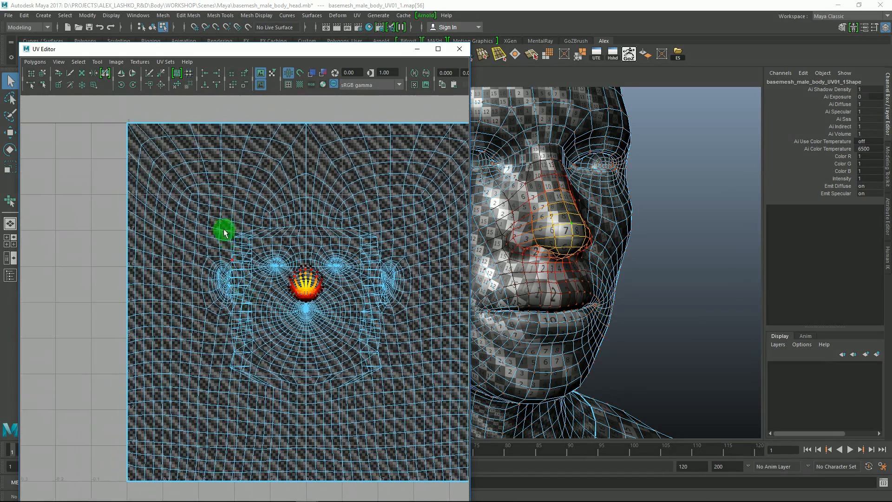
pyautogui.moveTo(233, 238); pyautogui.dragTo(198, 218, button='right')
pyautogui.moveTo(191, 199); pyautogui.dragTo(279, 432)
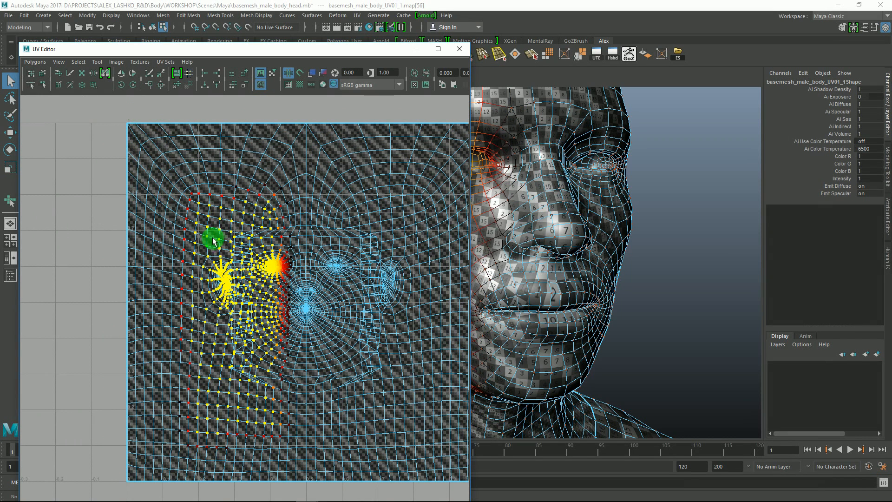
pyautogui.press('b')
pyautogui.keyDown('alt'); pyautogui.moveTo(252, 242); pyautogui.dragTo(228, 246, button='middle'); pyautogui.keyUp('alt')
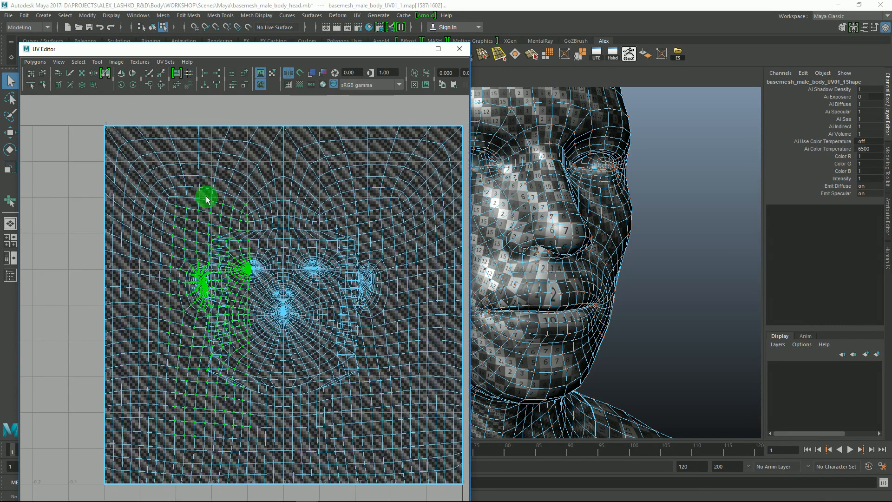
# - Unfold the selected left-side UVs with the Smooth UV Tool to clear the overlaps beside the face
pyautogui.click(99, 62)
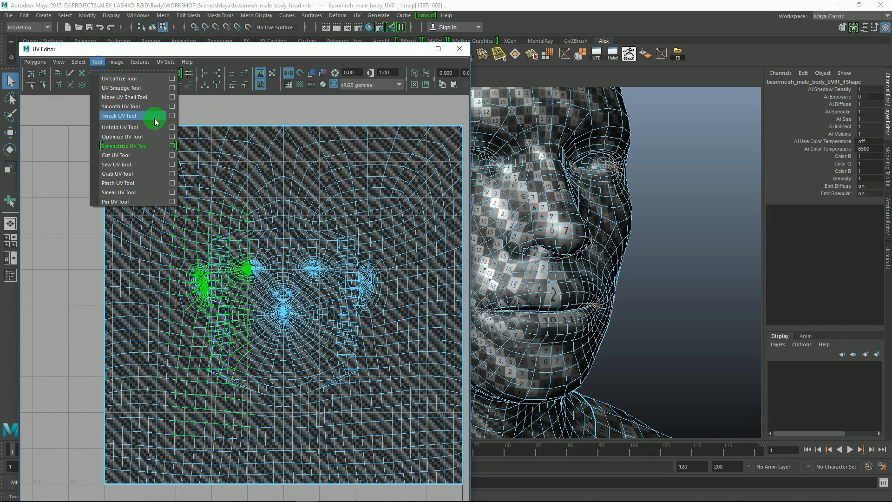
pyautogui.click(172, 108)
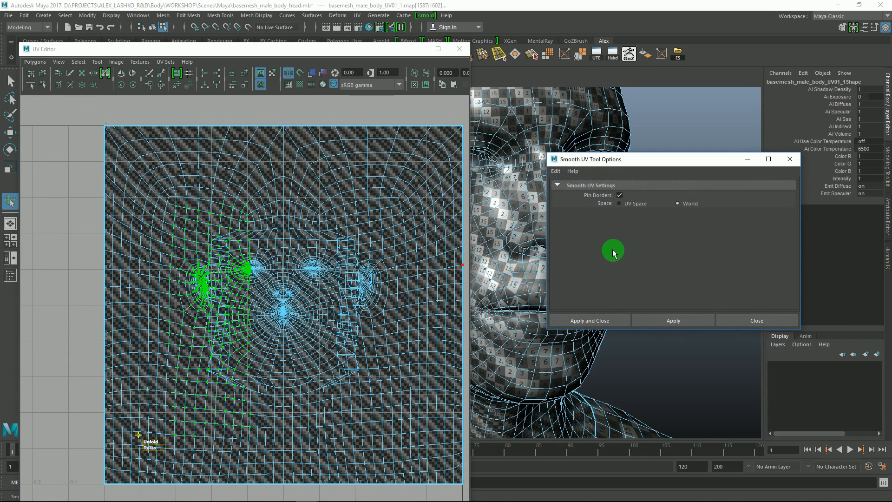
pyautogui.moveTo(152, 441); pyautogui.dragTo(257, 441)
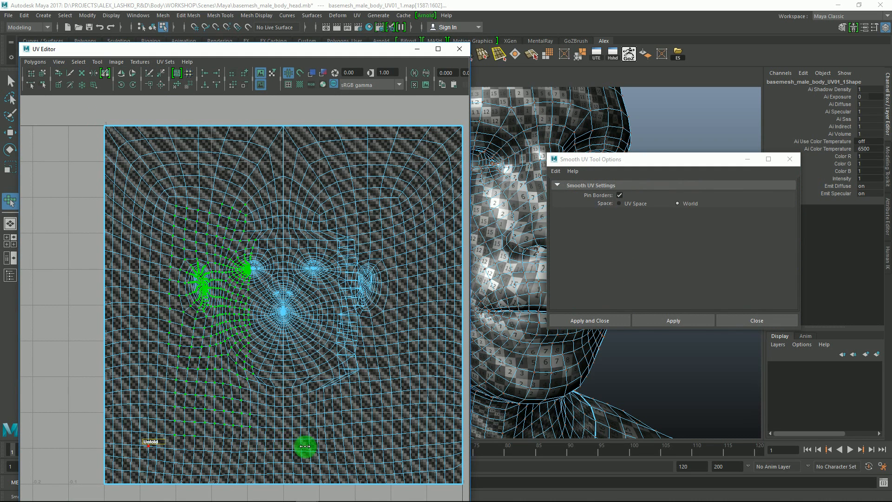
# - Select the UVs covering the right ear and the jagged right edge of the face in the layout
pyautogui.keyDown('alt'); pyautogui.moveTo(241, 283); pyautogui.dragTo(215, 270, button='middle'); pyautogui.keyUp('alt')
pyautogui.keyDown('alt'); pyautogui.moveTo(233, 288); pyautogui.dragTo(308, 279, button='right'); pyautogui.keyUp('alt')
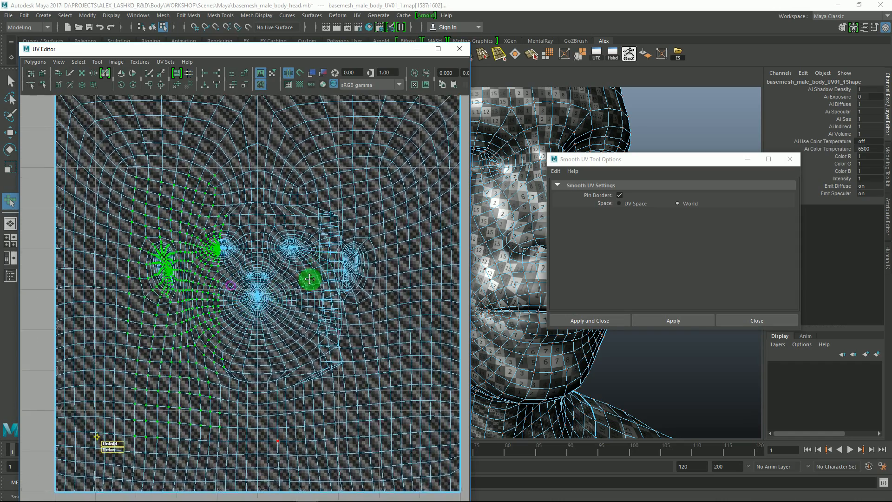
pyautogui.keyDown('alt'); pyautogui.moveTo(398, 208); pyautogui.dragTo(371, 240, button='middle'); pyautogui.keyUp('alt')
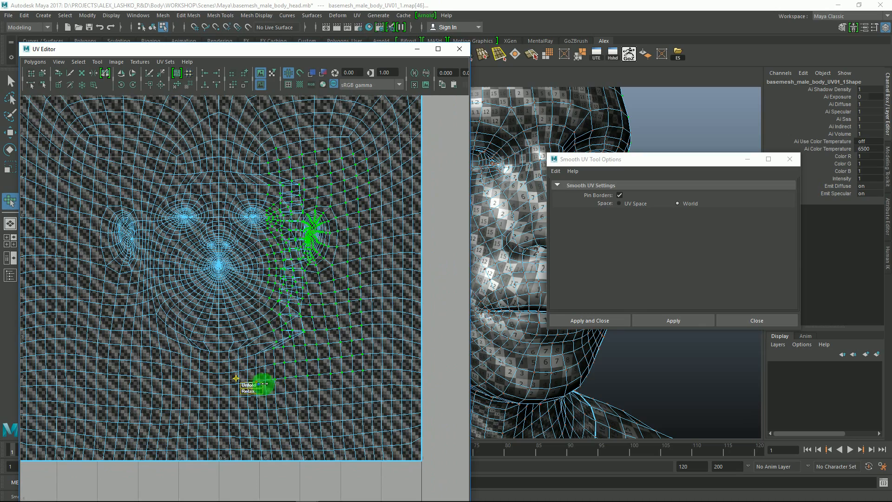
# - Unfold the selected right-side UVs with the Smooth UV Tool to clear the overlaps between the face and right ear
pyautogui.moveTo(264, 384); pyautogui.dragTo(331, 385)
pyautogui.keyDown('alt'); pyautogui.moveTo(259, 321); pyautogui.dragTo(300, 329, button='middle'); pyautogui.keyUp('alt')
pyautogui.keyDown('alt'); pyautogui.moveTo(300, 328); pyautogui.dragTo(265, 254, button='right'); pyautogui.keyUp('alt')
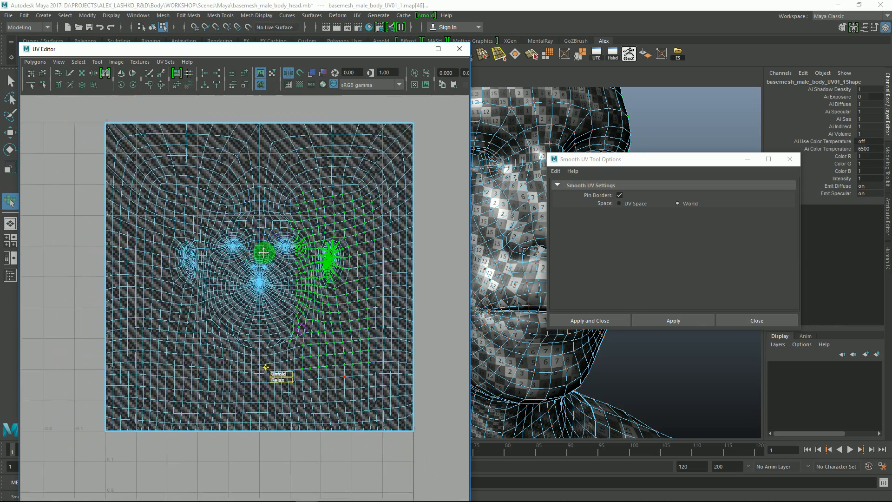
pyautogui.keyDown('alt'); pyautogui.moveTo(264, 255); pyautogui.dragTo(247, 288, button='middle'); pyautogui.keyUp('alt')
pyautogui.press('q')
pyautogui.keyDown('alt'); pyautogui.moveTo(275, 231); pyautogui.dragTo(272, 219, button='middle'); pyautogui.keyUp('alt')
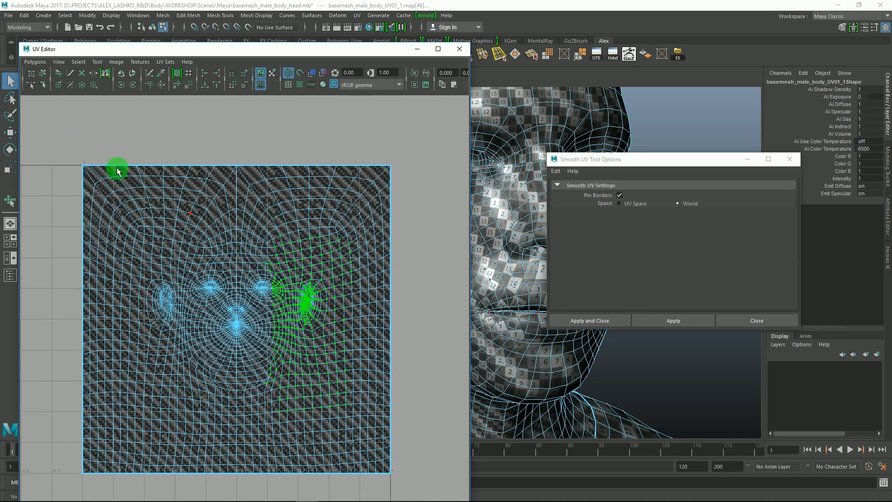
# - Examine the full head UV layout within the square tile
pyautogui.keyDown('alt'); pyautogui.moveTo(225, 180); pyautogui.dragTo(203, 198, button='middle'); pyautogui.keyUp('alt')
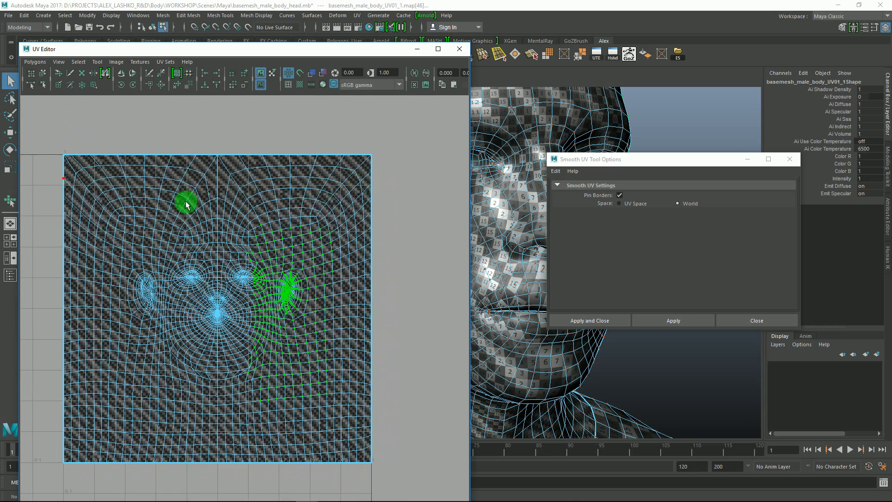
pyautogui.keyDown('alt'); pyautogui.moveTo(322, 269); pyautogui.dragTo(335, 255, button='middle'); pyautogui.keyUp('alt')
pyautogui.keyDown('alt'); pyautogui.moveTo(335, 255); pyautogui.dragTo(271, 265, button='right'); pyautogui.keyUp('alt')
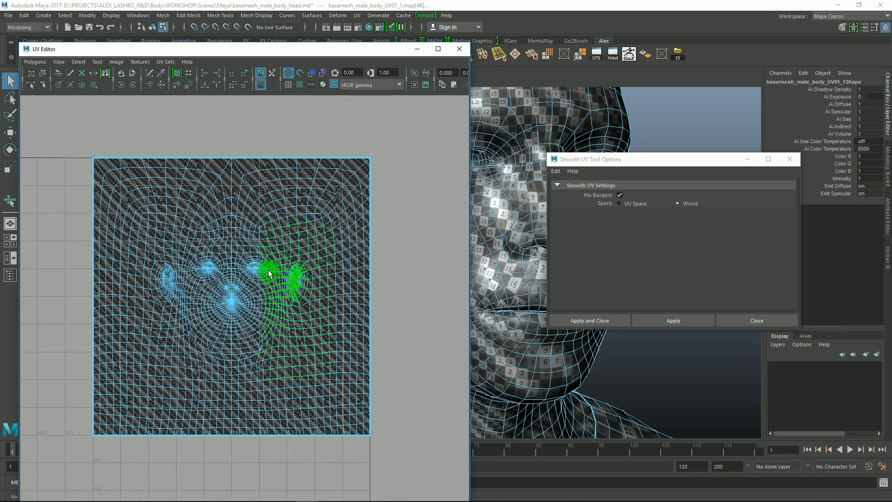
pyautogui.keyDown('alt'); pyautogui.moveTo(268, 274); pyautogui.dragTo(262, 274, button='middle'); pyautogui.keyUp('alt')
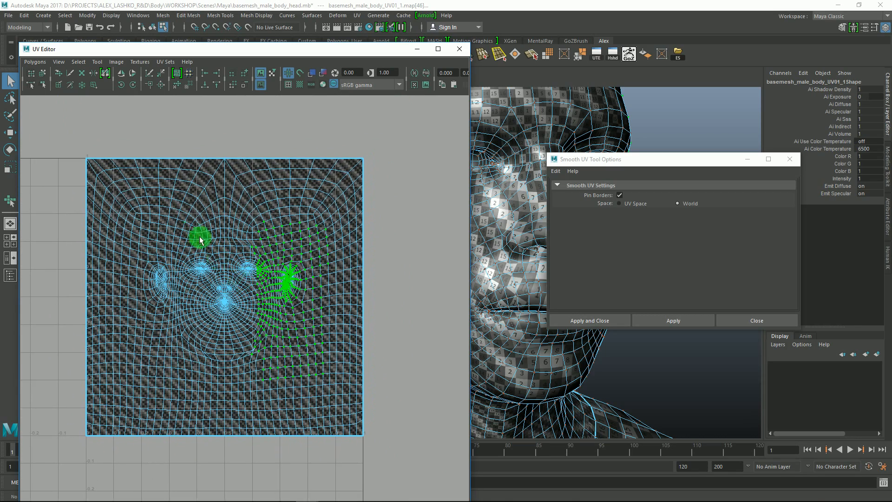
pyautogui.keyDown('alt'); pyautogui.moveTo(199, 237); pyautogui.dragTo(192, 233, button='middle'); pyautogui.keyUp('alt')
pyautogui.keyDown('alt'); pyautogui.moveTo(180, 219); pyautogui.dragTo(197, 235, button='right'); pyautogui.keyUp('alt')
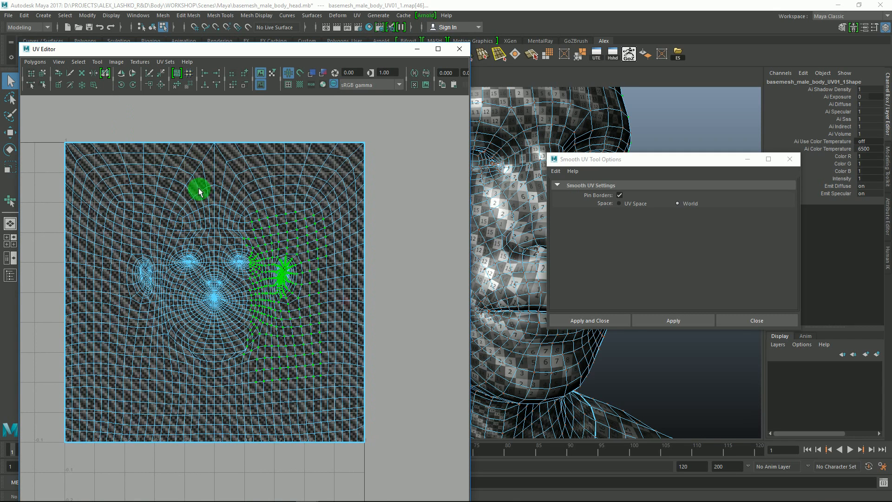
pyautogui.keyDown('alt'); pyautogui.moveTo(220, 183); pyautogui.dragTo(224, 171, button='middle'); pyautogui.keyUp('alt')
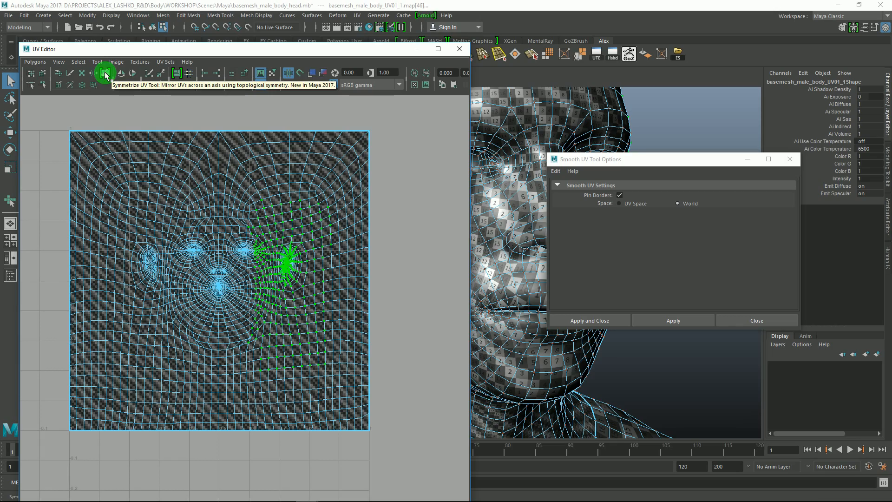
pyautogui.keyDown('alt'); pyautogui.moveTo(197, 200); pyautogui.dragTo(189, 206, button='middle'); pyautogui.keyUp('alt')
# - Select the chin and upper neck UVs below the mouth and unfold them with the Smooth UV Tool
pyautogui.keyDown('alt'); pyautogui.moveTo(219, 205); pyautogui.dragTo(240, 228, button='right'); pyautogui.keyUp('alt')
pyautogui.keyDown('alt'); pyautogui.moveTo(240, 228); pyautogui.dragTo(253, 240, button='middle'); pyautogui.keyUp('alt')
pyautogui.keyDown('alt'); pyautogui.moveTo(303, 225); pyautogui.dragTo(283, 225, button='right'); pyautogui.keyUp('alt')
pyautogui.moveTo(315, 413); pyautogui.dragTo(156, 317)
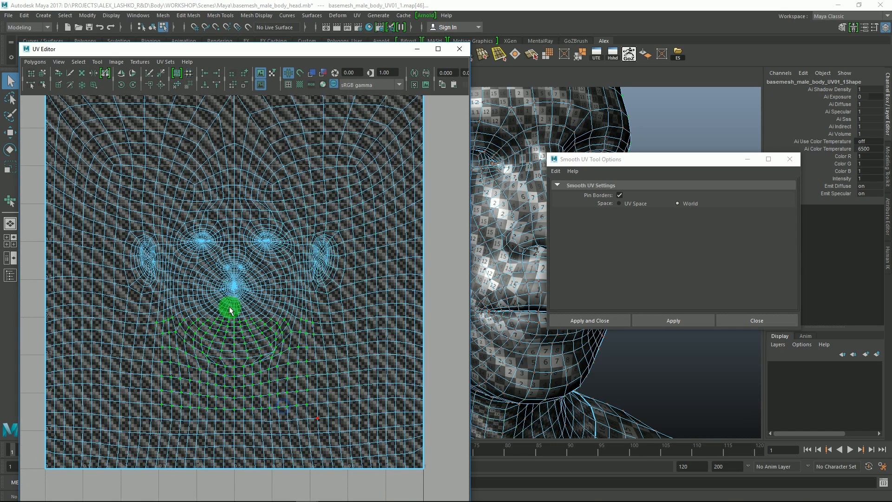
pyautogui.click(646, 321)
pyautogui.moveTo(143, 415); pyautogui.dragTo(200, 408)
pyautogui.keyDown('alt'); pyautogui.moveTo(253, 313); pyautogui.dragTo(243, 360, button='middle'); pyautogui.keyUp('alt')
# - Select the UVs covering the left eye, cheek and half of the nose and mouth, and unfold them
pyautogui.moveTo(137, 235); pyautogui.dragTo(218, 343)
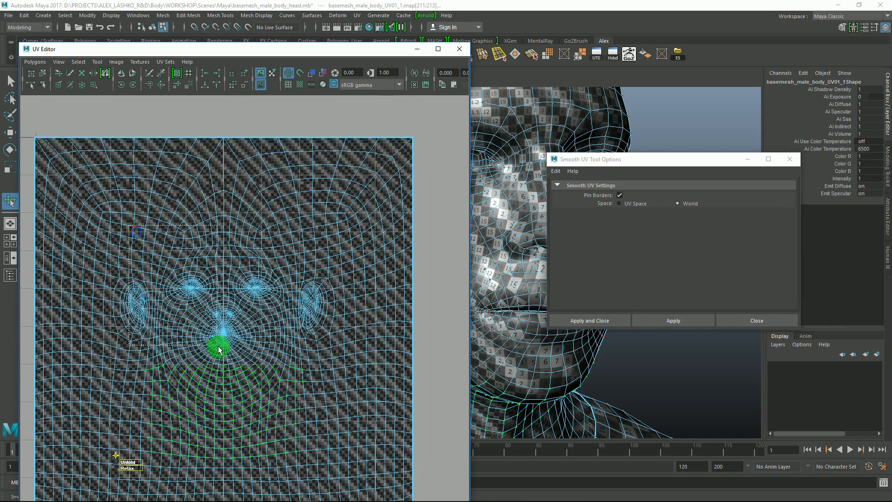
pyautogui.moveTo(133, 355); pyautogui.dragTo(207, 357)
pyautogui.moveTo(612, 159); pyautogui.dragTo(748, 210)
# - Examine the checker pattern on the face from an angle and compare both halves of the UV layout
pyautogui.keyDown('alt'); pyautogui.moveTo(626, 201); pyautogui.dragTo(626, 284); pyautogui.keyUp('alt')
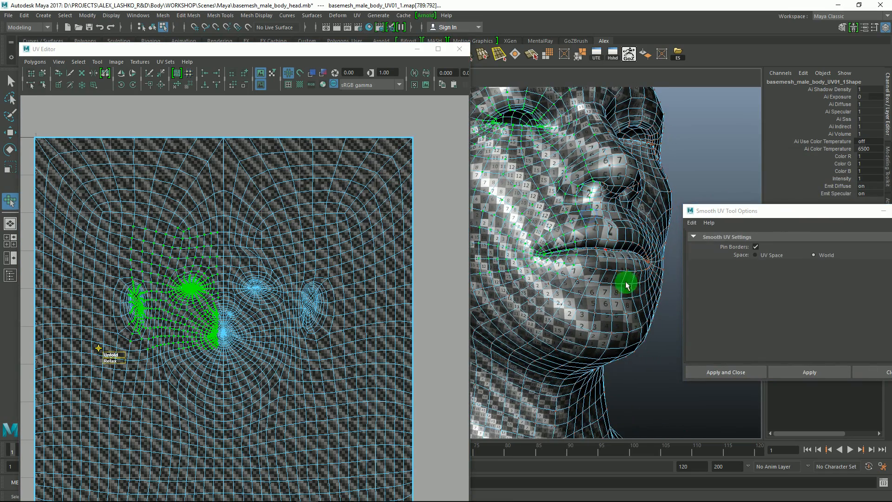
pyautogui.keyDown('alt'); pyautogui.moveTo(604, 209); pyautogui.dragTo(590, 219); pyautogui.keyUp('alt')
pyautogui.keyDown('alt'); pyautogui.moveTo(224, 310); pyautogui.dragTo(271, 303, button='right'); pyautogui.keyUp('alt')
pyautogui.keyDown('alt'); pyautogui.moveTo(272, 303); pyautogui.dragTo(298, 306, button='middle'); pyautogui.keyUp('alt')
pyautogui.press('q')
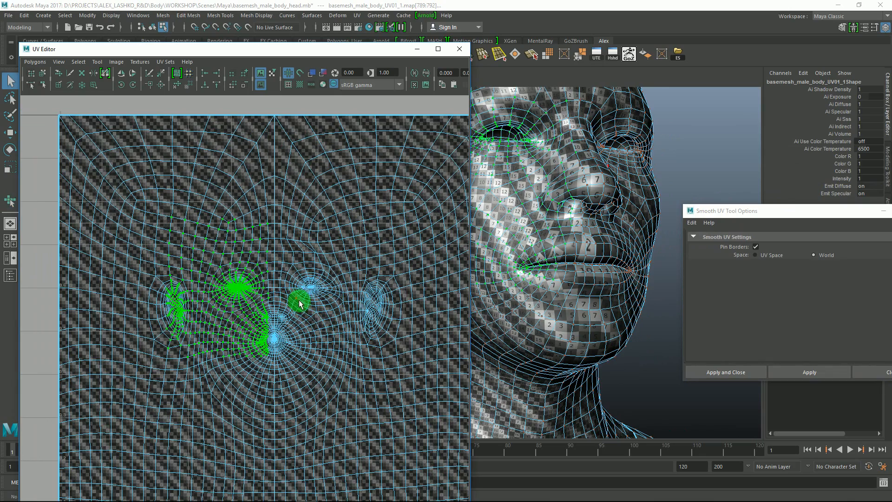
pyautogui.scroll(-3, 300, 308)
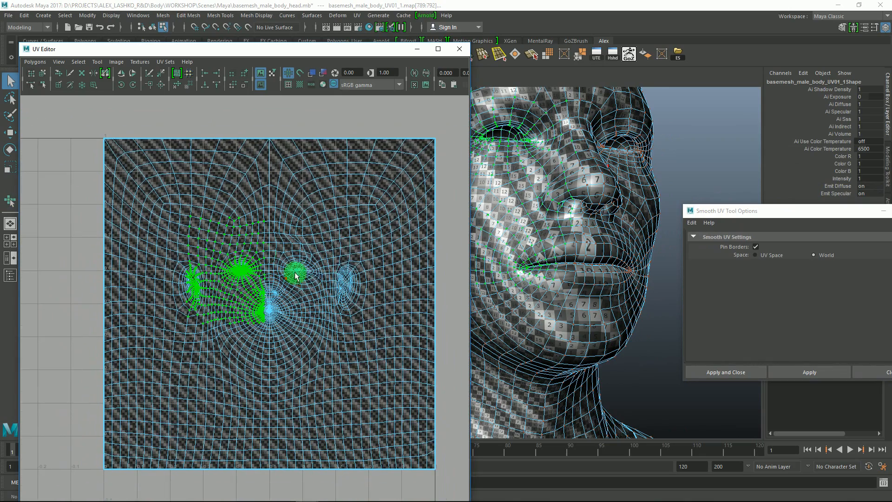
pyautogui.keyDown('alt'); pyautogui.moveTo(295, 259); pyautogui.dragTo(279, 269, button='middle'); pyautogui.keyUp('alt')
pyautogui.keyDown('alt'); pyautogui.moveTo(320, 249); pyautogui.dragTo(288, 240, button='middle'); pyautogui.keyUp('alt')
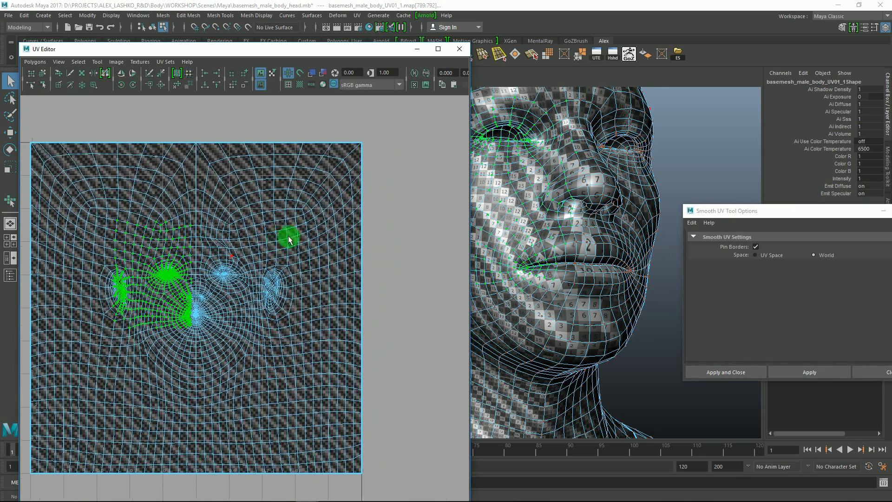
pyautogui.keyDown('alt'); pyautogui.moveTo(329, 219); pyautogui.dragTo(339, 206, button='middle'); pyautogui.keyUp('alt')
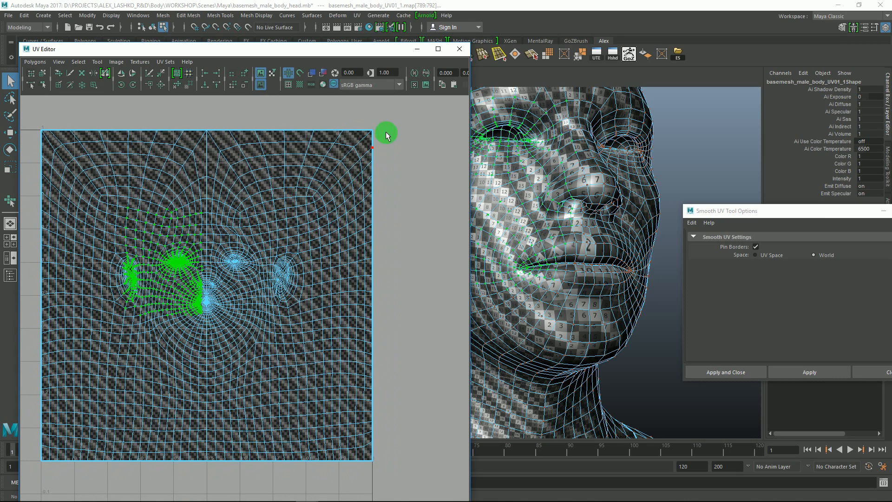
pyautogui.keyDown('alt'); pyautogui.moveTo(211, 252); pyautogui.dragTo(216, 267, button='middle'); pyautogui.keyUp('alt')
pyautogui.keyDown('alt'); pyautogui.moveTo(264, 237); pyautogui.dragTo(261, 225, button='middle'); pyautogui.keyUp('alt')
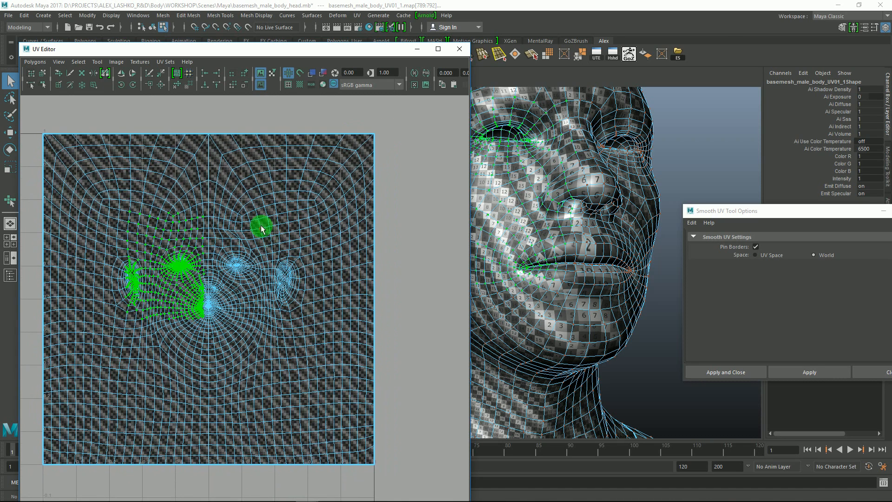
# - Select all head UVs and define the vertical centre edge as the seam for the Symmetrize UV Tool
pyautogui.moveTo(418, 114); pyautogui.dragTo(37, 497)
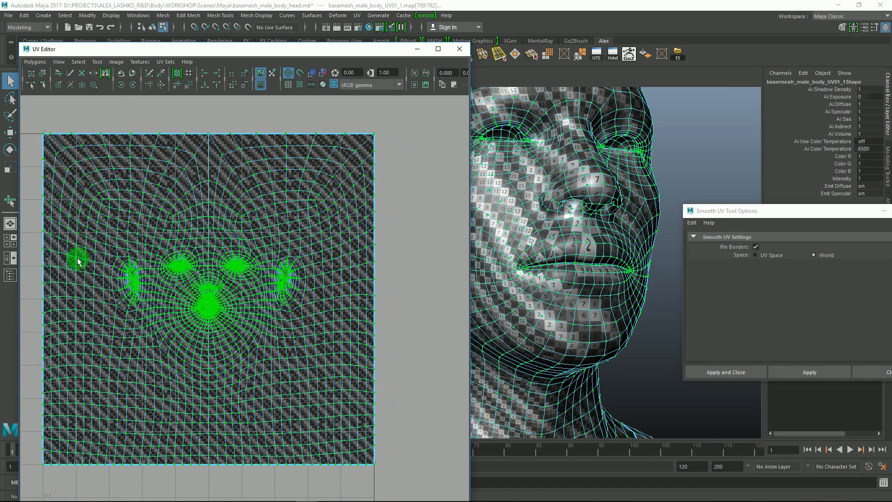
pyautogui.click(105, 74)
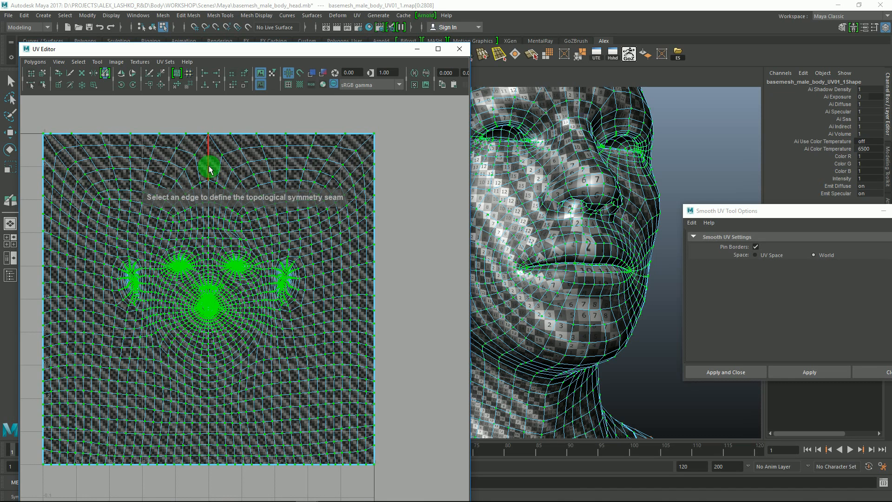
pyautogui.press('q')
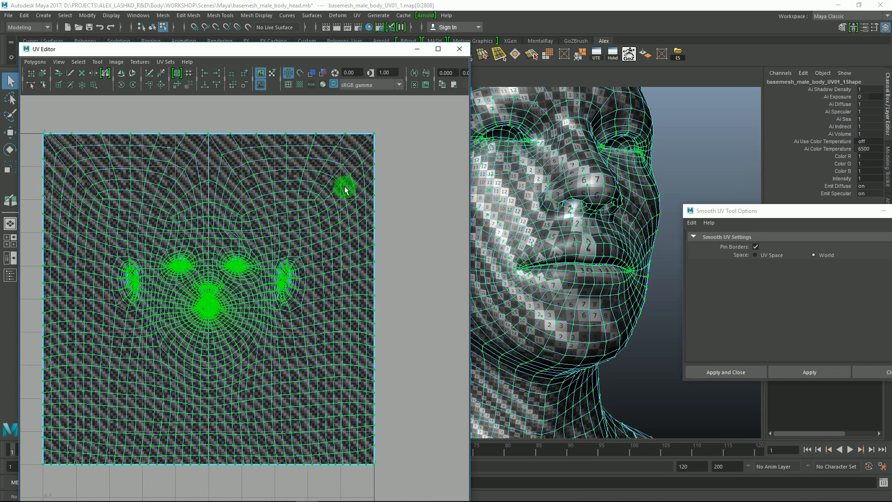
pyautogui.click(105, 73)
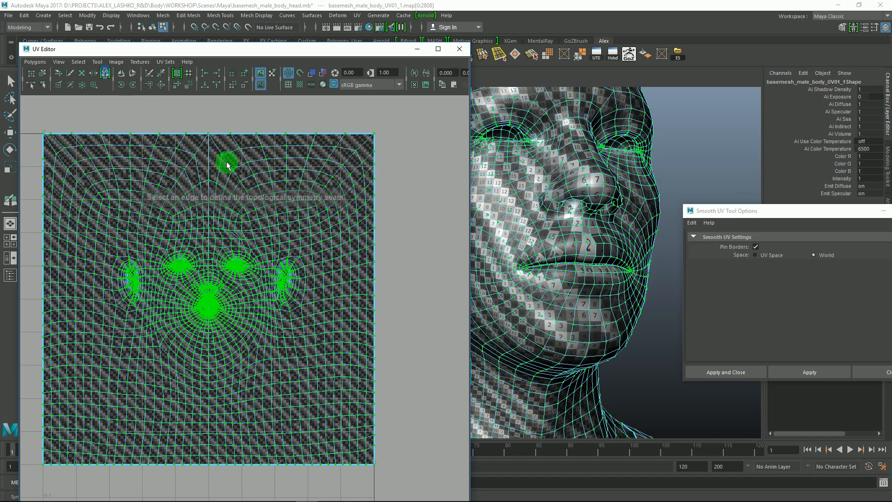
pyautogui.click(209, 160)
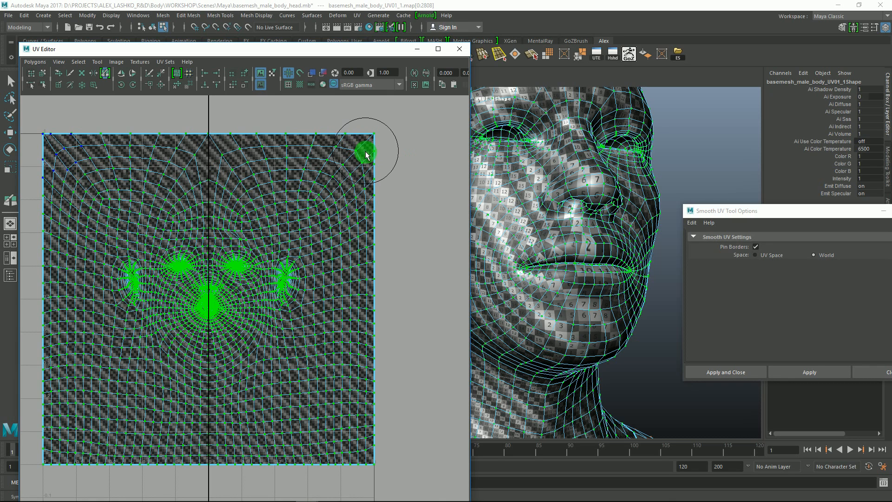
# - Brush over the left half of the head UVs with the Symmetrize UV Tool to make the layout symmetrical
pyautogui.moveTo(377, 169)
pyautogui.mouseDown()
pyautogui.moveTo(193, 163)
pyautogui.moveTo(58, 145)
pyautogui.moveTo(347, 173)
pyautogui.mouseUp()
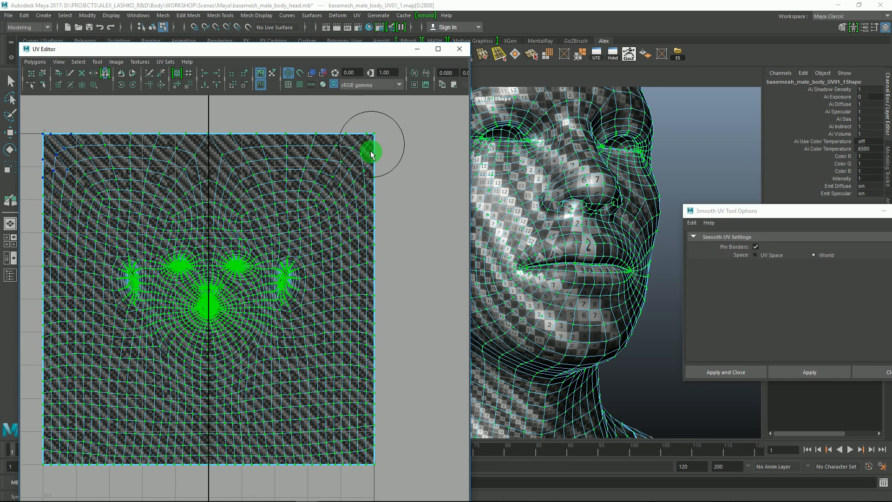
pyautogui.moveTo(373, 154)
pyautogui.mouseDown()
pyautogui.moveTo(60, 145)
pyautogui.moveTo(301, 163)
pyautogui.moveTo(368, 150)
pyautogui.moveTo(350, 144)
pyautogui.moveTo(96, 171)
pyautogui.moveTo(93, 146)
pyautogui.moveTo(95, 169)
pyautogui.moveTo(111, 173)
pyautogui.mouseUp()
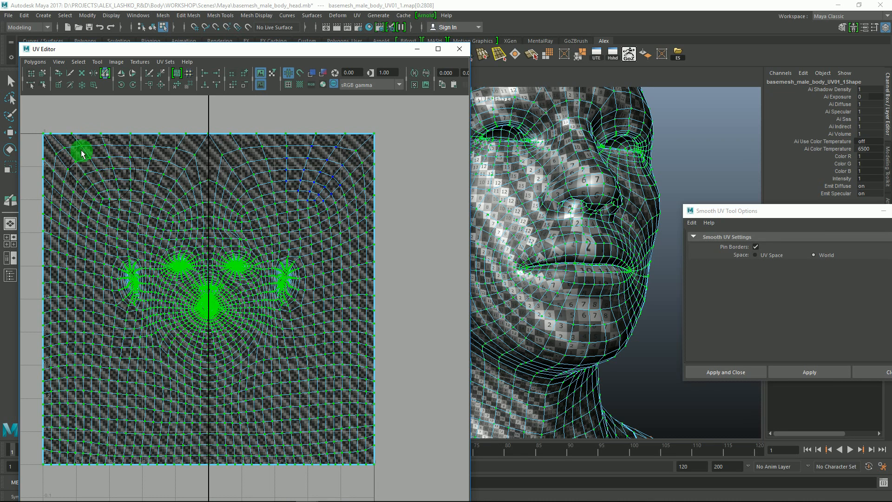
pyautogui.keyDown('alt'); pyautogui.moveTo(82, 152); pyautogui.dragTo(96, 155, button='middle'); pyautogui.keyUp('alt')
pyautogui.moveTo(382, 146)
pyautogui.mouseDown()
pyautogui.moveTo(350, 163)
pyautogui.moveTo(110, 153)
pyautogui.moveTo(79, 140)
pyautogui.moveTo(106, 148)
pyautogui.moveTo(90, 142)
pyautogui.mouseUp()
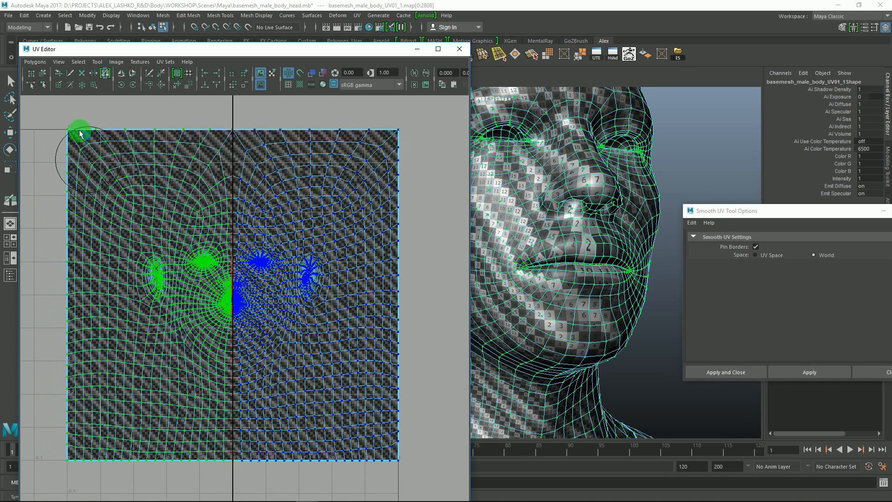
pyautogui.moveTo(82, 172)
pyautogui.mouseDown()
pyautogui.moveTo(79, 131)
pyautogui.moveTo(88, 163)
pyautogui.moveTo(87, 434)
pyautogui.moveTo(212, 435)
pyautogui.moveTo(213, 179)
pyautogui.moveTo(207, 211)
pyautogui.moveTo(165, 244)
pyautogui.moveTo(164, 296)
pyautogui.moveTo(175, 335)
pyautogui.moveTo(169, 396)
pyautogui.moveTo(103, 417)
pyautogui.moveTo(94, 361)
pyautogui.moveTo(104, 165)
pyautogui.moveTo(133, 142)
pyautogui.moveTo(219, 141)
pyautogui.moveTo(208, 268)
pyautogui.moveTo(217, 360)
pyautogui.mouseUp()
pyautogui.moveTo(173, 272)
pyautogui.mouseDown()
pyautogui.moveTo(139, 233)
pyautogui.moveTo(199, 207)
pyautogui.moveTo(170, 247)
pyautogui.mouseUp()
pyautogui.keyDown('alt'); pyautogui.moveTo(170, 247); pyautogui.dragTo(140, 283, button='middle'); pyautogui.keyUp('alt')
pyautogui.press('q')
# - Select the central forehead UVs above the eyes and unfold them with the Smooth UV Tool
pyautogui.keyDown('alt'); pyautogui.moveTo(197, 231); pyautogui.dragTo(201, 253, button='middle'); pyautogui.keyUp('alt')
pyautogui.keyDown('alt'); pyautogui.moveTo(199, 264); pyautogui.dragTo(214, 304, button='right'); pyautogui.keyUp('alt')
pyautogui.moveTo(157, 205); pyautogui.dragTo(281, 282)
pyautogui.click(785, 371)
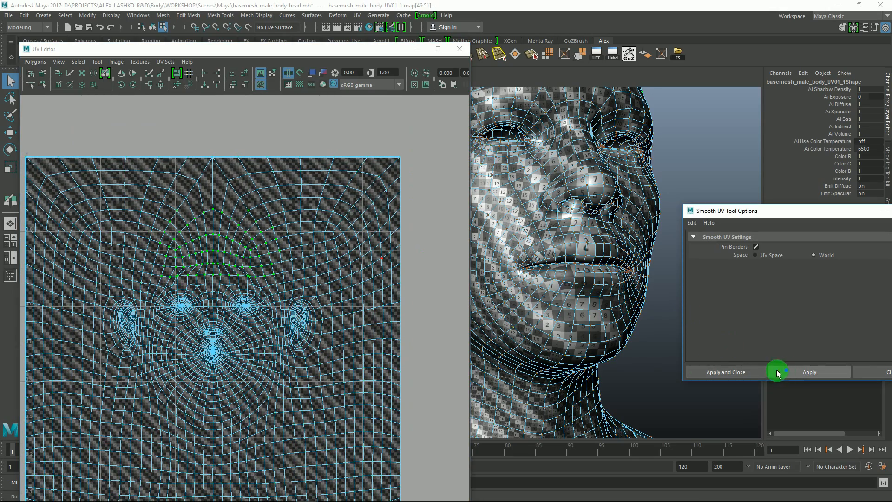
pyautogui.moveTo(144, 282); pyautogui.dragTo(202, 282)
# - Reselect a wider patch of forehead UVs reaching down to the brows and unfold it in two passes
pyautogui.moveTo(146, 223); pyautogui.dragTo(278, 296)
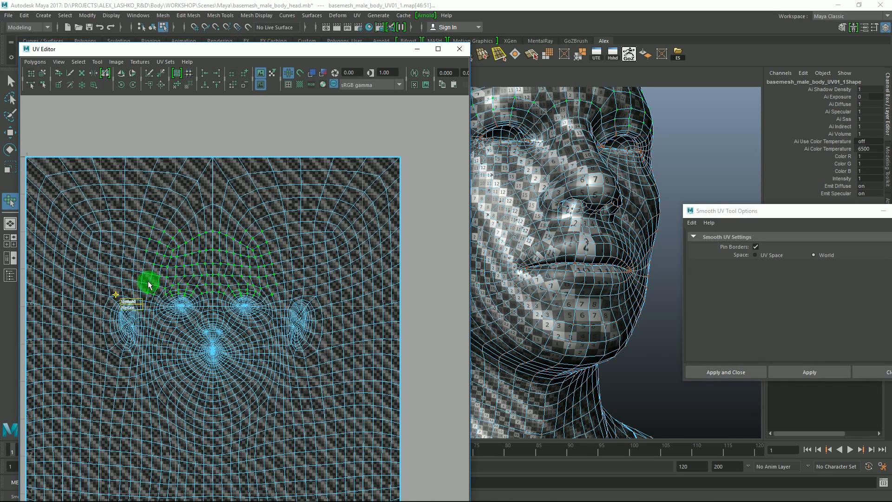
pyautogui.moveTo(134, 302); pyautogui.dragTo(155, 307)
pyautogui.keyDown('alt'); pyautogui.moveTo(216, 223); pyautogui.dragTo(218, 265, button='middle'); pyautogui.keyUp('alt')
pyautogui.keyDown('alt'); pyautogui.moveTo(205, 264); pyautogui.dragTo(228, 274, button='right'); pyautogui.keyUp('alt')
pyautogui.moveTo(136, 347); pyautogui.dragTo(181, 345)
pyautogui.keyDown('alt'); pyautogui.moveTo(222, 296); pyautogui.dragTo(230, 289, button='middle'); pyautogui.keyUp('alt')
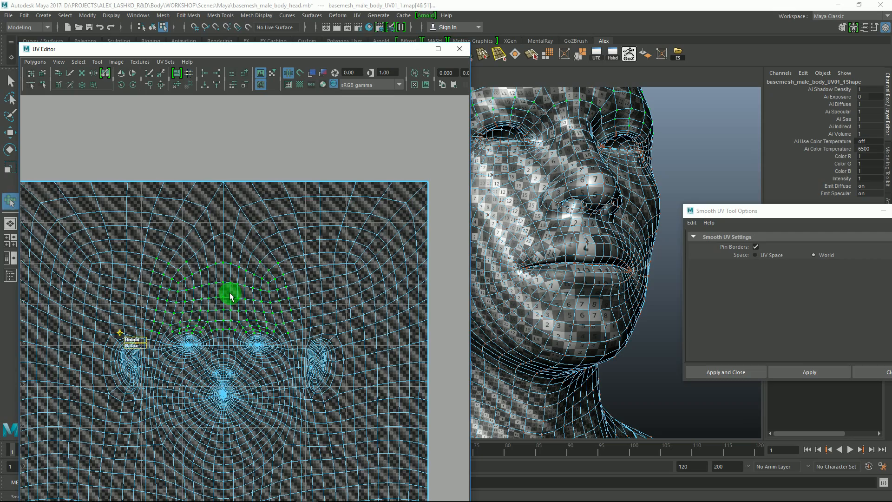
# - Clear the UV selection and examine the symmetry and spacing of the full head layout
pyautogui.press('q')
pyautogui.scroll(-5, 237, 302)
pyautogui.click(222, 141)
pyautogui.keyDown('alt'); pyautogui.moveTo(291, 211); pyautogui.dragTo(265, 182, button='right'); pyautogui.keyUp('alt')
pyautogui.keyDown('alt'); pyautogui.moveTo(257, 194); pyautogui.dragTo(248, 169, button='middle'); pyautogui.keyUp('alt')
pyautogui.keyDown('alt'); pyautogui.moveTo(260, 204); pyautogui.dragTo(294, 295, button='right'); pyautogui.keyUp('alt')
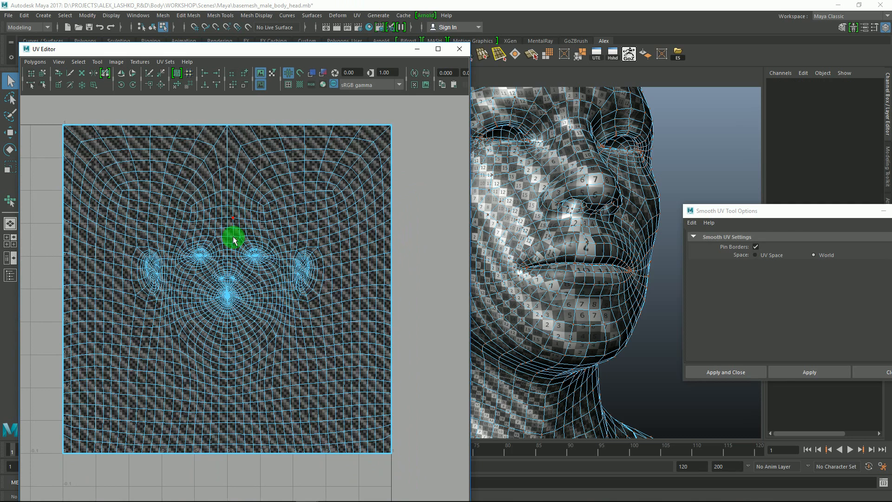
pyautogui.keyDown('alt'); pyautogui.moveTo(193, 233); pyautogui.dragTo(191, 253, button='middle'); pyautogui.keyUp('alt')
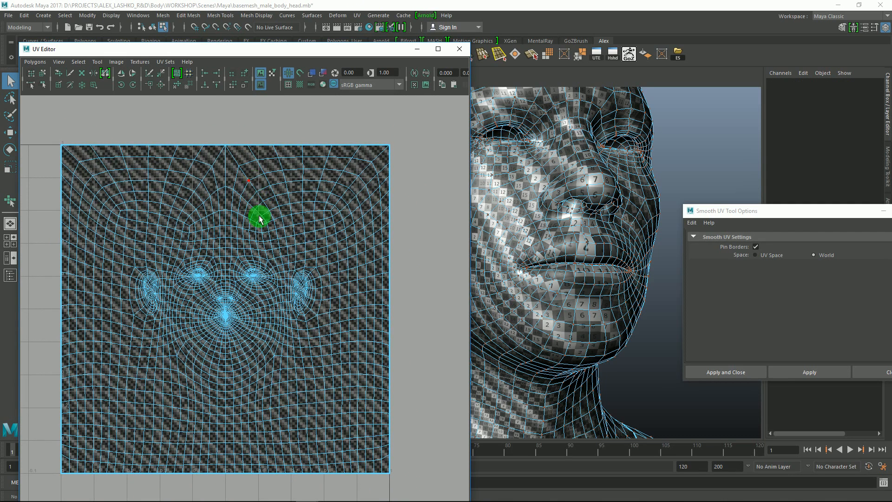
pyautogui.keyDown('alt'); pyautogui.moveTo(204, 230); pyautogui.dragTo(217, 263, button='right'); pyautogui.keyUp('alt')
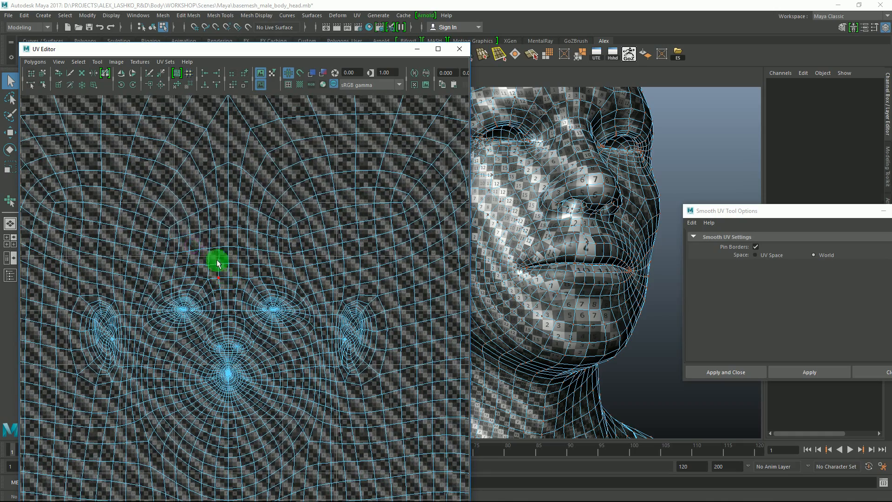
# - Select a forehead UV above the left eye and nudge it slightly upward with soft selection
pyautogui.moveTo(166, 222); pyautogui.dragTo(197, 221, button='right')
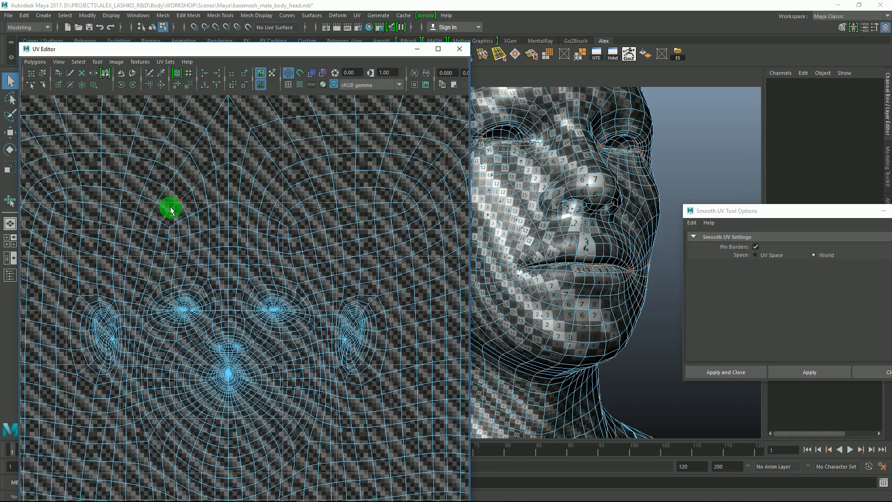
pyautogui.click(181, 245)
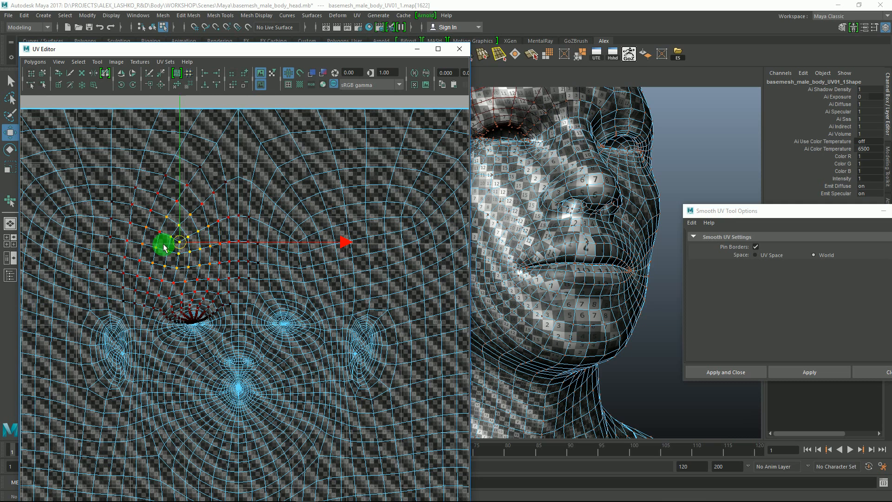
pyautogui.keyDown('alt'); pyautogui.moveTo(196, 230); pyautogui.dragTo(199, 242, button='middle'); pyautogui.keyUp('alt')
pyautogui.moveTo(184, 250); pyautogui.dragTo(183, 240)
pyautogui.moveTo(117, 236); pyautogui.dragTo(73, 240, button='middle')
# - Select a UV in the left ear and move the soft-selected ear region slightly outward, away from the face
pyautogui.keyDown('alt'); pyautogui.moveTo(167, 264); pyautogui.dragTo(161, 225, button='middle'); pyautogui.keyUp('alt')
pyautogui.keyDown('alt'); pyautogui.moveTo(161, 225); pyautogui.dragTo(163, 289, button='right'); pyautogui.keyUp('alt')
pyautogui.keyDown('alt'); pyautogui.moveTo(129, 289); pyautogui.dragTo(174, 258, button='middle'); pyautogui.keyUp('alt')
pyautogui.click(146, 301)
pyautogui.keyDown('alt'); pyautogui.moveTo(146, 301); pyautogui.dragTo(186, 271, button='middle'); pyautogui.keyUp('alt')
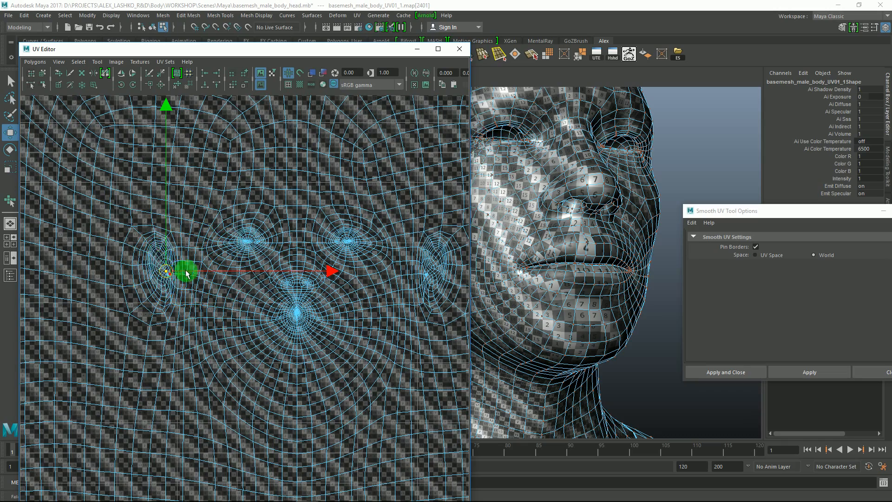
pyautogui.moveTo(198, 273); pyautogui.dragTo(207, 273)
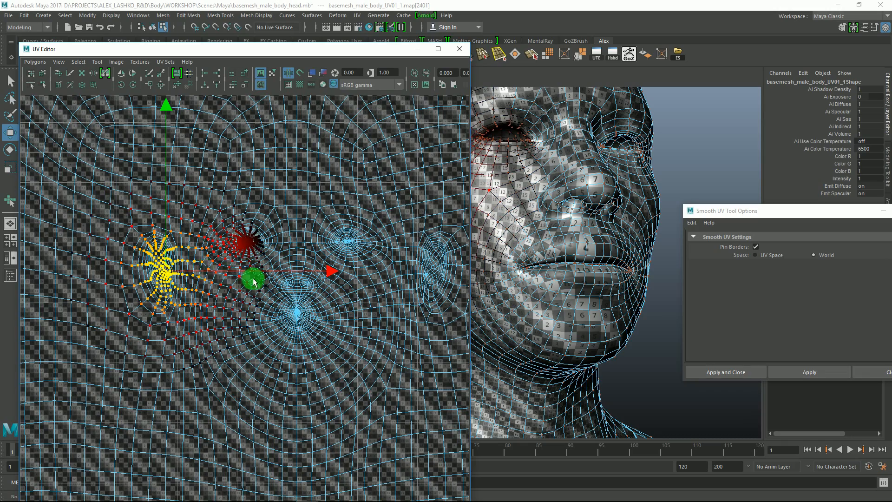
pyautogui.keyDown('alt'); pyautogui.moveTo(254, 282); pyautogui.dragTo(233, 270, button='right'); pyautogui.keyUp('alt')
pyautogui.moveTo(179, 281); pyautogui.dragTo(169, 279)
# - Select the UVs covering the right eye and the forehead above it with soft selection on
pyautogui.keyDown('alt'); pyautogui.moveTo(220, 253); pyautogui.dragTo(158, 260, button='middle'); pyautogui.keyUp('alt')
pyautogui.keyDown('alt'); pyautogui.moveTo(157, 260); pyautogui.dragTo(186, 225, button='right'); pyautogui.keyUp('alt')
pyautogui.press('q')
pyautogui.keyDown('alt'); pyautogui.moveTo(226, 241); pyautogui.dragTo(242, 215, button='middle'); pyautogui.keyUp('alt')
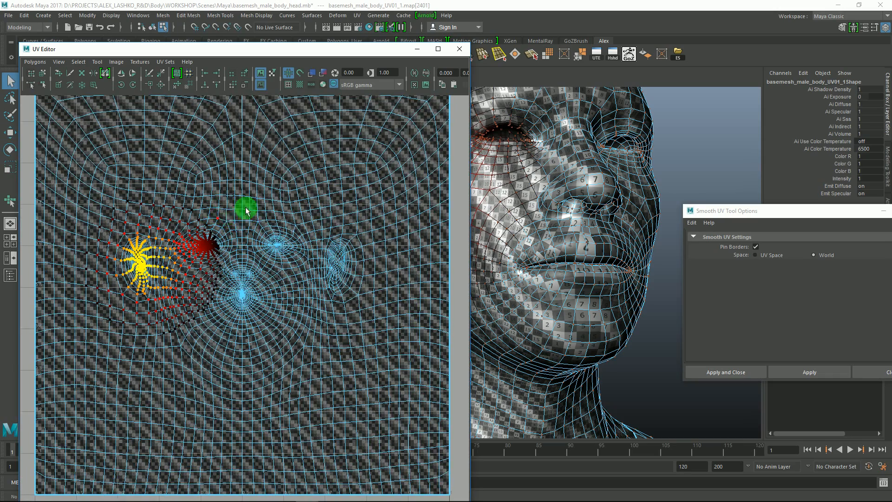
pyautogui.keyDown('alt'); pyautogui.moveTo(262, 228); pyautogui.dragTo(230, 237, button='right'); pyautogui.keyUp('alt')
pyautogui.keyDown('alt'); pyautogui.moveTo(230, 238); pyautogui.dragTo(219, 265, button='middle'); pyautogui.keyUp('alt')
pyautogui.moveTo(220, 257)
pyautogui.keyDown('alt'); pyautogui.mouseDown(button='right')
pyautogui.moveTo(232, 275)
pyautogui.moveTo(325, 201)
pyautogui.moveTo(234, 224)
pyautogui.mouseUp(button='right'); pyautogui.keyUp('alt')
pyautogui.moveTo(240, 237); pyautogui.dragTo(270, 274)
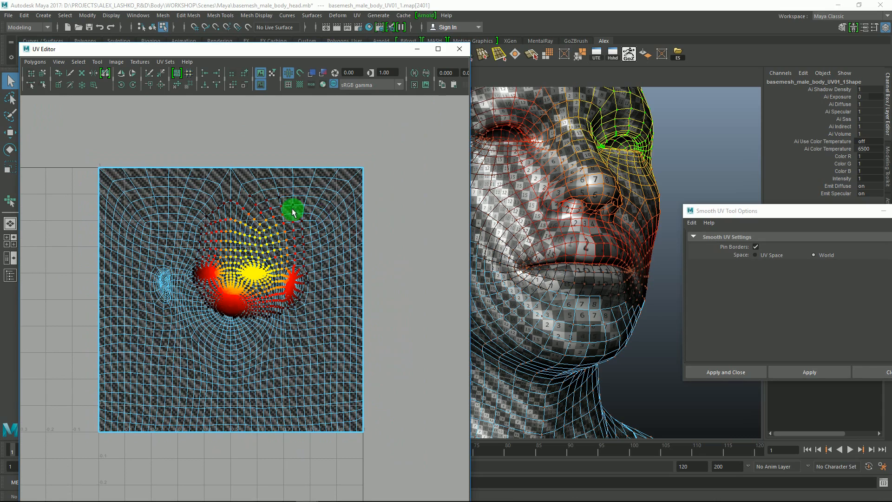
# - Select the finished head shell's UVs and move the shell two tiles left, out of the texture tile
pyautogui.keyDown('alt'); pyautogui.moveTo(592, 179); pyautogui.dragTo(562, 192); pyautogui.keyUp('alt')
pyautogui.moveTo(563, 192); pyautogui.dragTo(575, 171, button='right')
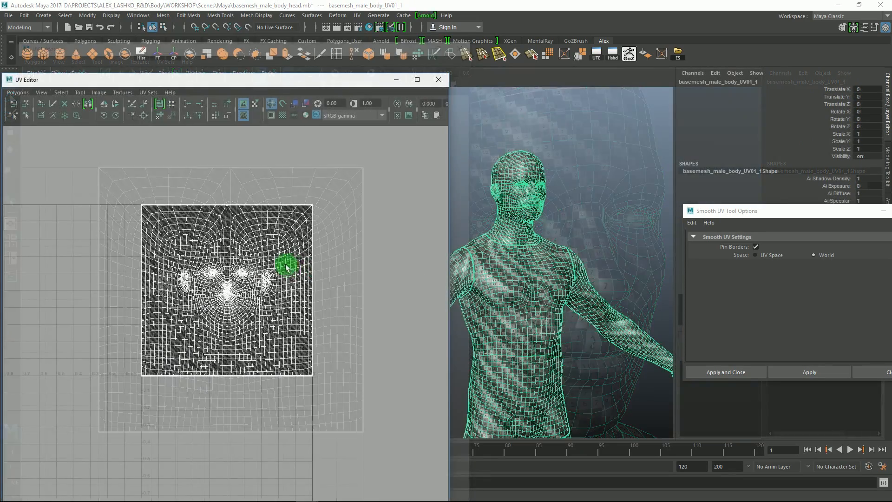
pyautogui.keyDown('alt'); pyautogui.moveTo(319, 265); pyautogui.dragTo(291, 243, button='middle'); pyautogui.keyUp('alt')
pyautogui.keyDown('alt'); pyautogui.moveTo(331, 263); pyautogui.dragTo(268, 206, button='right'); pyautogui.keyUp('alt')
pyautogui.keyDown('alt'); pyautogui.moveTo(321, 255); pyautogui.dragTo(238, 253, button='middle'); pyautogui.keyUp('alt')
pyautogui.moveTo(272, 255); pyautogui.dragTo(155, 237, button='right')
pyautogui.keyDown('alt'); pyautogui.moveTo(317, 247); pyautogui.dragTo(233, 172, button='right'); pyautogui.keyUp('alt')
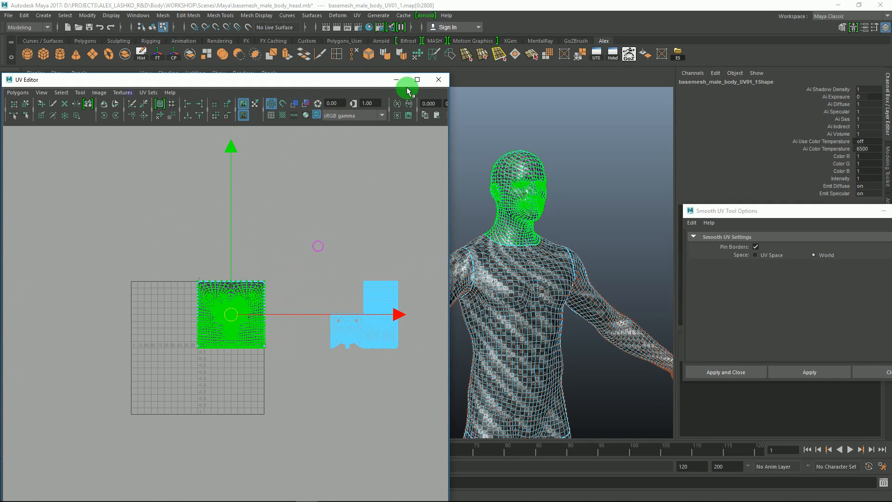
pyautogui.click(417, 80)
pyautogui.click(497, 35)
pyautogui.click(498, 35)
# - Select the whole torso shell and move it into the middle of the texture tile
pyautogui.keyDown('alt'); pyautogui.moveTo(480, 189); pyautogui.dragTo(344, 184, button='middle'); pyautogui.keyUp('alt')
pyautogui.moveTo(498, 213); pyautogui.dragTo(544, 282)
pyautogui.keyDown('ctrl'); pyautogui.moveTo(531, 244); pyautogui.dragTo(545, 235, button='right'); pyautogui.keyUp('ctrl')
pyautogui.click(435, 35)
pyautogui.moveTo(352, 199); pyautogui.dragTo(329, 205)
pyautogui.scroll(1, 385, 258)
pyautogui.moveTo(328, 5); pyautogui.dragTo(235, 56)
pyautogui.keyDown('alt'); pyautogui.moveTo(393, 202); pyautogui.dragTo(368, 227, button='middle'); pyautogui.keyUp('alt')
pyautogui.keyDown('alt'); pyautogui.moveTo(528, 254); pyautogui.dragTo(551, 223); pyautogui.keyUp('alt')
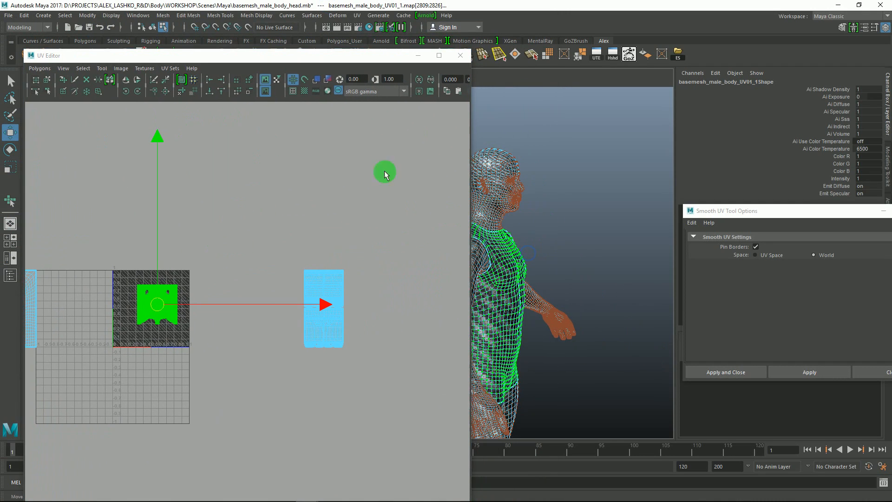
# - Return to object mode and examine the checker texture on the torso from the side, back and below
pyautogui.keyDown('alt'); pyautogui.moveTo(175, 243); pyautogui.dragTo(211, 276, button='right'); pyautogui.keyUp('alt')
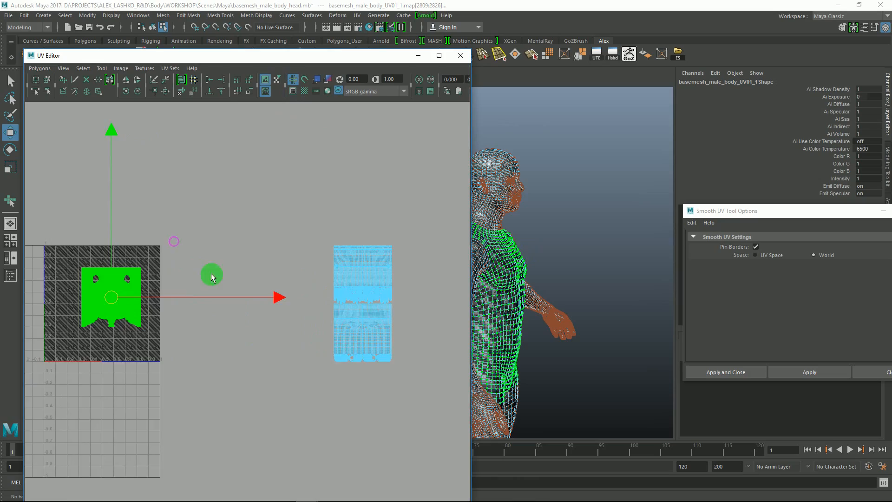
pyautogui.keyDown('alt'); pyautogui.moveTo(211, 277); pyautogui.dragTo(290, 277, button='middle'); pyautogui.keyUp('alt')
pyautogui.keyDown('alt'); pyautogui.moveTo(479, 231); pyautogui.dragTo(570, 233); pyautogui.keyUp('alt')
pyautogui.moveTo(569, 232); pyautogui.dragTo(609, 212, button='right')
pyautogui.keyDown('alt'); pyautogui.moveTo(565, 218); pyautogui.dragTo(573, 236); pyautogui.keyUp('alt')
pyautogui.keyDown('alt'); pyautogui.moveTo(255, 259); pyautogui.dragTo(190, 259, button='right'); pyautogui.keyUp('alt')
pyautogui.moveTo(522, 221)
pyautogui.keyDown('alt'); pyautogui.mouseDown()
pyautogui.moveTo(556, 226)
pyautogui.moveTo(549, 212)
pyautogui.mouseUp(); pyautogui.keyUp('alt')
pyautogui.click(305, 84)
pyautogui.moveTo(285, 215)
pyautogui.keyDown('alt'); pyautogui.mouseDown(button='right')
pyautogui.moveTo(245, 259)
pyautogui.moveTo(251, 265)
pyautogui.mouseUp(button='right'); pyautogui.keyUp('alt')
pyautogui.moveTo(594, 229)
pyautogui.keyDown('alt'); pyautogui.mouseDown()
pyautogui.moveTo(600, 244)
pyautogui.moveTo(573, 217)
pyautogui.moveTo(597, 256)
pyautogui.moveTo(622, 219)
pyautogui.mouseUp(); pyautogui.keyUp('alt')
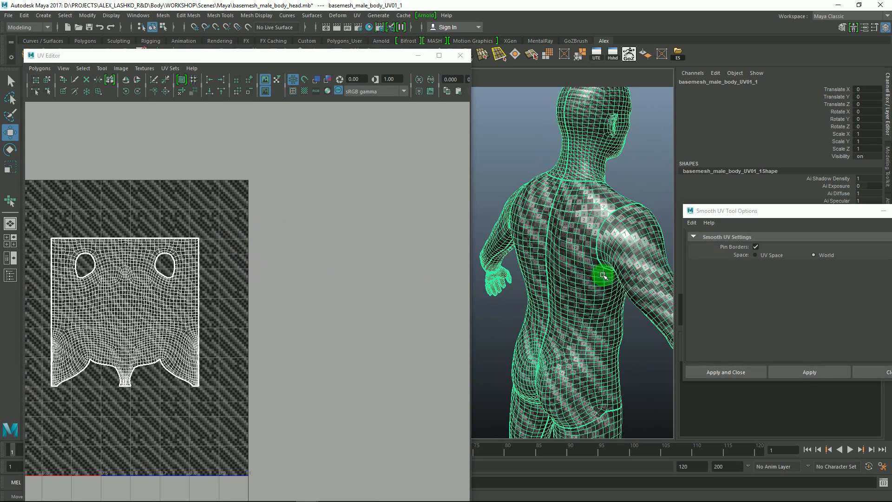
pyautogui.keyDown('alt'); pyautogui.moveTo(583, 306); pyautogui.dragTo(578, 229); pyautogui.keyUp('alt')
pyautogui.keyDown('alt'); pyautogui.moveTo(577, 229); pyautogui.dragTo(597, 112, button='middle'); pyautogui.keyUp('alt')
pyautogui.keyDown('alt'); pyautogui.moveTo(558, 276); pyautogui.dragTo(526, 187); pyautogui.keyUp('alt')
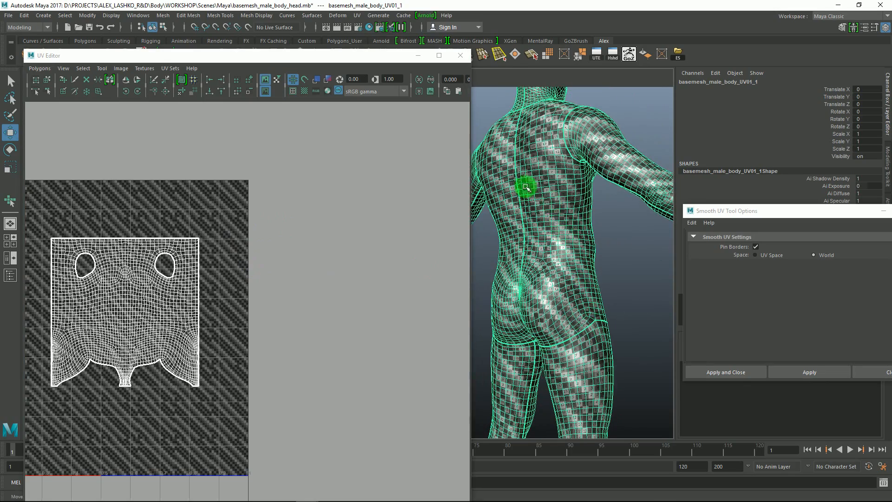
pyautogui.keyDown('alt'); pyautogui.moveTo(564, 282); pyautogui.dragTo(556, 194); pyautogui.keyUp('alt')
pyautogui.keyDown('alt'); pyautogui.moveTo(539, 150); pyautogui.dragTo(505, 179); pyautogui.keyUp('alt')
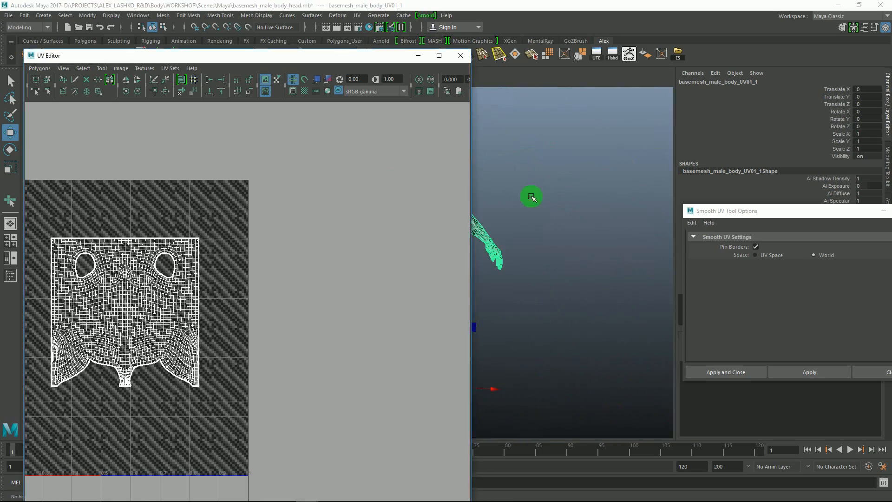
pyautogui.keyDown('alt'); pyautogui.moveTo(534, 197); pyautogui.dragTo(632, 206, button='middle'); pyautogui.keyUp('alt')
# - Select all the torso shell's UVs, unfold them and lay the shell out to span the texture tile
pyautogui.keyDown('alt'); pyautogui.moveTo(219, 266); pyautogui.dragTo(297, 292, button='middle'); pyautogui.keyUp('alt')
pyautogui.press('q')
pyautogui.moveTo(208, 293); pyautogui.dragTo(246, 293, button='right')
pyautogui.scroll(-2, 233, 289)
pyautogui.moveTo(116, 247); pyautogui.dragTo(247, 345)
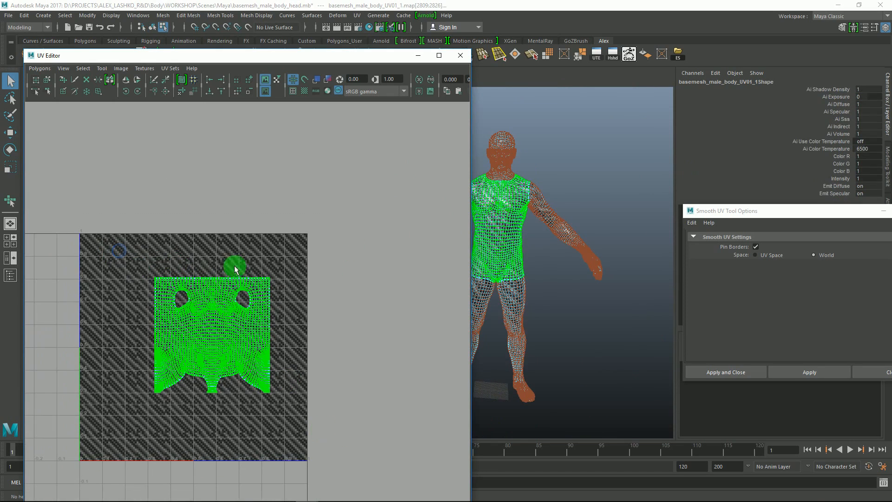
pyautogui.keyDown('alt'); pyautogui.moveTo(235, 266); pyautogui.dragTo(233, 249, button='middle'); pyautogui.keyUp('alt')
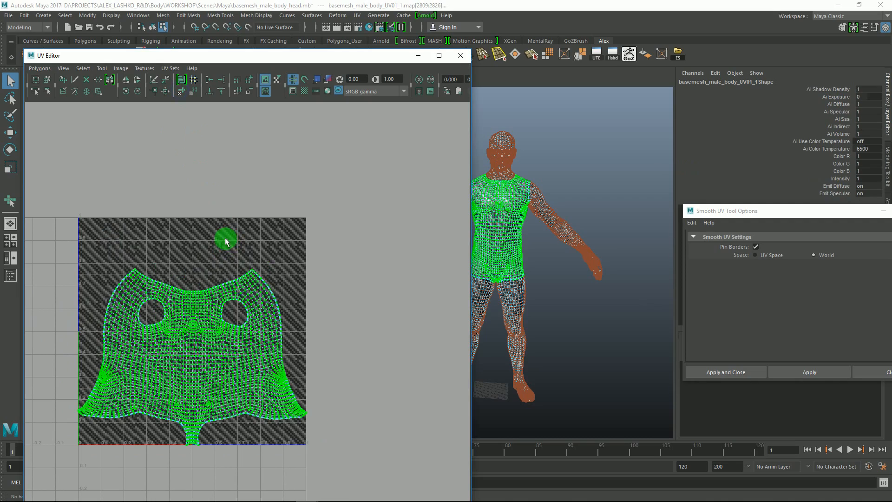
pyautogui.keyDown('alt'); pyautogui.moveTo(267, 294); pyautogui.dragTo(267, 234, button='middle'); pyautogui.keyUp('alt')
pyautogui.keyDown('alt'); pyautogui.moveTo(265, 264); pyautogui.dragTo(318, 354, button='right'); pyautogui.keyUp('alt')
pyautogui.keyDown('alt'); pyautogui.moveTo(262, 255); pyautogui.dragTo(292, 283, button='middle'); pyautogui.keyUp('alt')
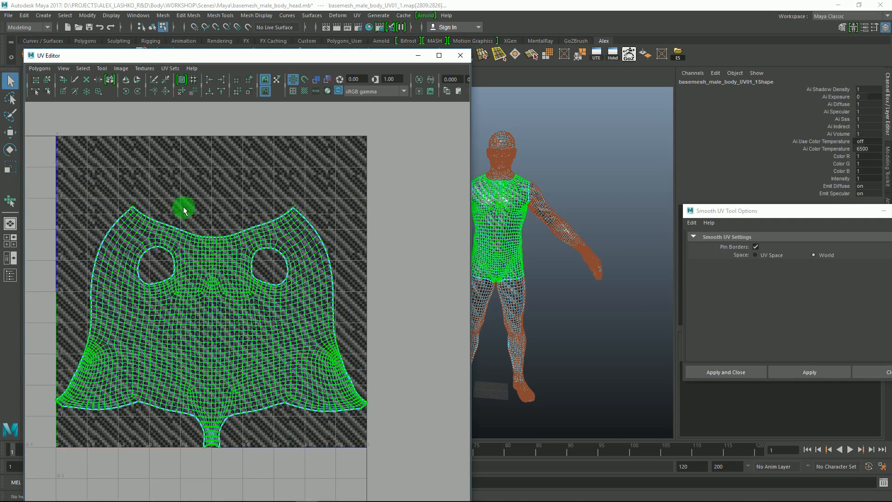
# - Examine the unfolded torso shell, checking its outline, armholes, neckline and central chest area
pyautogui.keyDown('alt'); pyautogui.moveTo(155, 193); pyautogui.dragTo(175, 188, button='middle'); pyautogui.keyUp('alt')
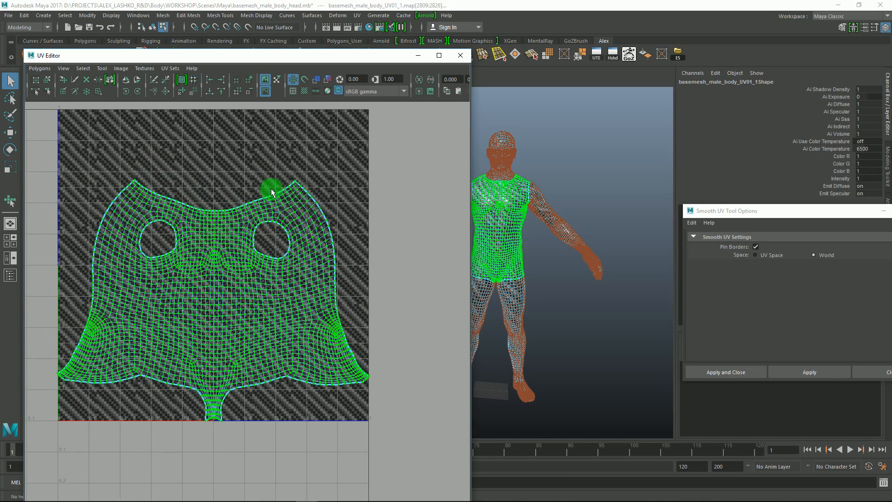
pyautogui.keyDown('alt'); pyautogui.moveTo(266, 219); pyautogui.dragTo(264, 208, button='middle'); pyautogui.keyUp('alt')
pyautogui.keyDown('alt'); pyautogui.moveTo(271, 217); pyautogui.dragTo(254, 217, button='right'); pyautogui.keyUp('alt')
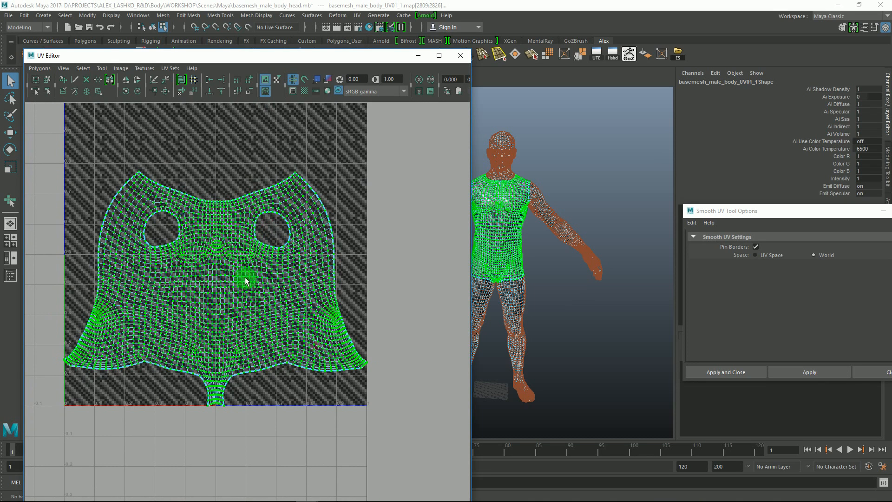
pyautogui.keyDown('alt'); pyautogui.moveTo(216, 246); pyautogui.dragTo(207, 241, button='middle'); pyautogui.keyUp('alt')
pyautogui.keyDown('alt'); pyautogui.moveTo(207, 240); pyautogui.dragTo(219, 260, button='right'); pyautogui.keyUp('alt')
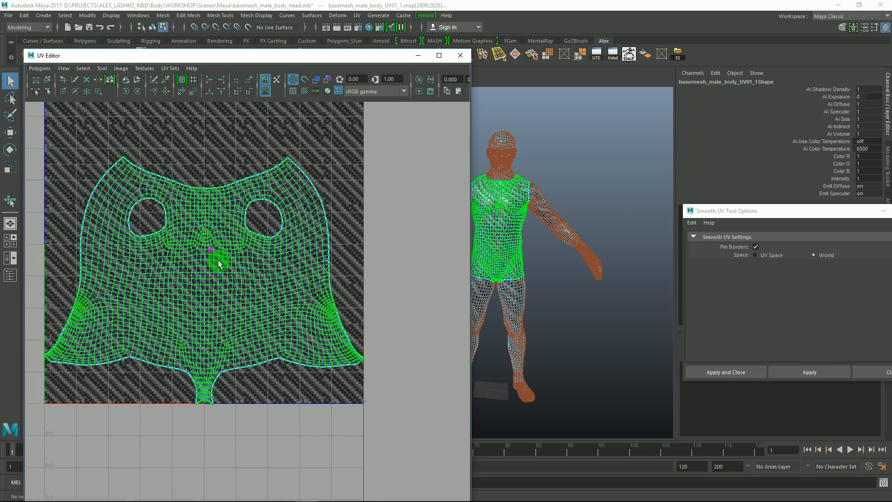
pyautogui.keyDown('alt'); pyautogui.moveTo(594, 259); pyautogui.dragTo(618, 275); pyautogui.keyUp('alt')
pyautogui.moveTo(357, 58); pyautogui.dragTo(334, 54)
pyautogui.keyDown('alt'); pyautogui.moveTo(217, 229); pyautogui.dragTo(179, 185, button='middle'); pyautogui.keyUp('alt')
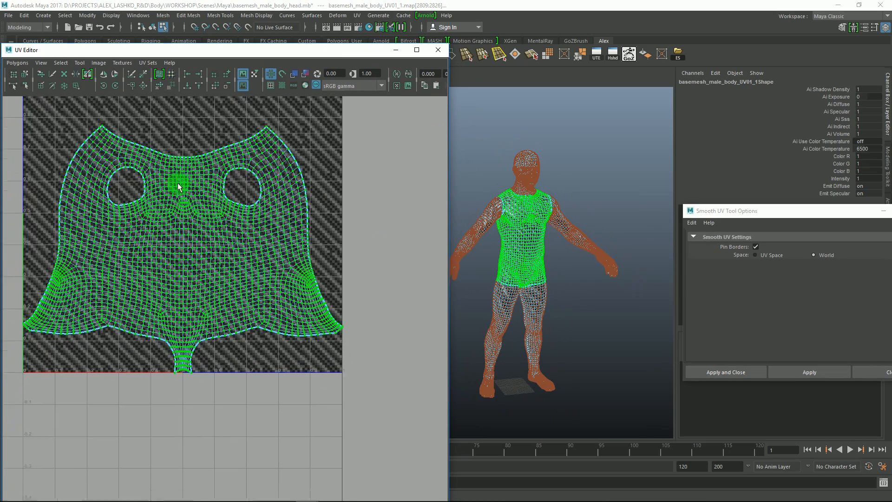
pyautogui.keyDown('alt'); pyautogui.moveTo(179, 184); pyautogui.dragTo(218, 201, button='right'); pyautogui.keyUp('alt')
pyautogui.keyDown('alt'); pyautogui.moveTo(165, 116); pyautogui.dragTo(208, 182, button='middle'); pyautogui.keyUp('alt')
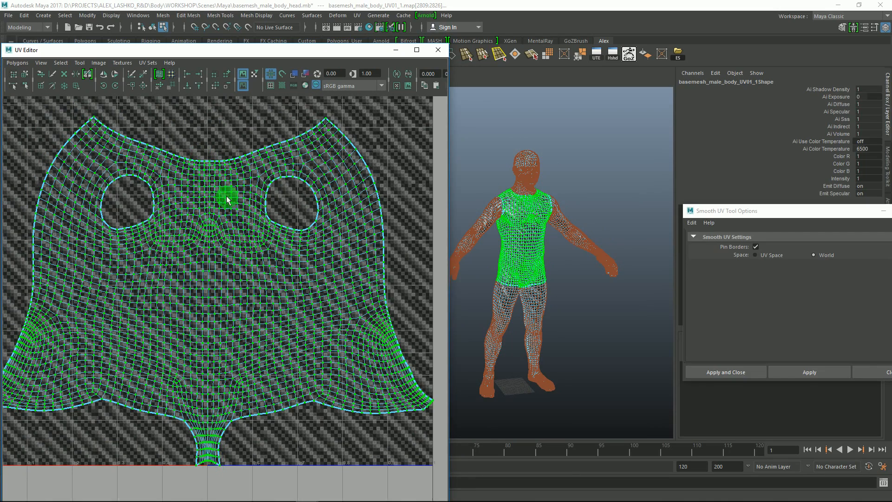
pyautogui.keyDown('alt'); pyautogui.moveTo(230, 215); pyautogui.dragTo(240, 205, button='middle'); pyautogui.keyUp('alt')
pyautogui.keyDown('alt'); pyautogui.moveTo(240, 206); pyautogui.dragTo(205, 186, button='right'); pyautogui.keyUp('alt')
pyautogui.keyDown('alt'); pyautogui.moveTo(307, 195); pyautogui.dragTo(287, 267, button='right'); pyautogui.keyUp('alt')
pyautogui.keyDown('alt'); pyautogui.moveTo(247, 181); pyautogui.dragTo(253, 257, button='middle'); pyautogui.keyUp('alt')
pyautogui.keyDown('alt'); pyautogui.moveTo(223, 207); pyautogui.dragTo(234, 242, button='right'); pyautogui.keyUp('alt')
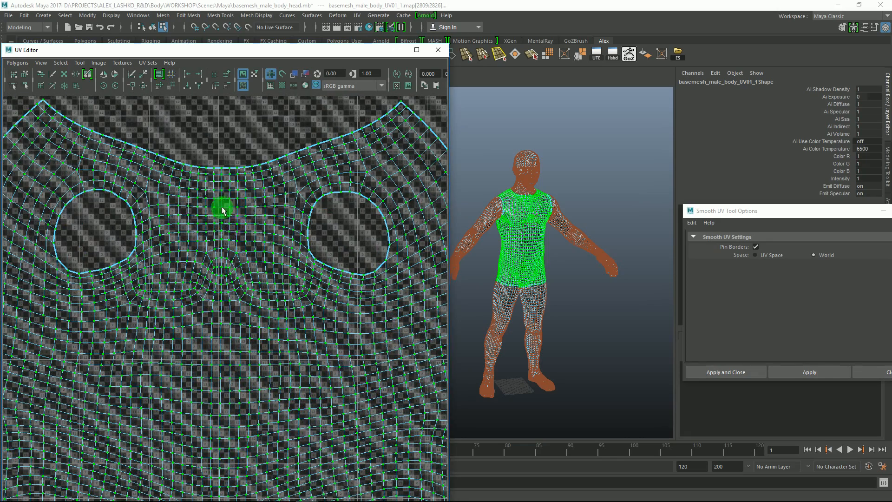
# - Select the vertical edge loop down the centre of the torso's front and cut the UVs along it
pyautogui.moveTo(222, 200); pyautogui.dragTo(222, 183, button='right')
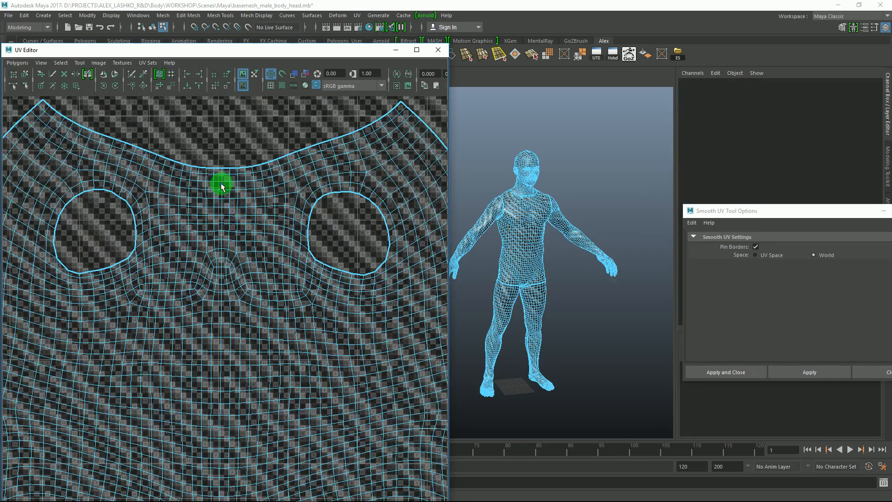
pyautogui.doubleClick(222, 184)
pyautogui.keyDown('alt'); pyautogui.moveTo(307, 294); pyautogui.dragTo(161, 200, button='right'); pyautogui.keyUp('alt')
pyautogui.keyDown('alt'); pyautogui.moveTo(221, 278); pyautogui.dragTo(217, 168, button='middle'); pyautogui.keyUp('alt')
pyautogui.keyDown('alt'); pyautogui.moveTo(236, 218); pyautogui.dragTo(261, 234, button='middle'); pyautogui.keyUp('alt')
pyautogui.moveTo(212, 196)
pyautogui.mouseDown()
pyautogui.moveTo(110, 146)
pyautogui.moveTo(70, 305)
pyautogui.moveTo(110, 216)
pyautogui.mouseUp()
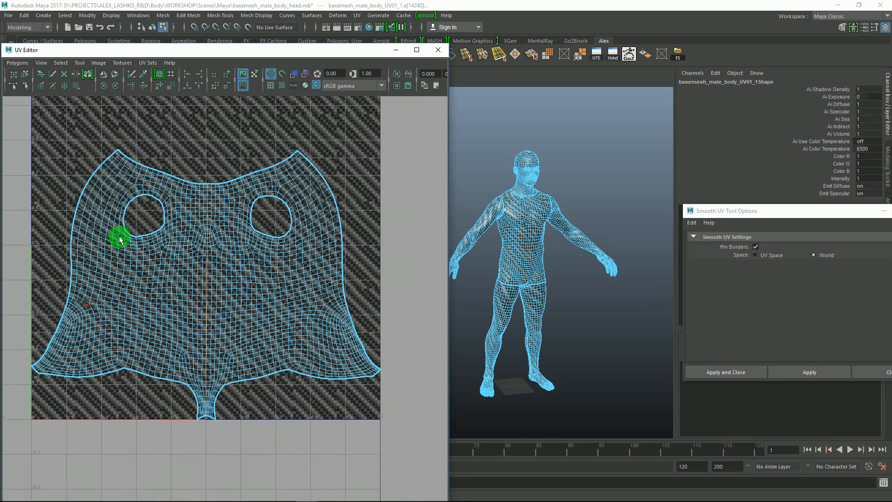
pyautogui.moveTo(118, 220); pyautogui.dragTo(211, 203)
pyautogui.moveTo(206, 254); pyautogui.dragTo(202, 234)
pyautogui.click(19, 64)
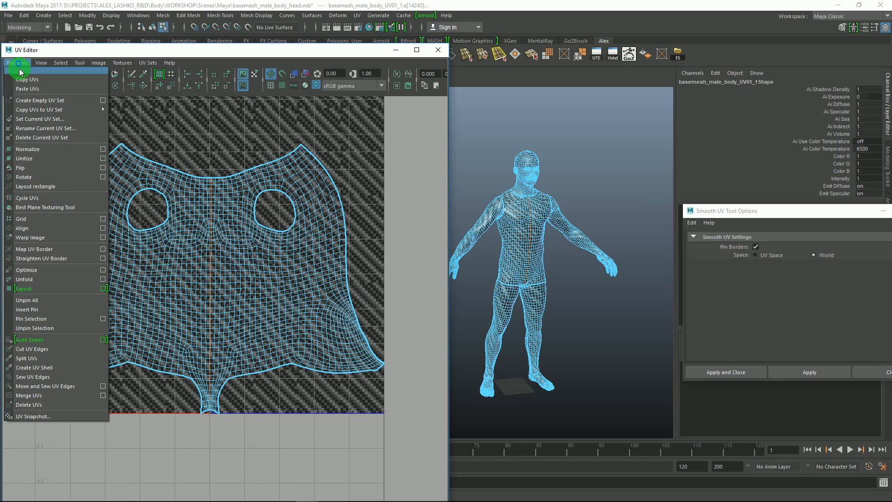
pyautogui.click(34, 350)
pyautogui.moveTo(246, 250); pyautogui.dragTo(243, 247)
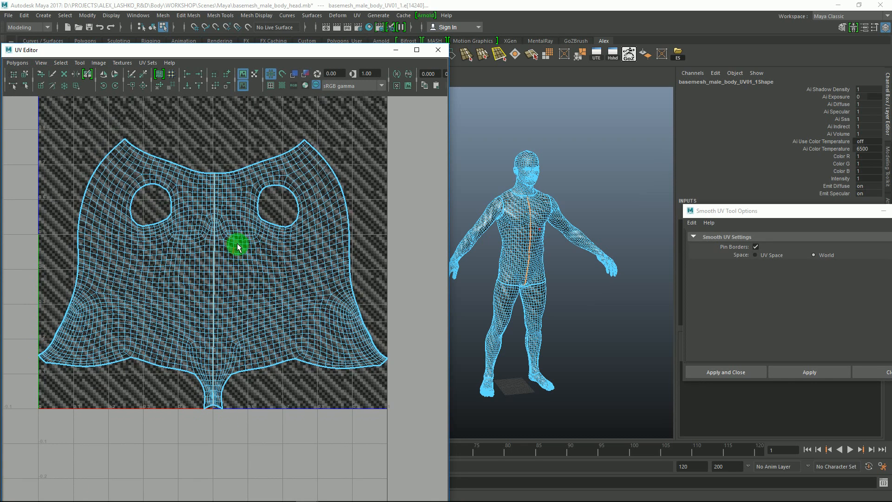
pyautogui.keyDown('alt'); pyautogui.moveTo(256, 240); pyautogui.dragTo(253, 233, button='middle'); pyautogui.keyUp('alt')
# - Select the torso shell's outer side border edges along the back seam and move and sew them together
pyautogui.moveTo(270, 221); pyautogui.dragTo(282, 192, button='right')
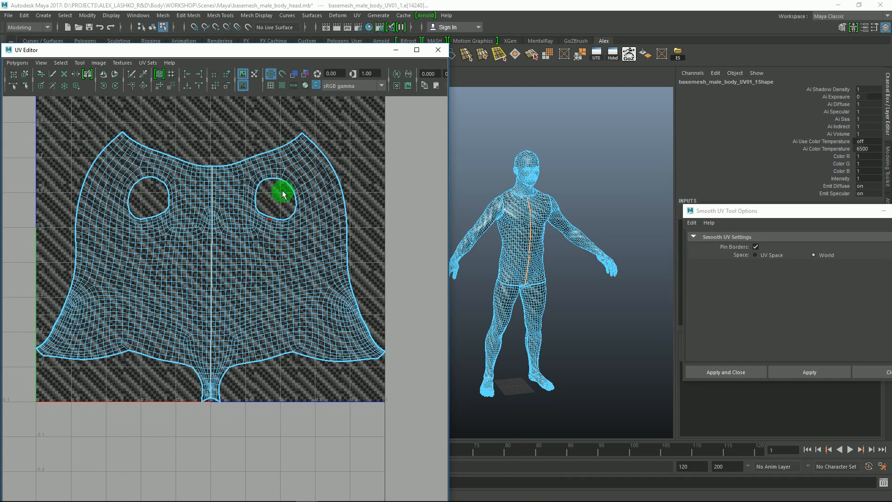
pyautogui.keyDown('alt'); pyautogui.moveTo(316, 134); pyautogui.dragTo(239, 192, button='middle'); pyautogui.keyUp('alt')
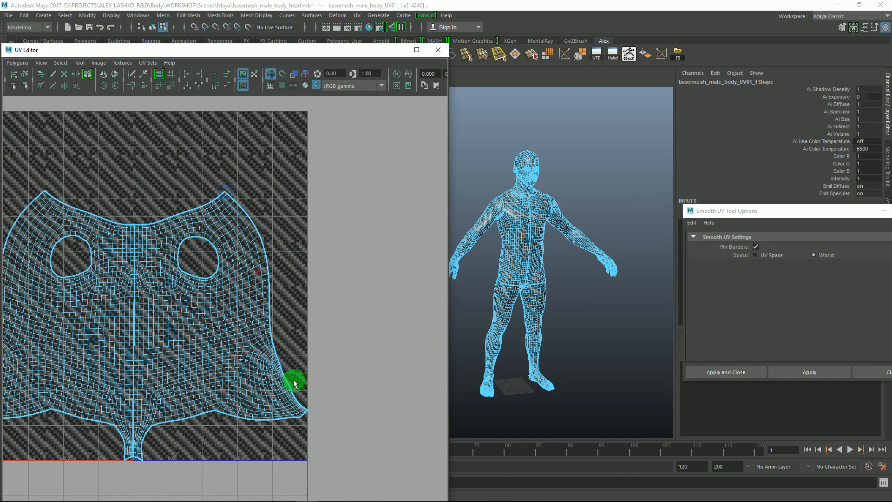
pyautogui.keyDown('alt'); pyautogui.moveTo(304, 318); pyautogui.dragTo(279, 283, button='middle'); pyautogui.keyUp('alt')
pyautogui.keyDown('alt'); pyautogui.moveTo(279, 283); pyautogui.dragTo(294, 305, button='right'); pyautogui.keyUp('alt')
pyautogui.keyDown('alt'); pyautogui.moveTo(273, 293); pyautogui.dragTo(336, 330, button='middle'); pyautogui.keyUp('alt')
pyautogui.keyDown('alt'); pyautogui.moveTo(322, 311); pyautogui.dragTo(302, 294, button='right'); pyautogui.keyUp('alt')
pyautogui.keyDown('alt'); pyautogui.moveTo(302, 293); pyautogui.dragTo(264, 284, button='middle'); pyautogui.keyUp('alt')
pyautogui.keyDown('alt'); pyautogui.moveTo(271, 294); pyautogui.dragTo(307, 339, button='right'); pyautogui.keyUp('alt')
pyautogui.keyDown('alt'); pyautogui.moveTo(259, 313); pyautogui.dragTo(333, 303, button='middle'); pyautogui.keyUp('alt')
pyautogui.keyDown('alt'); pyautogui.moveTo(219, 260); pyautogui.dragTo(116, 171, button='right'); pyautogui.keyUp('alt')
pyautogui.keyDown('alt'); pyautogui.moveTo(118, 231); pyautogui.dragTo(127, 185, button='right'); pyautogui.keyUp('alt')
pyautogui.keyDown('alt'); pyautogui.moveTo(126, 182); pyautogui.dragTo(113, 145, button='middle'); pyautogui.keyUp('alt')
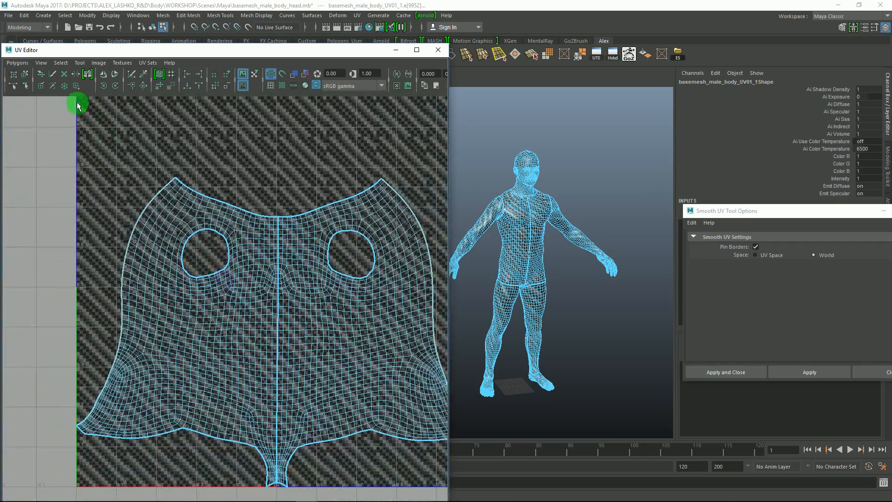
pyautogui.click(16, 63)
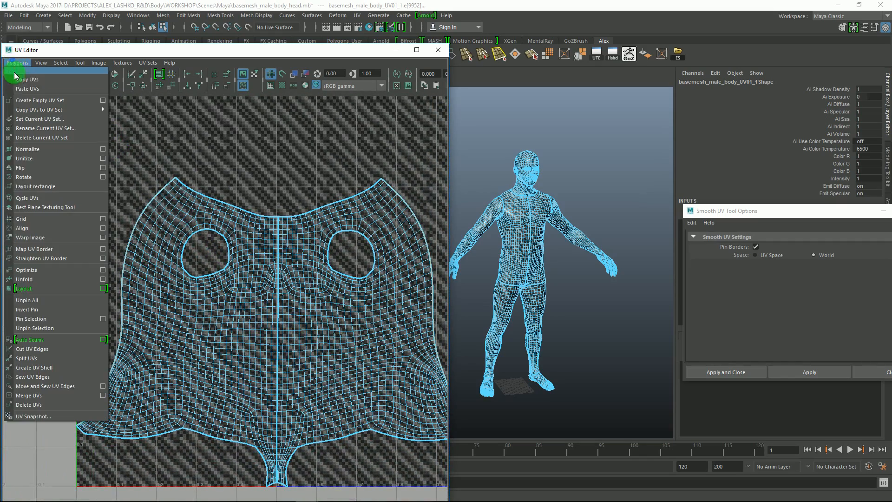
pyautogui.click(51, 387)
# - Try to unfold and lay out the sewn torso with the current UV selection
pyautogui.keyDown('alt'); pyautogui.moveTo(323, 294); pyautogui.dragTo(307, 248, button='right'); pyautogui.keyUp('alt')
pyautogui.keyDown('alt'); pyautogui.moveTo(255, 218); pyautogui.dragTo(160, 100, button='right'); pyautogui.keyUp('alt')
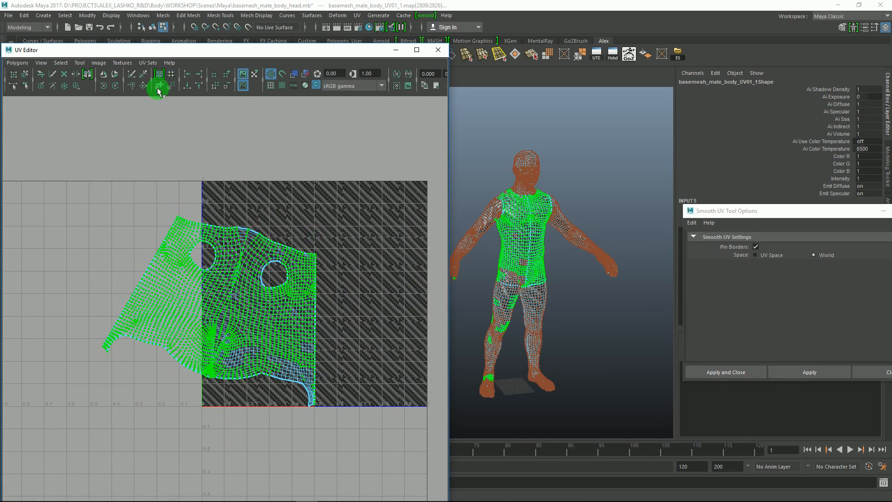
pyautogui.keyDown('alt'); pyautogui.moveTo(323, 233); pyautogui.dragTo(279, 213, button='middle'); pyautogui.keyUp('alt')
pyautogui.keyDown('alt'); pyautogui.moveTo(279, 213); pyautogui.dragTo(321, 249, button='right'); pyautogui.keyUp('alt')
pyautogui.keyDown('alt'); pyautogui.moveTo(321, 249); pyautogui.dragTo(275, 255, button='middle'); pyautogui.keyUp('alt')
pyautogui.keyDown('alt'); pyautogui.moveTo(311, 277); pyautogui.dragTo(295, 259, button='right'); pyautogui.keyUp('alt')
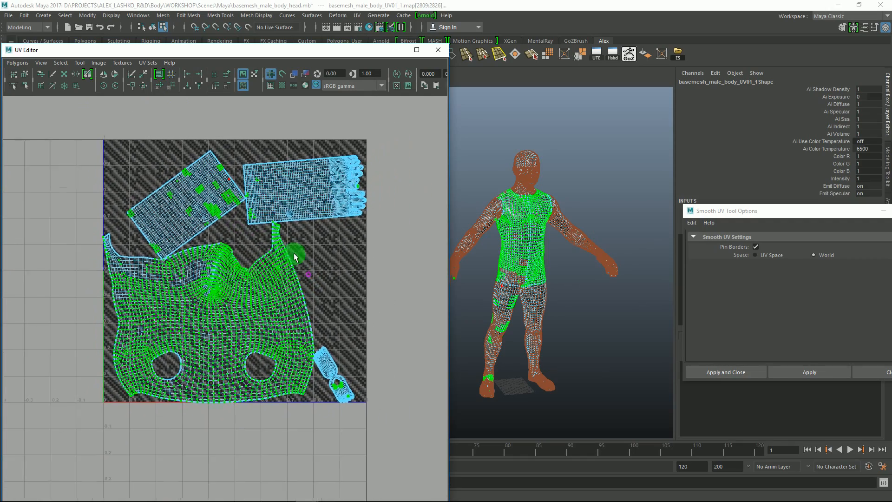
pyautogui.keyDown('alt'); pyautogui.moveTo(289, 256); pyautogui.dragTo(309, 259, button='middle'); pyautogui.keyUp('alt')
pyautogui.keyDown('alt'); pyautogui.moveTo(310, 263); pyautogui.dragTo(262, 214, button='right'); pyautogui.keyUp('alt')
pyautogui.hotkey('ctrl', 'z')
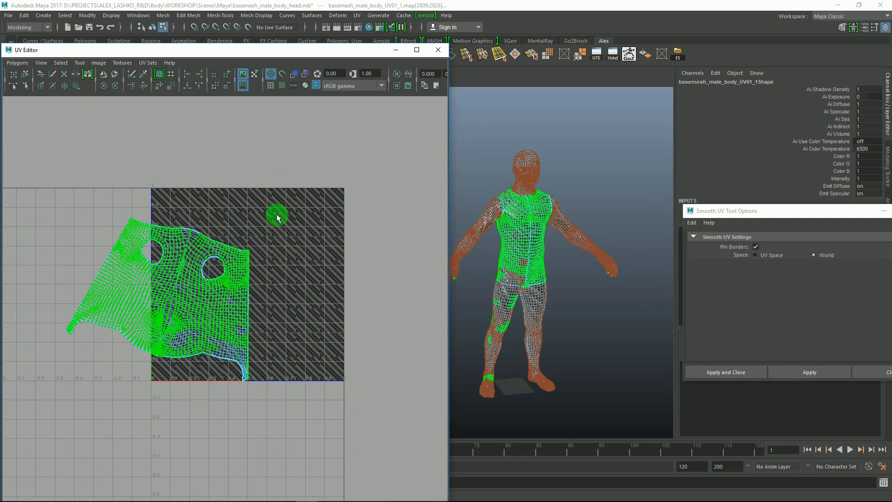
# - Select only the sewn torso shell's UVs, excluding the stray UVs on the leg and hand
pyautogui.keyDown('alt'); pyautogui.moveTo(323, 265); pyautogui.dragTo(156, 157, button='right'); pyautogui.keyUp('alt')
pyautogui.keyDown('alt'); pyautogui.moveTo(302, 260); pyautogui.dragTo(175, 201, button='middle'); pyautogui.keyUp('alt')
pyautogui.keyDown('alt'); pyautogui.moveTo(342, 269); pyautogui.dragTo(276, 207, button='right'); pyautogui.keyUp('alt')
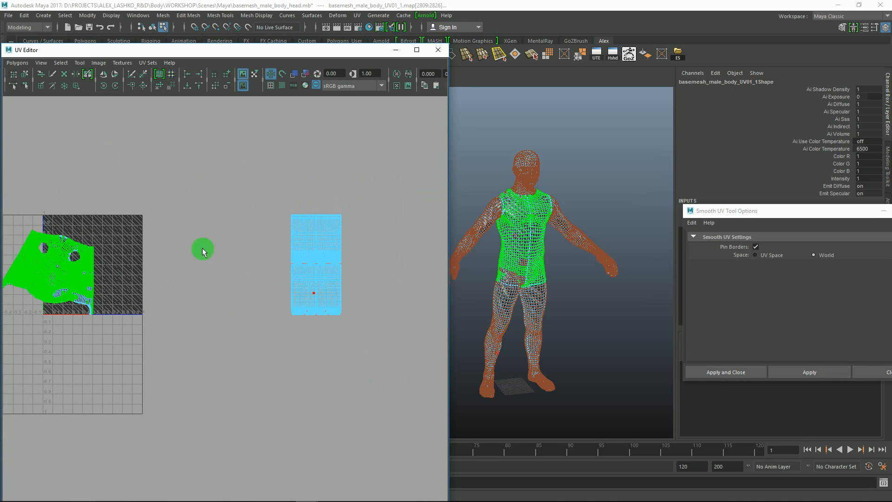
pyautogui.keyDown('alt'); pyautogui.moveTo(118, 235); pyautogui.dragTo(237, 245, button='middle'); pyautogui.keyUp('alt')
pyautogui.keyDown('alt'); pyautogui.moveTo(251, 247); pyautogui.dragTo(346, 345, button='right'); pyautogui.keyUp('alt')
pyautogui.keyDown('alt'); pyautogui.moveTo(252, 237); pyautogui.dragTo(350, 225, button='middle'); pyautogui.keyUp('alt')
pyautogui.keyDown('alt'); pyautogui.moveTo(287, 231); pyautogui.dragTo(386, 335, button='right'); pyautogui.keyUp('alt')
pyautogui.keyDown('alt'); pyautogui.moveTo(318, 276); pyautogui.dragTo(303, 296, button='middle'); pyautogui.keyUp('alt')
pyautogui.moveTo(77, 138); pyautogui.dragTo(362, 454)
# - Unfold the sewn torso shell and lay it out across the texture tile
pyautogui.keyDown('alt'); pyautogui.moveTo(360, 281); pyautogui.dragTo(284, 226, button='right'); pyautogui.keyUp('alt')
pyautogui.keyDown('alt'); pyautogui.moveTo(368, 255); pyautogui.dragTo(298, 222, button='right'); pyautogui.keyUp('alt')
pyautogui.keyDown('alt'); pyautogui.moveTo(287, 221); pyautogui.dragTo(211, 223, button='middle'); pyautogui.keyUp('alt')
pyautogui.keyDown('alt'); pyautogui.moveTo(261, 238); pyautogui.dragTo(292, 260, button='right'); pyautogui.keyUp('alt')
pyautogui.keyDown('alt'); pyautogui.moveTo(270, 266); pyautogui.dragTo(366, 269, button='middle'); pyautogui.keyUp('alt')
pyautogui.keyDown('alt'); pyautogui.moveTo(366, 270); pyautogui.dragTo(302, 244, button='right'); pyautogui.keyUp('alt')
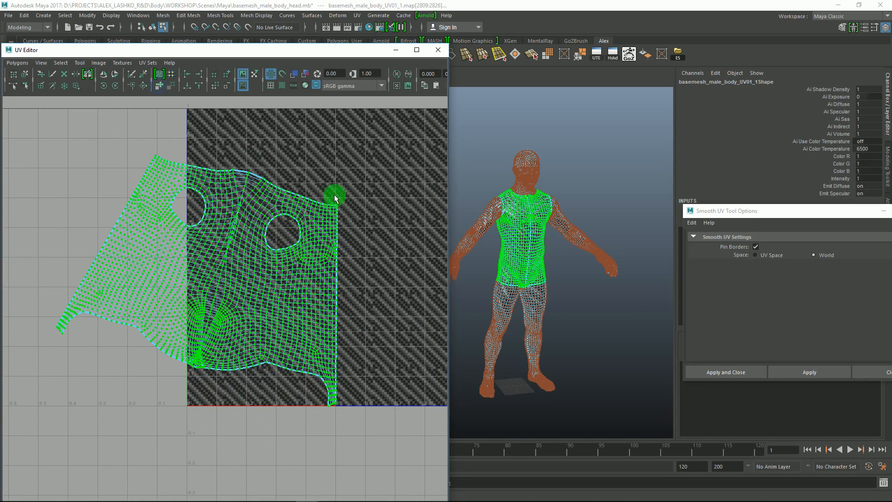
pyautogui.keyDown('alt'); pyautogui.moveTo(373, 214); pyautogui.dragTo(268, 208, button='middle'); pyautogui.keyUp('alt')
pyautogui.keyDown('alt'); pyautogui.moveTo(269, 208); pyautogui.dragTo(325, 258, button='right'); pyautogui.keyUp('alt')
pyautogui.keyDown('alt'); pyautogui.moveTo(325, 258); pyautogui.dragTo(309, 284, button='middle'); pyautogui.keyUp('alt')
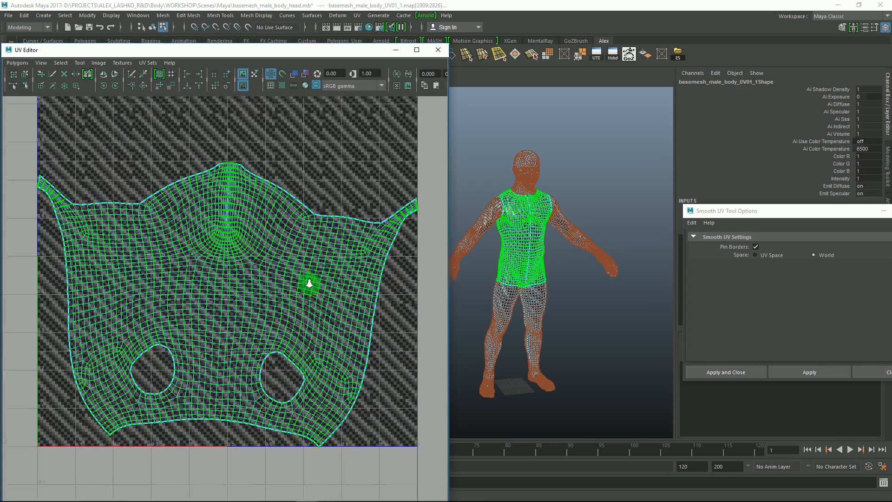
# - Reselect the unfolded torso's UVs and remove the stray leg and hand UVs from the selection
pyautogui.keyDown('alt'); pyautogui.moveTo(310, 283); pyautogui.dragTo(313, 289, button='right'); pyautogui.keyUp('alt')
pyautogui.keyDown('alt'); pyautogui.moveTo(313, 289); pyautogui.dragTo(303, 288, button='middle'); pyautogui.keyUp('alt')
pyautogui.click(209, 270)
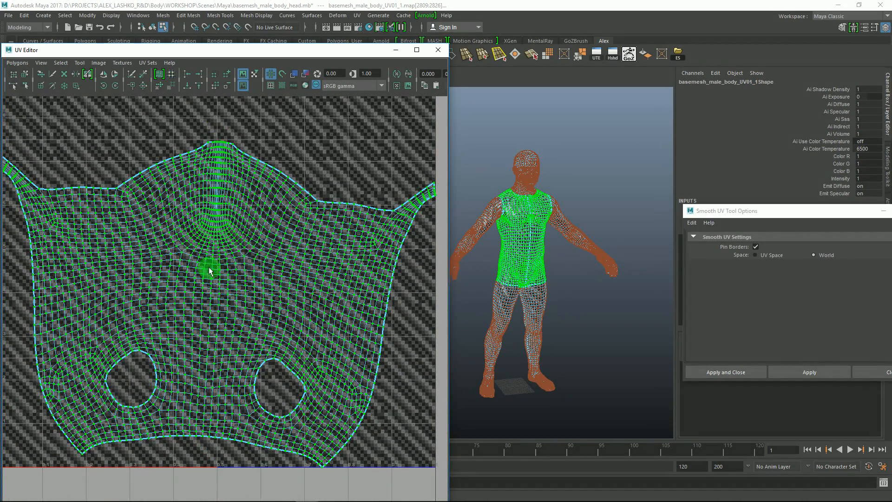
pyautogui.keyDown('alt'); pyautogui.moveTo(302, 290); pyautogui.dragTo(278, 268, button='right'); pyautogui.keyUp('alt')
pyautogui.moveTo(221, 271)
pyautogui.mouseDown(button='right')
pyautogui.moveTo(247, 270)
pyautogui.moveTo(236, 267)
pyautogui.mouseUp(button='right')
pyautogui.click(241, 281)
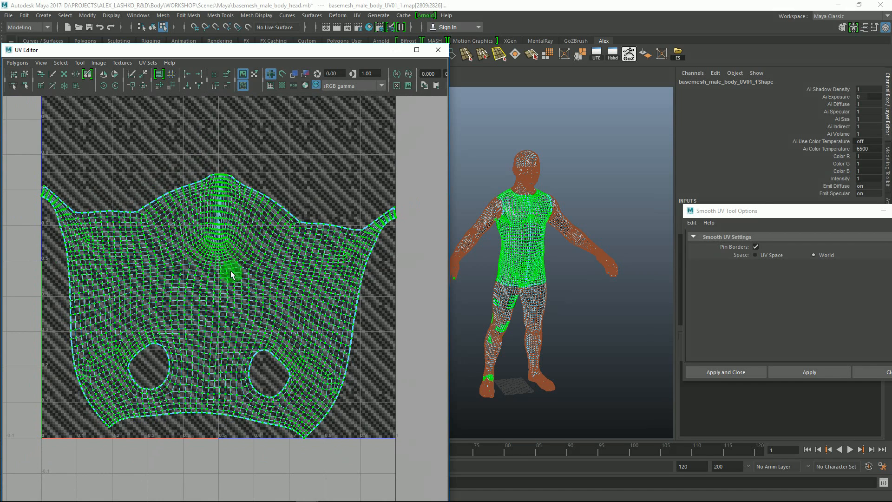
pyautogui.keyDown('alt'); pyautogui.moveTo(387, 285); pyautogui.dragTo(251, 230, button='right'); pyautogui.keyUp('alt')
pyautogui.keyDown('alt'); pyautogui.moveTo(291, 253); pyautogui.dragTo(188, 156, button='right'); pyautogui.keyUp('alt')
pyautogui.keyDown('alt'); pyautogui.moveTo(344, 241); pyautogui.dragTo(271, 247, button='middle'); pyautogui.keyUp('alt')
pyautogui.keyDown('ctrl'); pyautogui.moveTo(382, 389); pyautogui.dragTo(401, 399); pyautogui.keyUp('ctrl')
pyautogui.keyDown('alt'); pyautogui.moveTo(297, 339); pyautogui.dragTo(388, 339, button='middle'); pyautogui.keyUp('alt')
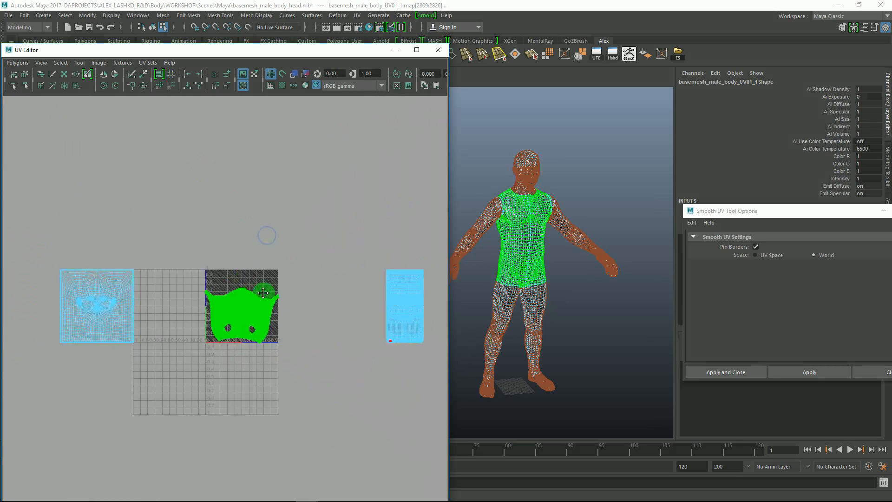
# - Rotate the torso shell slightly counterclockwise to level its armholes, and check its centre line up close
pyautogui.keyDown('alt'); pyautogui.moveTo(232, 288); pyautogui.dragTo(320, 376, button='right'); pyautogui.keyUp('alt')
pyautogui.keyDown('alt'); pyautogui.moveTo(237, 251); pyautogui.dragTo(327, 330, button='right'); pyautogui.keyUp('alt')
pyautogui.keyDown('alt'); pyautogui.moveTo(347, 292); pyautogui.dragTo(251, 267, button='middle'); pyautogui.keyUp('alt')
pyautogui.press('e')
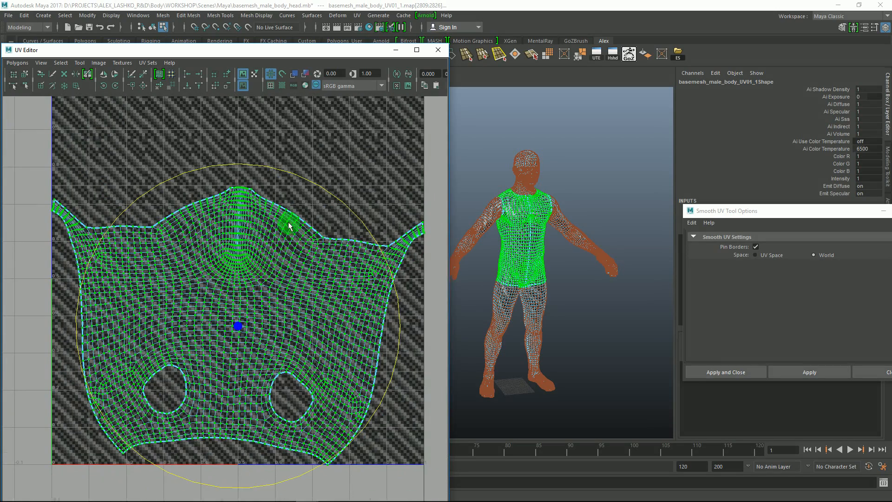
pyautogui.keyDown('alt'); pyautogui.moveTo(268, 201); pyautogui.dragTo(255, 189, button='middle'); pyautogui.keyUp('alt')
pyautogui.moveTo(289, 166); pyautogui.dragTo(283, 166)
pyautogui.press('w')
pyautogui.keyDown('alt'); pyautogui.moveTo(291, 212); pyautogui.dragTo(253, 163, button='middle'); pyautogui.keyUp('alt')
pyautogui.keyDown('alt'); pyautogui.moveTo(253, 163); pyautogui.dragTo(241, 225, button='right'); pyautogui.keyUp('alt')
pyautogui.keyDown('alt'); pyautogui.moveTo(211, 201); pyautogui.dragTo(244, 258, button='middle'); pyautogui.keyUp('alt')
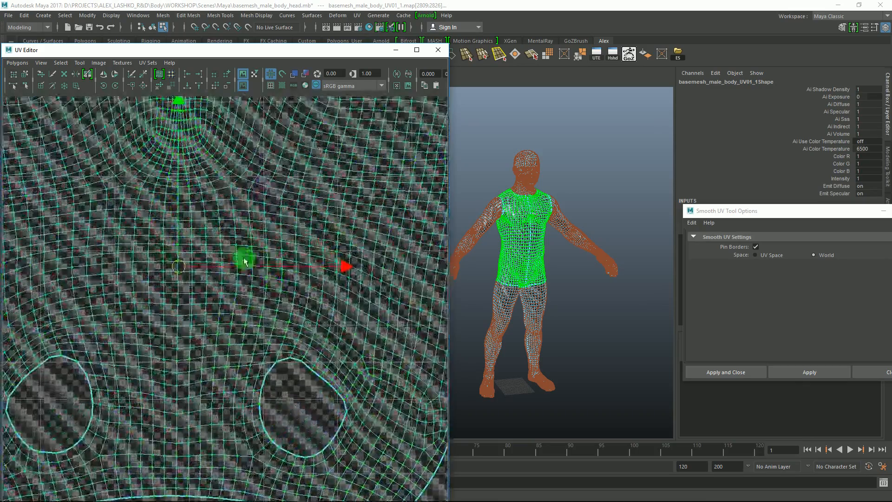
# - Align the torso shell's centre line with the tile's vertical middle line, fine-tuning its rotation and position
pyautogui.moveTo(181, 269); pyautogui.dragTo(191, 268)
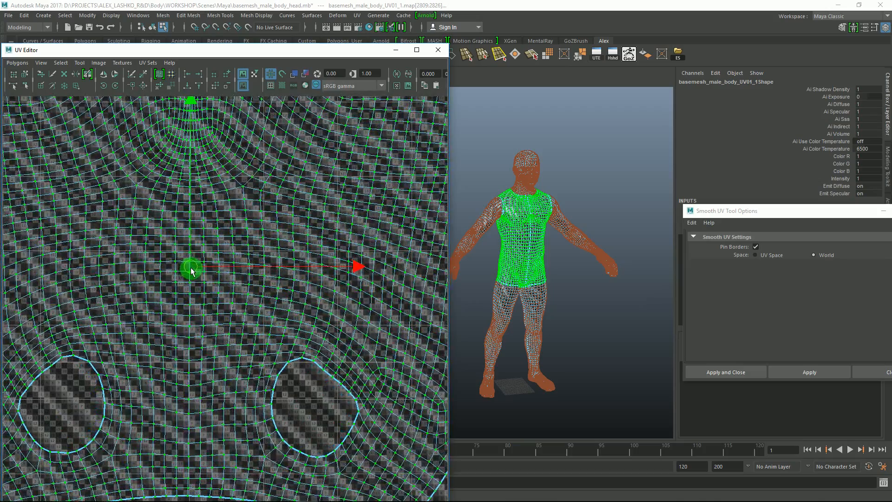
pyautogui.keyDown('alt'); pyautogui.moveTo(242, 244); pyautogui.dragTo(241, 318, button='middle'); pyautogui.keyUp('alt')
pyautogui.keyDown('alt'); pyautogui.moveTo(226, 261); pyautogui.dragTo(215, 221, button='right'); pyautogui.keyUp('alt')
pyautogui.press('e')
pyautogui.moveTo(240, 178); pyautogui.dragTo(240, 178)
pyautogui.press('w')
pyautogui.moveTo(199, 330); pyautogui.dragTo(197, 324)
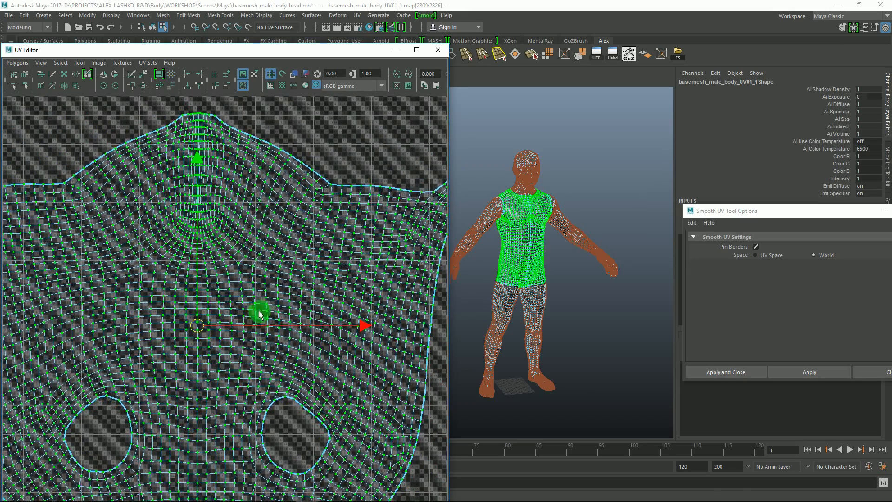
pyautogui.keyDown('alt'); pyautogui.moveTo(260, 312); pyautogui.dragTo(142, 467, button='right'); pyautogui.keyUp('alt')
pyautogui.keyDown('alt'); pyautogui.moveTo(141, 467); pyautogui.dragTo(136, 468, button='middle'); pyautogui.keyUp('alt')
pyautogui.keyDown('alt'); pyautogui.moveTo(247, 281); pyautogui.dragTo(228, 271, button='middle'); pyautogui.keyUp('alt')
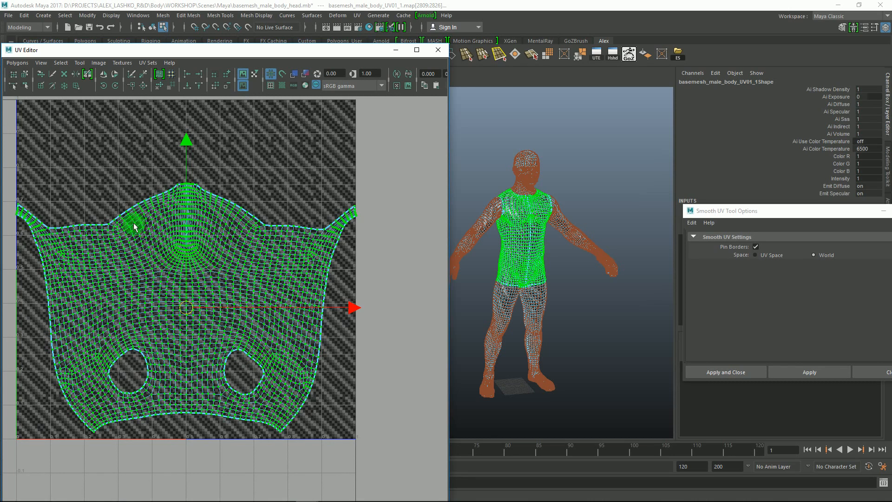
pyautogui.keyDown('alt'); pyautogui.moveTo(181, 293); pyautogui.dragTo(187, 281, button='middle'); pyautogui.keyUp('alt')
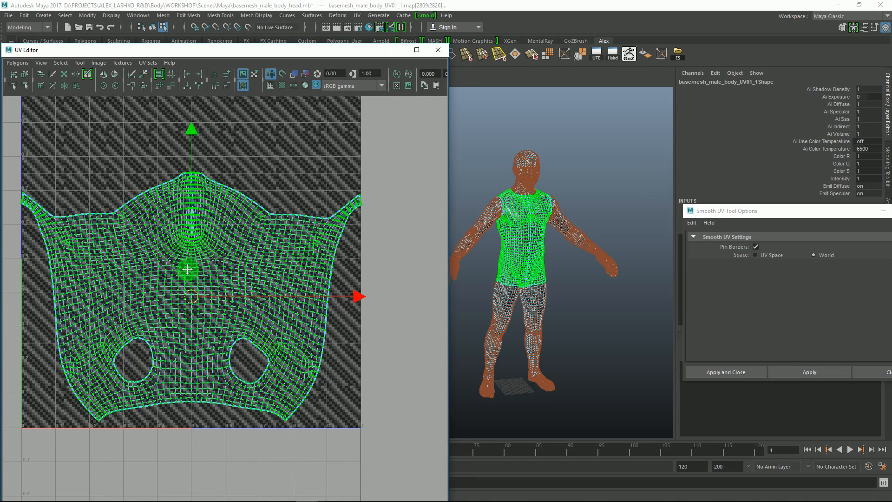
pyautogui.keyDown('alt'); pyautogui.moveTo(187, 282); pyautogui.dragTo(175, 203, button='right'); pyautogui.keyUp('alt')
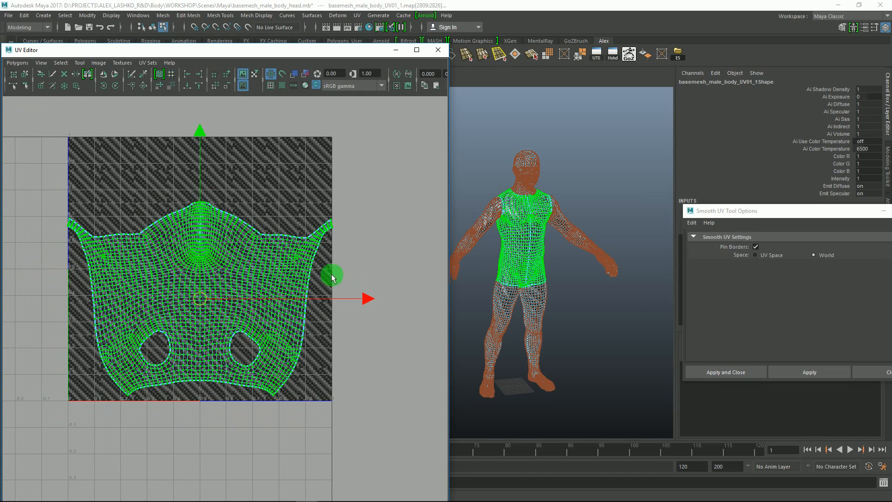
# - Select the edge loop down the middle of the torso shell and cut the UVs along it
pyautogui.scroll(2, 230, 241)
pyautogui.press('q')
pyautogui.keyDown('alt'); pyautogui.moveTo(222, 230); pyautogui.dragTo(222, 220, button='middle'); pyautogui.keyUp('alt')
pyautogui.moveTo(199, 179); pyautogui.dragTo(200, 153, button='right')
pyautogui.keyDown('alt'); pyautogui.moveTo(203, 241); pyautogui.dragTo(201, 297, button='right'); pyautogui.keyUp('alt')
pyautogui.moveTo(200, 298)
pyautogui.keyDown('alt'); pyautogui.mouseDown(button='middle')
pyautogui.moveTo(219, 257)
pyautogui.moveTo(210, 300)
pyautogui.mouseUp(button='middle'); pyautogui.keyUp('alt')
pyautogui.click(191, 297)
pyautogui.keyDown('alt'); pyautogui.moveTo(210, 300); pyautogui.dragTo(130, 117, button='right'); pyautogui.keyUp('alt')
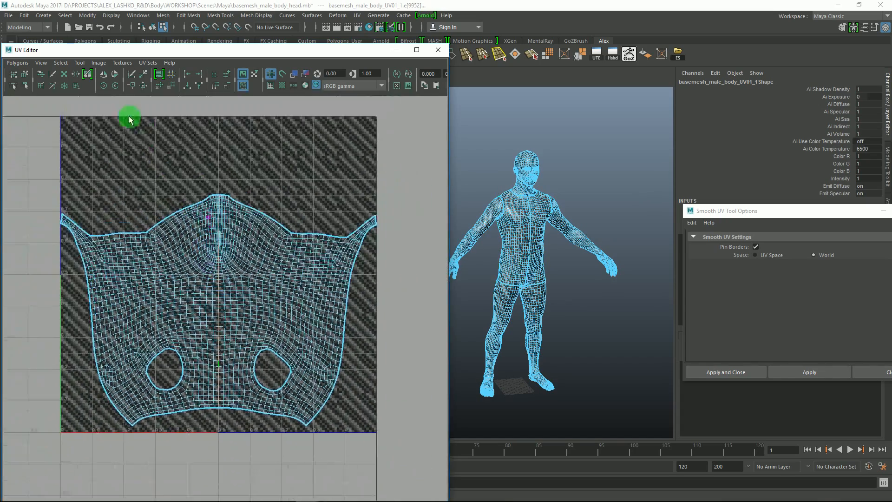
pyautogui.click(17, 62)
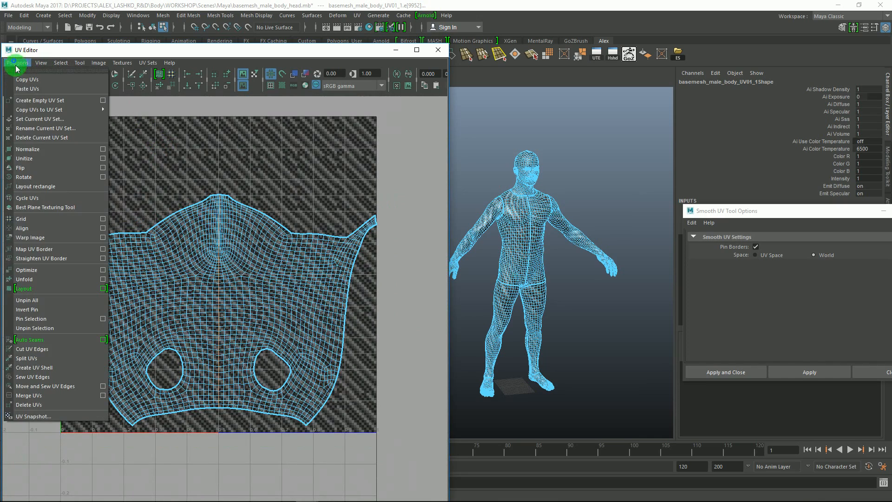
pyautogui.click(38, 353)
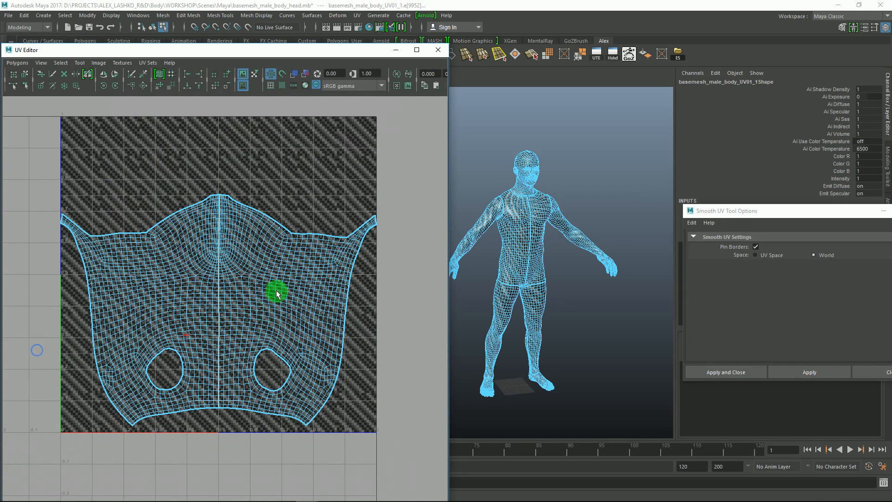
# - Select the front centre seam edges on the torso shell's outer sides, and move and sew the two halves together along them
pyautogui.keyDown('alt'); pyautogui.moveTo(276, 290); pyautogui.dragTo(281, 265, button='middle'); pyautogui.keyUp('alt')
pyautogui.scroll(3, 239, 260)
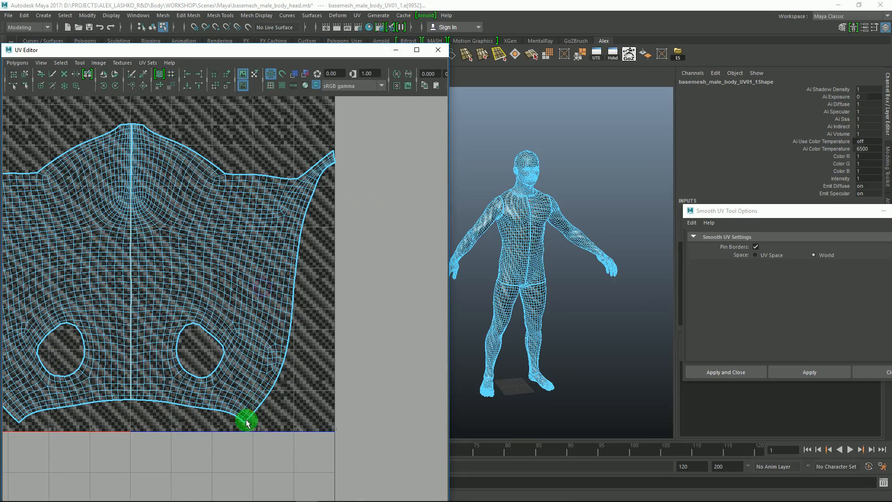
pyautogui.keyDown('alt'); pyautogui.moveTo(349, 194); pyautogui.dragTo(269, 331, button='middle'); pyautogui.keyUp('alt')
pyautogui.scroll(3, 251, 325)
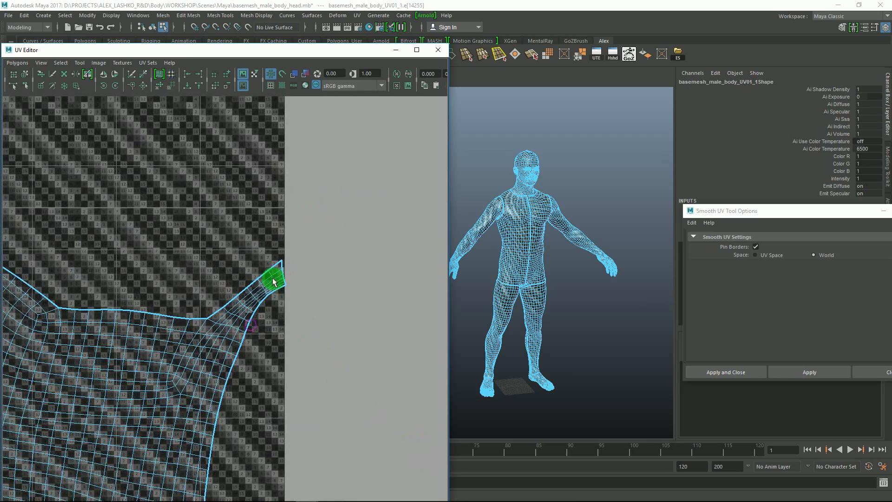
pyautogui.keyDown('alt'); pyautogui.moveTo(319, 311); pyautogui.dragTo(199, 275, button='right'); pyautogui.keyUp('alt')
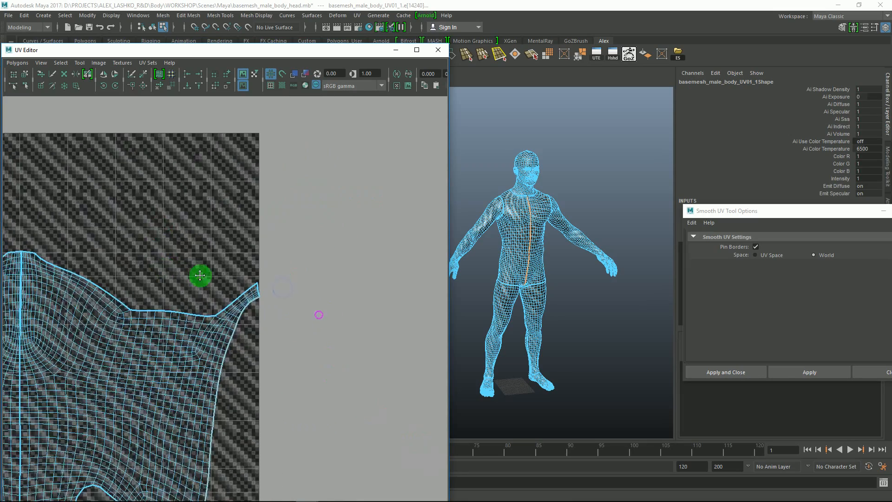
pyautogui.keyDown('alt'); pyautogui.moveTo(227, 321); pyautogui.dragTo(350, 251, button='middle'); pyautogui.keyUp('alt')
pyautogui.keyDown('alt'); pyautogui.moveTo(351, 251); pyautogui.dragTo(199, 193, button='right'); pyautogui.keyUp('alt')
pyautogui.keyDown('alt'); pyautogui.moveTo(203, 272); pyautogui.dragTo(266, 243, button='middle'); pyautogui.keyUp('alt')
pyautogui.keyDown('alt'); pyautogui.moveTo(266, 243); pyautogui.dragTo(209, 200, button='right'); pyautogui.keyUp('alt')
pyautogui.click(17, 63)
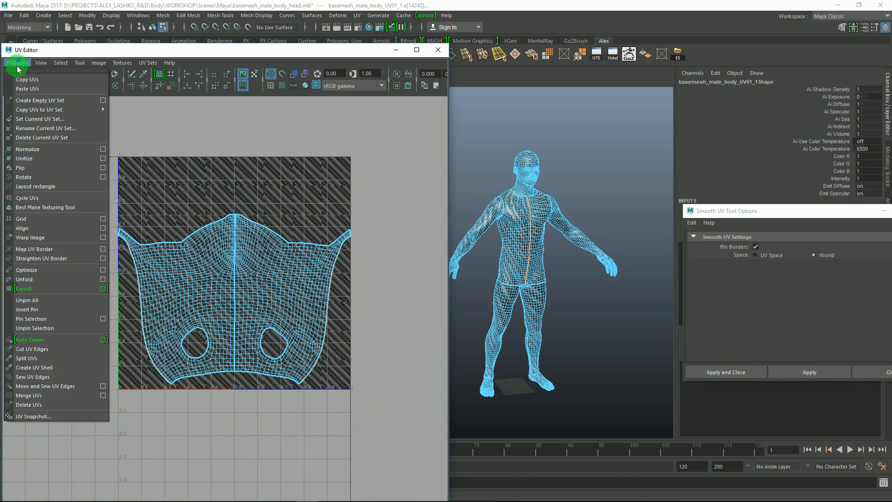
pyautogui.click(46, 386)
# - Select all UVs of the re-sewn torso shell and rotate it upright with the armholes towards the top
pyautogui.keyDown('alt'); pyautogui.moveTo(331, 294); pyautogui.dragTo(243, 291, button='right'); pyautogui.keyUp('alt')
pyautogui.moveTo(36, 191); pyautogui.dragTo(289, 428)
pyautogui.keyDown('alt'); pyautogui.moveTo(272, 309); pyautogui.dragTo(281, 321, button='middle'); pyautogui.keyUp('alt')
pyautogui.keyDown('alt'); pyautogui.moveTo(281, 321); pyautogui.dragTo(269, 258, button='right'); pyautogui.keyUp('alt')
pyautogui.keyDown('alt'); pyautogui.moveTo(247, 255); pyautogui.dragTo(240, 271, button='middle'); pyautogui.keyUp('alt')
pyautogui.press('e')
pyautogui.moveTo(260, 191); pyautogui.dragTo(142, 396)
# - Move the re-sewn torso shell onto the texture tile and fine-tune its rotation so the armholes are level
pyautogui.press('w')
pyautogui.moveTo(217, 319); pyautogui.dragTo(264, 304, button='middle')
pyautogui.keyDown('alt'); pyautogui.moveTo(225, 269); pyautogui.dragTo(321, 304, button='right'); pyautogui.keyUp('alt')
pyautogui.keyDown('alt'); pyautogui.moveTo(321, 305); pyautogui.dragTo(328, 277, button='middle'); pyautogui.keyUp('alt')
pyautogui.keyDown('alt'); pyautogui.moveTo(327, 277); pyautogui.dragTo(284, 273, button='right'); pyautogui.keyUp('alt')
pyautogui.moveTo(252, 305); pyautogui.dragTo(216, 310)
pyautogui.press('e')
pyautogui.moveTo(265, 161); pyautogui.dragTo(273, 166)
pyautogui.keyDown('alt'); pyautogui.moveTo(246, 244); pyautogui.dragTo(285, 215, button='middle'); pyautogui.keyUp('alt')
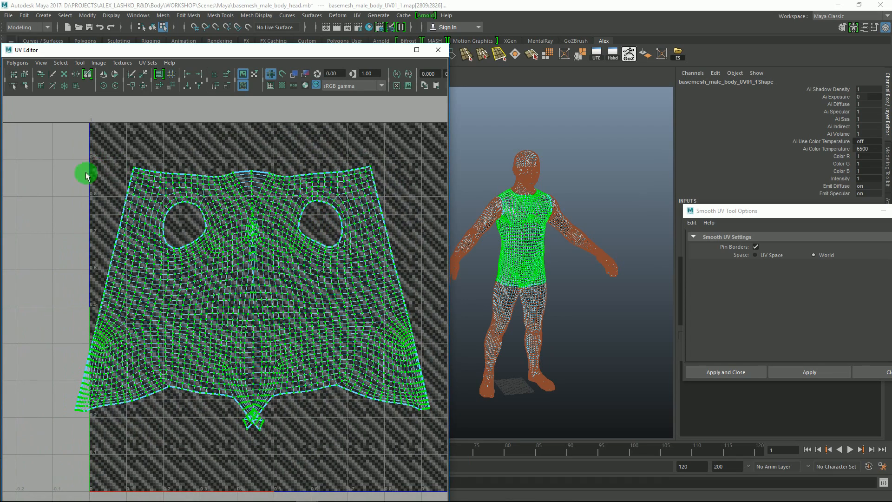
pyautogui.keyDown('alt'); pyautogui.moveTo(215, 225); pyautogui.dragTo(223, 246, button='middle'); pyautogui.keyUp('alt')
pyautogui.keyDown('alt'); pyautogui.moveTo(246, 247); pyautogui.dragTo(239, 230, button='right'); pyautogui.keyUp('alt')
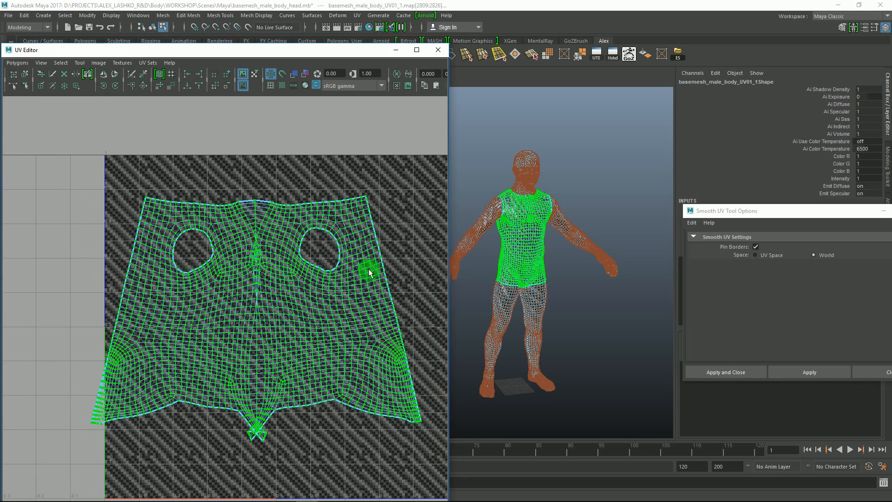
pyautogui.keyDown('alt'); pyautogui.moveTo(369, 269); pyautogui.dragTo(368, 246, button='middle'); pyautogui.keyUp('alt')
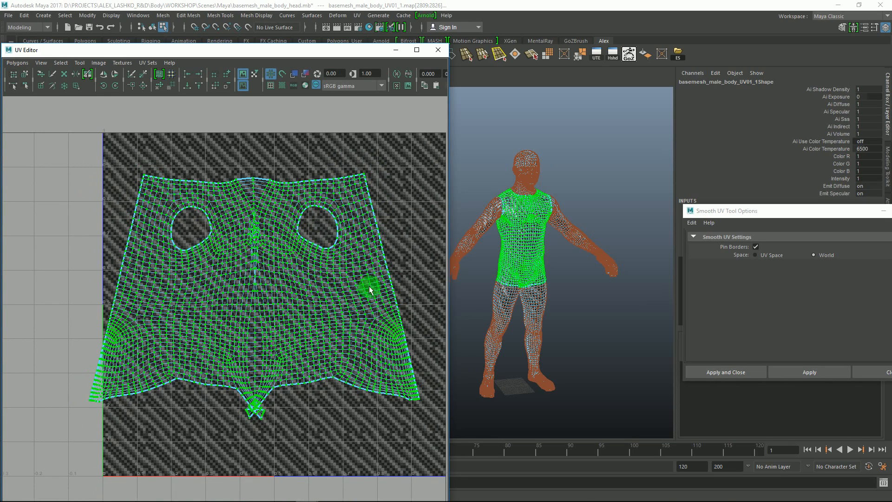
pyautogui.keyDown('alt'); pyautogui.moveTo(304, 269); pyautogui.dragTo(296, 258, button='right'); pyautogui.keyUp('alt')
pyautogui.keyDown('alt'); pyautogui.moveTo(296, 258); pyautogui.dragTo(297, 267, button='middle'); pyautogui.keyUp('alt')
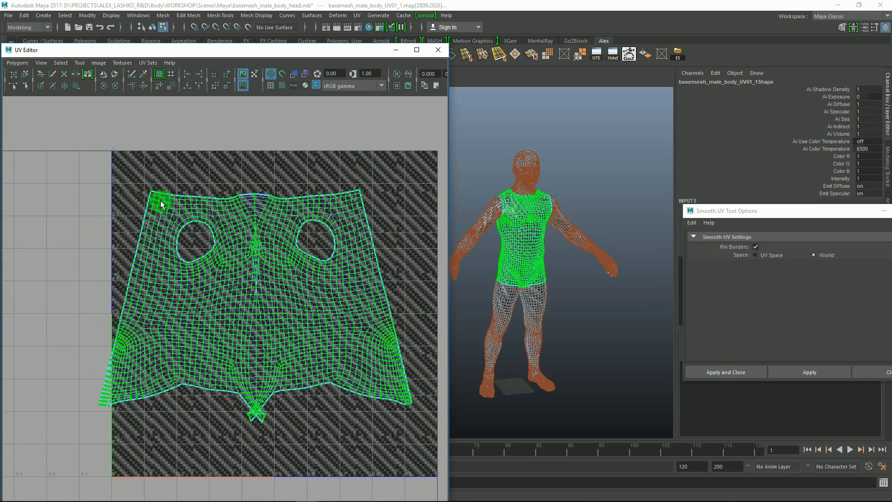
pyautogui.keyDown('alt'); pyautogui.moveTo(169, 211); pyautogui.dragTo(201, 193, button='middle'); pyautogui.keyUp('alt')
pyautogui.moveTo(299, 242)
pyautogui.keyDown('alt'); pyautogui.mouseDown(button='middle')
pyautogui.moveTo(242, 235)
pyautogui.moveTo(258, 230)
pyautogui.mouseUp(button='middle'); pyautogui.keyUp('alt')
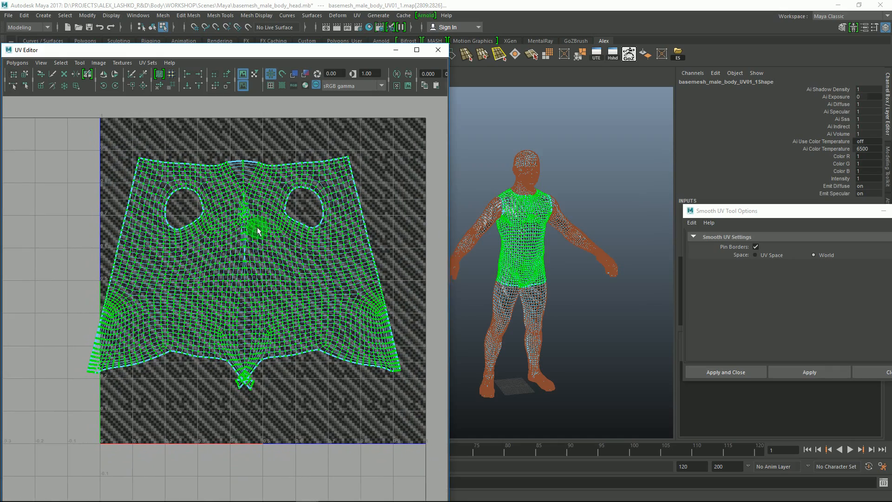
# - Rotate the torso shell until its left side border is vertical and place that border along the tile's left edge
pyautogui.moveTo(237, 231)
pyautogui.mouseDown()
pyautogui.moveTo(269, 163)
pyautogui.moveTo(306, 126)
pyautogui.moveTo(269, 111)
pyautogui.mouseUp()
pyautogui.moveTo(265, 271); pyautogui.dragTo(326, 272)
pyautogui.scroll(-1, 269, 219)
pyautogui.keyDown('alt'); pyautogui.moveTo(292, 227); pyautogui.dragTo(277, 252, button='middle'); pyautogui.keyUp('alt')
pyautogui.scroll(-1, 269, 265)
pyautogui.press('w')
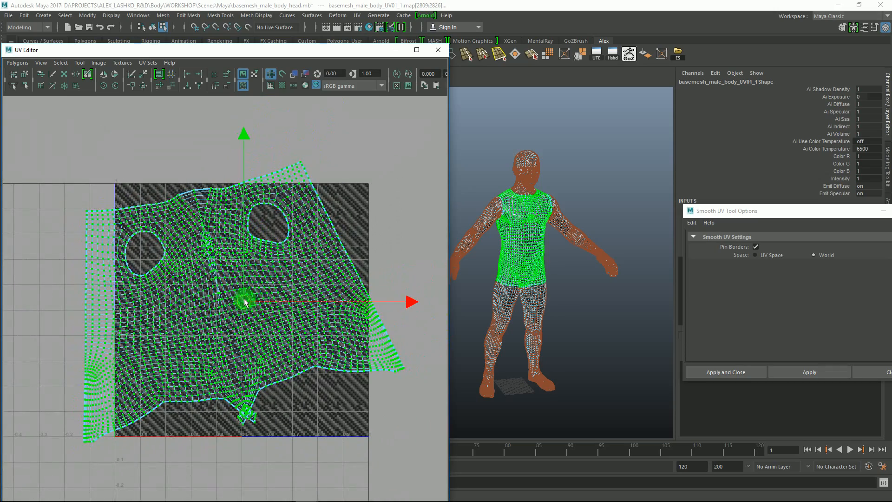
pyautogui.moveTo(253, 299); pyautogui.dragTo(278, 285)
pyautogui.keyDown('alt'); pyautogui.moveTo(292, 267); pyautogui.dragTo(274, 255, button='middle'); pyautogui.keyUp('alt')
pyautogui.moveTo(261, 275); pyautogui.dragTo(269, 273)
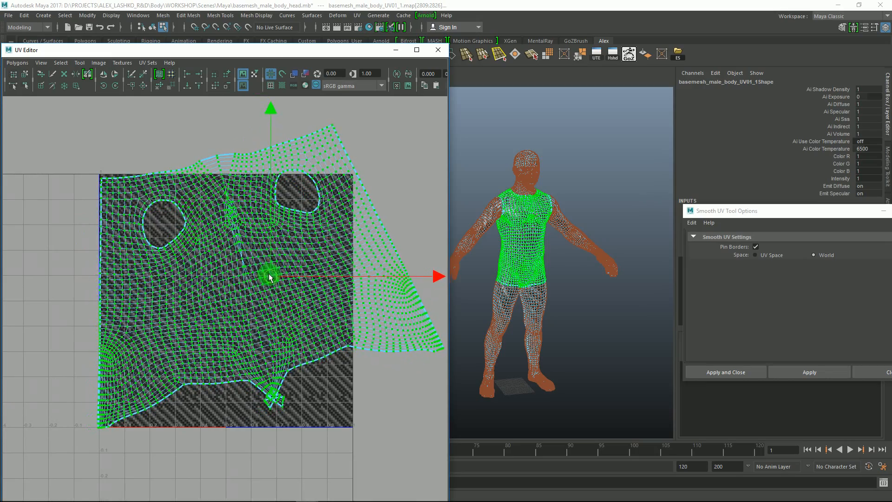
# - Select the UVs along the left half of the top border and across the upper chest, rotate them level, and move them to the tile's top edge
pyautogui.keyDown('alt'); pyautogui.moveTo(243, 211); pyautogui.dragTo(277, 222, button='right'); pyautogui.keyUp('alt')
pyautogui.keyDown('alt'); pyautogui.moveTo(277, 222); pyautogui.dragTo(266, 272, button='middle'); pyautogui.keyUp('alt')
pyautogui.keyDown('alt'); pyautogui.moveTo(266, 271); pyautogui.dragTo(253, 264, button='right'); pyautogui.keyUp('alt')
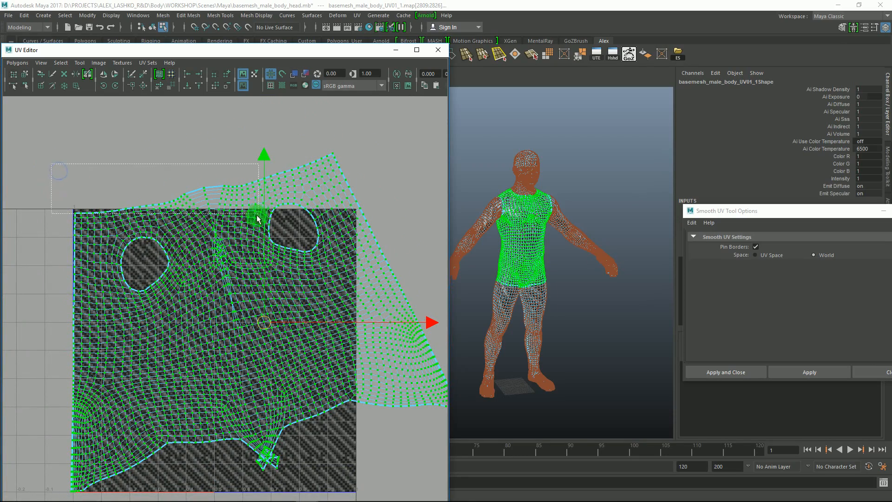
pyautogui.moveTo(255, 216); pyautogui.dragTo(256, 217)
pyautogui.keyDown('alt'); pyautogui.moveTo(204, 182); pyautogui.dragTo(205, 240, button='middle'); pyautogui.keyUp('alt')
pyautogui.keyDown('alt'); pyautogui.moveTo(205, 239); pyautogui.dragTo(191, 223, button='right'); pyautogui.keyUp('alt')
pyautogui.moveTo(128, 204); pyautogui.dragTo(285, 340)
pyautogui.keyDown('alt'); pyautogui.moveTo(285, 302); pyautogui.dragTo(249, 269, button='right'); pyautogui.keyUp('alt')
pyautogui.keyDown('alt'); pyautogui.moveTo(249, 269); pyautogui.dragTo(265, 224, button='middle'); pyautogui.keyUp('alt')
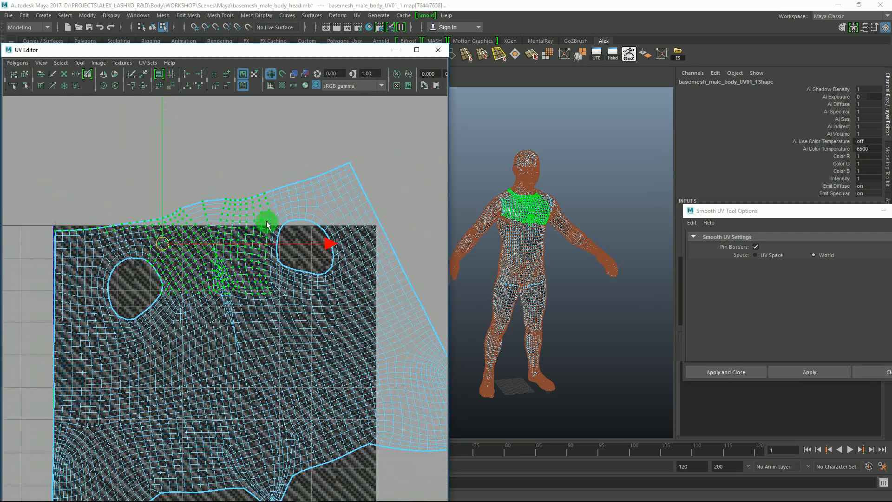
pyautogui.moveTo(278, 133); pyautogui.dragTo(285, 147)
pyautogui.press('w')
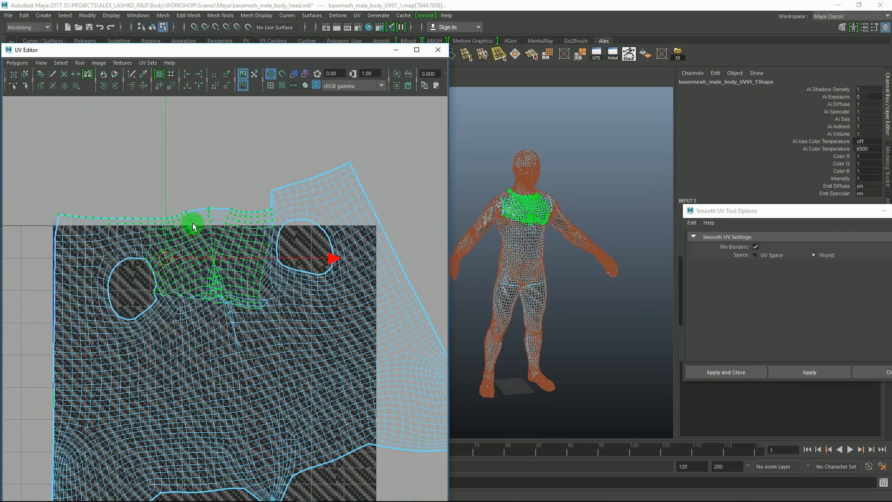
pyautogui.moveTo(166, 255); pyautogui.dragTo(162, 270)
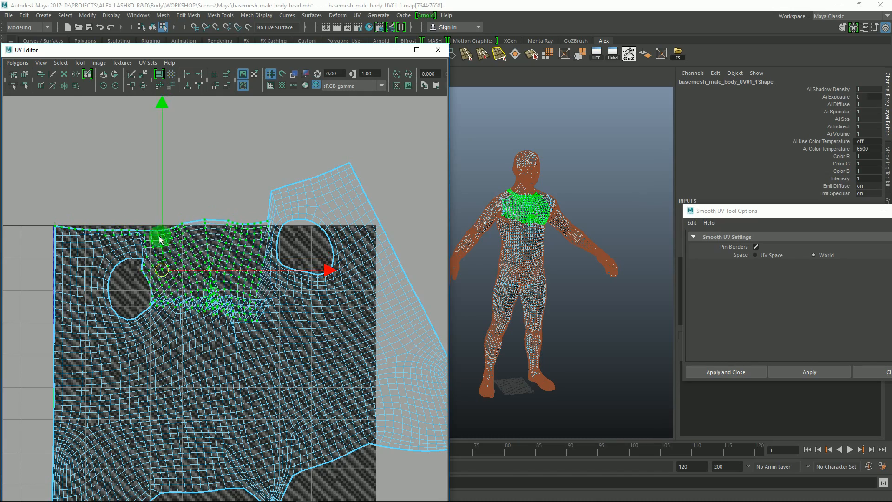
# - Select the top border UVs between the left corner and the neck, and snap them straight onto the tile's top edge
pyautogui.keyDown('alt'); pyautogui.moveTo(160, 234); pyautogui.dragTo(244, 249, button='right'); pyautogui.keyUp('alt')
pyautogui.keyDown('alt'); pyautogui.moveTo(146, 183); pyautogui.dragTo(277, 229, button='middle'); pyautogui.keyUp('alt')
pyautogui.moveTo(121, 226); pyautogui.dragTo(171, 222)
pyautogui.keyDown('alt'); pyautogui.moveTo(171, 222); pyautogui.dragTo(134, 194, button='middle'); pyautogui.keyUp('alt')
pyautogui.moveTo(110, 176); pyautogui.dragTo(206, 211)
pyautogui.moveTo(182, 163); pyautogui.dragTo(273, 198)
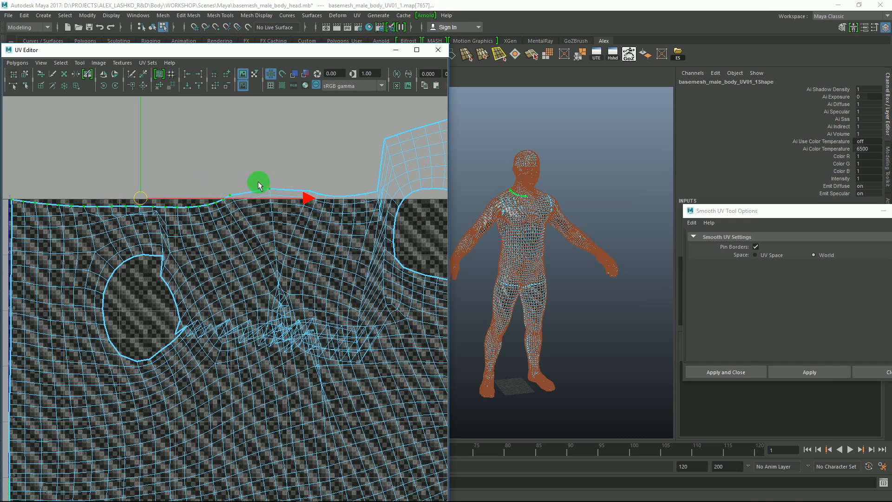
pyautogui.keyDown('alt'); pyautogui.moveTo(248, 193); pyautogui.dragTo(270, 224, button='middle'); pyautogui.keyUp('alt')
pyautogui.scroll(-2, 246, 203)
pyautogui.keyDown('alt'); pyautogui.moveTo(222, 185); pyautogui.dragTo(202, 235, button='middle'); pyautogui.keyUp('alt')
pyautogui.press('x')
pyautogui.moveTo(154, 134)
pyautogui.mouseDown()
pyautogui.moveTo(157, 153)
pyautogui.moveTo(155, 136)
pyautogui.mouseUp()
# - Try to select the torso shell's left side border UVs from the top corner down to the bottom corner
pyautogui.keyDown('alt'); pyautogui.moveTo(201, 220); pyautogui.dragTo(225, 121, button='middle'); pyautogui.keyUp('alt')
pyautogui.keyDown('alt'); pyautogui.moveTo(225, 121); pyautogui.dragTo(95, 156, button='right'); pyautogui.keyUp('alt')
pyautogui.moveTo(103, 140); pyautogui.dragTo(140, 417)
pyautogui.keyDown('alt'); pyautogui.moveTo(131, 99); pyautogui.dragTo(209, 310, button='right'); pyautogui.keyUp('alt')
pyautogui.keyDown('alt'); pyautogui.moveTo(114, 178); pyautogui.dragTo(193, 294, button='middle'); pyautogui.keyUp('alt')
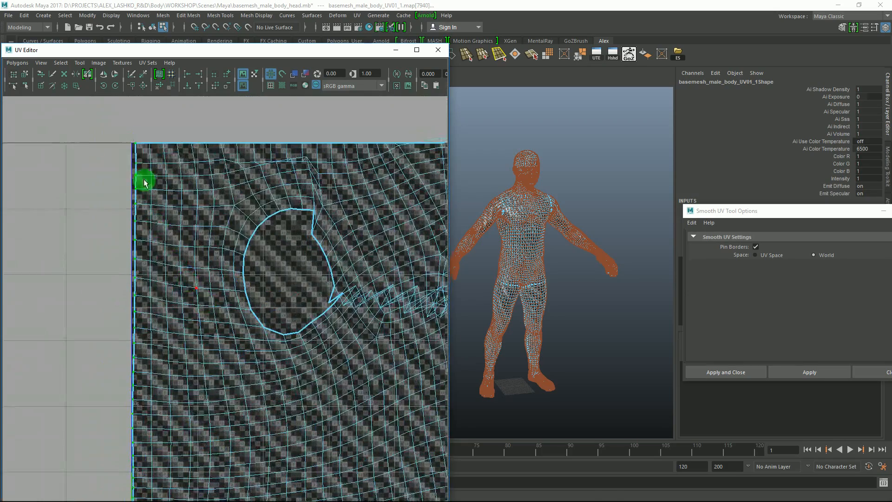
pyautogui.keyDown('alt'); pyautogui.moveTo(158, 271); pyautogui.dragTo(172, 19, button='middle'); pyautogui.keyUp('alt')
pyautogui.keyDown('alt'); pyautogui.moveTo(171, 333); pyautogui.dragTo(158, 53, button='middle'); pyautogui.keyUp('alt')
pyautogui.keyDown('alt'); pyautogui.moveTo(139, 221); pyautogui.dragTo(241, 367, button='right'); pyautogui.keyUp('alt')
pyautogui.doubleClick(54, 242)
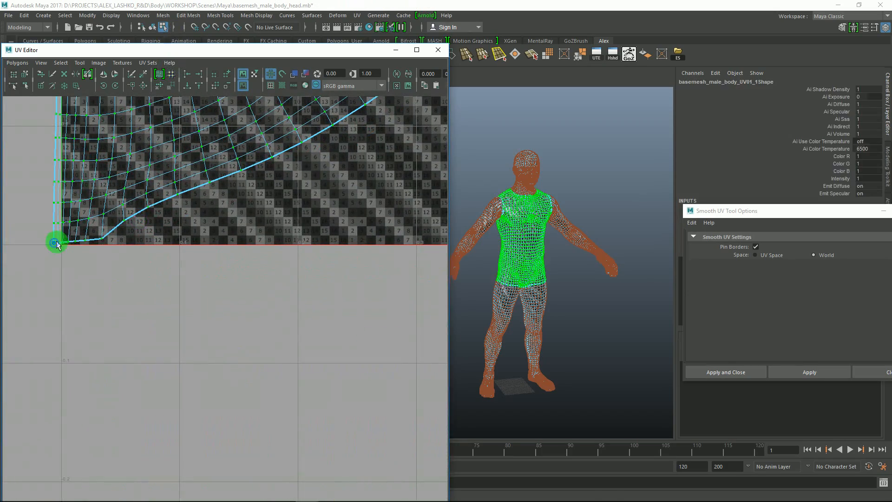
pyautogui.keyDown('alt'); pyautogui.moveTo(68, 247); pyautogui.dragTo(116, 411, button='middle'); pyautogui.keyUp('alt')
pyautogui.hotkey('ctrl', 'z')
pyautogui.doubleClick(93, 325)
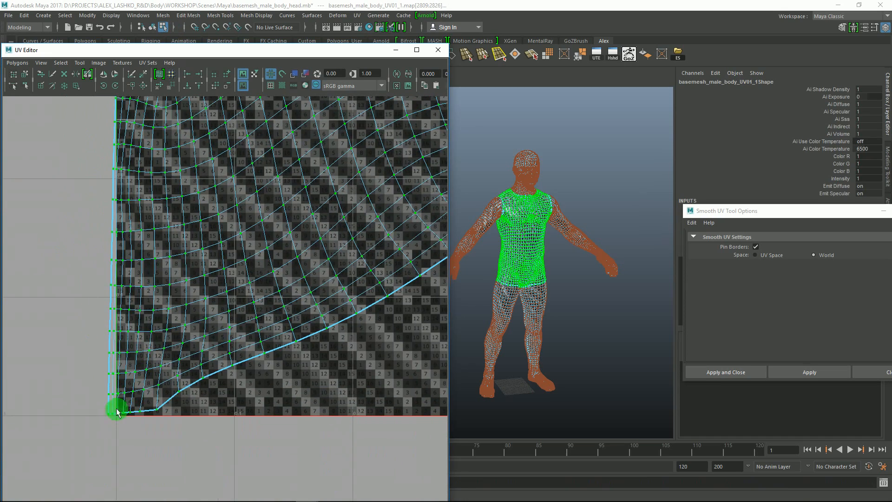
# - Select the left side border UVs from the bottom corner up to the top corner and snap them straight onto the tile's left edge
pyautogui.click(109, 413)
pyautogui.keyDown('alt'); pyautogui.moveTo(133, 163); pyautogui.dragTo(143, 483, button='middle'); pyautogui.keyUp('alt')
pyautogui.keyDown('alt'); pyautogui.moveTo(139, 211); pyautogui.dragTo(148, 484, button='middle'); pyautogui.keyUp('alt')
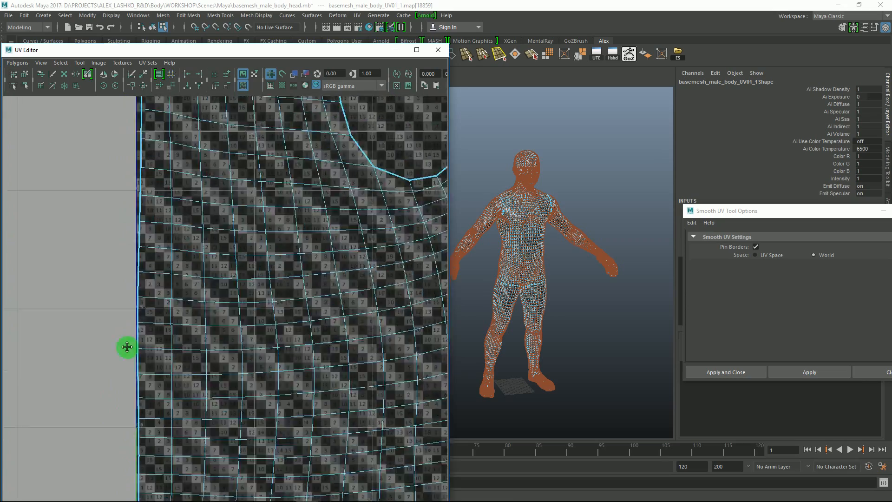
pyautogui.keyDown('alt'); pyautogui.moveTo(106, 107); pyautogui.dragTo(110, 449, button='middle'); pyautogui.keyUp('alt')
pyautogui.keyDown('alt'); pyautogui.moveTo(141, 202); pyautogui.dragTo(139, 215, button='middle'); pyautogui.keyUp('alt')
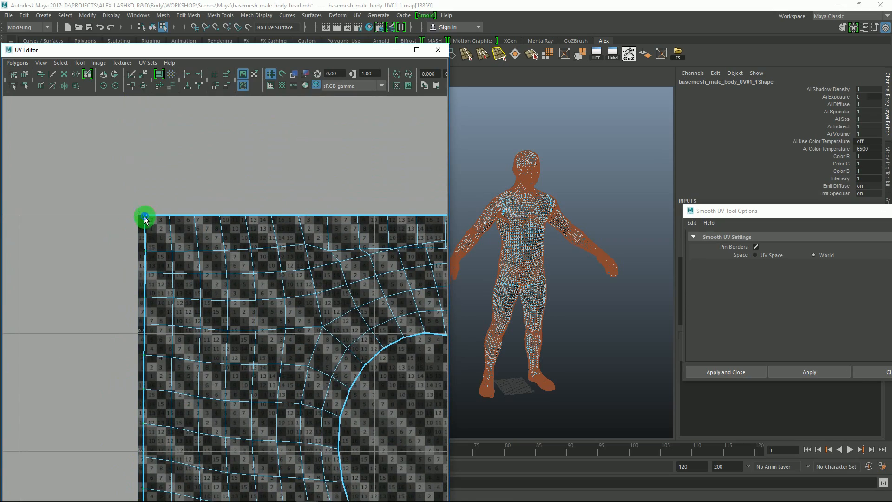
pyautogui.keyDown('alt'); pyautogui.moveTo(239, 291); pyautogui.dragTo(205, 325, button='right'); pyautogui.keyUp('alt')
pyautogui.keyDown('alt'); pyautogui.moveTo(212, 359); pyautogui.dragTo(202, 221, button='middle'); pyautogui.keyUp('alt')
pyautogui.press('w')
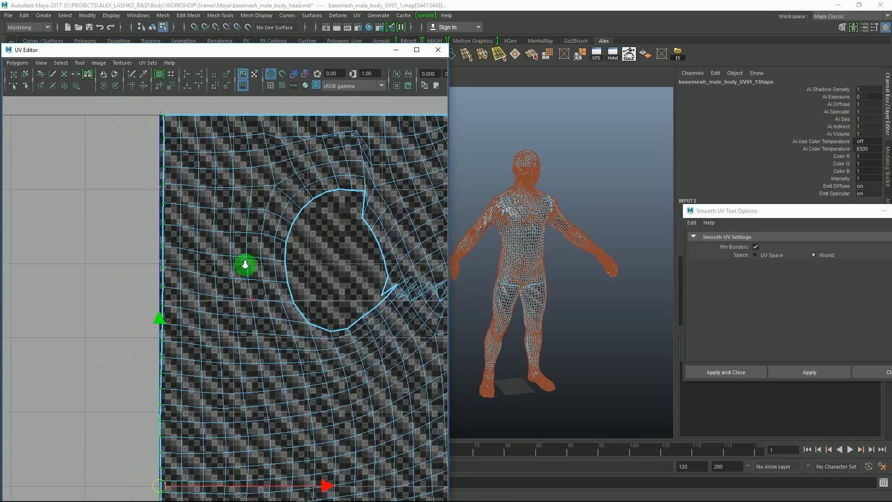
pyautogui.keyDown('alt'); pyautogui.moveTo(283, 311); pyautogui.dragTo(237, 268, button='right'); pyautogui.keyUp('alt')
pyautogui.keyDown('alt'); pyautogui.moveTo(236, 267); pyautogui.dragTo(232, 252, button='middle'); pyautogui.keyUp('alt')
pyautogui.press('x')
pyautogui.moveTo(359, 342); pyautogui.dragTo(347, 332)
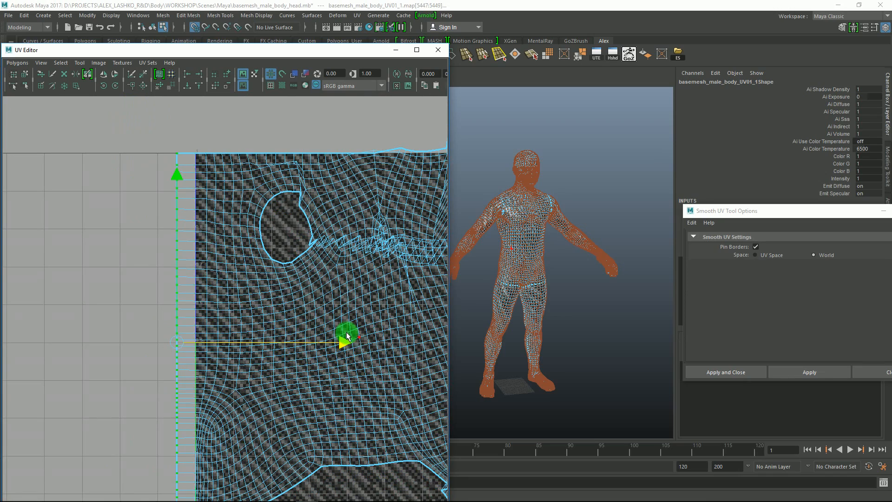
pyautogui.hotkey('ctrl', 'z')
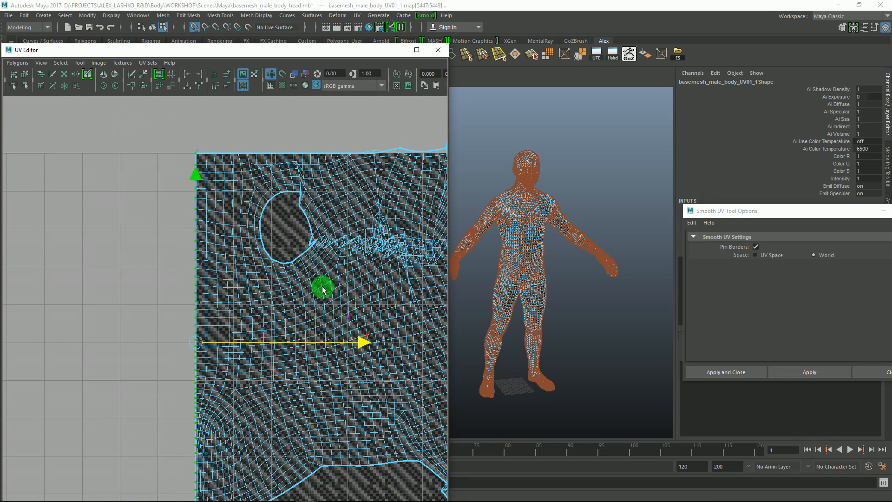
# - Select the UVs across the left half of the torso shell and unfold them with the Smooth UV tool
pyautogui.keyDown('alt'); pyautogui.moveTo(322, 287); pyautogui.dragTo(212, 226, button='right'); pyautogui.keyUp('alt')
pyautogui.keyDown('alt'); pyautogui.moveTo(212, 226); pyautogui.dragTo(172, 211, button='middle'); pyautogui.keyUp('alt')
pyautogui.keyDown('alt'); pyautogui.moveTo(245, 223); pyautogui.dragTo(215, 235, button='middle'); pyautogui.keyUp('alt')
pyautogui.keyDown('alt'); pyautogui.moveTo(216, 235); pyautogui.dragTo(195, 252, button='right'); pyautogui.keyUp('alt')
pyautogui.keyDown('alt'); pyautogui.moveTo(249, 256); pyautogui.dragTo(262, 268, button='middle'); pyautogui.keyUp('alt')
pyautogui.press('q')
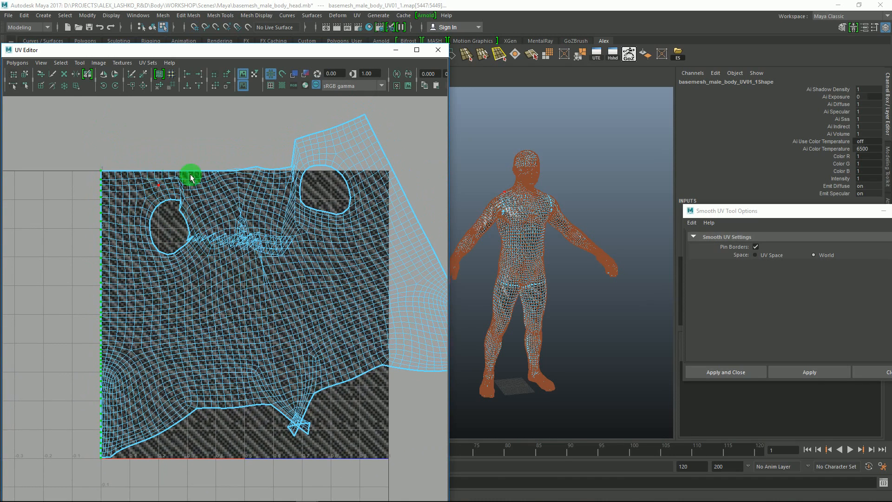
pyautogui.keyDown('alt'); pyautogui.moveTo(200, 177); pyautogui.dragTo(203, 179, button='middle'); pyautogui.keyUp('alt')
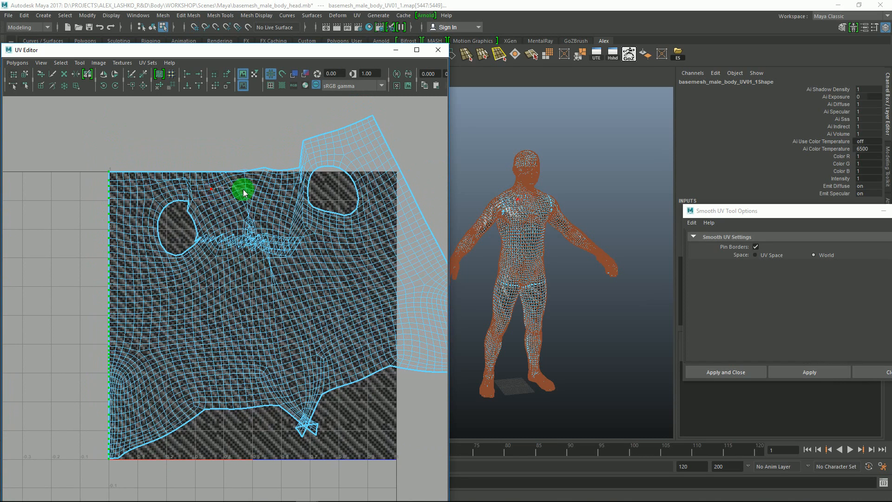
pyautogui.moveTo(109, 143); pyautogui.dragTo(263, 401)
pyautogui.click(80, 63)
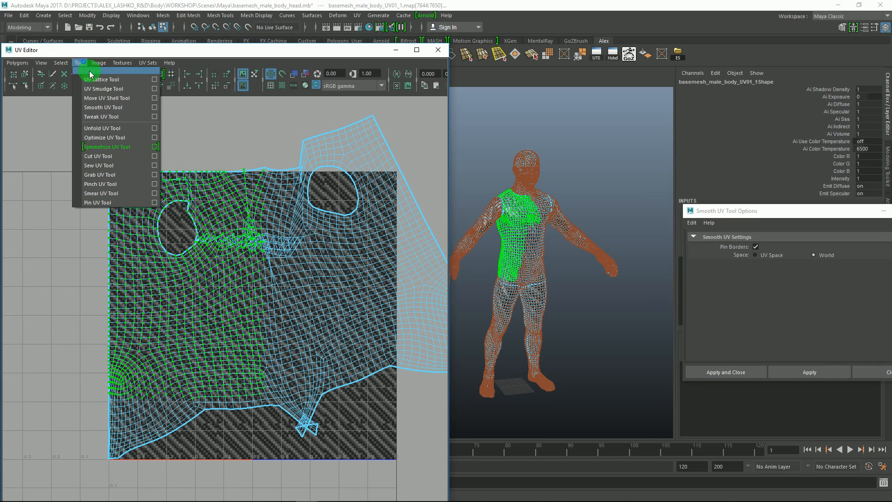
pyautogui.click(155, 108)
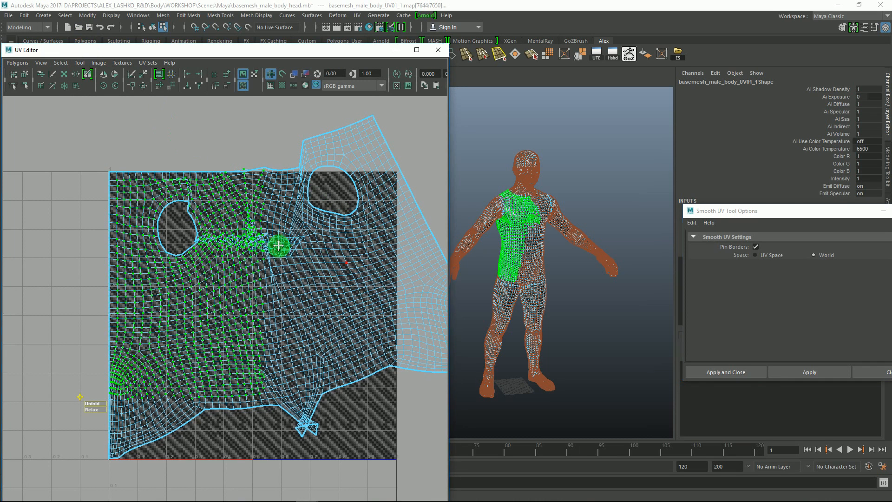
pyautogui.keyDown('alt'); pyautogui.moveTo(281, 246); pyautogui.dragTo(289, 226, button='middle'); pyautogui.keyUp('alt')
pyautogui.moveTo(106, 382); pyautogui.dragTo(163, 391)
# - Select the torso shell's central UVs from the belly down to the crotch and unfold them with the Smooth UV tool
pyautogui.keyDown('alt'); pyautogui.moveTo(283, 222); pyautogui.dragTo(257, 267, button='middle'); pyautogui.keyUp('alt')
pyautogui.keyDown('alt'); pyautogui.moveTo(259, 251); pyautogui.dragTo(278, 282, button='right'); pyautogui.keyUp('alt')
pyautogui.keyDown('alt'); pyautogui.moveTo(274, 288); pyautogui.dragTo(285, 280, button='middle'); pyautogui.keyUp('alt')
pyautogui.press('q')
pyautogui.keyDown('alt'); pyautogui.moveTo(297, 246); pyautogui.dragTo(281, 231, button='middle'); pyautogui.keyUp('alt')
pyautogui.keyDown('alt'); pyautogui.moveTo(284, 248); pyautogui.dragTo(265, 228, button='right'); pyautogui.keyUp('alt')
pyautogui.keyDown('alt'); pyautogui.moveTo(294, 225); pyautogui.dragTo(275, 179, button='middle'); pyautogui.keyUp('alt')
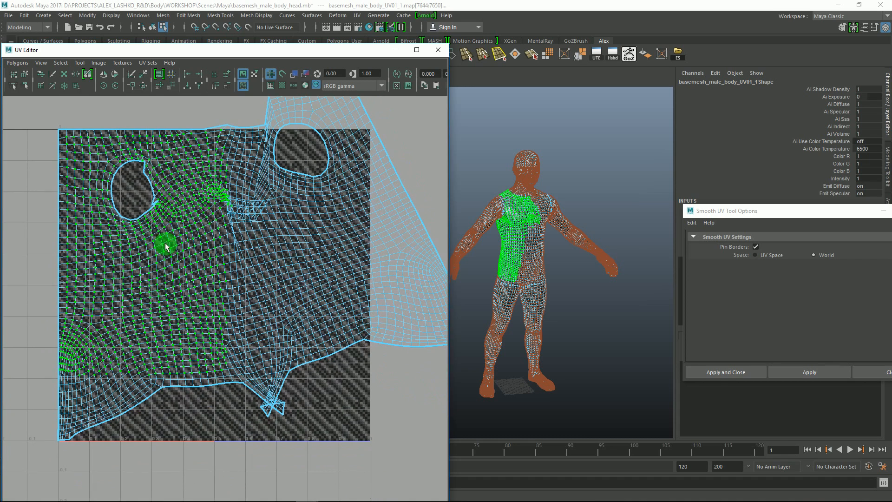
pyautogui.moveTo(290, 407); pyautogui.dragTo(319, 438)
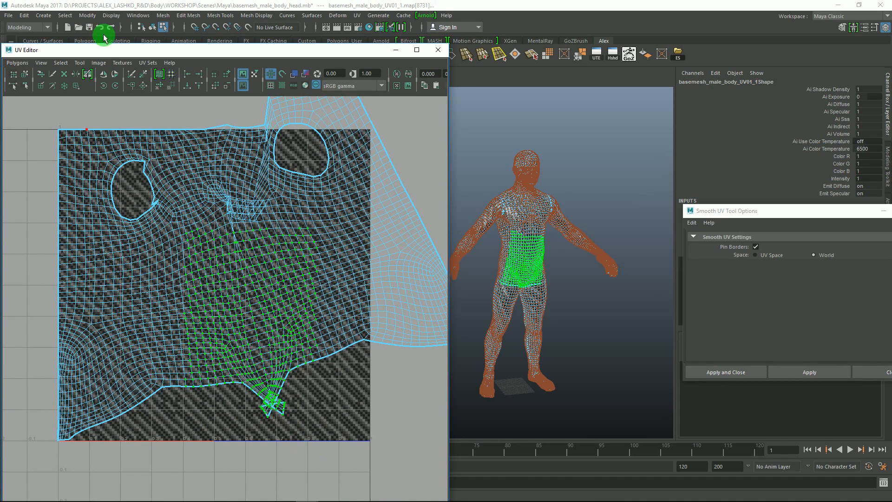
pyautogui.click(98, 63)
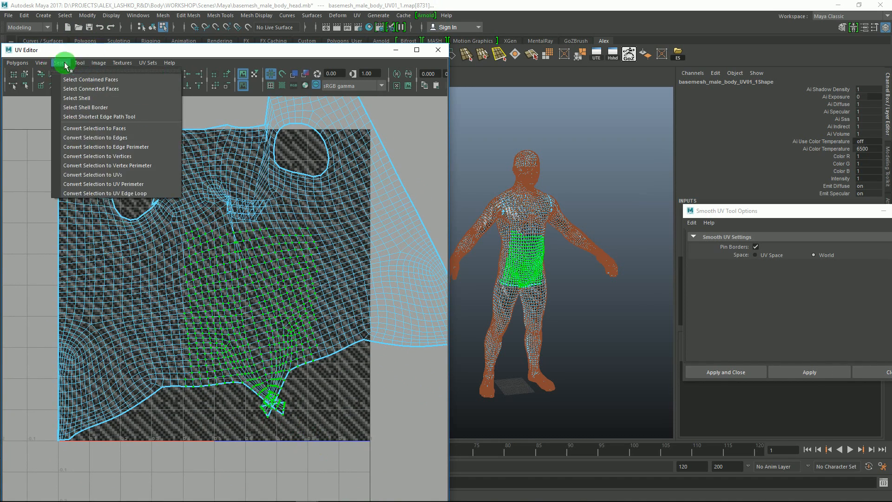
pyautogui.click(154, 110)
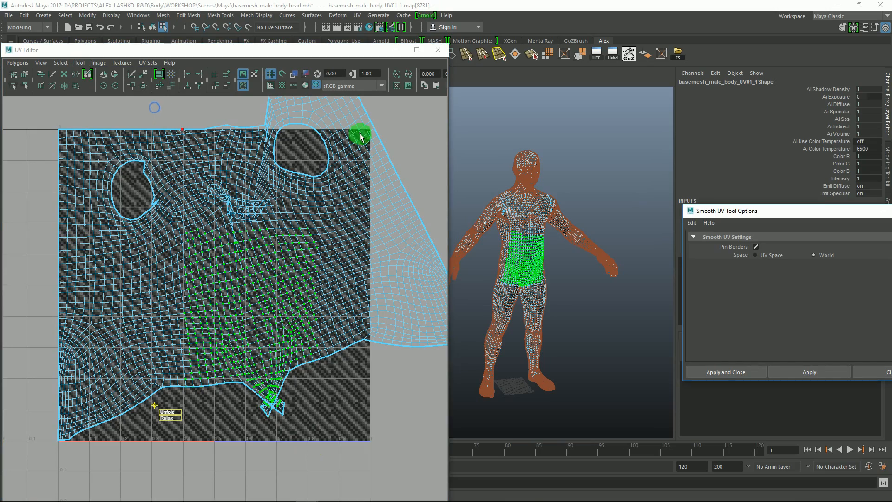
pyautogui.moveTo(210, 50); pyautogui.dragTo(235, 35)
pyautogui.click(754, 216)
pyautogui.moveTo(754, 215); pyautogui.dragTo(655, 268)
pyautogui.keyDown('alt'); pyautogui.moveTo(275, 257); pyautogui.dragTo(280, 275, button='middle'); pyautogui.keyUp('alt')
pyautogui.moveTo(193, 413); pyautogui.dragTo(237, 410)
# - Select the block of UVs in the middle of the chest and unfold it with the Smooth UV tool
pyautogui.keyDown('alt'); pyautogui.moveTo(287, 280); pyautogui.dragTo(265, 402, button='middle'); pyautogui.keyUp('alt')
pyautogui.moveTo(193, 302); pyautogui.dragTo(267, 387)
pyautogui.keyDown('alt'); pyautogui.moveTo(267, 388); pyautogui.dragTo(257, 322, button='middle'); pyautogui.keyUp('alt')
pyautogui.moveTo(157, 330); pyautogui.dragTo(220, 335)
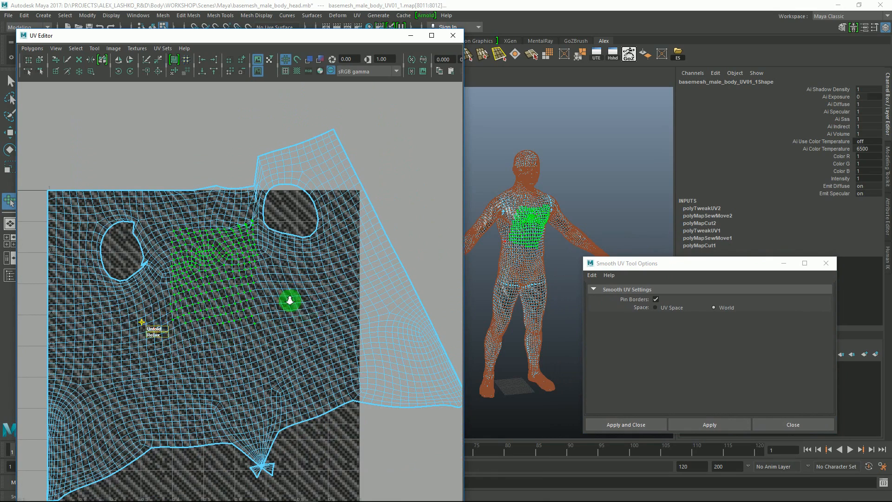
pyautogui.scroll(-3, 288, 299)
pyautogui.press('q')
pyautogui.keyDown('alt'); pyautogui.moveTo(282, 263); pyautogui.dragTo(276, 251, button='middle'); pyautogui.keyUp('alt')
pyautogui.moveTo(265, 220)
pyautogui.keyDown('alt'); pyautogui.mouseDown(button='middle')
pyautogui.moveTo(257, 220)
pyautogui.moveTo(269, 207)
pyautogui.mouseUp(button='middle'); pyautogui.keyUp('alt')
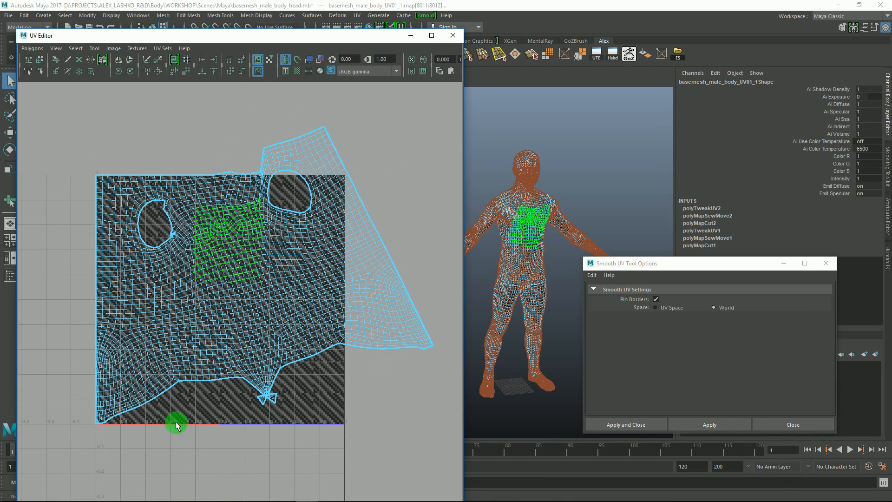
# - Select the torso's front centre edge loop and snap it straight onto the tile's vertical centre line
pyautogui.keyDown('alt'); pyautogui.moveTo(382, 179); pyautogui.dragTo(365, 209, button='middle'); pyautogui.keyUp('alt')
pyautogui.keyDown('alt'); pyautogui.moveTo(358, 198); pyautogui.dragTo(334, 207, button='right'); pyautogui.keyUp('alt')
pyautogui.keyDown('alt'); pyautogui.moveTo(334, 208); pyautogui.dragTo(351, 246, button='middle'); pyautogui.keyUp('alt')
pyautogui.keyDown('alt'); pyautogui.moveTo(205, 259); pyautogui.dragTo(329, 411, button='right'); pyautogui.keyUp('alt')
pyautogui.keyDown('alt'); pyautogui.moveTo(170, 266); pyautogui.dragTo(204, 279, button='middle'); pyautogui.keyUp('alt')
pyautogui.moveTo(174, 258); pyautogui.dragTo(173, 256, button='right')
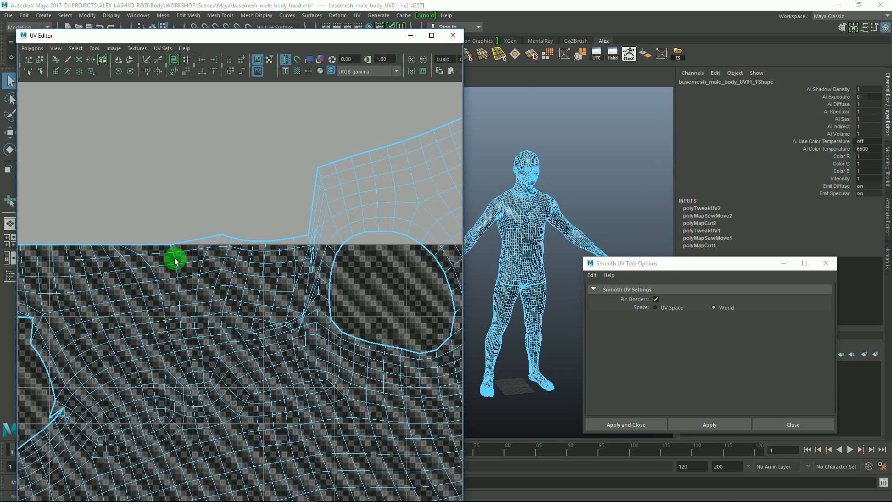
pyautogui.press('w')
pyautogui.keyDown('alt'); pyautogui.moveTo(285, 304); pyautogui.dragTo(197, 247, button='right'); pyautogui.keyUp('alt')
pyautogui.keyDown('alt'); pyautogui.moveTo(297, 396); pyautogui.dragTo(281, 264, button='middle'); pyautogui.keyUp('alt')
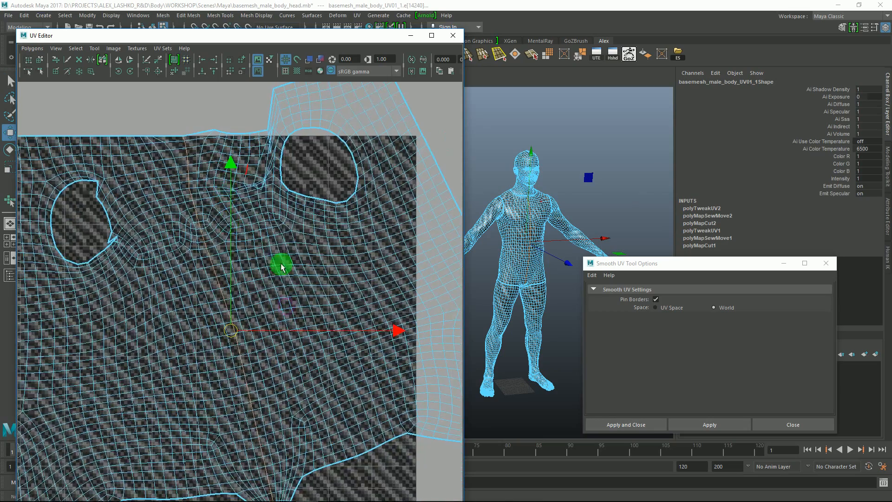
pyautogui.keyDown('alt'); pyautogui.moveTo(376, 362); pyautogui.dragTo(332, 311, button='right'); pyautogui.keyUp('alt')
pyautogui.moveTo(398, 324); pyautogui.dragTo(368, 330)
pyautogui.keyDown('alt'); pyautogui.moveTo(278, 246); pyautogui.dragTo(285, 266, button='middle'); pyautogui.keyUp('alt')
pyautogui.press('q')
# - Try to unfold the UVs around the straightened centre line with the Smooth UV tool
pyautogui.keyDown('alt'); pyautogui.moveTo(254, 234); pyautogui.dragTo(267, 198, button='middle'); pyautogui.keyUp('alt')
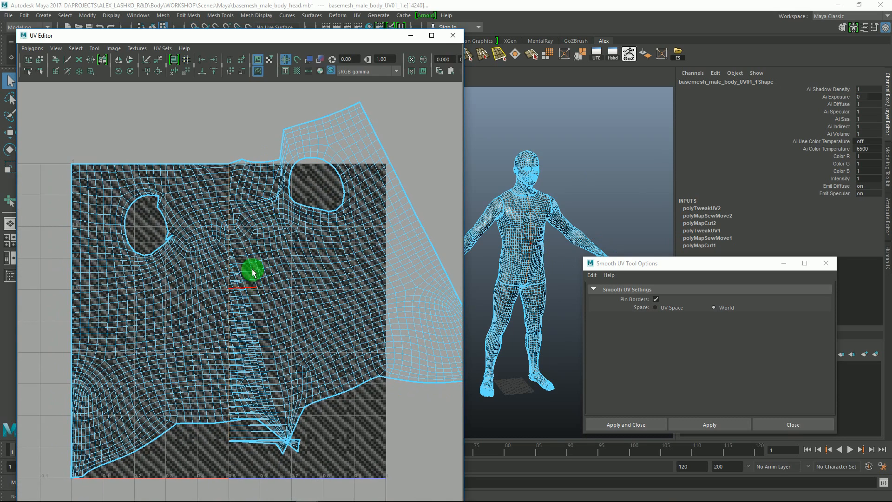
pyautogui.keyDown('alt'); pyautogui.moveTo(252, 269); pyautogui.dragTo(243, 268, button='middle'); pyautogui.keyUp('alt')
pyautogui.moveTo(227, 266); pyautogui.dragTo(261, 266, button='right')
pyautogui.moveTo(187, 182); pyautogui.dragTo(283, 420)
pyautogui.click(705, 427)
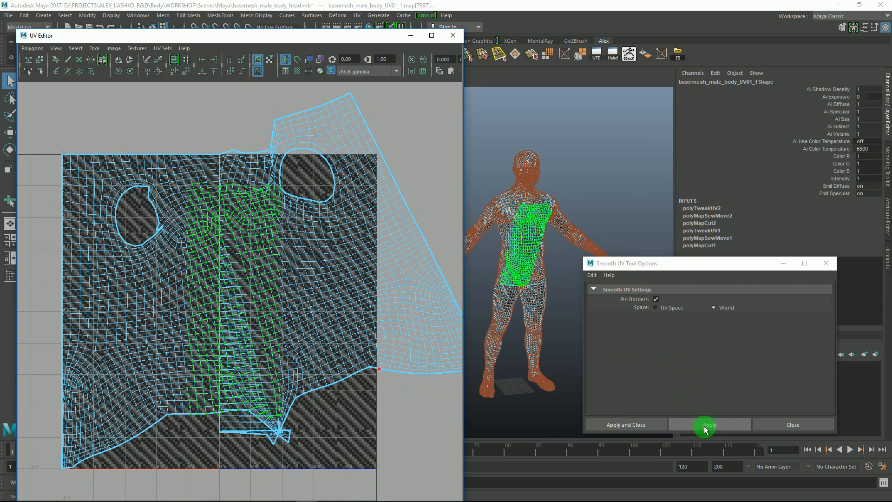
pyautogui.click(706, 425)
pyautogui.moveTo(167, 426); pyautogui.dragTo(205, 422)
pyautogui.hotkey('ctrl', 'z')
pyautogui.keyDown('alt'); pyautogui.moveTo(263, 232); pyautogui.dragTo(270, 240, button='middle'); pyautogui.keyUp('alt')
pyautogui.press('q')
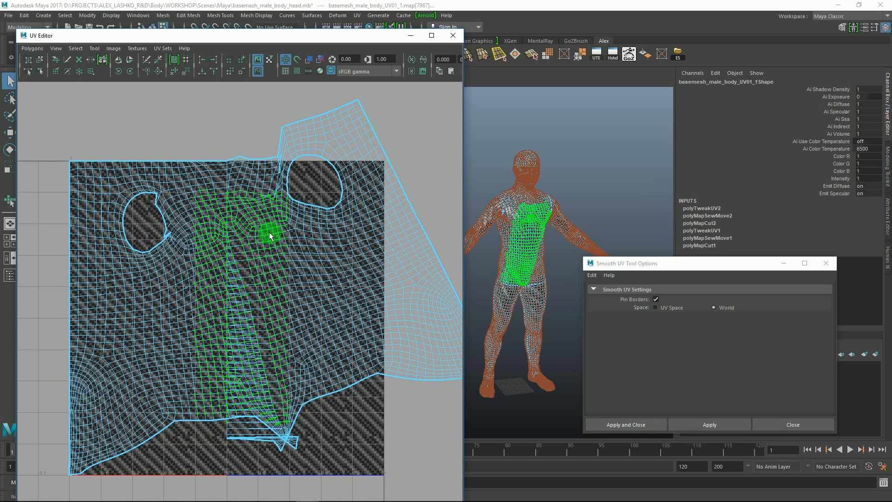
pyautogui.keyDown('alt'); pyautogui.moveTo(269, 232); pyautogui.dragTo(253, 215, button='right'); pyautogui.keyUp('alt')
pyautogui.keyDown('alt'); pyautogui.moveTo(253, 215); pyautogui.dragTo(257, 236, button='middle'); pyautogui.keyUp('alt')
pyautogui.keyDown('alt'); pyautogui.moveTo(235, 187); pyautogui.dragTo(247, 222, button='middle'); pyautogui.keyUp('alt')
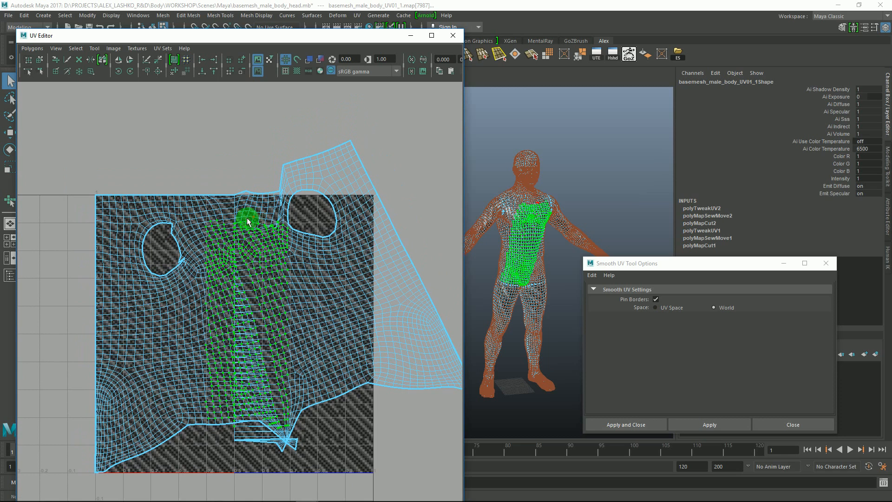
pyautogui.click(188, 268)
pyautogui.keyDown('alt'); pyautogui.moveTo(154, 207); pyautogui.dragTo(160, 226, button='middle'); pyautogui.keyUp('alt')
pyautogui.click(240, 218)
pyautogui.keyDown('alt'); pyautogui.moveTo(239, 218); pyautogui.dragTo(240, 179, button='middle'); pyautogui.keyUp('alt')
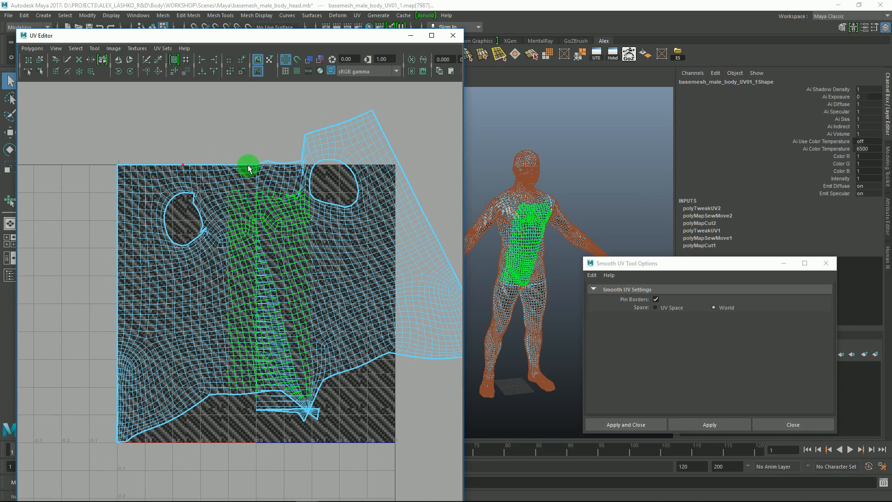
# - Select all of the torso shell's UVs and set a centre-line edge as the seam for the Symmetrize UV tool
pyautogui.keyDown('alt'); pyautogui.moveTo(184, 216); pyautogui.dragTo(183, 231, button='middle'); pyautogui.keyUp('alt')
pyautogui.keyDown('alt'); pyautogui.moveTo(202, 222); pyautogui.dragTo(139, 184, button='right'); pyautogui.keyUp('alt')
pyautogui.keyDown('alt'); pyautogui.moveTo(174, 159); pyautogui.dragTo(125, 133, button='right'); pyautogui.keyUp('alt')
pyautogui.moveTo(113, 122); pyautogui.dragTo(460, 441)
pyautogui.keyDown('alt'); pyautogui.moveTo(252, 243); pyautogui.dragTo(220, 228, button='middle'); pyautogui.keyUp('alt')
pyautogui.click(100, 65)
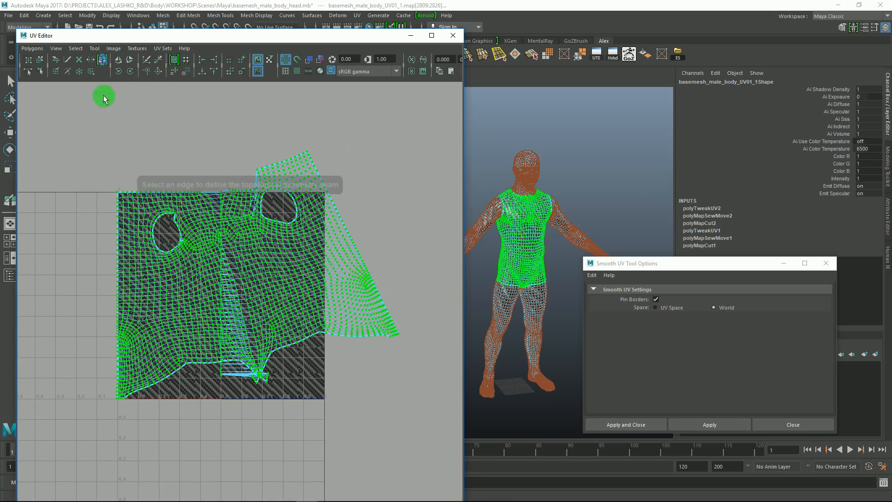
pyautogui.scroll(2, 234, 258)
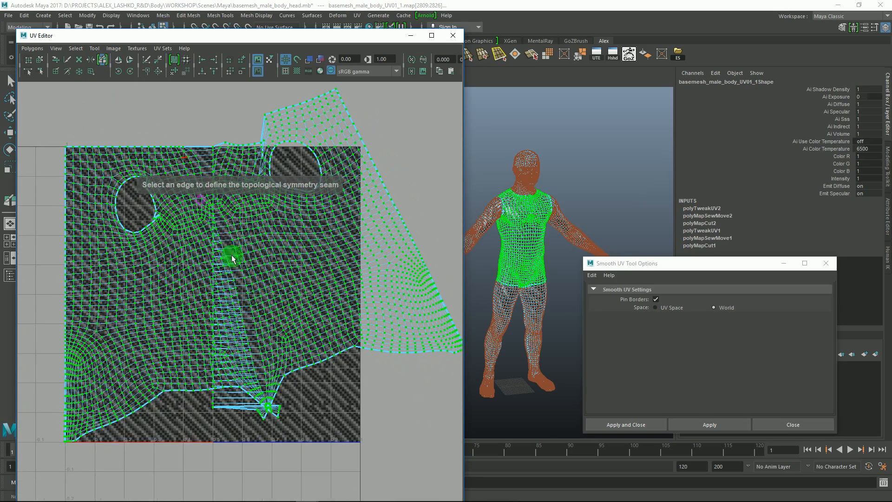
pyautogui.keyDown('alt'); pyautogui.moveTo(233, 255); pyautogui.dragTo(220, 251, button='middle'); pyautogui.keyUp('alt')
pyautogui.scroll(4, 200, 197)
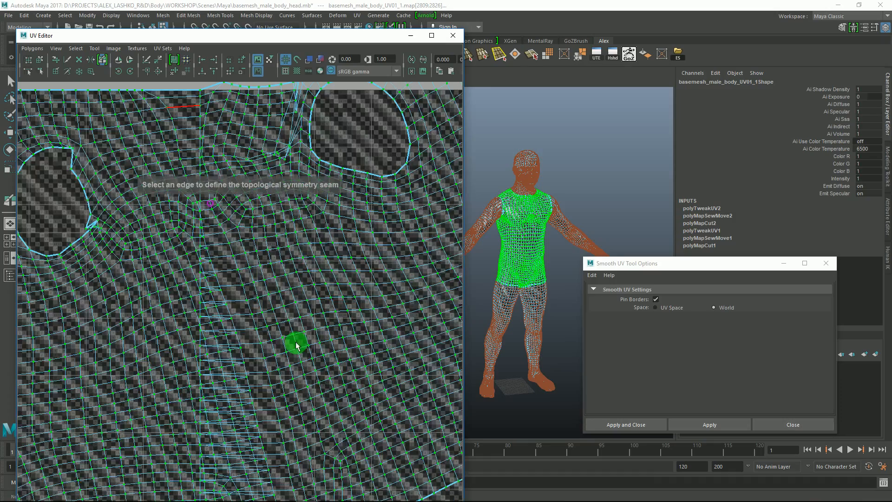
pyautogui.click(201, 111)
# - Brush over the torso shell's right half to symmetrize its UVs from the left half
pyautogui.scroll(-4, 201, 228)
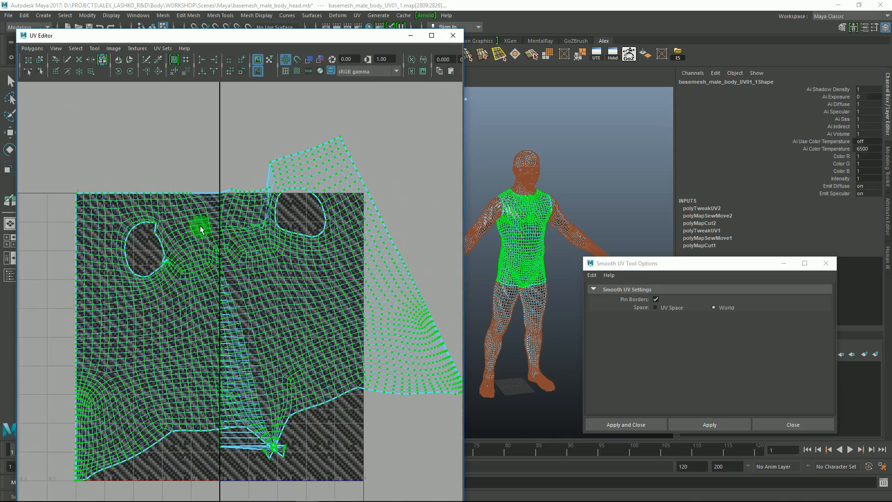
pyautogui.scroll(-2, 148, 200)
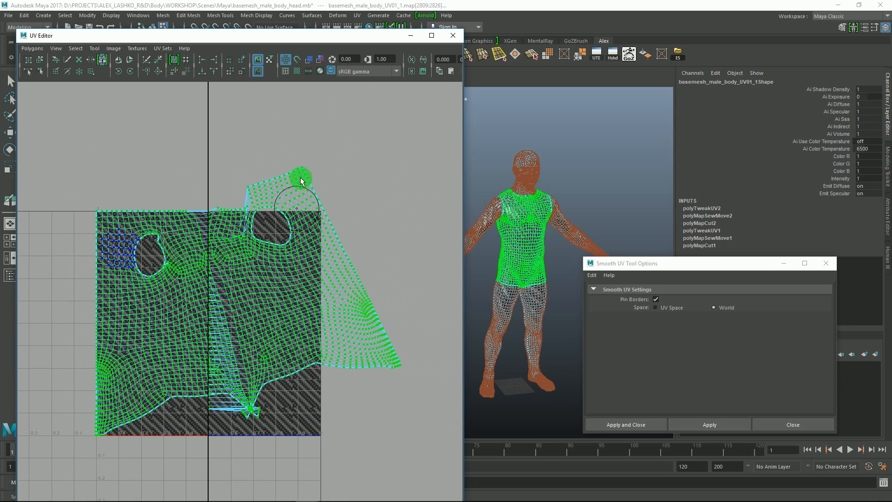
pyautogui.moveTo(302, 178)
pyautogui.mouseDown()
pyautogui.moveTo(319, 251)
pyautogui.moveTo(342, 265)
pyautogui.moveTo(336, 242)
pyautogui.mouseUp()
pyautogui.moveTo(373, 320)
pyautogui.mouseDown()
pyautogui.moveTo(399, 376)
pyautogui.moveTo(372, 331)
pyautogui.moveTo(308, 401)
pyautogui.moveTo(233, 398)
pyautogui.moveTo(217, 281)
pyautogui.moveTo(220, 202)
pyautogui.moveTo(265, 188)
pyautogui.moveTo(293, 221)
pyautogui.moveTo(283, 274)
pyautogui.moveTo(306, 325)
pyautogui.moveTo(298, 372)
pyautogui.moveTo(275, 395)
pyautogui.moveTo(247, 371)
pyautogui.moveTo(269, 315)
pyautogui.moveTo(290, 321)
pyautogui.moveTo(257, 250)
pyautogui.moveTo(235, 311)
pyautogui.moveTo(270, 281)
pyautogui.moveTo(279, 362)
pyautogui.moveTo(255, 418)
pyautogui.moveTo(225, 405)
pyautogui.moveTo(220, 358)
pyautogui.moveTo(218, 316)
pyautogui.moveTo(243, 270)
pyautogui.mouseUp()
pyautogui.press('q')
pyautogui.keyDown('alt'); pyautogui.moveTo(243, 268); pyautogui.dragTo(247, 266, button='middle'); pyautogui.keyUp('alt')
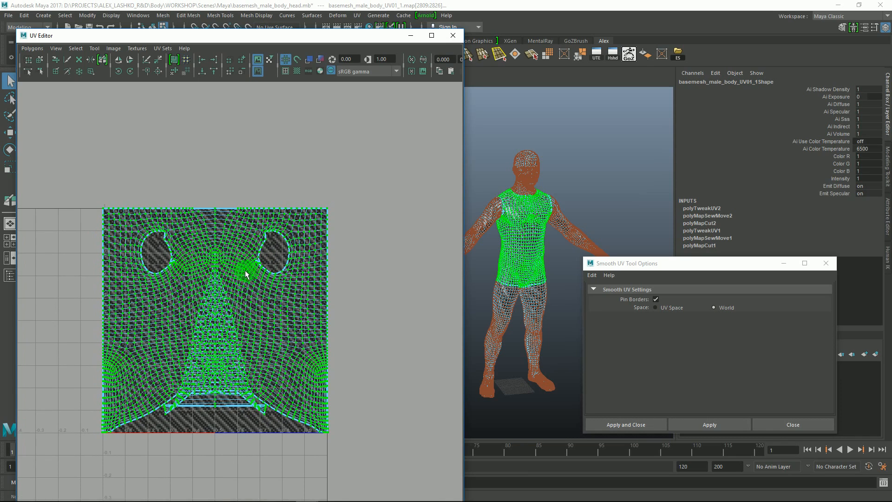
# - Select the torso's central UVs between the armholes down to the crotch and unfold them with the Smooth UV tool
pyautogui.scroll(2, 246, 274)
pyautogui.moveTo(190, 207); pyautogui.dragTo(227, 207, button='right')
pyautogui.click(700, 422)
pyautogui.moveTo(147, 191); pyautogui.dragTo(300, 452)
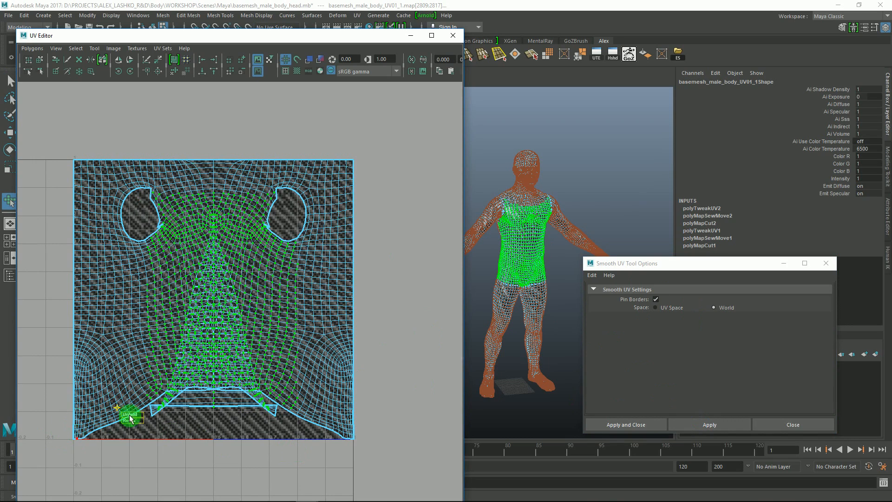
pyautogui.moveTo(137, 417); pyautogui.dragTo(306, 418)
# - Select the upper chest UVs below the neck border and unfold them
pyautogui.keyDown('alt'); pyautogui.moveTo(179, 151); pyautogui.dragTo(175, 238, button='middle'); pyautogui.keyUp('alt')
pyautogui.moveTo(122, 215); pyautogui.dragTo(268, 347)
pyautogui.moveTo(108, 352); pyautogui.dragTo(291, 366)
# - Examine the unfolded torso UVs along the lower border, the belly and the upper chest
pyautogui.keyDown('alt'); pyautogui.moveTo(209, 279); pyautogui.dragTo(219, 366, button='middle'); pyautogui.keyUp('alt')
pyautogui.keyDown('alt'); pyautogui.moveTo(297, 409); pyautogui.dragTo(344, 437, button='right'); pyautogui.keyUp('alt')
pyautogui.keyDown('alt'); pyautogui.moveTo(247, 247); pyautogui.dragTo(260, 117, button='middle'); pyautogui.keyUp('alt')
pyautogui.keyDown('alt'); pyautogui.moveTo(251, 307); pyautogui.dragTo(271, 271, button='middle'); pyautogui.keyUp('alt')
pyautogui.keyDown('alt'); pyautogui.moveTo(263, 261); pyautogui.dragTo(210, 288, button='right'); pyautogui.keyUp('alt')
pyautogui.keyDown('alt'); pyautogui.moveTo(251, 378); pyautogui.dragTo(265, 253, button='middle'); pyautogui.keyUp('alt')
pyautogui.keyDown('alt'); pyautogui.moveTo(260, 288); pyautogui.dragTo(144, 195, button='right'); pyautogui.keyUp('alt')
pyautogui.keyDown('alt'); pyautogui.moveTo(157, 253); pyautogui.dragTo(151, 272, button='middle'); pyautogui.keyUp('alt')
pyautogui.keyDown('alt'); pyautogui.moveTo(209, 230); pyautogui.dragTo(213, 280, button='middle'); pyautogui.keyUp('alt')
pyautogui.keyDown('alt'); pyautogui.moveTo(326, 353); pyautogui.dragTo(419, 409, button='right'); pyautogui.keyUp('alt')
pyautogui.keyDown('alt'); pyautogui.moveTo(247, 247); pyautogui.dragTo(223, 277, button='middle'); pyautogui.keyUp('alt')
# - Select the short row of UVs just below the middle of the torso shell's top border
pyautogui.moveTo(249, 248); pyautogui.dragTo(293, 264)
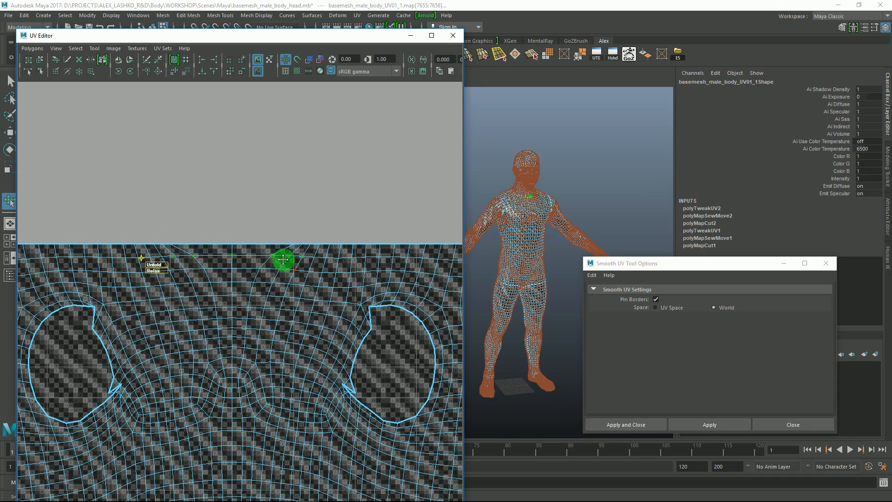
pyautogui.keyDown('alt'); pyautogui.moveTo(283, 259); pyautogui.dragTo(272, 262, button='middle'); pyautogui.keyUp('alt')
pyautogui.keyDown('alt'); pyautogui.moveTo(303, 284); pyautogui.dragTo(283, 261, button='right'); pyautogui.keyUp('alt')
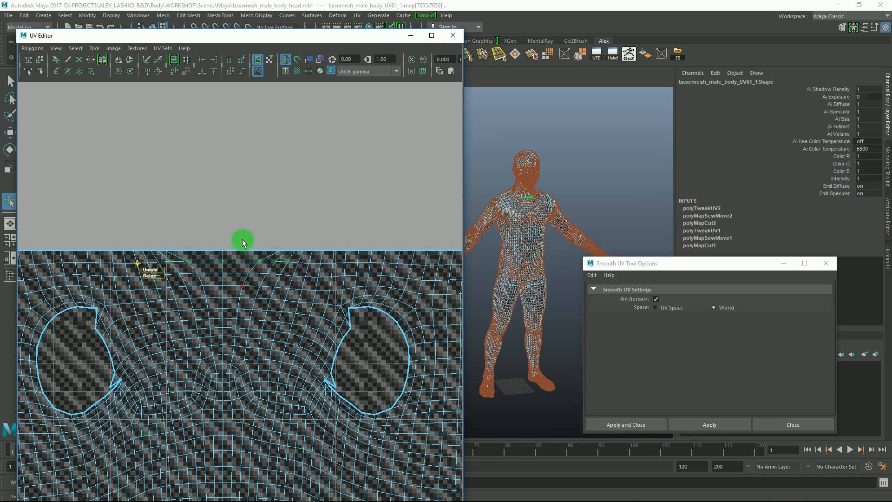
pyautogui.keyDown('alt'); pyautogui.moveTo(210, 267); pyautogui.dragTo(216, 253, button='middle'); pyautogui.keyUp('alt')
pyautogui.keyDown('alt'); pyautogui.moveTo(334, 251); pyautogui.dragTo(297, 233, button='right'); pyautogui.keyUp('alt')
# - Select the upper chest UVs between the armholes and the top border, and turn off Pin Borders for the Smooth UV tool
pyautogui.press('q')
pyautogui.keyDown('alt'); pyautogui.moveTo(303, 245); pyautogui.dragTo(269, 228, button='middle'); pyautogui.keyUp('alt')
pyautogui.keyDown('alt'); pyautogui.moveTo(310, 270); pyautogui.dragTo(292, 260, button='middle'); pyautogui.keyUp('alt')
pyautogui.moveTo(111, 189); pyautogui.dragTo(326, 299)
pyautogui.moveTo(232, 224)
pyautogui.keyDown('alt'); pyautogui.mouseDown(button='middle')
pyautogui.moveTo(227, 247)
pyautogui.moveTo(225, 223)
pyautogui.mouseUp(button='middle'); pyautogui.keyUp('alt')
pyautogui.keyDown('alt'); pyautogui.moveTo(225, 223); pyautogui.dragTo(170, 217, button='right'); pyautogui.keyUp('alt')
pyautogui.keyDown('alt'); pyautogui.moveTo(247, 253); pyautogui.dragTo(229, 214, button='right'); pyautogui.keyUp('alt')
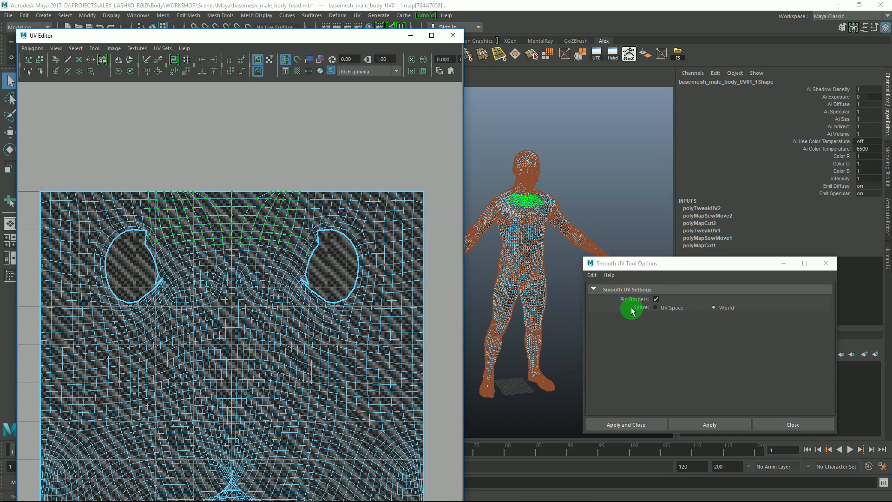
pyautogui.click(656, 300)
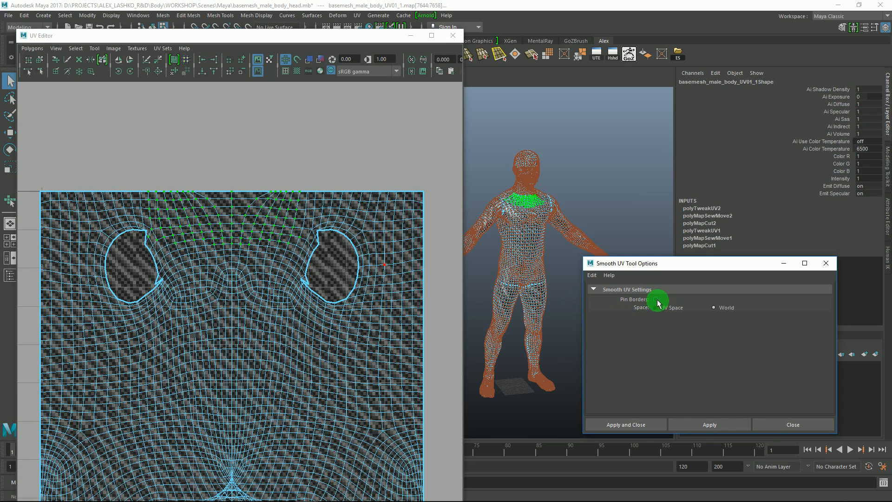
# - Narrow the selection to the band of UVs along the neck's top border and unfold it with unpinned borders
pyautogui.keyDown('alt'); pyautogui.moveTo(247, 223); pyautogui.dragTo(229, 243, button='middle'); pyautogui.keyUp('alt')
pyautogui.moveTo(123, 182); pyautogui.dragTo(307, 244)
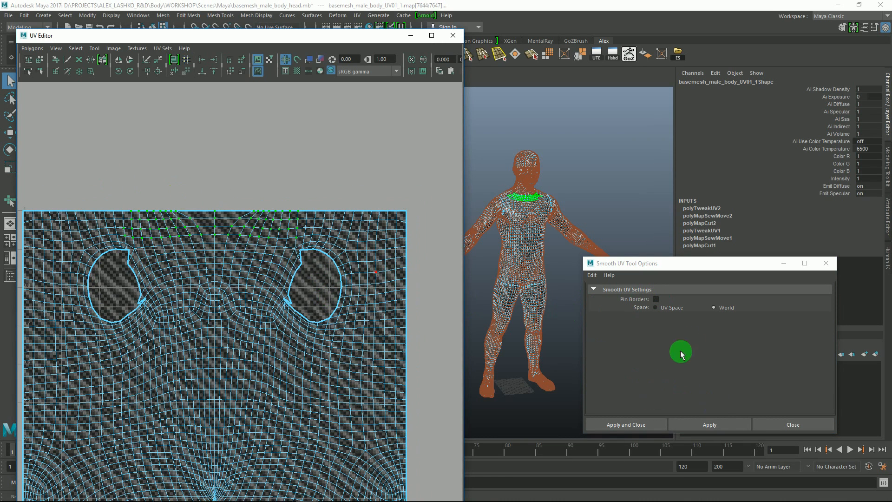
pyautogui.keyDown('alt'); pyautogui.moveTo(232, 267); pyautogui.dragTo(232, 283, button='middle'); pyautogui.keyUp('alt')
pyautogui.click(702, 424)
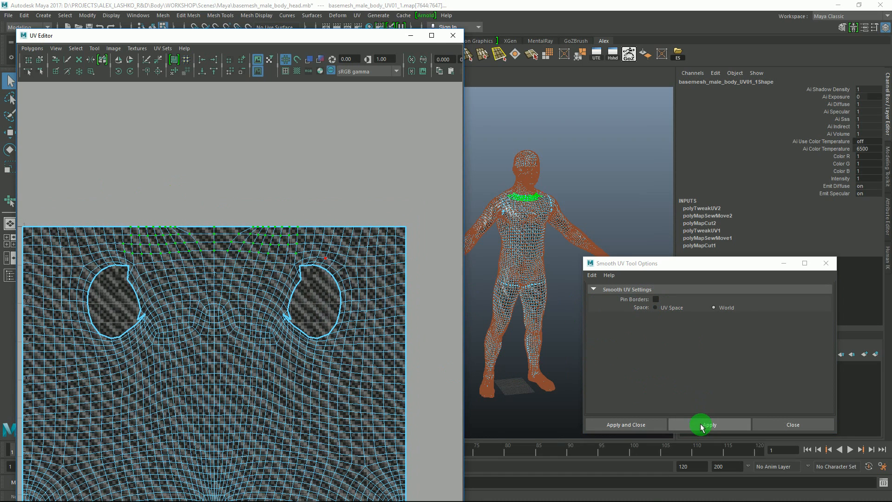
pyautogui.click(110, 259)
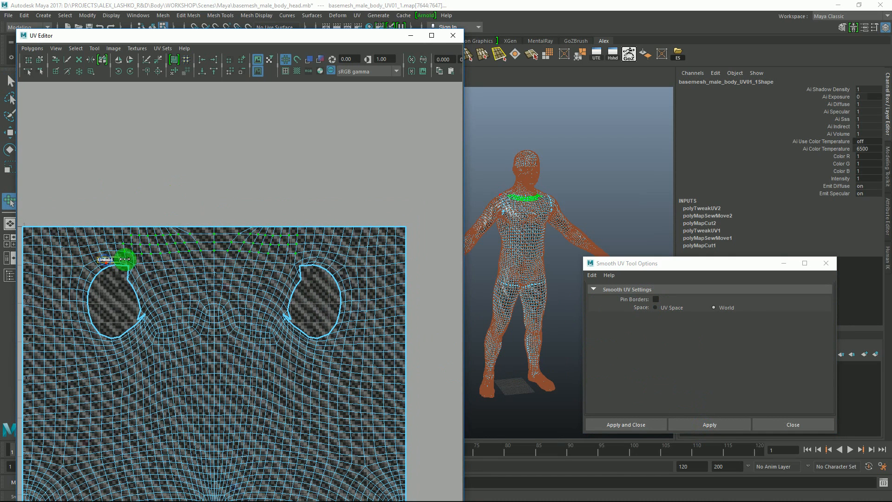
pyautogui.keyDown('alt'); pyautogui.moveTo(195, 267); pyautogui.dragTo(198, 258, button='middle'); pyautogui.keyUp('alt')
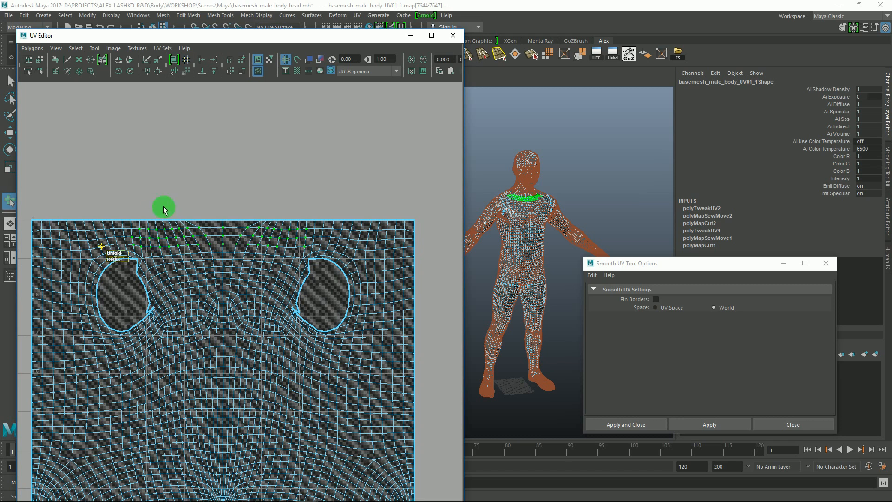
# - Select a narrower, deeper block of UVs at the middle of the top border and unfold it with unpinned borders
pyautogui.press('q')
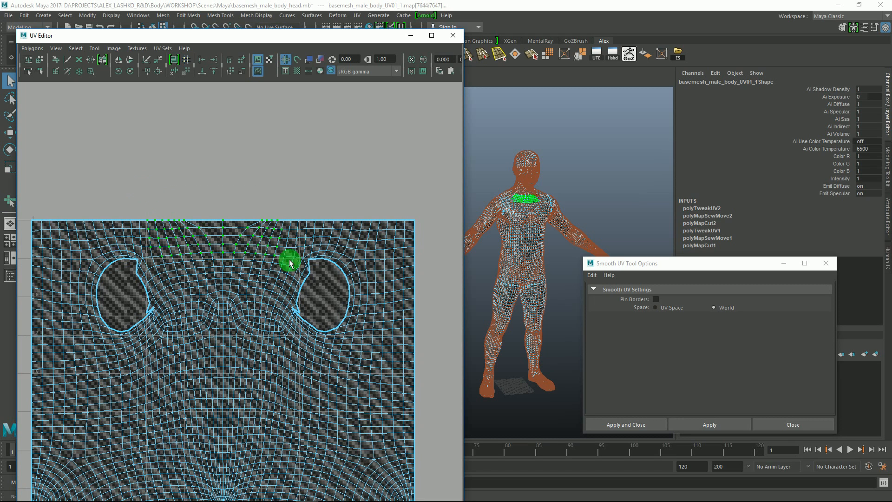
pyautogui.click(710, 424)
pyautogui.moveTo(138, 265); pyautogui.dragTo(161, 261)
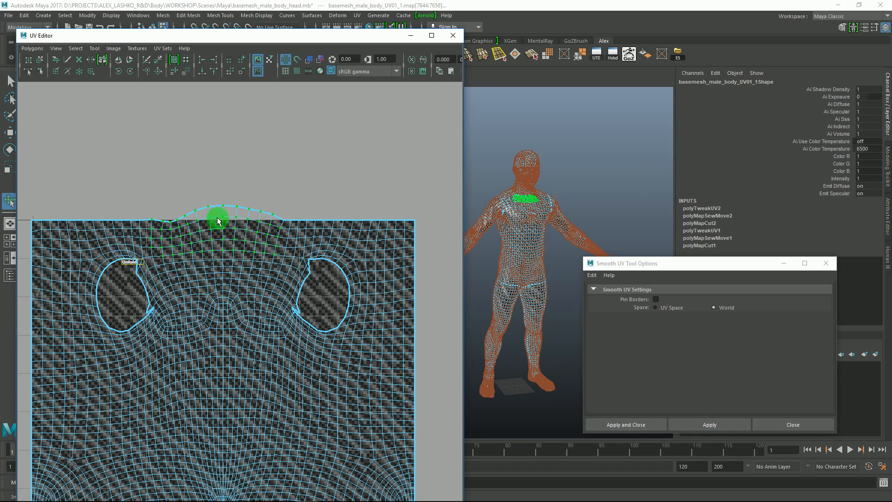
pyautogui.keyDown('alt'); pyautogui.moveTo(217, 218); pyautogui.dragTo(220, 255, button='middle'); pyautogui.keyUp('alt')
pyautogui.keyDown('alt'); pyautogui.moveTo(215, 236); pyautogui.dragTo(265, 272, button='right'); pyautogui.keyUp('alt')
pyautogui.keyDown('alt'); pyautogui.moveTo(220, 236); pyautogui.dragTo(249, 268, button='middle'); pyautogui.keyUp('alt')
pyautogui.press('q')
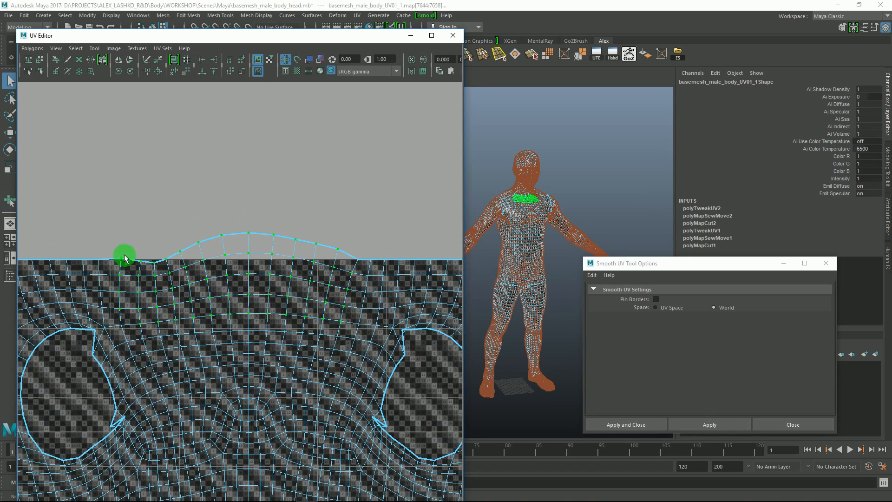
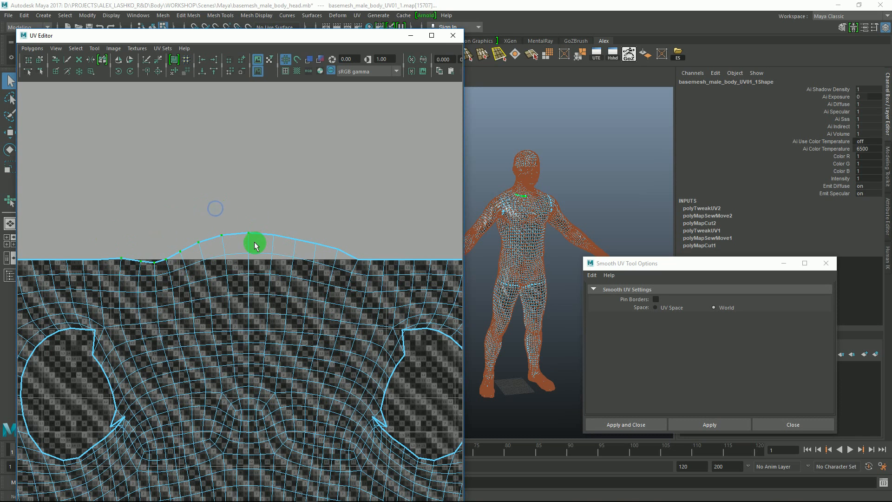
# - Move the selected half of the neck border UVs down onto the tile's upper edge
pyautogui.keyDown('alt'); pyautogui.moveTo(262, 189); pyautogui.dragTo(274, 232, button='middle'); pyautogui.keyUp('alt')
pyautogui.moveTo(199, 131); pyautogui.dragTo(201, 141)
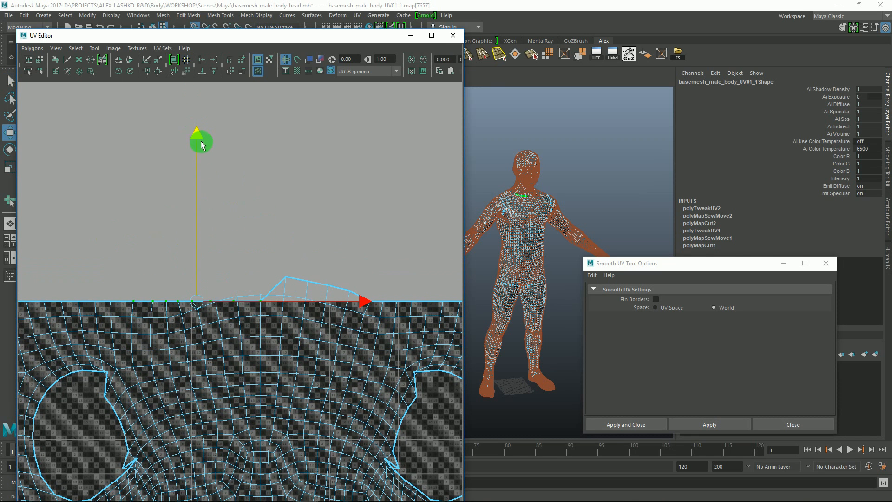
pyautogui.keyDown('alt'); pyautogui.moveTo(231, 281); pyautogui.dragTo(270, 213, button='middle'); pyautogui.keyUp('alt')
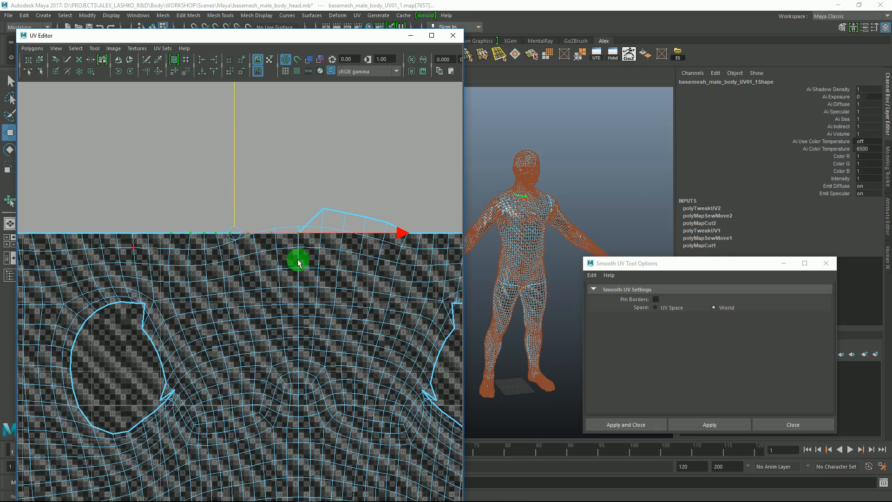
# - Select the pelvis UVs above the middle of the torso shell's lower border and unfold them with unpinned borders
pyautogui.keyDown('alt'); pyautogui.moveTo(285, 299); pyautogui.dragTo(194, 265, button='right'); pyautogui.keyUp('alt')
pyautogui.keyDown('alt'); pyautogui.moveTo(194, 265); pyautogui.dragTo(233, 232, button='middle'); pyautogui.keyUp('alt')
pyautogui.keyDown('alt'); pyautogui.moveTo(233, 232); pyautogui.dragTo(196, 236, button='right'); pyautogui.keyUp('alt')
pyautogui.keyDown('alt'); pyautogui.moveTo(209, 255); pyautogui.dragTo(189, 167, button='middle'); pyautogui.keyUp('alt')
pyautogui.keyDown('alt'); pyautogui.moveTo(209, 283); pyautogui.dragTo(222, 286, button='right'); pyautogui.keyUp('alt')
pyautogui.moveTo(147, 301); pyautogui.dragTo(326, 404)
pyautogui.click(687, 425)
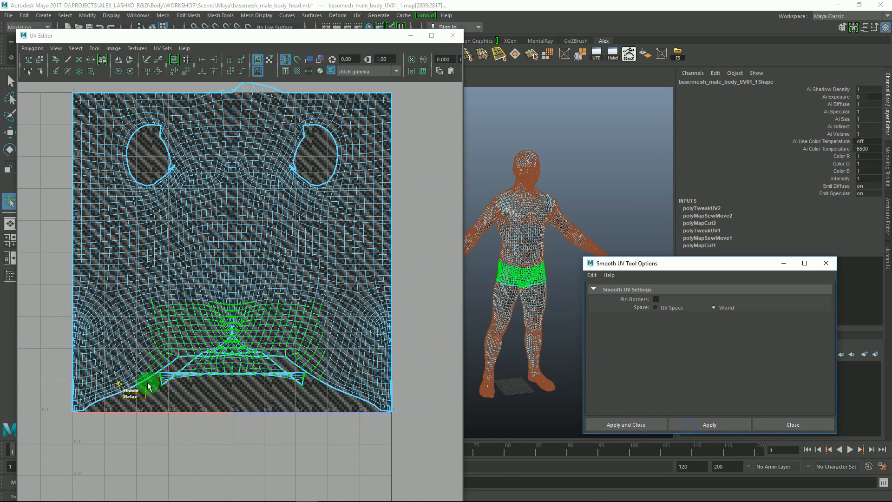
pyautogui.moveTo(143, 392); pyautogui.dragTo(329, 389)
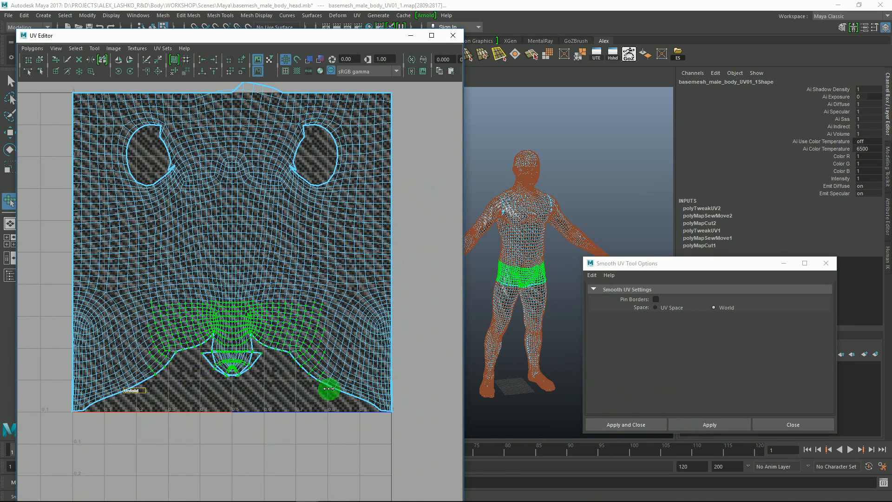
pyautogui.scroll(5, 264, 318)
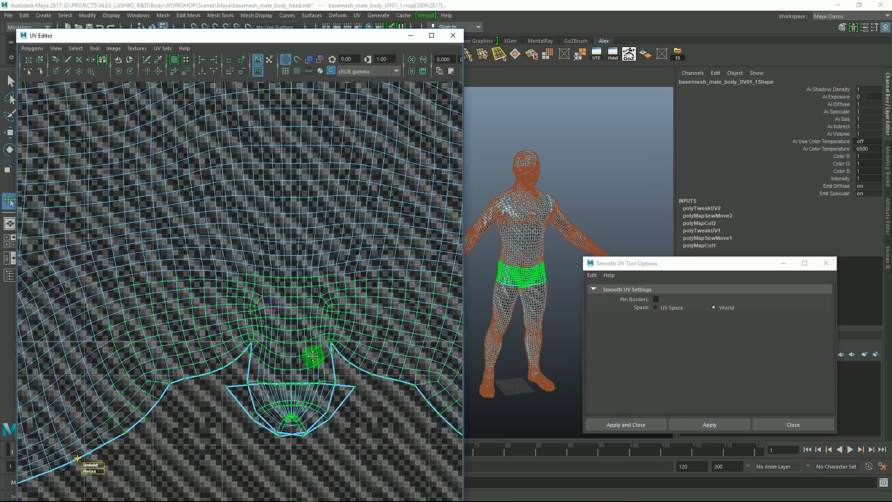
# - Narrow the selection to the overlapping crotch flap UVs and try unfolding them with unpinned borders
pyautogui.moveTo(335, 438); pyautogui.dragTo(335, 436)
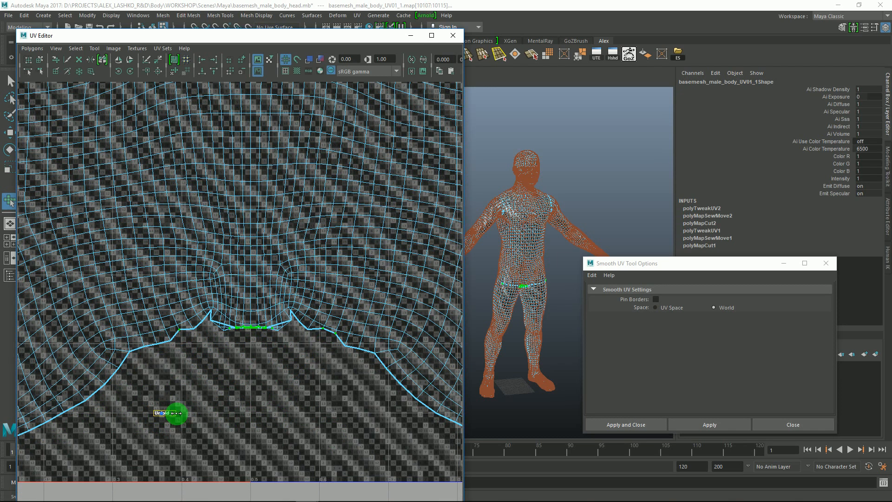
pyautogui.press('q')
pyautogui.keyDown('alt'); pyautogui.moveTo(276, 290); pyautogui.dragTo(305, 339, button='right'); pyautogui.keyUp('alt')
pyautogui.keyDown('alt'); pyautogui.moveTo(304, 339); pyautogui.dragTo(286, 309, button='middle'); pyautogui.keyUp('alt')
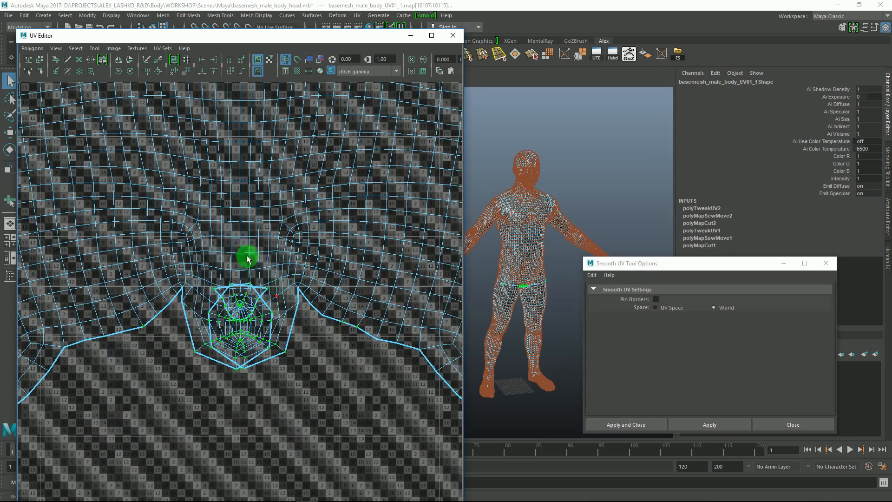
# - Select the row of edges across the base of the crotch flap and cut the UVs along it
pyautogui.scroll(-6, 247, 260)
pyautogui.keyDown('alt'); pyautogui.moveTo(202, 218); pyautogui.dragTo(197, 177, button='middle'); pyautogui.keyUp('alt')
pyautogui.keyDown('alt'); pyautogui.moveTo(262, 348); pyautogui.dragTo(232, 327, button='right'); pyautogui.keyUp('alt')
pyautogui.keyDown('alt'); pyautogui.moveTo(205, 282); pyautogui.dragTo(206, 248, button='middle'); pyautogui.keyUp('alt')
pyautogui.keyDown('alt'); pyautogui.moveTo(206, 247); pyautogui.dragTo(255, 381, button='right'); pyautogui.keyUp('alt')
pyautogui.moveTo(166, 296); pyautogui.dragTo(167, 275, button='right')
pyautogui.click(170, 315)
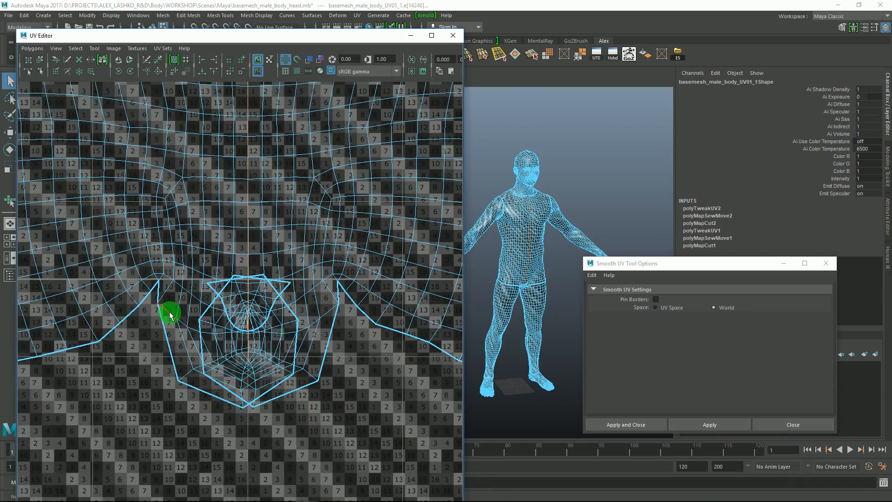
pyautogui.keyDown('alt'); pyautogui.moveTo(125, 109); pyautogui.dragTo(103, 101, button='middle'); pyautogui.keyUp('alt')
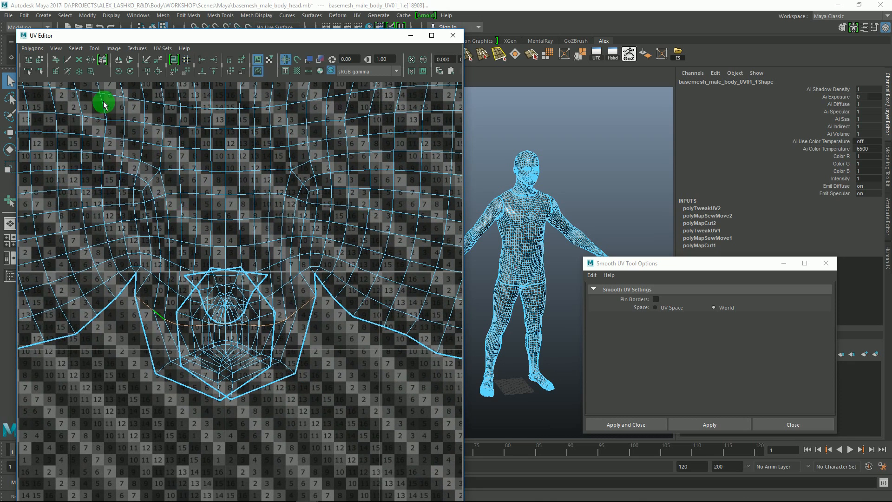
pyautogui.moveTo(36, 49); pyautogui.dragTo(46, 354)
pyautogui.click(46, 334)
# - Select the whole cut-off crotch shell in UV mode and move it down, clear of the torso's lower border
pyautogui.keyDown('alt'); pyautogui.moveTo(273, 338); pyautogui.dragTo(277, 326, button='middle'); pyautogui.keyUp('alt')
pyautogui.moveTo(263, 332); pyautogui.dragTo(269, 331, button='right')
pyautogui.moveTo(202, 367); pyautogui.dragTo(244, 392)
pyautogui.keyDown('ctrl'); pyautogui.moveTo(230, 384); pyautogui.dragTo(249, 372, button='right'); pyautogui.keyUp('ctrl')
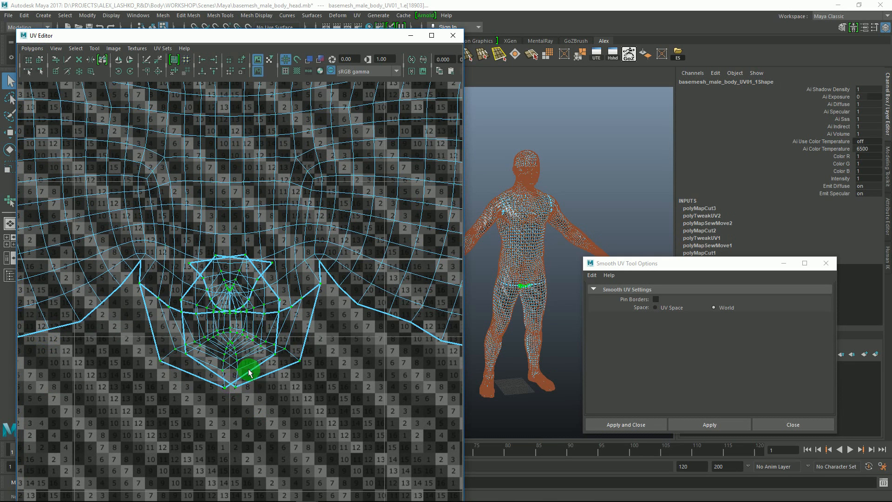
pyautogui.scroll(-1, 226, 320)
pyautogui.moveTo(234, 382)
pyautogui.mouseDown()
pyautogui.moveTo(303, 313)
pyautogui.moveTo(377, 308)
pyautogui.mouseUp()
# - Unfold the separated crotch shell with unpinned borders using the Smooth UV tool
pyautogui.click(668, 417)
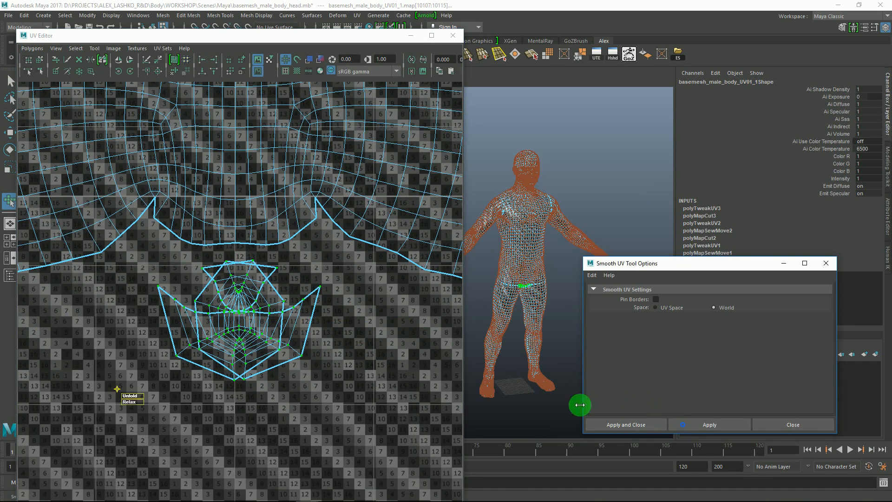
pyautogui.moveTo(126, 392); pyautogui.dragTo(522, 422)
pyautogui.keyDown('alt'); pyautogui.moveTo(284, 322); pyautogui.dragTo(258, 317, button='middle'); pyautogui.keyUp('alt')
pyautogui.press('q')
pyautogui.keyDown('alt'); pyautogui.moveTo(248, 310); pyautogui.dragTo(191, 304, button='right'); pyautogui.keyUp('alt')
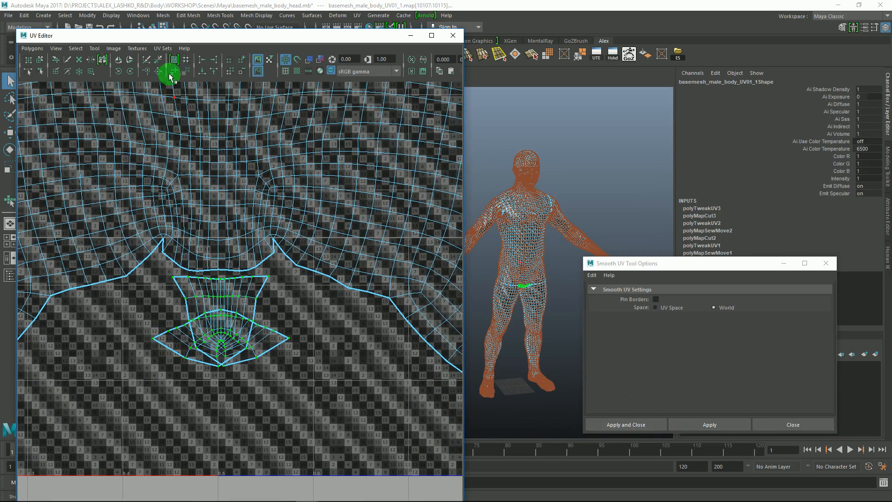
# - Open out and scale the crotch shell, and position it directly below the middle of the torso shell's lower border
pyautogui.moveTo(172, 75)
pyautogui.keyDown('alt'); pyautogui.mouseDown(button='right')
pyautogui.moveTo(213, 203)
pyautogui.moveTo(329, 345)
pyautogui.moveTo(225, 253)
pyautogui.moveTo(237, 284)
pyautogui.mouseUp(button='right'); pyautogui.keyUp('alt')
pyautogui.press('r')
pyautogui.moveTo(182, 259); pyautogui.dragTo(72, 208)
pyautogui.moveTo(203, 264); pyautogui.dragTo(194, 393)
pyautogui.press('w')
pyautogui.moveTo(243, 423); pyautogui.dragTo(249, 430)
pyautogui.keyDown('alt'); pyautogui.moveTo(232, 381); pyautogui.dragTo(287, 443, button='right'); pyautogui.keyUp('alt')
pyautogui.scroll(5, 288, 443)
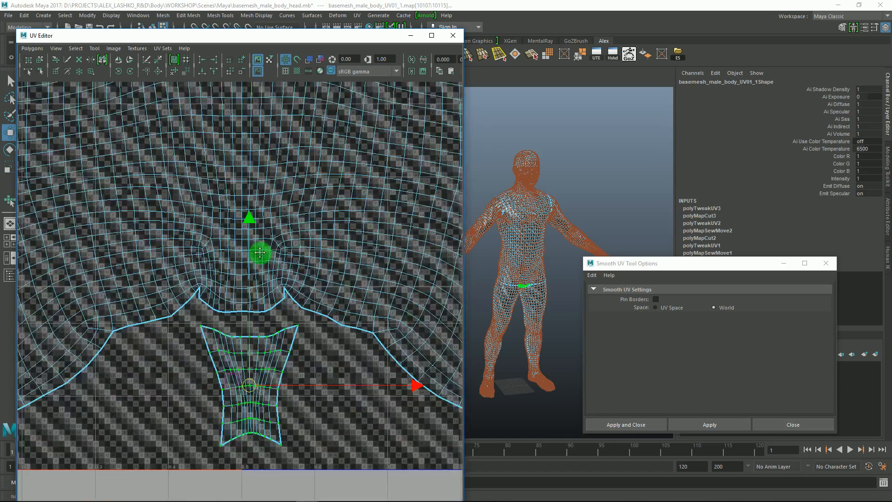
# - Select the border edges along the crotch shell's upper side and move and sew them to the torso shell
pyautogui.moveTo(169, 316); pyautogui.dragTo(171, 299, button='right')
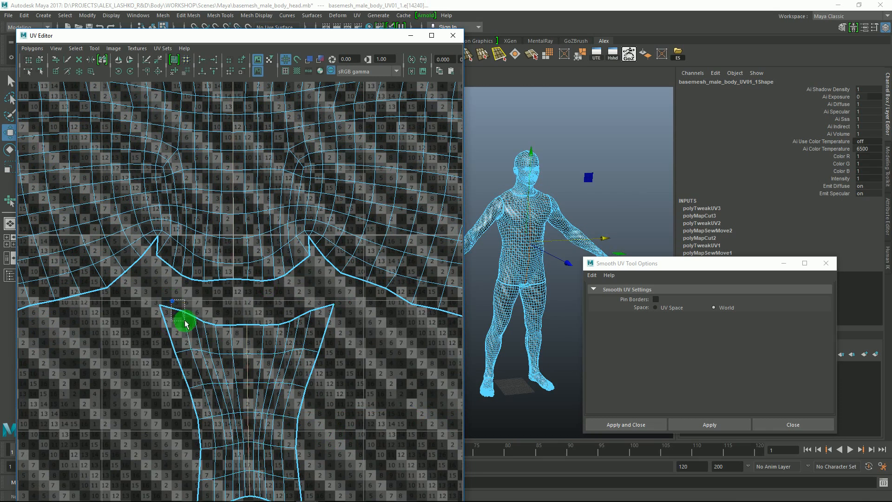
pyautogui.moveTo(185, 321); pyautogui.dragTo(189, 321)
pyautogui.scroll(4, 203, 325)
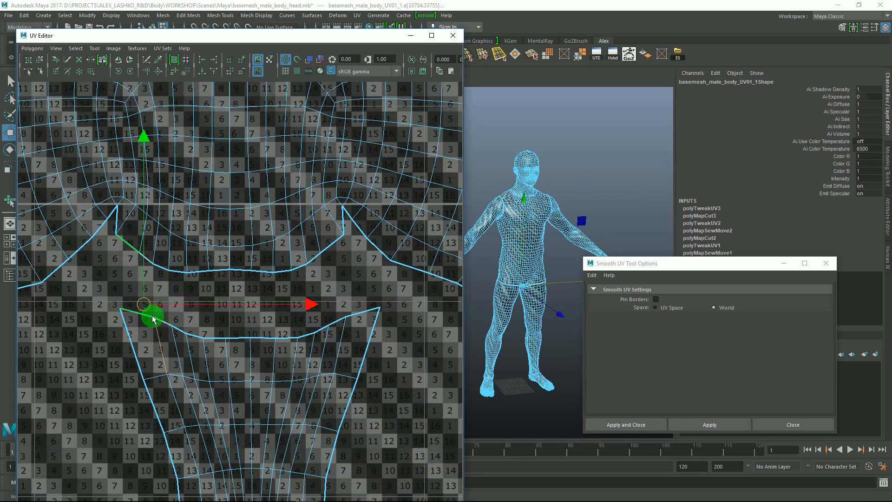
pyautogui.press('q')
pyautogui.moveTo(141, 304); pyautogui.dragTo(353, 340)
pyautogui.keyDown('alt'); pyautogui.moveTo(325, 326); pyautogui.dragTo(214, 248, button='right'); pyautogui.keyUp('alt')
pyautogui.click(32, 47)
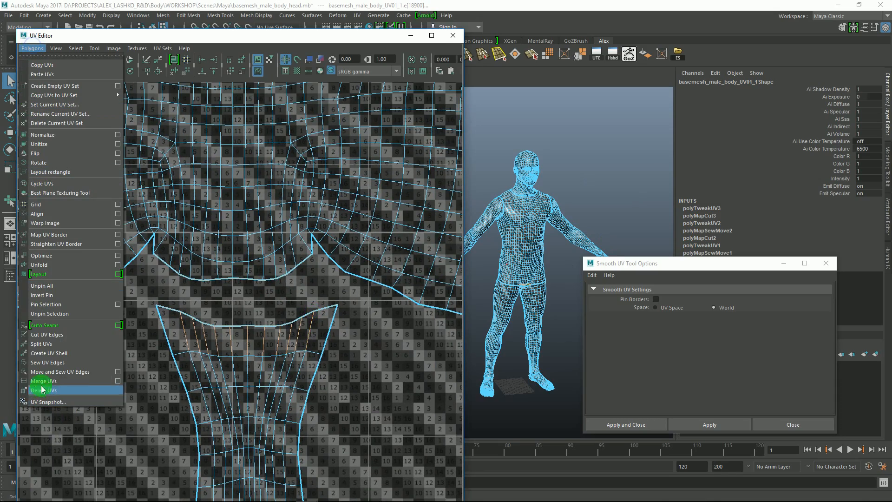
pyautogui.click(50, 372)
pyautogui.keyDown('alt'); pyautogui.moveTo(355, 349); pyautogui.dragTo(218, 209, button='right'); pyautogui.keyUp('alt')
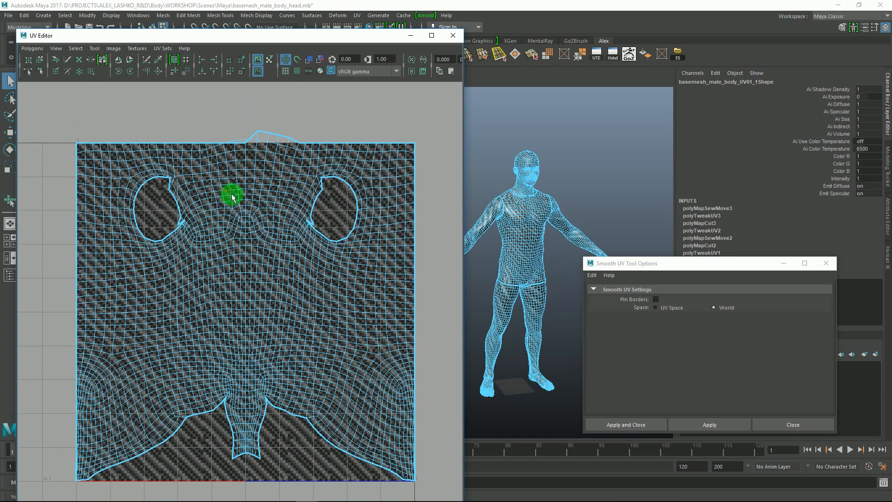
# - Select all UVs of the torso shell and set its vertical centre edge as the seam for the Symmetrize UV tool
pyautogui.keyDown('alt'); pyautogui.moveTo(223, 205); pyautogui.dragTo(229, 196, button='middle'); pyautogui.keyUp('alt')
pyautogui.keyDown('alt'); pyautogui.moveTo(269, 260); pyautogui.dragTo(233, 215, button='right'); pyautogui.keyUp('alt')
pyautogui.moveTo(71, 116); pyautogui.dragTo(447, 499)
pyautogui.click(134, 66)
pyautogui.click(105, 61)
pyautogui.keyDown('alt'); pyautogui.moveTo(219, 165); pyautogui.dragTo(379, 350, button='right'); pyautogui.keyUp('alt')
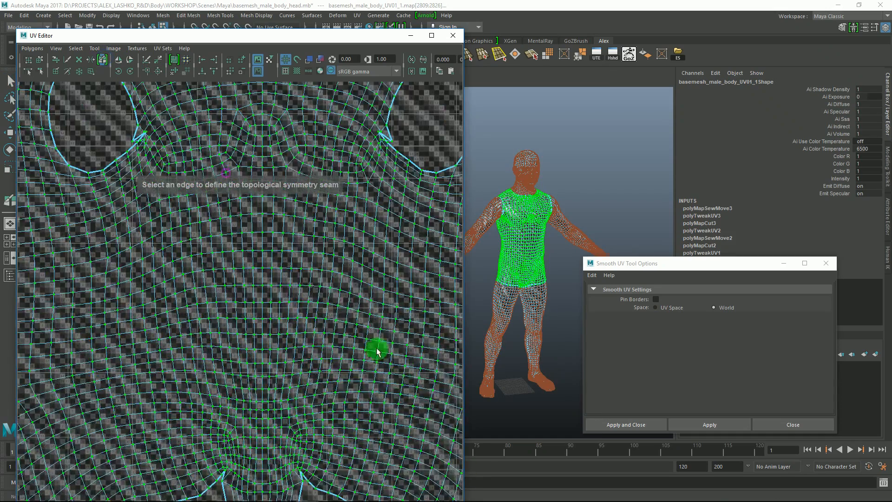
pyautogui.keyDown('alt'); pyautogui.moveTo(302, 204); pyautogui.dragTo(259, 371, button='middle'); pyautogui.keyUp('alt')
pyautogui.click(222, 214)
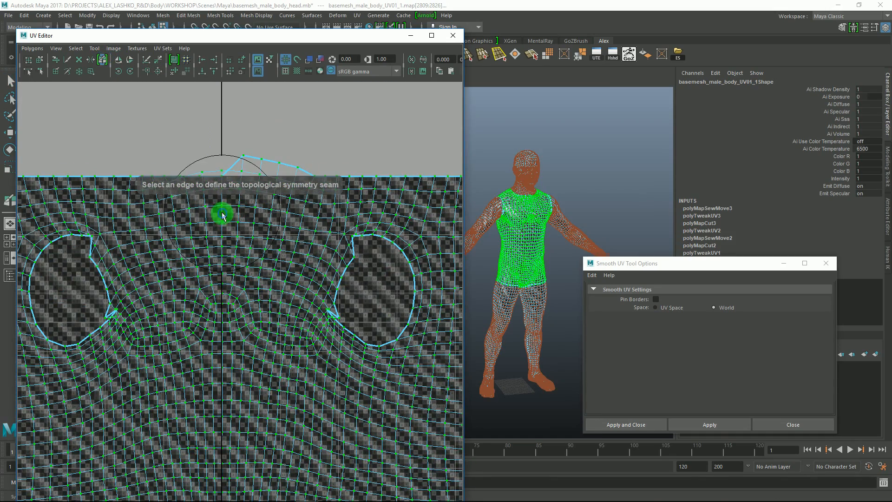
# - Brush symmetry over the uneven half of the neck border and down that side of the torso to the crotch
pyautogui.keyDown('alt'); pyautogui.moveTo(221, 211); pyautogui.dragTo(267, 183, button='middle'); pyautogui.keyUp('alt')
pyautogui.keyDown('alt'); pyautogui.moveTo(319, 168); pyautogui.dragTo(333, 176, button='right'); pyautogui.keyUp('alt')
pyautogui.keyDown('alt'); pyautogui.moveTo(333, 176); pyautogui.dragTo(301, 195, button='middle'); pyautogui.keyUp('alt')
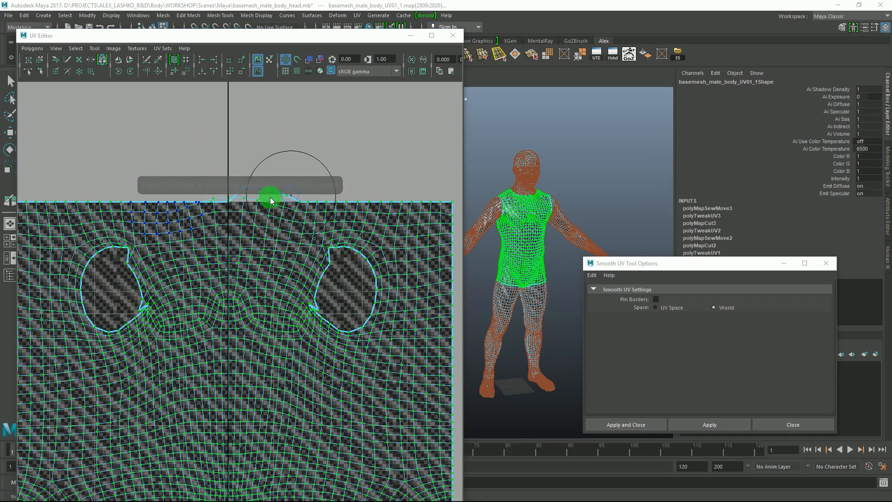
pyautogui.moveTo(255, 197)
pyautogui.mouseDown()
pyautogui.moveTo(294, 215)
pyautogui.moveTo(276, 211)
pyautogui.mouseUp()
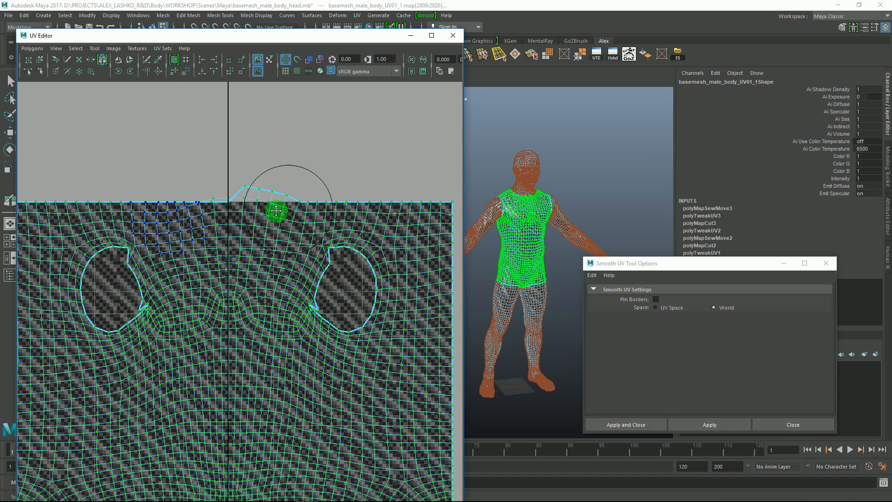
pyautogui.keyDown('alt'); pyautogui.moveTo(276, 211); pyautogui.dragTo(262, 210, button='middle'); pyautogui.keyUp('alt')
pyautogui.moveTo(267, 205); pyautogui.dragTo(242, 209)
pyautogui.moveTo(298, 218)
pyautogui.mouseDown()
pyautogui.moveTo(380, 265)
pyautogui.moveTo(305, 325)
pyautogui.moveTo(285, 197)
pyautogui.mouseUp()
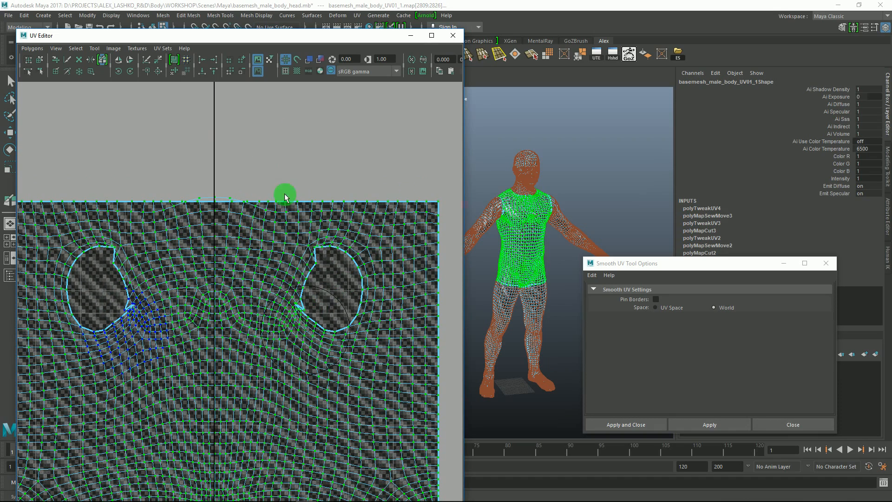
pyautogui.keyDown('alt'); pyautogui.moveTo(281, 121); pyautogui.dragTo(282, 101, button='middle'); pyautogui.keyUp('alt')
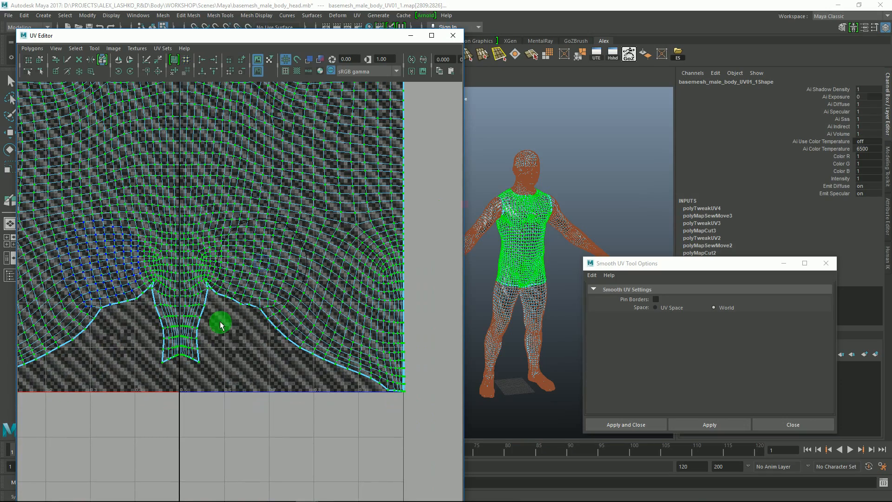
pyautogui.press('q')
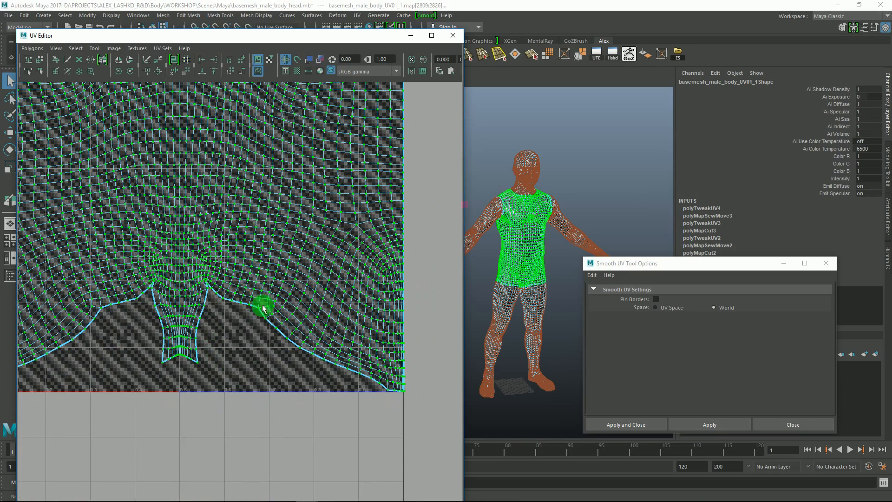
# - Turn on Pin Borders for the Smooth UV tool, select the upper chest UVs between the armholes and smooth them
pyautogui.keyDown('alt'); pyautogui.moveTo(241, 117); pyautogui.dragTo(260, 321, button='middle'); pyautogui.keyUp('alt')
pyautogui.keyDown('alt'); pyautogui.moveTo(272, 241); pyautogui.dragTo(278, 249, button='middle'); pyautogui.keyUp('alt')
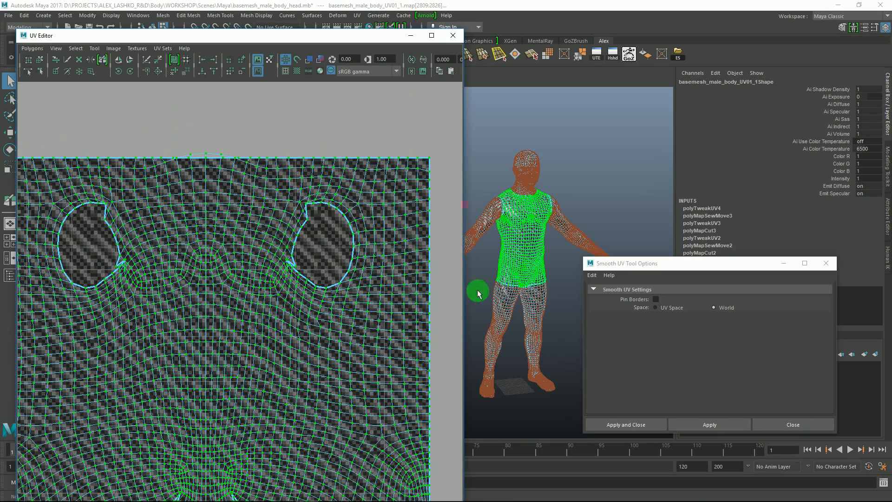
pyautogui.click(656, 300)
pyautogui.click(703, 423)
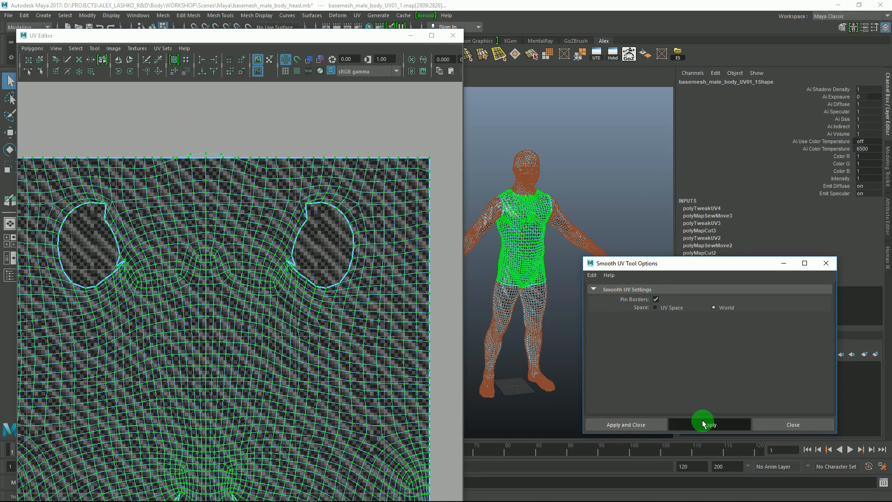
pyautogui.keyDown('alt'); pyautogui.moveTo(246, 222); pyautogui.dragTo(243, 235, button='middle'); pyautogui.keyUp('alt')
pyautogui.press('q')
pyautogui.moveTo(103, 134); pyautogui.dragTo(294, 265)
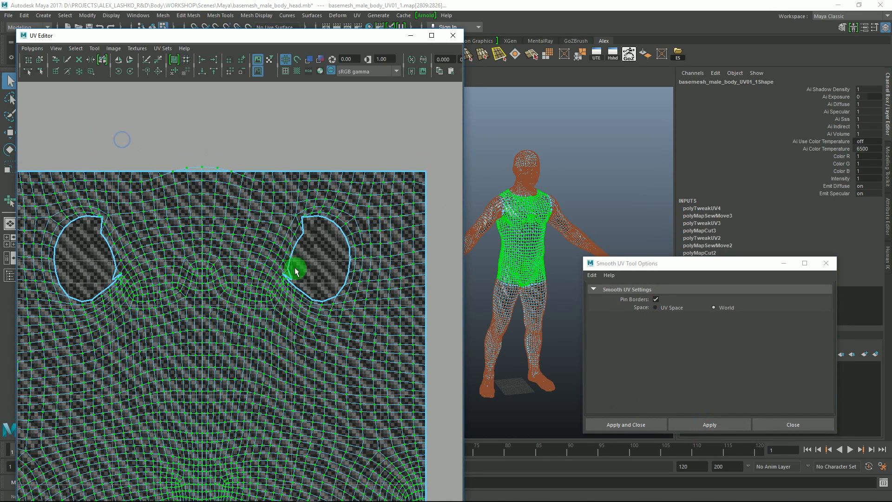
pyautogui.click(683, 421)
pyautogui.moveTo(91, 269); pyautogui.dragTo(130, 274)
# - Select the ring of UVs around the right-hand armhole and turn off Pin Borders for the Smooth UV tool
pyautogui.keyDown('alt'); pyautogui.moveTo(155, 273); pyautogui.dragTo(180, 251, button='middle'); pyautogui.keyUp('alt')
pyautogui.keyDown('alt'); pyautogui.moveTo(242, 263); pyautogui.dragTo(199, 276, button='middle'); pyautogui.keyUp('alt')
pyautogui.keyDown('alt'); pyautogui.moveTo(235, 267); pyautogui.dragTo(254, 263, button='right'); pyautogui.keyUp('alt')
pyautogui.keyDown('alt'); pyautogui.moveTo(293, 258); pyautogui.dragTo(316, 259, button='middle'); pyautogui.keyUp('alt')
pyautogui.moveTo(282, 189); pyautogui.dragTo(399, 342)
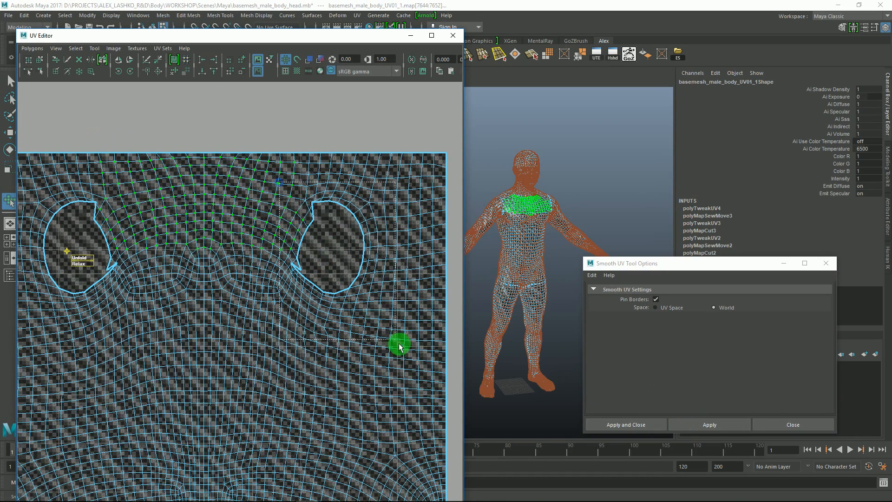
pyautogui.click(656, 299)
pyautogui.click(708, 425)
pyautogui.click(251, 300)
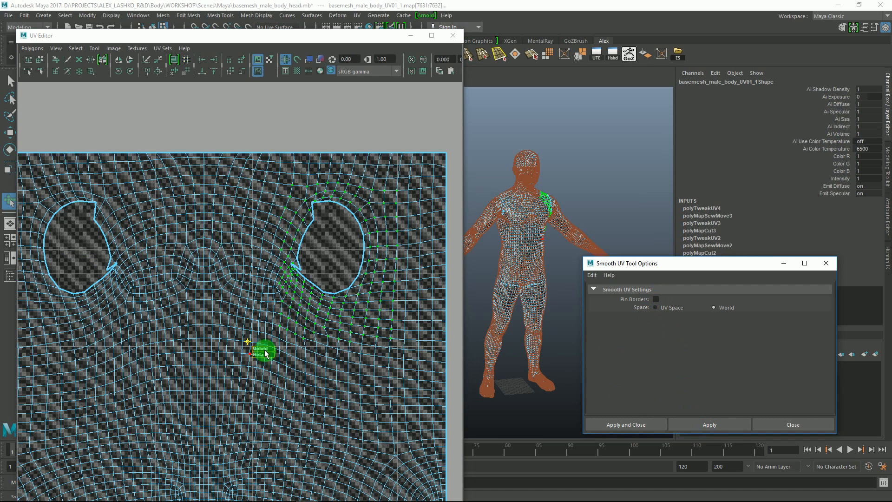
pyautogui.moveTo(271, 168); pyautogui.dragTo(394, 338)
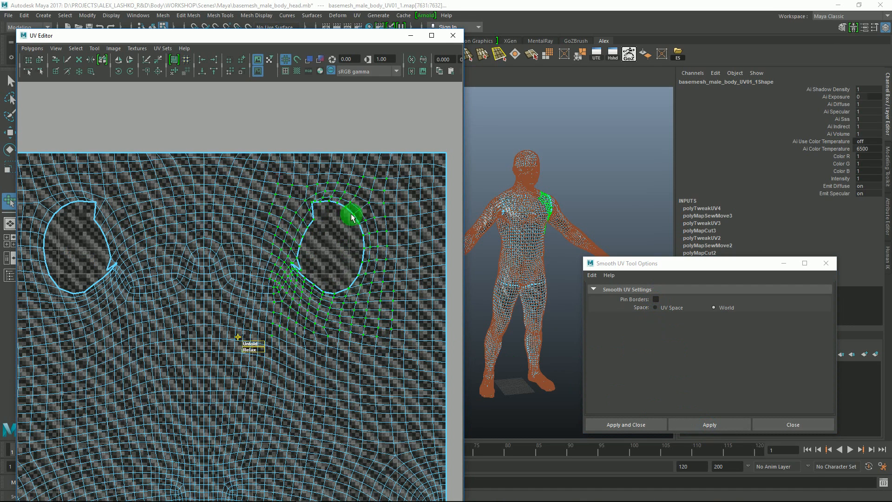
# - Try smoothing the right-hand armhole, undo it, and unfold the surrounding UVs with unpinned borders instead
pyautogui.moveTo(252, 347); pyautogui.dragTo(271, 350)
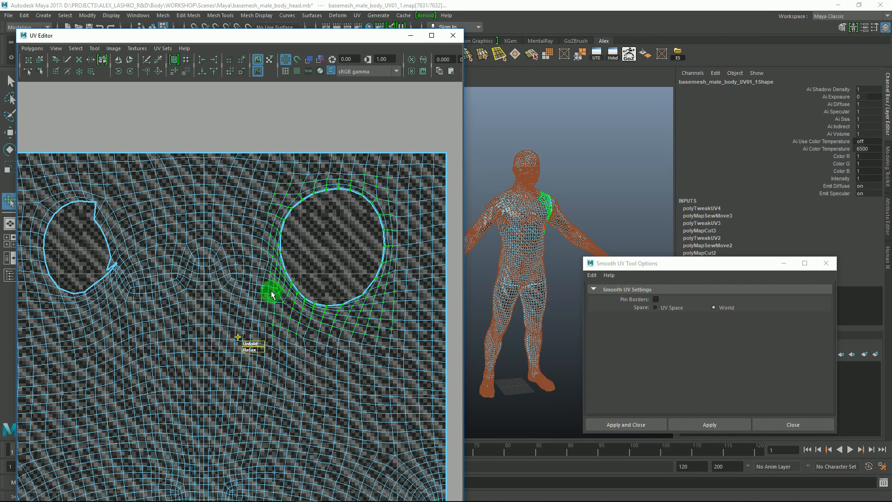
pyautogui.hotkey('ctrl', 'z')
pyautogui.scroll(4, 281, 295)
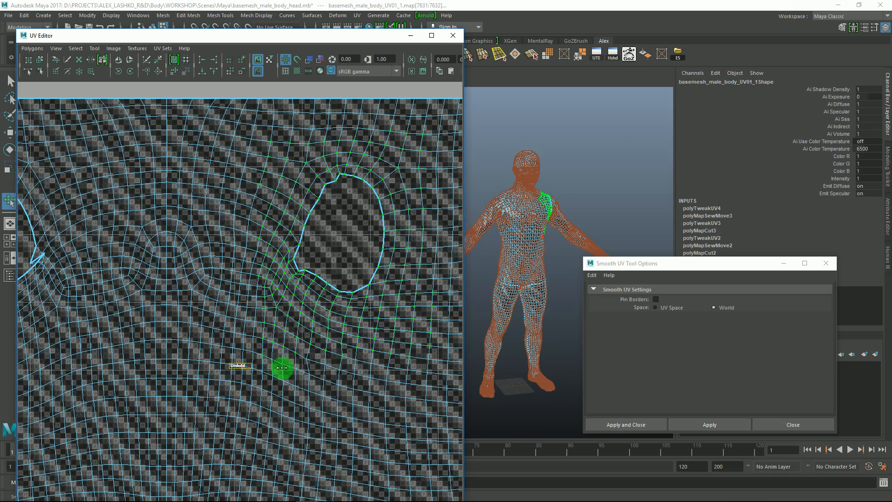
pyautogui.scroll(-5, 325, 223)
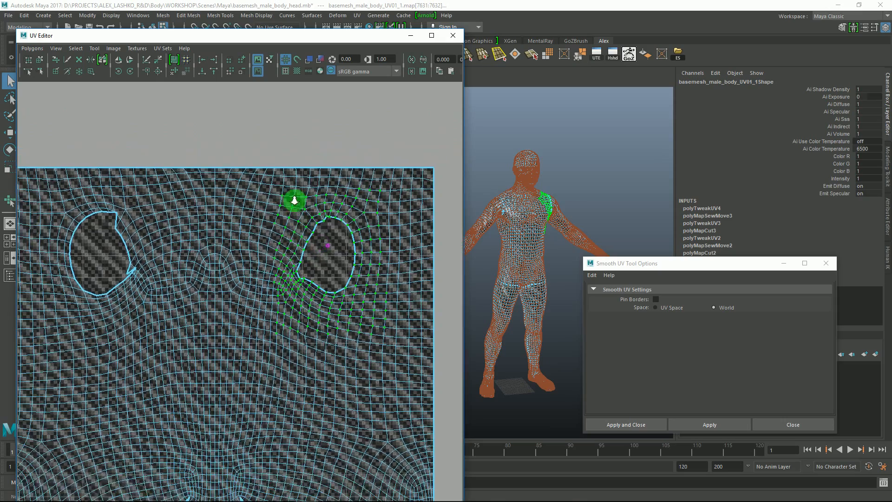
pyautogui.keyDown('alt'); pyautogui.moveTo(295, 200); pyautogui.dragTo(289, 195, button='right'); pyautogui.keyUp('alt')
pyautogui.keyDown('alt'); pyautogui.moveTo(287, 238); pyautogui.dragTo(259, 257, button='middle'); pyautogui.keyUp('alt')
pyautogui.keyDown('alt'); pyautogui.moveTo(259, 257); pyautogui.dragTo(403, 437, button='right'); pyautogui.keyUp('alt')
pyautogui.keyDown('alt'); pyautogui.moveTo(307, 295); pyautogui.dragTo(237, 301, button='middle'); pyautogui.keyUp('alt')
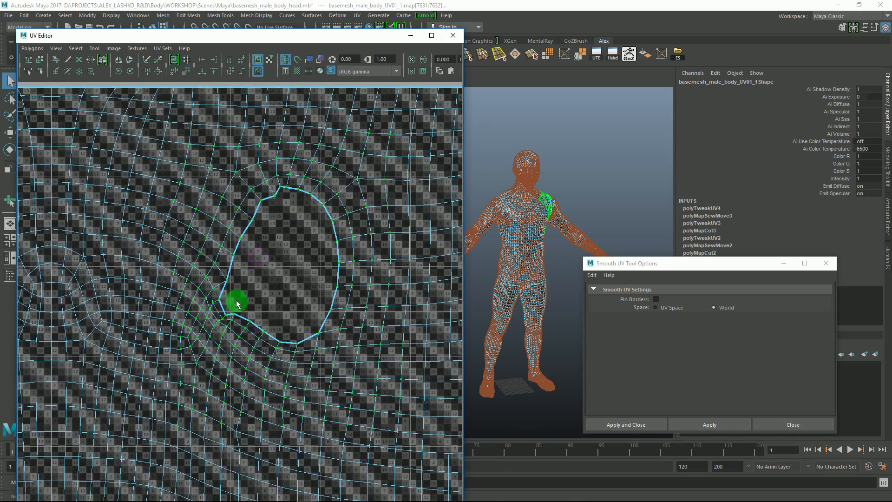
# - Move the border UVs at the lower inner corner and upper notch of the right-hand armhole to round its outline
pyautogui.click(220, 298)
pyautogui.press('w')
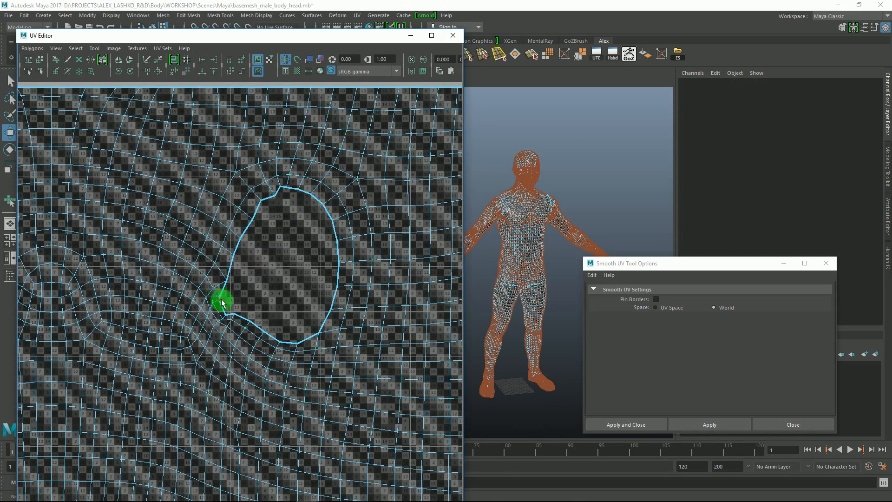
pyautogui.click(221, 301)
pyautogui.keyDown('alt'); pyautogui.moveTo(241, 304); pyautogui.dragTo(299, 375, button='right'); pyautogui.keyUp('alt')
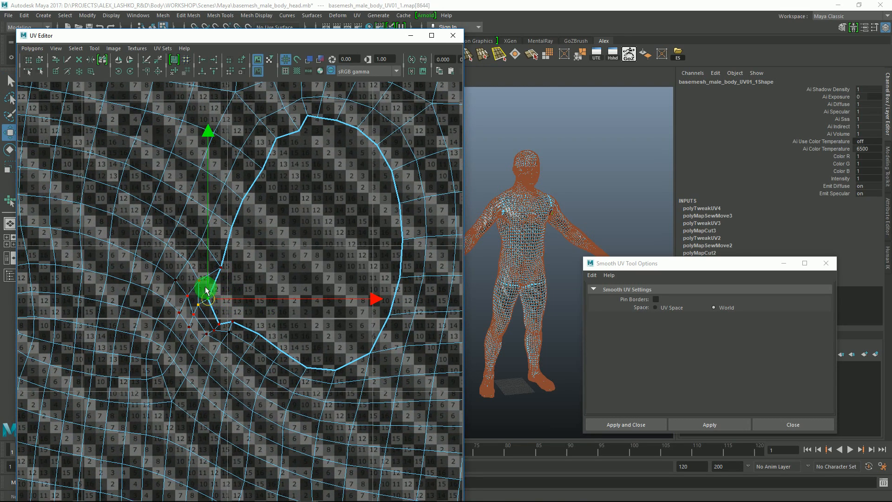
pyautogui.moveTo(221, 293); pyautogui.dragTo(223, 285)
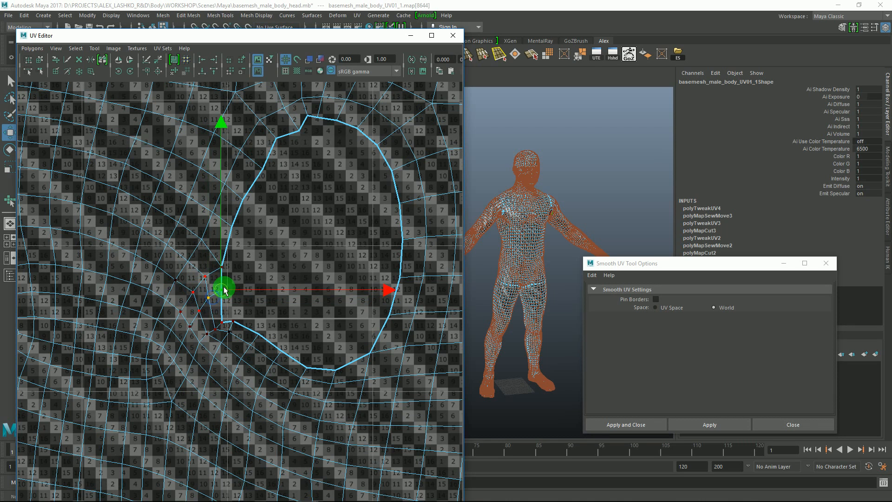
pyautogui.click(223, 324)
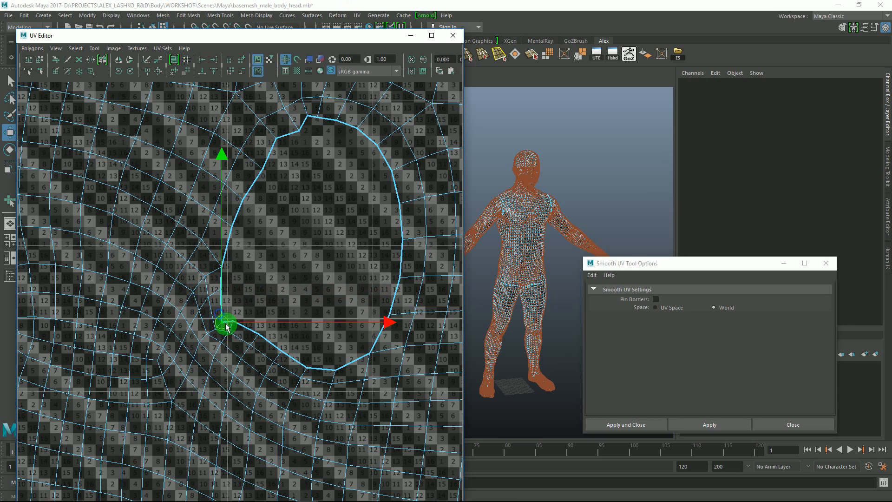
pyautogui.click(222, 321)
pyautogui.moveTo(225, 309); pyautogui.dragTo(229, 310)
pyautogui.keyDown('alt'); pyautogui.moveTo(302, 144); pyautogui.dragTo(274, 204, button='middle'); pyautogui.keyUp('alt')
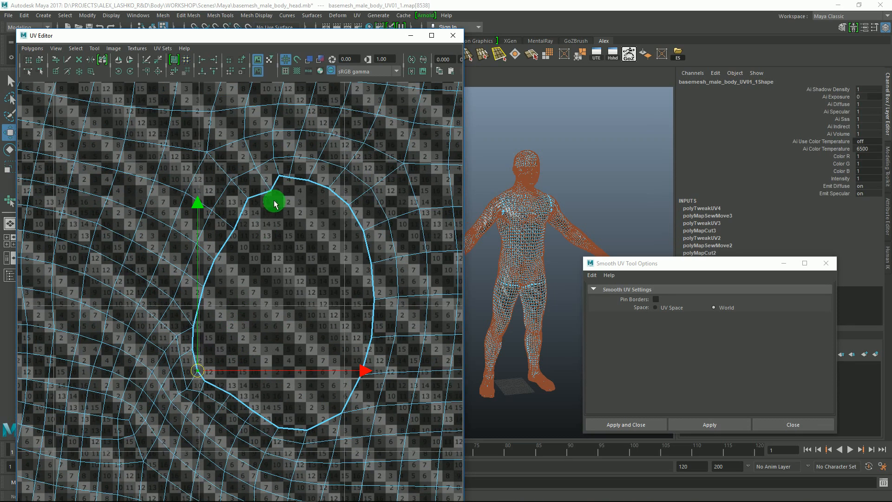
pyautogui.click(267, 191)
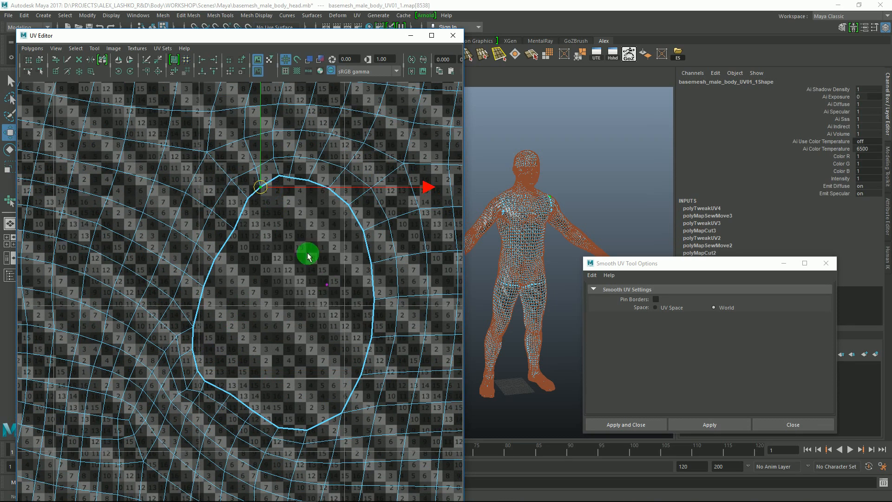
# - Examine the checker pattern around the shoulder seam on the model and both armholes in the torso UV layout
pyautogui.scroll(-3, 339, 251)
pyautogui.keyDown('alt'); pyautogui.moveTo(353, 246); pyautogui.dragTo(338, 255, button='middle'); pyautogui.keyUp('alt')
pyautogui.press('f')
pyautogui.keyDown('alt'); pyautogui.moveTo(587, 199); pyautogui.dragTo(497, 179, button='right'); pyautogui.keyUp('alt')
pyautogui.keyDown('alt'); pyautogui.moveTo(498, 180); pyautogui.dragTo(633, 159); pyautogui.keyUp('alt')
pyautogui.keyDown('alt'); pyautogui.moveTo(570, 174); pyautogui.dragTo(555, 188); pyautogui.keyUp('alt')
pyautogui.keyDown('alt'); pyautogui.moveTo(300, 270); pyautogui.dragTo(245, 236, button='right'); pyautogui.keyUp('alt')
pyautogui.keyDown('alt'); pyautogui.moveTo(253, 258); pyautogui.dragTo(283, 258, button='middle'); pyautogui.keyUp('alt')
pyautogui.keyDown('alt'); pyautogui.moveTo(307, 291); pyautogui.dragTo(237, 233, button='right'); pyautogui.keyUp('alt')
pyautogui.keyDown('alt'); pyautogui.moveTo(264, 284); pyautogui.dragTo(336, 271, button='middle'); pyautogui.keyUp('alt')
pyautogui.keyDown('alt'); pyautogui.moveTo(335, 271); pyautogui.dragTo(269, 265, button='right'); pyautogui.keyUp('alt')
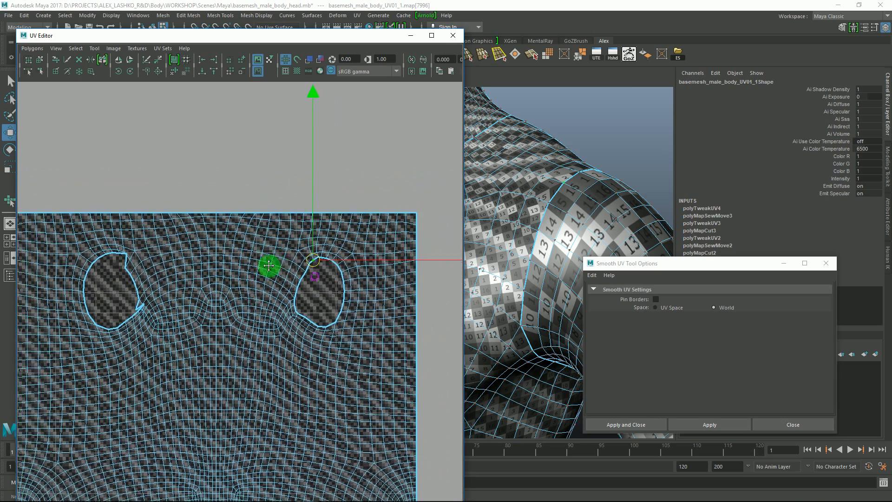
# - Turn on Pin Borders for the Smooth UV tool, reselect the UVs around the right-hand armhole and unfold them
pyautogui.keyDown('alt'); pyautogui.moveTo(288, 268); pyautogui.dragTo(260, 268, button='middle'); pyautogui.keyUp('alt')
pyautogui.moveTo(227, 242); pyautogui.dragTo(338, 369)
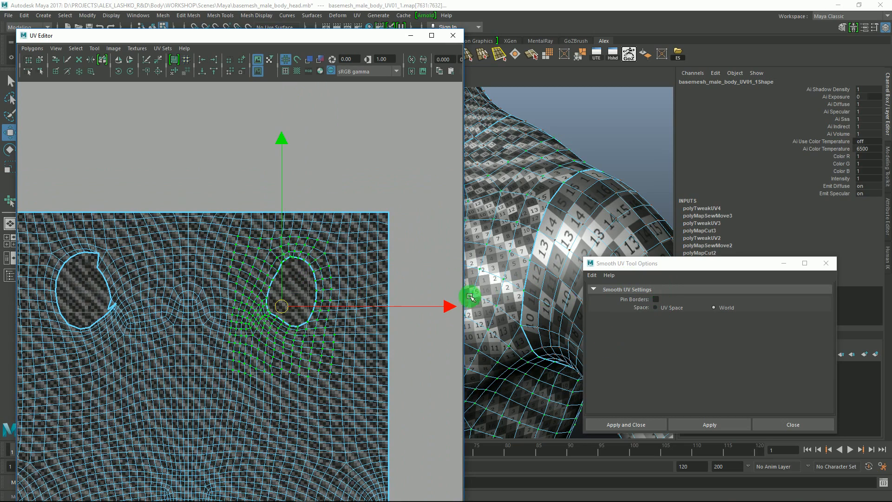
pyautogui.keyDown('alt'); pyautogui.moveTo(317, 281); pyautogui.dragTo(263, 282, button='middle'); pyautogui.keyUp('alt')
pyautogui.click(656, 300)
pyautogui.moveTo(200, 245); pyautogui.dragTo(327, 389)
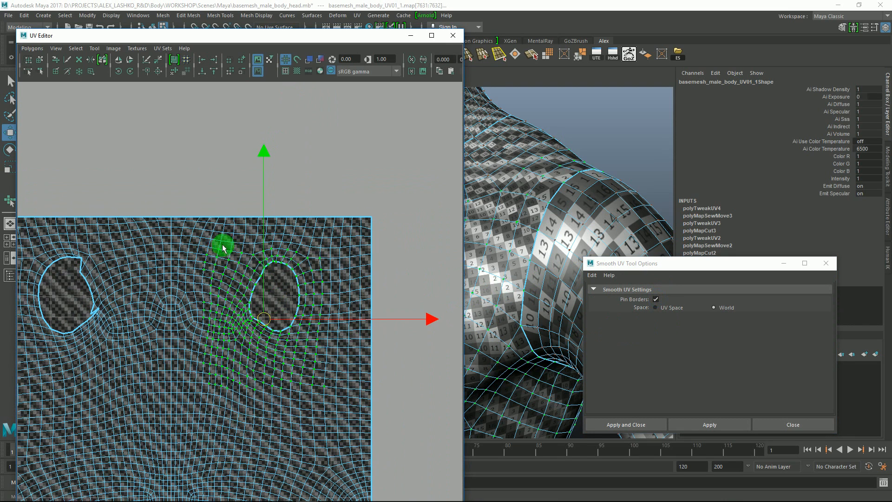
pyautogui.hotkey('ctrl', 'z')
pyautogui.moveTo(215, 276); pyautogui.dragTo(236, 324)
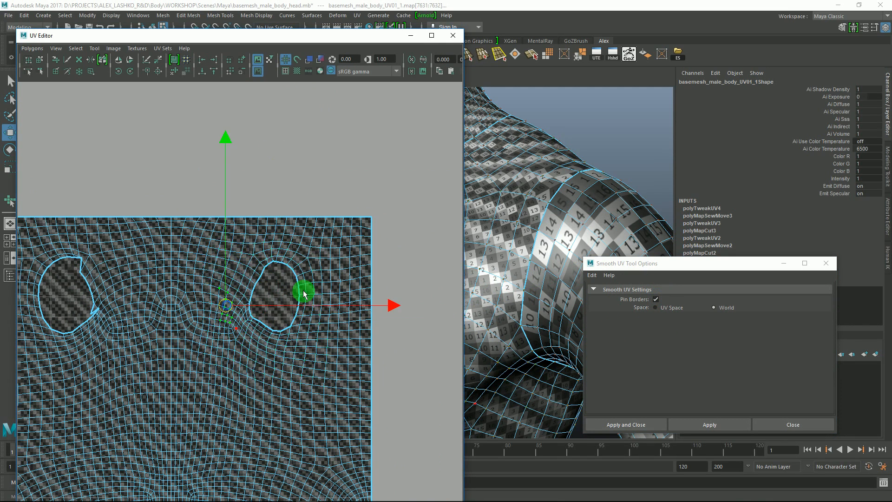
pyautogui.click(716, 425)
pyautogui.keyDown('alt'); pyautogui.moveTo(284, 262); pyautogui.dragTo(257, 289, button='middle'); pyautogui.keyUp('alt')
pyautogui.moveTo(183, 273); pyautogui.dragTo(293, 391)
pyautogui.keyDown('alt'); pyautogui.moveTo(269, 302); pyautogui.dragTo(285, 304, button='right'); pyautogui.keyUp('alt')
pyautogui.moveTo(158, 414); pyautogui.dragTo(188, 412)
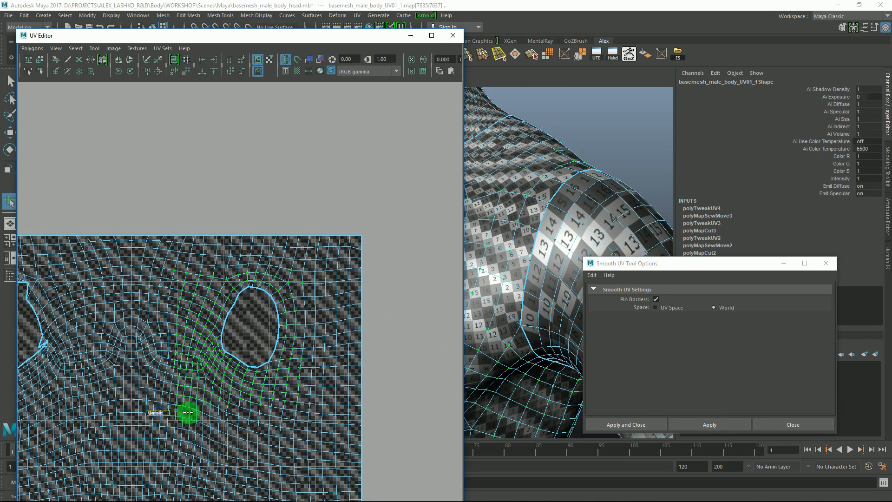
# - Inspect the checker texture over the shoulder on the model and the full torso UV layout
pyautogui.keyDown('alt'); pyautogui.moveTo(563, 265); pyautogui.dragTo(587, 181); pyautogui.keyUp('alt')
pyautogui.keyDown('alt'); pyautogui.moveTo(558, 245); pyautogui.dragTo(572, 211); pyautogui.keyUp('alt')
pyautogui.keyDown('alt'); pyautogui.moveTo(562, 230); pyautogui.dragTo(558, 209, button='middle'); pyautogui.keyUp('alt')
pyautogui.keyDown('alt'); pyautogui.moveTo(283, 336); pyautogui.dragTo(209, 311, button='right'); pyautogui.keyUp('alt')
pyautogui.keyDown('alt'); pyautogui.moveTo(226, 332); pyautogui.dragTo(256, 291, button='middle'); pyautogui.keyUp('alt')
pyautogui.press('q')
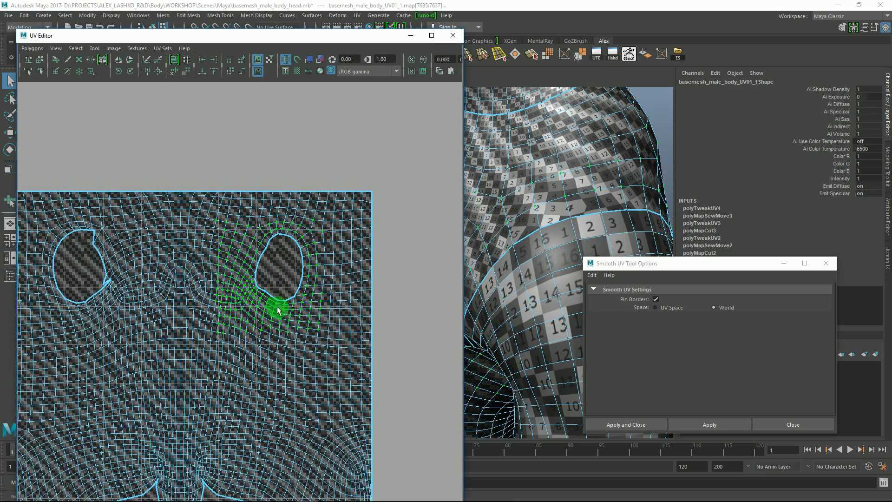
pyautogui.keyDown('alt'); pyautogui.moveTo(261, 299); pyautogui.dragTo(251, 311, button='right'); pyautogui.keyUp('alt')
pyautogui.keyDown('alt'); pyautogui.moveTo(251, 310); pyautogui.dragTo(254, 252, button='middle'); pyautogui.keyUp('alt')
pyautogui.keyDown('alt'); pyautogui.moveTo(306, 283); pyautogui.dragTo(286, 265, button='right'); pyautogui.keyUp('alt')
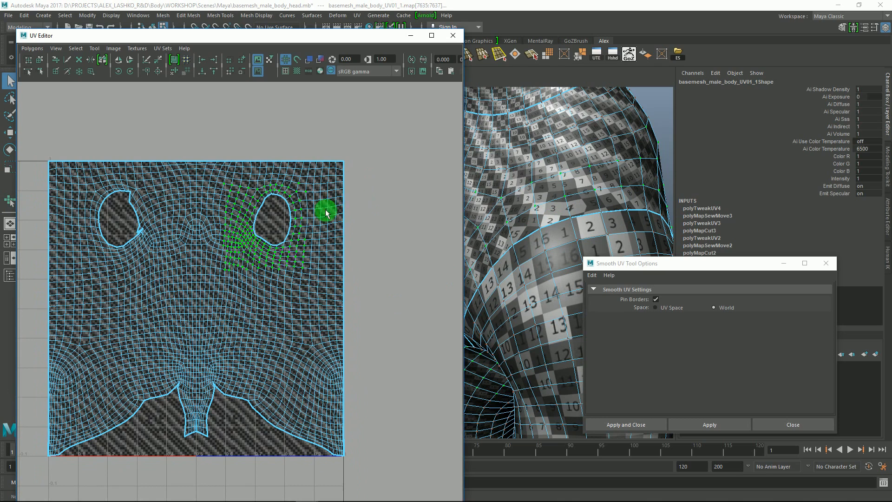
pyautogui.keyDown('alt'); pyautogui.moveTo(280, 288); pyautogui.dragTo(412, 145, button='middle'); pyautogui.keyUp('alt')
pyautogui.keyDown('alt'); pyautogui.moveTo(410, 188); pyautogui.dragTo(407, 156, button='right'); pyautogui.keyUp('alt')
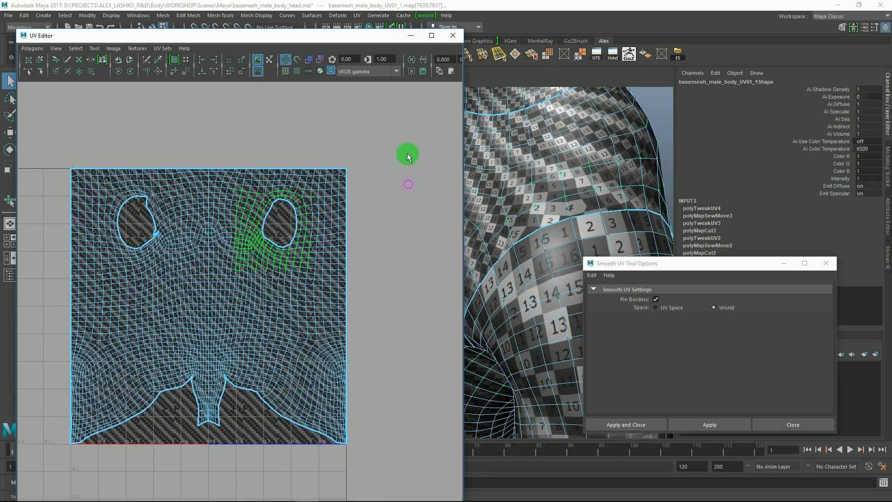
# - Select the whole torso shell and start Symmetrize with a vertical centre-line edge below the neck as the symmetry seam
pyautogui.moveTo(415, 146); pyautogui.dragTo(229, 465)
pyautogui.keyDown('ctrl'); pyautogui.moveTo(280, 241); pyautogui.dragTo(314, 224, button='right'); pyautogui.keyUp('ctrl')
pyautogui.keyDown('alt'); pyautogui.moveTo(251, 211); pyautogui.dragTo(257, 208, button='middle'); pyautogui.keyUp('alt')
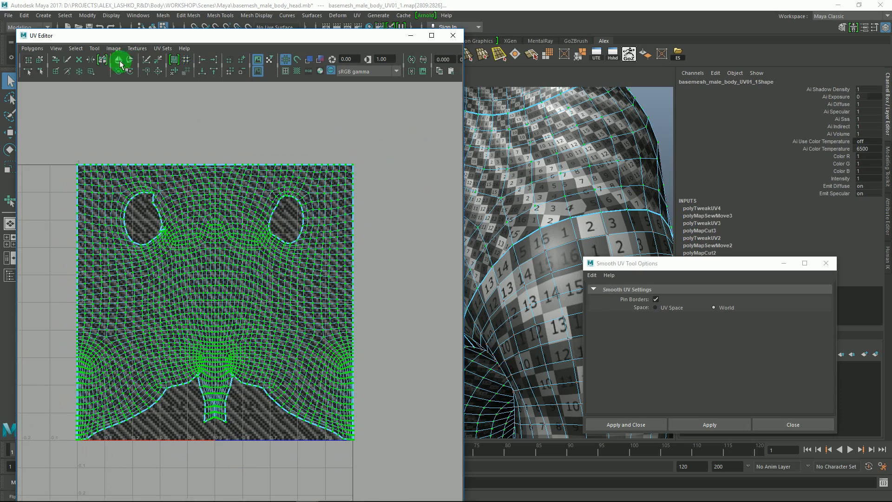
pyautogui.click(103, 60)
pyautogui.keyDown('alt'); pyautogui.moveTo(234, 215); pyautogui.dragTo(361, 382, button='right'); pyautogui.keyUp('alt')
pyautogui.keyDown('alt'); pyautogui.moveTo(237, 219); pyautogui.dragTo(267, 297, button='middle'); pyautogui.keyUp('alt')
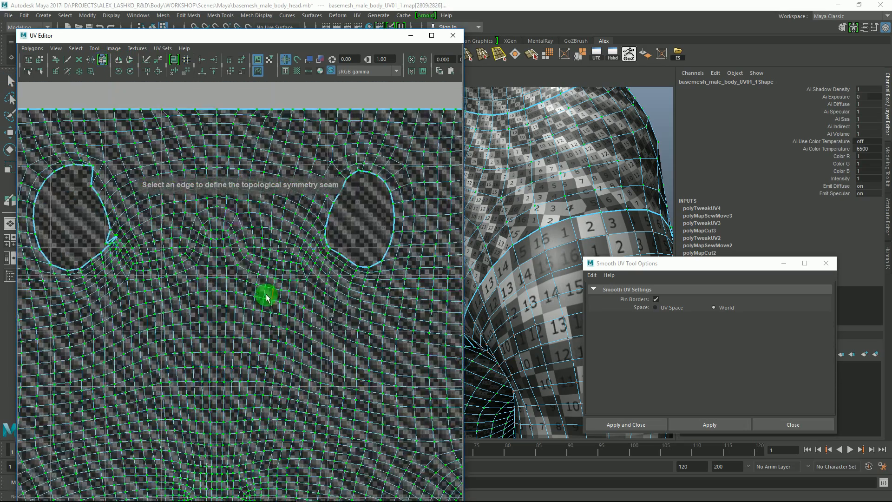
pyautogui.click(216, 272)
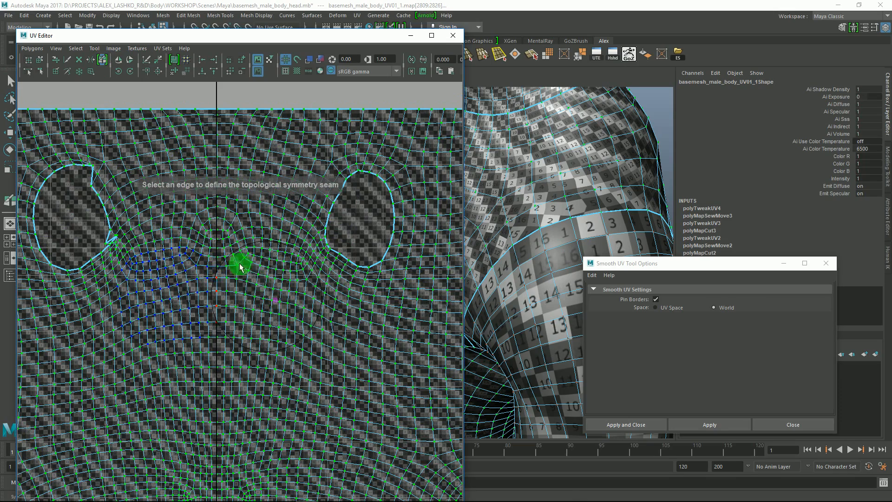
# - Brush symmetry over the left-hand armhole, down the left side of the torso and across to the crotch
pyautogui.keyDown('alt'); pyautogui.moveTo(240, 263); pyautogui.dragTo(207, 247, button='right'); pyautogui.keyUp('alt')
pyautogui.keyDown('alt'); pyautogui.moveTo(255, 261); pyautogui.dragTo(304, 263, button='middle'); pyautogui.keyUp('alt')
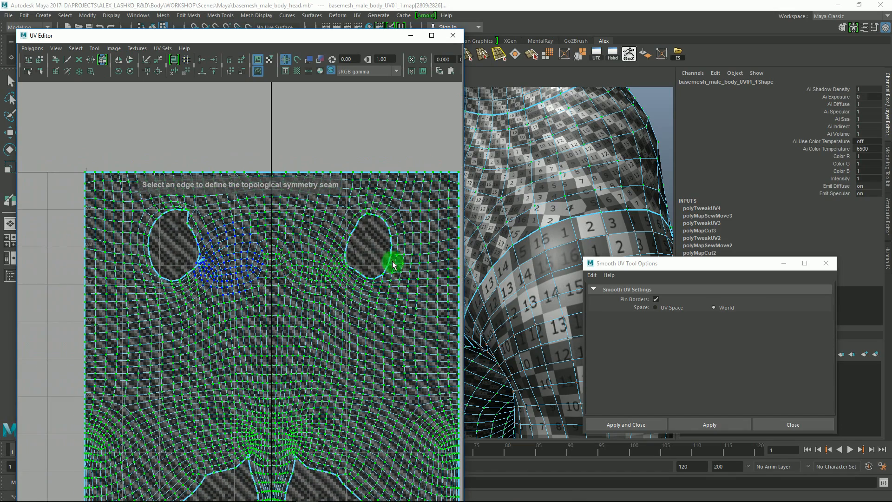
pyautogui.keyDown('alt'); pyautogui.moveTo(410, 247); pyautogui.dragTo(369, 253, button='middle'); pyautogui.keyUp('alt')
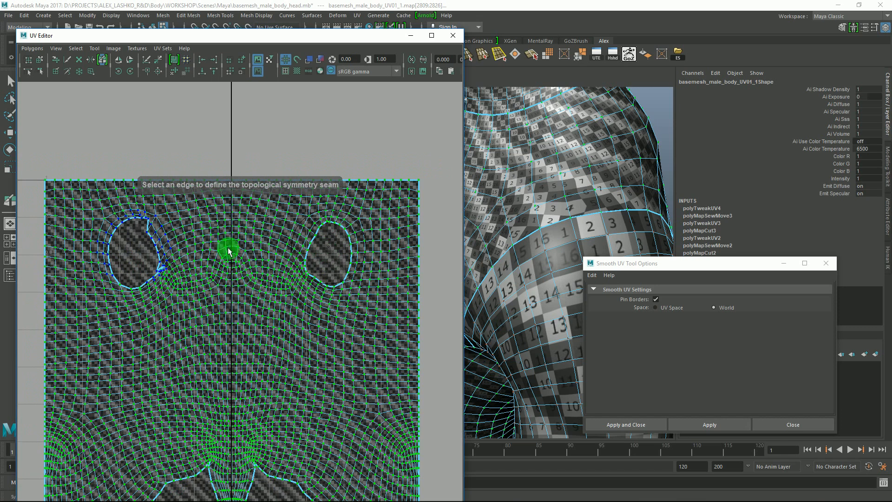
pyautogui.keyDown('alt'); pyautogui.moveTo(126, 219); pyautogui.dragTo(140, 220, button='middle'); pyautogui.keyUp('alt')
pyautogui.moveTo(165, 224)
pyautogui.mouseDown()
pyautogui.moveTo(171, 282)
pyautogui.moveTo(139, 255)
pyautogui.mouseUp()
pyautogui.moveTo(105, 209)
pyautogui.mouseDown()
pyautogui.moveTo(83, 193)
pyautogui.moveTo(90, 455)
pyautogui.mouseUp()
pyautogui.keyDown('alt'); pyautogui.moveTo(106, 395); pyautogui.dragTo(111, 250, button='middle'); pyautogui.keyUp('alt')
pyautogui.moveTo(94, 362)
pyautogui.mouseDown()
pyautogui.moveTo(79, 403)
pyautogui.moveTo(92, 408)
pyautogui.moveTo(169, 339)
pyautogui.moveTo(213, 314)
pyautogui.moveTo(213, 328)
pyautogui.mouseUp()
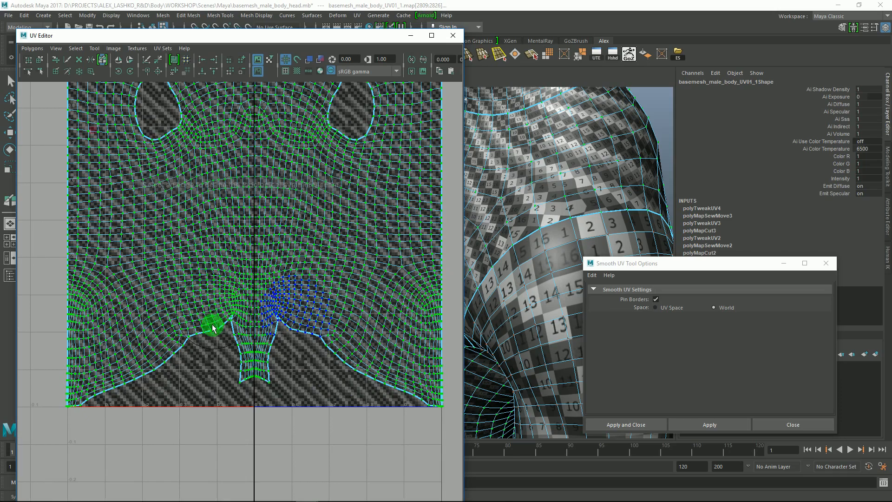
# - Examine the border UVs along the lower left side and tip of the torso shell
pyautogui.press('q')
pyautogui.keyDown('alt'); pyautogui.moveTo(141, 273); pyautogui.dragTo(201, 260, button='middle'); pyautogui.keyUp('alt')
pyautogui.keyDown('alt'); pyautogui.moveTo(158, 272); pyautogui.dragTo(222, 394, button='right'); pyautogui.keyUp('alt')
pyautogui.keyDown('alt'); pyautogui.moveTo(188, 309); pyautogui.dragTo(281, 252, button='middle'); pyautogui.keyUp('alt')
pyautogui.keyDown('alt'); pyautogui.moveTo(200, 260); pyautogui.dragTo(293, 416, button='right'); pyautogui.keyUp('alt')
pyautogui.keyDown('alt'); pyautogui.moveTo(197, 320); pyautogui.dragTo(241, 322, button='middle'); pyautogui.keyUp('alt')
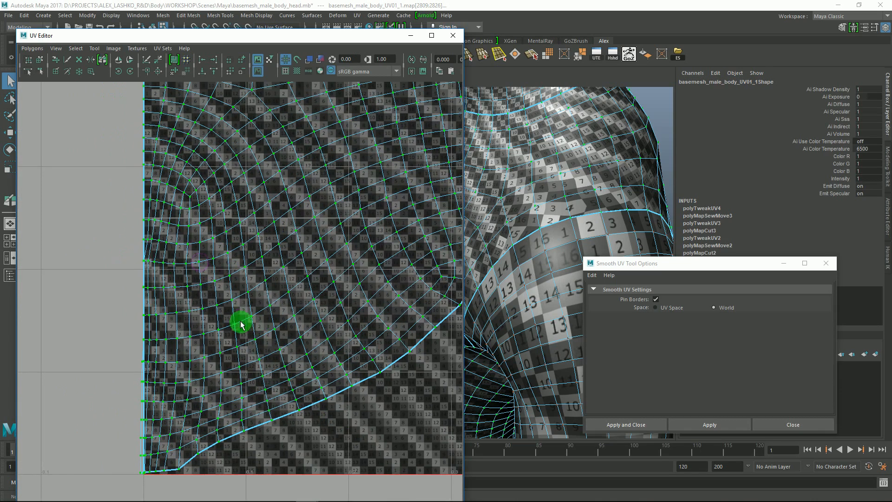
pyautogui.keyDown('alt'); pyautogui.moveTo(145, 206); pyautogui.dragTo(146, 224, button='middle'); pyautogui.keyUp('alt')
pyautogui.moveTo(141, 202); pyautogui.dragTo(147, 202, button='right')
pyautogui.keyDown('alt'); pyautogui.moveTo(156, 249); pyautogui.dragTo(167, 88, button='middle'); pyautogui.keyUp('alt')
pyautogui.keyDown('alt'); pyautogui.moveTo(176, 182); pyautogui.dragTo(162, 347, button='right'); pyautogui.keyUp('alt')
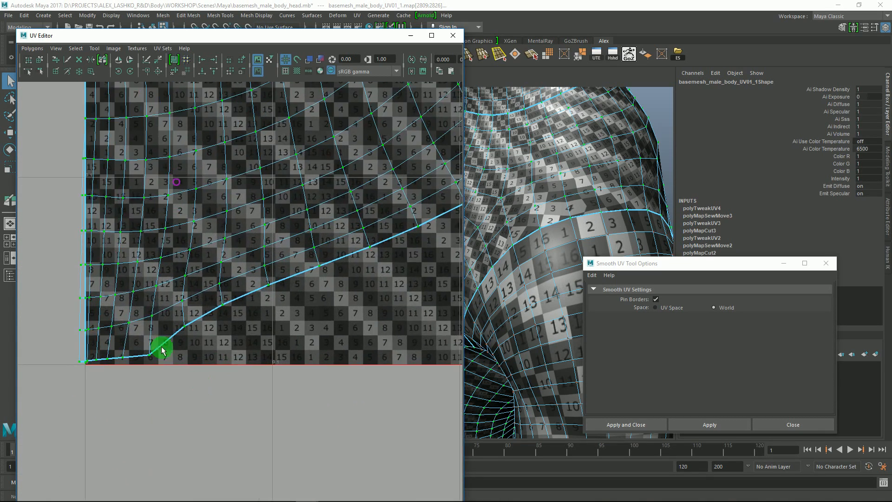
pyautogui.keyDown('alt'); pyautogui.moveTo(95, 335); pyautogui.dragTo(98, 352, button='middle'); pyautogui.keyUp('alt')
pyautogui.keyDown('alt'); pyautogui.moveTo(167, 310); pyautogui.dragTo(167, 391, button='middle'); pyautogui.keyUp('alt')
pyautogui.keyDown('alt'); pyautogui.moveTo(167, 391); pyautogui.dragTo(129, 179, button='right'); pyautogui.keyUp('alt')
# - Select the UVs along the torso shell's lower left border and even them out using the Smooth UV tool with pinned borders
pyautogui.moveTo(130, 137); pyautogui.dragTo(256, 431)
pyautogui.keyDown('alt'); pyautogui.moveTo(221, 339); pyautogui.dragTo(204, 337, button='middle'); pyautogui.keyUp('alt')
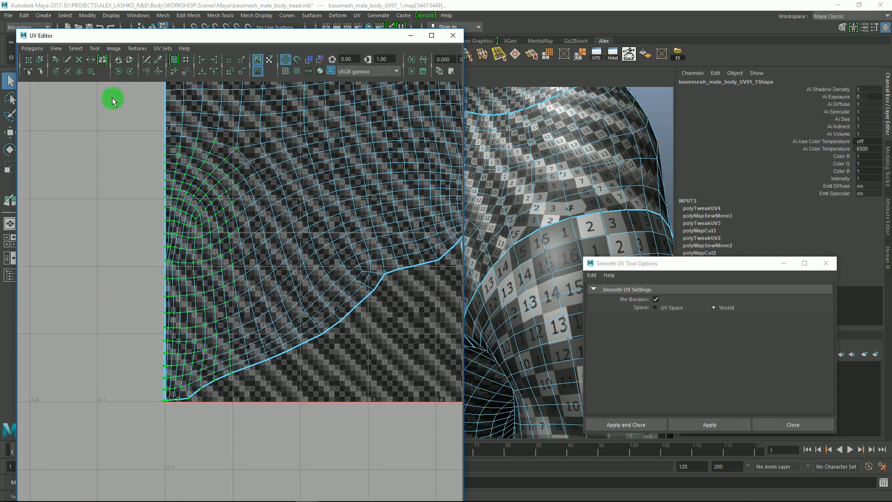
pyautogui.click(709, 424)
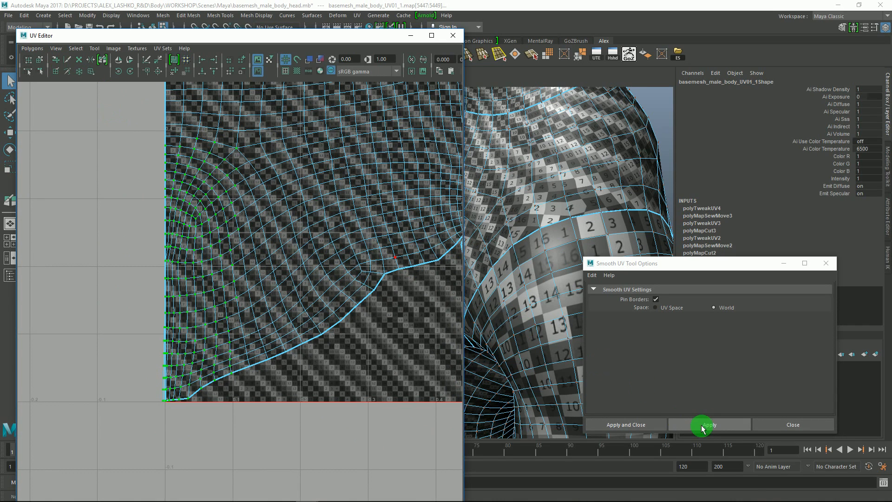
pyautogui.keyDown('alt'); pyautogui.moveTo(242, 348); pyautogui.dragTo(197, 342, button='middle'); pyautogui.keyUp('alt')
pyautogui.moveTo(101, 393); pyautogui.dragTo(121, 390)
# - Select the bottom row of UVs at the torso shell's lower left tip and flatten it onto the tile's lower edge
pyautogui.moveTo(237, 227)
pyautogui.keyDown('alt'); pyautogui.mouseDown(button='middle')
pyautogui.moveTo(217, 355)
pyautogui.moveTo(237, 244)
pyautogui.mouseUp(button='middle'); pyautogui.keyUp('alt')
pyautogui.keyDown('alt'); pyautogui.moveTo(199, 443); pyautogui.dragTo(250, 458, button='right'); pyautogui.keyUp('alt')
pyautogui.keyDown('alt'); pyautogui.moveTo(259, 294); pyautogui.dragTo(349, 135, button='middle'); pyautogui.keyUp('alt')
pyautogui.keyDown('alt'); pyautogui.moveTo(223, 418); pyautogui.dragTo(255, 430, button='right'); pyautogui.keyUp('alt')
pyautogui.press('w')
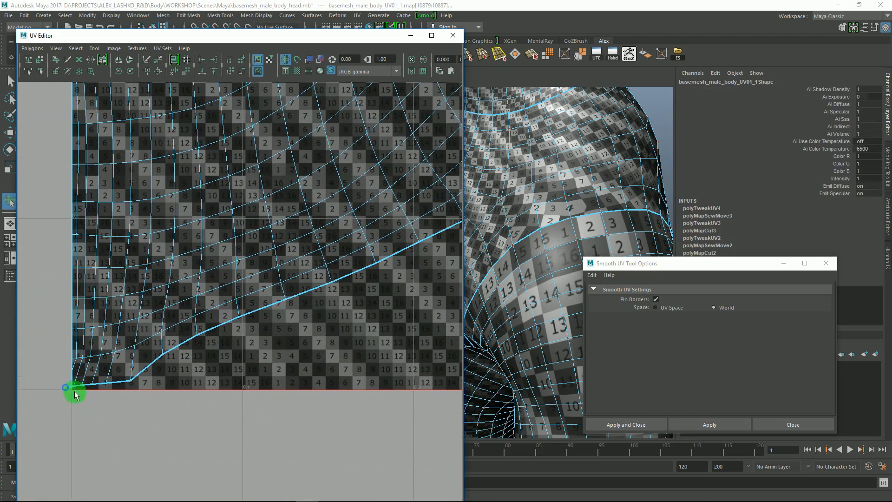
pyautogui.click(73, 387)
pyautogui.moveTo(67, 388); pyautogui.dragTo(73, 387)
pyautogui.keyDown('alt'); pyautogui.moveTo(193, 377); pyautogui.dragTo(239, 355, button='middle'); pyautogui.keyUp('alt')
pyautogui.keyDown('alt'); pyautogui.moveTo(239, 354); pyautogui.dragTo(204, 369, button='right'); pyautogui.keyUp('alt')
pyautogui.keyDown('alt'); pyautogui.moveTo(99, 366); pyautogui.dragTo(169, 317, button='middle'); pyautogui.keyUp('alt')
pyautogui.keyDown('alt'); pyautogui.moveTo(189, 346); pyautogui.dragTo(218, 360, button='right'); pyautogui.keyUp('alt')
pyautogui.moveTo(111, 319); pyautogui.dragTo(273, 362)
pyautogui.press('r')
pyautogui.moveTo(340, 336); pyautogui.dragTo(349, 336)
pyautogui.press('w')
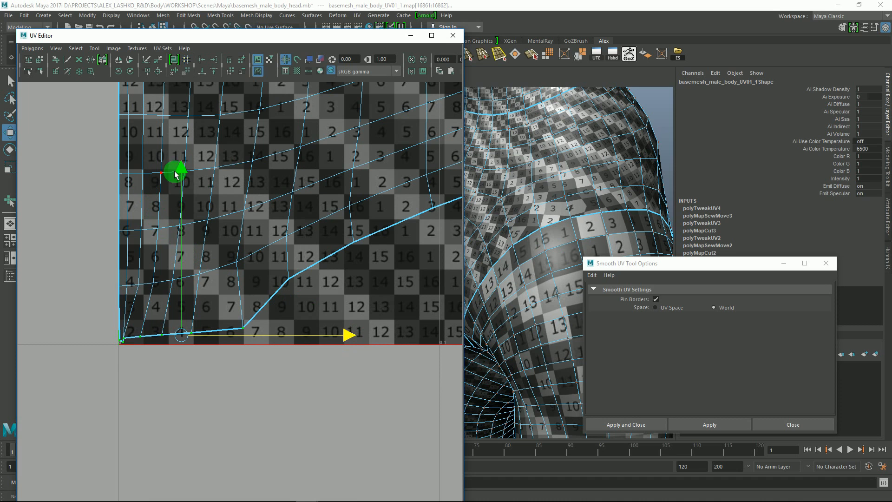
pyautogui.keyDown('alt'); pyautogui.moveTo(178, 273); pyautogui.dragTo(180, 319, button='right'); pyautogui.keyUp('alt')
pyautogui.keyDown('alt'); pyautogui.moveTo(95, 369); pyautogui.dragTo(195, 283, button='middle'); pyautogui.keyUp('alt')
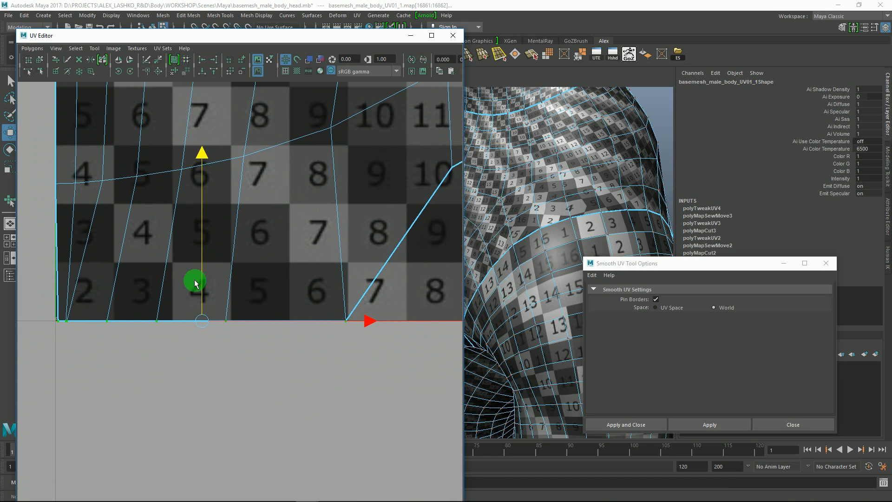
# - Shift the crowded UV beside the lower left corner along the bottom edge to space the row more evenly
pyautogui.moveTo(63, 322); pyautogui.dragTo(80, 324)
pyautogui.click(63, 320)
pyautogui.moveTo(247, 327); pyautogui.dragTo(233, 330)
pyautogui.moveTo(62, 305); pyautogui.dragTo(75, 332)
pyautogui.moveTo(240, 324); pyautogui.dragTo(250, 325)
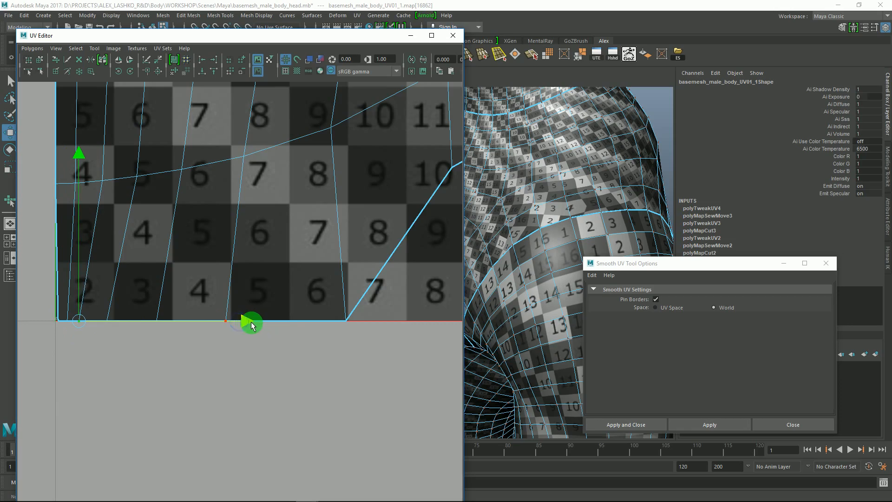
# - Review the whole torso shell, checking the armholes, crotch and side borders
pyautogui.keyDown('alt'); pyautogui.moveTo(321, 302); pyautogui.dragTo(164, 126, button='right'); pyautogui.keyUp('alt')
pyautogui.keyDown('alt'); pyautogui.moveTo(347, 293); pyautogui.dragTo(130, 93, button='right'); pyautogui.keyUp('alt')
pyautogui.keyDown('alt'); pyautogui.moveTo(298, 158); pyautogui.dragTo(245, 381, button='middle'); pyautogui.keyUp('alt')
pyautogui.keyDown('alt'); pyautogui.moveTo(245, 380); pyautogui.dragTo(170, 145, button='right'); pyautogui.keyUp('alt')
pyautogui.keyDown('alt'); pyautogui.moveTo(285, 285); pyautogui.dragTo(267, 231, button='right'); pyautogui.keyUp('alt')
pyautogui.scroll(-6, 268, 230)
pyautogui.press('q')
pyautogui.keyDown('alt'); pyautogui.moveTo(205, 215); pyautogui.dragTo(211, 205, button='middle'); pyautogui.keyUp('alt')
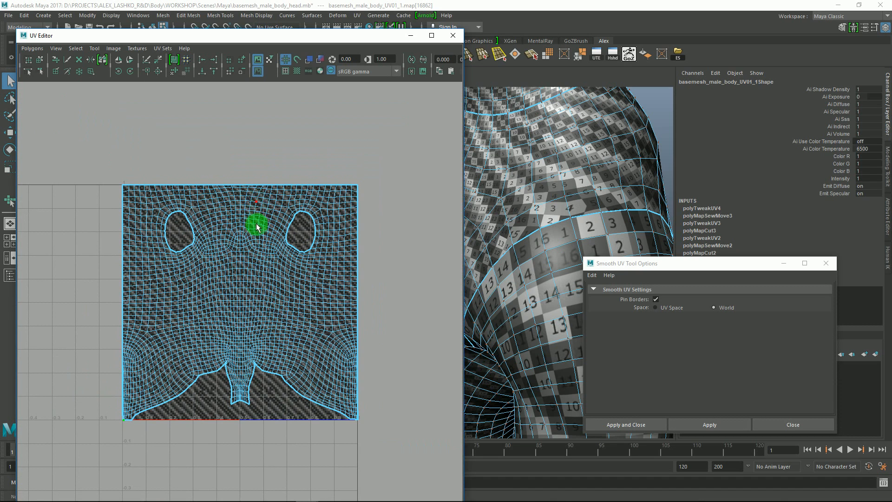
pyautogui.keyDown('alt'); pyautogui.moveTo(207, 253); pyautogui.dragTo(256, 238, button='right'); pyautogui.keyUp('alt')
pyautogui.keyDown('alt'); pyautogui.moveTo(255, 239); pyautogui.dragTo(226, 254, button='middle'); pyautogui.keyUp('alt')
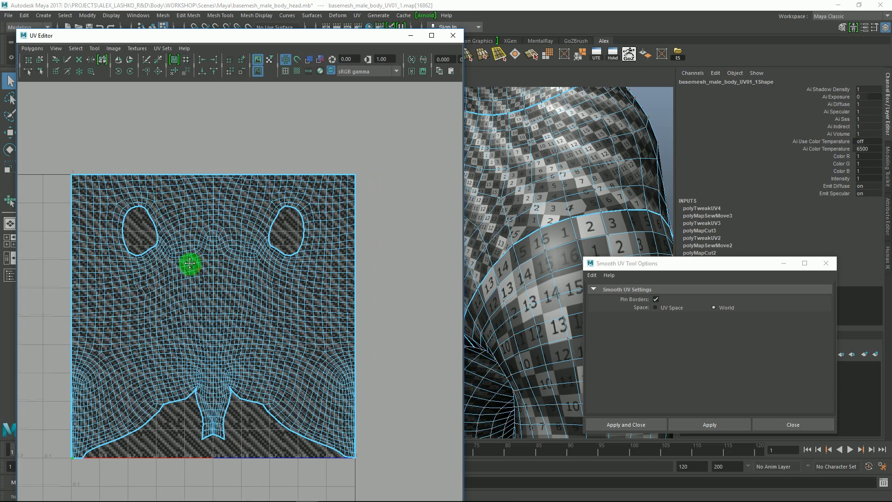
pyautogui.keyDown('alt'); pyautogui.moveTo(190, 264); pyautogui.dragTo(189, 243, button='middle'); pyautogui.keyUp('alt')
pyautogui.keyDown('alt'); pyautogui.moveTo(187, 248); pyautogui.dragTo(215, 301, button='right'); pyautogui.keyUp('alt')
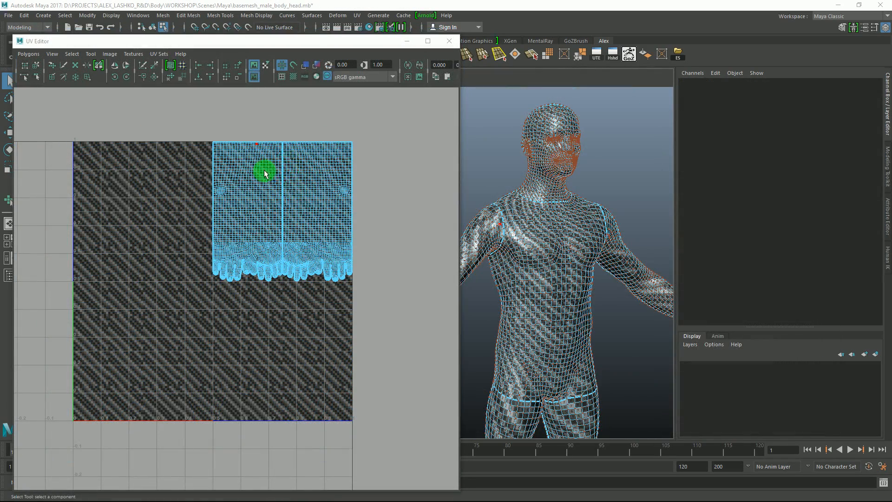
# - Select the entire left-hand arm shell in the UV layout and unfold it
pyautogui.keyDown('alt'); pyautogui.moveTo(264, 171); pyautogui.dragTo(295, 208, button='right'); pyautogui.keyUp('alt')
pyautogui.keyDown('alt'); pyautogui.moveTo(295, 207); pyautogui.dragTo(264, 256, button='middle'); pyautogui.keyUp('alt')
pyautogui.moveTo(199, 216); pyautogui.dragTo(233, 217, button='right')
pyautogui.moveTo(207, 227); pyautogui.dragTo(218, 241)
pyautogui.keyDown('ctrl'); pyautogui.moveTo(208, 226); pyautogui.dragTo(243, 212, button='right'); pyautogui.keyUp('ctrl')
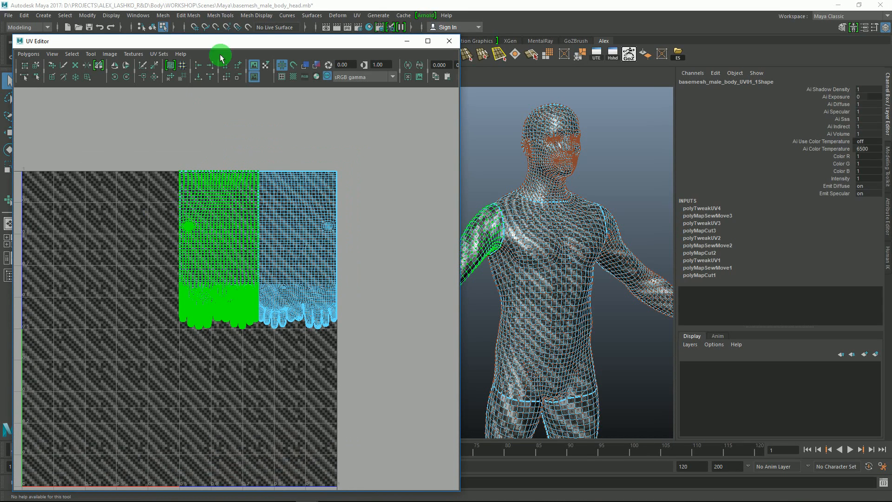
pyautogui.click(170, 79)
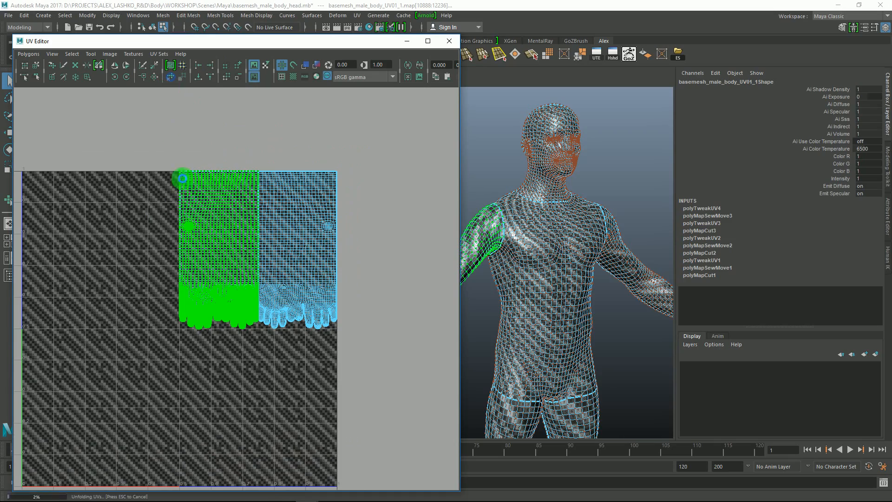
# - Rotate the unfolded arm shell about a quarter turn clockwise so the hand points downward
pyautogui.keyDown('alt'); pyautogui.moveTo(245, 324); pyautogui.dragTo(283, 260, button='middle'); pyautogui.keyUp('alt')
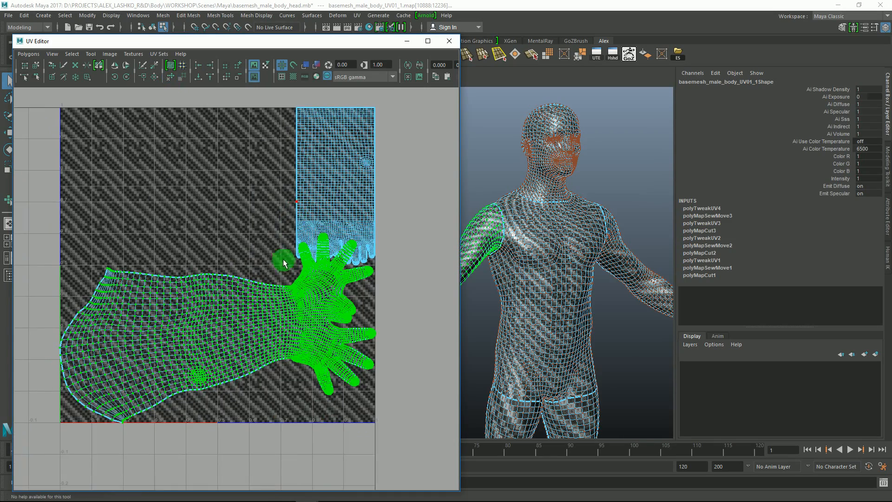
pyautogui.press('e')
pyautogui.moveTo(272, 186); pyautogui.dragTo(310, 385)
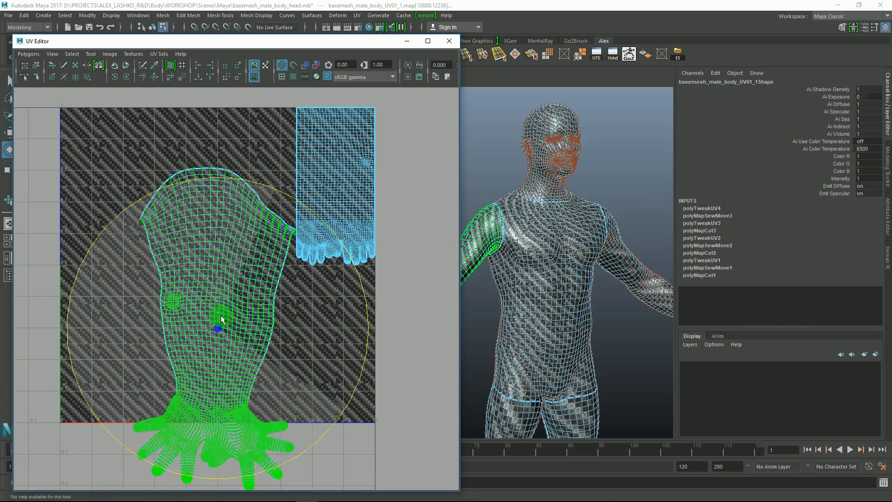
# - Move the unfolded arm shell fully inside the left half of the UV tile
pyautogui.press('w')
pyautogui.moveTo(211, 321); pyautogui.dragTo(140, 269)
pyautogui.press('w')
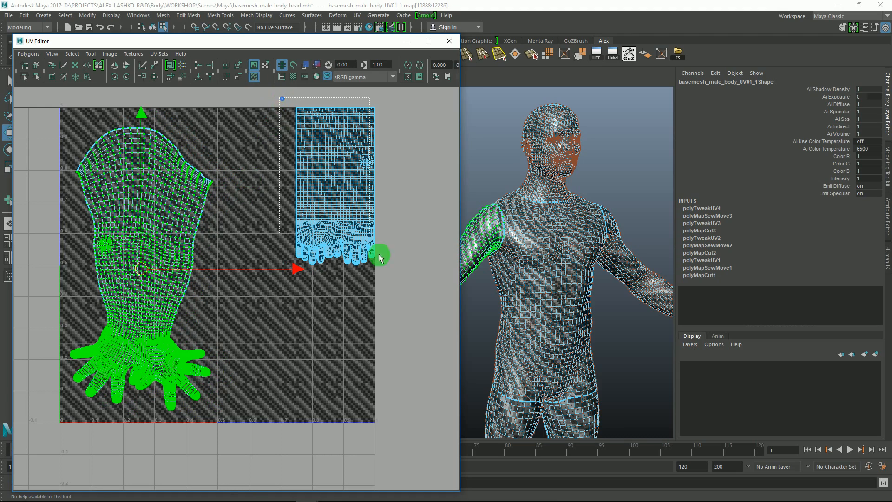
# - Select the rectangular arm shell, enlarge it and fit it into the right half of the UV tile
pyautogui.moveTo(378, 254); pyautogui.dragTo(377, 251)
pyautogui.moveTo(336, 186); pyautogui.dragTo(424, 255)
pyautogui.press('w')
pyautogui.moveTo(300, 265); pyautogui.dragTo(308, 266)
pyautogui.press('r')
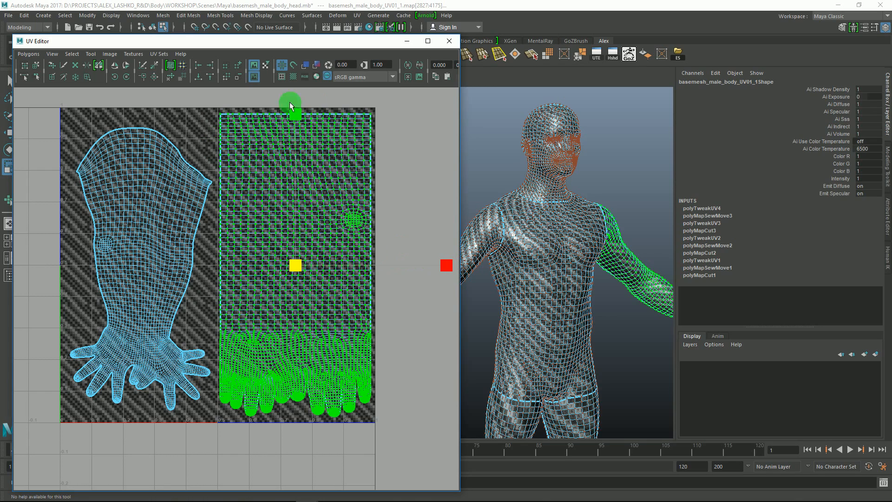
# - Compare the unfolded arm shell with the rectangular one and examine the rectangular shell's checker pattern along the 3D arm
pyautogui.keyDown('alt'); pyautogui.moveTo(262, 268); pyautogui.dragTo(278, 243, button='middle'); pyautogui.keyUp('alt')
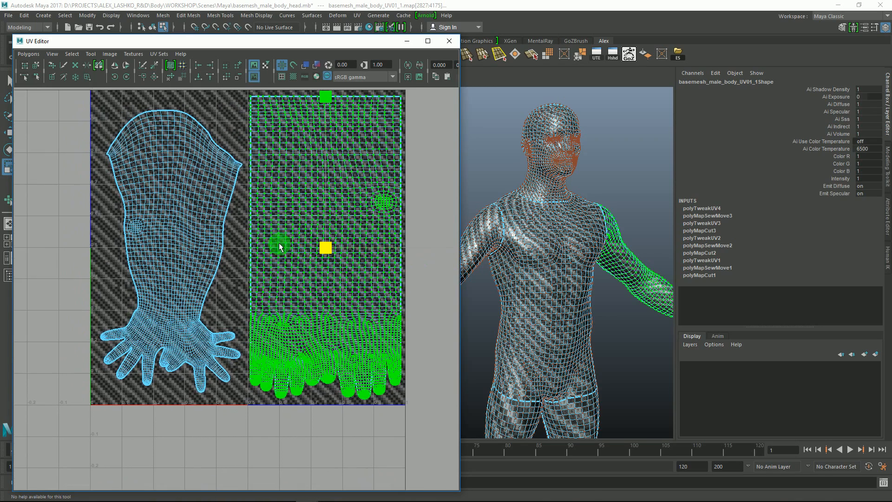
pyautogui.keyDown('alt'); pyautogui.moveTo(244, 184); pyautogui.dragTo(242, 209, button='middle'); pyautogui.keyUp('alt')
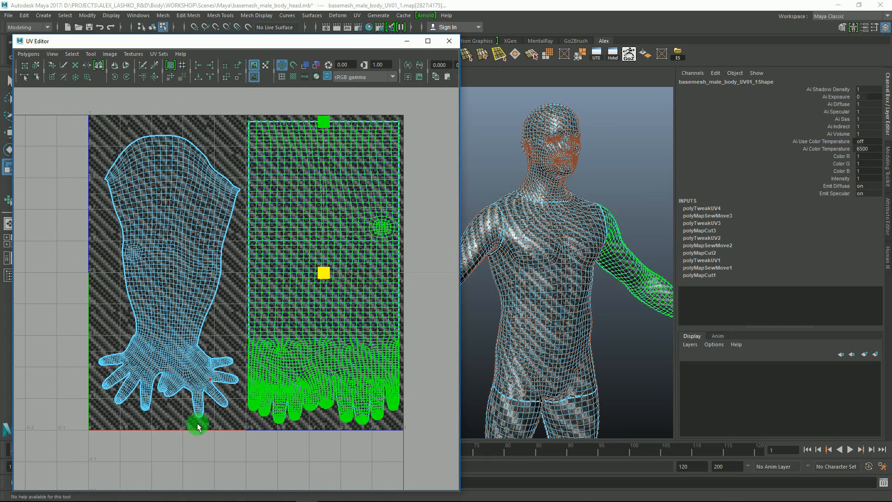
pyautogui.keyDown('alt'); pyautogui.moveTo(171, 318); pyautogui.dragTo(175, 334, button='middle'); pyautogui.keyUp('alt')
pyautogui.keyDown('alt'); pyautogui.moveTo(173, 326); pyautogui.dragTo(209, 300, button='right'); pyautogui.keyUp('alt')
pyautogui.keyDown('alt'); pyautogui.moveTo(209, 301); pyautogui.dragTo(194, 300, button='middle'); pyautogui.keyUp('alt')
pyautogui.keyDown('alt'); pyautogui.moveTo(263, 148); pyautogui.dragTo(276, 150, button='middle'); pyautogui.keyUp('alt')
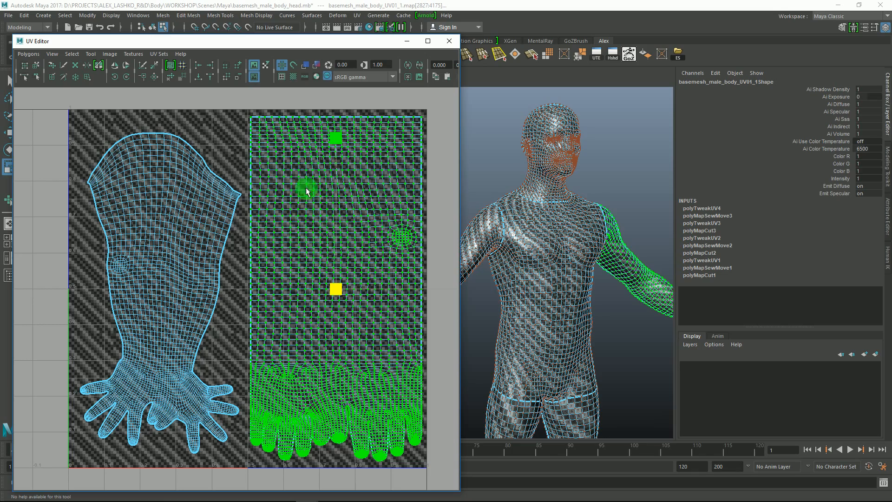
pyautogui.keyDown('alt'); pyautogui.moveTo(314, 222); pyautogui.dragTo(308, 198, button='middle'); pyautogui.keyUp('alt')
pyautogui.keyDown('alt'); pyautogui.moveTo(585, 191); pyautogui.dragTo(579, 206); pyautogui.keyUp('alt')
pyautogui.keyDown('alt'); pyautogui.moveTo(579, 207); pyautogui.dragTo(560, 188, button='middle'); pyautogui.keyUp('alt')
pyautogui.hotkey('ctrl', '1')
pyautogui.keyDown('alt'); pyautogui.moveTo(535, 264); pyautogui.dragTo(594, 267); pyautogui.keyUp('alt')
pyautogui.moveTo(565, 241)
pyautogui.keyDown('alt'); pyautogui.mouseDown()
pyautogui.moveTo(573, 239)
pyautogui.moveTo(534, 235)
pyautogui.moveTo(560, 232)
pyautogui.mouseUp(); pyautogui.keyUp('alt')
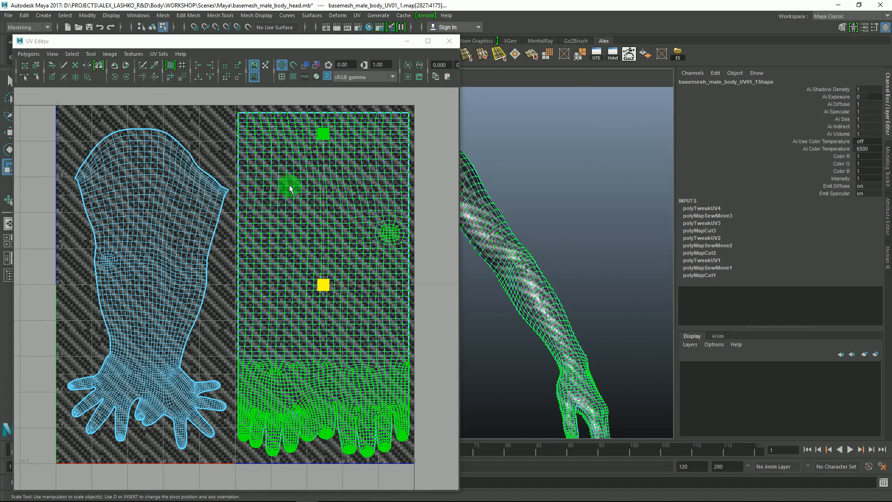
pyautogui.keyDown('alt'); pyautogui.moveTo(545, 199); pyautogui.dragTo(548, 239); pyautogui.keyUp('alt')
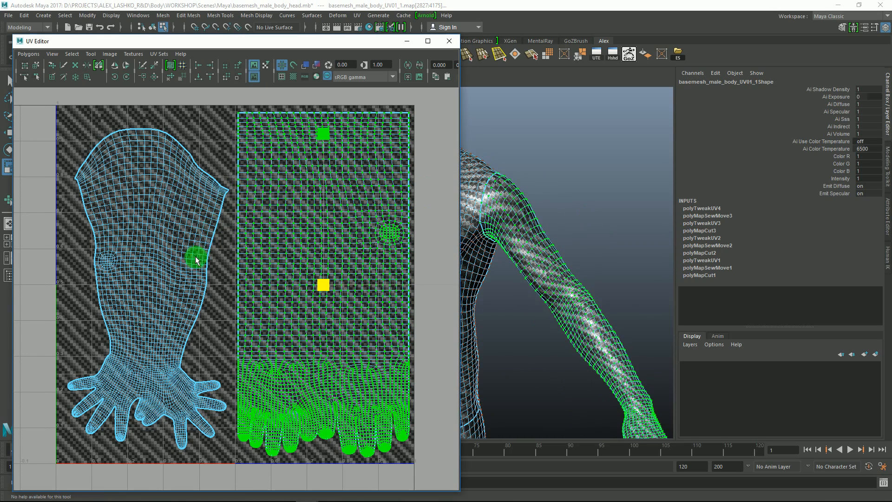
pyautogui.keyDown('alt'); pyautogui.moveTo(195, 255); pyautogui.dragTo(225, 263, button='middle'); pyautogui.keyUp('alt')
pyautogui.press('q')
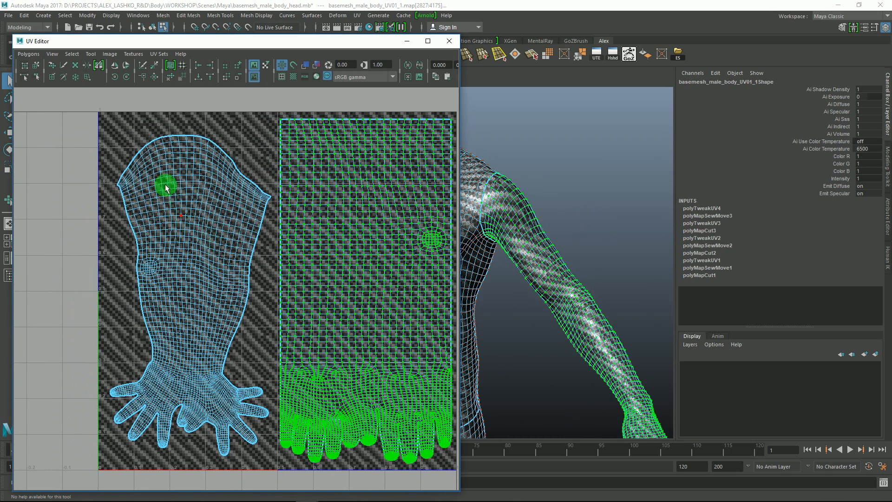
pyautogui.moveTo(29, 56); pyautogui.dragTo(44, 154)
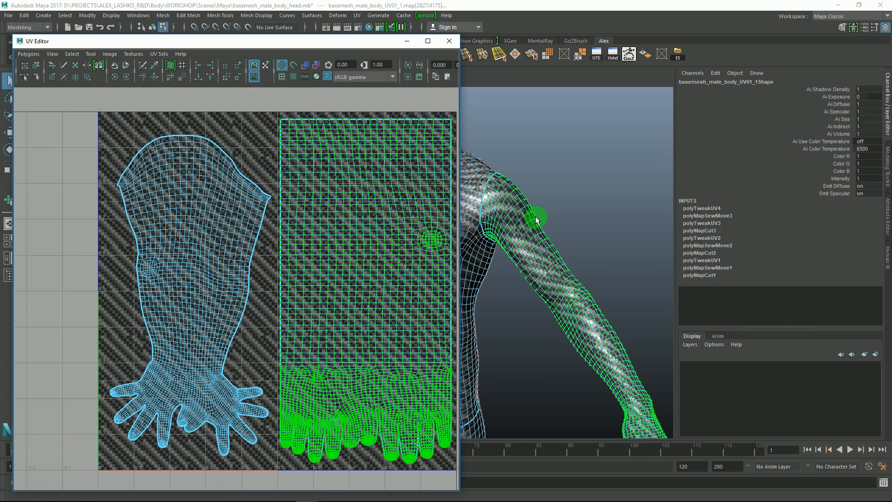
pyautogui.keyDown('alt'); pyautogui.moveTo(486, 227); pyautogui.dragTo(528, 222, button='middle'); pyautogui.keyUp('alt')
# - Pick UVs just above the wrist of the unfolded arm shell and extend the selection to the whole shell
pyautogui.moveTo(202, 193); pyautogui.dragTo(201, 163, button='right')
pyautogui.scroll(5, 166, 283)
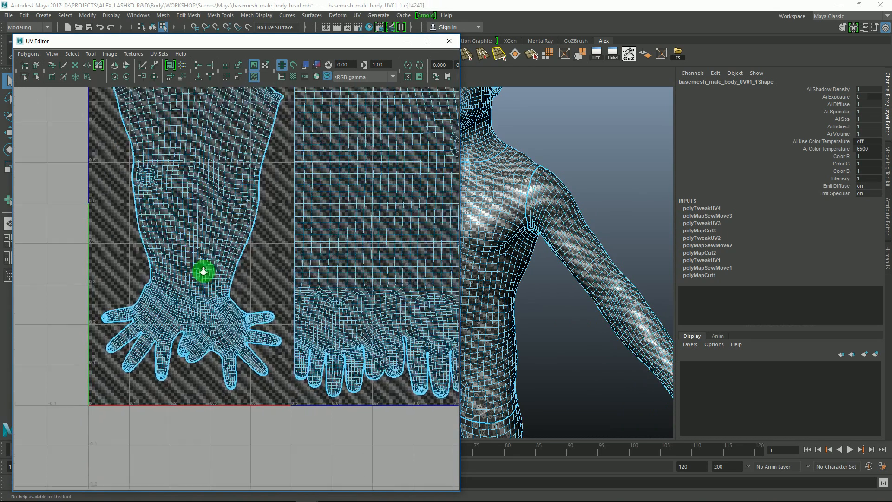
pyautogui.keyDown('alt'); pyautogui.moveTo(223, 261); pyautogui.dragTo(224, 268, button='middle'); pyautogui.keyUp('alt')
pyautogui.keyDown('alt'); pyautogui.moveTo(172, 274); pyautogui.dragTo(288, 404, button='right'); pyautogui.keyUp('alt')
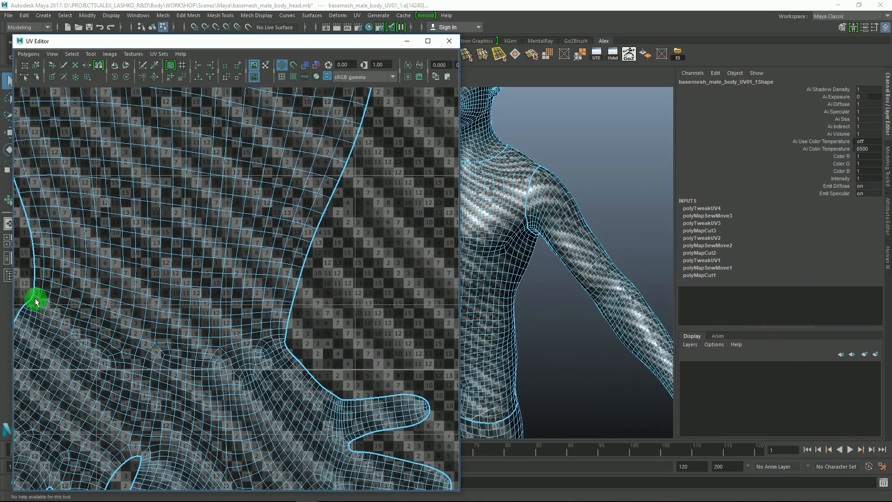
pyautogui.keyDown('alt'); pyautogui.moveTo(591, 222); pyautogui.dragTo(442, 232); pyautogui.keyUp('alt')
pyautogui.scroll(-3, 177, 243)
pyautogui.moveTo(182, 251); pyautogui.dragTo(265, 268, button='right')
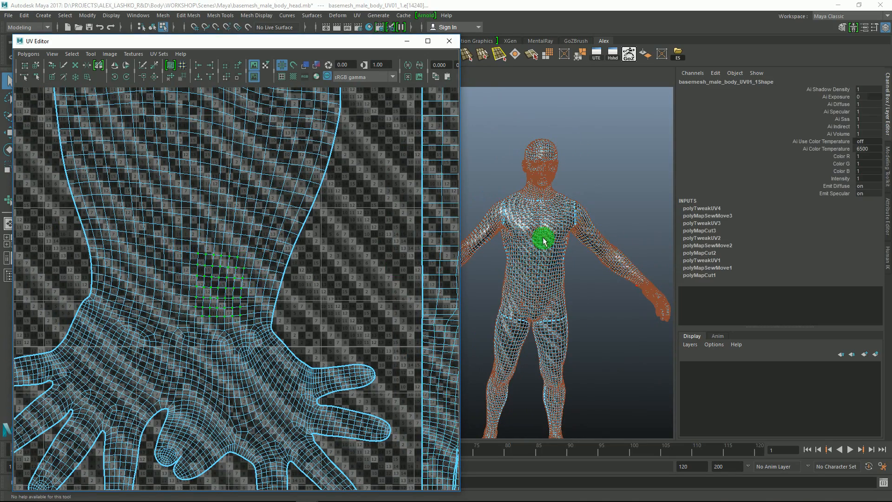
pyautogui.keyDown('ctrl'); pyautogui.moveTo(203, 275); pyautogui.dragTo(268, 263, button='right'); pyautogui.keyUp('ctrl')
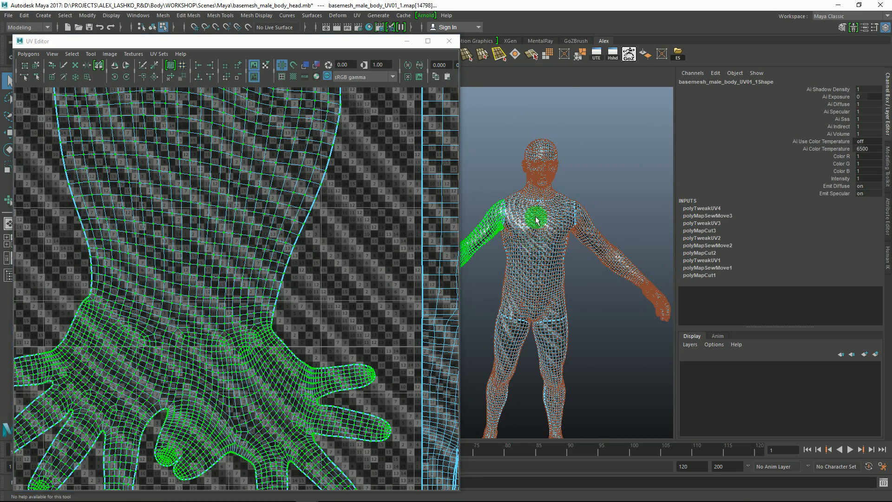
# - Inspect the checker pattern around the forearm and wrist on the model and the matching wrist area in the UV layout
pyautogui.press('f')
pyautogui.keyDown('alt'); pyautogui.moveTo(550, 205); pyautogui.dragTo(612, 175); pyautogui.keyUp('alt')
pyautogui.keyDown('alt'); pyautogui.moveTo(488, 195); pyautogui.dragTo(567, 203, button='middle'); pyautogui.keyUp('alt')
pyautogui.keyDown('alt'); pyautogui.moveTo(556, 220); pyautogui.dragTo(584, 279, button='right'); pyautogui.keyUp('alt')
pyautogui.keyDown('alt'); pyautogui.moveTo(584, 280); pyautogui.dragTo(566, 245); pyautogui.keyUp('alt')
pyautogui.keyDown('alt'); pyautogui.moveTo(566, 245); pyautogui.dragTo(563, 261, button='right'); pyautogui.keyUp('alt')
pyautogui.keyDown('alt'); pyautogui.moveTo(564, 261); pyautogui.dragTo(530, 242, button='middle'); pyautogui.keyUp('alt')
pyautogui.keyDown('alt'); pyautogui.moveTo(529, 240); pyautogui.dragTo(571, 266, button='right'); pyautogui.keyUp('alt')
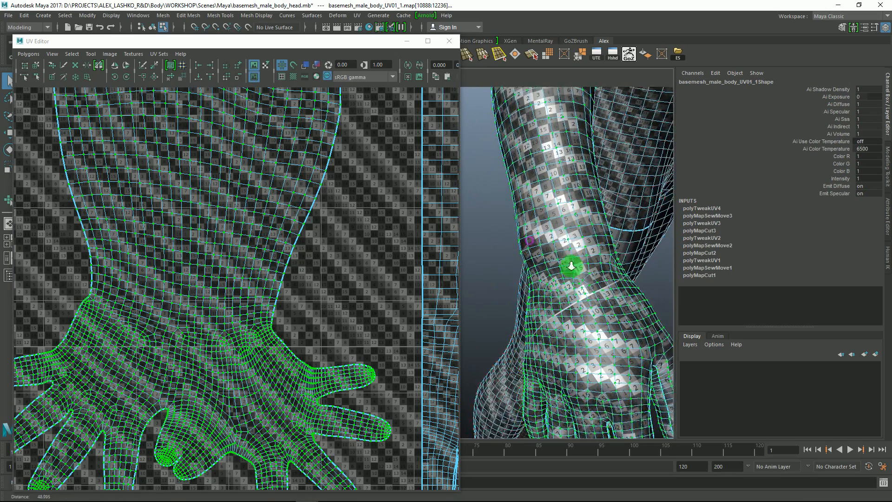
pyautogui.keyDown('alt'); pyautogui.moveTo(572, 265); pyautogui.dragTo(532, 263); pyautogui.keyUp('alt')
pyautogui.keyDown('alt'); pyautogui.moveTo(553, 255); pyautogui.dragTo(638, 250, button='middle'); pyautogui.keyUp('alt')
pyautogui.keyDown('alt'); pyautogui.moveTo(515, 211); pyautogui.dragTo(569, 249); pyautogui.keyUp('alt')
pyautogui.keyDown('alt'); pyautogui.moveTo(293, 273); pyautogui.dragTo(152, 191, button='right'); pyautogui.keyUp('alt')
pyautogui.keyDown('alt'); pyautogui.moveTo(232, 217); pyautogui.dragTo(237, 326, button='middle'); pyautogui.keyUp('alt')
pyautogui.keyDown('alt'); pyautogui.moveTo(237, 329); pyautogui.dragTo(194, 273, button='right'); pyautogui.keyUp('alt')
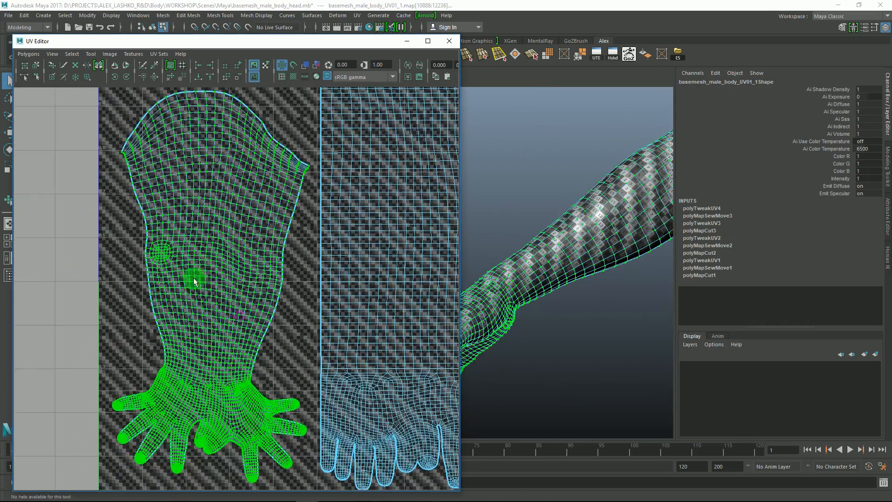
pyautogui.keyDown('alt'); pyautogui.moveTo(176, 355); pyautogui.dragTo(180, 273, button='middle'); pyautogui.keyUp('alt')
pyautogui.keyDown('alt'); pyautogui.moveTo(180, 273); pyautogui.dragTo(215, 300, button='right'); pyautogui.keyUp('alt')
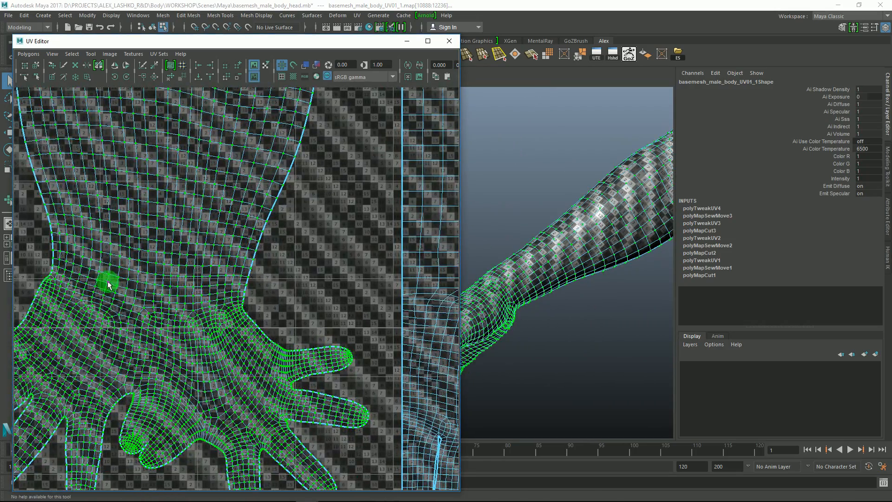
# - Select the edge loop around the wrist of the unfolded arm shell and cut its UVs to separate the hand
pyautogui.doubleClick(56, 271)
pyautogui.keyDown('alt'); pyautogui.moveTo(112, 261); pyautogui.dragTo(135, 267, button='middle'); pyautogui.keyUp('alt')
pyautogui.click(27, 54)
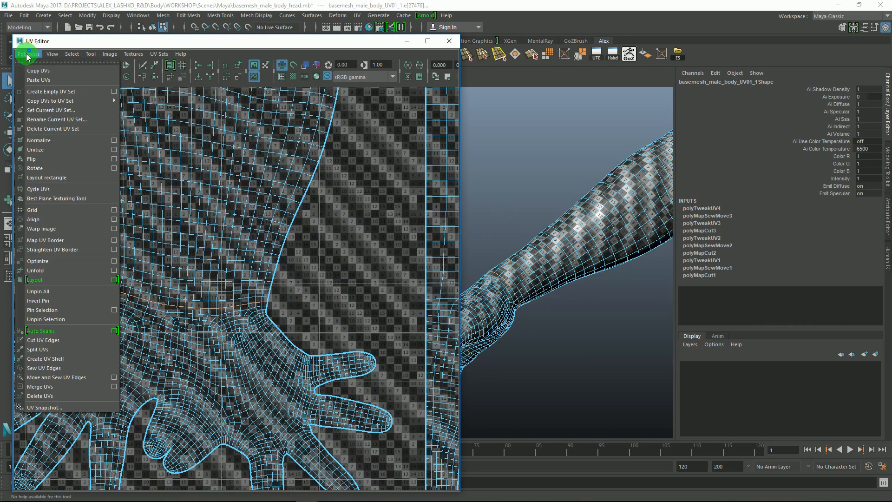
pyautogui.click(43, 344)
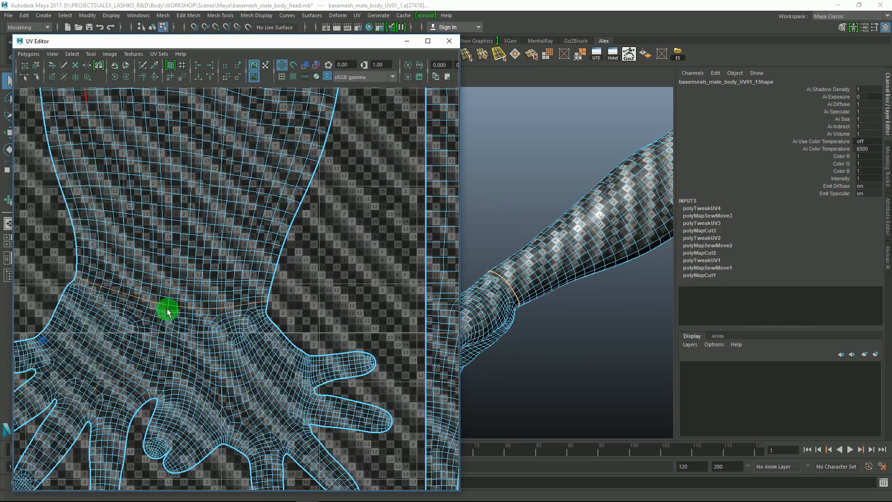
# - Select all UVs of the arm shell above the wrist cut, leaving out the hand
pyautogui.keyDown('alt'); pyautogui.moveTo(283, 232); pyautogui.dragTo(294, 317, button='middle'); pyautogui.keyUp('alt')
pyautogui.keyDown('alt'); pyautogui.moveTo(294, 317); pyautogui.dragTo(254, 279, button='right'); pyautogui.keyUp('alt')
pyautogui.keyDown('alt'); pyautogui.moveTo(208, 202); pyautogui.dragTo(211, 262, button='middle'); pyautogui.keyUp('alt')
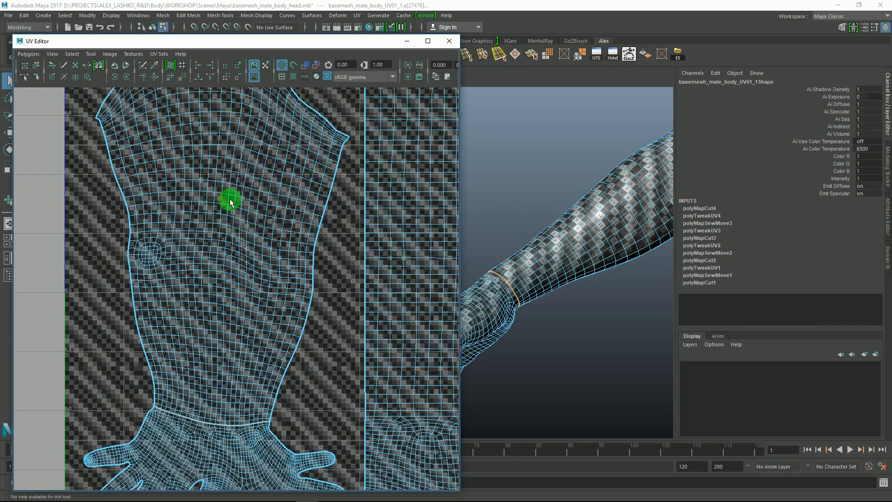
pyautogui.keyDown('alt'); pyautogui.moveTo(253, 227); pyautogui.dragTo(264, 252, button='middle'); pyautogui.keyUp('alt')
pyautogui.keyDown('alt'); pyautogui.moveTo(287, 255); pyautogui.dragTo(199, 191, button='right'); pyautogui.keyUp('alt')
pyautogui.keyDown('alt'); pyautogui.moveTo(261, 275); pyautogui.dragTo(204, 204, button='right'); pyautogui.keyUp('alt')
pyautogui.moveTo(249, 241); pyautogui.dragTo(211, 243, button='right')
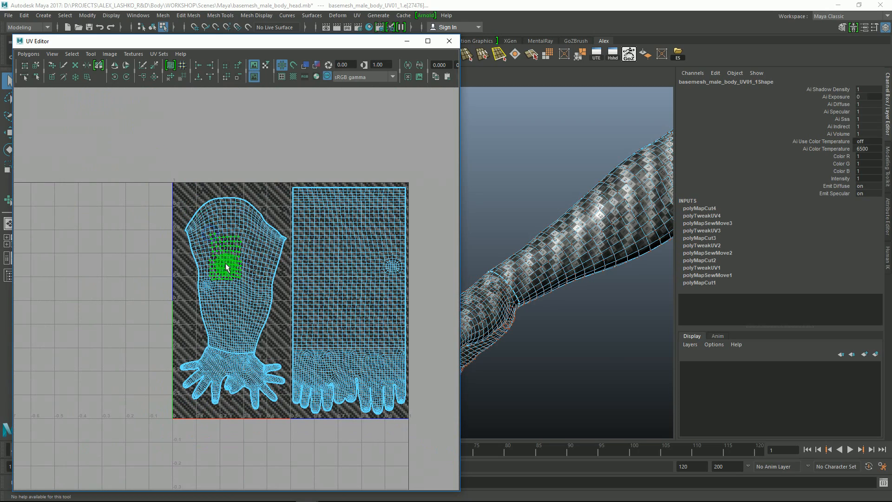
pyautogui.keyDown('alt'); pyautogui.moveTo(575, 231); pyautogui.dragTo(553, 172, button='middle'); pyautogui.keyUp('alt')
pyautogui.keyDown('alt'); pyautogui.moveTo(553, 172); pyautogui.dragTo(522, 172, button='right'); pyautogui.keyUp('alt')
pyautogui.keyDown('alt'); pyautogui.moveTo(523, 172); pyautogui.dragTo(568, 171, button='middle'); pyautogui.keyUp('alt')
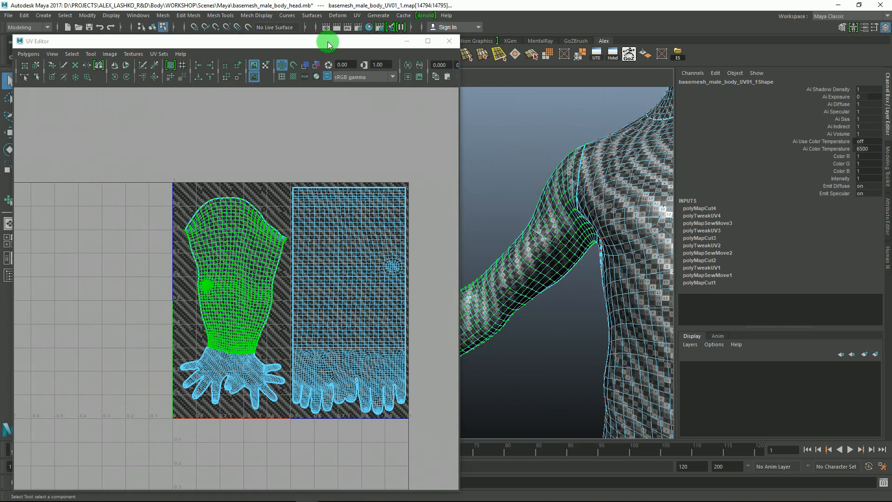
# - Examine the checker pattern along the selected arm from the shoulder to the wrist cut
pyautogui.moveTo(323, 42); pyautogui.dragTo(295, 46)
pyautogui.keyDown('alt'); pyautogui.moveTo(523, 185); pyautogui.dragTo(545, 178, button='middle'); pyautogui.keyUp('alt')
pyautogui.keyDown('alt'); pyautogui.moveTo(545, 178); pyautogui.dragTo(476, 205, button='right'); pyautogui.keyUp('alt')
pyautogui.keyDown('alt'); pyautogui.moveTo(477, 204); pyautogui.dragTo(559, 209, button='middle'); pyautogui.keyUp('alt')
pyautogui.keyDown('alt'); pyautogui.moveTo(553, 209); pyautogui.dragTo(528, 255); pyautogui.keyUp('alt')
pyautogui.keyDown('alt'); pyautogui.moveTo(536, 222); pyautogui.dragTo(538, 182, button='right'); pyautogui.keyUp('alt')
pyautogui.keyDown('alt'); pyautogui.moveTo(538, 182); pyautogui.dragTo(482, 212, button='middle'); pyautogui.keyUp('alt')
pyautogui.press('f')
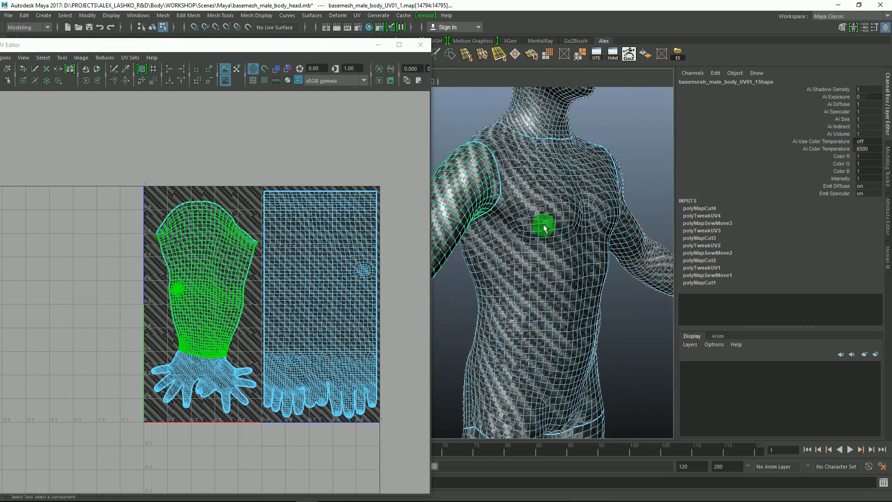
pyautogui.keyDown('alt'); pyautogui.moveTo(537, 199); pyautogui.dragTo(525, 170); pyautogui.keyUp('alt')
pyautogui.keyDown('alt'); pyautogui.moveTo(225, 230); pyautogui.dragTo(261, 217, button='middle'); pyautogui.keyUp('alt')
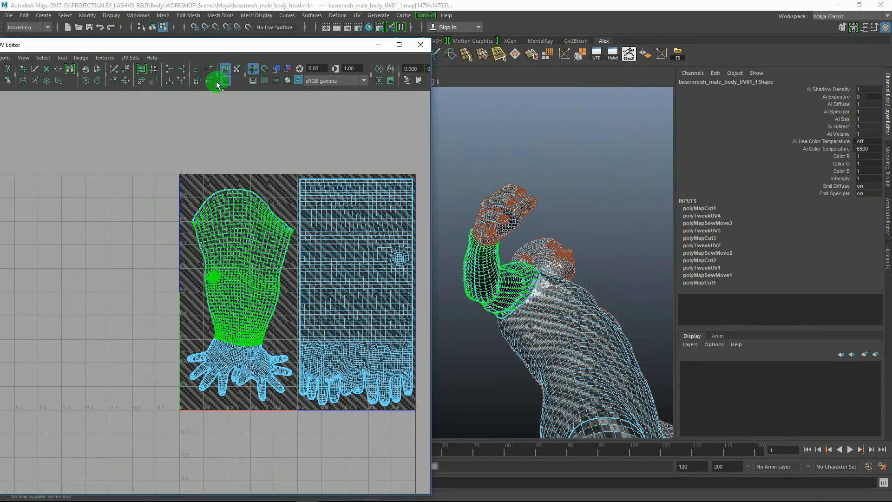
pyautogui.moveTo(213, 48); pyautogui.dragTo(232, 44)
pyautogui.click(219, 219)
pyautogui.keyDown('alt'); pyautogui.moveTo(218, 217); pyautogui.dragTo(211, 223, button='middle'); pyautogui.keyUp('alt')
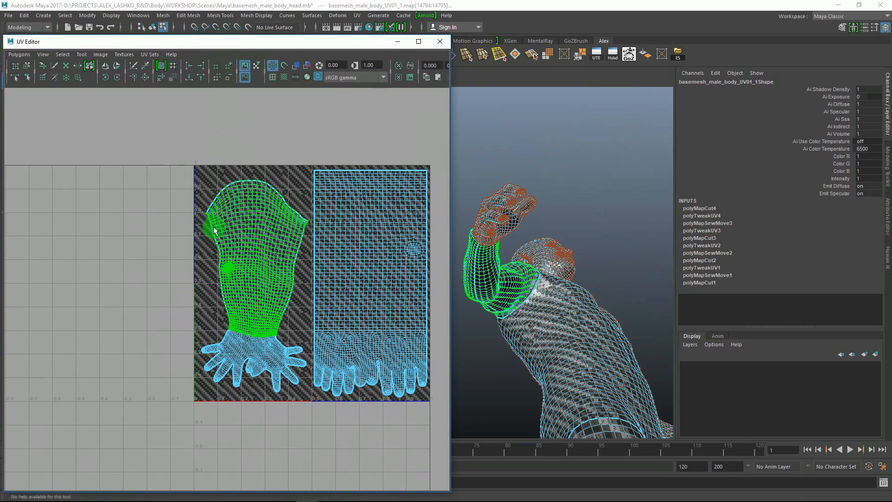
pyautogui.keyDown('alt'); pyautogui.moveTo(521, 176); pyautogui.dragTo(536, 252); pyautogui.keyUp('alt')
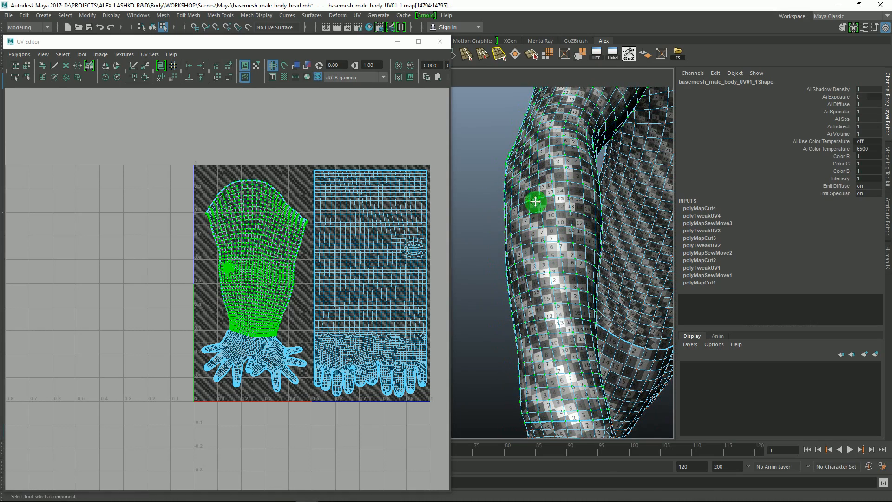
pyautogui.keyDown('alt'); pyautogui.moveTo(536, 201); pyautogui.dragTo(525, 202); pyautogui.keyUp('alt')
# - Convert the selected arm shell to faces and unitize their UVs so each face fills the tile
pyautogui.click(19, 56)
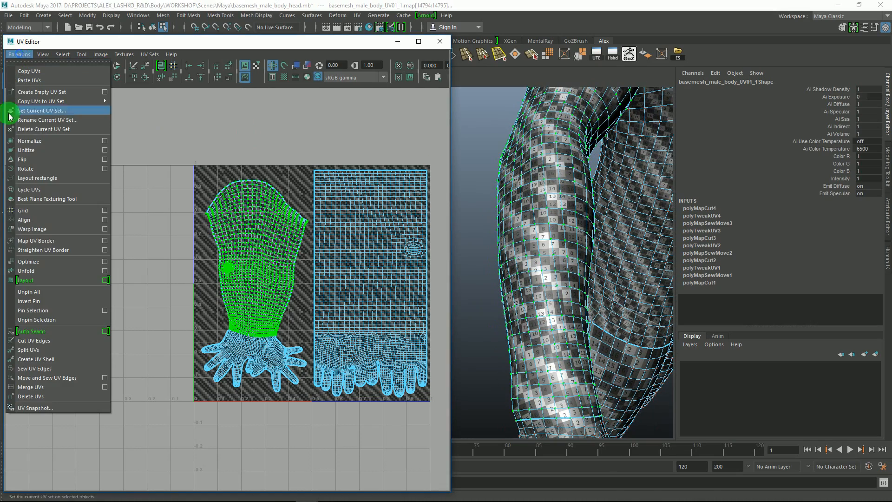
pyautogui.click(38, 271)
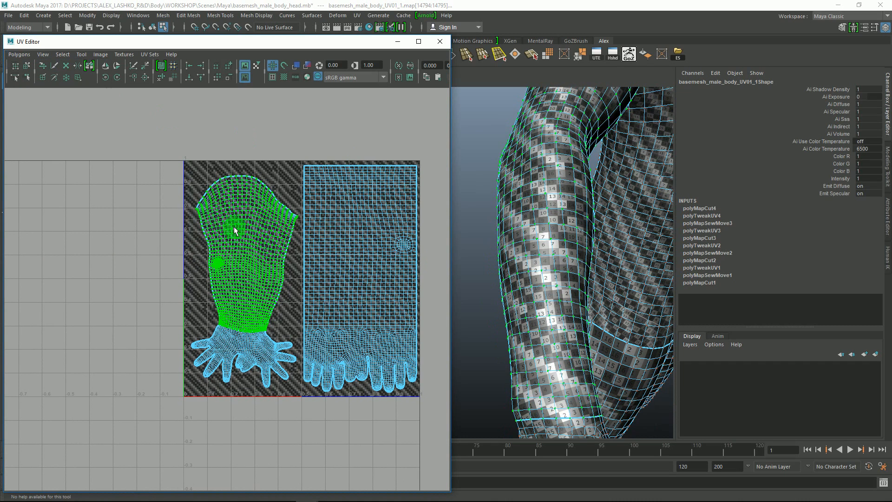
pyautogui.keyDown('ctrl'); pyautogui.rightClick(234, 227); pyautogui.keyUp('ctrl')
pyautogui.keyDown('ctrl'); pyautogui.moveTo(236, 227); pyautogui.dragTo(241, 252, button='right'); pyautogui.keyUp('ctrl')
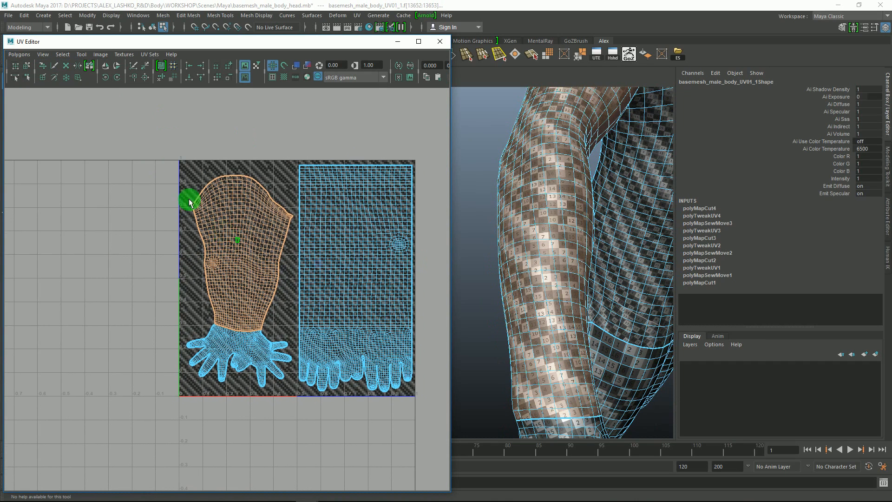
pyautogui.click(20, 55)
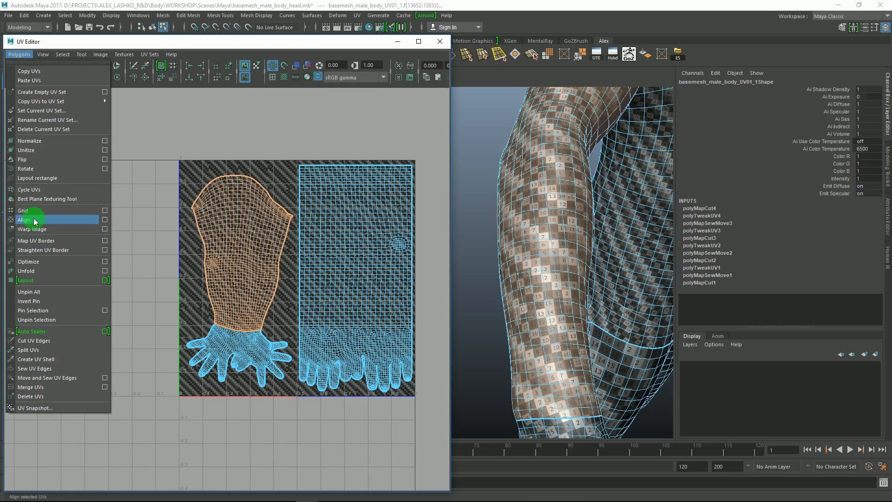
pyautogui.click(26, 151)
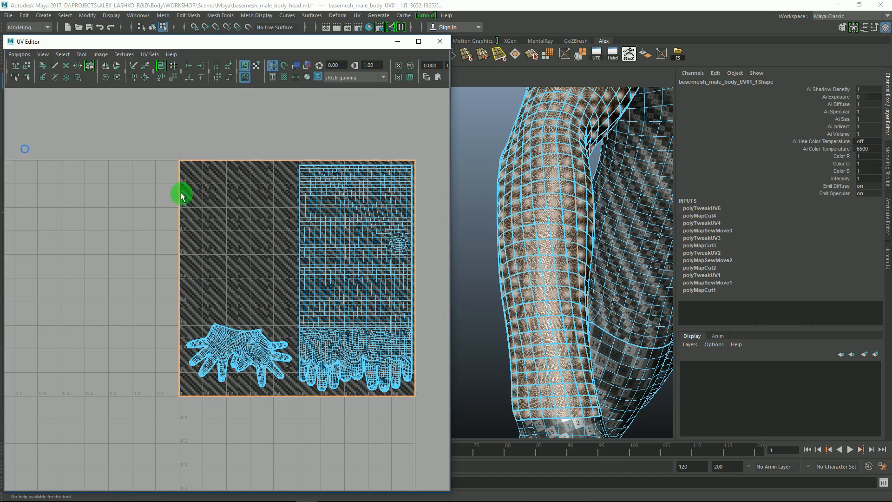
# - Examine the texture on the unitized arm faces and the tile border in the UV layout
pyautogui.keyDown('alt'); pyautogui.moveTo(582, 209); pyautogui.dragTo(553, 265, button='middle'); pyautogui.keyUp('alt')
pyautogui.keyDown('alt'); pyautogui.moveTo(547, 253); pyautogui.dragTo(572, 244); pyautogui.keyUp('alt')
pyautogui.keyDown('alt'); pyautogui.moveTo(292, 245); pyautogui.dragTo(240, 239, button='middle'); pyautogui.keyUp('alt')
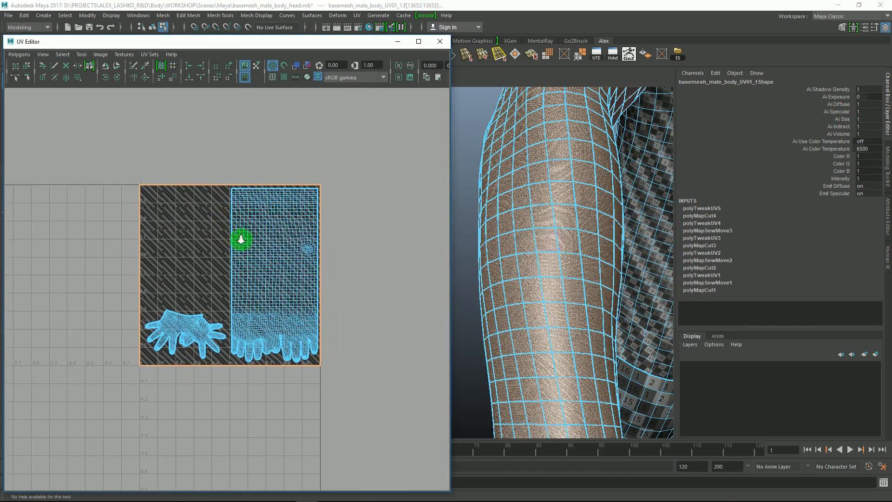
pyautogui.keyDown('alt'); pyautogui.moveTo(236, 232); pyautogui.dragTo(292, 269, button='right'); pyautogui.keyUp('alt')
pyautogui.keyDown('alt'); pyautogui.moveTo(533, 200); pyautogui.dragTo(576, 260); pyautogui.keyUp('alt')
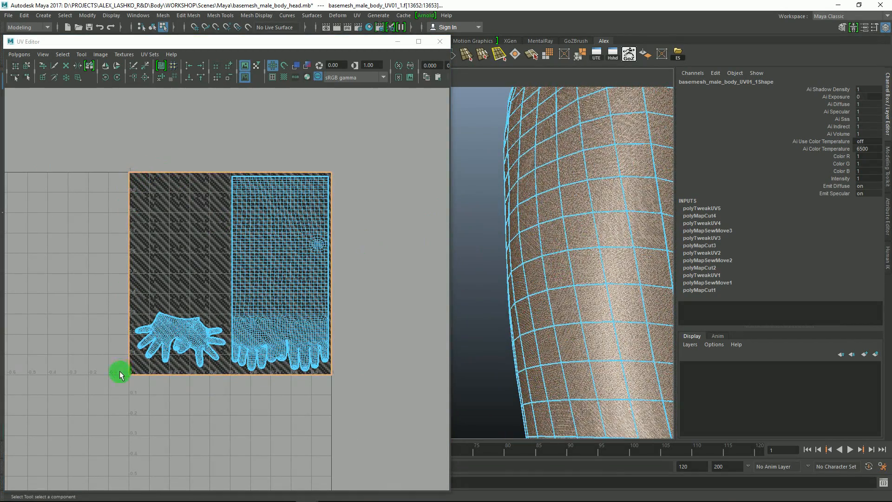
# - Examine the arm and hand shells in the UV layout and the checker texture on the arm from elbow to shoulder
pyautogui.keyDown('alt'); pyautogui.moveTo(325, 366); pyautogui.dragTo(267, 299, button='right'); pyautogui.keyUp('alt')
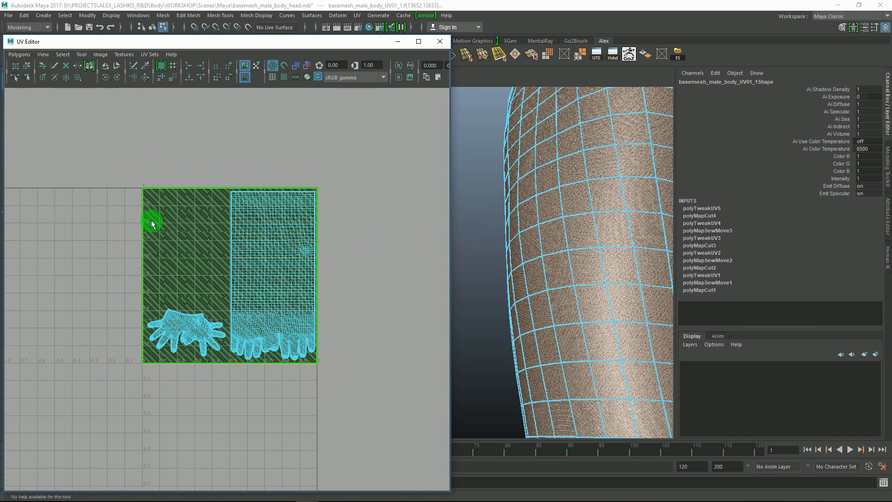
pyautogui.click(218, 314)
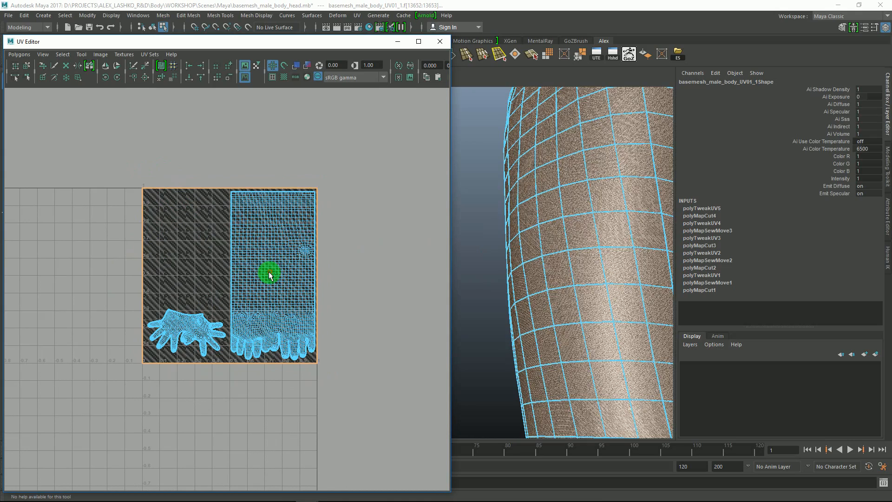
pyautogui.keyDown('alt'); pyautogui.moveTo(568, 211); pyautogui.dragTo(539, 172, button='right'); pyautogui.keyUp('alt')
pyautogui.keyDown('alt'); pyautogui.moveTo(196, 233); pyautogui.dragTo(198, 223, button='middle'); pyautogui.keyUp('alt')
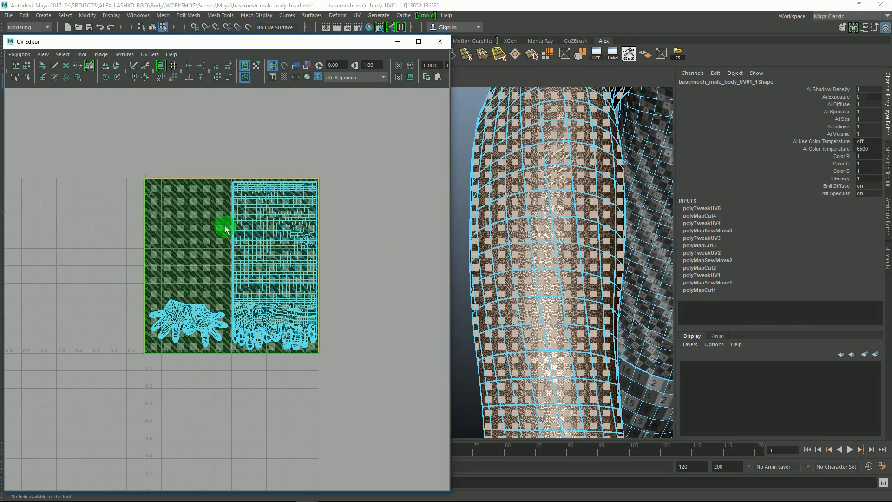
pyautogui.keyDown('alt'); pyautogui.moveTo(564, 193); pyautogui.dragTo(526, 281); pyautogui.keyUp('alt')
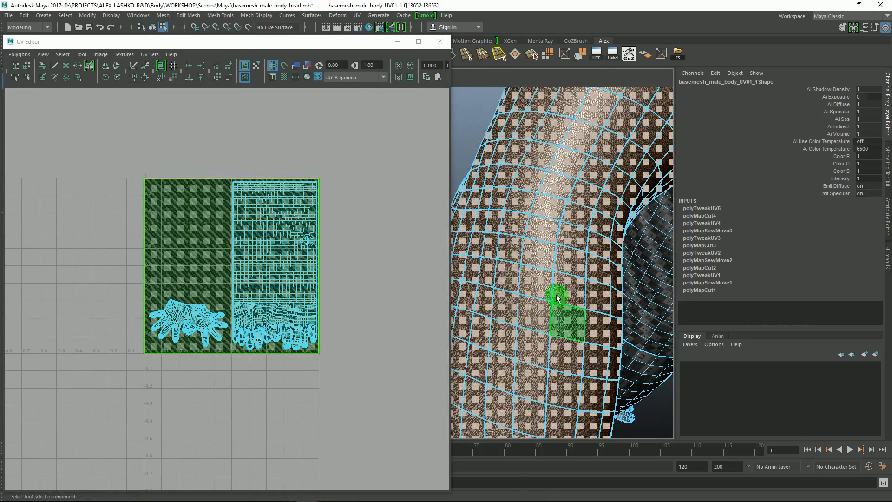
pyautogui.keyDown('alt'); pyautogui.moveTo(552, 289); pyautogui.dragTo(539, 265); pyautogui.keyUp('alt')
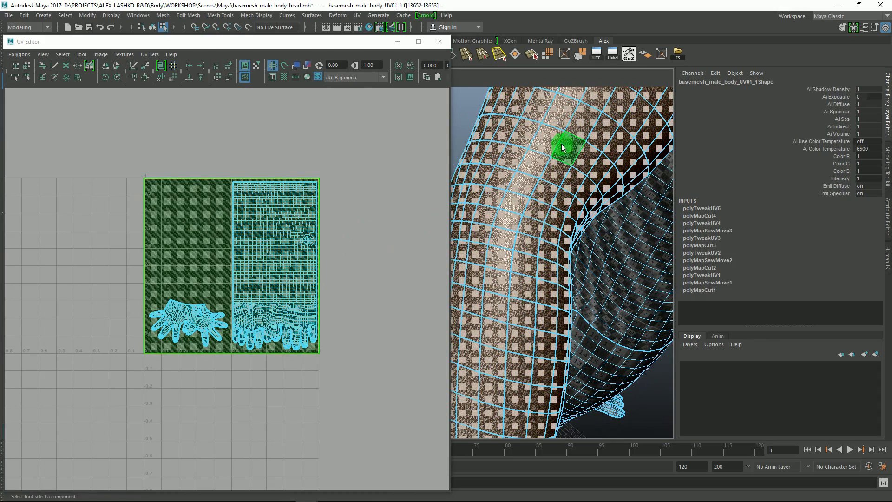
pyautogui.moveTo(562, 203)
pyautogui.keyDown('alt'); pyautogui.mouseDown()
pyautogui.moveTo(508, 199)
pyautogui.moveTo(533, 199)
pyautogui.moveTo(512, 175)
pyautogui.moveTo(559, 182)
pyautogui.moveTo(548, 173)
pyautogui.moveTo(528, 193)
pyautogui.moveTo(542, 180)
pyautogui.moveTo(536, 204)
pyautogui.moveTo(589, 167)
pyautogui.moveTo(590, 196)
pyautogui.moveTo(541, 234)
pyautogui.moveTo(572, 209)
pyautogui.mouseUp(); pyautogui.keyUp('alt')
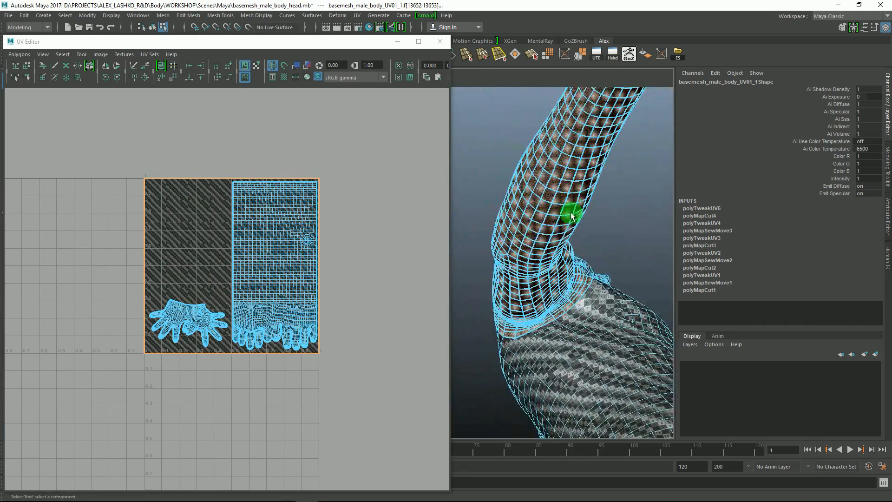
pyautogui.keyDown('alt'); pyautogui.moveTo(573, 177); pyautogui.dragTo(478, 205); pyautogui.keyUp('alt')
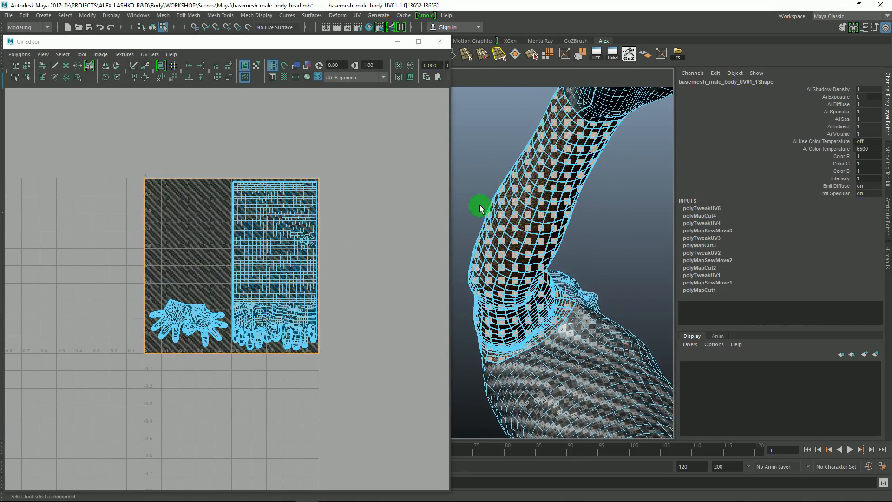
pyautogui.keyDown('alt'); pyautogui.moveTo(289, 219); pyautogui.dragTo(336, 281, button='right'); pyautogui.keyUp('alt')
pyautogui.keyDown('alt'); pyautogui.moveTo(547, 223); pyautogui.dragTo(593, 179); pyautogui.keyUp('alt')
pyautogui.keyDown('alt'); pyautogui.moveTo(609, 149); pyautogui.dragTo(571, 206); pyautogui.keyUp('alt')
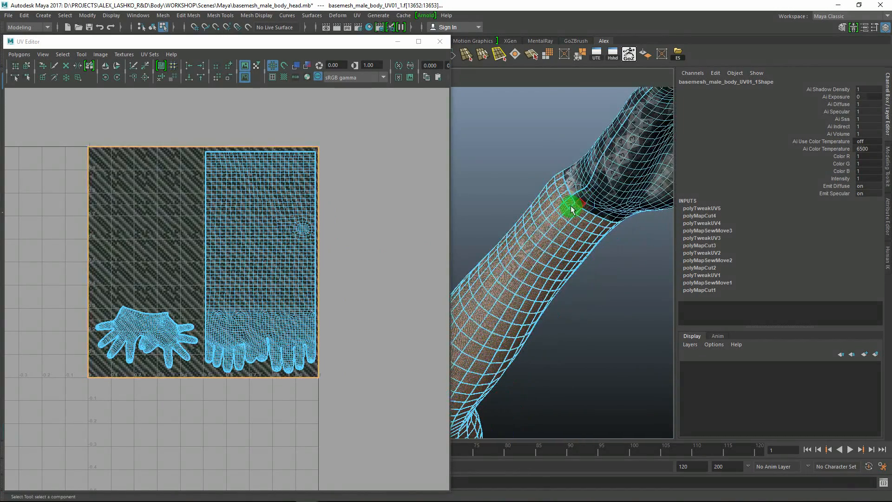
# - Convert the arm's face selection to edges and check its coverage from shoulder to wrist
pyautogui.keyDown('ctrl'); pyautogui.moveTo(539, 227); pyautogui.dragTo(541, 179, button='right'); pyautogui.keyUp('ctrl')
pyautogui.keyDown('alt'); pyautogui.moveTo(549, 205); pyautogui.dragTo(623, 174); pyautogui.keyUp('alt')
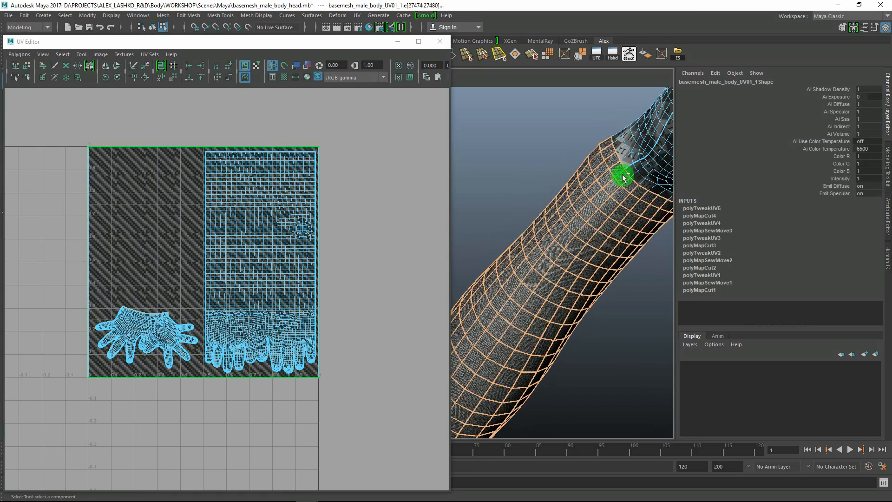
pyautogui.keyDown('alt'); pyautogui.moveTo(620, 213); pyautogui.dragTo(595, 387); pyautogui.keyUp('alt')
pyautogui.keyDown('alt'); pyautogui.moveTo(601, 350); pyautogui.dragTo(583, 311); pyautogui.keyUp('alt')
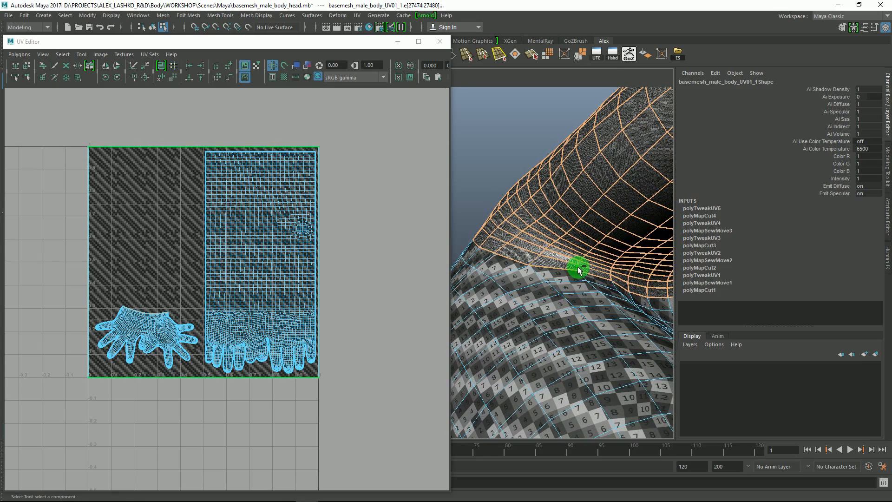
pyautogui.keyDown('alt'); pyautogui.moveTo(620, 253); pyautogui.dragTo(515, 241); pyautogui.keyUp('alt')
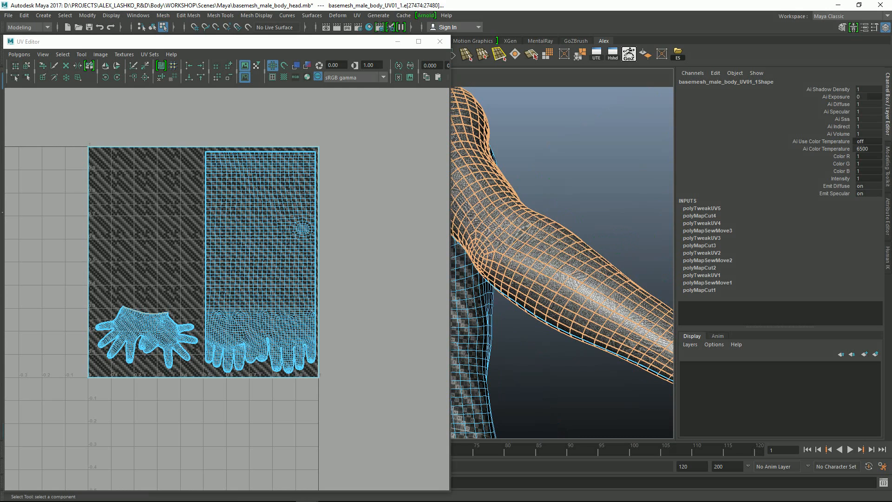
pyautogui.keyDown('alt'); pyautogui.moveTo(204, 189); pyautogui.dragTo(218, 193, button='middle'); pyautogui.keyUp('alt')
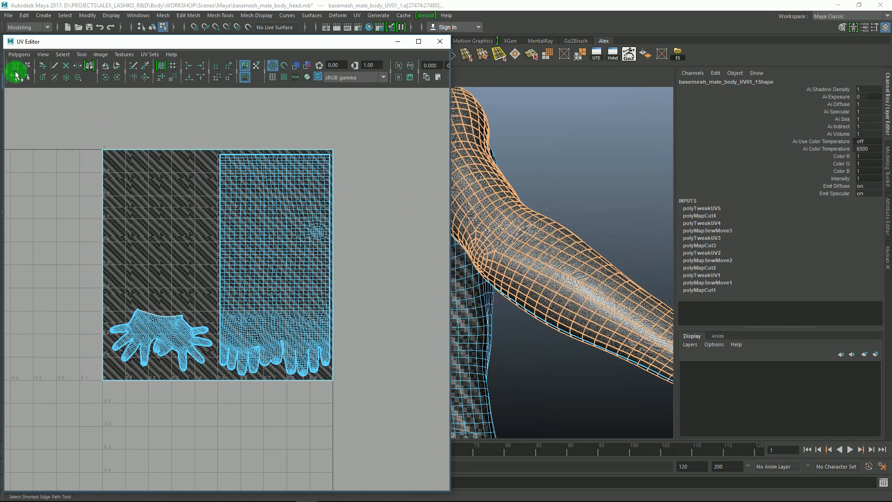
# - Try Move and Sew UV Edges on the selected arm edges, inspect the resulting layout and undo the sew
pyautogui.moveTo(17, 55); pyautogui.dragTo(50, 265)
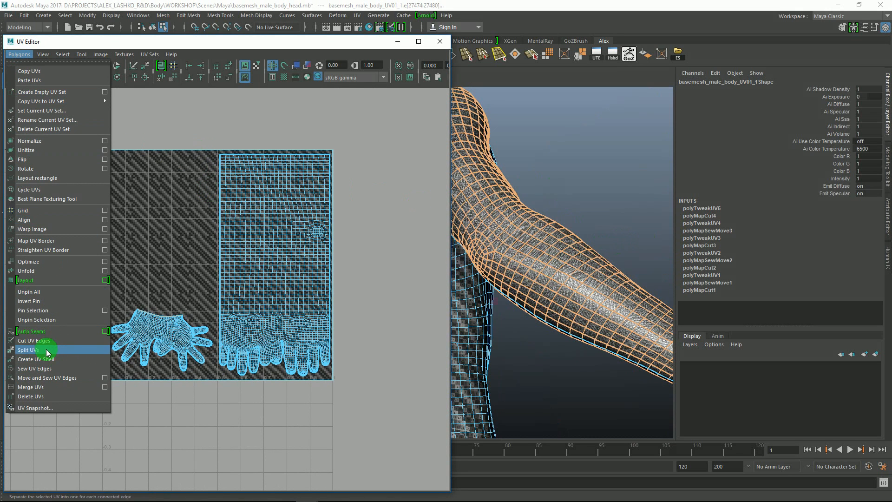
pyautogui.click(42, 380)
pyautogui.keyDown('alt'); pyautogui.moveTo(342, 294); pyautogui.dragTo(283, 274, button='right'); pyautogui.keyUp('alt')
pyautogui.keyDown('alt'); pyautogui.moveTo(344, 269); pyautogui.dragTo(200, 190, button='right'); pyautogui.keyUp('alt')
pyautogui.keyDown('alt'); pyautogui.moveTo(205, 211); pyautogui.dragTo(352, 220, button='middle'); pyautogui.keyUp('alt')
pyautogui.keyDown('alt'); pyautogui.moveTo(248, 216); pyautogui.dragTo(300, 217, button='middle'); pyautogui.keyUp('alt')
pyautogui.keyDown('alt'); pyautogui.moveTo(300, 217); pyautogui.dragTo(366, 257, button='right'); pyautogui.keyUp('alt')
pyautogui.keyDown('alt'); pyautogui.moveTo(367, 257); pyautogui.dragTo(286, 281, button='middle'); pyautogui.keyUp('alt')
pyautogui.hotkey('ctrl', 'z')
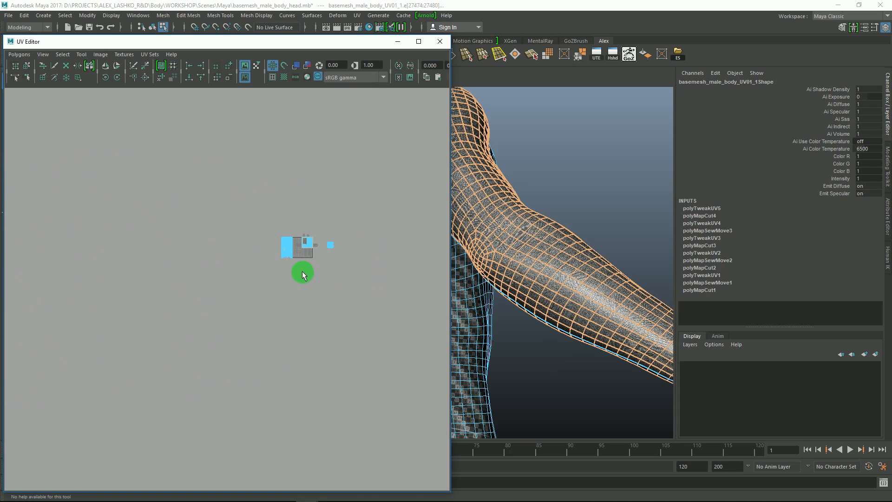
# - Examine the UV tiles, focusing on the arm shell and the border of the separate hand shell
pyautogui.keyDown('alt'); pyautogui.moveTo(562, 228); pyautogui.dragTo(486, 153, button='right'); pyautogui.keyUp('alt')
pyautogui.keyDown('alt'); pyautogui.moveTo(326, 248); pyautogui.dragTo(237, 272, button='middle'); pyautogui.keyUp('alt')
pyautogui.keyDown('alt'); pyautogui.moveTo(353, 342); pyautogui.dragTo(324, 368, button='right'); pyautogui.keyUp('alt')
pyautogui.keyDown('alt'); pyautogui.moveTo(325, 369); pyautogui.dragTo(275, 266, button='middle'); pyautogui.keyUp('alt')
pyautogui.keyDown('alt'); pyautogui.moveTo(275, 266); pyautogui.dragTo(353, 283, button='right'); pyautogui.keyUp('alt')
pyautogui.keyDown('alt'); pyautogui.moveTo(353, 283); pyautogui.dragTo(116, 344, button='middle'); pyautogui.keyUp('alt')
pyautogui.keyDown('alt'); pyautogui.moveTo(222, 302); pyautogui.dragTo(109, 321, button='middle'); pyautogui.keyUp('alt')
pyautogui.keyDown('alt'); pyautogui.moveTo(168, 309); pyautogui.dragTo(339, 415, button='right'); pyautogui.keyUp('alt')
pyautogui.keyDown('alt'); pyautogui.moveTo(150, 308); pyautogui.dragTo(191, 265, button='right'); pyautogui.keyUp('alt')
pyautogui.keyDown('alt'); pyautogui.moveTo(191, 265); pyautogui.dragTo(415, 304, button='middle'); pyautogui.keyUp('alt')
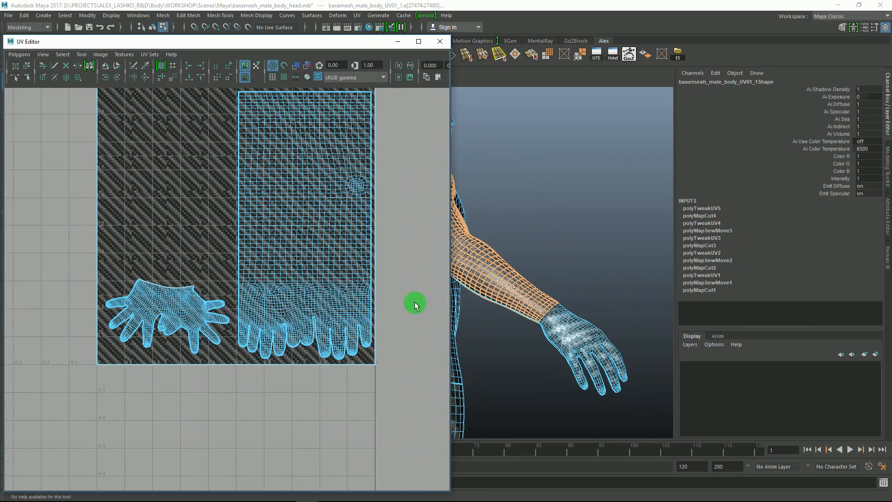
pyautogui.keyDown('alt'); pyautogui.moveTo(332, 305); pyautogui.dragTo(229, 250, button='right'); pyautogui.keyUp('alt')
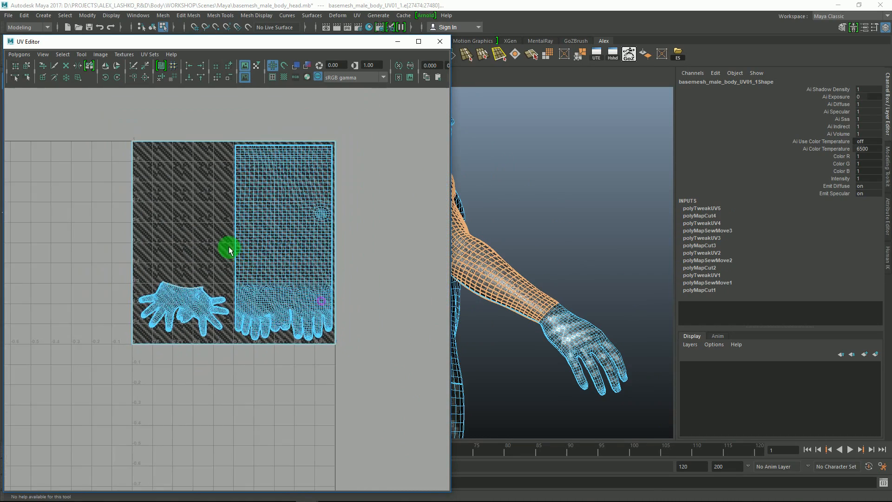
pyautogui.keyDown('alt'); pyautogui.moveTo(234, 261); pyautogui.dragTo(283, 253, button='middle'); pyautogui.keyUp('alt')
pyautogui.keyDown('alt'); pyautogui.moveTo(229, 259); pyautogui.dragTo(342, 363, button='right'); pyautogui.keyUp('alt')
pyautogui.keyDown('alt'); pyautogui.moveTo(256, 278); pyautogui.dragTo(233, 285, button='middle'); pyautogui.keyUp('alt')
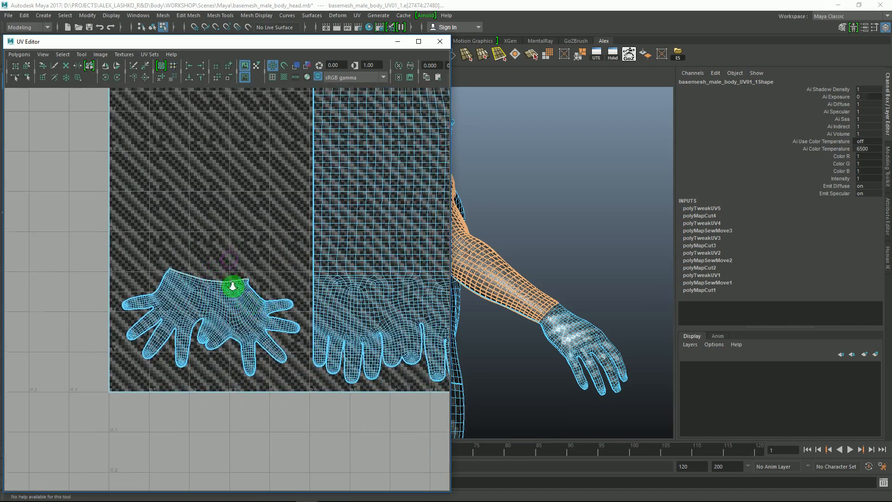
pyautogui.keyDown('alt'); pyautogui.moveTo(230, 280); pyautogui.dragTo(339, 325, button='right'); pyautogui.keyUp('alt')
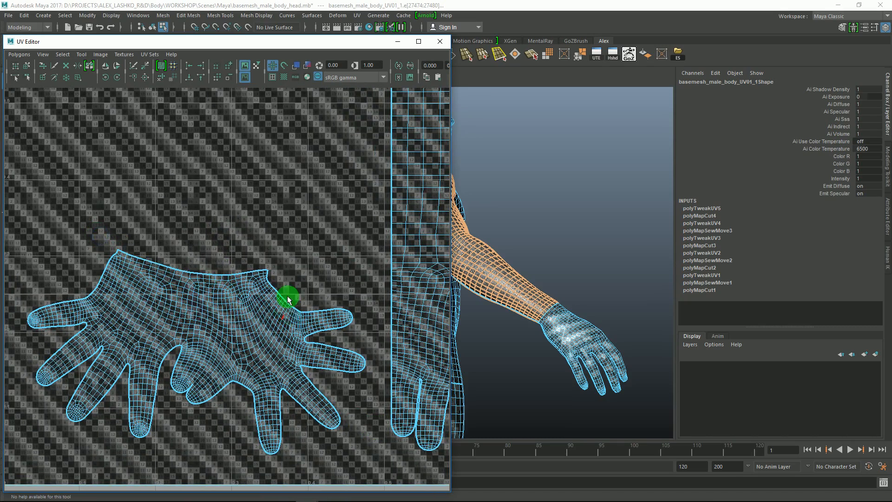
# - Refine the arm's edge selection for sewing, checking it against the hand shell and the wrist border
pyautogui.keyDown('alt'); pyautogui.moveTo(277, 285); pyautogui.dragTo(193, 211, button='right'); pyautogui.keyUp('alt')
pyautogui.keyDown('alt'); pyautogui.moveTo(255, 295); pyautogui.dragTo(291, 325, button='middle'); pyautogui.keyUp('alt')
pyautogui.keyDown('alt'); pyautogui.moveTo(291, 324); pyautogui.dragTo(209, 243, button='right'); pyautogui.keyUp('alt')
pyautogui.keyDown('alt'); pyautogui.moveTo(254, 298); pyautogui.dragTo(224, 297, button='middle'); pyautogui.keyUp('alt')
pyautogui.keyDown('alt'); pyautogui.moveTo(233, 310); pyautogui.dragTo(258, 333, button='right'); pyautogui.keyUp('alt')
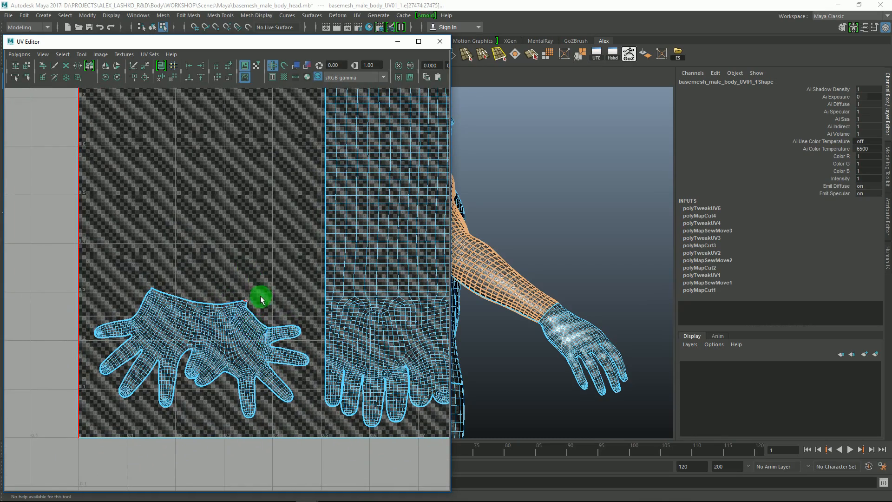
pyautogui.keyDown('alt'); pyautogui.moveTo(261, 300); pyautogui.dragTo(212, 265, button='right'); pyautogui.keyUp('alt')
pyautogui.keyDown('alt'); pyautogui.moveTo(212, 265); pyautogui.dragTo(209, 304, button='middle'); pyautogui.keyUp('alt')
pyautogui.keyDown('alt'); pyautogui.moveTo(209, 305); pyautogui.dragTo(129, 204, button='right'); pyautogui.keyUp('alt')
pyautogui.keyDown('alt'); pyautogui.moveTo(492, 239); pyautogui.dragTo(496, 209, button='middle'); pyautogui.keyUp('alt')
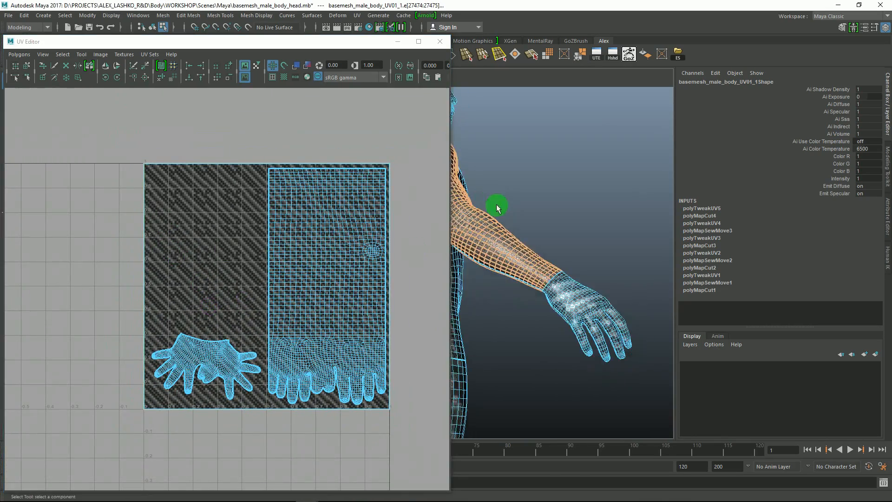
pyautogui.keyDown('alt'); pyautogui.moveTo(536, 226); pyautogui.dragTo(576, 231, button='right'); pyautogui.keyUp('alt')
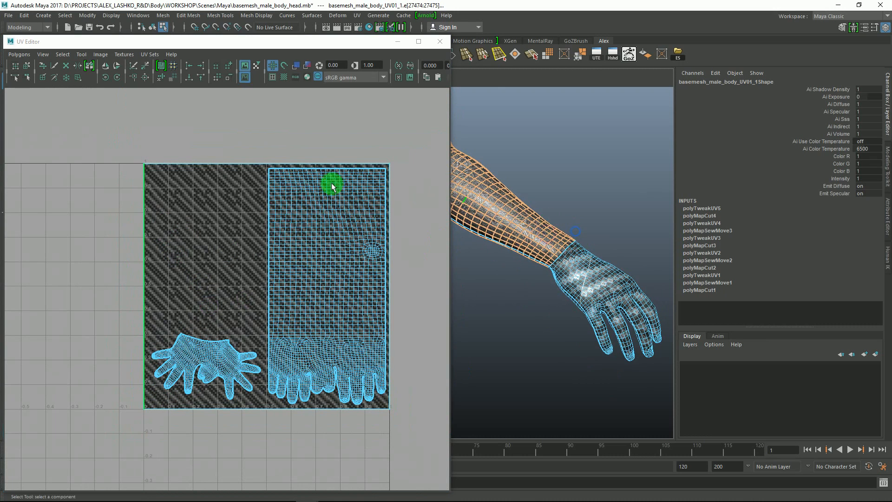
# - Try Move and Sew UV Edges on the refined arm edge selection and inspect the resulting shells
pyautogui.click(19, 55)
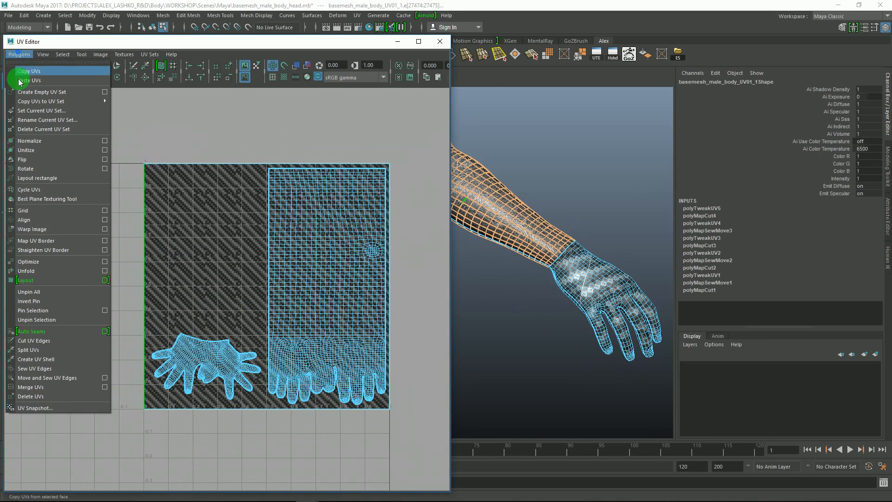
pyautogui.click(56, 379)
pyautogui.keyDown('alt'); pyautogui.moveTo(343, 301); pyautogui.dragTo(255, 286, button='right'); pyautogui.keyUp('alt')
pyautogui.keyDown('alt'); pyautogui.moveTo(255, 286); pyautogui.dragTo(320, 138, button='middle'); pyautogui.keyUp('alt')
pyautogui.keyDown('alt'); pyautogui.moveTo(205, 138); pyautogui.dragTo(155, 138, button='right'); pyautogui.keyUp('alt')
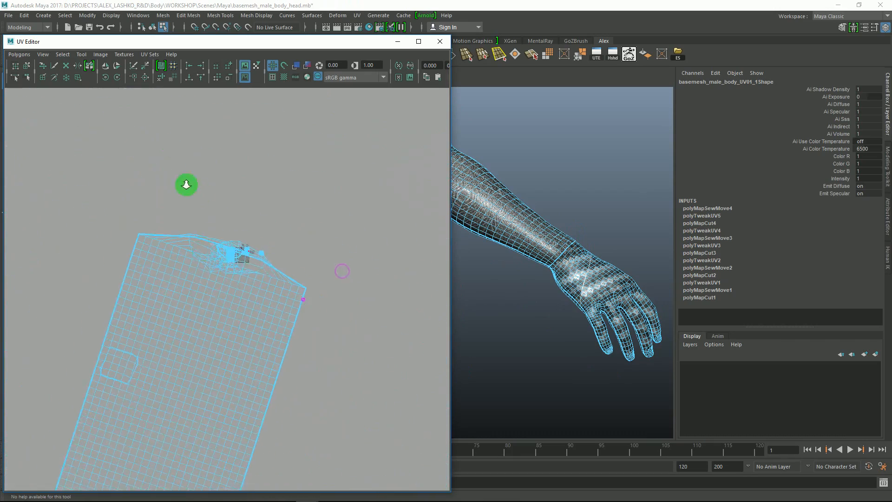
pyautogui.keyDown('alt'); pyautogui.moveTo(231, 292); pyautogui.dragTo(222, 295, button='middle'); pyautogui.keyUp('alt')
pyautogui.keyDown('alt'); pyautogui.moveTo(236, 249); pyautogui.dragTo(406, 319, button='right'); pyautogui.keyUp('alt')
pyautogui.keyDown('alt'); pyautogui.moveTo(228, 127); pyautogui.dragTo(199, 278, button='middle'); pyautogui.keyUp('alt')
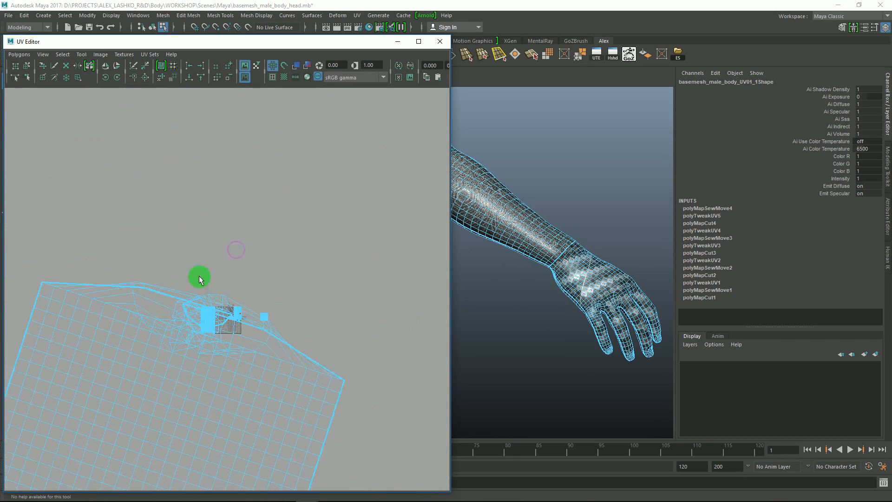
pyautogui.keyDown('alt'); pyautogui.moveTo(234, 318); pyautogui.dragTo(279, 372, button='right'); pyautogui.keyUp('alt')
pyautogui.keyDown('alt'); pyautogui.moveTo(279, 372); pyautogui.dragTo(313, 258, button='middle'); pyautogui.keyUp('alt')
pyautogui.keyDown('alt'); pyautogui.moveTo(313, 258); pyautogui.dragTo(354, 275, button='right'); pyautogui.keyUp('alt')
pyautogui.keyDown('alt'); pyautogui.moveTo(354, 275); pyautogui.dragTo(384, 301, button='middle'); pyautogui.keyUp('alt')
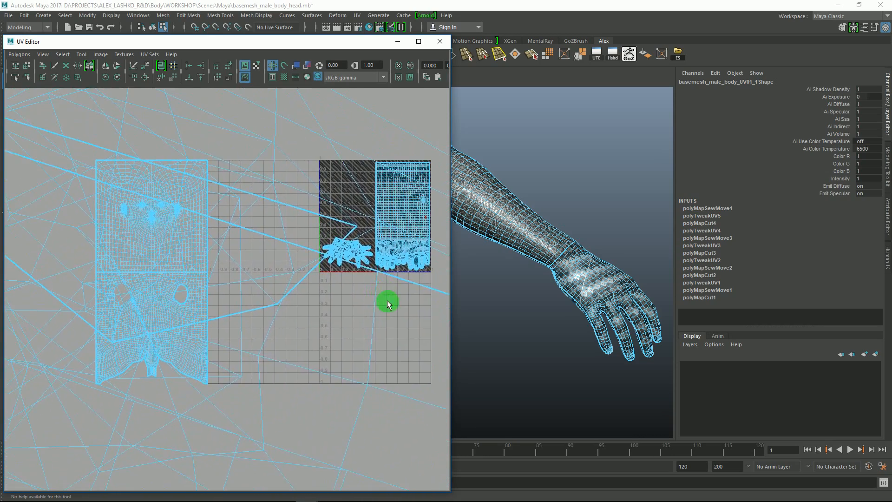
pyautogui.keyDown('alt'); pyautogui.moveTo(384, 301); pyautogui.dragTo(274, 252, button='right'); pyautogui.keyUp('alt')
pyautogui.keyDown('alt'); pyautogui.moveTo(274, 251); pyautogui.dragTo(291, 259, button='middle'); pyautogui.keyUp('alt')
# - Undo the last sew and remove the lengthwise seam on the forearm's underside from the edge selection
pyautogui.keyDown('alt'); pyautogui.moveTo(522, 236); pyautogui.dragTo(535, 196); pyautogui.keyUp('alt')
pyautogui.moveTo(332, 41); pyautogui.dragTo(326, 45)
pyautogui.keyDown('alt'); pyautogui.moveTo(511, 163); pyautogui.dragTo(657, 197); pyautogui.keyUp('alt')
pyautogui.keyDown('alt'); pyautogui.moveTo(544, 274); pyautogui.dragTo(607, 128, button='middle'); pyautogui.keyUp('alt')
pyautogui.keyDown('alt'); pyautogui.moveTo(285, 272); pyautogui.dragTo(245, 272, button='middle'); pyautogui.keyUp('alt')
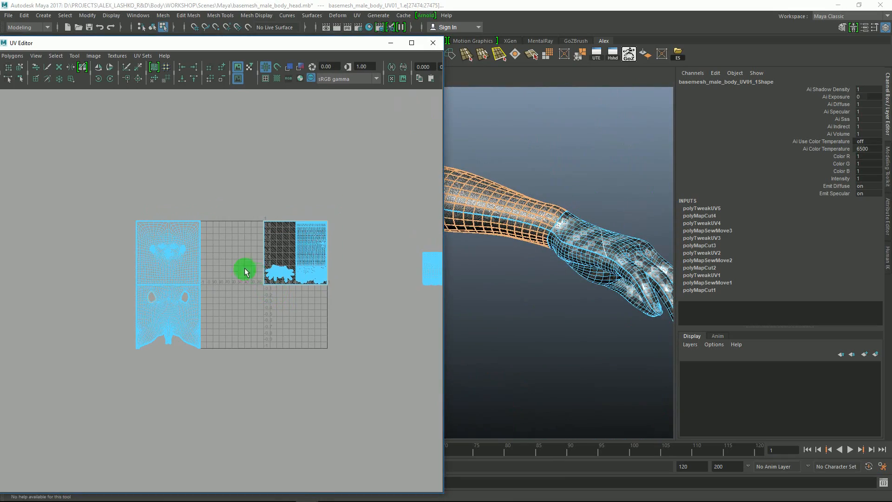
# - Examine the arm and hand shells in the UV tile beside the body shells
pyautogui.keyDown('alt'); pyautogui.moveTo(249, 264); pyautogui.dragTo(335, 298, button='right'); pyautogui.keyUp('alt')
pyautogui.keyDown('alt'); pyautogui.moveTo(319, 223); pyautogui.dragTo(197, 283, button='middle'); pyautogui.keyUp('alt')
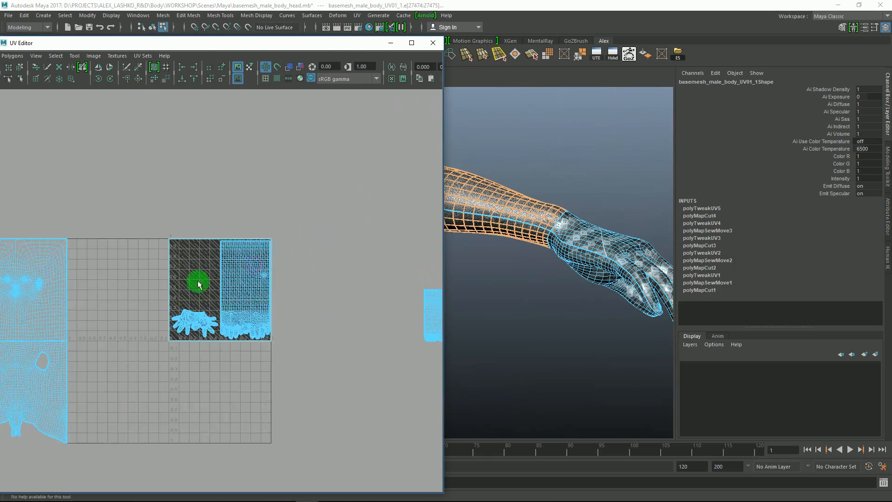
pyautogui.keyDown('alt'); pyautogui.moveTo(225, 303); pyautogui.dragTo(294, 335, button='right'); pyautogui.keyUp('alt')
pyautogui.keyDown('alt'); pyautogui.moveTo(255, 314); pyautogui.dragTo(295, 286, button='middle'); pyautogui.keyUp('alt')
pyautogui.keyDown('alt'); pyautogui.moveTo(295, 288); pyautogui.dragTo(350, 389, button='right'); pyautogui.keyUp('alt')
pyautogui.keyDown('alt'); pyautogui.moveTo(279, 330); pyautogui.dragTo(238, 359, button='middle'); pyautogui.keyUp('alt')
pyautogui.keyDown('alt'); pyautogui.moveTo(237, 358); pyautogui.dragTo(357, 461, button='right'); pyautogui.keyUp('alt')
pyautogui.keyDown('alt'); pyautogui.moveTo(295, 397); pyautogui.dragTo(316, 240, button='middle'); pyautogui.keyUp('alt')
pyautogui.keyDown('alt'); pyautogui.moveTo(333, 272); pyautogui.dragTo(215, 194, button='right'); pyautogui.keyUp('alt')
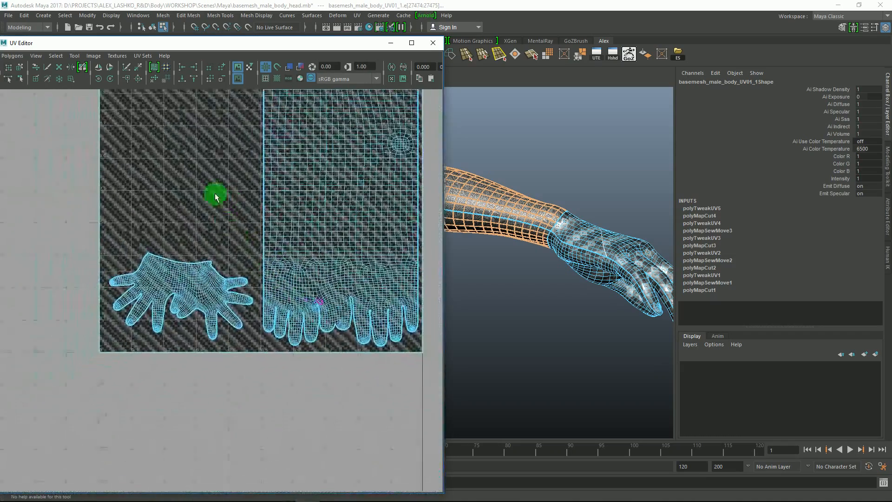
pyautogui.keyDown('alt'); pyautogui.moveTo(216, 194); pyautogui.dragTo(253, 340, button='middle'); pyautogui.keyUp('alt')
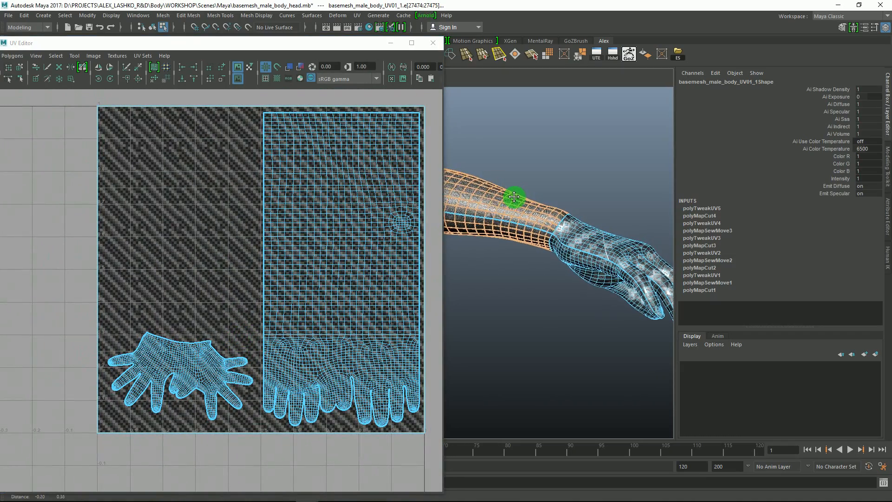
# - Exclude the upper arm's lengthwise seam and the shoulder border edges from the edge selection
pyautogui.keyDown('alt'); pyautogui.moveTo(524, 172); pyautogui.dragTo(551, 205); pyautogui.keyUp('alt')
pyautogui.keyDown('alt'); pyautogui.moveTo(551, 205); pyautogui.dragTo(557, 142, button='middle'); pyautogui.keyUp('alt')
pyautogui.keyDown('alt'); pyautogui.moveTo(557, 142); pyautogui.dragTo(443, 256); pyautogui.keyUp('alt')
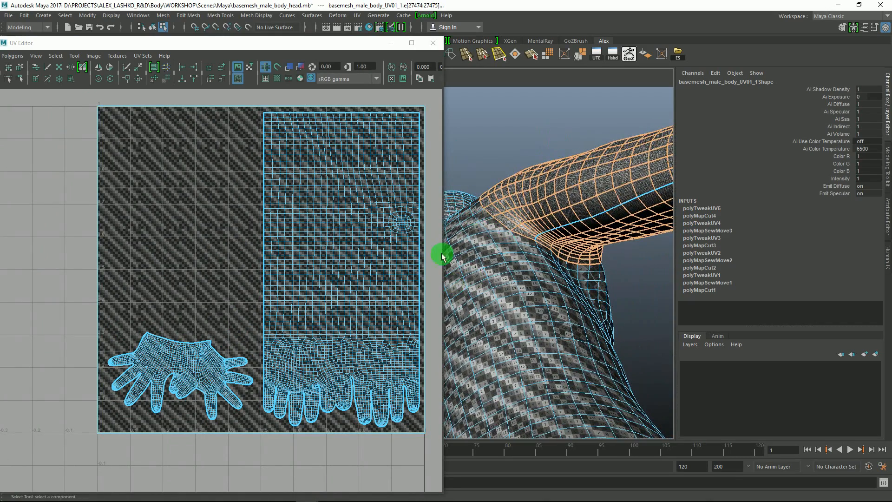
pyautogui.keyDown('alt'); pyautogui.moveTo(390, 283); pyautogui.dragTo(536, 289); pyautogui.keyUp('alt')
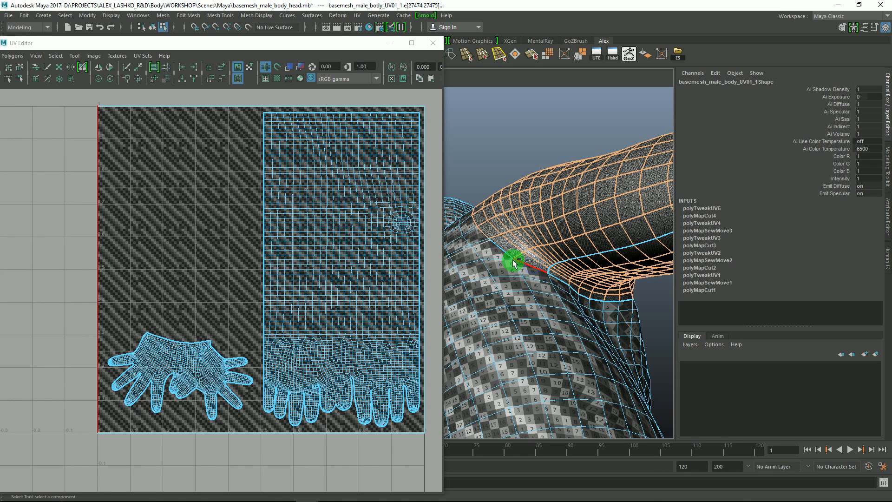
pyautogui.keyDown('alt'); pyautogui.moveTo(495, 239); pyautogui.dragTo(389, 263); pyautogui.keyUp('alt')
pyautogui.keyDown('alt'); pyautogui.moveTo(389, 263); pyautogui.dragTo(93, 219, button='right'); pyautogui.keyUp('alt')
pyautogui.keyDown('alt'); pyautogui.moveTo(188, 215); pyautogui.dragTo(221, 199, button='middle'); pyautogui.keyUp('alt')
# - Move and sew the selected interior UV edges of the arm, leaving its seam and shoulder borders cut
pyautogui.click(7, 59)
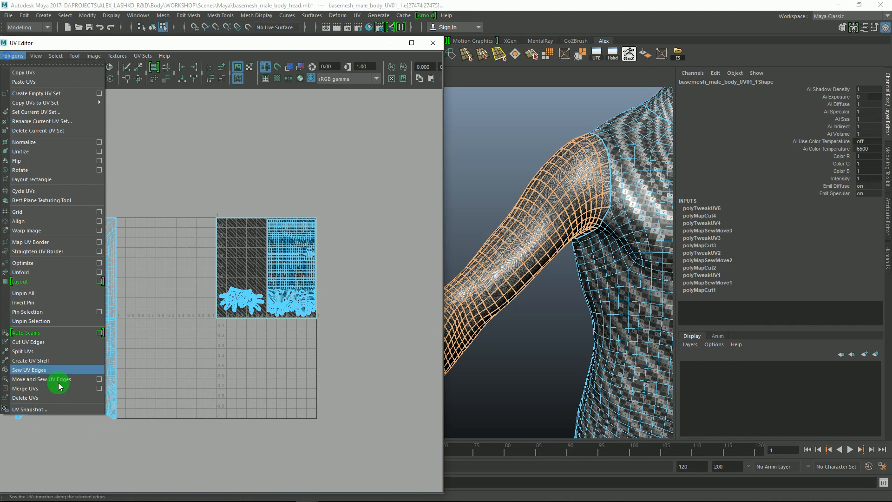
pyautogui.click(60, 376)
pyautogui.keyDown('alt'); pyautogui.moveTo(349, 277); pyautogui.dragTo(332, 222, button='right'); pyautogui.keyUp('alt')
pyautogui.keyDown('alt'); pyautogui.moveTo(371, 216); pyautogui.dragTo(358, 213, button='middle'); pyautogui.keyUp('alt')
# - Convert the selection to UVs and check the arm's sewn shell against the model
pyautogui.keyDown('ctrl'); pyautogui.moveTo(358, 214); pyautogui.dragTo(386, 202, button='right'); pyautogui.keyUp('ctrl')
pyautogui.keyDown('alt'); pyautogui.moveTo(289, 254); pyautogui.dragTo(304, 257, button='middle'); pyautogui.keyUp('alt')
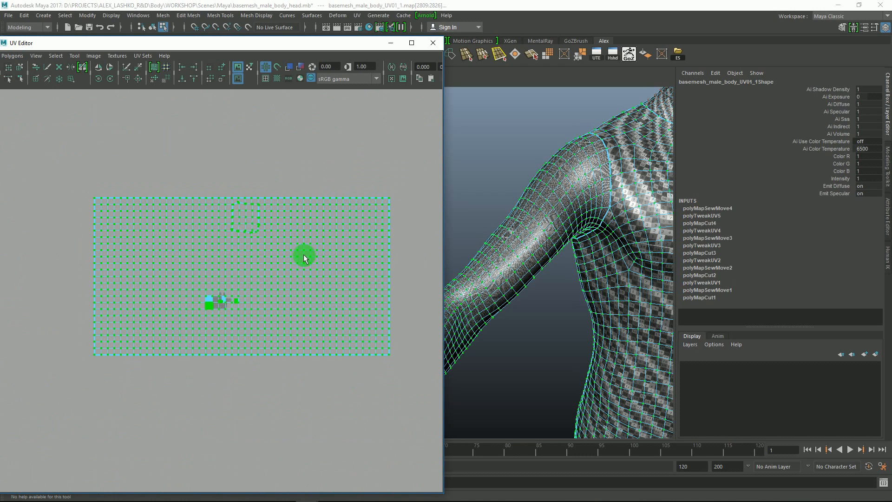
pyautogui.keyDown('alt'); pyautogui.moveTo(491, 205); pyautogui.dragTo(440, 227); pyautogui.keyUp('alt')
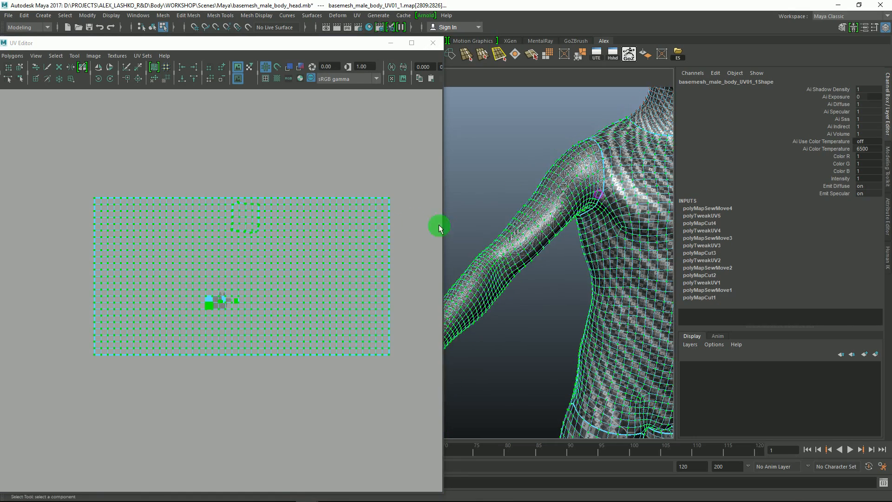
pyautogui.keyDown('alt'); pyautogui.moveTo(581, 187); pyautogui.dragTo(357, 236); pyautogui.keyUp('alt')
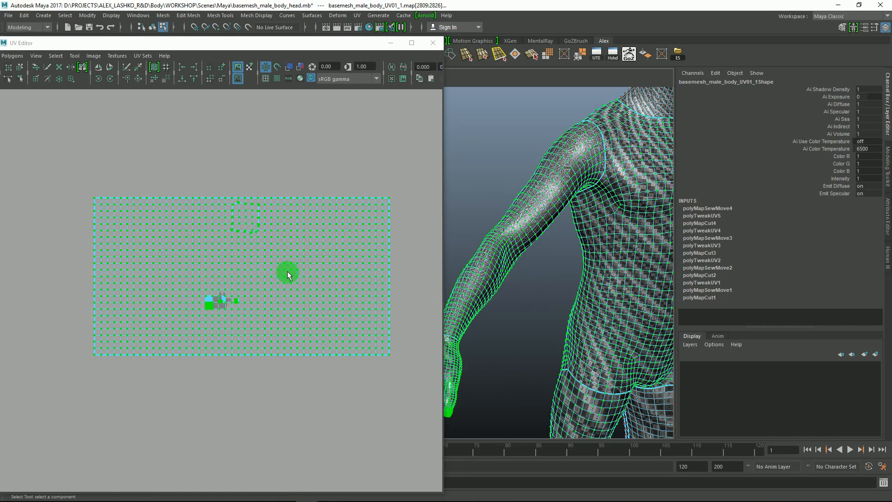
# - Rotate the selected arm UVs 90 degrees clockwise so the shell stands upright, and try scaling them down
pyautogui.press('w')
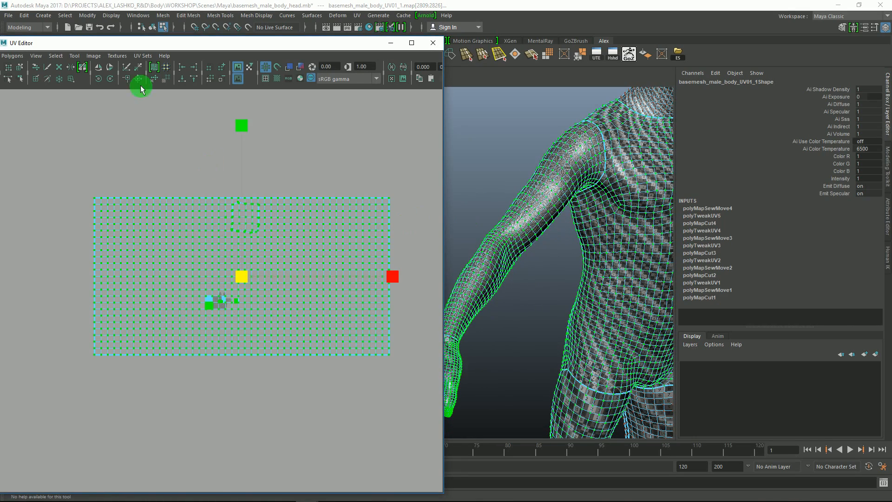
pyautogui.click(111, 80)
pyautogui.click(111, 80)
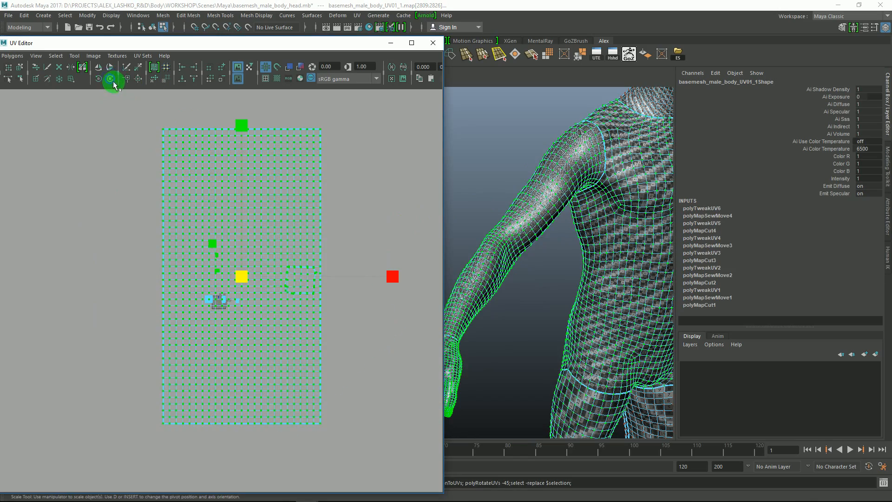
pyautogui.moveTo(242, 278); pyautogui.dragTo(219, 253)
pyautogui.hotkey('ctrl', 'z')
# - Select the whole arm UV shell and move it to the empty part of the UV tile beside the leg shell
pyautogui.keyDown('alt'); pyautogui.moveTo(282, 302); pyautogui.dragTo(298, 253, button='middle'); pyautogui.keyUp('alt')
pyautogui.scroll(4, 331, 259)
pyautogui.click(303, 321)
pyautogui.keyDown('ctrl'); pyautogui.moveTo(303, 322); pyautogui.dragTo(333, 308, button='right'); pyautogui.keyUp('ctrl')
pyautogui.moveTo(260, 154); pyautogui.dragTo(128, 109)
pyautogui.keyDown('alt'); pyautogui.moveTo(242, 131); pyautogui.dragTo(294, 204, button='middle'); pyautogui.keyUp('alt')
pyautogui.keyDown('alt'); pyautogui.moveTo(290, 211); pyautogui.dragTo(386, 305, button='right'); pyautogui.keyUp('alt')
pyautogui.keyDown('alt'); pyautogui.moveTo(348, 225); pyautogui.dragTo(257, 284, button='middle'); pyautogui.keyUp('alt')
pyautogui.keyDown('alt'); pyautogui.moveTo(266, 291); pyautogui.dragTo(352, 345, button='right'); pyautogui.keyUp('alt')
pyautogui.moveTo(309, 264)
pyautogui.keyDown('alt'); pyautogui.mouseDown(button='middle')
pyautogui.moveTo(301, 354)
pyautogui.moveTo(294, 266)
pyautogui.mouseUp(button='middle'); pyautogui.keyUp('alt')
pyautogui.moveTo(317, 234); pyautogui.dragTo(91, 333)
pyautogui.moveTo(191, 365); pyautogui.dragTo(185, 374)
# - Scale the arm UV shell down uniformly to fit the empty strip of the UV tile beside the leg shell
pyautogui.press('f')
pyautogui.keyDown('alt'); pyautogui.moveTo(247, 266); pyautogui.dragTo(329, 322, button='right'); pyautogui.keyUp('alt')
pyautogui.keyDown('alt'); pyautogui.moveTo(313, 277); pyautogui.dragTo(282, 299, button='middle'); pyautogui.keyUp('alt')
pyautogui.press('r')
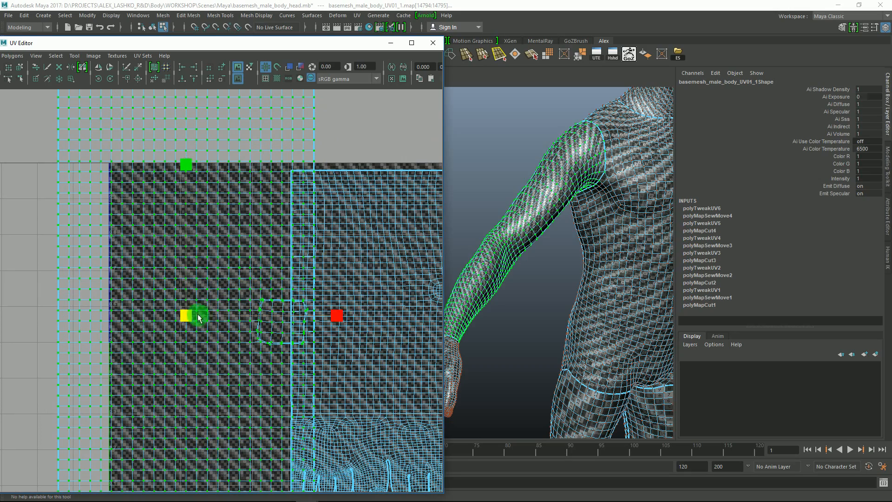
pyautogui.moveTo(173, 315); pyautogui.dragTo(152, 285)
# - Examine the checker texture's size and direction on the model's elbow and forearm against the scaled arm shell
pyautogui.keyDown('alt'); pyautogui.moveTo(550, 183); pyautogui.dragTo(571, 254); pyautogui.keyUp('alt')
pyautogui.keyDown('alt'); pyautogui.moveTo(572, 255); pyautogui.dragTo(575, 232, button='middle'); pyautogui.keyUp('alt')
pyautogui.moveTo(575, 232)
pyautogui.keyDown('alt'); pyautogui.mouseDown()
pyautogui.moveTo(593, 299)
pyautogui.moveTo(533, 223)
pyautogui.moveTo(560, 229)
pyautogui.mouseUp(); pyautogui.keyUp('alt')
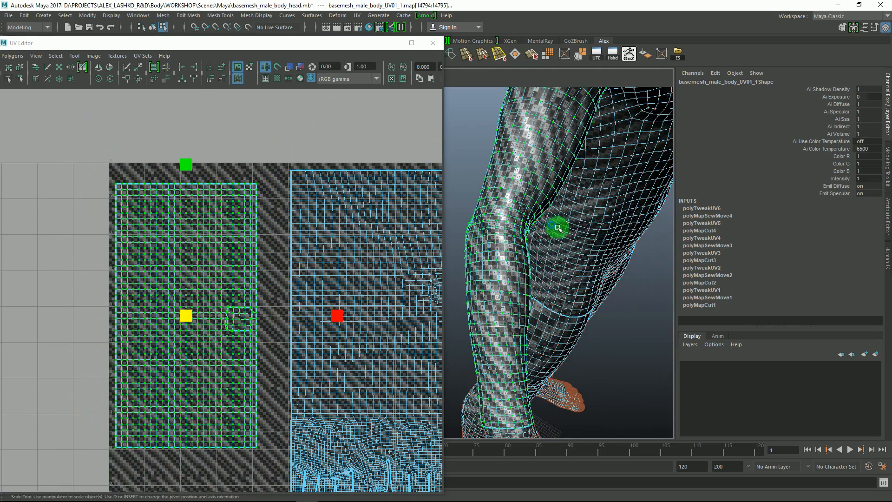
pyautogui.scroll(1, 242, 268)
pyautogui.keyDown('alt'); pyautogui.moveTo(242, 268); pyautogui.dragTo(270, 272, button='right'); pyautogui.keyUp('alt')
pyautogui.keyDown('alt'); pyautogui.moveTo(261, 262); pyautogui.dragTo(325, 297, button='middle'); pyautogui.keyUp('alt')
pyautogui.keyDown('alt'); pyautogui.moveTo(553, 185); pyautogui.dragTo(539, 211, button='middle'); pyautogui.keyUp('alt')
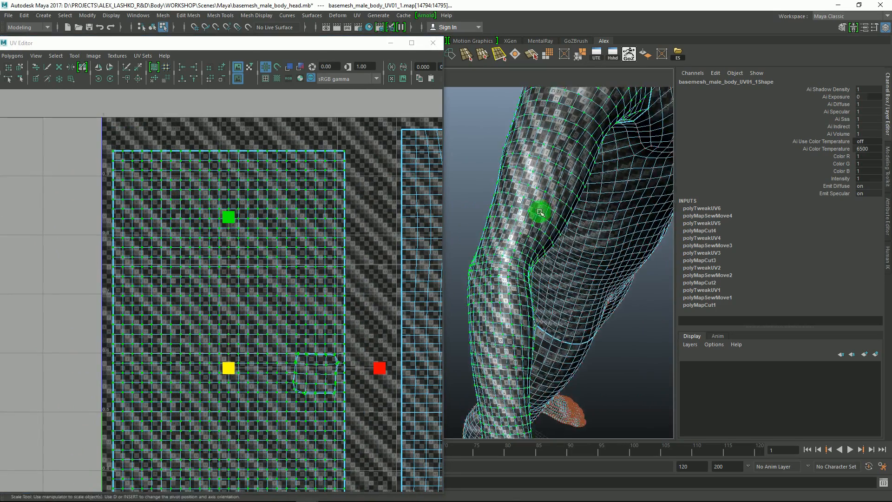
pyautogui.keyDown('alt'); pyautogui.moveTo(540, 207); pyautogui.dragTo(562, 174, button='right'); pyautogui.keyUp('alt')
pyautogui.keyDown('alt'); pyautogui.moveTo(567, 202); pyautogui.dragTo(545, 180, button='middle'); pyautogui.keyUp('alt')
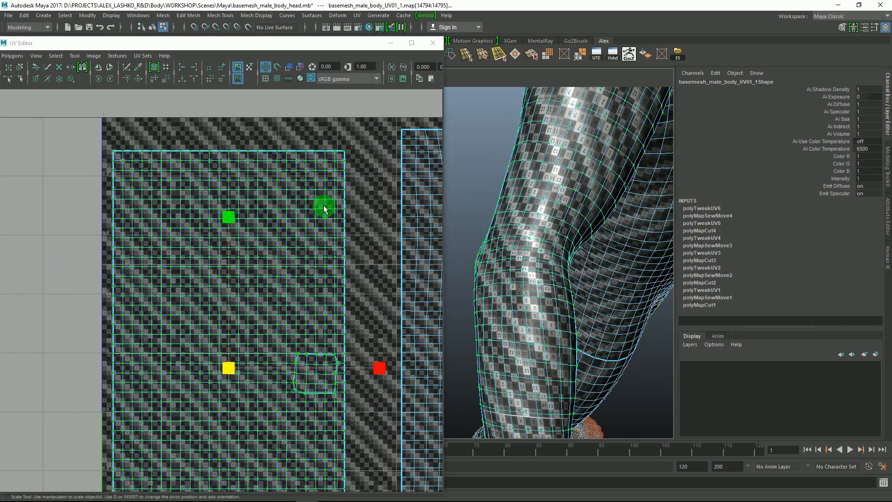
# - Rotate the arm UV shell 180 degrees in 45-degree clockwise increments
pyautogui.click(110, 79)
pyautogui.click(110, 79)
pyautogui.click(110, 79)
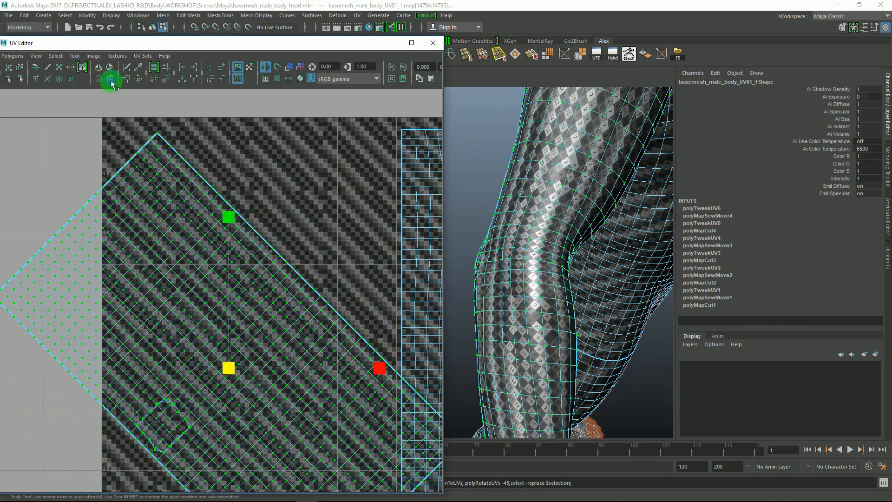
pyautogui.click(110, 79)
# - Select the UVs of the distorted square elbow patch on the arm shell
pyautogui.keyDown('alt'); pyautogui.moveTo(543, 231); pyautogui.dragTo(400, 269); pyautogui.keyUp('alt')
pyautogui.moveTo(272, 279)
pyautogui.keyDown('alt'); pyautogui.mouseDown(button='middle')
pyautogui.moveTo(265, 255)
pyautogui.moveTo(288, 243)
pyautogui.moveTo(303, 283)
pyautogui.moveTo(286, 272)
pyautogui.mouseUp(button='middle'); pyautogui.keyUp('alt')
pyautogui.keyDown('alt'); pyautogui.moveTo(285, 273); pyautogui.dragTo(238, 289, button='right'); pyautogui.keyUp('alt')
pyautogui.keyDown('alt'); pyautogui.moveTo(503, 181); pyautogui.dragTo(576, 219); pyautogui.keyUp('alt')
pyautogui.keyDown('alt'); pyautogui.moveTo(576, 219); pyautogui.dragTo(500, 165, button='middle'); pyautogui.keyUp('alt')
pyautogui.keyDown('alt'); pyautogui.moveTo(500, 165); pyautogui.dragTo(525, 189); pyautogui.keyUp('alt')
pyautogui.keyDown('alt'); pyautogui.moveTo(255, 267); pyautogui.dragTo(236, 229, button='right'); pyautogui.keyUp('alt')
pyautogui.keyDown('alt'); pyautogui.moveTo(241, 226); pyautogui.dragTo(237, 215, button='middle'); pyautogui.keyUp('alt')
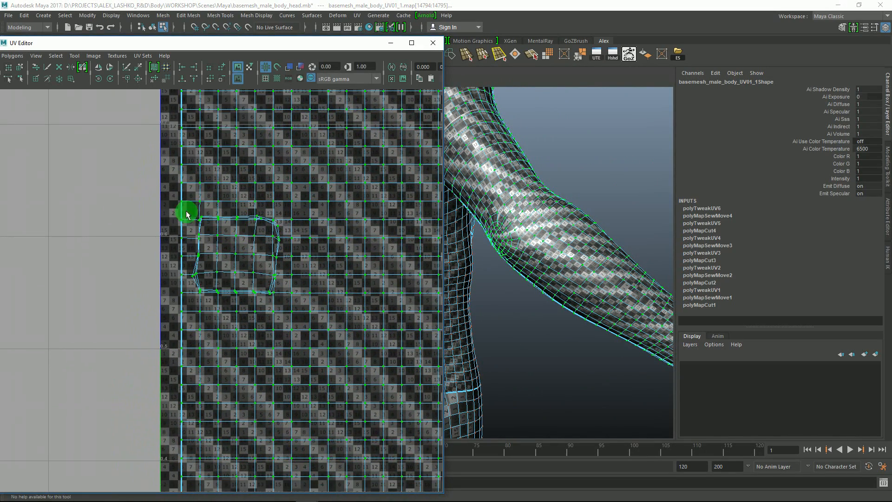
pyautogui.moveTo(190, 208); pyautogui.dragTo(293, 329)
# - Unfold the selected elbow UVs with the Smooth UV Tool, using Pin Borders and World space
pyautogui.keyDown('alt'); pyautogui.moveTo(294, 229); pyautogui.dragTo(283, 254, button='middle'); pyautogui.keyUp('alt')
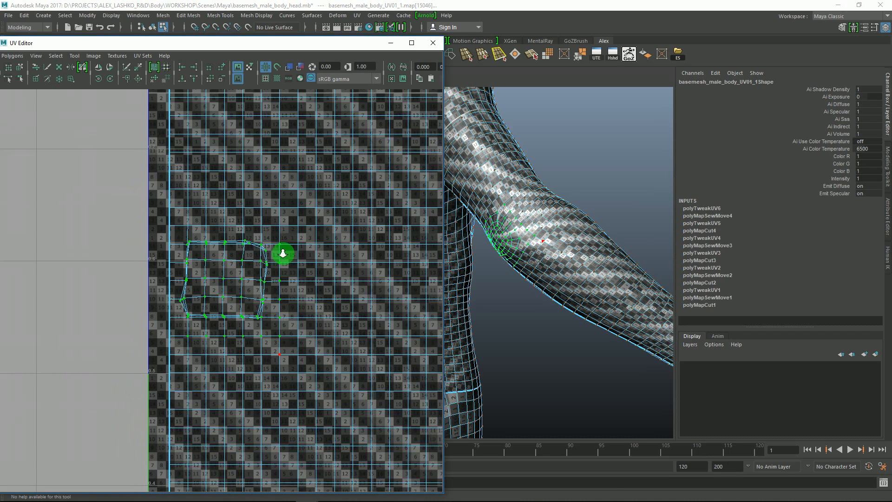
pyautogui.keyDown('alt'); pyautogui.moveTo(282, 253); pyautogui.dragTo(256, 219, button='right'); pyautogui.keyUp('alt')
pyautogui.click(74, 56)
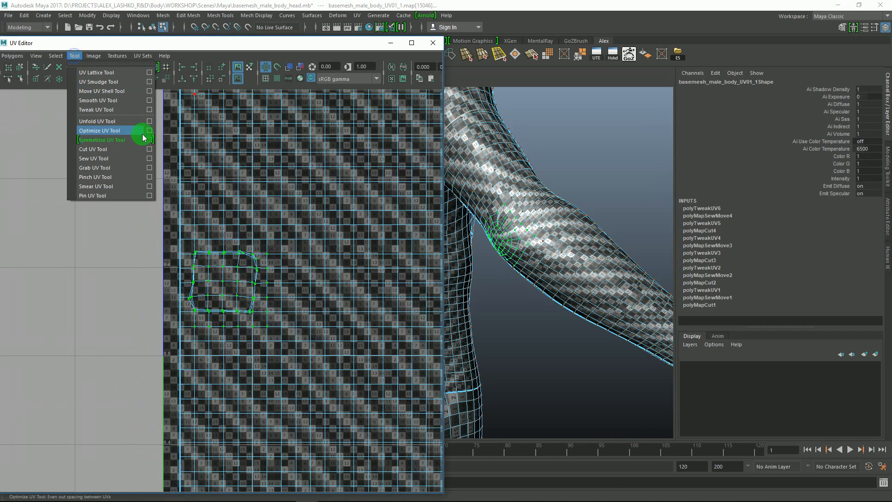
pyautogui.click(150, 103)
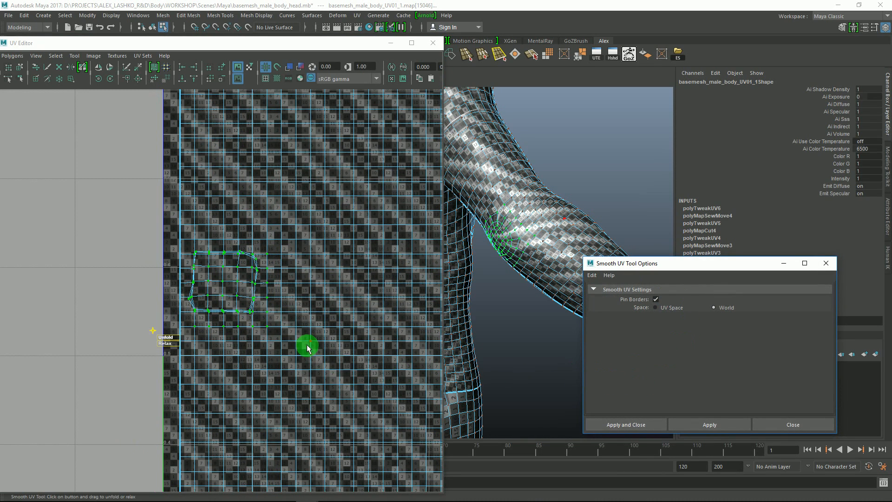
pyautogui.moveTo(172, 336); pyautogui.dragTo(208, 333)
# - Check the elbow on the model and unfold a larger area of UVs around it with the Smooth UV Tool
pyautogui.keyDown('alt'); pyautogui.moveTo(574, 175); pyautogui.dragTo(570, 249); pyautogui.keyUp('alt')
pyautogui.keyDown('alt'); pyautogui.moveTo(570, 249); pyautogui.dragTo(567, 230, button='right'); pyautogui.keyUp('alt')
pyautogui.keyDown('alt'); pyautogui.moveTo(548, 187); pyautogui.dragTo(553, 237); pyautogui.keyUp('alt')
pyautogui.keyDown('alt'); pyautogui.moveTo(279, 259); pyautogui.dragTo(298, 283, button='middle'); pyautogui.keyUp('alt')
pyautogui.moveTo(305, 251); pyautogui.dragTo(187, 407)
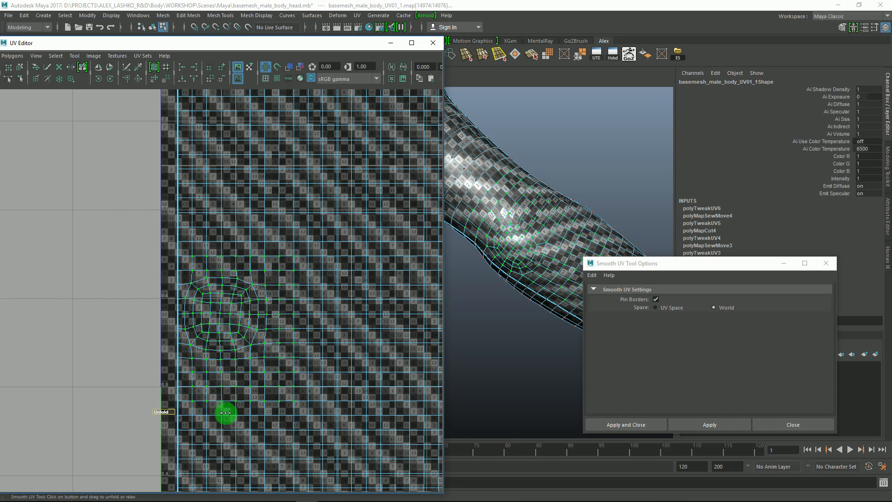
# - Expand the UV selection farther around the elbow, unfold it with the Smooth UV Tool, and leave the tool
pyautogui.keyDown('alt'); pyautogui.moveTo(336, 229); pyautogui.dragTo(318, 251, button='middle'); pyautogui.keyUp('alt')
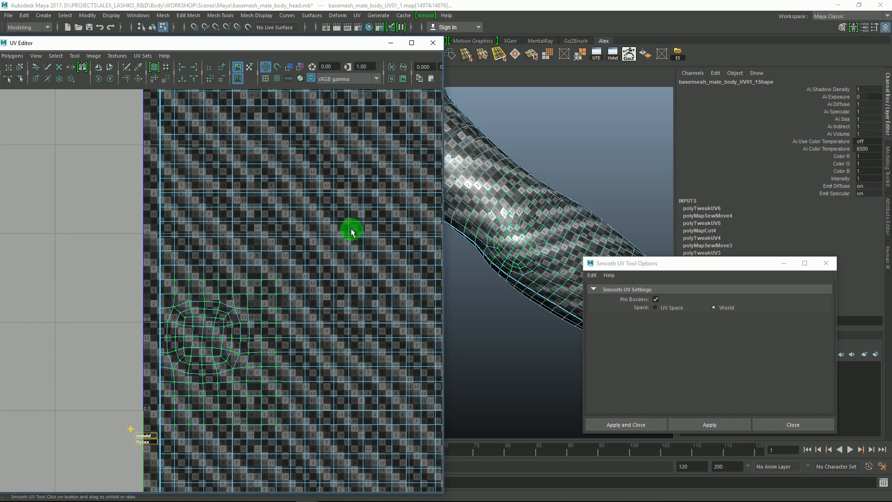
pyautogui.moveTo(197, 439); pyautogui.dragTo(158, 434)
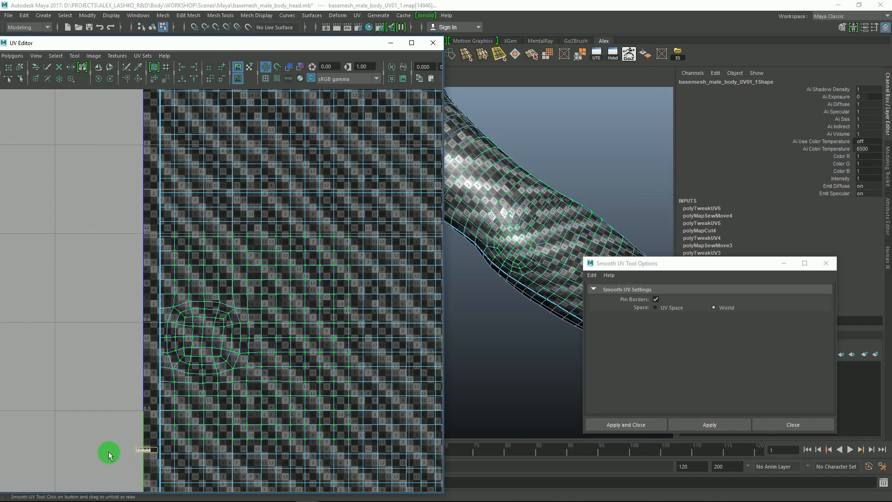
pyautogui.moveTo(108, 453); pyautogui.dragTo(109, 453)
pyautogui.keyDown('alt'); pyautogui.moveTo(315, 305); pyautogui.dragTo(312, 300, button='middle'); pyautogui.keyUp('alt')
pyautogui.press('q')
# - Examine the smoothed elbow UVs and their checker texture on the model
pyautogui.keyDown('alt'); pyautogui.moveTo(309, 253); pyautogui.dragTo(342, 294, button='right'); pyautogui.keyUp('alt')
pyautogui.keyDown('alt'); pyautogui.moveTo(342, 295); pyautogui.dragTo(314, 277, button='middle'); pyautogui.keyUp('alt')
pyautogui.keyDown('alt'); pyautogui.moveTo(521, 168); pyautogui.dragTo(524, 200, button='middle'); pyautogui.keyUp('alt')
pyautogui.keyDown('alt'); pyautogui.moveTo(522, 207); pyautogui.dragTo(502, 221, button='right'); pyautogui.keyUp('alt')
pyautogui.keyDown('alt'); pyautogui.moveTo(534, 251); pyautogui.dragTo(562, 271); pyautogui.keyUp('alt')
pyautogui.keyDown('alt'); pyautogui.moveTo(539, 186); pyautogui.dragTo(543, 208, button='middle'); pyautogui.keyUp('alt')
pyautogui.keyDown('alt'); pyautogui.moveTo(542, 209); pyautogui.dragTo(531, 190, button='right'); pyautogui.keyUp('alt')
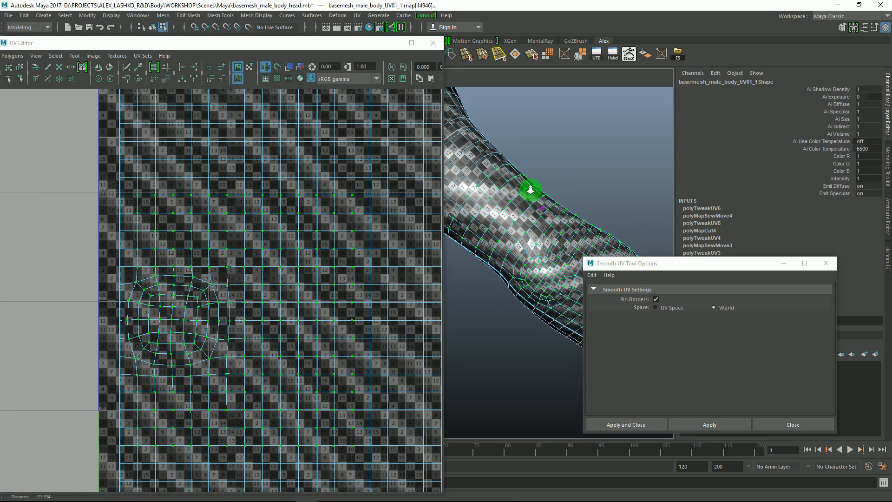
# - Examine the checker pattern along the arm from the shoulder to the forearm and compare it with the UV shell
pyautogui.keyDown('alt'); pyautogui.moveTo(551, 206); pyautogui.dragTo(573, 222); pyautogui.keyUp('alt')
pyautogui.keyDown('alt'); pyautogui.moveTo(542, 204); pyautogui.dragTo(628, 225, button='middle'); pyautogui.keyUp('alt')
pyautogui.moveTo(657, 264); pyautogui.dragTo(748, 300)
pyautogui.keyDown('alt'); pyautogui.moveTo(587, 220); pyautogui.dragTo(605, 261, button='middle'); pyautogui.keyUp('alt')
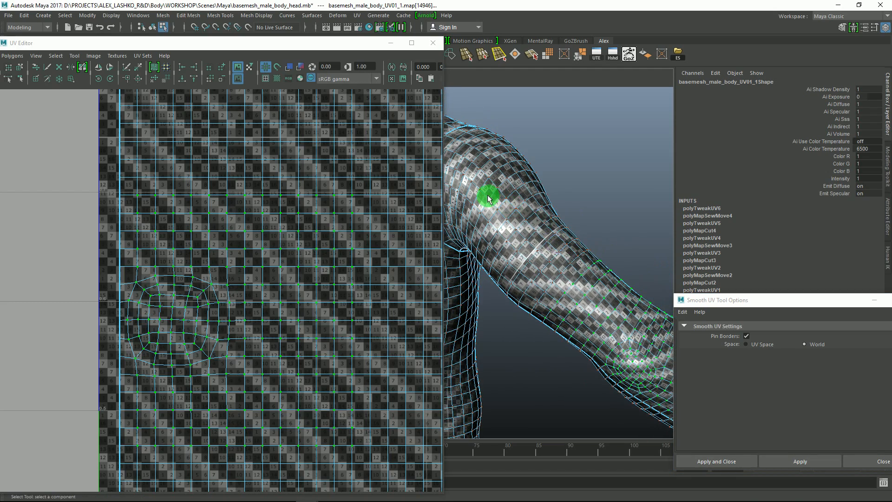
pyautogui.keyDown('alt'); pyautogui.moveTo(488, 199); pyautogui.dragTo(509, 190); pyautogui.keyUp('alt')
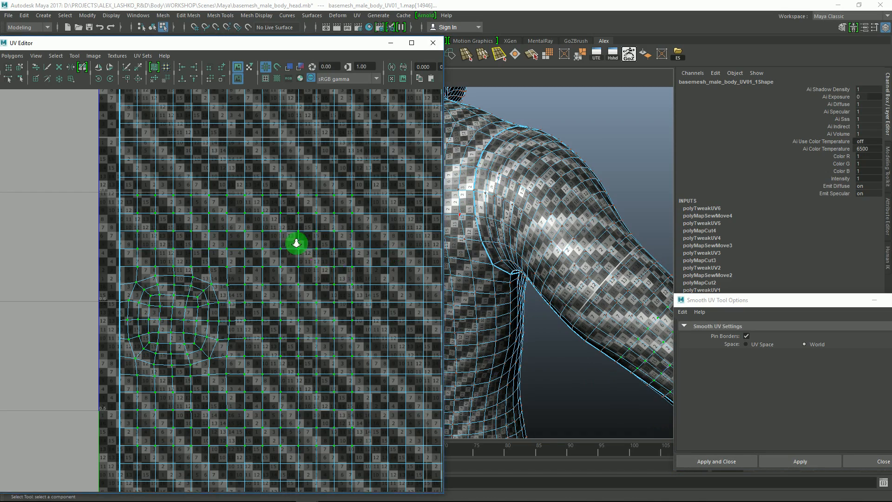
pyautogui.keyDown('alt'); pyautogui.moveTo(296, 242); pyautogui.dragTo(301, 274, button='right'); pyautogui.keyUp('alt')
pyautogui.keyDown('alt'); pyautogui.moveTo(343, 308); pyautogui.dragTo(301, 297, button='middle'); pyautogui.keyUp('alt')
pyautogui.keyDown('alt'); pyautogui.moveTo(301, 297); pyautogui.dragTo(291, 287, button='right'); pyautogui.keyUp('alt')
pyautogui.keyDown('alt'); pyautogui.moveTo(563, 239); pyautogui.dragTo(422, 173, button='middle'); pyautogui.keyUp('alt')
pyautogui.keyDown('alt'); pyautogui.moveTo(558, 242); pyautogui.dragTo(535, 255); pyautogui.keyUp('alt')
pyautogui.keyDown('alt'); pyautogui.moveTo(207, 242); pyautogui.dragTo(214, 257, button='middle'); pyautogui.keyUp('alt')
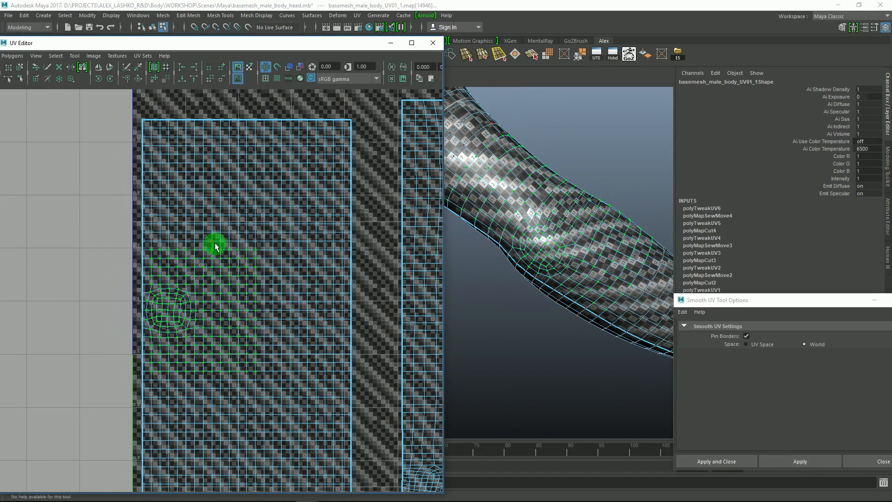
# - Select the whole arm UV shell and set the Unfold UVs method to Legacy in its options
pyautogui.keyDown('alt'); pyautogui.moveTo(265, 270); pyautogui.dragTo(189, 224, button='right'); pyautogui.keyUp('alt')
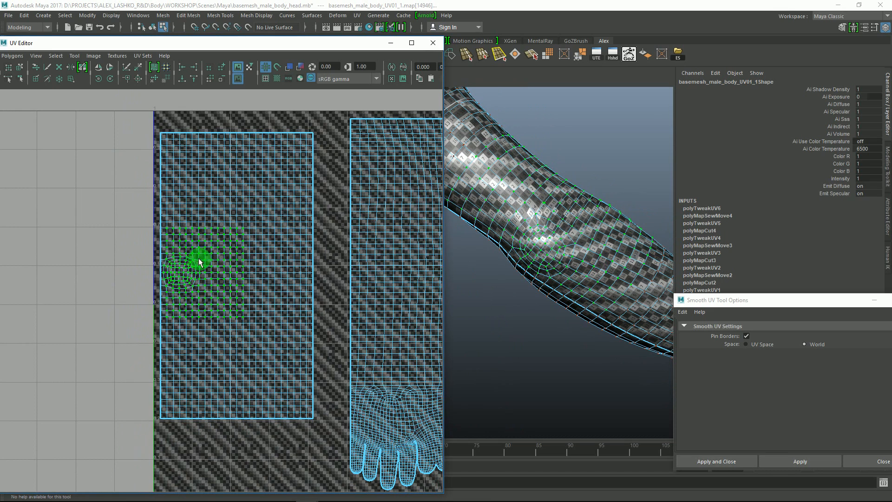
pyautogui.keyDown('ctrl'); pyautogui.moveTo(199, 258); pyautogui.dragTo(147, 156, button='right'); pyautogui.keyUp('ctrl')
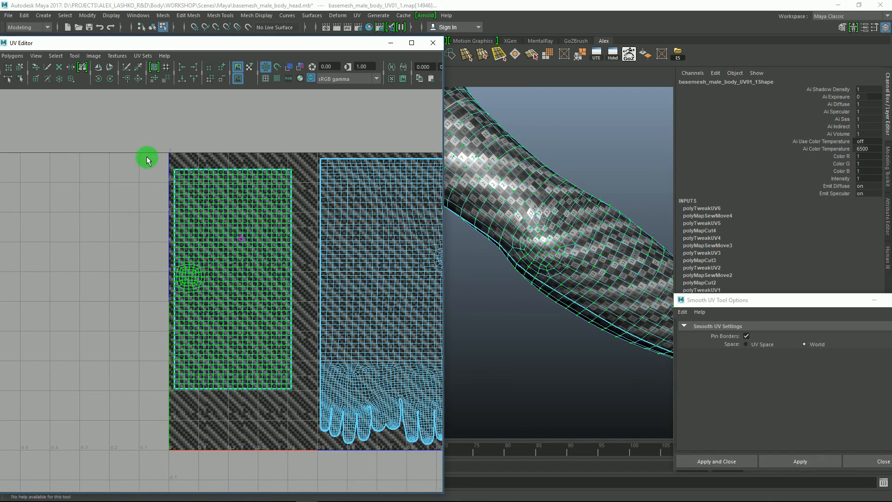
pyautogui.moveTo(17, 45); pyautogui.dragTo(28, 44)
pyautogui.click(24, 55)
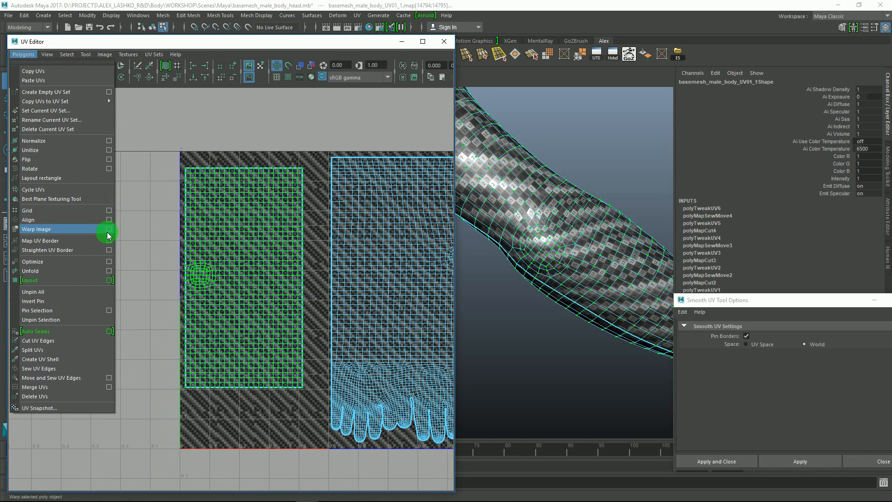
pyautogui.click(110, 271)
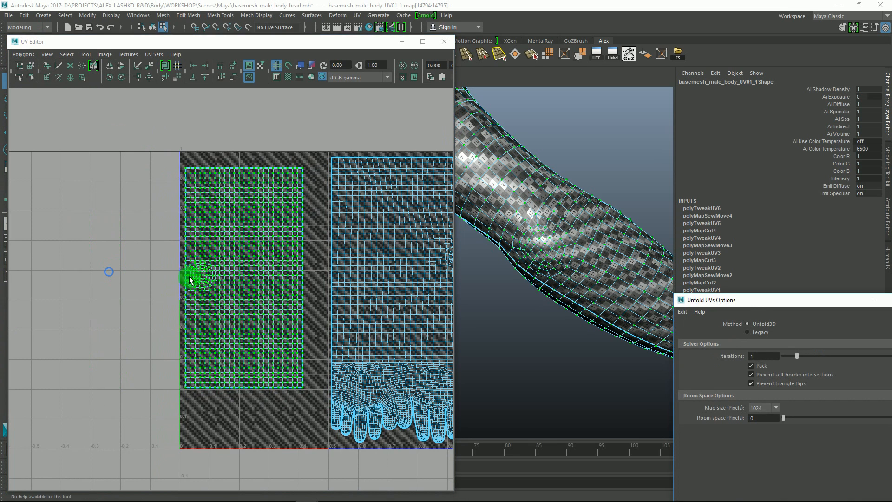
pyautogui.moveTo(757, 307); pyautogui.dragTo(626, 111)
pyautogui.click(623, 138)
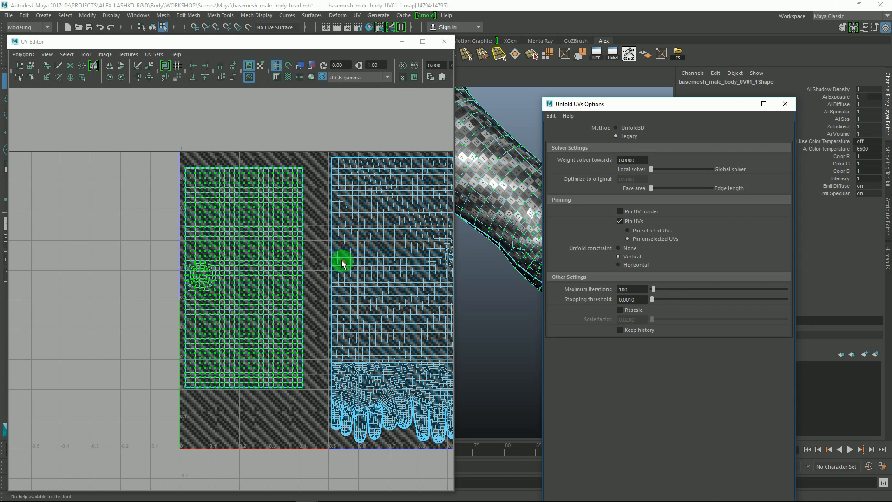
# - Unfold the arm shell with the Vertical constraint, Pin unselected UVs, 100 maximum iterations and a 0.0010 stopping threshold
pyautogui.keyDown('alt'); pyautogui.moveTo(341, 271); pyautogui.dragTo(335, 258, button='middle'); pyautogui.keyUp('alt')
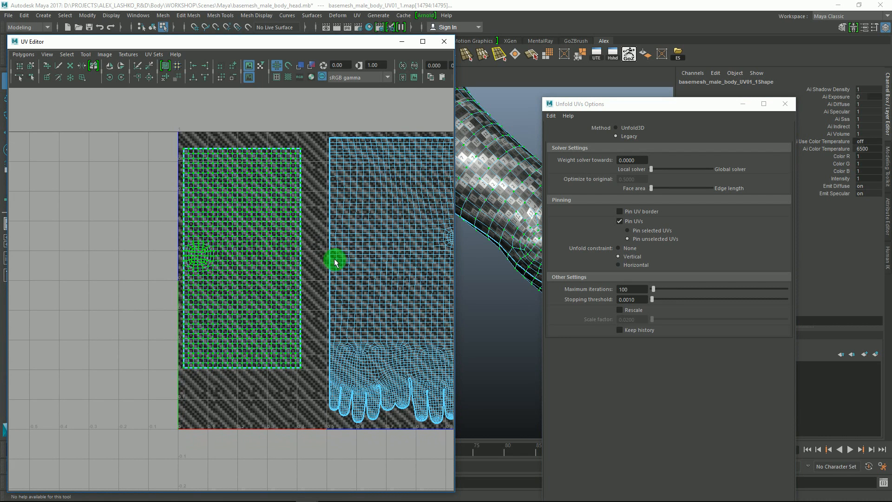
pyautogui.keyDown('alt'); pyautogui.moveTo(323, 263); pyautogui.dragTo(320, 257, button='middle'); pyautogui.keyUp('alt')
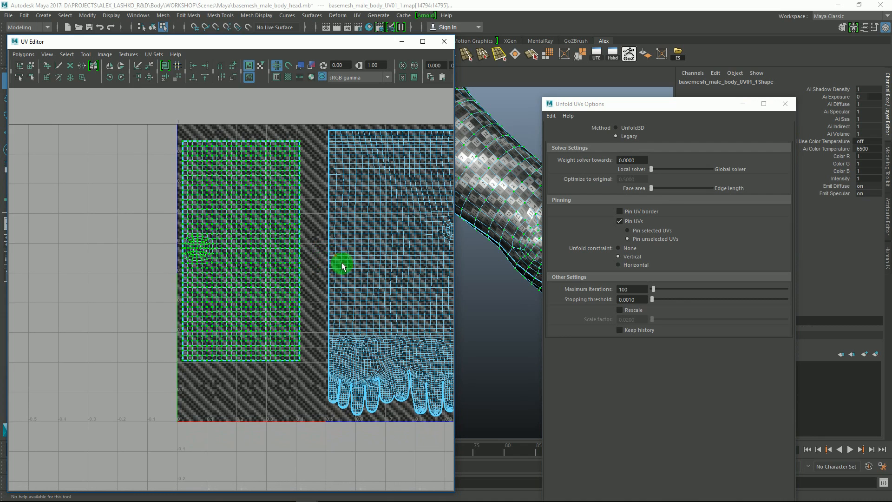
pyautogui.keyDown('alt'); pyautogui.moveTo(225, 172); pyautogui.dragTo(221, 203, button='middle'); pyautogui.keyUp('alt')
pyautogui.keyDown('alt'); pyautogui.moveTo(221, 203); pyautogui.dragTo(228, 233, button='right'); pyautogui.keyUp('alt')
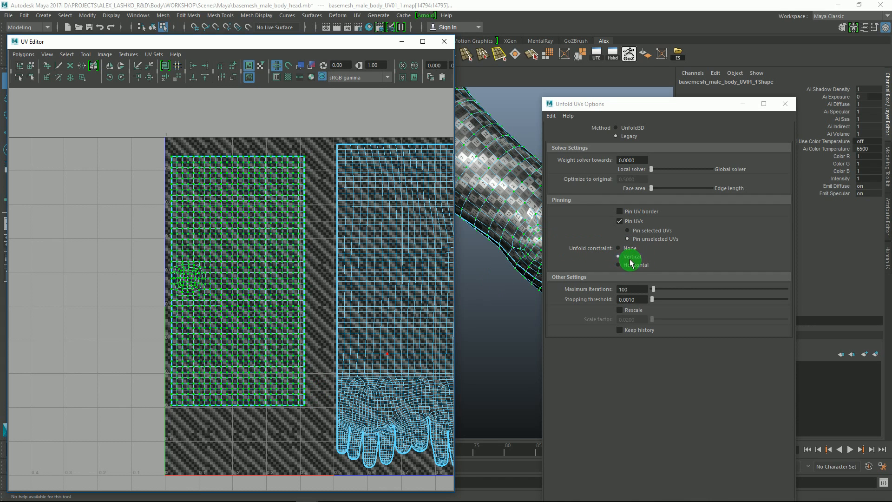
pyautogui.moveTo(627, 104); pyautogui.dragTo(607, 25)
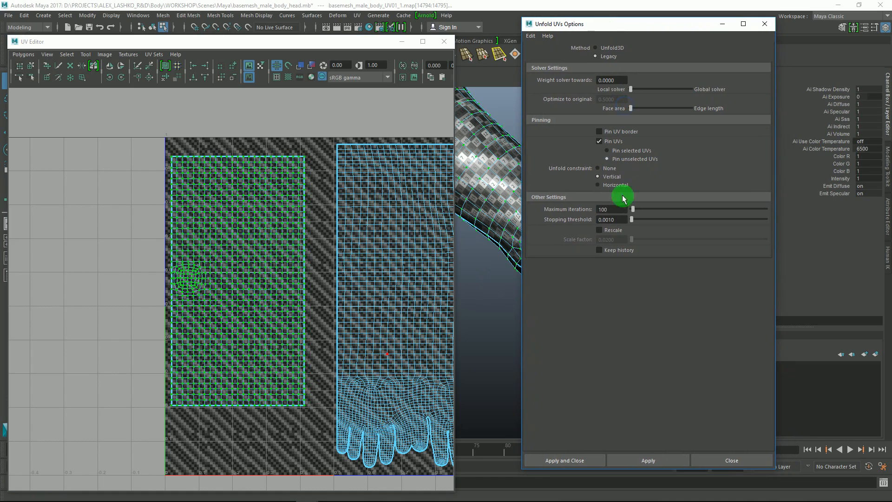
pyautogui.keyDown('alt'); pyautogui.moveTo(305, 249); pyautogui.dragTo(268, 214, button='right'); pyautogui.keyUp('alt')
pyautogui.keyDown('alt'); pyautogui.moveTo(258, 153); pyautogui.dragTo(254, 190, button='middle'); pyautogui.keyUp('alt')
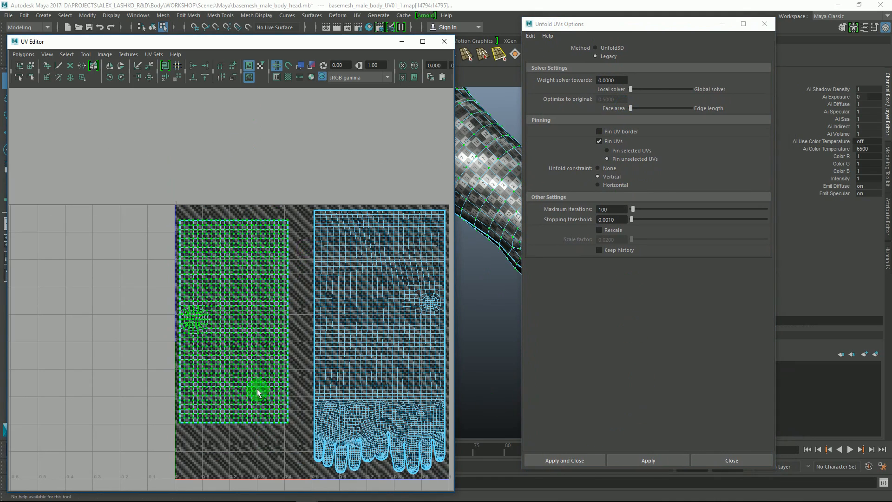
pyautogui.click(636, 461)
pyautogui.keyDown('alt'); pyautogui.moveTo(245, 258); pyautogui.dragTo(241, 232, button='middle'); pyautogui.keyUp('alt')
pyautogui.keyDown('alt'); pyautogui.moveTo(240, 232); pyautogui.dragTo(285, 313, button='right'); pyautogui.keyUp('alt')
pyautogui.keyDown('alt'); pyautogui.moveTo(272, 277); pyautogui.dragTo(273, 269, button='middle'); pyautogui.keyUp('alt')
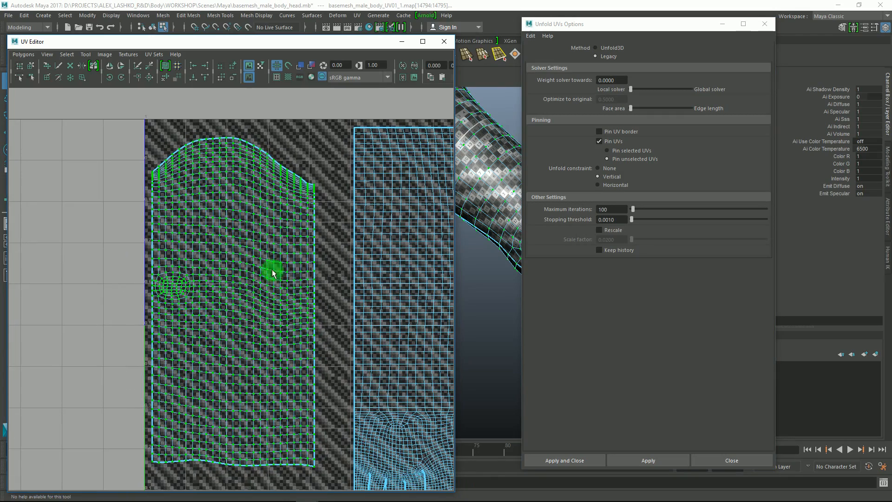
# - Arrange the UV and unfold option windows around the model and examine the unfolded arm's checker texture
pyautogui.moveTo(278, 44); pyautogui.dragTo(218, 38)
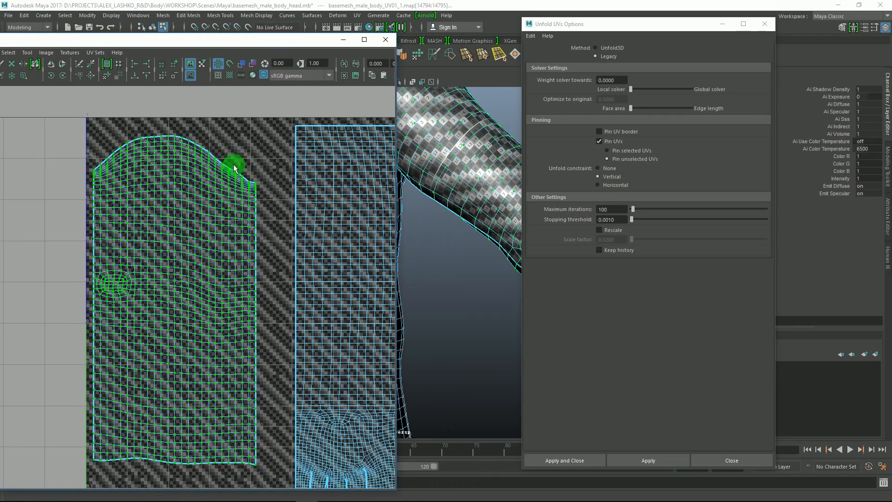
pyautogui.keyDown('alt'); pyautogui.moveTo(200, 286); pyautogui.dragTo(213, 257, button='middle'); pyautogui.keyUp('alt')
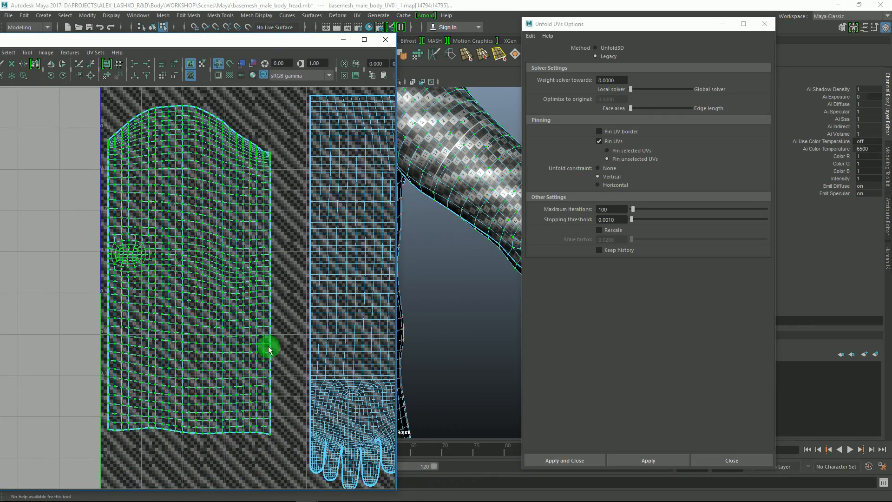
pyautogui.moveTo(618, 31); pyautogui.dragTo(763, 53)
pyautogui.keyDown('alt'); pyautogui.moveTo(547, 203); pyautogui.dragTo(499, 254); pyautogui.keyUp('alt')
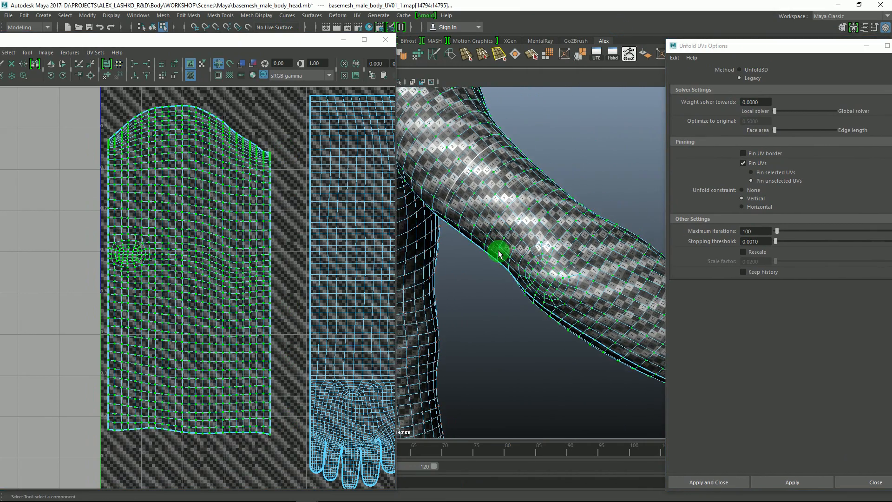
pyautogui.keyDown('alt'); pyautogui.moveTo(545, 207); pyautogui.dragTo(533, 213); pyautogui.keyUp('alt')
pyautogui.keyDown('alt'); pyautogui.moveTo(534, 213); pyautogui.dragTo(475, 209, button='middle'); pyautogui.keyUp('alt')
pyautogui.keyDown('alt'); pyautogui.moveTo(476, 208); pyautogui.dragTo(517, 224); pyautogui.keyUp('alt')
# - Compare the shoulder end of the unfolded arm shell with the checker pattern on the upper arm and shoulder
pyautogui.keyDown('alt'); pyautogui.moveTo(302, 288); pyautogui.dragTo(258, 259, button='right'); pyautogui.keyUp('alt')
pyautogui.keyDown('alt'); pyautogui.moveTo(581, 269); pyautogui.dragTo(560, 265, button='right'); pyautogui.keyUp('alt')
pyautogui.keyDown('alt'); pyautogui.moveTo(552, 264); pyautogui.dragTo(584, 273, button='middle'); pyautogui.keyUp('alt')
pyautogui.keyDown('alt'); pyautogui.moveTo(526, 251); pyautogui.dragTo(599, 275, button='middle'); pyautogui.keyUp('alt')
pyautogui.moveTo(539, 272)
pyautogui.keyDown('alt'); pyautogui.mouseDown()
pyautogui.moveTo(558, 259)
pyautogui.moveTo(535, 260)
pyautogui.mouseUp(); pyautogui.keyUp('alt')
pyautogui.keyDown('alt'); pyautogui.moveTo(231, 216); pyautogui.dragTo(255, 241, button='middle'); pyautogui.keyUp('alt')
pyautogui.keyDown('alt'); pyautogui.moveTo(260, 172); pyautogui.dragTo(264, 227, button='middle'); pyautogui.keyUp('alt')
pyautogui.keyDown('alt'); pyautogui.moveTo(261, 229); pyautogui.dragTo(277, 243, button='right'); pyautogui.keyUp('alt')
pyautogui.keyDown('alt'); pyautogui.moveTo(277, 243); pyautogui.dragTo(214, 235, button='middle'); pyautogui.keyUp('alt')
pyautogui.keyDown('alt'); pyautogui.moveTo(259, 247); pyautogui.dragTo(237, 211, button='right'); pyautogui.keyUp('alt')
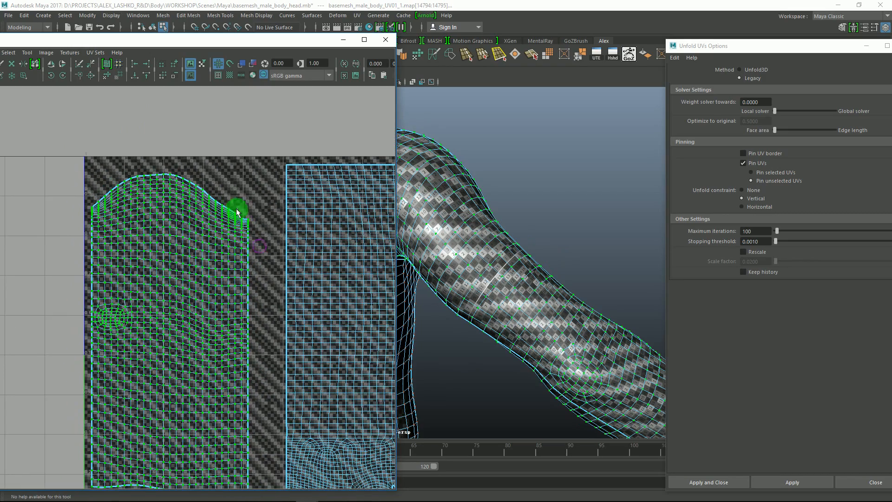
pyautogui.moveTo(245, 262)
pyautogui.keyDown('alt'); pyautogui.mouseDown(button='middle')
pyautogui.moveTo(253, 185)
pyautogui.moveTo(251, 264)
pyautogui.mouseUp(button='middle'); pyautogui.keyUp('alt')
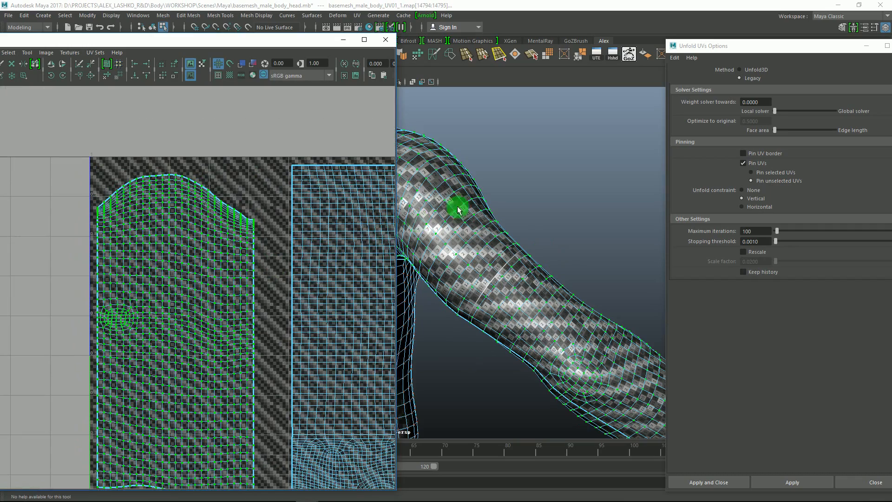
pyautogui.keyDown('alt'); pyautogui.moveTo(458, 207); pyautogui.dragTo(511, 215, button='middle'); pyautogui.keyUp('alt')
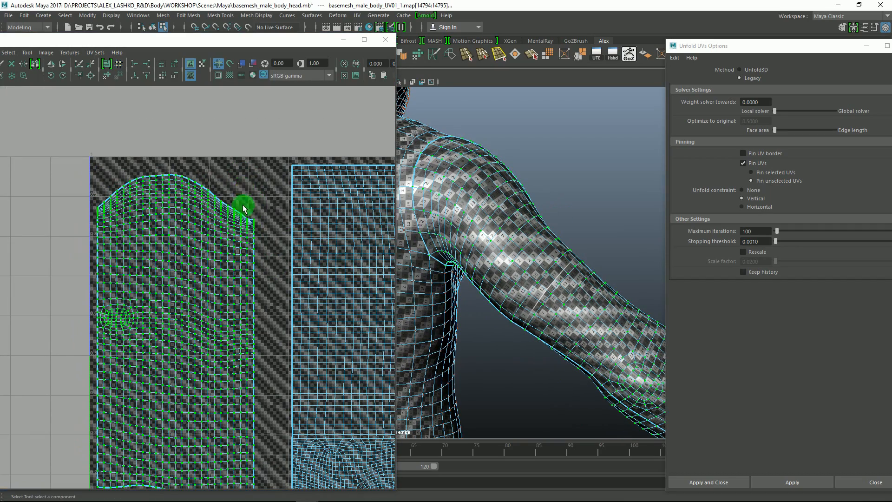
# - Select the shoulder border UVs of the arm shell and scale them vertically into a straight horizontal row
pyautogui.keyDown('alt'); pyautogui.moveTo(243, 202); pyautogui.dragTo(235, 223, button='right'); pyautogui.keyUp('alt')
pyautogui.keyDown('alt'); pyautogui.moveTo(233, 224); pyautogui.dragTo(226, 250, button='middle'); pyautogui.keyUp('alt')
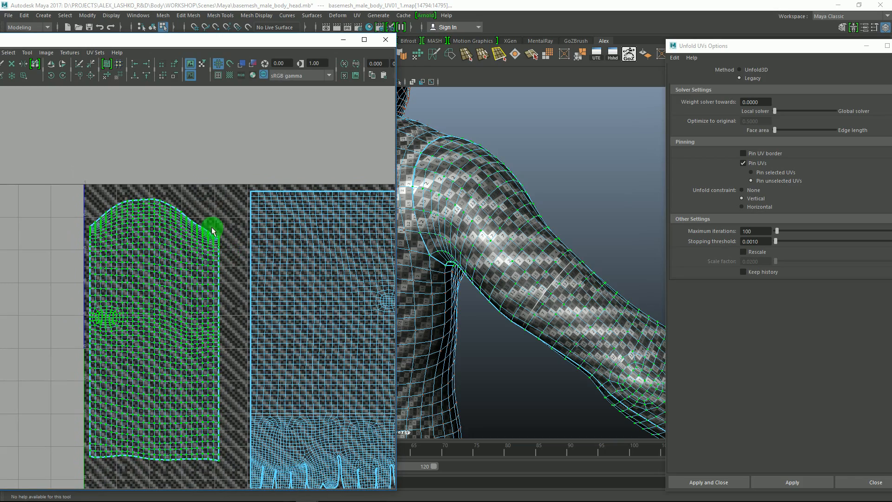
pyautogui.keyDown('alt'); pyautogui.moveTo(223, 228); pyautogui.dragTo(182, 243, button='right'); pyautogui.keyUp('alt')
pyautogui.keyDown('alt'); pyautogui.moveTo(116, 247); pyautogui.dragTo(160, 156, button='right'); pyautogui.keyUp('alt')
pyautogui.keyDown('alt'); pyautogui.moveTo(216, 264); pyautogui.dragTo(185, 237, button='middle'); pyautogui.keyUp('alt')
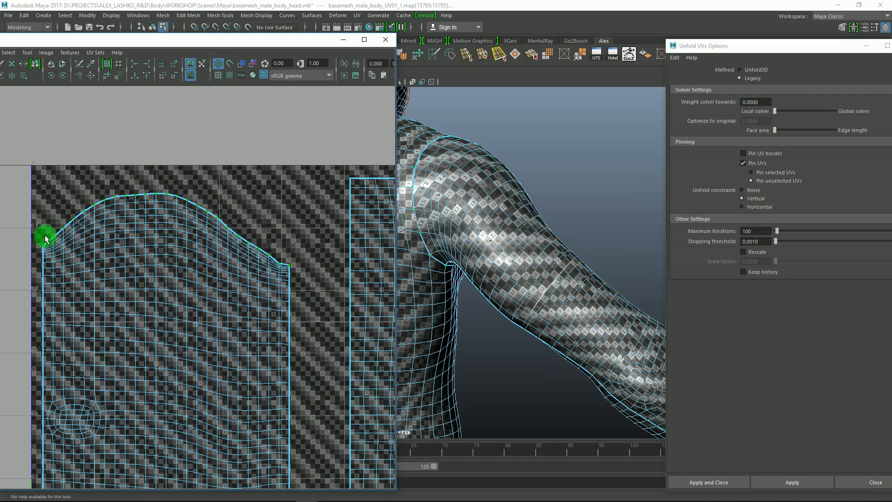
pyautogui.keyDown('alt'); pyautogui.moveTo(269, 215); pyautogui.dragTo(219, 242, button='right'); pyautogui.keyUp('alt')
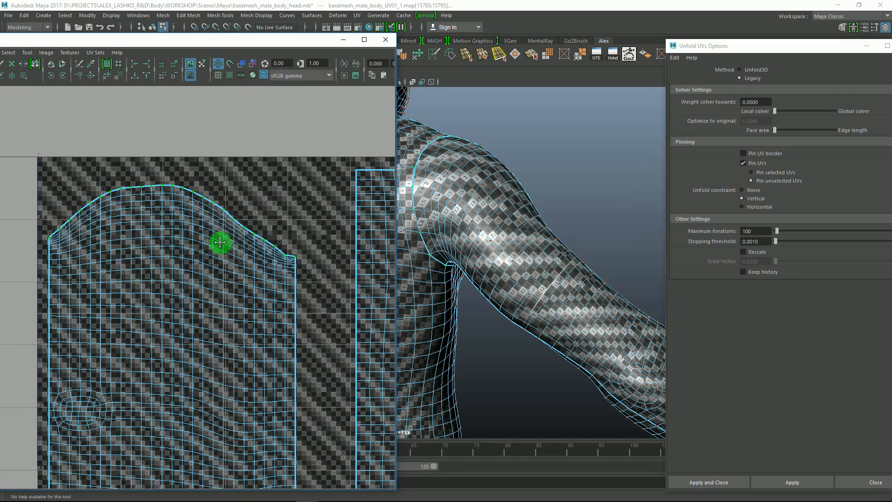
pyautogui.keyDown('alt'); pyautogui.moveTo(220, 242); pyautogui.dragTo(217, 243, button='middle'); pyautogui.keyUp('alt')
pyautogui.press('r')
pyautogui.keyDown('alt'); pyautogui.moveTo(192, 182); pyautogui.dragTo(191, 278, button='middle'); pyautogui.keyUp('alt')
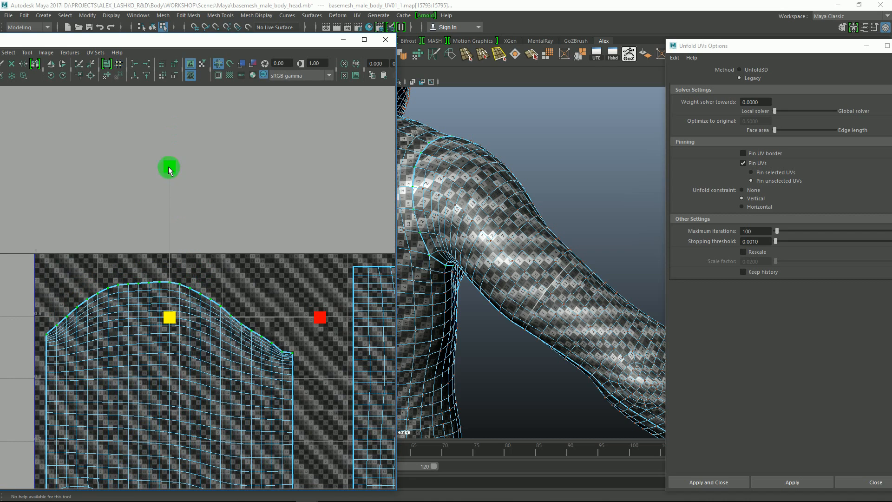
pyautogui.moveTo(170, 166); pyautogui.dragTo(186, 298)
pyautogui.moveTo(172, 226); pyautogui.dragTo(179, 288)
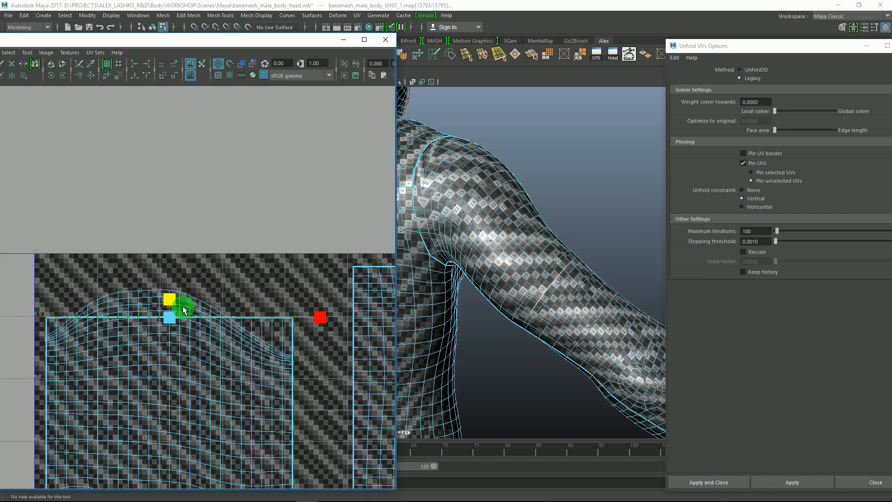
# - Move the straightened shoulder border row up to the tile's upper edge and inspect the checker on the shoulder
pyautogui.moveTo(169, 166); pyautogui.dragTo(172, 118)
pyautogui.keyDown('alt'); pyautogui.moveTo(194, 222); pyautogui.dragTo(200, 185, button='middle'); pyautogui.keyUp('alt')
pyautogui.keyDown('alt'); pyautogui.moveTo(190, 211); pyautogui.dragTo(201, 248, button='right'); pyautogui.keyUp('alt')
pyautogui.keyDown('alt'); pyautogui.moveTo(464, 173); pyautogui.dragTo(492, 207, button='middle'); pyautogui.keyUp('alt')
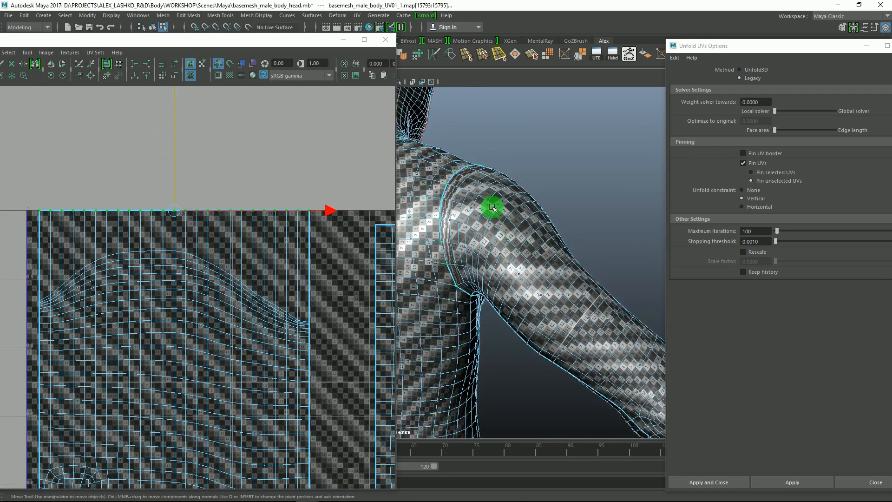
pyautogui.keyDown('alt'); pyautogui.moveTo(492, 217); pyautogui.dragTo(475, 289, button='right'); pyautogui.keyUp('alt')
# - Select the second UV row below the shoulder border and scale it vertically into a straight line
pyautogui.keyDown('alt'); pyautogui.moveTo(59, 267); pyautogui.dragTo(137, 272, button='middle'); pyautogui.keyUp('alt')
pyautogui.keyDown('alt'); pyautogui.moveTo(137, 273); pyautogui.dragTo(178, 376, button='right'); pyautogui.keyUp('alt')
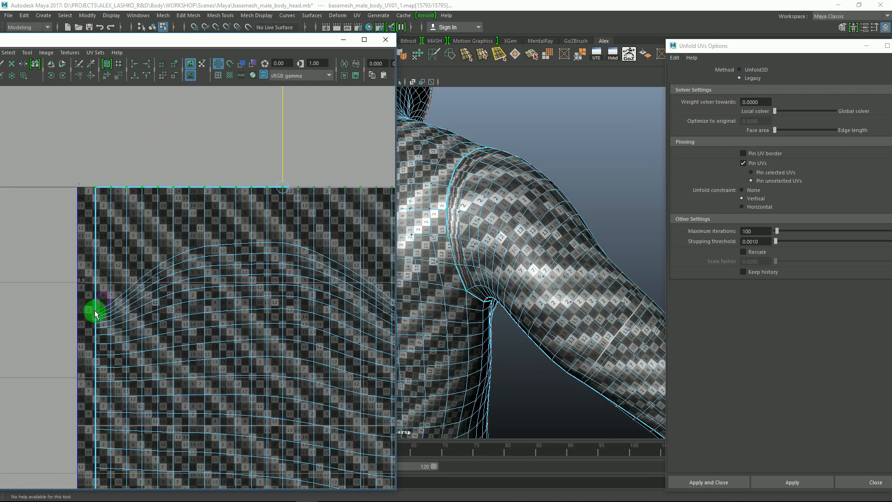
pyautogui.click(96, 313)
pyautogui.keyDown('shift'); pyautogui.doubleClick(111, 302); pyautogui.keyUp('shift')
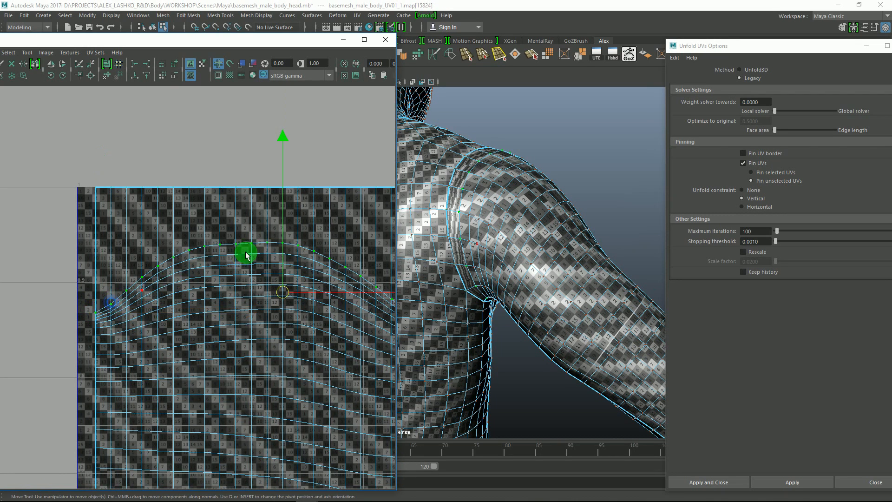
pyautogui.keyDown('alt'); pyautogui.moveTo(246, 253); pyautogui.dragTo(145, 299, button='middle'); pyautogui.keyUp('alt')
pyautogui.moveTo(188, 220); pyautogui.dragTo(193, 260)
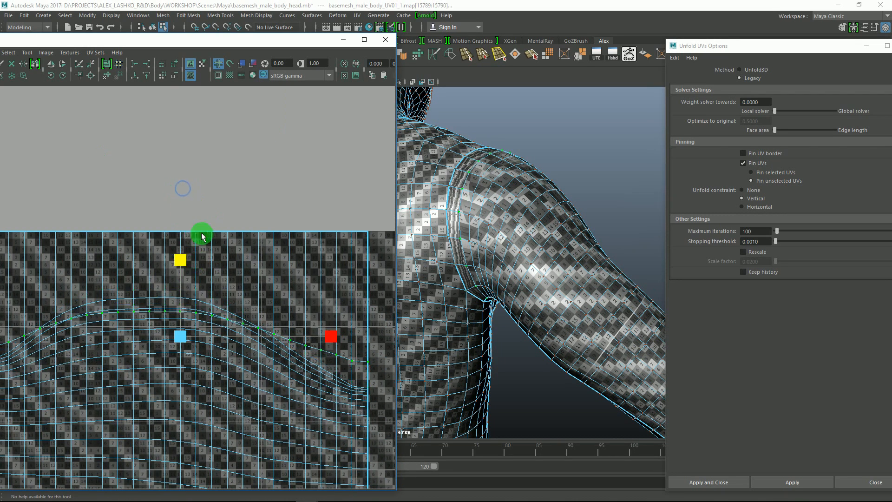
pyautogui.keyDown('alt'); pyautogui.moveTo(195, 235); pyautogui.dragTo(265, 201, button='middle'); pyautogui.keyUp('alt')
pyautogui.keyDown('alt'); pyautogui.moveTo(260, 201); pyautogui.dragTo(244, 186, button='right'); pyautogui.keyUp('alt')
pyautogui.keyDown('alt'); pyautogui.moveTo(247, 186); pyautogui.dragTo(219, 209, button='middle'); pyautogui.keyUp('alt')
pyautogui.moveTo(214, 175); pyautogui.dragTo(218, 226)
pyautogui.moveTo(214, 180); pyautogui.dragTo(214, 271)
pyautogui.keyDown('alt'); pyautogui.moveTo(233, 203); pyautogui.dragTo(230, 225, button='middle'); pyautogui.keyUp('alt')
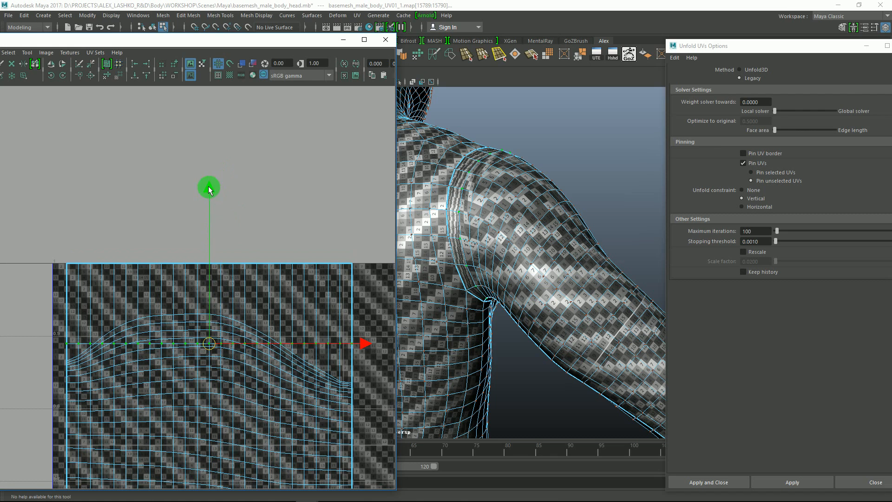
# - Move the straightened second UV row up to just below the shoulder border row
pyautogui.moveTo(211, 188); pyautogui.dragTo(203, 136)
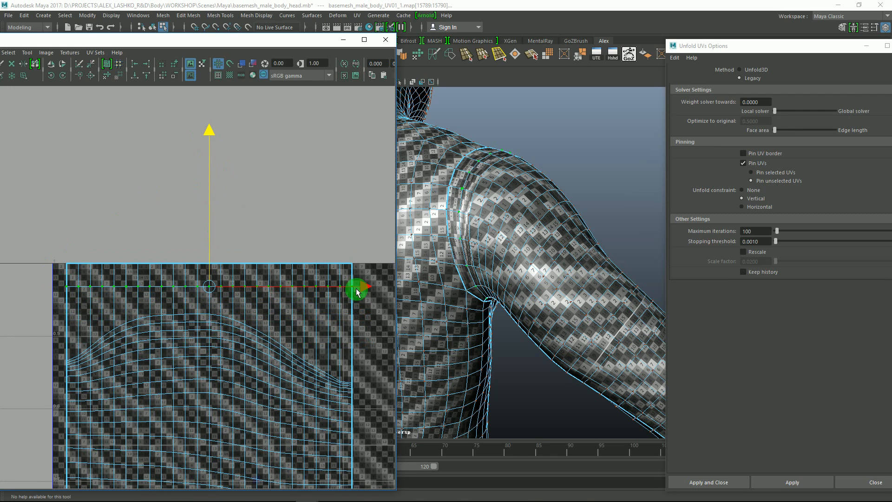
pyautogui.keyDown('alt'); pyautogui.moveTo(308, 271); pyautogui.dragTo(284, 262, button='middle'); pyautogui.keyUp('alt')
pyautogui.keyDown('alt'); pyautogui.moveTo(293, 268); pyautogui.dragTo(267, 235, button='right'); pyautogui.keyUp('alt')
pyautogui.keyDown('alt'); pyautogui.moveTo(267, 235); pyautogui.dragTo(279, 258, button='middle'); pyautogui.keyUp('alt')
pyautogui.keyDown('alt'); pyautogui.moveTo(293, 269); pyautogui.dragTo(261, 277, button='right'); pyautogui.keyUp('alt')
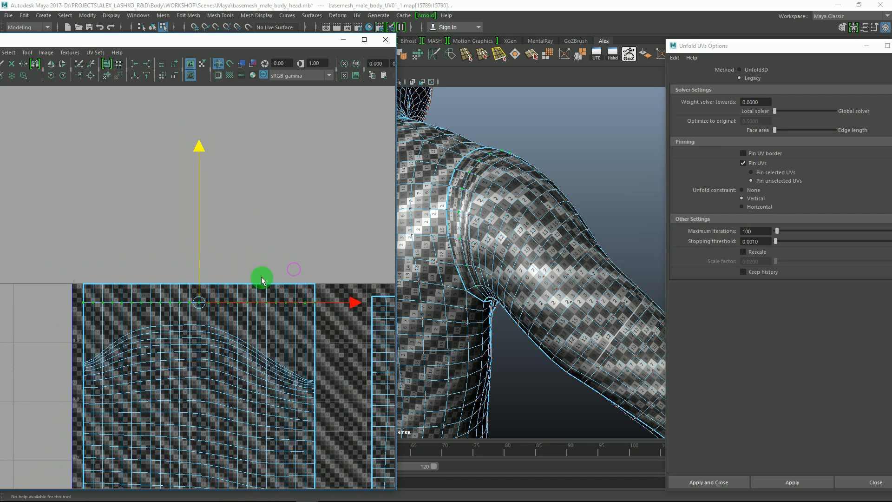
pyautogui.moveTo(200, 147); pyautogui.dragTo(199, 139)
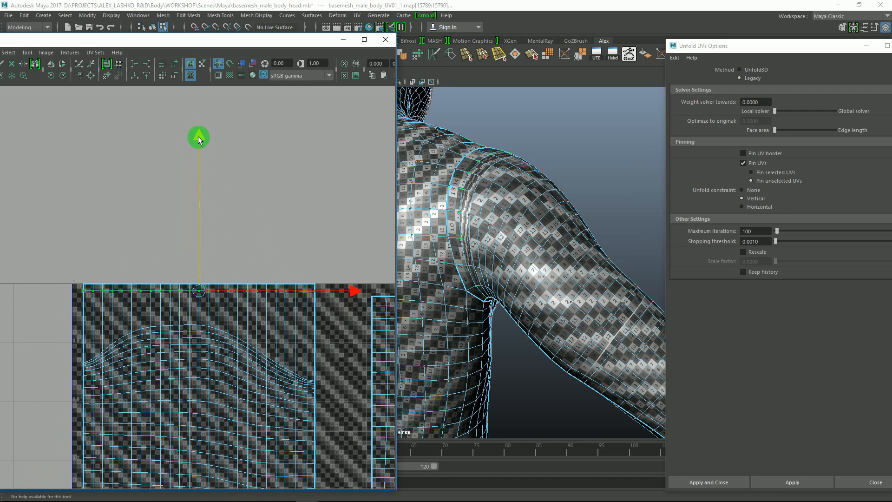
# - Fine-tune the second row's vertical distance from the shoulder border, judging by the checker squares along the shoulder seam
pyautogui.keyDown('alt'); pyautogui.moveTo(452, 160); pyautogui.dragTo(495, 199, button='right'); pyautogui.keyUp('alt')
pyautogui.keyDown('alt'); pyautogui.moveTo(494, 199); pyautogui.dragTo(604, 238); pyautogui.keyUp('alt')
pyautogui.keyDown('alt'); pyautogui.moveTo(473, 203); pyautogui.dragTo(578, 214, button='middle'); pyautogui.keyUp('alt')
pyautogui.keyDown('alt'); pyautogui.moveTo(488, 201); pyautogui.dragTo(534, 247, button='right'); pyautogui.keyUp('alt')
pyautogui.keyDown('alt'); pyautogui.moveTo(480, 251); pyautogui.dragTo(486, 267, button='middle'); pyautogui.keyUp('alt')
pyautogui.moveTo(199, 137); pyautogui.dragTo(199, 135)
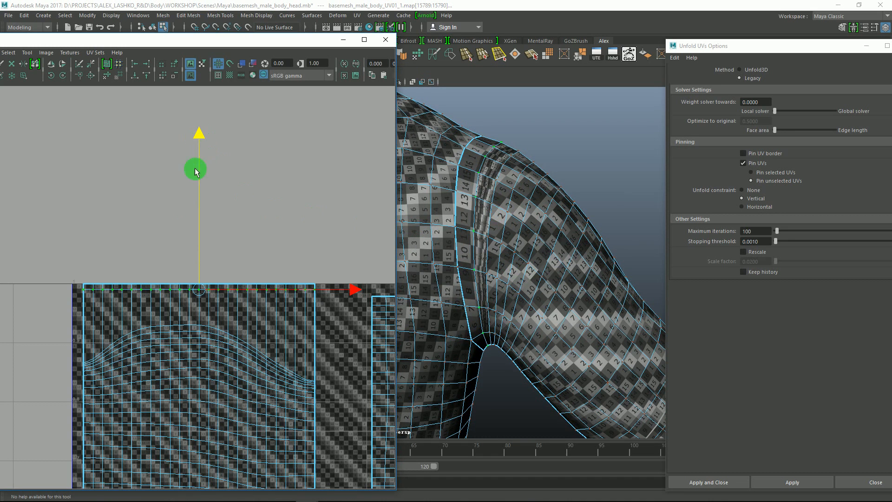
pyautogui.keyDown('alt'); pyautogui.moveTo(152, 250); pyautogui.dragTo(167, 228, button='middle'); pyautogui.keyUp('alt')
pyautogui.moveTo(473, 187)
pyautogui.keyDown('alt'); pyautogui.mouseDown()
pyautogui.moveTo(492, 202)
pyautogui.moveTo(471, 184)
pyautogui.mouseUp(); pyautogui.keyUp('alt')
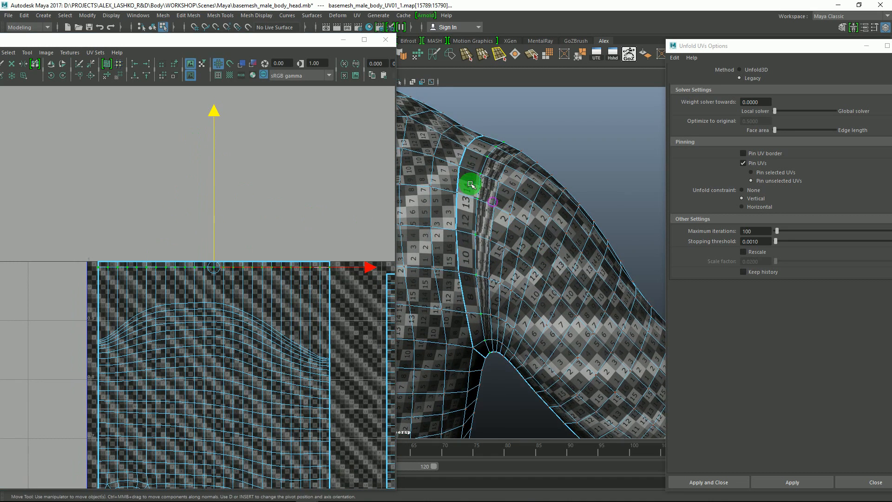
pyautogui.keyDown('alt'); pyautogui.moveTo(474, 205); pyautogui.dragTo(474, 207, button='middle'); pyautogui.keyUp('alt')
pyautogui.moveTo(214, 111); pyautogui.dragTo(214, 112)
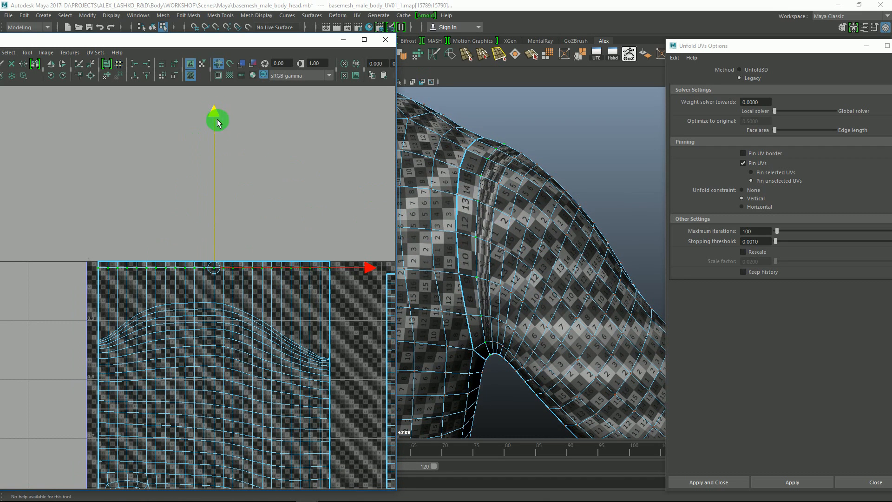
# - Select the third UV row from the shoulder border and scale it vertically into a straight line
pyautogui.scroll(2, 186, 288)
pyautogui.moveTo(70, 362); pyautogui.dragTo(77, 361)
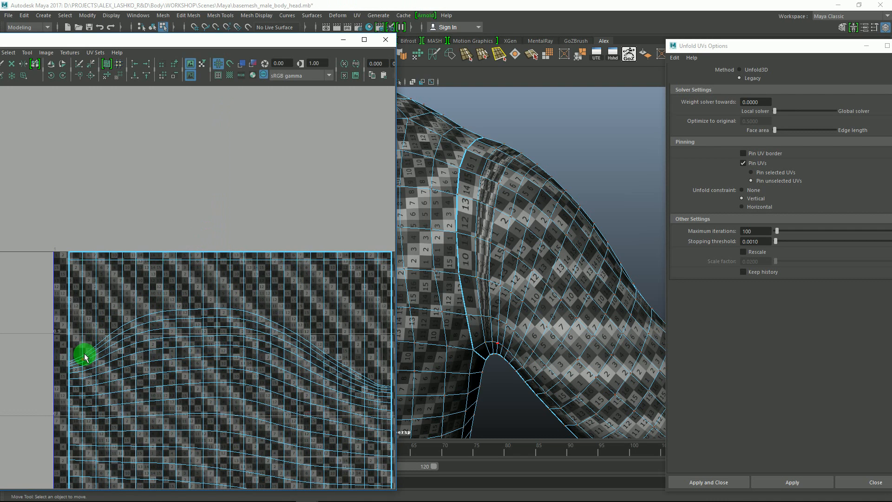
pyautogui.click(83, 356)
pyautogui.keyDown('shift'); pyautogui.doubleClick(97, 349); pyautogui.keyUp('shift')
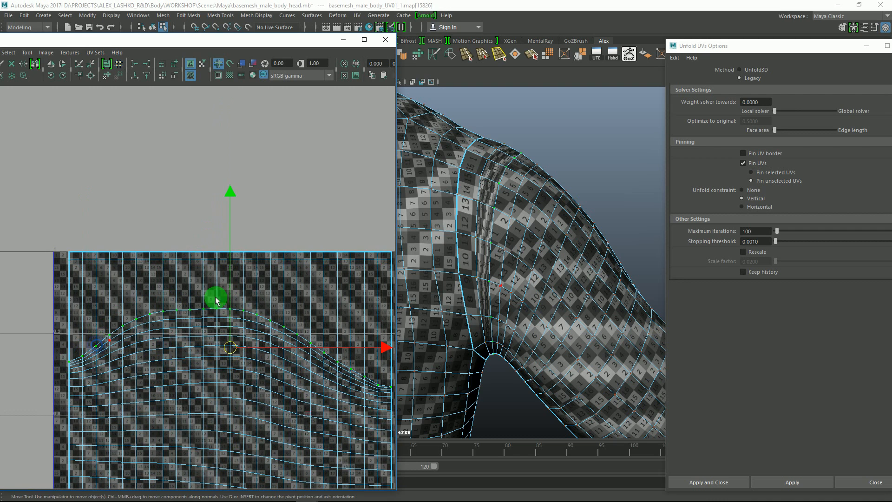
pyautogui.scroll(-2, 219, 279)
pyautogui.moveTo(228, 194); pyautogui.dragTo(222, 231)
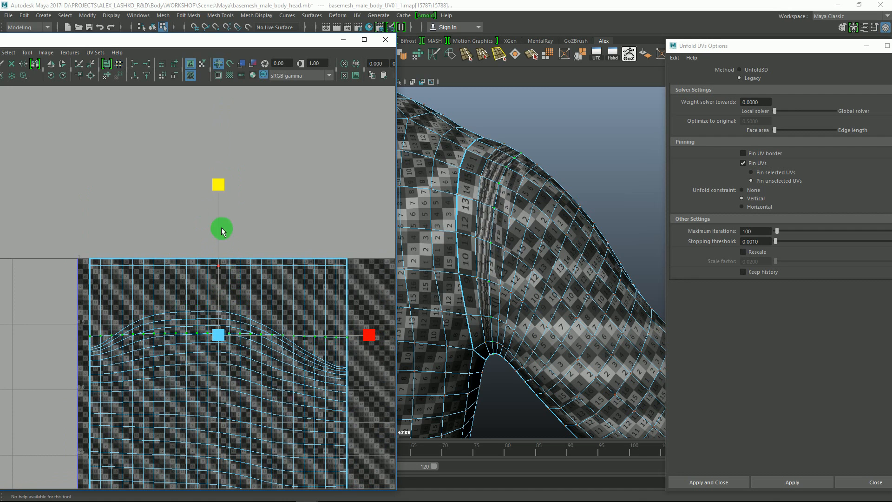
pyautogui.moveTo(222, 195); pyautogui.dragTo(233, 291)
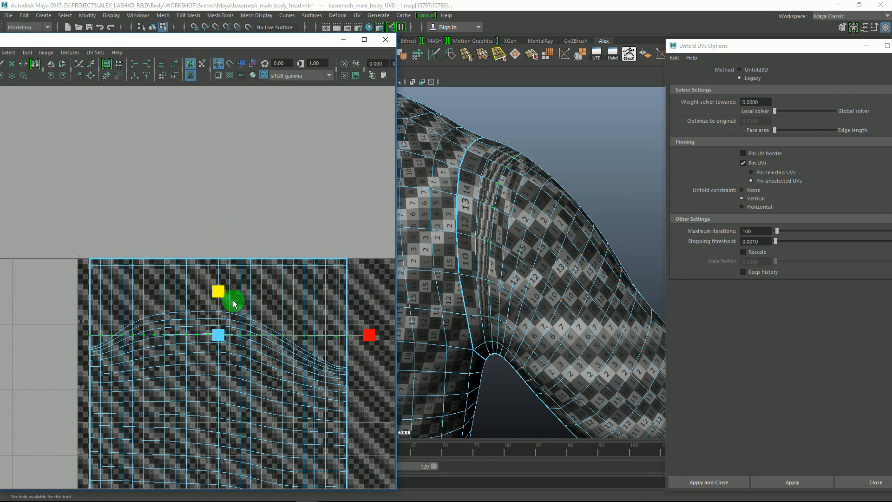
pyautogui.moveTo(240, 332); pyautogui.dragTo(235, 306)
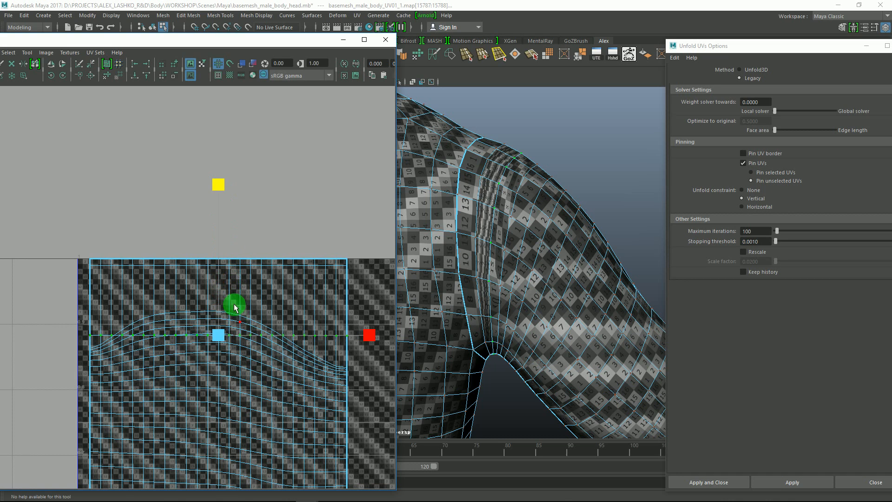
# - Move the straightened third UV row up close beneath the second row
pyautogui.moveTo(220, 184); pyautogui.dragTo(210, 120)
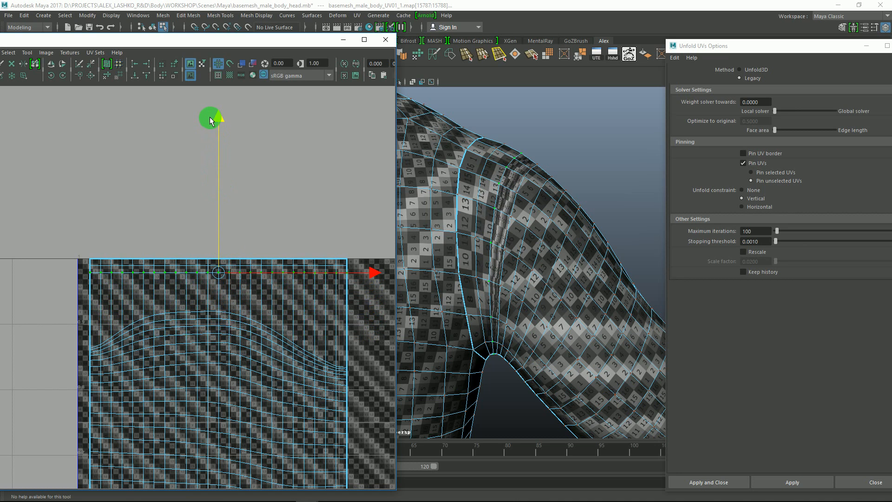
pyautogui.keyDown('alt'); pyautogui.moveTo(195, 225); pyautogui.dragTo(191, 234, button='middle'); pyautogui.keyUp('alt')
pyautogui.moveTo(212, 122); pyautogui.dragTo(213, 123)
# - Select the UVs from the third straightened row down through the compressed, curved rows of the upper arm
pyautogui.keyDown('alt'); pyautogui.moveTo(234, 282); pyautogui.dragTo(242, 204, button='middle'); pyautogui.keyUp('alt')
pyautogui.keyDown('alt'); pyautogui.moveTo(242, 205); pyautogui.dragTo(157, 207, button='right'); pyautogui.keyUp('alt')
pyautogui.keyDown('alt'); pyautogui.moveTo(201, 279); pyautogui.dragTo(212, 209, button='middle'); pyautogui.keyUp('alt')
pyautogui.keyDown('alt'); pyautogui.moveTo(239, 238); pyautogui.dragTo(209, 211, button='right'); pyautogui.keyUp('alt')
pyautogui.moveTo(225, 245)
pyautogui.keyDown('alt'); pyautogui.mouseDown(button='middle')
pyautogui.moveTo(241, 247)
pyautogui.moveTo(230, 255)
pyautogui.mouseUp(button='middle'); pyautogui.keyUp('alt')
pyautogui.keyDown('alt'); pyautogui.moveTo(230, 254); pyautogui.dragTo(220, 257, button='right'); pyautogui.keyUp('alt')
pyautogui.keyDown('alt'); pyautogui.moveTo(201, 231); pyautogui.dragTo(178, 261, button='middle'); pyautogui.keyUp('alt')
pyautogui.keyDown('alt'); pyautogui.moveTo(178, 261); pyautogui.dragTo(236, 284, button='right'); pyautogui.keyUp('alt')
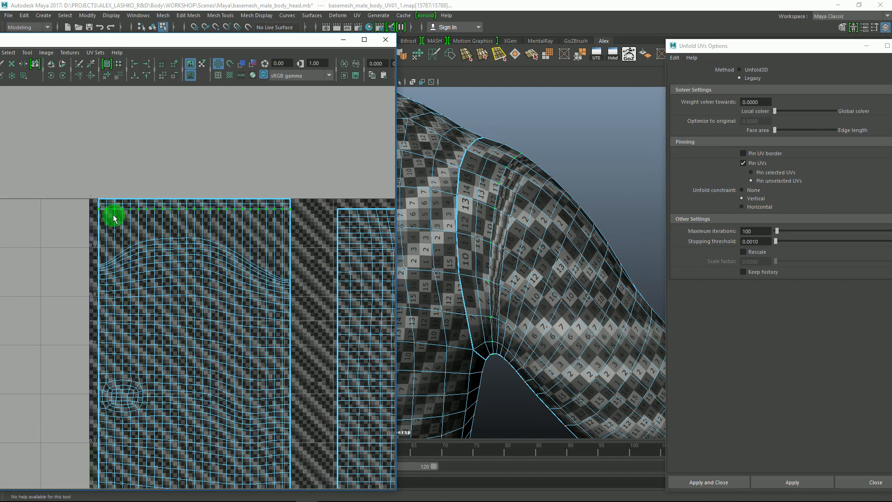
pyautogui.keyDown('alt'); pyautogui.moveTo(195, 218); pyautogui.dragTo(194, 235, button='middle'); pyautogui.keyUp('alt')
pyautogui.keyDown('alt'); pyautogui.moveTo(194, 235); pyautogui.dragTo(205, 261, button='right'); pyautogui.keyUp('alt')
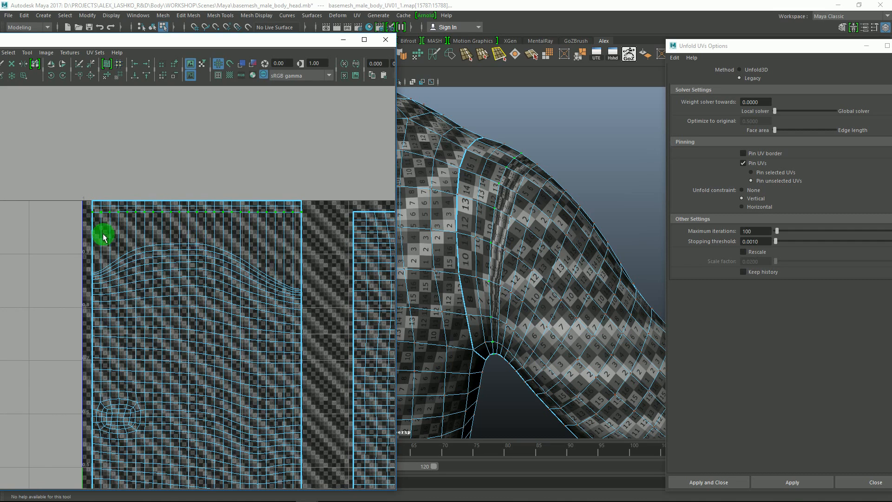
pyautogui.keyDown('alt'); pyautogui.moveTo(112, 254); pyautogui.dragTo(105, 264, button='middle'); pyautogui.keyUp('alt')
pyautogui.moveTo(81, 221); pyautogui.dragTo(304, 332)
pyautogui.keyDown('alt'); pyautogui.moveTo(293, 295); pyautogui.dragTo(292, 283, button='middle'); pyautogui.keyUp('alt')
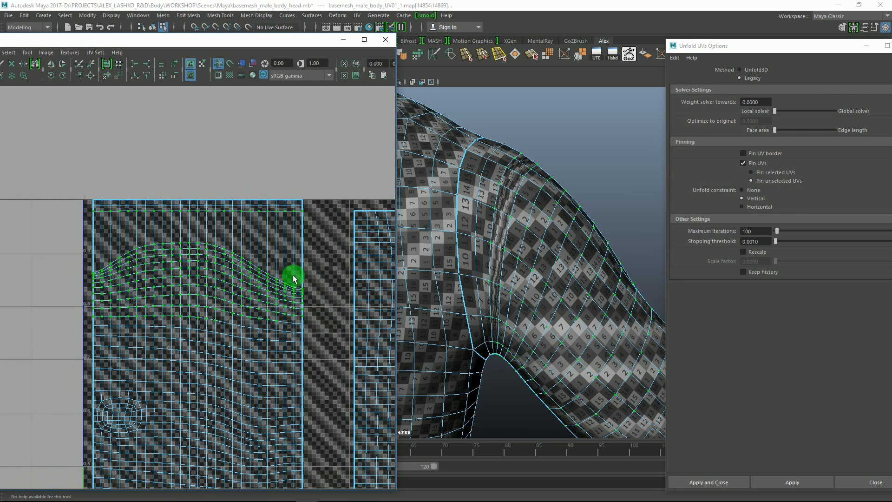
# - Unfold the selected upper-arm UV rows with the Smooth UV tool, using pinned borders and World space
pyautogui.click(46, 54)
pyautogui.moveTo(133, 38); pyautogui.dragTo(217, 41)
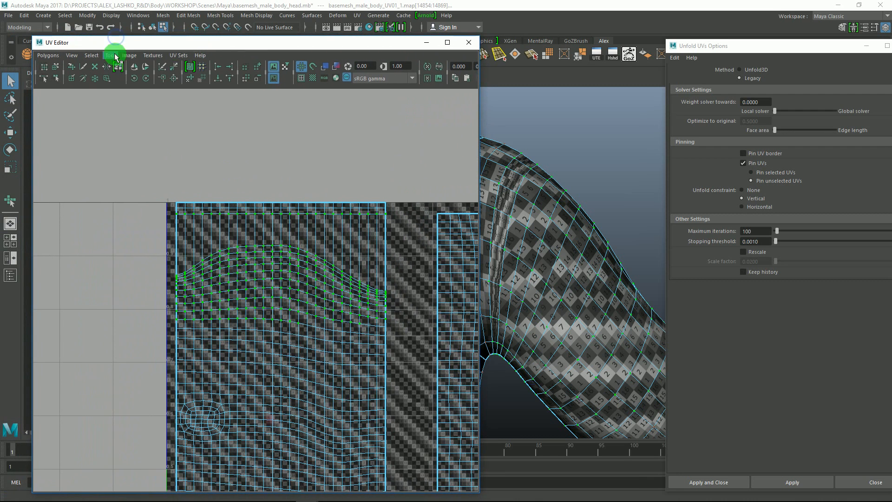
pyautogui.click(112, 55)
pyautogui.click(185, 102)
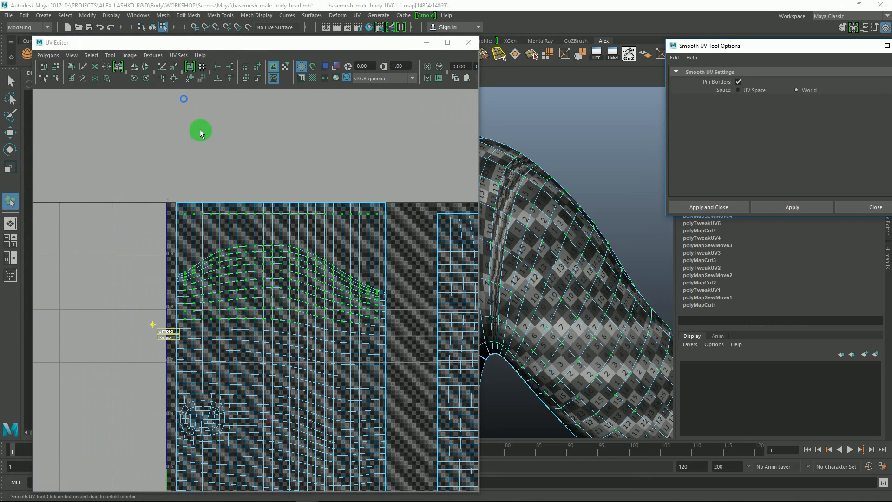
pyautogui.moveTo(165, 332); pyautogui.dragTo(266, 323)
pyautogui.keyDown('alt'); pyautogui.moveTo(372, 267); pyautogui.dragTo(344, 265, button='middle'); pyautogui.keyUp('alt')
pyautogui.keyDown('alt'); pyautogui.moveTo(579, 218); pyautogui.dragTo(582, 217, button='middle'); pyautogui.keyUp('alt')
pyautogui.scroll(2, 255, 253)
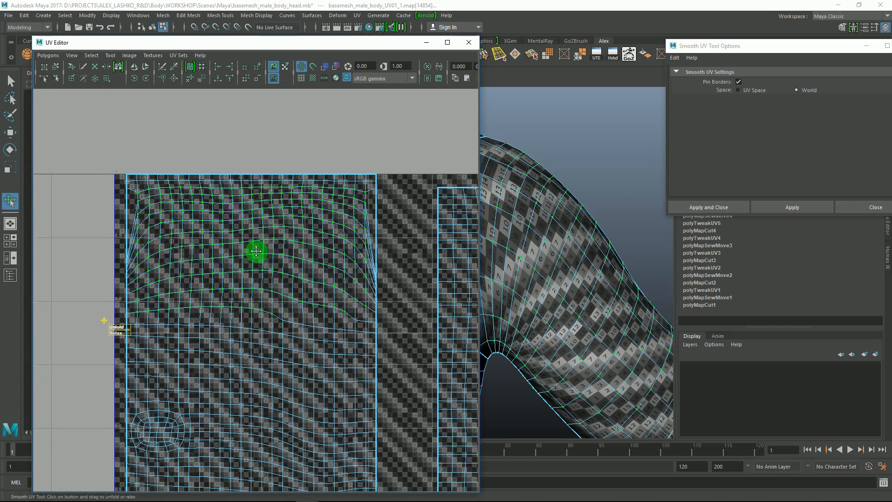
# - Reselect the third UV row from the shoulder border and scale it vertically back into a straight line
pyautogui.press('q')
pyautogui.keyDown('alt'); pyautogui.moveTo(265, 244); pyautogui.dragTo(236, 301, button='middle'); pyautogui.keyUp('alt')
pyautogui.keyDown('alt'); pyautogui.moveTo(236, 301); pyautogui.dragTo(269, 301, button='right'); pyautogui.keyUp('alt')
pyautogui.keyDown('alt'); pyautogui.moveTo(163, 228); pyautogui.dragTo(215, 244, button='middle'); pyautogui.keyUp('alt')
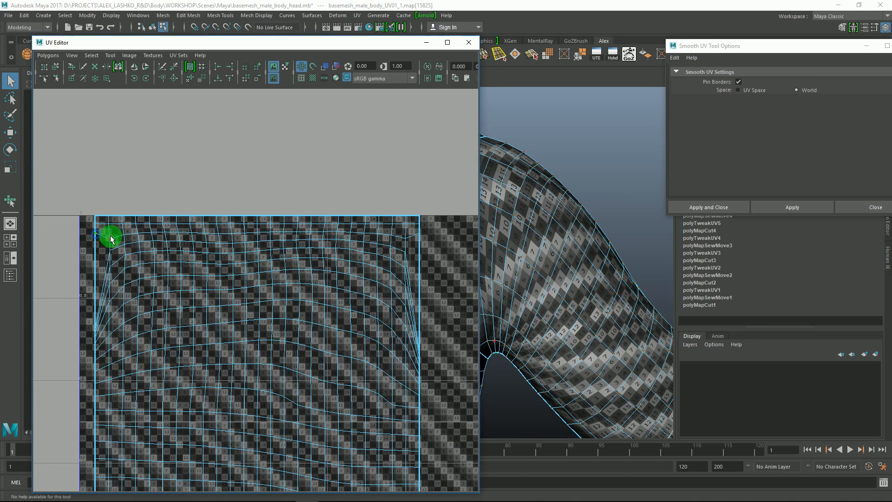
pyautogui.keyDown('alt'); pyautogui.moveTo(190, 241); pyautogui.dragTo(205, 239, button='middle'); pyautogui.keyUp('alt')
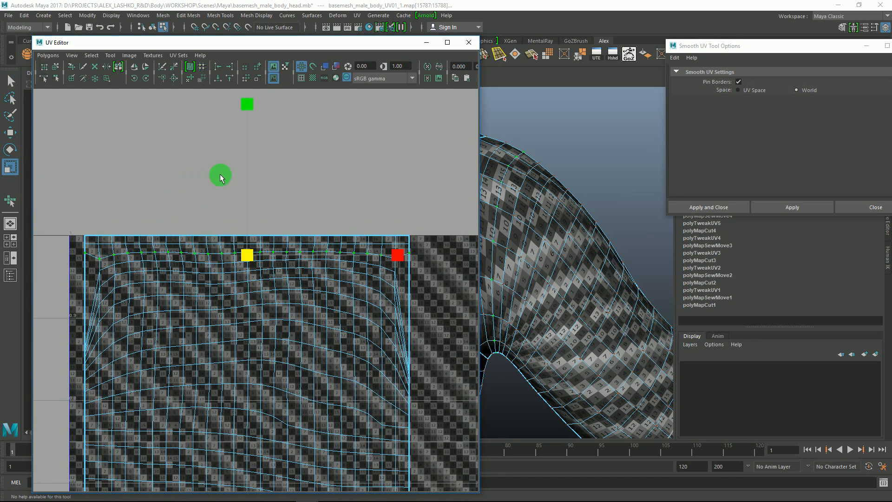
pyautogui.moveTo(249, 114); pyautogui.dragTo(258, 223)
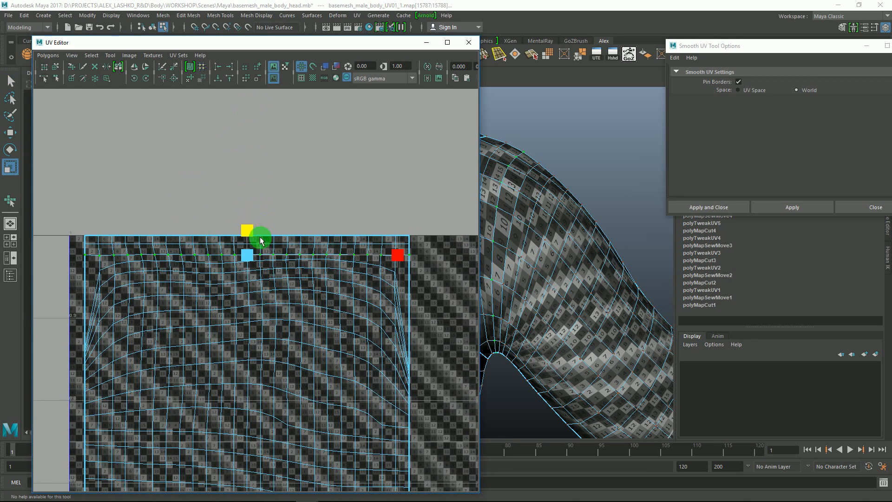
pyautogui.moveTo(263, 255); pyautogui.dragTo(250, 136)
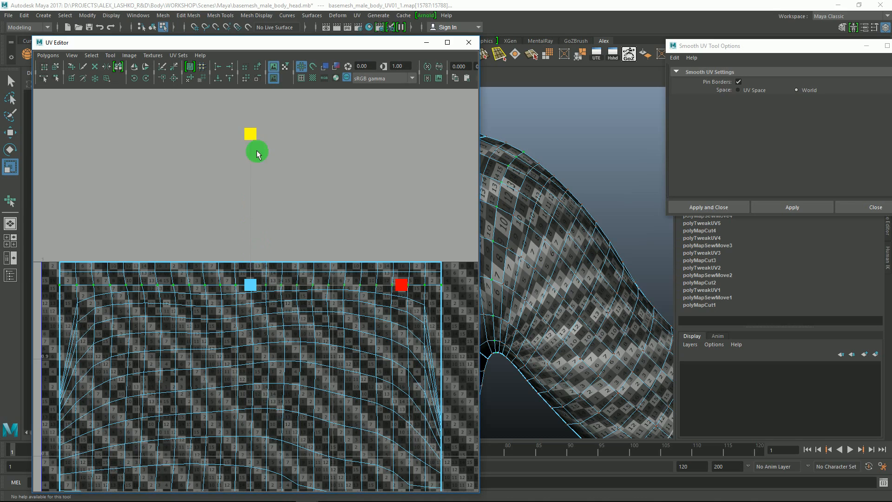
pyautogui.moveTo(258, 236); pyautogui.dragTo(258, 238)
# - Select the wavy wrist border UVs at the lower end of the arm shell and flatten them by scaling vertically
pyautogui.keyDown('alt'); pyautogui.moveTo(276, 244); pyautogui.dragTo(277, 125, button='middle'); pyautogui.keyUp('alt')
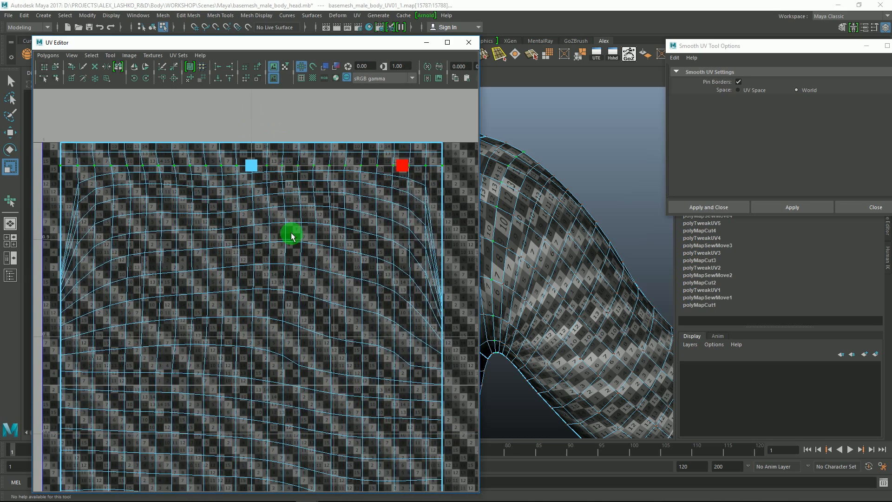
pyautogui.keyDown('alt'); pyautogui.moveTo(274, 235); pyautogui.dragTo(135, 218, button='right'); pyautogui.keyUp('alt')
pyautogui.keyDown('alt'); pyautogui.moveTo(261, 268); pyautogui.dragTo(255, 126, button='middle'); pyautogui.keyUp('alt')
pyautogui.keyDown('alt'); pyautogui.moveTo(270, 297); pyautogui.dragTo(284, 237, button='middle'); pyautogui.keyUp('alt')
pyautogui.keyDown('alt'); pyautogui.moveTo(249, 306); pyautogui.dragTo(223, 230, button='right'); pyautogui.keyUp('alt')
pyautogui.keyDown('alt'); pyautogui.moveTo(217, 264); pyautogui.dragTo(249, 346, button='right'); pyautogui.keyUp('alt')
pyautogui.moveTo(215, 307)
pyautogui.keyDown('alt'); pyautogui.mouseDown(button='middle')
pyautogui.moveTo(233, 309)
pyautogui.moveTo(225, 299)
pyautogui.mouseUp(button='middle'); pyautogui.keyUp('alt')
pyautogui.press('q')
pyautogui.keyDown('alt'); pyautogui.moveTo(178, 297); pyautogui.dragTo(260, 350, button='right'); pyautogui.keyUp('alt')
pyautogui.moveTo(432, 348); pyautogui.dragTo(59, 308)
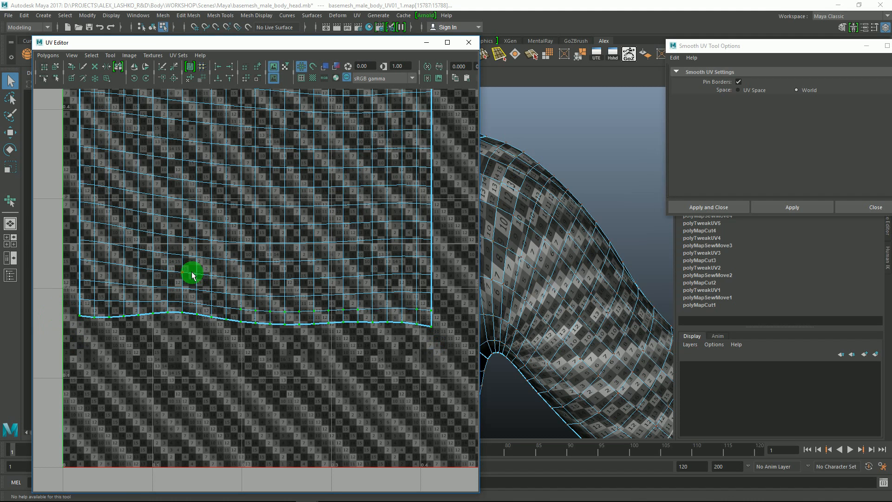
pyautogui.moveTo(282, 290); pyautogui.dragTo(369, 256)
pyautogui.keyDown('alt'); pyautogui.moveTo(369, 255); pyautogui.dragTo(372, 272, button='middle'); pyautogui.keyUp('alt')
pyautogui.press('r')
pyautogui.keyDown('alt'); pyautogui.moveTo(241, 204); pyautogui.dragTo(250, 211, button='middle'); pyautogui.keyUp('alt')
pyautogui.moveTo(263, 189); pyautogui.dragTo(282, 308)
pyautogui.keyDown('alt'); pyautogui.moveTo(321, 246); pyautogui.dragTo(277, 208, button='right'); pyautogui.keyUp('alt')
pyautogui.keyDown('alt'); pyautogui.moveTo(279, 162); pyautogui.dragTo(285, 295, button='middle'); pyautogui.keyUp('alt')
pyautogui.keyDown('alt'); pyautogui.moveTo(295, 290); pyautogui.dragTo(225, 149, button='right'); pyautogui.keyUp('alt')
pyautogui.keyDown('alt'); pyautogui.moveTo(239, 158); pyautogui.dragTo(239, 223, button='middle'); pyautogui.keyUp('alt')
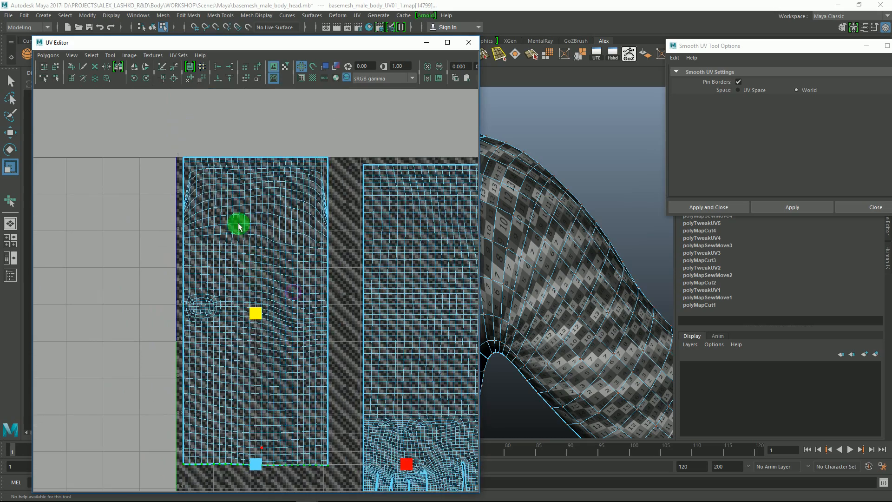
# - Examine the straightened arm UV shell and the checker pattern along the arm for remaining distortion
pyautogui.keyDown('alt'); pyautogui.moveTo(260, 189); pyautogui.dragTo(257, 233, button='middle'); pyautogui.keyUp('alt')
pyautogui.keyDown('alt'); pyautogui.moveTo(257, 232); pyautogui.dragTo(310, 275, button='right'); pyautogui.keyUp('alt')
pyautogui.keyDown('alt'); pyautogui.moveTo(309, 211); pyautogui.dragTo(311, 217, button='middle'); pyautogui.keyUp('alt')
pyautogui.keyDown('alt'); pyautogui.moveTo(291, 227); pyautogui.dragTo(315, 239, button='right'); pyautogui.keyUp('alt')
pyautogui.keyDown('alt'); pyautogui.moveTo(271, 213); pyautogui.dragTo(273, 245, button='middle'); pyautogui.keyUp('alt')
pyautogui.keyDown('alt'); pyautogui.moveTo(212, 285); pyautogui.dragTo(189, 305, button='middle'); pyautogui.keyUp('alt')
pyautogui.press('q')
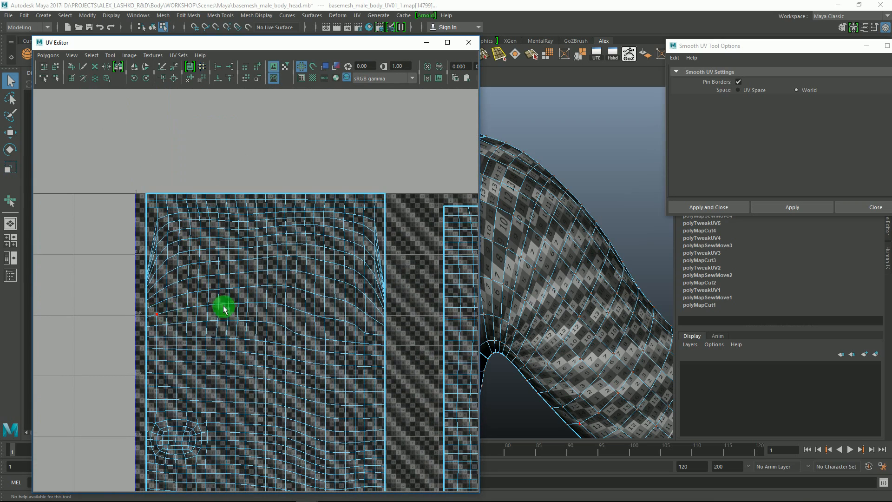
pyautogui.keyDown('alt'); pyautogui.moveTo(293, 437); pyautogui.dragTo(279, 205, button='middle'); pyautogui.keyUp('alt')
pyautogui.keyDown('alt'); pyautogui.moveTo(306, 300); pyautogui.dragTo(239, 236, button='right'); pyautogui.keyUp('alt')
pyautogui.keyDown('alt'); pyautogui.moveTo(306, 282); pyautogui.dragTo(250, 232, button='right'); pyautogui.keyUp('alt')
pyautogui.keyDown('alt'); pyautogui.moveTo(250, 236); pyautogui.dragTo(247, 281, button='middle'); pyautogui.keyUp('alt')
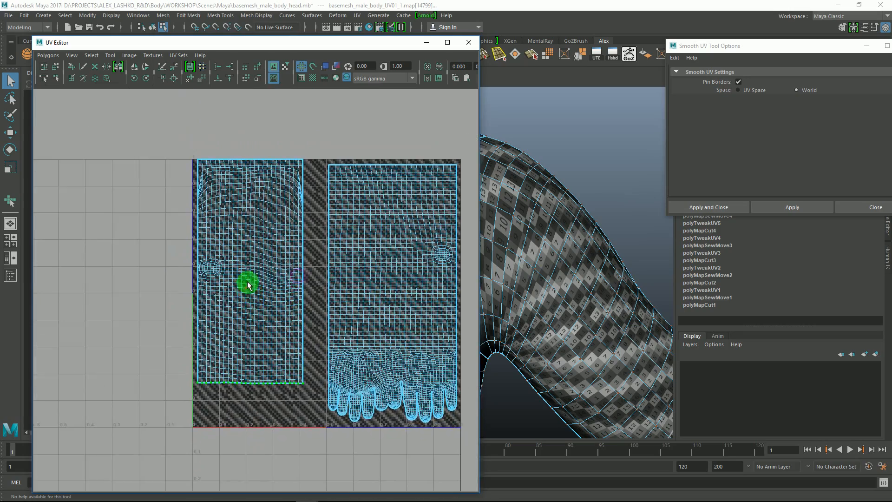
pyautogui.keyDown('alt'); pyautogui.moveTo(311, 290); pyautogui.dragTo(290, 276, button='middle'); pyautogui.keyUp('alt')
pyautogui.keyDown('alt'); pyautogui.moveTo(539, 247); pyautogui.dragTo(592, 285); pyautogui.keyUp('alt')
pyautogui.keyDown('alt'); pyautogui.moveTo(551, 257); pyautogui.dragTo(606, 280, button='right'); pyautogui.keyUp('alt')
pyautogui.keyDown('alt'); pyautogui.moveTo(605, 281); pyautogui.dragTo(585, 186, button='middle'); pyautogui.keyUp('alt')
pyautogui.keyDown('alt'); pyautogui.moveTo(594, 246); pyautogui.dragTo(603, 257, button='right'); pyautogui.keyUp('alt')
pyautogui.keyDown('alt'); pyautogui.moveTo(604, 257); pyautogui.dragTo(569, 247); pyautogui.keyUp('alt')
# - Select the hand UVs of the finished arm shell and look over the layout of all UV shells around the tile
pyautogui.moveTo(286, 408); pyautogui.dragTo(442, 310)
pyautogui.keyDown('alt'); pyautogui.moveTo(393, 296); pyautogui.dragTo(289, 196, button='right'); pyautogui.keyUp('alt')
pyautogui.keyDown('alt'); pyautogui.moveTo(321, 225); pyautogui.dragTo(331, 330, button='middle'); pyautogui.keyUp('alt')
pyautogui.keyDown('alt'); pyautogui.moveTo(307, 275); pyautogui.dragTo(267, 230, button='right'); pyautogui.keyUp('alt')
pyautogui.keyDown('alt'); pyautogui.moveTo(267, 230); pyautogui.dragTo(261, 331, button='middle'); pyautogui.keyUp('alt')
pyautogui.keyDown('alt'); pyautogui.moveTo(279, 300); pyautogui.dragTo(225, 265, button='right'); pyautogui.keyUp('alt')
pyautogui.keyDown('alt'); pyautogui.moveTo(279, 232); pyautogui.dragTo(292, 255, button='middle'); pyautogui.keyUp('alt')
pyautogui.keyDown('alt'); pyautogui.moveTo(269, 292); pyautogui.dragTo(286, 291, button='middle'); pyautogui.keyUp('alt')
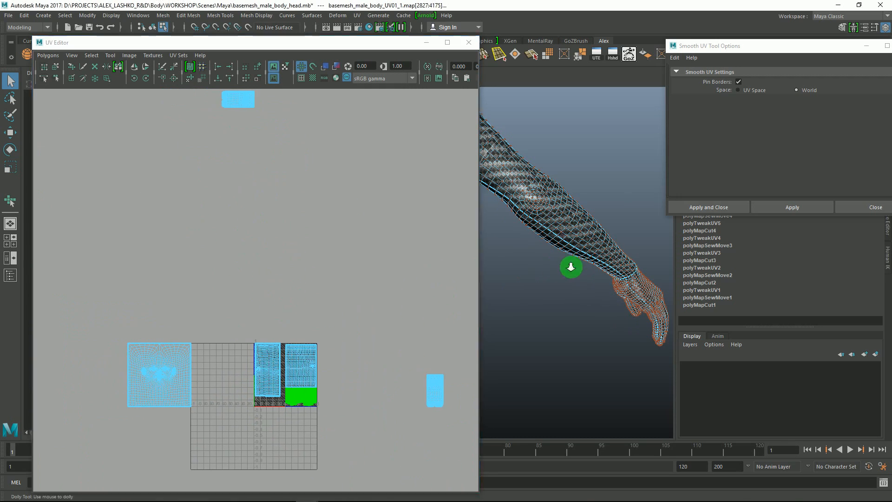
# - Locate the separate hand's UV shell by picking the hand on the model, and select the whole shell
pyautogui.keyDown('alt'); pyautogui.moveTo(571, 267); pyautogui.dragTo(527, 252, button='right'); pyautogui.keyUp('alt')
pyautogui.keyDown('alt'); pyautogui.moveTo(526, 252); pyautogui.dragTo(575, 223, button='middle'); pyautogui.keyUp('alt')
pyautogui.moveTo(600, 253); pyautogui.dragTo(514, 313)
pyautogui.press('f')
pyautogui.keyDown('alt'); pyautogui.moveTo(347, 295); pyautogui.dragTo(274, 253, button='right'); pyautogui.keyUp('alt')
pyautogui.moveTo(198, 182); pyautogui.dragTo(320, 350)
pyautogui.keyDown('alt'); pyautogui.moveTo(311, 315); pyautogui.dragTo(129, 133, button='right'); pyautogui.keyUp('alt')
pyautogui.keyDown('alt'); pyautogui.moveTo(347, 365); pyautogui.dragTo(185, 195, button='right'); pyautogui.keyUp('alt')
pyautogui.keyDown('alt'); pyautogui.moveTo(344, 322); pyautogui.dragTo(273, 279, button='right'); pyautogui.keyUp('alt')
# - Move the selected hand shell down to the tile, just below the lower end of the unfinished arm shell
pyautogui.press('w')
pyautogui.scroll(-2, 274, 282)
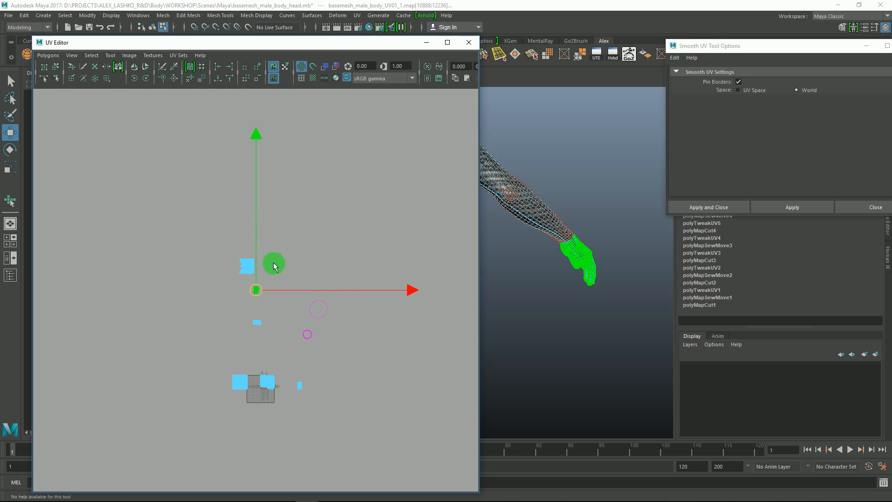
pyautogui.moveTo(261, 301); pyautogui.dragTo(265, 394)
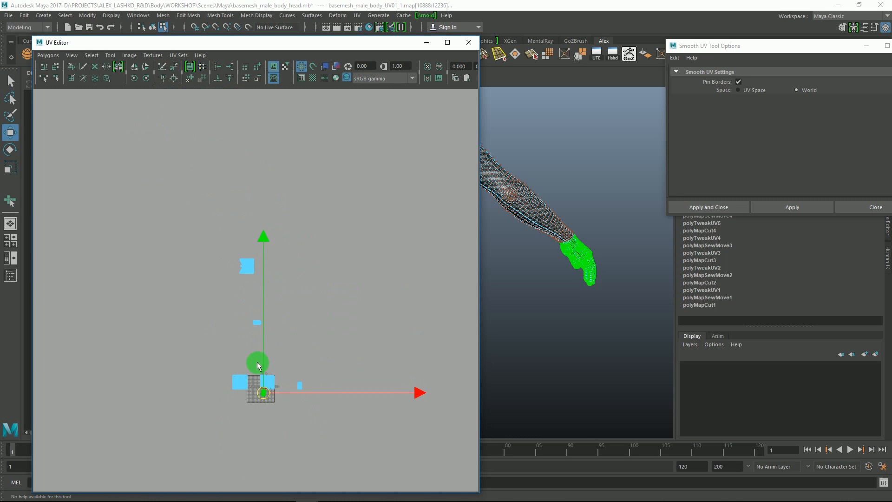
pyautogui.scroll(6, 259, 365)
pyautogui.scroll(-2, 295, 306)
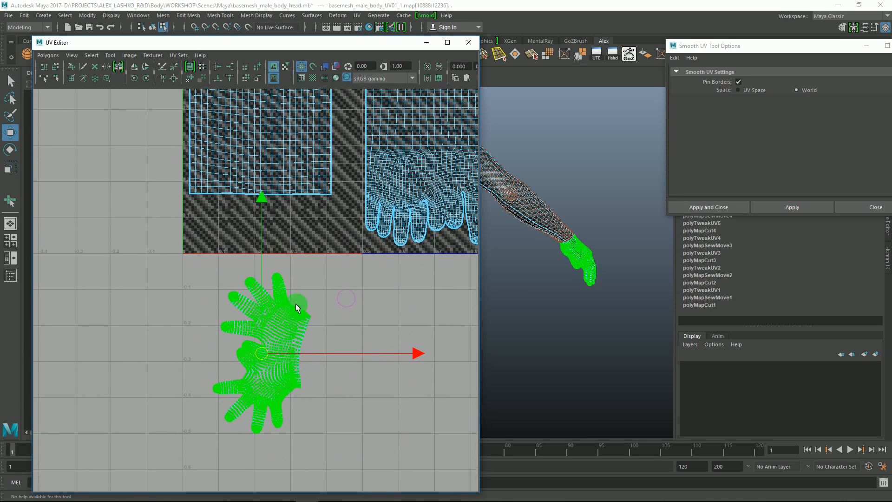
pyautogui.moveTo(263, 353); pyautogui.dragTo(247, 276)
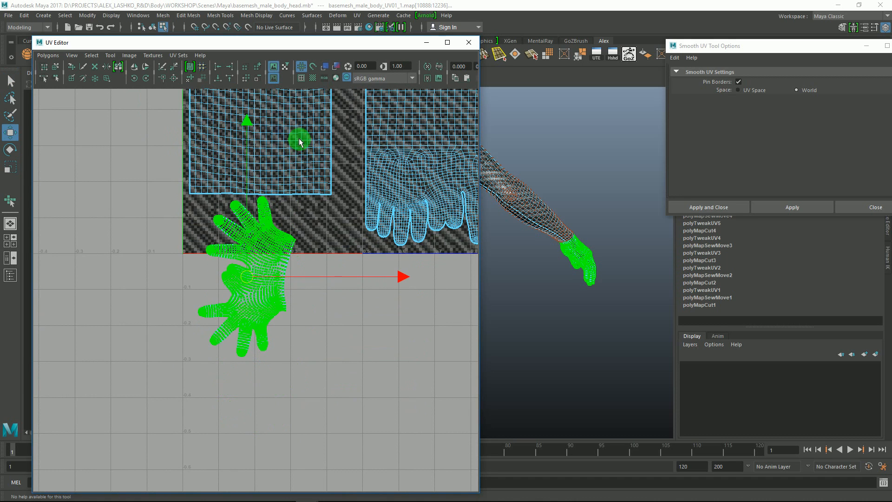
# - Rotate the hand shell so its wrist border faces the arm shell and the fingers point downward
pyautogui.press('e')
pyautogui.moveTo(340, 160); pyautogui.dragTo(139, 219)
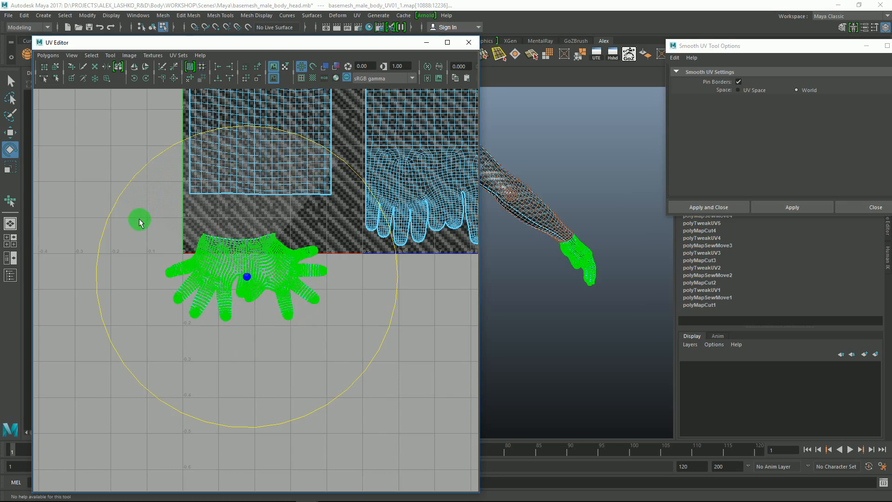
pyautogui.keyDown('alt'); pyautogui.moveTo(321, 211); pyautogui.dragTo(256, 241, button='middle'); pyautogui.keyUp('alt')
pyautogui.keyDown('alt'); pyautogui.moveTo(255, 241); pyautogui.dragTo(303, 279, button='right'); pyautogui.keyUp('alt')
pyautogui.keyDown('alt'); pyautogui.moveTo(303, 279); pyautogui.dragTo(254, 288, button='middle'); pyautogui.keyUp('alt')
pyautogui.keyDown('alt'); pyautogui.moveTo(341, 288); pyautogui.dragTo(328, 269, button='right'); pyautogui.keyUp('alt')
pyautogui.moveTo(251, 322); pyautogui.dragTo(273, 308)
# - Select the UVs of the outermost finger on the hand shell and grow the selection from the tip to its base
pyautogui.keyDown('alt'); pyautogui.moveTo(362, 246); pyautogui.dragTo(404, 231, button='middle'); pyautogui.keyUp('alt')
pyautogui.keyDown('alt'); pyautogui.moveTo(341, 267); pyautogui.dragTo(414, 252, button='middle'); pyautogui.keyUp('alt')
pyautogui.keyDown('alt'); pyautogui.moveTo(291, 282); pyautogui.dragTo(352, 271, button='middle'); pyautogui.keyUp('alt')
pyautogui.moveTo(247, 292)
pyautogui.keyDown('alt'); pyautogui.mouseDown(button='middle')
pyautogui.moveTo(225, 287)
pyautogui.moveTo(255, 276)
pyautogui.mouseUp(button='middle'); pyautogui.keyUp('alt')
pyautogui.keyDown('alt'); pyautogui.moveTo(200, 325); pyautogui.dragTo(320, 335, button='right'); pyautogui.keyUp('alt')
pyautogui.keyDown('alt'); pyautogui.moveTo(317, 374); pyautogui.dragTo(328, 343, button='middle'); pyautogui.keyUp('alt')
pyautogui.keyDown('alt'); pyautogui.moveTo(279, 265); pyautogui.dragTo(302, 284, button='right'); pyautogui.keyUp('alt')
pyautogui.keyDown('alt'); pyautogui.moveTo(283, 305); pyautogui.dragTo(324, 284, button='middle'); pyautogui.keyUp('alt')
pyautogui.press('q')
pyautogui.keyDown('alt'); pyautogui.moveTo(233, 236); pyautogui.dragTo(179, 254, button='middle'); pyautogui.keyUp('alt')
pyautogui.moveTo(162, 327); pyautogui.dragTo(163, 324)
pyautogui.keyDown('alt'); pyautogui.moveTo(164, 324); pyautogui.dragTo(143, 341, button='right'); pyautogui.keyUp('alt')
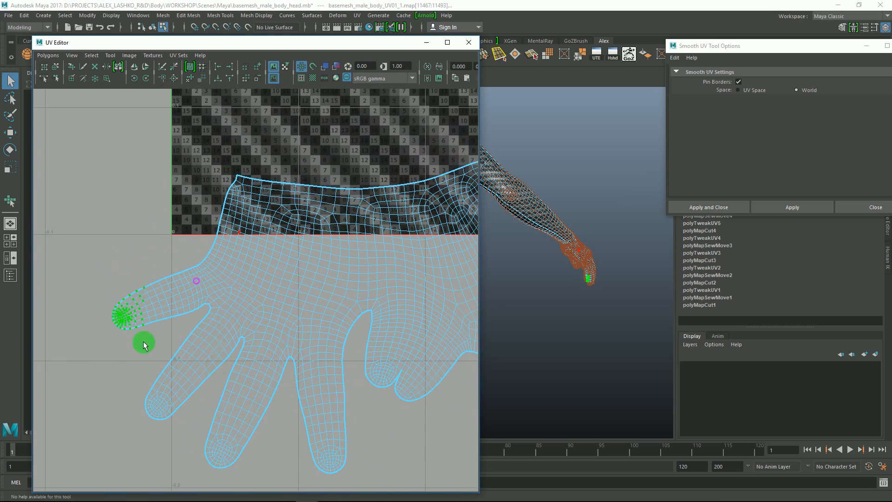
pyautogui.moveTo(126, 263)
pyautogui.keyDown('alt'); pyautogui.mouseDown(button='right')
pyautogui.moveTo(203, 391)
pyautogui.moveTo(243, 305)
pyautogui.moveTo(345, 269)
pyautogui.moveTo(336, 267)
pyautogui.mouseUp(button='right'); pyautogui.keyUp('alt')
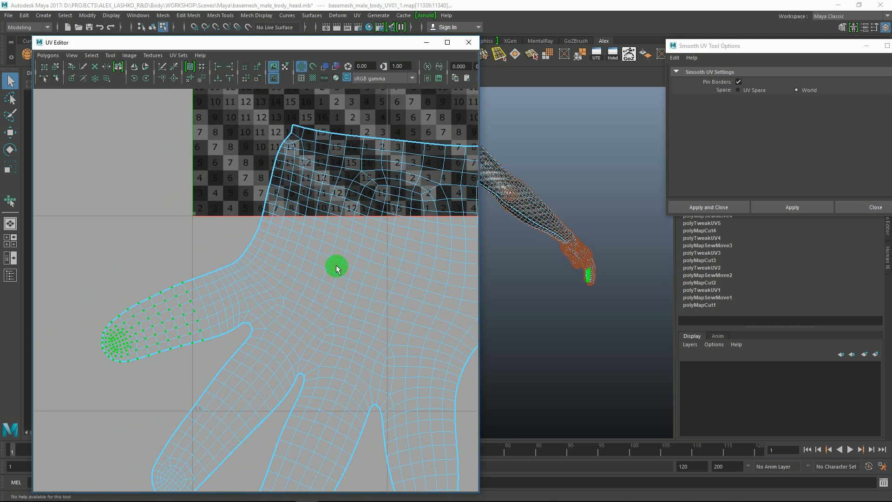
pyautogui.moveTo(336, 267)
pyautogui.keyDown('alt'); pyautogui.mouseDown(button='right')
pyautogui.moveTo(299, 275)
pyautogui.moveTo(320, 310)
pyautogui.moveTo(253, 265)
pyautogui.moveTo(269, 308)
pyautogui.moveTo(335, 379)
pyautogui.moveTo(209, 270)
pyautogui.moveTo(259, 275)
pyautogui.moveTo(194, 319)
pyautogui.mouseUp(button='right'); pyautogui.keyUp('alt')
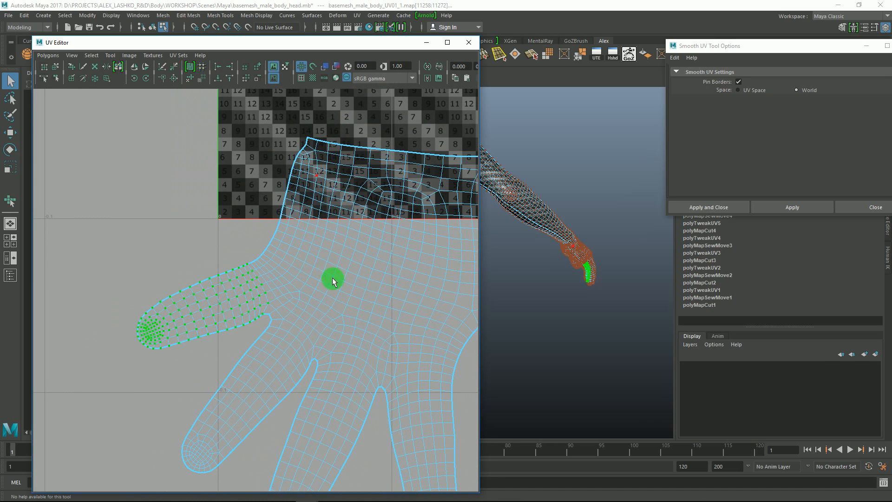
# - Rotate and move the selected outermost finger so it lies close alongside the neighbouring finger
pyautogui.keyDown('alt'); pyautogui.moveTo(333, 279); pyautogui.dragTo(306, 291, button='middle'); pyautogui.keyUp('alt')
pyautogui.press('e')
pyautogui.moveTo(234, 150); pyautogui.dragTo(139, 158)
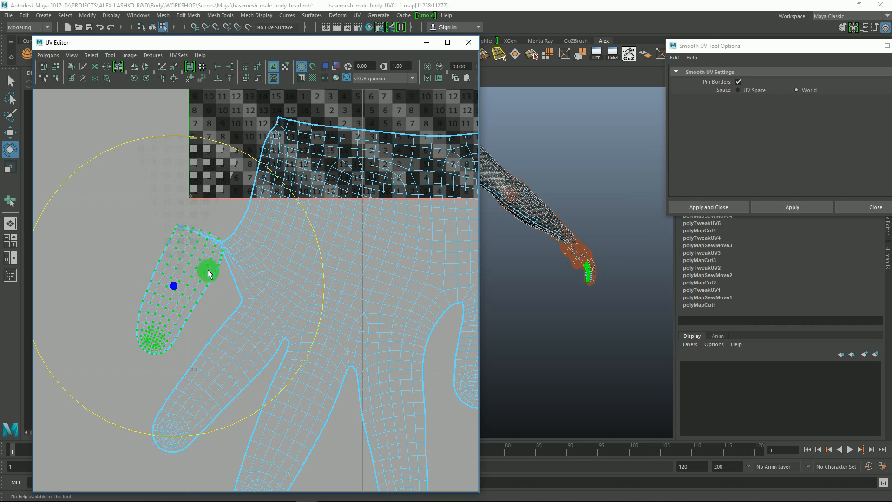
pyautogui.press('w')
pyautogui.moveTo(184, 316); pyautogui.dragTo(180, 341)
pyautogui.press('e')
pyautogui.moveTo(241, 197); pyautogui.dragTo(255, 208)
pyautogui.press('w')
pyautogui.moveTo(181, 335); pyautogui.dragTo(187, 331)
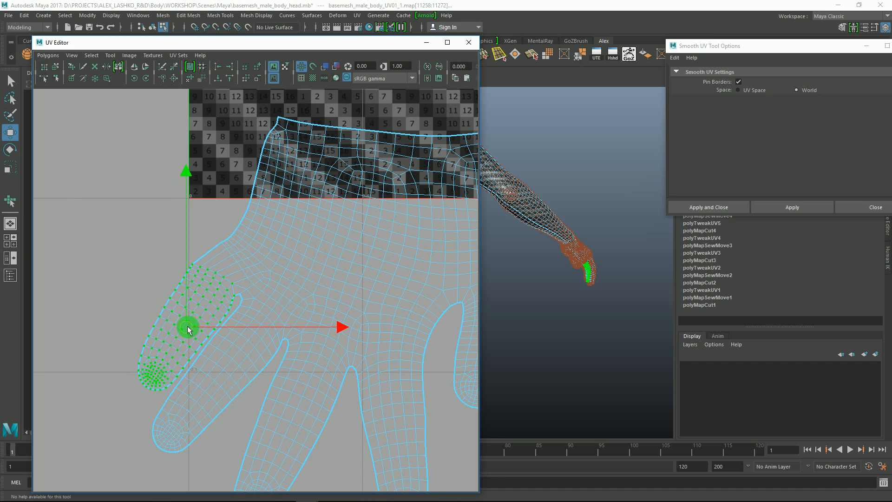
# - Pull the outer palm border above the moved finger into a smoother line with the Grab UV tool
pyautogui.scroll(-3, 219, 154)
pyautogui.keyDown('alt'); pyautogui.moveTo(261, 210); pyautogui.dragTo(209, 283, button='middle'); pyautogui.keyUp('alt')
pyautogui.press('q')
pyautogui.keyDown('alt'); pyautogui.moveTo(193, 271); pyautogui.dragTo(224, 343, button='right'); pyautogui.keyUp('alt')
pyautogui.rightClick(148, 296)
pyautogui.click(152, 295)
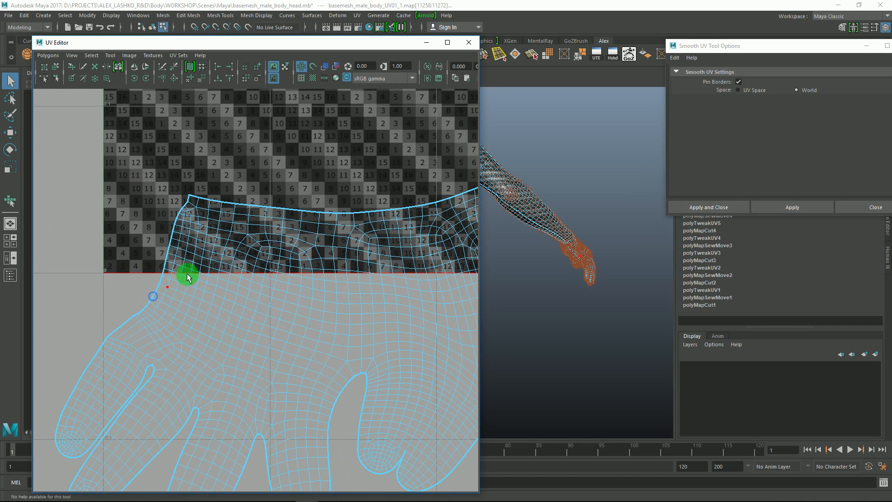
pyautogui.keyDown('alt'); pyautogui.moveTo(187, 277); pyautogui.dragTo(198, 276, button='middle'); pyautogui.keyUp('alt')
pyautogui.click(167, 289)
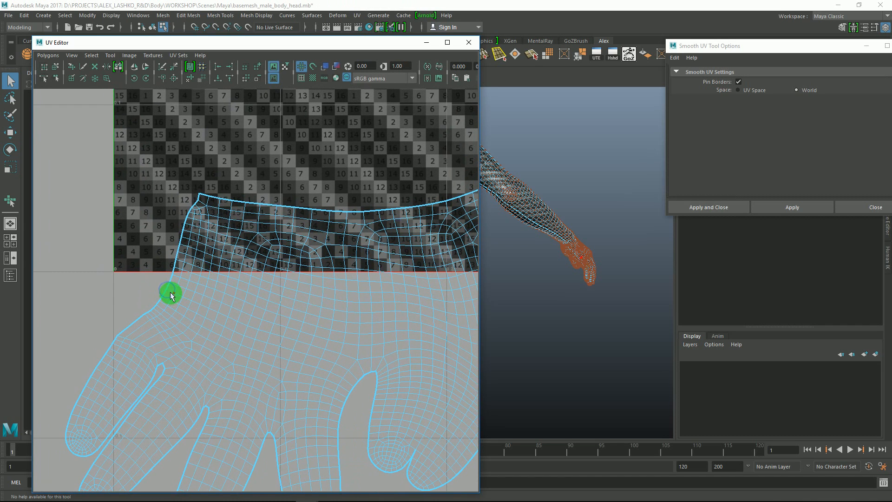
pyautogui.keyDown('alt'); pyautogui.moveTo(179, 270); pyautogui.dragTo(186, 253, button='middle'); pyautogui.keyUp('alt')
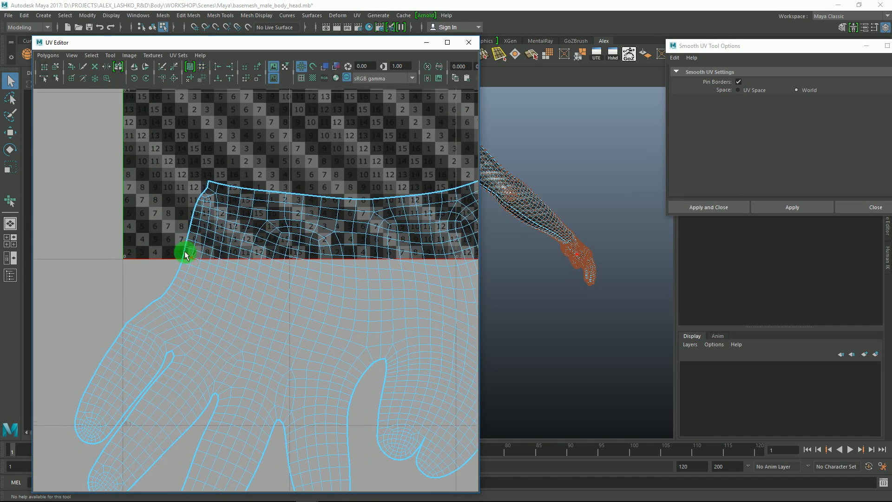
pyautogui.click(95, 68)
pyautogui.keyDown('alt'); pyautogui.moveTo(188, 288); pyautogui.dragTo(189, 282, button='middle'); pyautogui.keyUp('alt')
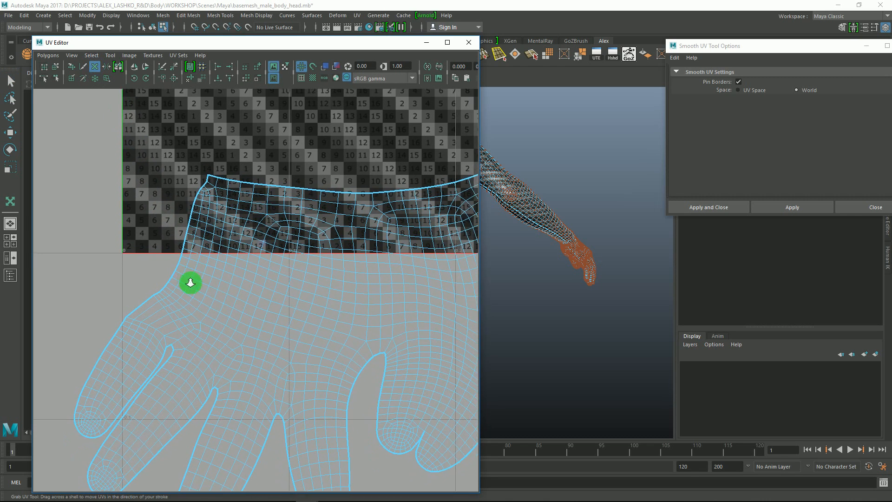
pyautogui.keyDown('alt'); pyautogui.moveTo(184, 282); pyautogui.dragTo(191, 283, button='right'); pyautogui.keyUp('alt')
pyautogui.moveTo(172, 278)
pyautogui.mouseDown()
pyautogui.moveTo(203, 276)
pyautogui.moveTo(169, 281)
pyautogui.moveTo(158, 270)
pyautogui.moveTo(152, 293)
pyautogui.moveTo(142, 292)
pyautogui.moveTo(175, 240)
pyautogui.moveTo(163, 291)
pyautogui.moveTo(143, 291)
pyautogui.moveTo(218, 293)
pyautogui.mouseUp()
# - Select the UVs of the finger beside the thumb gap, then rotate and move them close to the adjacent finger
pyautogui.keyDown('alt'); pyautogui.moveTo(262, 338); pyautogui.dragTo(242, 217, button='middle'); pyautogui.keyUp('alt')
pyautogui.keyDown('alt'); pyautogui.moveTo(234, 264); pyautogui.dragTo(263, 265, button='middle'); pyautogui.keyUp('alt')
pyautogui.moveTo(258, 283)
pyautogui.mouseDown(button='right')
pyautogui.moveTo(295, 336)
pyautogui.moveTo(274, 284)
pyautogui.mouseUp(button='right')
pyautogui.keyDown('alt'); pyautogui.moveTo(275, 283); pyautogui.dragTo(249, 320, button='middle'); pyautogui.keyUp('alt')
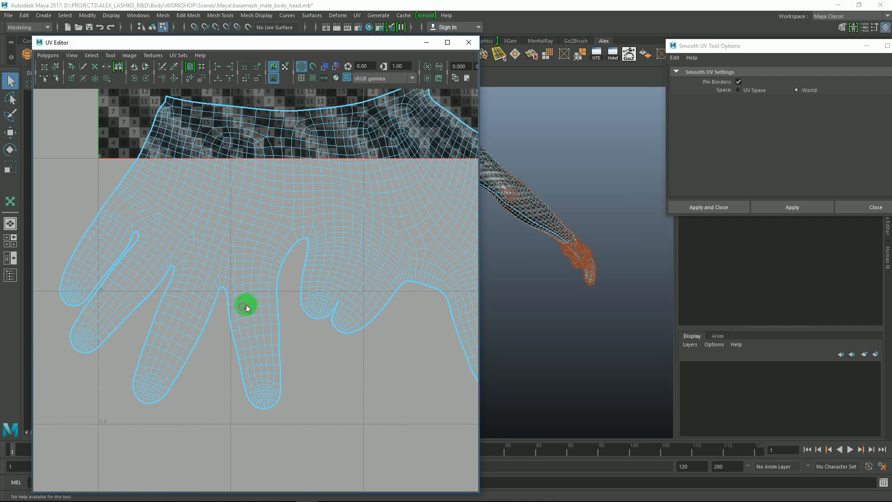
pyautogui.moveTo(269, 303); pyautogui.dragTo(228, 286, button='right')
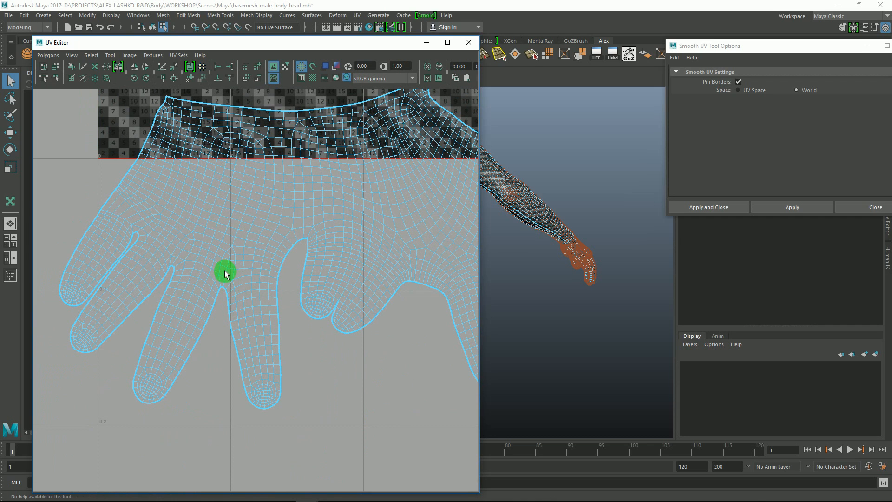
pyautogui.moveTo(289, 385); pyautogui.dragTo(295, 428)
pyautogui.press('e')
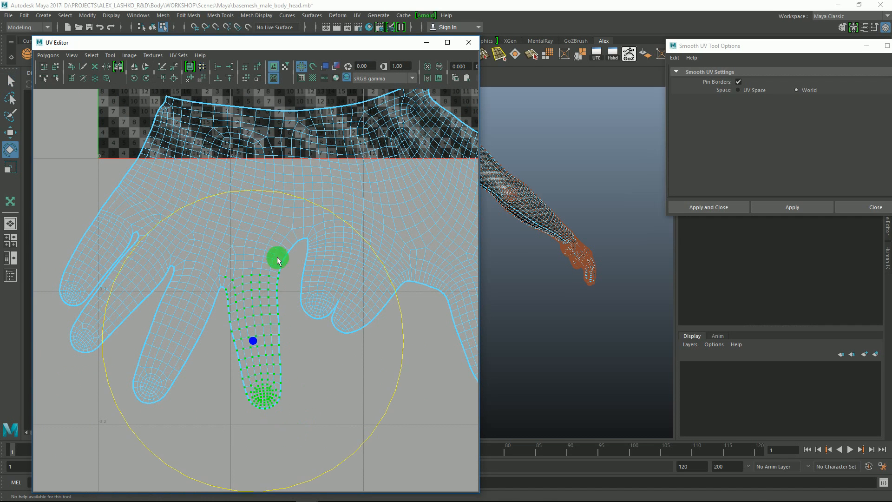
pyautogui.moveTo(305, 200); pyautogui.dragTo(327, 214)
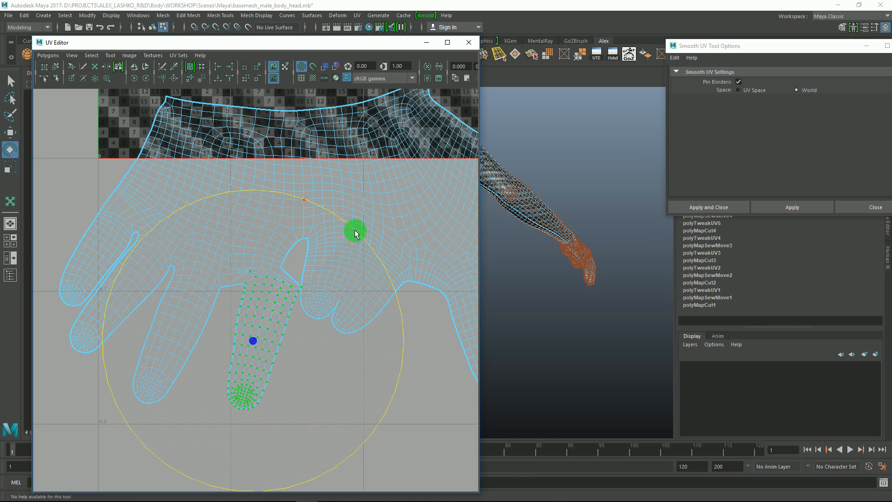
pyautogui.press('w')
pyautogui.moveTo(251, 344); pyautogui.dragTo(237, 350)
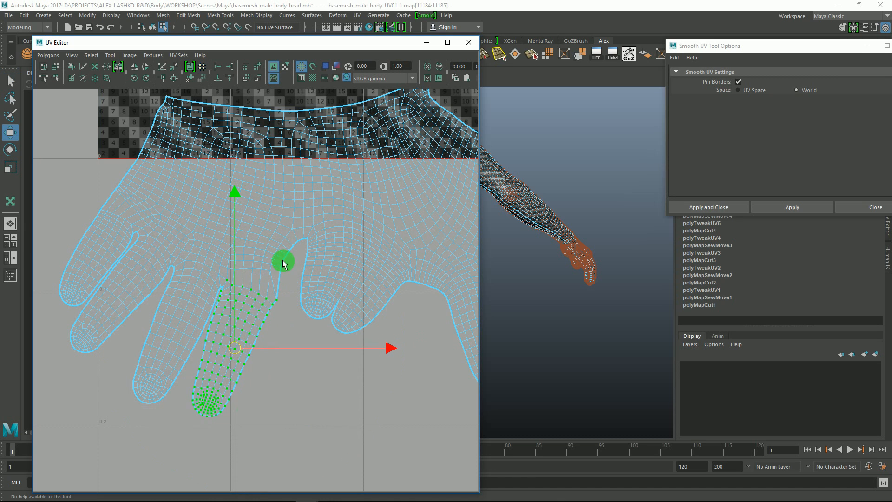
pyautogui.press('e')
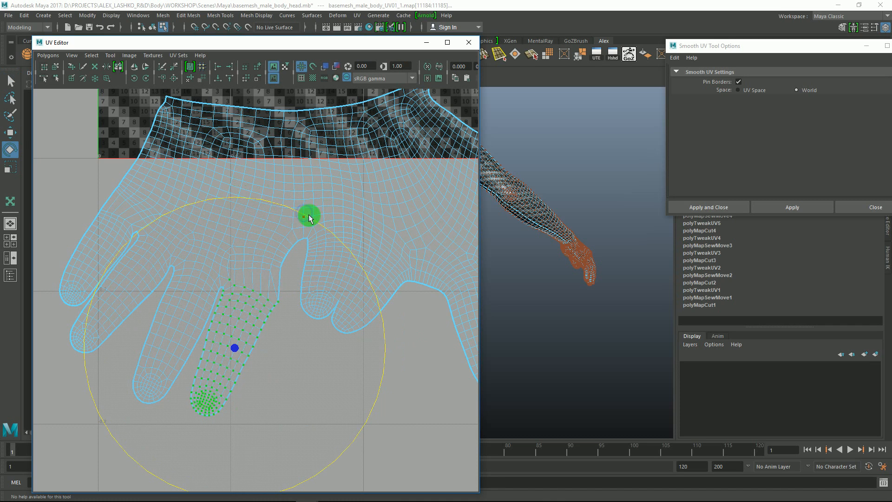
pyautogui.press('w')
pyautogui.moveTo(231, 347); pyautogui.dragTo(229, 349)
# - Move the border UV at the base of that finger and even out its surroundings with the Grab UV tool
pyautogui.keyDown('alt'); pyautogui.moveTo(246, 296); pyautogui.dragTo(308, 297, button='middle'); pyautogui.keyUp('alt')
pyautogui.press('q')
pyautogui.scroll(2, 292, 298)
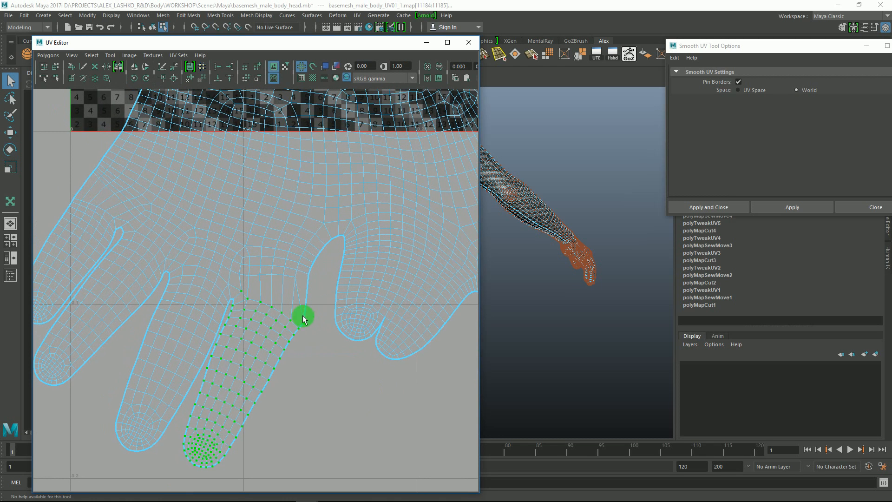
pyautogui.click(302, 312)
pyautogui.press('w')
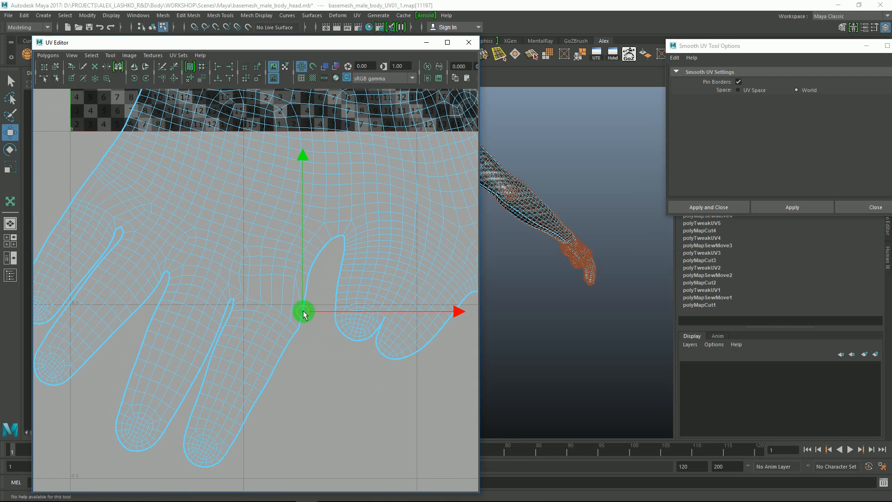
pyautogui.moveTo(305, 334); pyautogui.dragTo(300, 327)
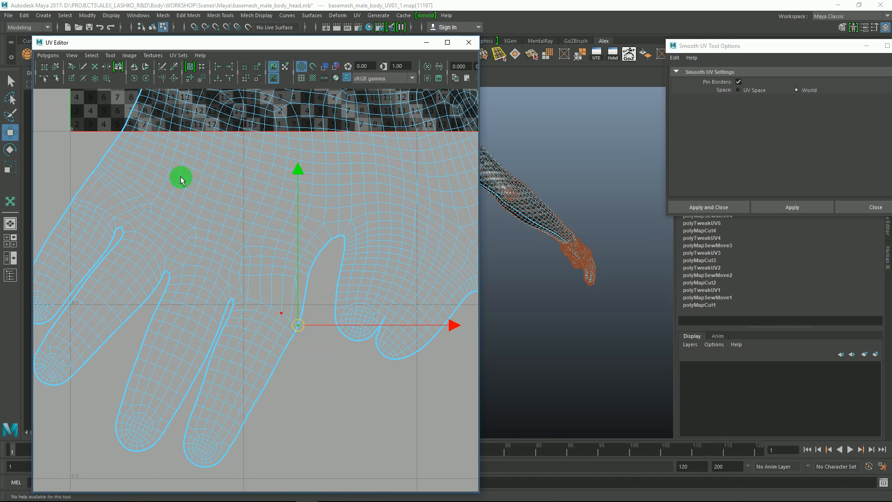
pyautogui.keyDown('alt'); pyautogui.moveTo(181, 177); pyautogui.dragTo(184, 161, button='middle'); pyautogui.keyUp('alt')
pyautogui.click(95, 68)
pyautogui.keyDown('alt'); pyautogui.moveTo(301, 283); pyautogui.dragTo(300, 285, button='middle'); pyautogui.keyUp('alt')
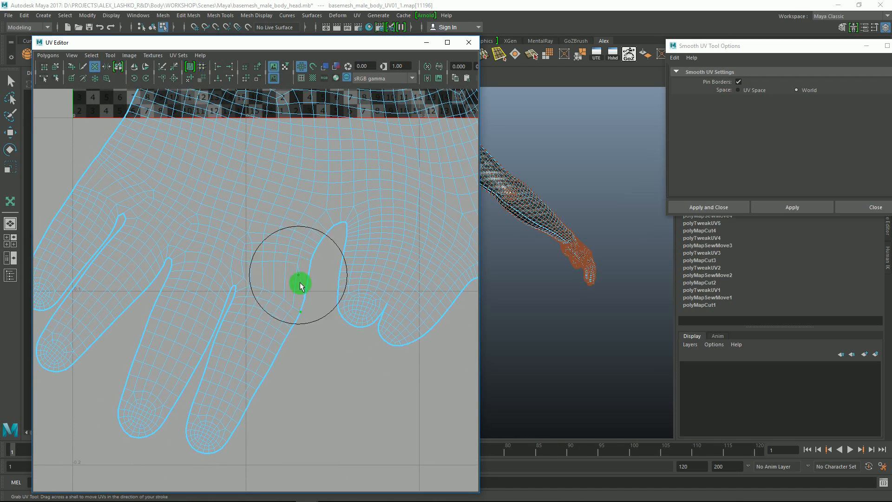
pyautogui.keyDown('alt'); pyautogui.moveTo(170, 243); pyautogui.dragTo(221, 255, button='middle'); pyautogui.keyUp('alt')
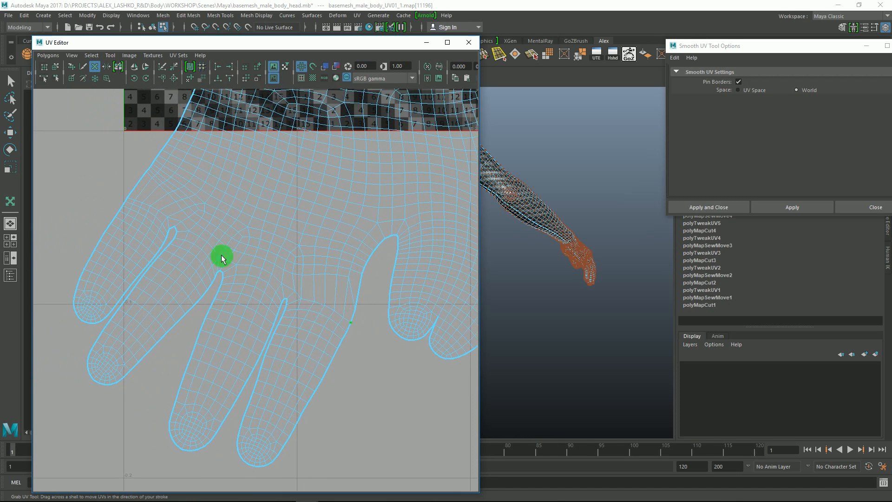
pyautogui.keyDown('alt'); pyautogui.moveTo(189, 211); pyautogui.dragTo(196, 239, button='middle'); pyautogui.keyUp('alt')
# - Select the UV patch above the outermost finger's base and relax it with the Smooth UV tool, borders pinned
pyautogui.press('q')
pyautogui.keyDown('alt'); pyautogui.moveTo(202, 232); pyautogui.dragTo(210, 239, button='right'); pyautogui.keyUp('alt')
pyautogui.keyDown('alt'); pyautogui.moveTo(210, 240); pyautogui.dragTo(229, 254, button='middle'); pyautogui.keyUp('alt')
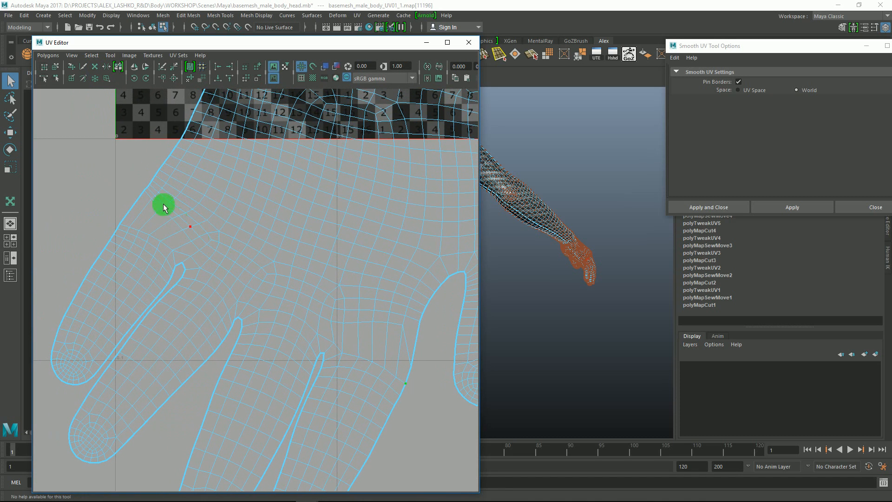
pyautogui.moveTo(166, 199)
pyautogui.mouseDown(button='right')
pyautogui.moveTo(186, 201)
pyautogui.moveTo(173, 197)
pyautogui.mouseUp(button='right')
pyautogui.click(145, 196)
pyautogui.keyDown('ctrl'); pyautogui.keyDown('shift'); pyautogui.moveTo(171, 254); pyautogui.dragTo(170, 258); pyautogui.keyUp('shift'); pyautogui.keyUp('ctrl')
pyautogui.moveTo(233, 45); pyautogui.dragTo(239, 77)
pyautogui.moveTo(747, 44); pyautogui.dragTo(622, 86)
pyautogui.click(664, 240)
pyautogui.click(176, 292)
pyautogui.moveTo(96, 317); pyautogui.dragTo(221, 261)
pyautogui.keyDown('alt'); pyautogui.moveTo(222, 265); pyautogui.dragTo(231, 283, button='middle'); pyautogui.keyUp('alt')
# - Turn off Pin Borders for the Smooth UV tool and unfold the enlarged patch reaching the palm's outer border
pyautogui.click(622, 115)
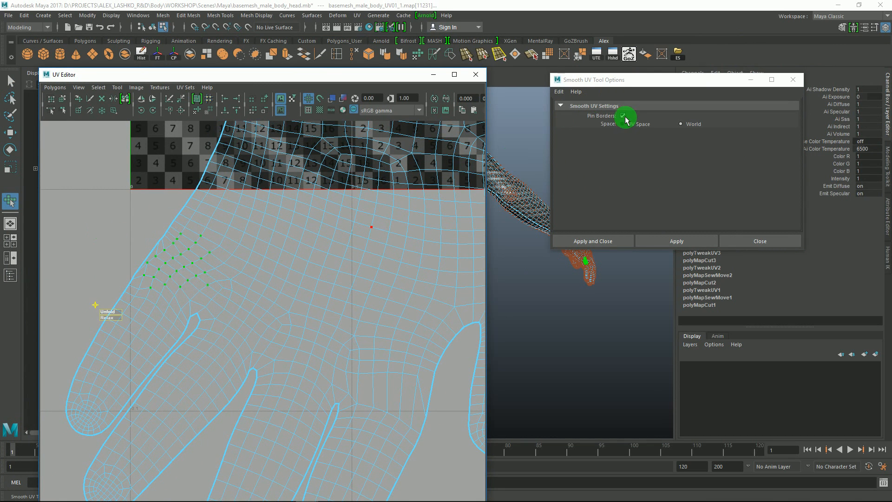
pyautogui.click(675, 241)
pyautogui.keyDown('alt'); pyautogui.moveTo(260, 243); pyautogui.dragTo(258, 270, button='middle'); pyautogui.keyUp('alt')
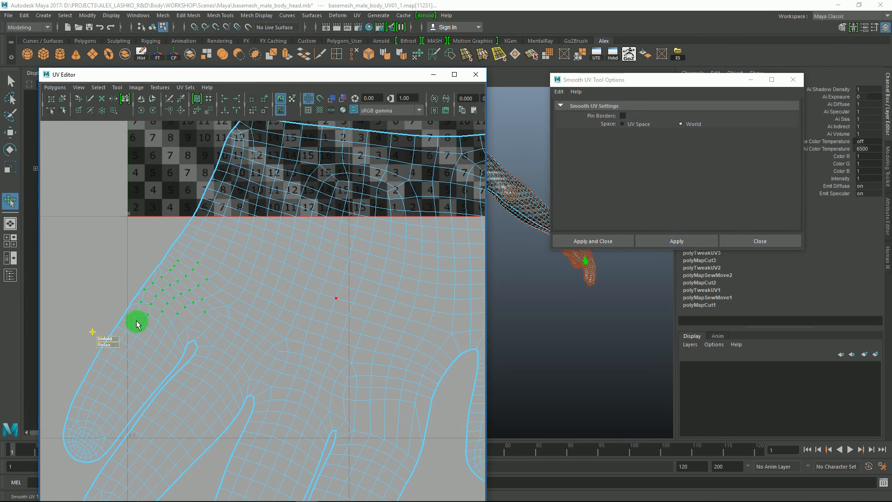
pyautogui.moveTo(228, 333); pyautogui.dragTo(228, 331)
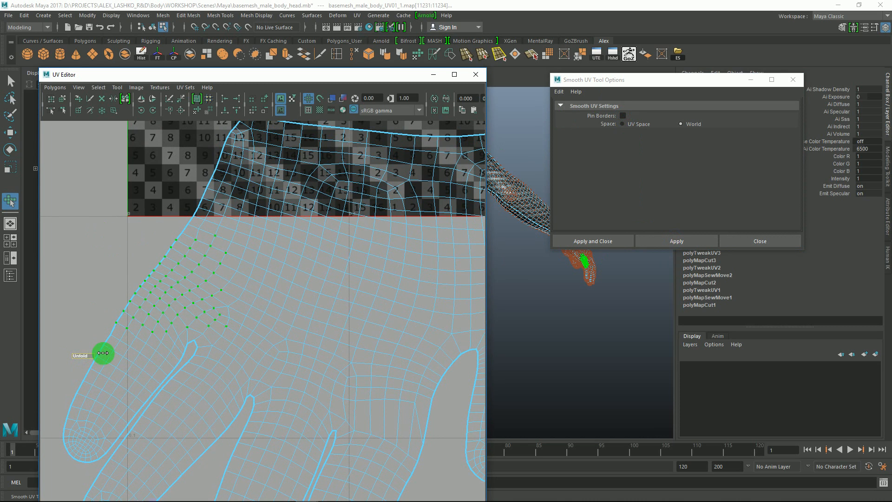
pyautogui.keyDown('alt'); pyautogui.moveTo(233, 331); pyautogui.dragTo(225, 339, button='middle'); pyautogui.keyUp('alt')
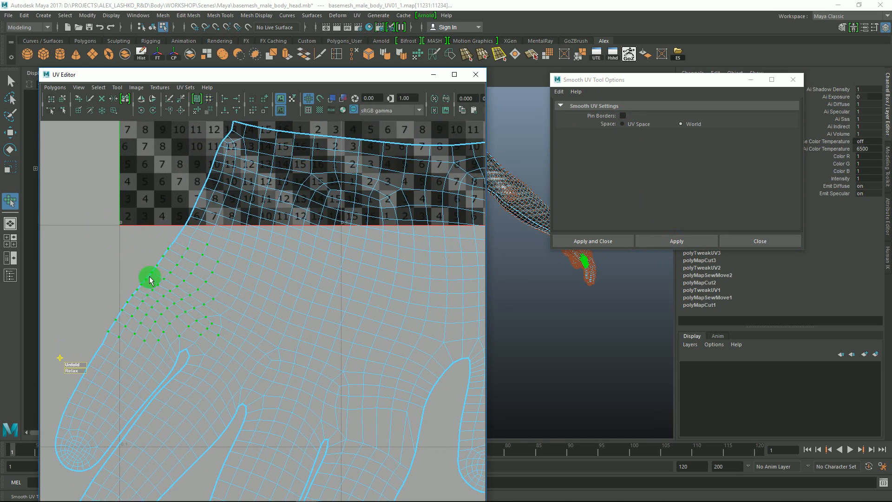
# - Unfold a small group of UVs on the outer palm border near the tile's lower edge with the Smooth UV tool
pyautogui.keyDown('alt'); pyautogui.moveTo(109, 337); pyautogui.dragTo(178, 213, button='middle'); pyautogui.keyUp('alt')
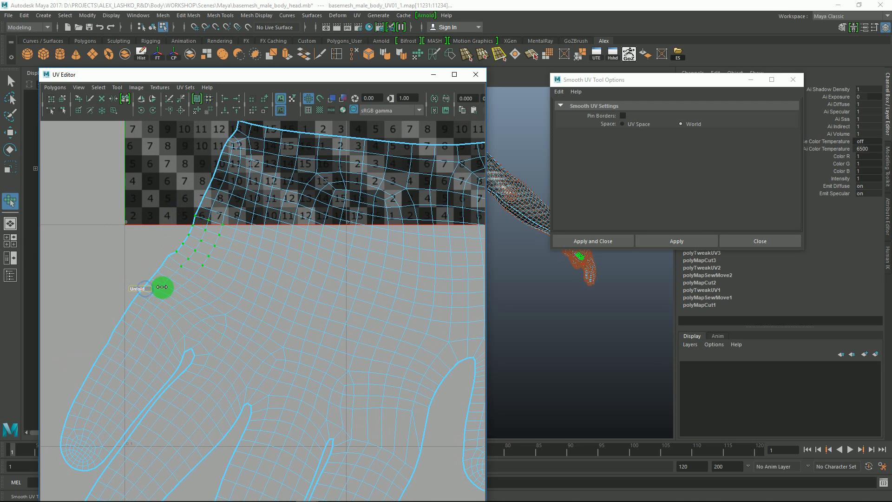
pyautogui.moveTo(194, 269); pyautogui.dragTo(197, 271)
pyautogui.keyDown('alt'); pyautogui.moveTo(191, 252); pyautogui.dragTo(189, 263, button='middle'); pyautogui.keyUp('alt')
pyautogui.press('q')
pyautogui.keyDown('alt'); pyautogui.moveTo(159, 186); pyautogui.dragTo(150, 176, button='middle'); pyautogui.keyUp('alt')
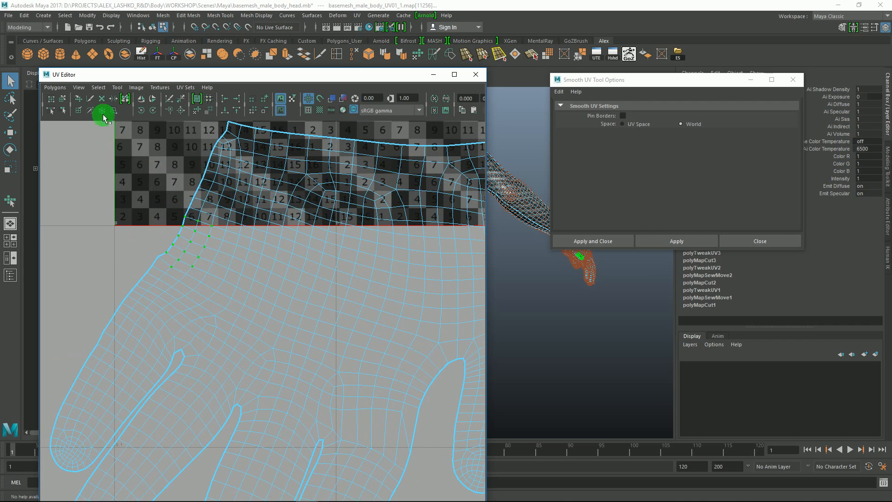
# - Adjust the selected UVs on the outer palm border near the tile's lower edge with the Grab UV tool
pyautogui.click(102, 100)
pyautogui.keyDown('alt'); pyautogui.moveTo(182, 254); pyautogui.dragTo(176, 265, button='middle'); pyautogui.keyUp('alt')
pyautogui.press('b')
pyautogui.moveTo(172, 261); pyautogui.dragTo(148, 253)
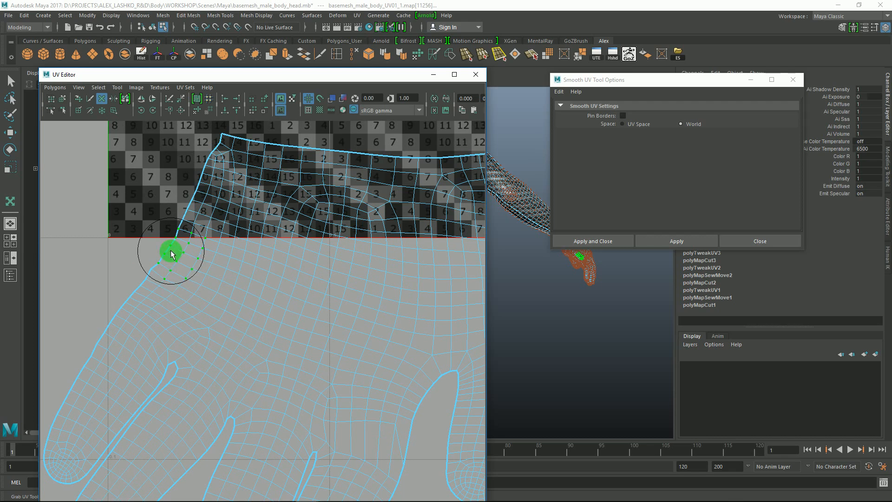
pyautogui.keyDown('alt'); pyautogui.moveTo(230, 276); pyautogui.dragTo(215, 225, button='middle'); pyautogui.keyUp('alt')
pyautogui.keyDown('alt'); pyautogui.moveTo(253, 267); pyautogui.dragTo(208, 231, button='right'); pyautogui.keyUp('alt')
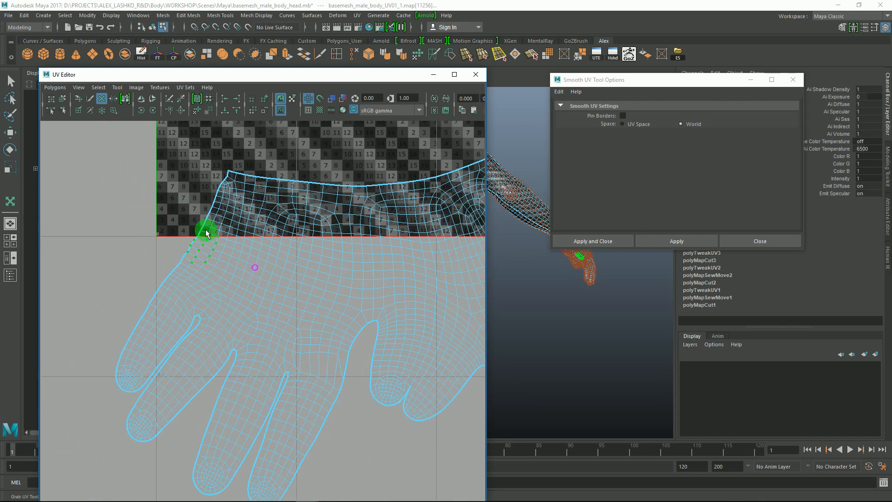
pyautogui.keyDown('alt'); pyautogui.moveTo(312, 322); pyautogui.dragTo(269, 299, button='middle'); pyautogui.keyUp('alt')
# - Select the stretched UV patch at the base of the finger next to the thumb and even it out with the Smooth UV tool
pyautogui.press('q')
pyautogui.keyDown('alt'); pyautogui.moveTo(318, 288); pyautogui.dragTo(275, 241, button='right'); pyautogui.keyUp('alt')
pyautogui.keyDown('alt'); pyautogui.moveTo(399, 285); pyautogui.dragTo(343, 257, button='middle'); pyautogui.keyUp('alt')
pyautogui.keyDown('alt'); pyautogui.moveTo(334, 271); pyautogui.dragTo(288, 270, button='right'); pyautogui.keyUp('alt')
pyautogui.keyDown('alt'); pyautogui.moveTo(219, 294); pyautogui.dragTo(272, 279, button='middle'); pyautogui.keyUp('alt')
pyautogui.keyDown('alt'); pyautogui.moveTo(263, 281); pyautogui.dragTo(272, 345, button='right'); pyautogui.keyUp('alt')
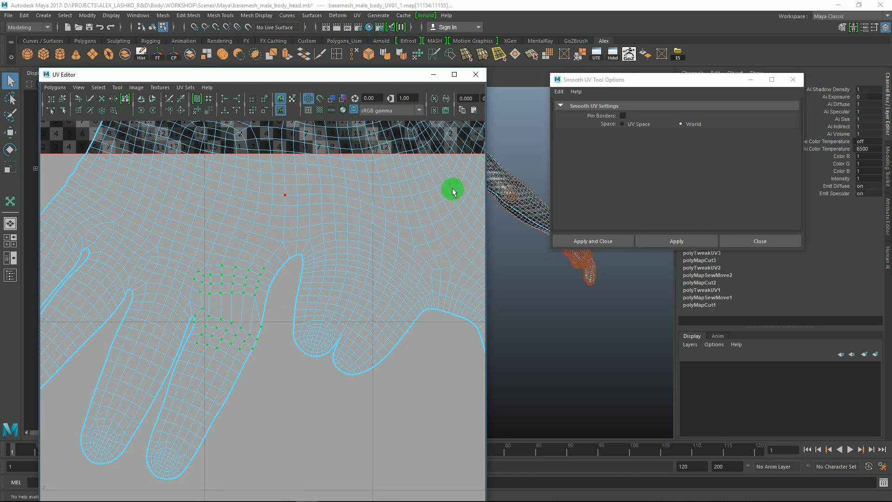
pyautogui.moveTo(172, 80); pyautogui.dragTo(165, 82)
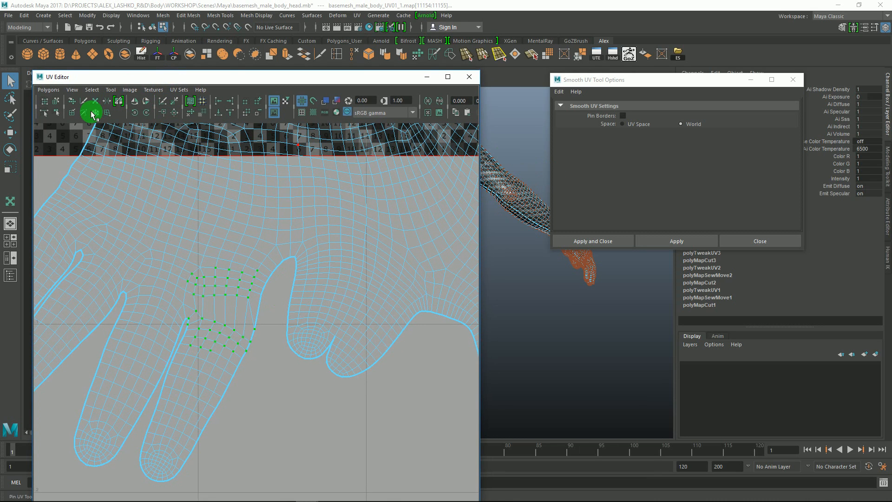
pyautogui.click(661, 236)
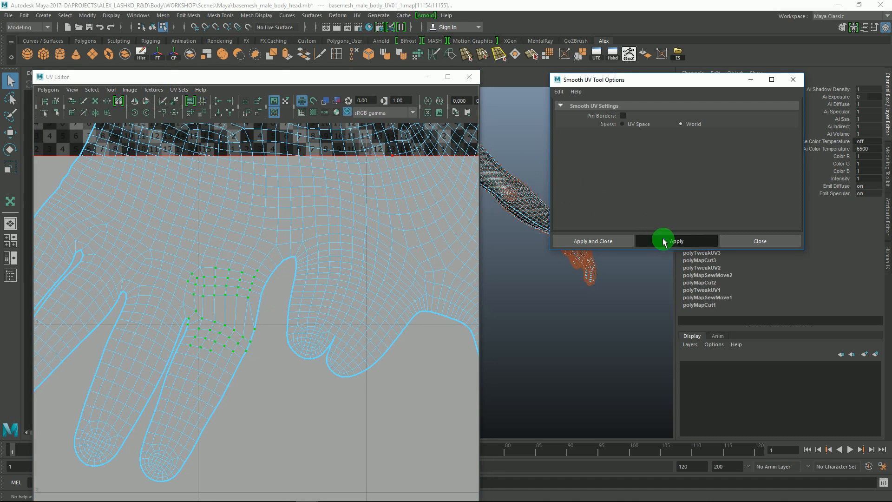
pyautogui.moveTo(158, 372); pyautogui.dragTo(164, 369)
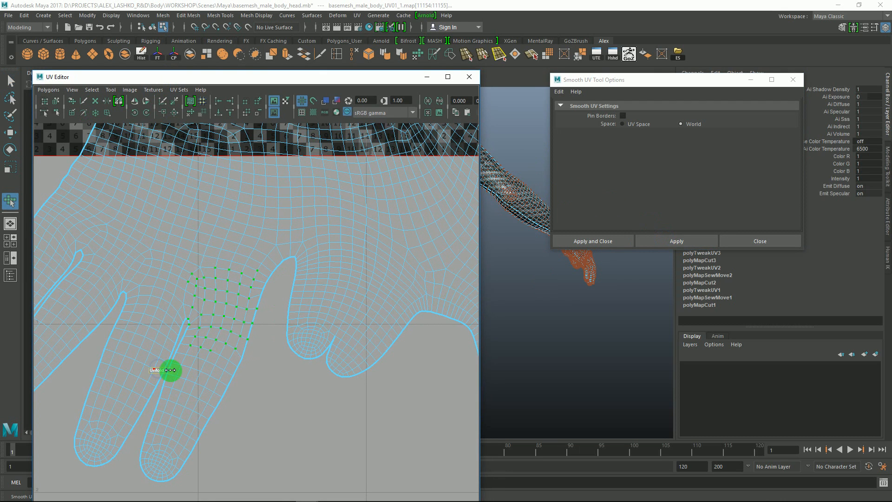
pyautogui.keyDown('alt'); pyautogui.moveTo(285, 324); pyautogui.dragTo(219, 270, button='right'); pyautogui.keyUp('alt')
pyautogui.keyDown('alt'); pyautogui.moveTo(225, 277); pyautogui.dragTo(285, 335, button='middle'); pyautogui.keyUp('alt')
# - Examine the hand shell's size and placement against the arm shell above it and the neighbouring arm-and-hand shell
pyautogui.press('q')
pyautogui.keyDown('alt'); pyautogui.moveTo(362, 303); pyautogui.dragTo(289, 287, button='middle'); pyautogui.keyUp('alt')
pyautogui.keyDown('alt'); pyautogui.moveTo(336, 307); pyautogui.dragTo(215, 247, button='right'); pyautogui.keyUp('alt')
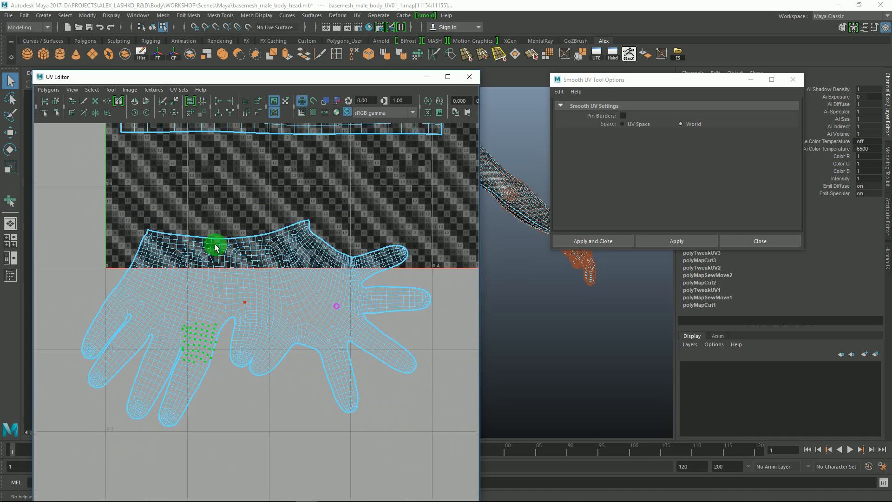
pyautogui.keyDown('alt'); pyautogui.moveTo(219, 289); pyautogui.dragTo(272, 297, button='middle'); pyautogui.keyUp('alt')
pyautogui.scroll(-4, 342, 315)
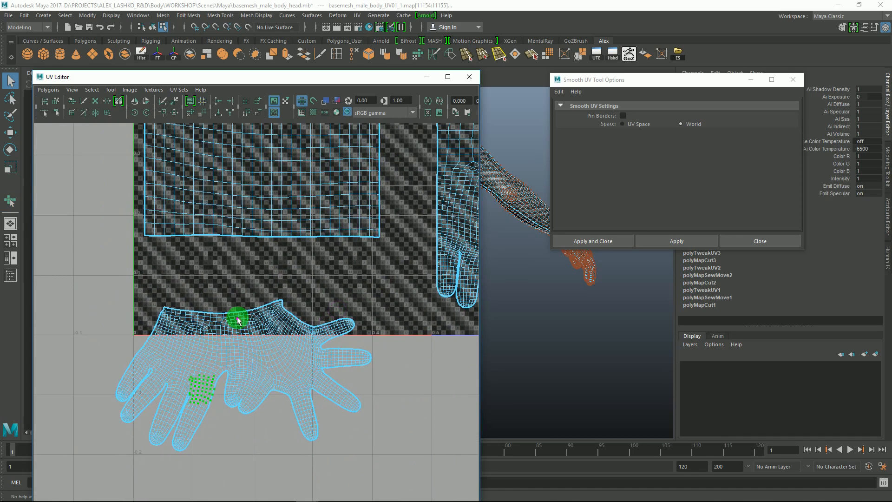
pyautogui.moveTo(259, 312); pyautogui.dragTo(130, 321, button='right')
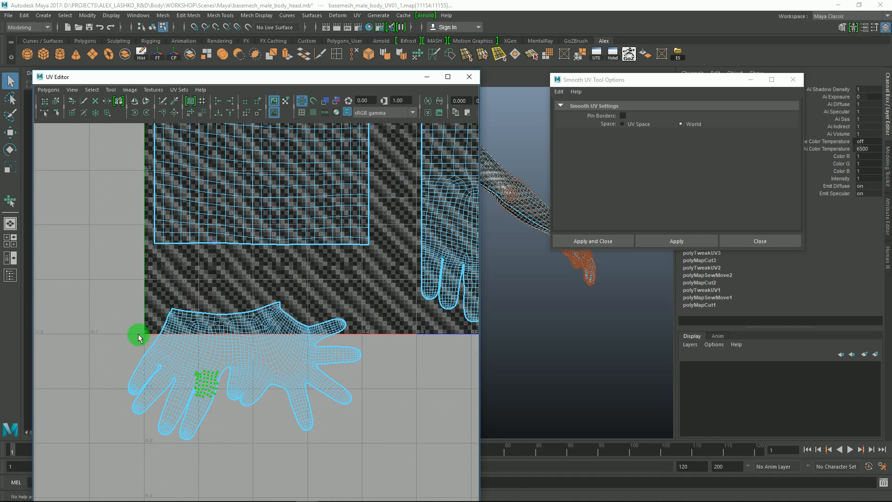
pyautogui.moveTo(137, 305); pyautogui.dragTo(158, 300, button='right')
pyautogui.moveTo(237, 460); pyautogui.dragTo(243, 466)
pyautogui.keyDown('alt'); pyautogui.moveTo(275, 324); pyautogui.dragTo(275, 296, button='middle'); pyautogui.keyUp('alt')
pyautogui.keyDown('alt'); pyautogui.moveTo(275, 334); pyautogui.dragTo(309, 381, button='right'); pyautogui.keyUp('alt')
pyautogui.keyDown('alt'); pyautogui.moveTo(258, 318); pyautogui.dragTo(253, 297, button='middle'); pyautogui.keyUp('alt')
pyautogui.keyDown('alt'); pyautogui.moveTo(253, 313); pyautogui.dragTo(326, 413, button='right'); pyautogui.keyUp('alt')
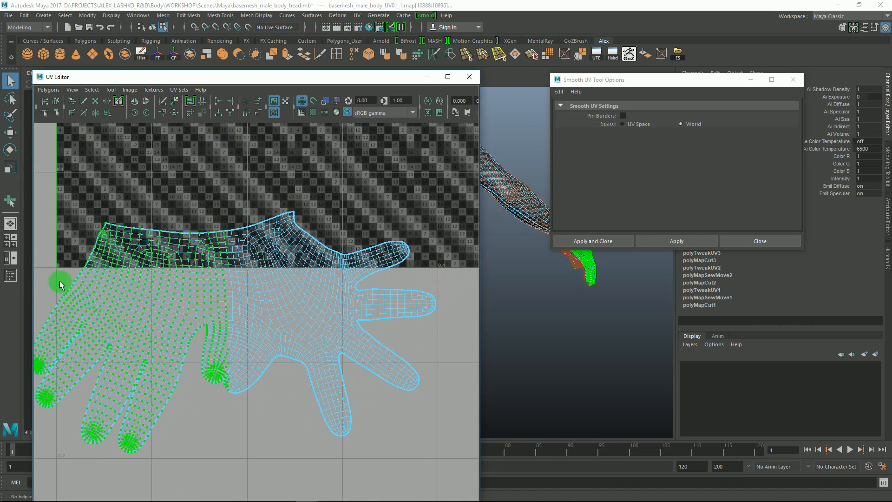
pyautogui.keyDown('alt'); pyautogui.moveTo(154, 327); pyautogui.dragTo(158, 319, button='middle'); pyautogui.keyUp('alt')
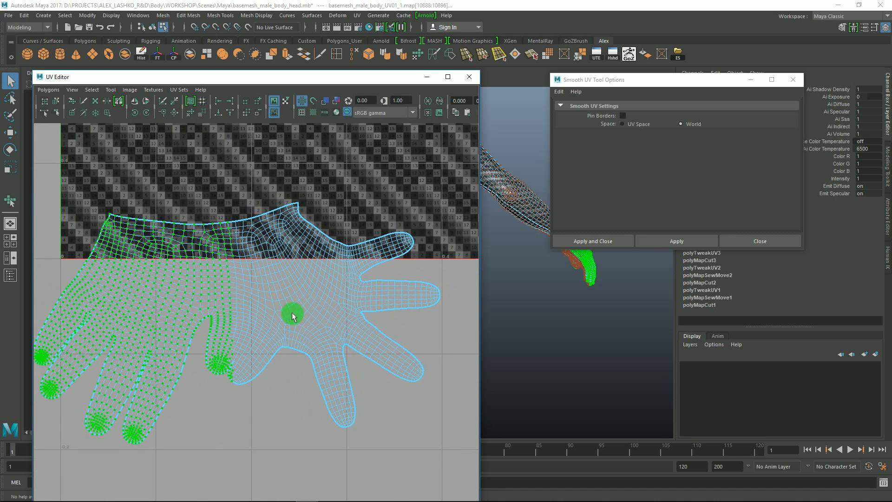
pyautogui.keyDown('alt'); pyautogui.moveTo(364, 310); pyautogui.dragTo(294, 301, button='right'); pyautogui.keyUp('alt')
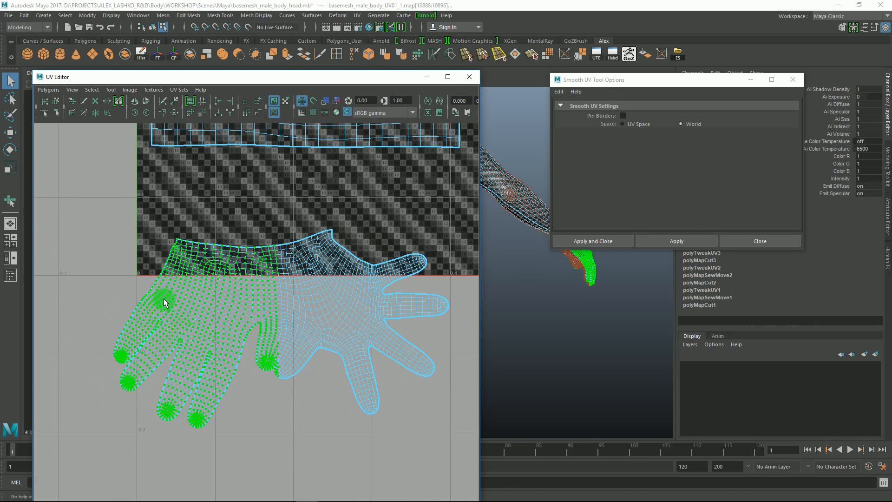
pyautogui.keyDown('alt'); pyautogui.moveTo(295, 316); pyautogui.dragTo(190, 286, button='right'); pyautogui.keyUp('alt')
pyautogui.keyDown('alt'); pyautogui.moveTo(319, 289); pyautogui.dragTo(239, 311, button='right'); pyautogui.keyUp('alt')
pyautogui.keyDown('alt'); pyautogui.moveTo(428, 283); pyautogui.dragTo(392, 265, button='middle'); pyautogui.keyUp('alt')
pyautogui.keyDown('alt'); pyautogui.moveTo(233, 360); pyautogui.dragTo(280, 347, button='right'); pyautogui.keyUp('alt')
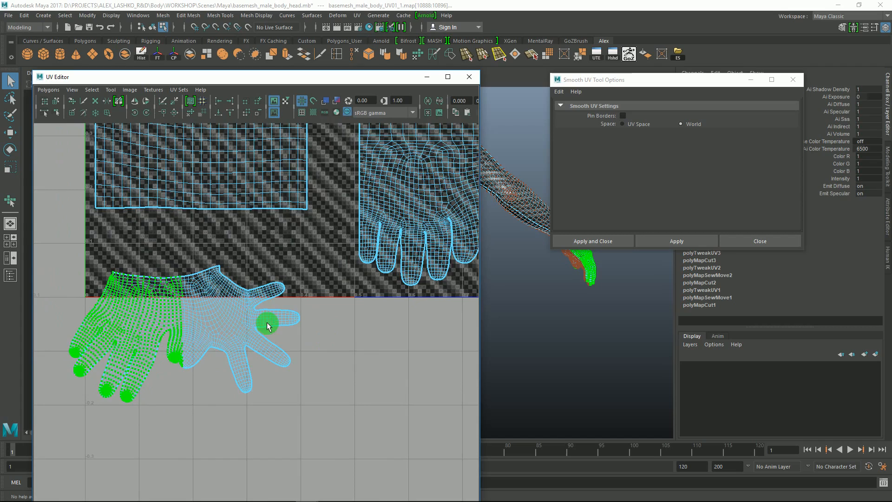
pyautogui.keyDown('alt'); pyautogui.moveTo(226, 300); pyautogui.dragTo(300, 290, button='middle'); pyautogui.keyUp('alt')
pyautogui.keyDown('alt'); pyautogui.moveTo(207, 265); pyautogui.dragTo(258, 311, button='right'); pyautogui.keyUp('alt')
pyautogui.moveTo(208, 272); pyautogui.dragTo(230, 307, button='right')
pyautogui.keyDown('alt'); pyautogui.moveTo(173, 183); pyautogui.dragTo(162, 270, button='middle'); pyautogui.keyUp('alt')
pyautogui.click(115, 203)
pyautogui.keyDown('alt'); pyautogui.moveTo(280, 241); pyautogui.dragTo(163, 274, button='middle'); pyautogui.keyUp('alt')
pyautogui.keyDown('alt'); pyautogui.moveTo(272, 307); pyautogui.dragTo(360, 281, button='middle'); pyautogui.keyUp('alt')
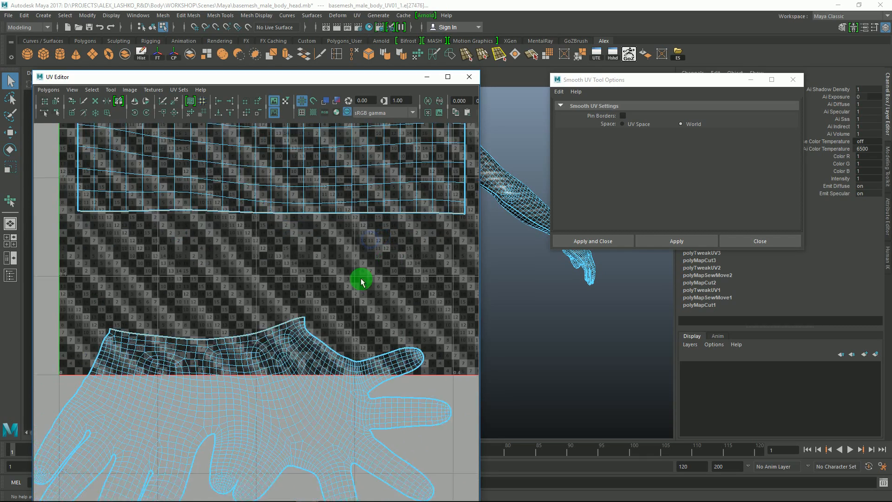
# - Select all UVs of the hand shell, scale it up uniformly toward the arm's width and move it beneath the arm shell
pyautogui.keyDown('alt'); pyautogui.moveTo(341, 282); pyautogui.dragTo(261, 253, button='right'); pyautogui.keyUp('alt')
pyautogui.moveTo(266, 349); pyautogui.dragTo(293, 346, button='right')
pyautogui.scroll(-1, 258, 325)
pyautogui.moveTo(101, 298); pyautogui.dragTo(383, 465)
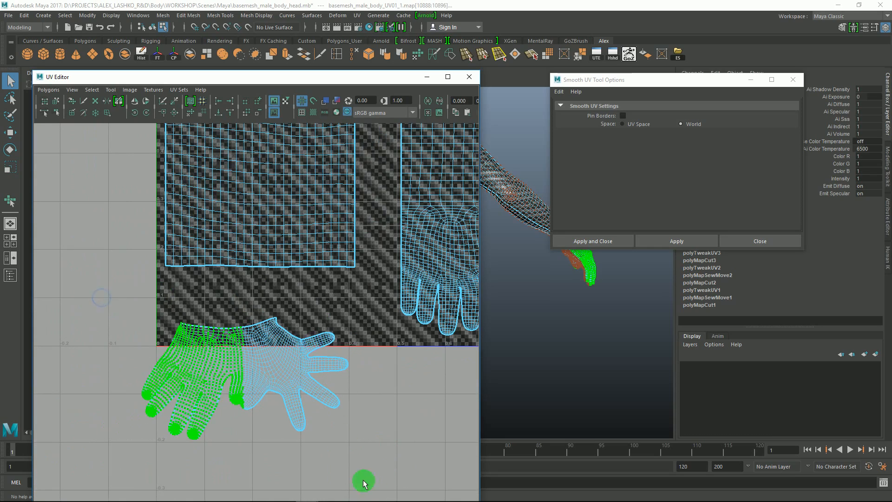
pyautogui.press('r')
pyautogui.moveTo(261, 378); pyautogui.dragTo(341, 381, button='middle')
pyautogui.press('w')
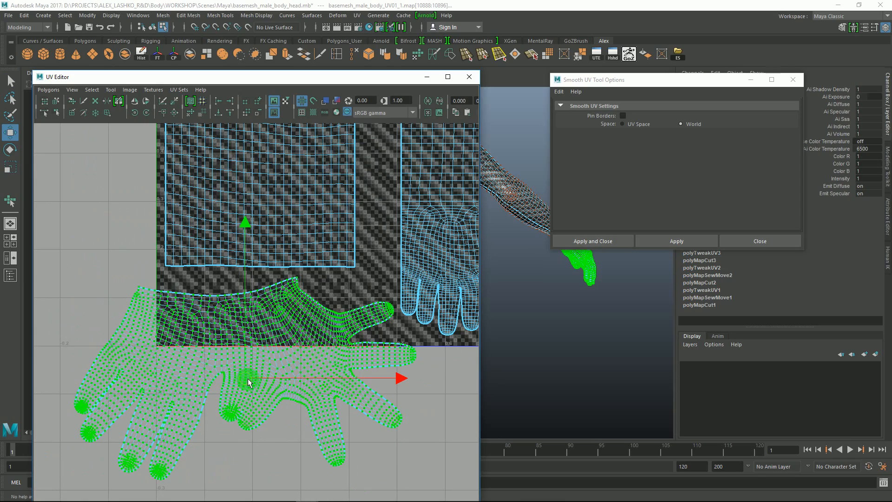
pyautogui.moveTo(280, 382); pyautogui.dragTo(319, 368, button='middle')
# - Fine-tune the hand shell's position and rotate it slightly so the wrist border lines up with the arm's lower border
pyautogui.press('r')
pyautogui.press('w')
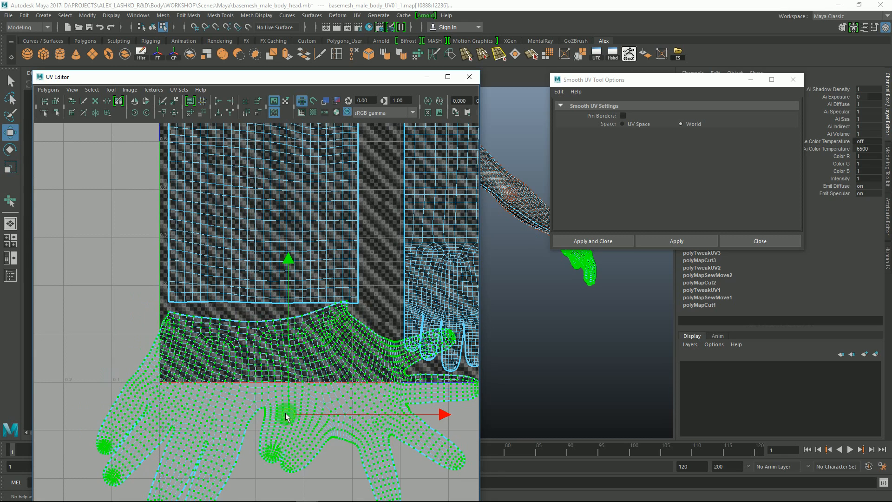
pyautogui.moveTo(295, 418); pyautogui.dragTo(294, 417)
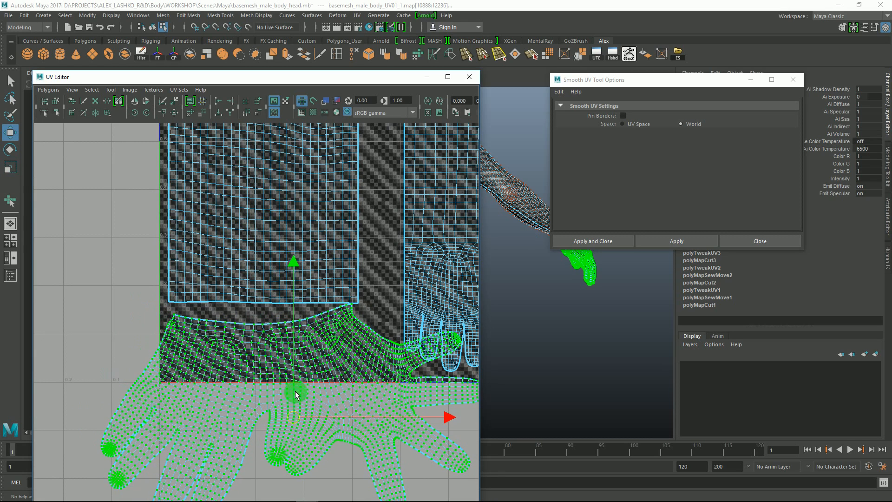
pyautogui.press('e')
pyautogui.moveTo(339, 277); pyautogui.dragTo(246, 289)
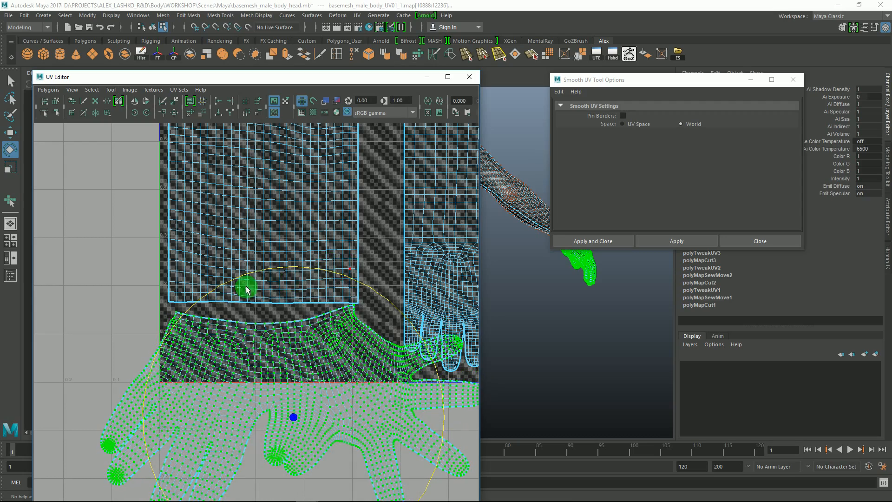
# - Select the wrist border edge loop and join the arm and hand shells with Move and Sew UV Edges
pyautogui.press('q')
pyautogui.keyDown('alt'); pyautogui.moveTo(219, 302); pyautogui.dragTo(213, 325, button='middle'); pyautogui.keyUp('alt')
pyautogui.keyDown('alt'); pyautogui.moveTo(213, 325); pyautogui.dragTo(149, 361, button='right'); pyautogui.keyUp('alt')
pyautogui.moveTo(144, 299); pyautogui.dragTo(147, 293, button='right')
pyautogui.doubleClick(165, 328)
pyautogui.keyDown('alt'); pyautogui.moveTo(187, 299); pyautogui.dragTo(190, 294, button='middle'); pyautogui.keyUp('alt')
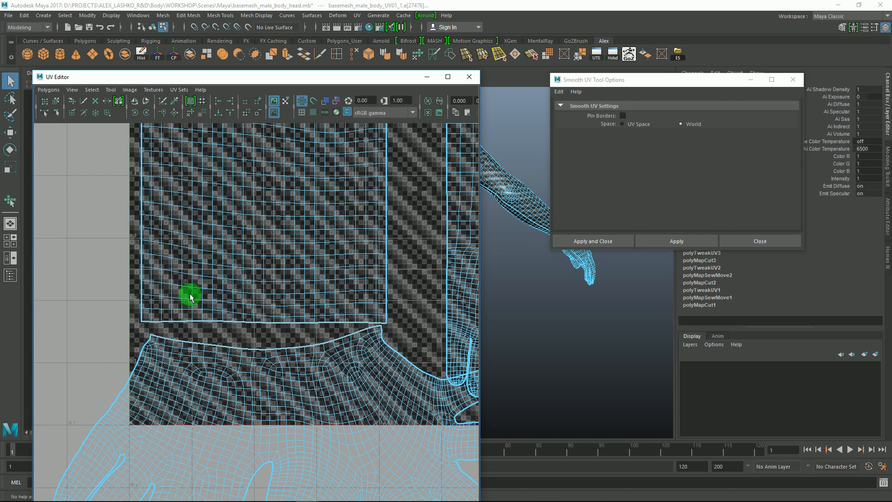
pyautogui.click(49, 90)
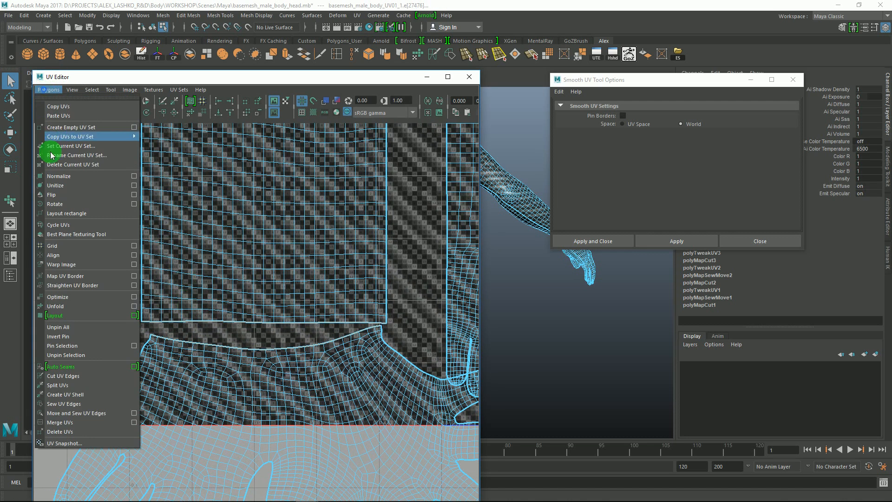
pyautogui.click(74, 414)
pyautogui.keyDown('alt'); pyautogui.moveTo(313, 333); pyautogui.dragTo(237, 244, button='right'); pyautogui.keyUp('alt')
pyautogui.keyDown('alt'); pyautogui.moveTo(290, 312); pyautogui.dragTo(267, 336, button='middle'); pyautogui.keyUp('alt')
pyautogui.keyDown('alt'); pyautogui.moveTo(267, 335); pyautogui.dragTo(260, 252, button='right'); pyautogui.keyUp('alt')
pyautogui.keyDown('alt'); pyautogui.moveTo(260, 252); pyautogui.dragTo(246, 238, button='middle'); pyautogui.keyUp('alt')
# - Select the whole sewn arm-and-hand shell, rotate it upright and move its arm part against the tile's upper-left corner
pyautogui.keyDown('ctrl'); pyautogui.moveTo(205, 159); pyautogui.dragTo(241, 146, button='right'); pyautogui.keyUp('ctrl')
pyautogui.press('e')
pyautogui.keyDown('alt'); pyautogui.moveTo(294, 218); pyautogui.dragTo(286, 238, button='middle'); pyautogui.keyUp('alt')
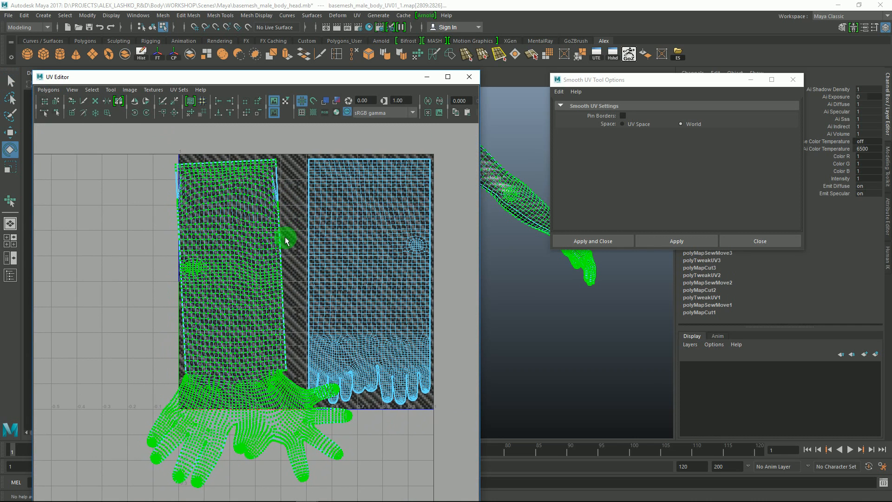
pyautogui.press('q')
pyautogui.keyDown('alt'); pyautogui.moveTo(288, 224); pyautogui.dragTo(215, 266, button='right'); pyautogui.keyUp('alt')
pyautogui.keyDown('alt'); pyautogui.moveTo(216, 266); pyautogui.dragTo(207, 301, button='middle'); pyautogui.keyUp('alt')
pyautogui.press('q')
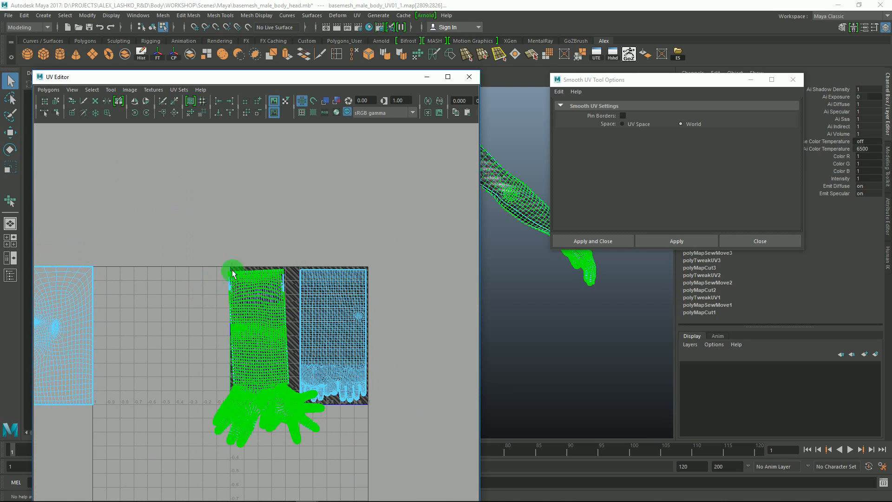
pyautogui.keyDown('alt'); pyautogui.moveTo(273, 314); pyautogui.dragTo(302, 233, button='middle'); pyautogui.keyUp('alt')
pyautogui.click(282, 245)
pyautogui.keyDown('ctrl'); pyautogui.moveTo(289, 240); pyautogui.dragTo(300, 229, button='right'); pyautogui.keyUp('ctrl')
pyautogui.press('e')
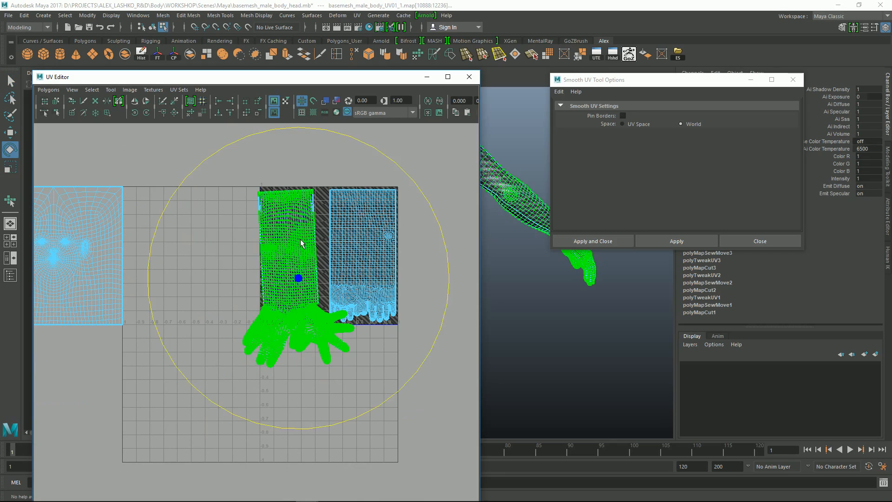
pyautogui.scroll(5, 307, 242)
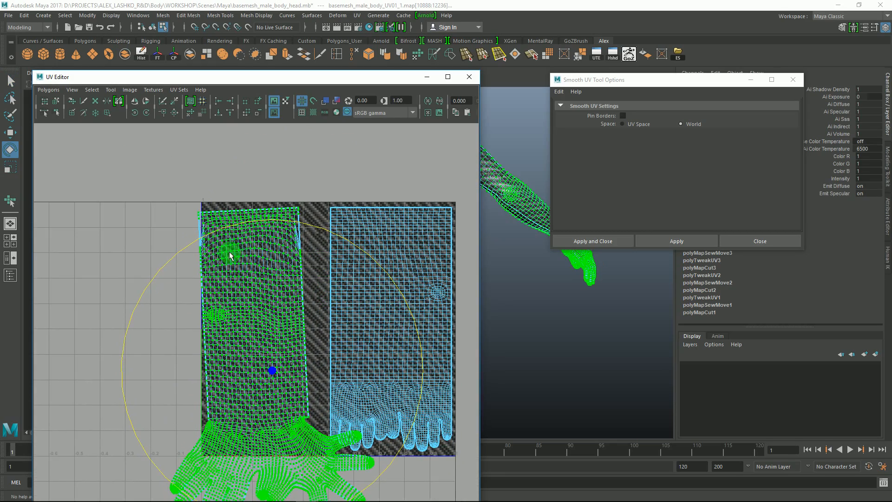
pyautogui.moveTo(327, 231); pyautogui.dragTo(335, 225)
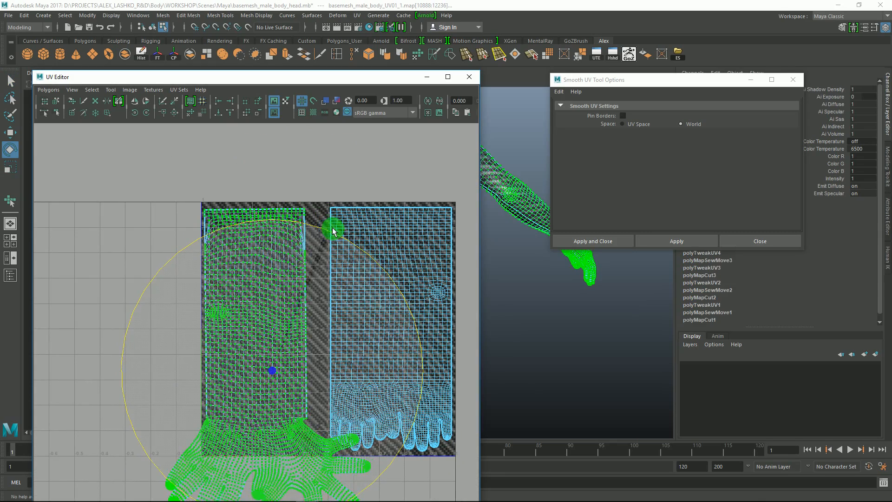
pyautogui.press('w')
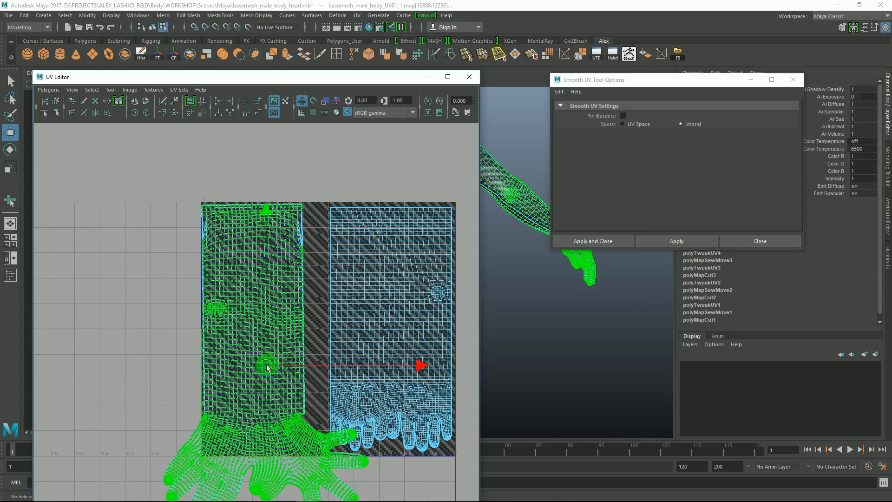
# - Select the band of UVs around the sewn wrist seam and unfold it with the Smooth UV tool
pyautogui.scroll(3, 308, 432)
pyautogui.moveTo(135, 324); pyautogui.dragTo(299, 356)
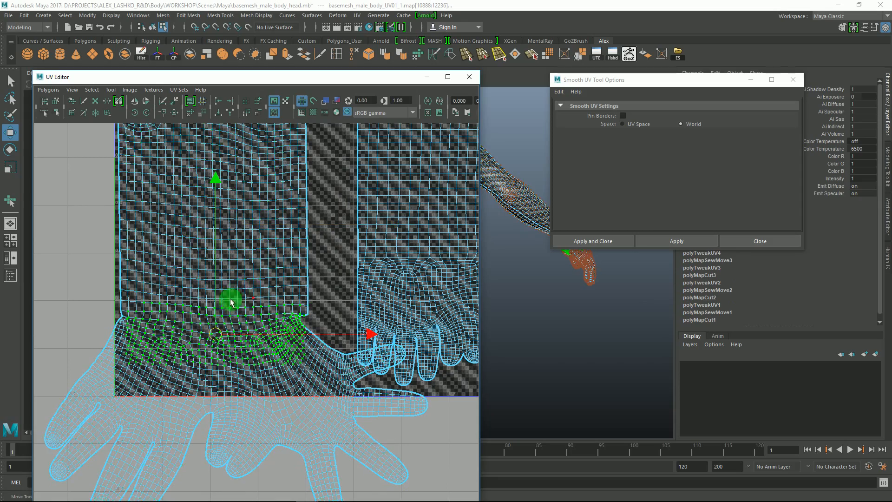
pyautogui.scroll(3, 231, 302)
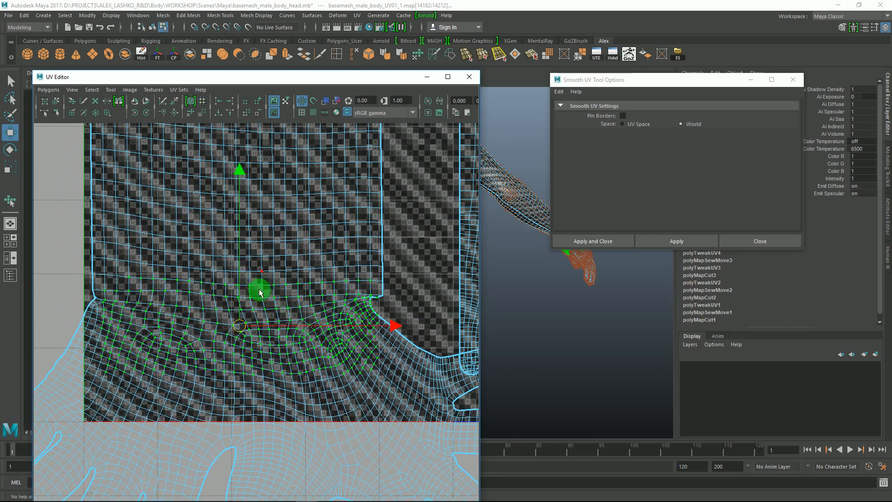
pyautogui.click(662, 240)
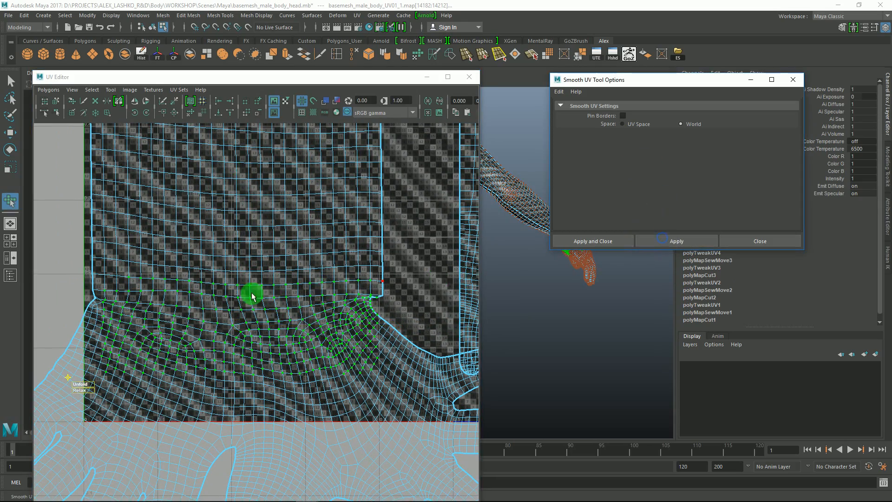
pyautogui.keyDown('alt'); pyautogui.moveTo(120, 294); pyautogui.dragTo(166, 261, button='middle'); pyautogui.keyUp('alt')
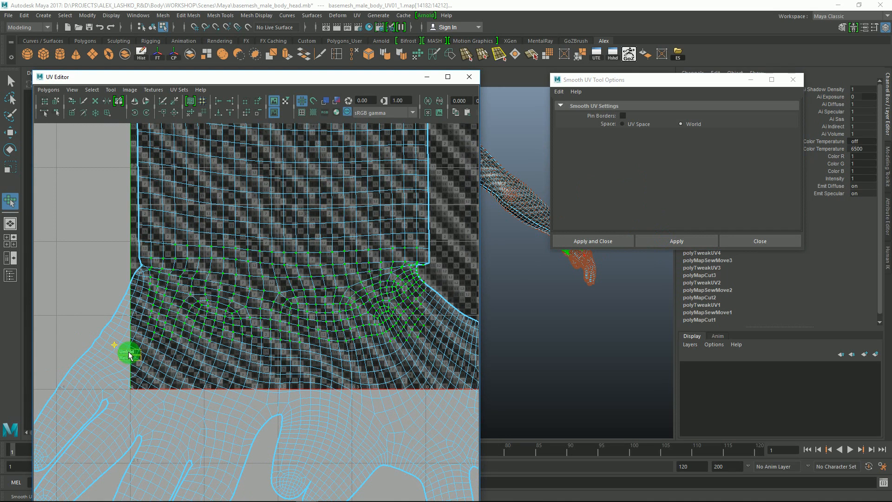
pyautogui.moveTo(132, 352); pyautogui.dragTo(140, 354)
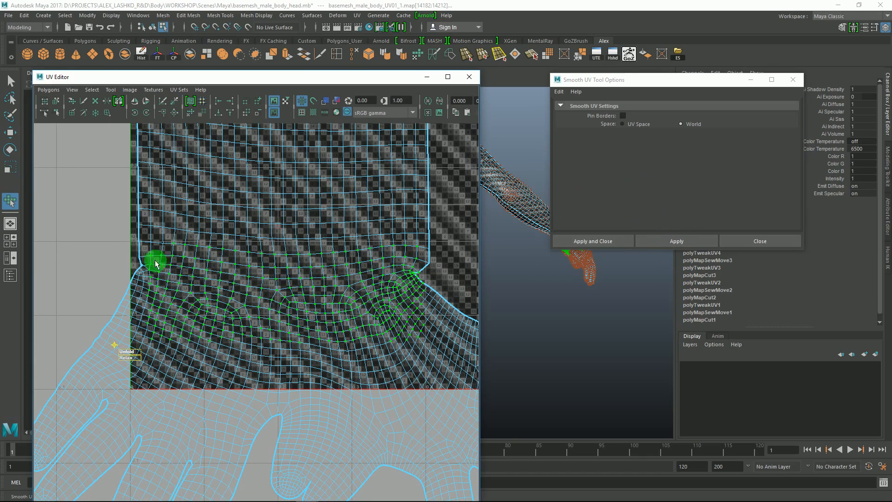
# - Examine the unfolded wrist area from one border to the other for remaining distortion
pyautogui.keyDown('alt'); pyautogui.moveTo(369, 284); pyautogui.dragTo(208, 346, button='middle'); pyautogui.keyUp('alt')
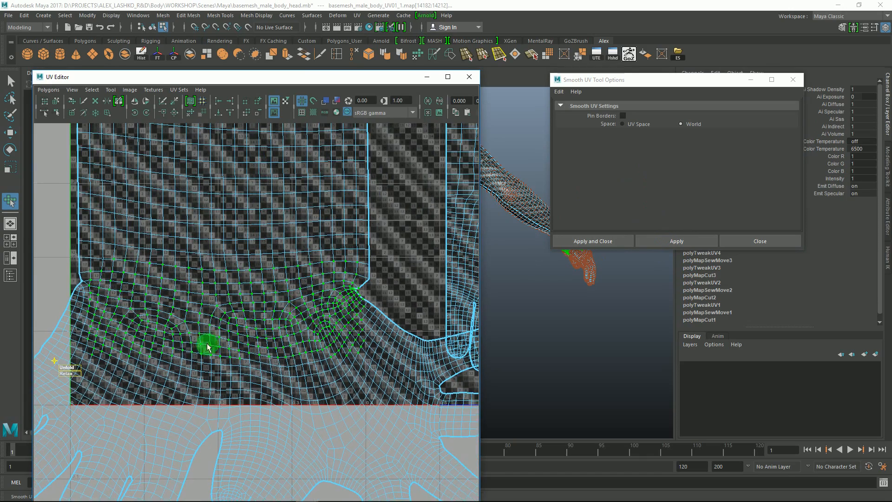
pyautogui.keyDown('alt'); pyautogui.moveTo(252, 338); pyautogui.dragTo(241, 298, button='right'); pyautogui.keyUp('alt')
pyautogui.keyDown('alt'); pyautogui.moveTo(231, 329); pyautogui.dragTo(134, 351, button='middle'); pyautogui.keyUp('alt')
pyautogui.keyDown('alt'); pyautogui.moveTo(267, 289); pyautogui.dragTo(33, 349, button='middle'); pyautogui.keyUp('alt')
pyautogui.keyDown('alt'); pyautogui.moveTo(241, 328); pyautogui.dragTo(388, 248, button='middle'); pyautogui.keyUp('alt')
pyautogui.keyDown('alt'); pyautogui.moveTo(258, 307); pyautogui.dragTo(300, 290, button='middle'); pyautogui.keyUp('alt')
pyautogui.keyDown('alt'); pyautogui.moveTo(211, 261); pyautogui.dragTo(208, 288, button='middle'); pyautogui.keyUp('alt')
# - Select the row of UVs crossing the arm just above the wrist and scale it vertically into a straight line
pyautogui.press('q')
pyautogui.keyDown('alt'); pyautogui.moveTo(149, 271); pyautogui.dragTo(188, 320, button='right'); pyautogui.keyUp('alt')
pyautogui.rightClick(101, 254)
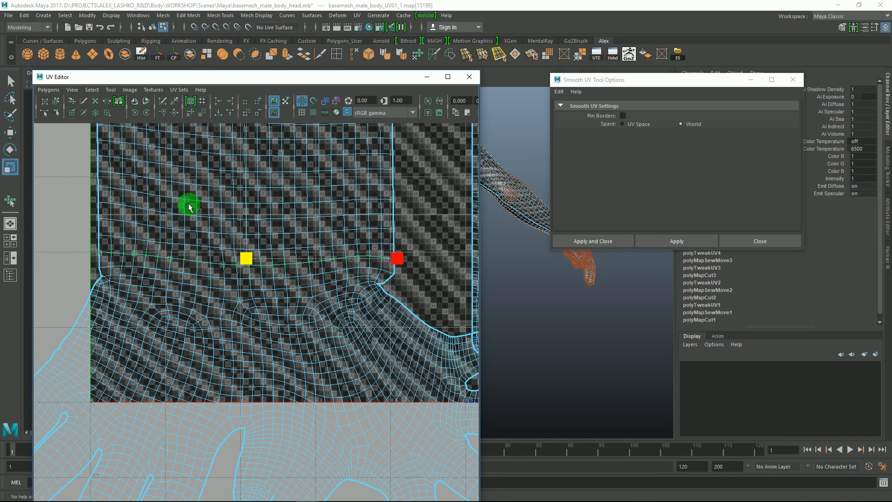
pyautogui.keyDown('alt'); pyautogui.moveTo(245, 139); pyautogui.dragTo(246, 216, button='middle'); pyautogui.keyUp('alt')
pyautogui.moveTo(249, 197); pyautogui.dragTo(257, 275)
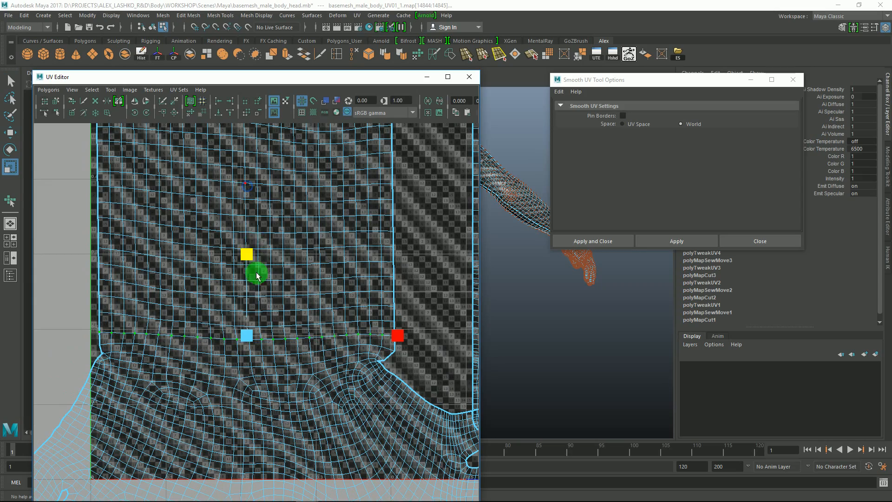
pyautogui.moveTo(247, 189); pyautogui.dragTo(256, 264)
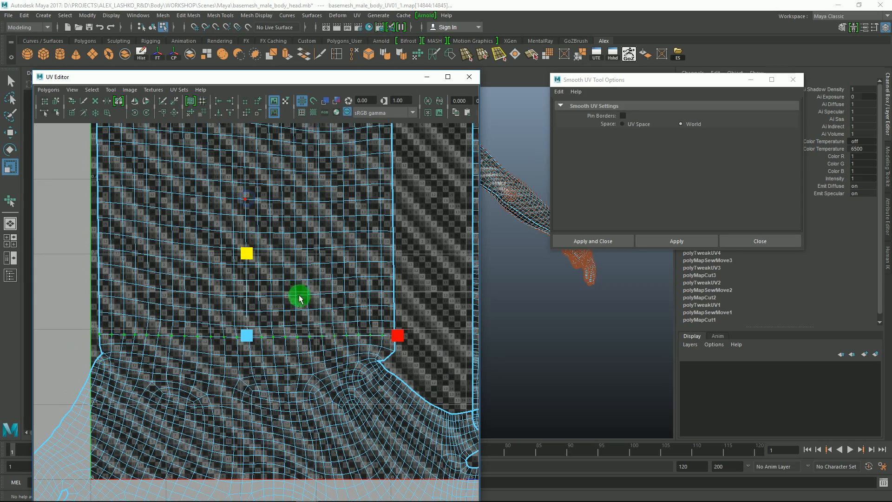
# - Examine the sewn arm-and-hand shell from the forearm through the wrist to the fingertips for uneven UV spacing
pyautogui.keyDown('alt'); pyautogui.moveTo(298, 297); pyautogui.dragTo(266, 287, button='right'); pyautogui.keyUp('alt')
pyautogui.keyDown('alt'); pyautogui.moveTo(269, 401); pyautogui.dragTo(273, 301, button='middle'); pyautogui.keyUp('alt')
pyautogui.keyDown('alt'); pyautogui.moveTo(273, 300); pyautogui.dragTo(251, 307, button='right'); pyautogui.keyUp('alt')
pyautogui.press('q')
pyautogui.keyDown('alt'); pyautogui.moveTo(338, 316); pyautogui.dragTo(302, 283, button='right'); pyautogui.keyUp('alt')
pyautogui.keyDown('alt'); pyautogui.moveTo(298, 278); pyautogui.dragTo(279, 381, button='middle'); pyautogui.keyUp('alt')
pyautogui.keyDown('alt'); pyautogui.moveTo(343, 358); pyautogui.dragTo(313, 296, button='middle'); pyautogui.keyUp('alt')
pyautogui.keyDown('alt'); pyautogui.moveTo(313, 296); pyautogui.dragTo(344, 339, button='right'); pyautogui.keyUp('alt')
pyautogui.keyDown('alt'); pyautogui.moveTo(320, 332); pyautogui.dragTo(325, 381, button='middle'); pyautogui.keyUp('alt')
pyautogui.keyDown('alt'); pyautogui.moveTo(281, 303); pyautogui.dragTo(247, 289, button='right'); pyautogui.keyUp('alt')
pyautogui.keyDown('alt'); pyautogui.moveTo(281, 304); pyautogui.dragTo(288, 268, button='middle'); pyautogui.keyUp('alt')
pyautogui.keyDown('alt'); pyautogui.moveTo(289, 268); pyautogui.dragTo(204, 232, button='right'); pyautogui.keyUp('alt')
pyautogui.keyDown('alt'); pyautogui.moveTo(257, 286); pyautogui.dragTo(296, 278, button='middle'); pyautogui.keyUp('alt')
pyautogui.keyDown('alt'); pyautogui.moveTo(296, 279); pyautogui.dragTo(322, 357, button='right'); pyautogui.keyUp('alt')
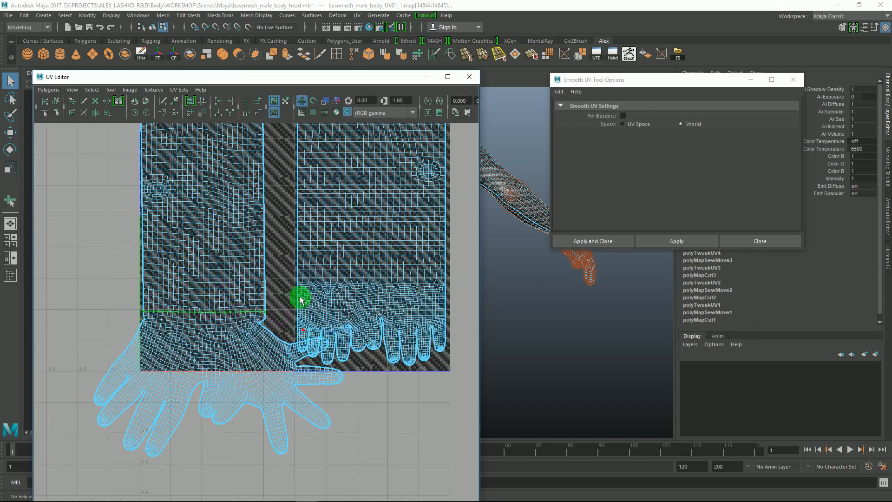
pyautogui.keyDown('alt'); pyautogui.moveTo(300, 300); pyautogui.dragTo(294, 342, button='middle'); pyautogui.keyUp('alt')
# - Examine the checker texture on the body and legs and compare it with the leg and foot shells in the layout
pyautogui.keyDown('alt'); pyautogui.moveTo(558, 295); pyautogui.dragTo(529, 266, button='right'); pyautogui.keyUp('alt')
pyautogui.keyDown('alt'); pyautogui.moveTo(529, 266); pyautogui.dragTo(641, 358, button='middle'); pyautogui.keyUp('alt')
pyautogui.keyDown('alt'); pyautogui.moveTo(528, 306); pyautogui.dragTo(552, 263); pyautogui.keyUp('alt')
pyautogui.keyDown('alt'); pyautogui.moveTo(561, 328); pyautogui.dragTo(578, 270); pyautogui.keyUp('alt')
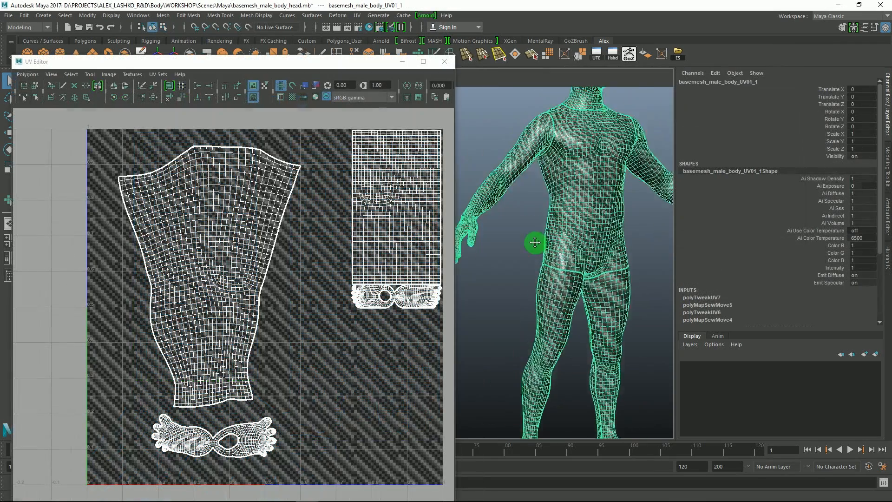
pyautogui.keyDown('alt'); pyautogui.moveTo(478, 243); pyautogui.dragTo(546, 232); pyautogui.keyUp('alt')
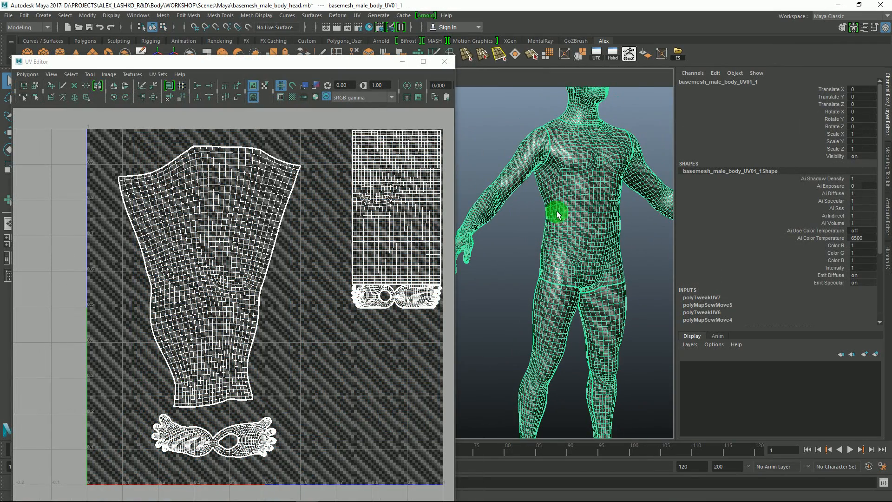
pyautogui.keyDown('alt'); pyautogui.moveTo(565, 214); pyautogui.dragTo(564, 182, button='middle'); pyautogui.keyUp('alt')
pyautogui.keyDown('alt'); pyautogui.moveTo(575, 226); pyautogui.dragTo(556, 207, button='right'); pyautogui.keyUp('alt')
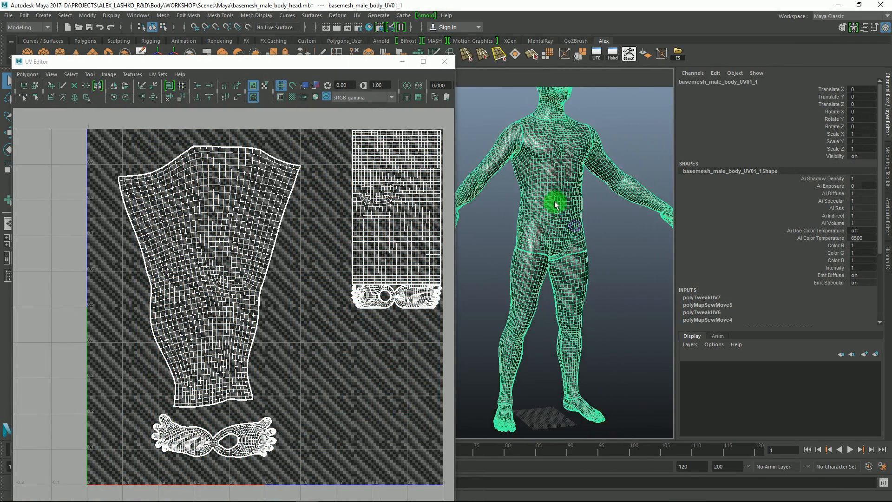
pyautogui.keyDown('alt'); pyautogui.moveTo(557, 207); pyautogui.dragTo(534, 213); pyautogui.keyUp('alt')
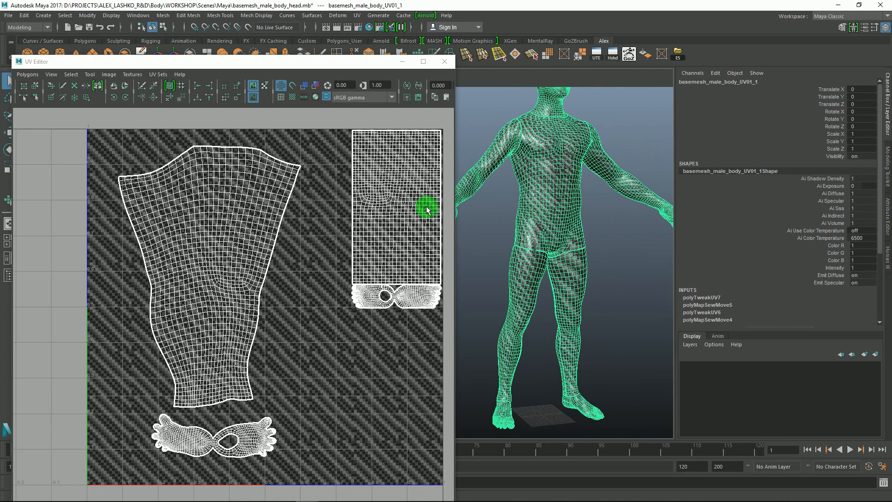
pyautogui.keyDown('alt'); pyautogui.moveTo(244, 236); pyautogui.dragTo(245, 221, button='middle'); pyautogui.keyUp('alt')
pyautogui.moveTo(250, 258)
pyautogui.keyDown('alt'); pyautogui.mouseDown(button='middle')
pyautogui.moveTo(256, 266)
pyautogui.moveTo(266, 253)
pyautogui.moveTo(256, 264)
pyautogui.mouseUp(button='middle'); pyautogui.keyUp('alt')
# - Select all faces of the large leg shell and apply Unitize to their UVs
pyautogui.moveTo(213, 209); pyautogui.dragTo(222, 235, button='right')
pyautogui.moveTo(99, 128); pyautogui.dragTo(311, 404)
pyautogui.keyDown('alt'); pyautogui.moveTo(521, 233); pyautogui.dragTo(535, 159, button='middle'); pyautogui.keyUp('alt')
pyautogui.keyDown('alt'); pyautogui.moveTo(543, 208); pyautogui.dragTo(564, 255, button='right'); pyautogui.keyUp('alt')
pyautogui.keyDown('alt'); pyautogui.moveTo(564, 254); pyautogui.dragTo(511, 286); pyautogui.keyUp('alt')
pyautogui.press('f')
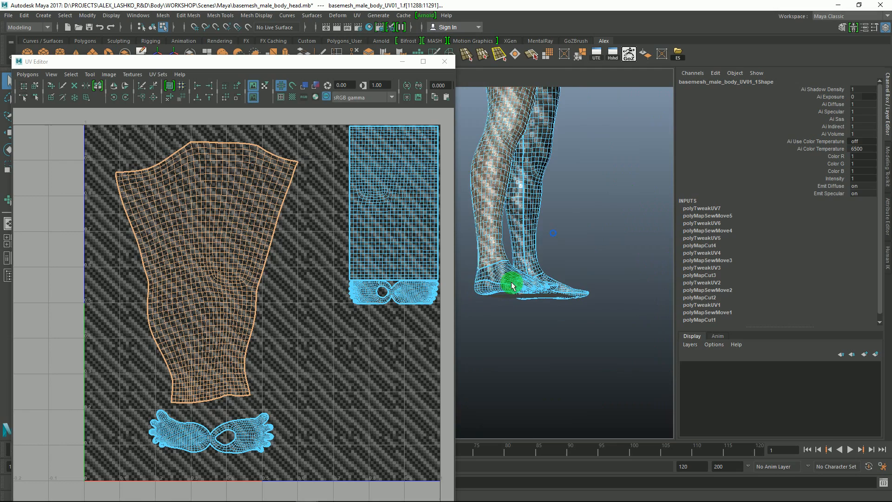
pyautogui.keyDown('alt'); pyautogui.moveTo(543, 227); pyautogui.dragTo(600, 224); pyautogui.keyUp('alt')
pyautogui.keyDown('alt'); pyautogui.moveTo(555, 206); pyautogui.dragTo(668, 275, button='middle'); pyautogui.keyUp('alt')
pyautogui.keyDown('alt'); pyautogui.moveTo(556, 148); pyautogui.dragTo(569, 173, button='middle'); pyautogui.keyUp('alt')
pyautogui.keyDown('alt'); pyautogui.moveTo(551, 262); pyautogui.dragTo(558, 264, button='middle'); pyautogui.keyUp('alt')
pyautogui.keyDown('alt'); pyautogui.moveTo(558, 264); pyautogui.dragTo(556, 257); pyautogui.keyUp('alt')
pyautogui.press('f')
pyautogui.keyDown('alt'); pyautogui.moveTo(269, 241); pyautogui.dragTo(305, 236, button='middle'); pyautogui.keyUp('alt')
pyautogui.keyDown('alt'); pyautogui.moveTo(277, 256); pyautogui.dragTo(215, 191, button='right'); pyautogui.keyUp('alt')
pyautogui.keyDown('alt'); pyautogui.moveTo(215, 191); pyautogui.dragTo(223, 185, button='middle'); pyautogui.keyUp('alt')
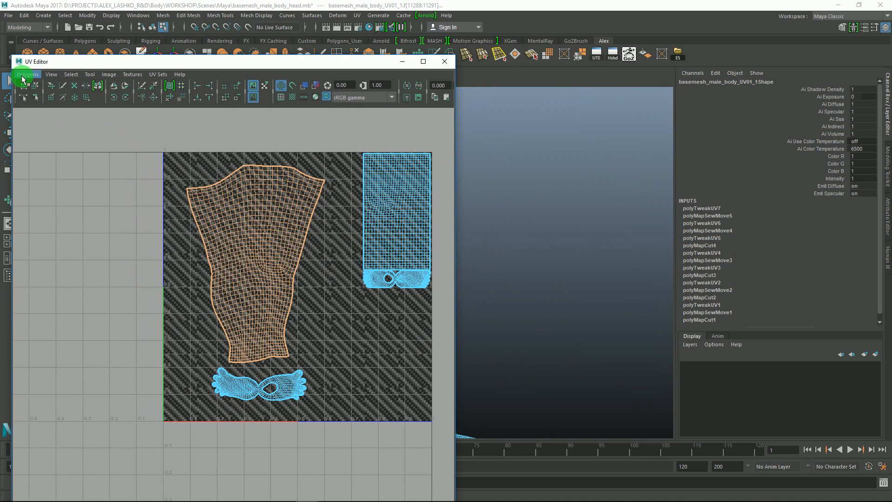
pyautogui.click(24, 75)
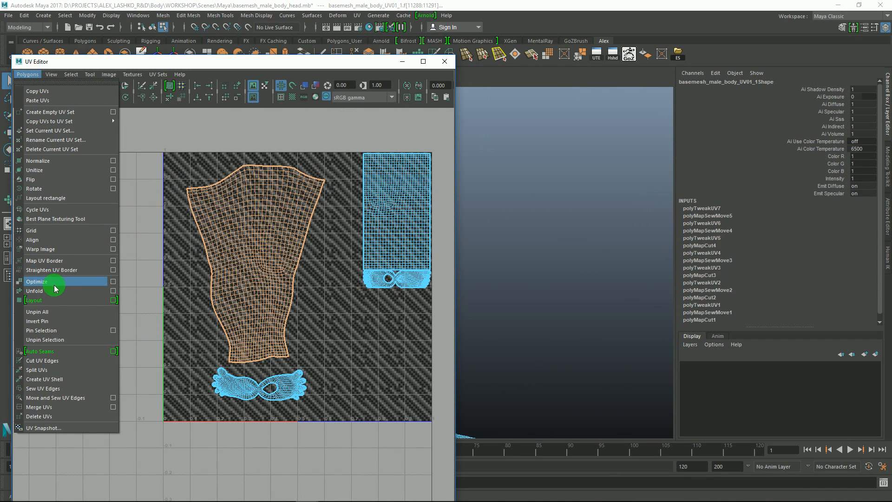
pyautogui.click(40, 171)
# - Examine the texture on the unitized leg faces from the thigh to the border with the torso
pyautogui.keyDown('alt'); pyautogui.moveTo(352, 269); pyautogui.dragTo(309, 243, button='right'); pyautogui.keyUp('alt')
pyautogui.keyDown('alt'); pyautogui.moveTo(309, 243); pyautogui.dragTo(294, 272, button='middle'); pyautogui.keyUp('alt')
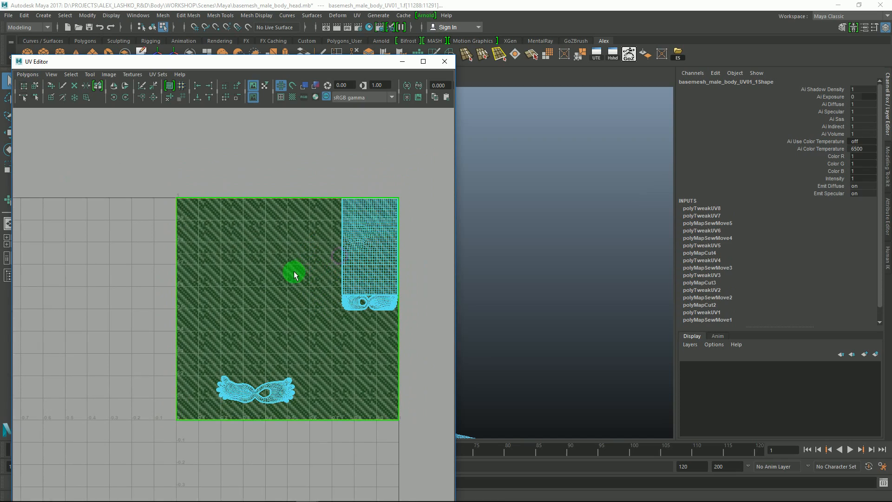
pyautogui.keyDown('alt'); pyautogui.moveTo(537, 220); pyautogui.dragTo(553, 280, button='middle'); pyautogui.keyUp('alt')
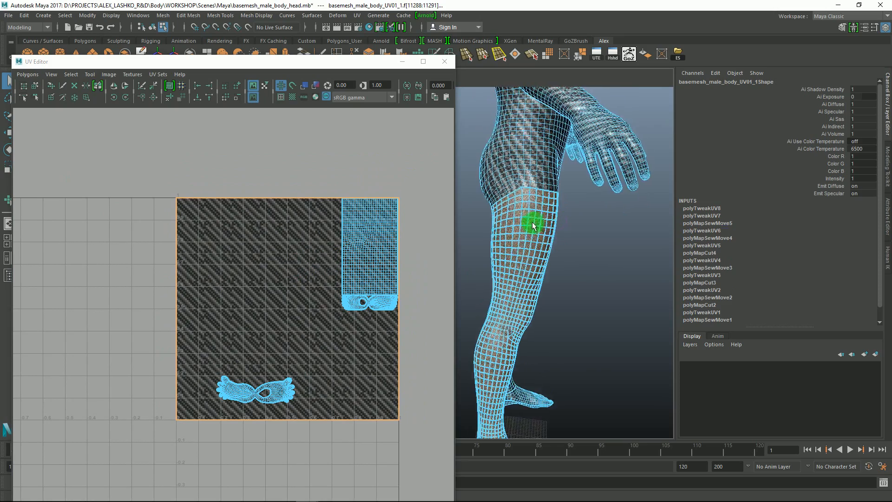
pyautogui.keyDown('alt'); pyautogui.moveTo(533, 226); pyautogui.dragTo(587, 239, button='right'); pyautogui.keyUp('alt')
pyautogui.keyDown('alt'); pyautogui.moveTo(588, 238); pyautogui.dragTo(547, 251, button='middle'); pyautogui.keyUp('alt')
pyautogui.keyDown('alt'); pyautogui.moveTo(548, 251); pyautogui.dragTo(567, 300, button='right'); pyautogui.keyUp('alt')
pyautogui.keyDown('alt'); pyautogui.moveTo(568, 301); pyautogui.dragTo(530, 254, button='middle'); pyautogui.keyUp('alt')
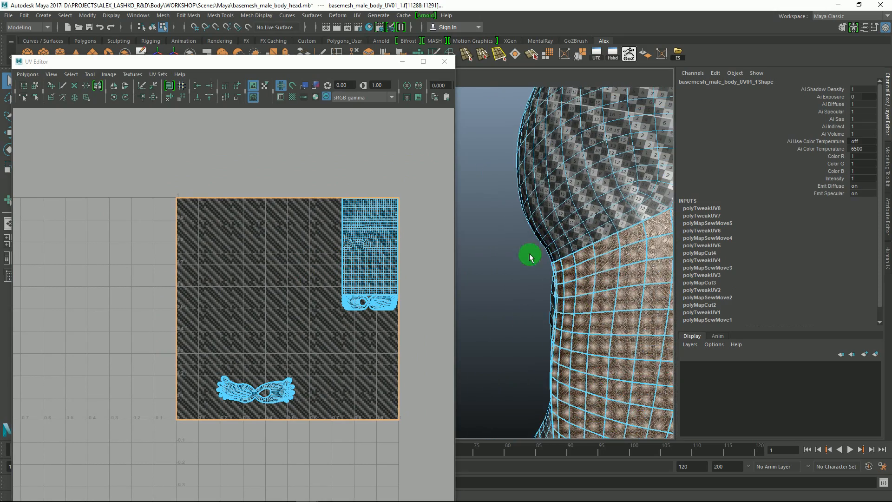
# - Select all UVs of the unitized leg faces and move the stacked square into the empty area below the tile
pyautogui.moveTo(229, 231)
pyautogui.keyDown('alt'); pyautogui.mouseDown(button='right')
pyautogui.moveTo(197, 242)
pyautogui.moveTo(197, 229)
pyautogui.moveTo(228, 230)
pyautogui.mouseUp(button='right'); pyautogui.keyUp('alt')
pyautogui.moveTo(179, 215); pyautogui.dragTo(198, 232)
pyautogui.keyDown('ctrl'); pyautogui.moveTo(190, 225); pyautogui.dragTo(215, 214, button='right'); pyautogui.keyUp('ctrl')
pyautogui.press('w')
pyautogui.moveTo(275, 309); pyautogui.dragTo(177, 346)
pyautogui.keyDown('alt'); pyautogui.moveTo(265, 291); pyautogui.dragTo(209, 272, button='right'); pyautogui.keyUp('alt')
pyautogui.keyDown('alt'); pyautogui.moveTo(235, 296); pyautogui.dragTo(222, 208, button='middle'); pyautogui.keyUp('alt')
pyautogui.moveTo(194, 248); pyautogui.dragTo(244, 371)
pyautogui.keyDown('alt'); pyautogui.moveTo(325, 327); pyautogui.dragTo(295, 245, button='middle'); pyautogui.keyUp('alt')
pyautogui.keyDown('alt'); pyautogui.moveTo(571, 246); pyautogui.dragTo(562, 234, button='right'); pyautogui.keyUp('alt')
pyautogui.keyDown('alt'); pyautogui.moveTo(562, 234); pyautogui.dragTo(556, 146); pyautogui.keyUp('alt')
pyautogui.keyDown('alt'); pyautogui.moveTo(229, 229); pyautogui.dragTo(208, 257, button='middle'); pyautogui.keyUp('alt')
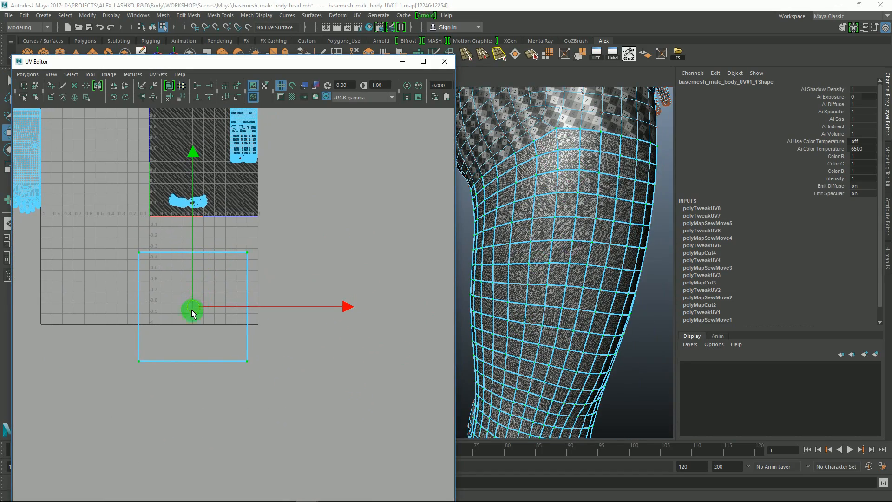
pyautogui.moveTo(194, 301); pyautogui.dragTo(200, 293)
# - Examine the individual leg faces on the upper thigh and compare them with the stacked UV square
pyautogui.keyDown('alt'); pyautogui.moveTo(225, 274); pyautogui.dragTo(222, 264, button='middle'); pyautogui.keyUp('alt')
pyautogui.keyDown('alt'); pyautogui.moveTo(515, 193); pyautogui.dragTo(514, 170); pyautogui.keyUp('alt')
pyautogui.keyDown('alt'); pyautogui.middleClick(312, 271); pyautogui.keyUp('alt')
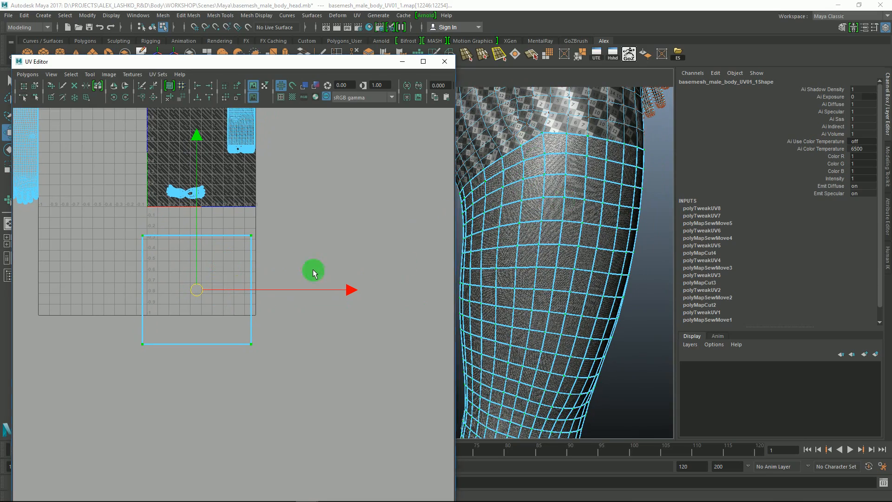
pyautogui.keyDown('alt'); pyautogui.moveTo(539, 197); pyautogui.dragTo(519, 227, button='middle'); pyautogui.keyUp('alt')
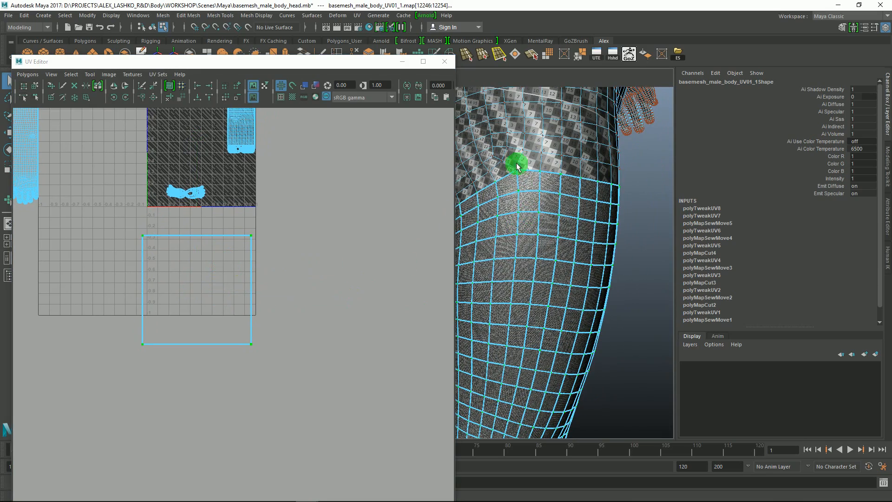
pyautogui.keyDown('alt'); pyautogui.moveTo(534, 212); pyautogui.dragTo(538, 177); pyautogui.keyUp('alt')
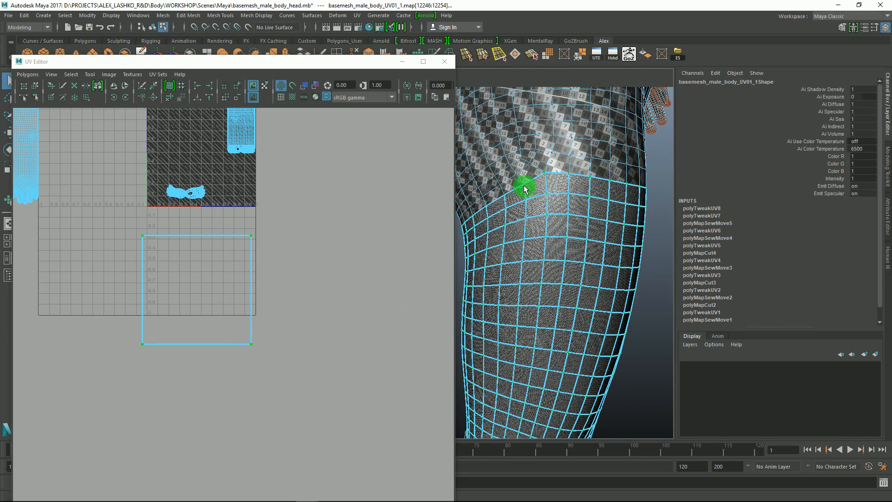
pyautogui.keyDown('alt'); pyautogui.moveTo(532, 185); pyautogui.dragTo(529, 189, button='middle'); pyautogui.keyUp('alt')
pyautogui.keyDown('alt'); pyautogui.moveTo(200, 224); pyautogui.dragTo(200, 235, button='middle'); pyautogui.keyUp('alt')
pyautogui.keyDown('alt'); pyautogui.moveTo(520, 191); pyautogui.dragTo(534, 196, button='middle'); pyautogui.keyUp('alt')
pyautogui.keyDown('alt'); pyautogui.moveTo(164, 214); pyautogui.dragTo(198, 241, button='middle'); pyautogui.keyUp('alt')
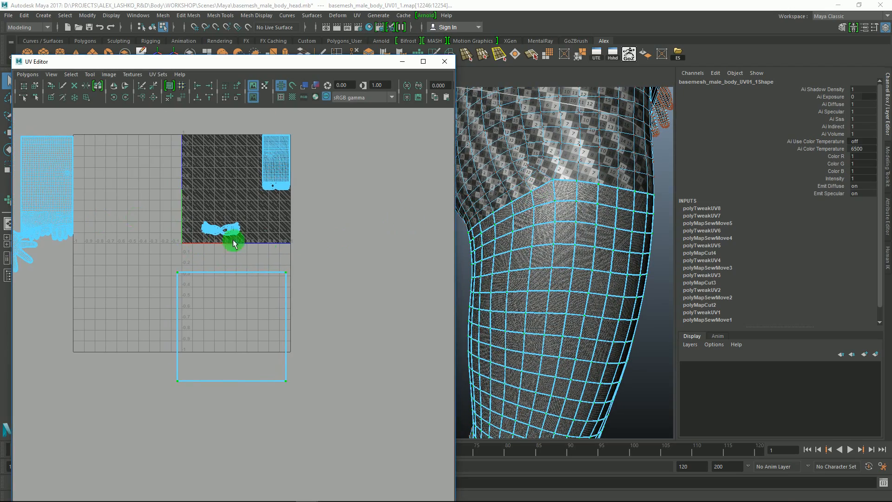
pyautogui.keyDown('alt'); pyautogui.moveTo(550, 169); pyautogui.dragTo(535, 180, button='middle'); pyautogui.keyUp('alt')
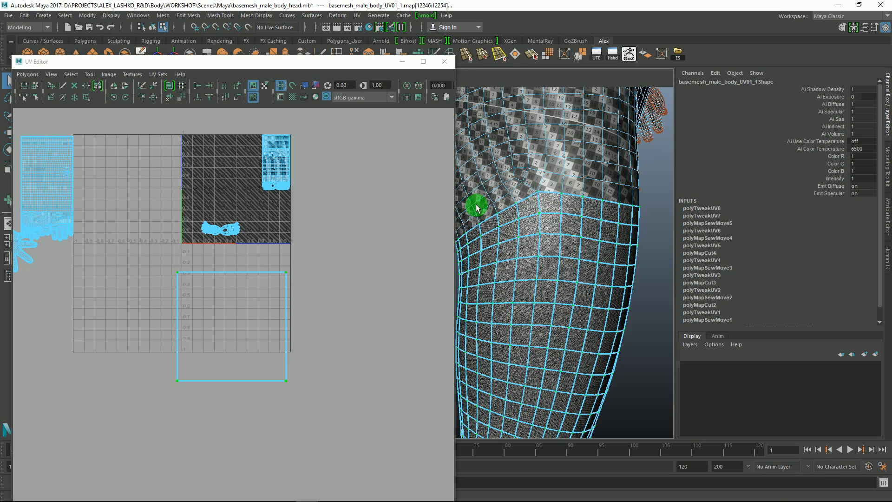
# - Select all edges of the stacked leg UV square below the tile
pyautogui.moveTo(266, 285); pyautogui.dragTo(275, 309, button='right')
pyautogui.moveTo(159, 256); pyautogui.dragTo(204, 304)
pyautogui.keyDown('alt'); pyautogui.moveTo(544, 185); pyautogui.dragTo(536, 211, button='middle'); pyautogui.keyUp('alt')
pyautogui.keyDown('alt'); pyautogui.moveTo(535, 211); pyautogui.dragTo(582, 209, button='right'); pyautogui.keyUp('alt')
pyautogui.keyDown('alt'); pyautogui.moveTo(581, 209); pyautogui.dragTo(556, 231); pyautogui.keyUp('alt')
pyautogui.moveTo(239, 290); pyautogui.dragTo(215, 264, button='right')
pyautogui.moveTo(151, 255); pyautogui.dragTo(324, 428)
# - Deselect the lengthwise seam edges running from the thigh border down to the ankle
pyautogui.keyDown('alt'); pyautogui.moveTo(549, 221); pyautogui.dragTo(536, 220, button='middle'); pyautogui.keyUp('alt')
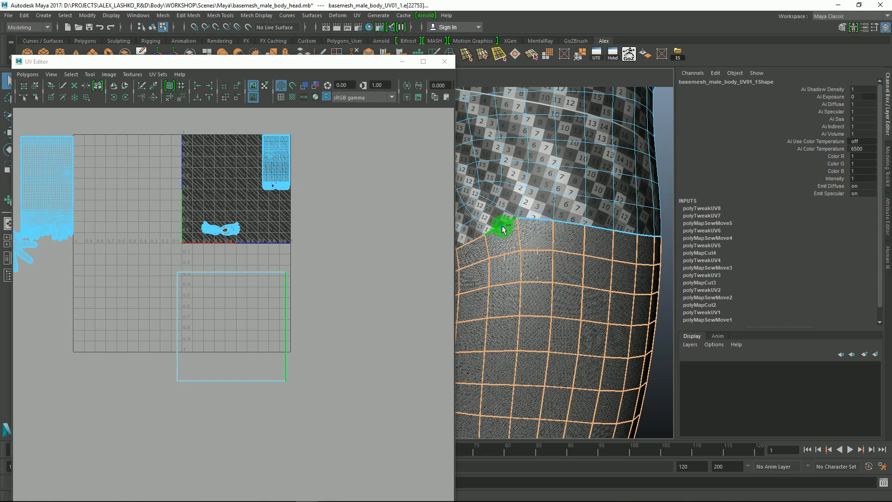
pyautogui.keyDown('alt'); pyautogui.moveTo(569, 199); pyautogui.dragTo(574, 202, button='middle'); pyautogui.keyUp('alt')
pyautogui.press('f')
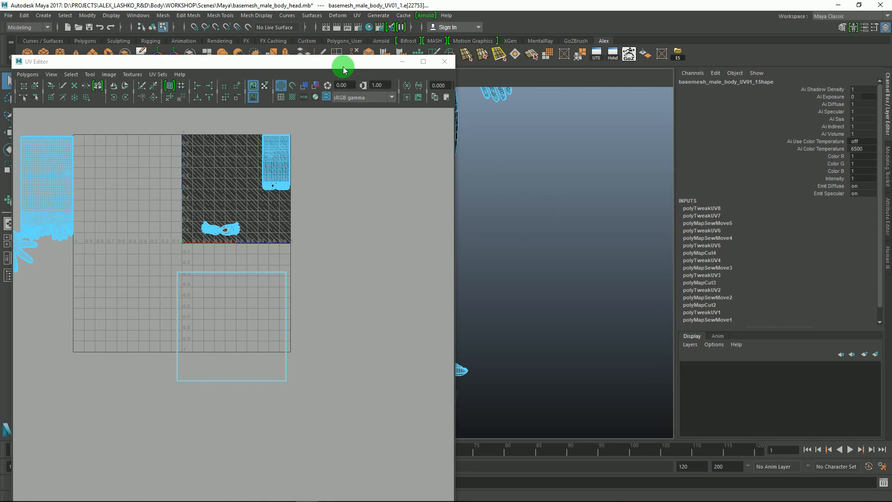
pyautogui.moveTo(344, 69); pyautogui.dragTo(228, 83)
pyautogui.keyDown('alt'); pyautogui.moveTo(489, 172); pyautogui.dragTo(428, 174); pyautogui.keyUp('alt')
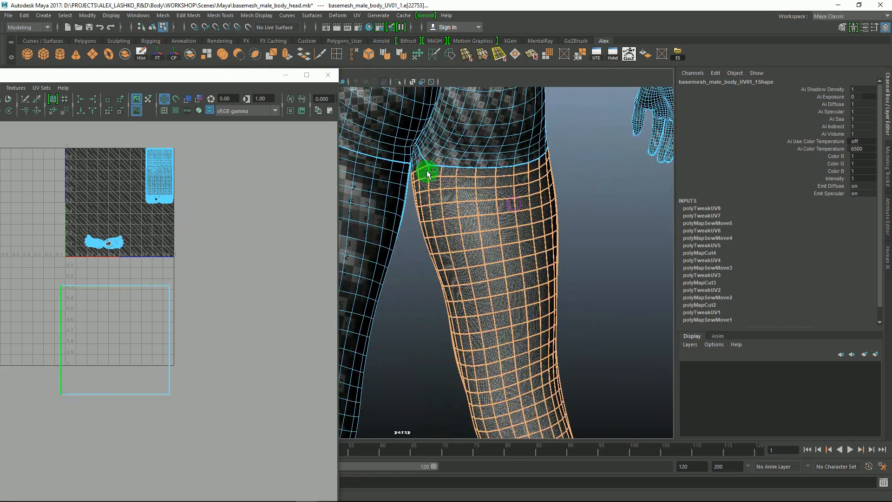
pyautogui.keyDown('alt'); pyautogui.moveTo(478, 245); pyautogui.dragTo(569, 330); pyautogui.keyUp('alt')
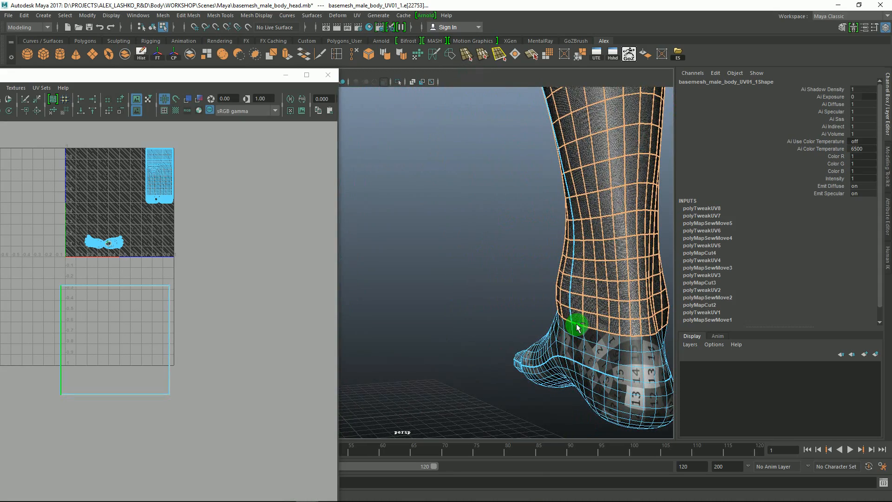
pyautogui.keyDown('alt'); pyautogui.moveTo(625, 268); pyautogui.dragTo(447, 185); pyautogui.keyUp('alt')
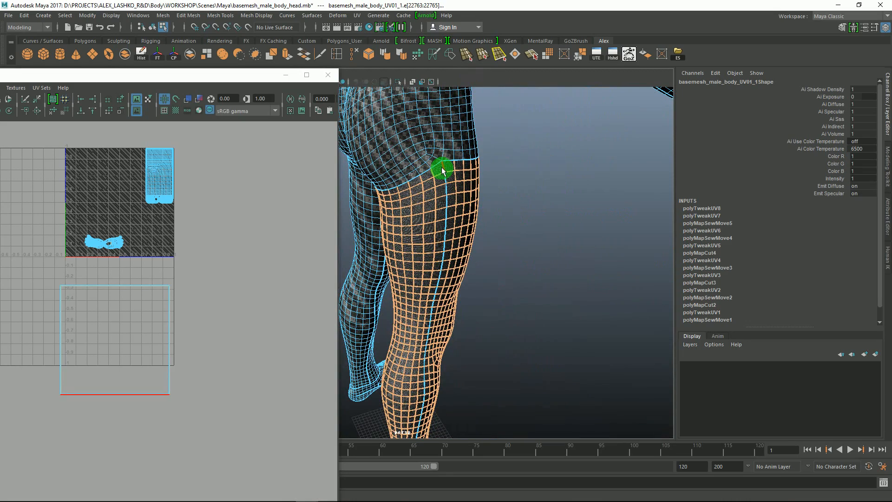
# - Examine the leg from all sides to check which edges are selected along the seam and borders
pyautogui.keyDown('alt'); pyautogui.moveTo(444, 168); pyautogui.dragTo(484, 278); pyautogui.keyUp('alt')
pyautogui.keyDown('alt'); pyautogui.moveTo(536, 209); pyautogui.dragTo(526, 303, button='middle'); pyautogui.keyUp('alt')
pyautogui.keyDown('alt'); pyautogui.moveTo(526, 303); pyautogui.dragTo(478, 88, button='right'); pyautogui.keyUp('alt')
pyautogui.keyDown('alt'); pyautogui.moveTo(478, 88); pyautogui.dragTo(496, 311, button='middle'); pyautogui.keyUp('alt')
pyautogui.keyDown('alt'); pyautogui.moveTo(496, 311); pyautogui.dragTo(423, 211); pyautogui.keyUp('alt')
pyautogui.keyDown('alt'); pyautogui.moveTo(423, 211); pyautogui.dragTo(450, 219, button='right'); pyautogui.keyUp('alt')
pyautogui.keyDown('alt'); pyautogui.moveTo(449, 219); pyautogui.dragTo(421, 164); pyautogui.keyUp('alt')
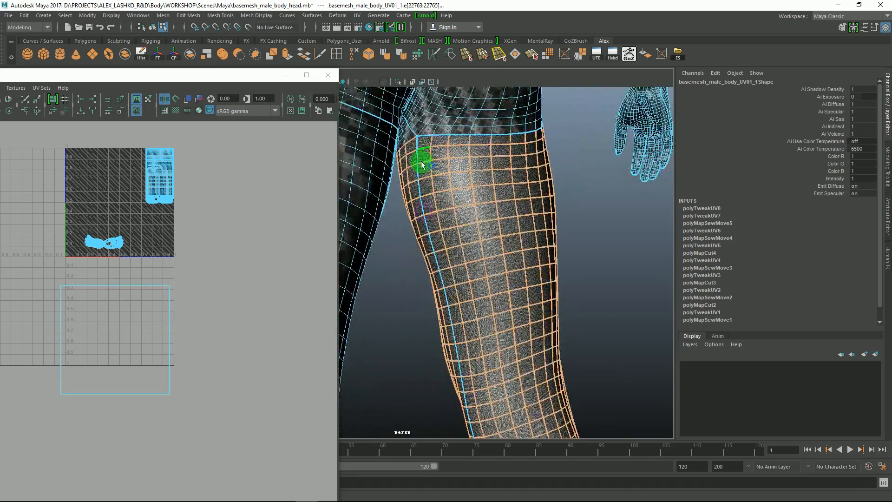
pyautogui.keyDown('alt'); pyautogui.moveTo(498, 179); pyautogui.dragTo(511, 209); pyautogui.keyUp('alt')
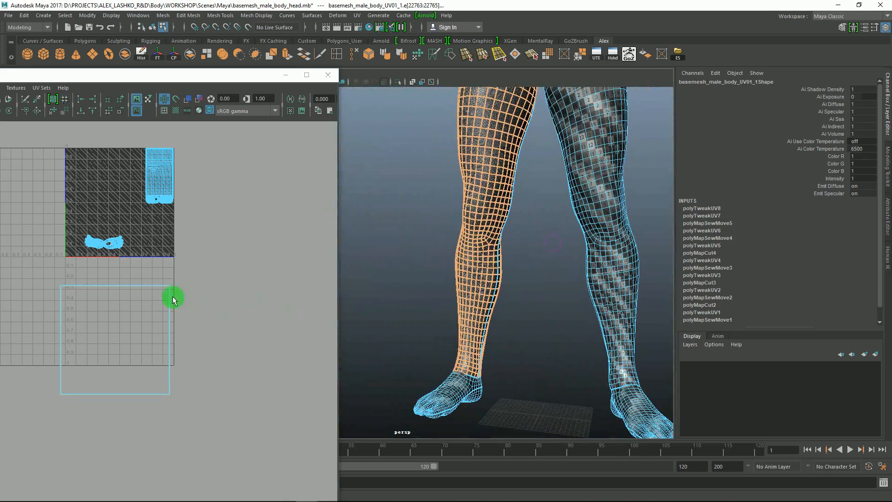
# - Try to join the selected leg edges with Move and Sew UV Edges
pyautogui.keyDown('alt'); pyautogui.moveTo(172, 300); pyautogui.dragTo(274, 284, button='middle'); pyautogui.keyUp('alt')
pyautogui.moveTo(239, 76); pyautogui.dragTo(357, 49)
pyautogui.keyDown('alt'); pyautogui.moveTo(314, 244); pyautogui.dragTo(286, 206, button='middle'); pyautogui.keyUp('alt')
pyautogui.click(29, 60)
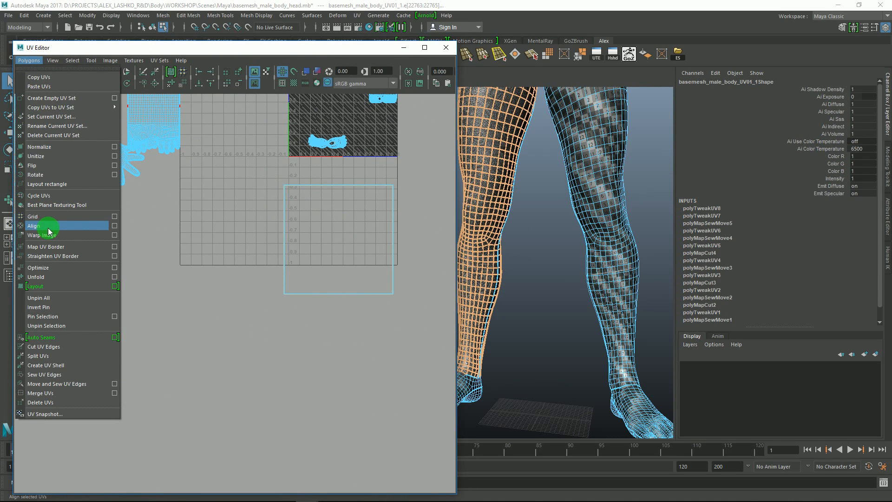
pyautogui.click(78, 383)
# - Examine how the sewn leg UVs connect to the neighbouring shells, and undo the sewing
pyautogui.keyDown('alt'); pyautogui.moveTo(372, 285); pyautogui.dragTo(211, 140, button='right'); pyautogui.keyUp('alt')
pyautogui.keyDown('alt'); pyautogui.moveTo(368, 312); pyautogui.dragTo(196, 165, button='right'); pyautogui.keyUp('alt')
pyautogui.keyDown('alt'); pyautogui.moveTo(335, 297); pyautogui.dragTo(263, 260, button='right'); pyautogui.keyUp('alt')
pyautogui.keyDown('alt'); pyautogui.moveTo(263, 261); pyautogui.dragTo(267, 298, button='middle'); pyautogui.keyUp('alt')
pyautogui.keyDown('alt'); pyautogui.moveTo(233, 291); pyautogui.dragTo(317, 373, button='right'); pyautogui.keyUp('alt')
pyautogui.keyDown('alt'); pyautogui.moveTo(260, 364); pyautogui.dragTo(232, 274, button='middle'); pyautogui.keyUp('alt')
pyautogui.keyDown('alt'); pyautogui.moveTo(231, 273); pyautogui.dragTo(311, 353, button='right'); pyautogui.keyUp('alt')
pyautogui.keyDown('alt'); pyautogui.moveTo(211, 210); pyautogui.dragTo(265, 365, button='middle'); pyautogui.keyUp('alt')
pyautogui.keyDown('alt'); pyautogui.moveTo(265, 365); pyautogui.dragTo(348, 372, button='right'); pyautogui.keyUp('alt')
pyautogui.keyDown('alt'); pyautogui.moveTo(300, 350); pyautogui.dragTo(208, 236, button='middle'); pyautogui.keyUp('alt')
pyautogui.keyDown('alt'); pyautogui.moveTo(272, 329); pyautogui.dragTo(318, 361, button='right'); pyautogui.keyUp('alt')
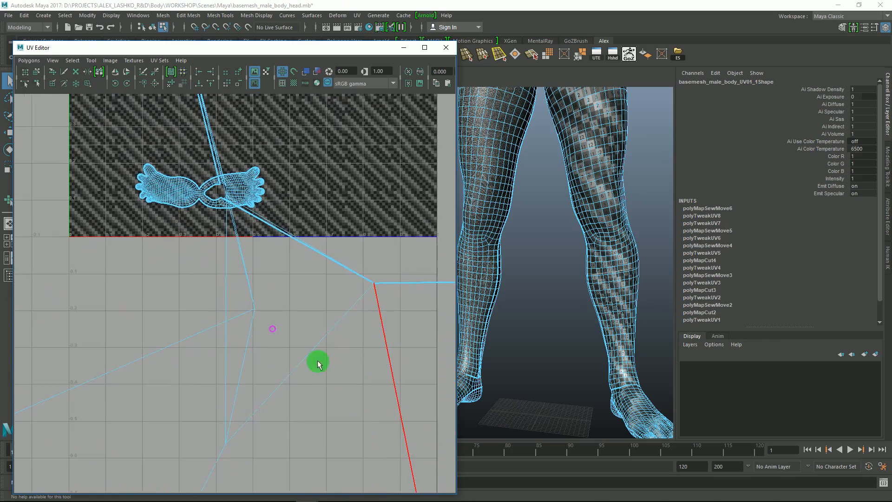
pyautogui.keyDown('alt'); pyautogui.moveTo(212, 176); pyautogui.dragTo(229, 245, button='middle'); pyautogui.keyUp('alt')
pyautogui.keyDown('alt'); pyautogui.moveTo(229, 245); pyautogui.dragTo(263, 296, button='right'); pyautogui.keyUp('alt')
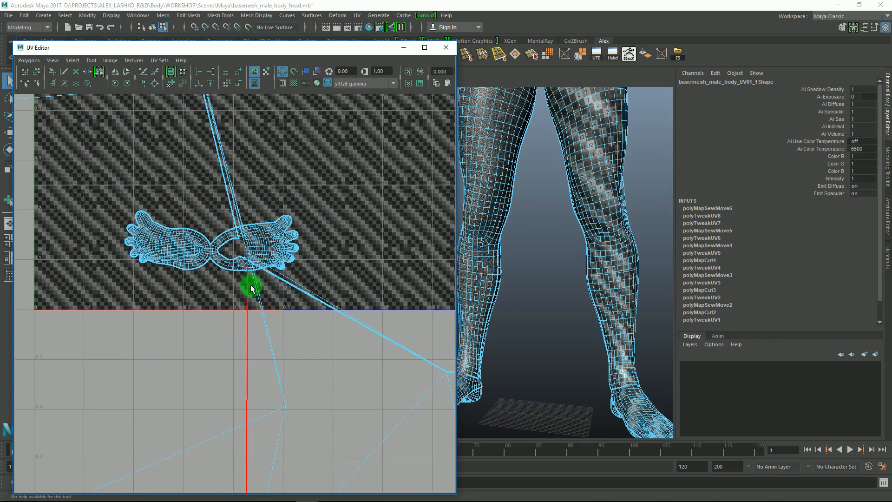
pyautogui.hotkey('ctrl', 'z')
# - Sew the selected edges of the stacked leg faces into one shell with Move and Sew UV Edges
pyautogui.keyDown('alt'); pyautogui.moveTo(230, 254); pyautogui.dragTo(224, 299, button='middle'); pyautogui.keyUp('alt')
pyautogui.keyDown('alt'); pyautogui.moveTo(223, 299); pyautogui.dragTo(235, 303, button='right'); pyautogui.keyUp('alt')
pyautogui.moveTo(263, 319); pyautogui.dragTo(310, 332)
pyautogui.keyDown('alt'); pyautogui.moveTo(279, 304); pyautogui.dragTo(237, 279, button='right'); pyautogui.keyUp('alt')
pyautogui.keyDown('alt'); pyautogui.moveTo(237, 310); pyautogui.dragTo(322, 306, button='middle'); pyautogui.keyUp('alt')
pyautogui.keyDown('alt'); pyautogui.moveTo(318, 359); pyautogui.dragTo(197, 288, button='right'); pyautogui.keyUp('alt')
pyautogui.keyDown('alt'); pyautogui.moveTo(197, 289); pyautogui.dragTo(197, 212, button='middle'); pyautogui.keyUp('alt')
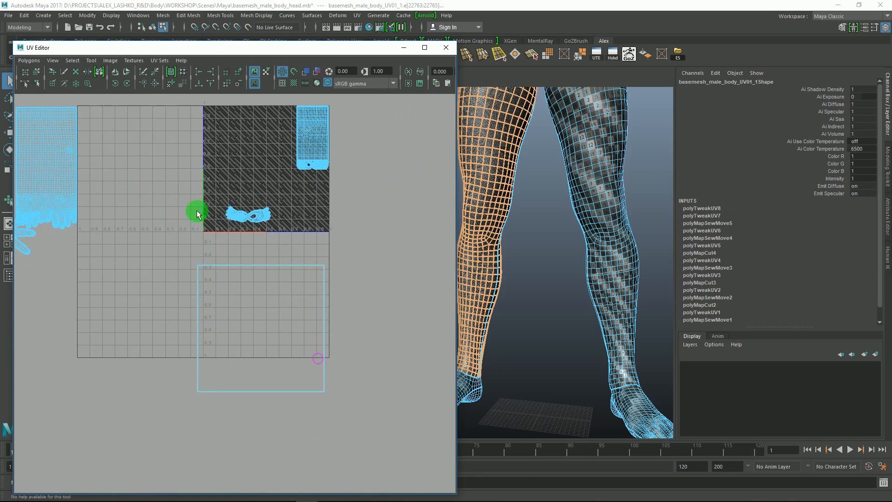
pyautogui.click(31, 60)
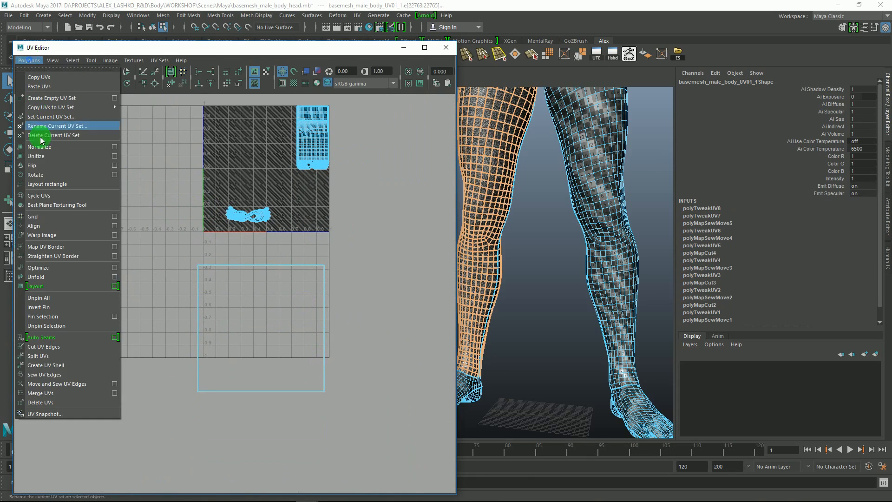
pyautogui.click(60, 382)
# - Select all UVs of the sewn leg shell and rotate it upright
pyautogui.click(313, 334)
pyautogui.keyDown('alt'); pyautogui.moveTo(331, 313); pyautogui.dragTo(199, 175, button='right'); pyautogui.keyUp('alt')
pyautogui.moveTo(328, 294)
pyautogui.keyDown('alt'); pyautogui.mouseDown(button='right')
pyautogui.moveTo(204, 160)
pyautogui.moveTo(246, 172)
pyautogui.mouseUp(button='right'); pyautogui.keyUp('alt')
pyautogui.keyDown('alt'); pyautogui.moveTo(328, 242); pyautogui.dragTo(245, 251, button='middle'); pyautogui.keyUp('alt')
pyautogui.moveTo(250, 224); pyautogui.dragTo(263, 217, button='right')
pyautogui.keyDown('ctrl'); pyautogui.moveTo(212, 242); pyautogui.dragTo(238, 225, button='right'); pyautogui.keyUp('ctrl')
pyautogui.keyDown('alt'); pyautogui.moveTo(238, 225); pyautogui.dragTo(257, 222, button='middle'); pyautogui.keyUp('alt')
pyautogui.keyDown('alt'); pyautogui.moveTo(251, 230); pyautogui.dragTo(295, 314, button='right'); pyautogui.keyUp('alt')
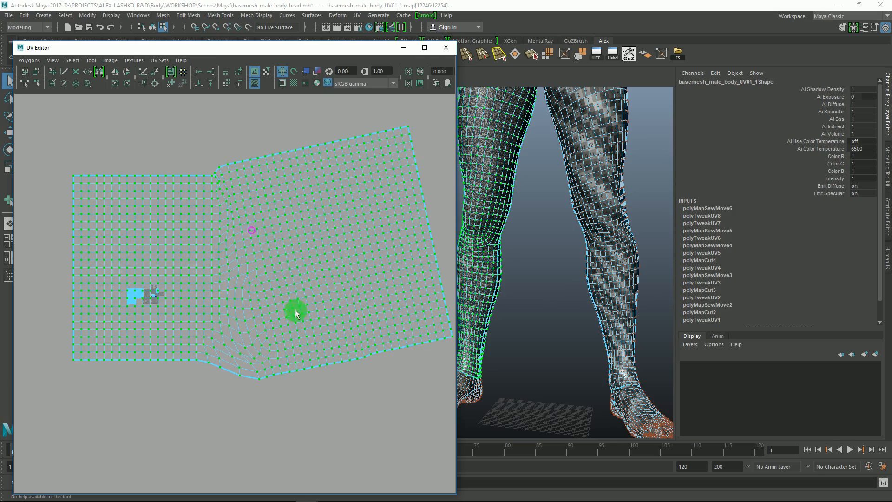
pyautogui.moveTo(262, 107); pyautogui.dragTo(120, 159)
pyautogui.press('q')
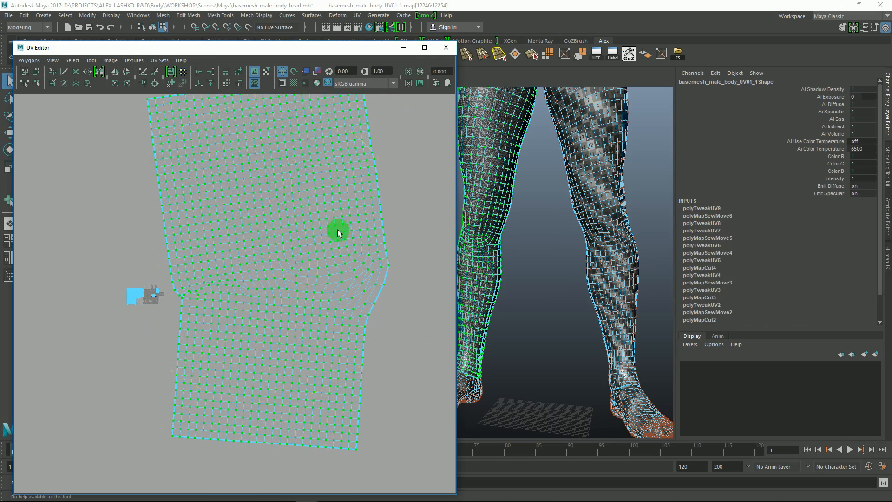
# - Examine the edge flow around the knee on the model and compare it with the gap area in the leg shell
pyautogui.keyDown('alt'); pyautogui.moveTo(327, 242); pyautogui.dragTo(303, 247, button='middle'); pyautogui.keyUp('alt')
pyautogui.keyDown('alt'); pyautogui.moveTo(541, 215); pyautogui.dragTo(586, 303, button='right'); pyautogui.keyUp('alt')
pyautogui.keyDown('alt'); pyautogui.moveTo(580, 279); pyautogui.dragTo(537, 252); pyautogui.keyUp('alt')
pyautogui.keyDown('alt'); pyautogui.moveTo(541, 246); pyautogui.dragTo(595, 316, button='right'); pyautogui.keyUp('alt')
pyautogui.keyDown('alt'); pyautogui.moveTo(596, 316); pyautogui.dragTo(545, 276); pyautogui.keyUp('alt')
pyautogui.keyDown('alt'); pyautogui.moveTo(552, 210); pyautogui.dragTo(511, 247); pyautogui.keyUp('alt')
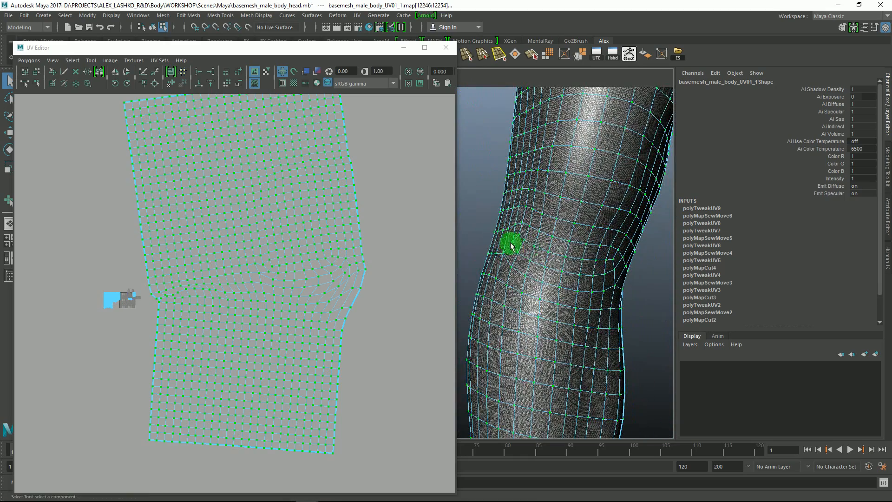
# - Select the whole sewn leg UV shell and scale it down uniformly
pyautogui.keyDown('alt'); pyautogui.moveTo(528, 214); pyautogui.dragTo(537, 238); pyautogui.keyUp('alt')
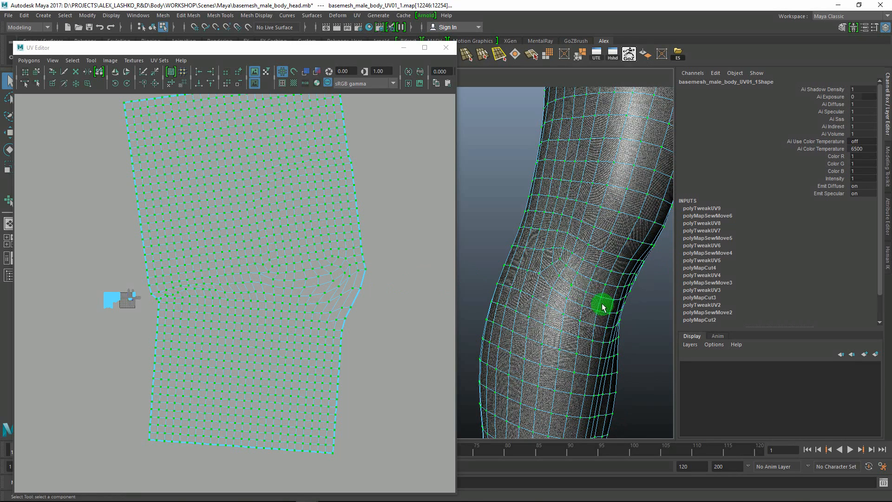
pyautogui.keyDown('alt'); pyautogui.moveTo(292, 238); pyautogui.dragTo(308, 256, button='right'); pyautogui.keyUp('alt')
pyautogui.keyDown('alt'); pyautogui.moveTo(308, 255); pyautogui.dragTo(324, 270, button='middle'); pyautogui.keyUp('alt')
pyautogui.keyDown('alt'); pyautogui.moveTo(323, 269); pyautogui.dragTo(282, 251, button='right'); pyautogui.keyUp('alt')
pyautogui.keyDown('alt'); pyautogui.moveTo(212, 214); pyautogui.dragTo(227, 235, button='middle'); pyautogui.keyUp('alt')
pyautogui.moveTo(271, 218); pyautogui.dragTo(300, 221, button='right')
pyautogui.moveTo(247, 276); pyautogui.dragTo(269, 306)
pyautogui.keyDown('ctrl'); pyautogui.moveTo(261, 291); pyautogui.dragTo(284, 281, button='right'); pyautogui.keyUp('ctrl')
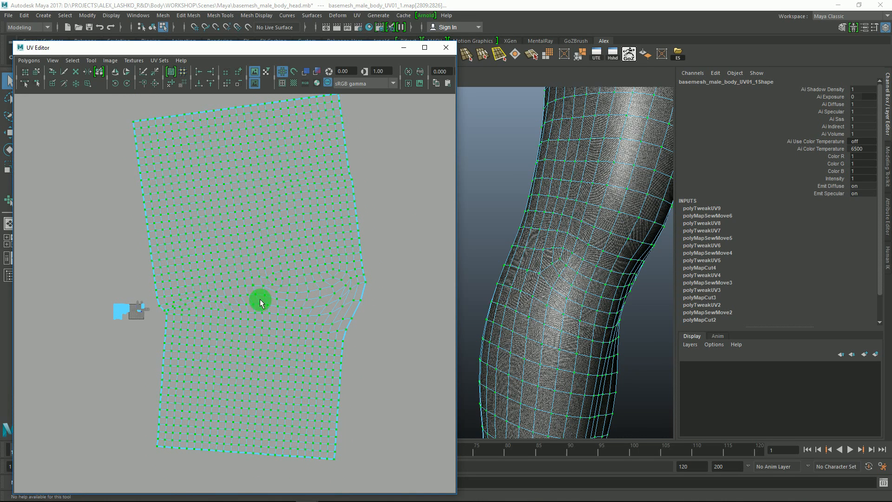
pyautogui.moveTo(213, 264); pyautogui.dragTo(122, 227, button='middle')
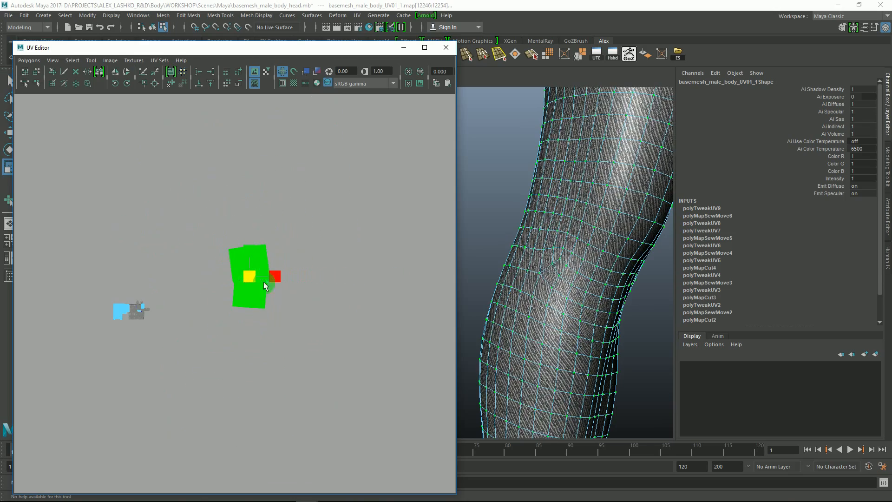
# - Move the leg shell over to the UV tile, then scale and position it to roughly fit the tile's height
pyautogui.press('w')
pyautogui.middleClick(142, 310)
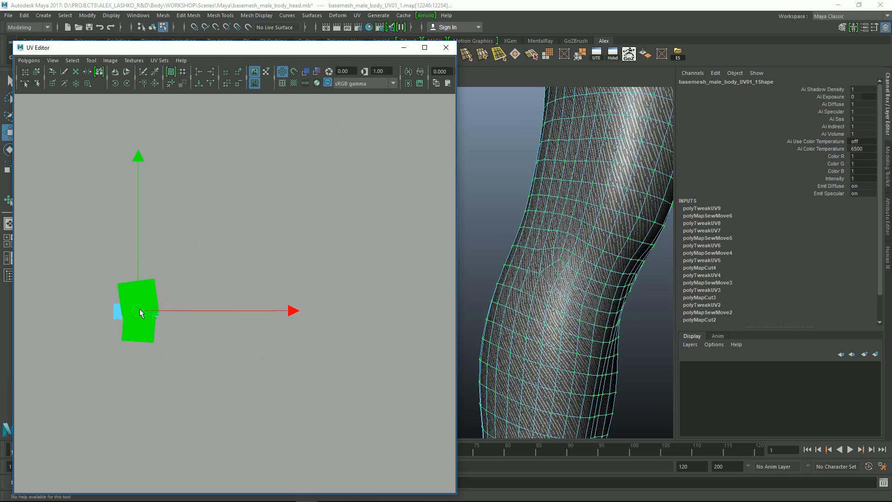
pyautogui.press('f')
pyautogui.keyDown('alt'); pyautogui.moveTo(232, 257); pyautogui.dragTo(247, 255, button='right'); pyautogui.keyUp('alt')
pyautogui.scroll(2, 269, 265)
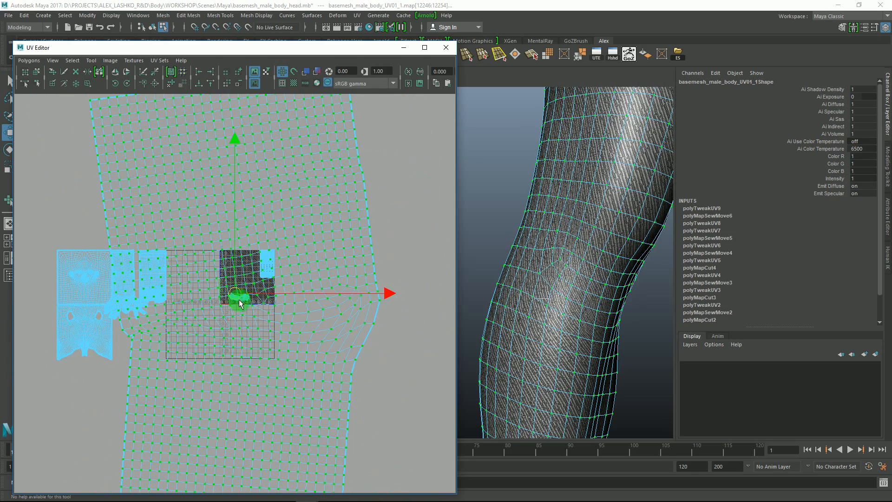
pyautogui.moveTo(188, 277); pyautogui.dragTo(103, 240, button='middle')
pyautogui.moveTo(234, 292); pyautogui.dragTo(237, 272)
pyautogui.press('f')
pyautogui.keyDown('alt'); pyautogui.moveTo(211, 202); pyautogui.dragTo(269, 295, button='right'); pyautogui.keyUp('alt')
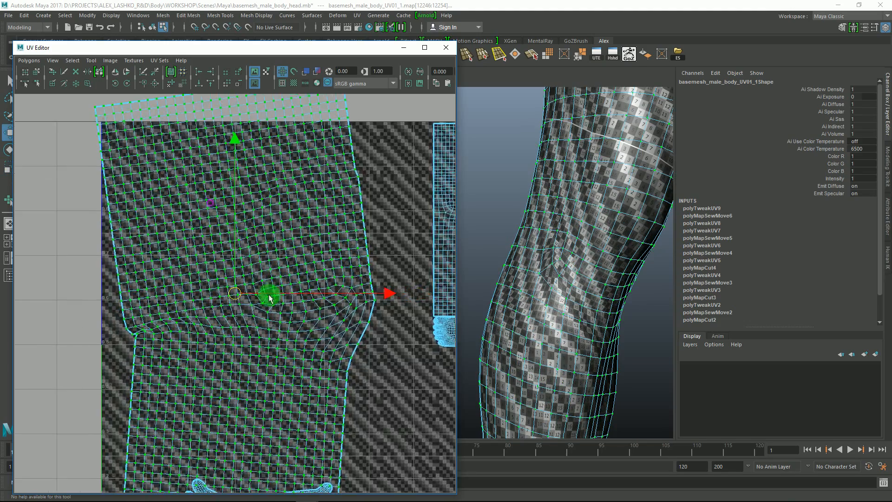
# - Scale the leg shell slightly smaller, rotate its thigh part upright and place it at the tile's upper-left corner
pyautogui.press('e')
pyautogui.press('r')
pyautogui.moveTo(226, 291); pyautogui.dragTo(208, 270, button='middle')
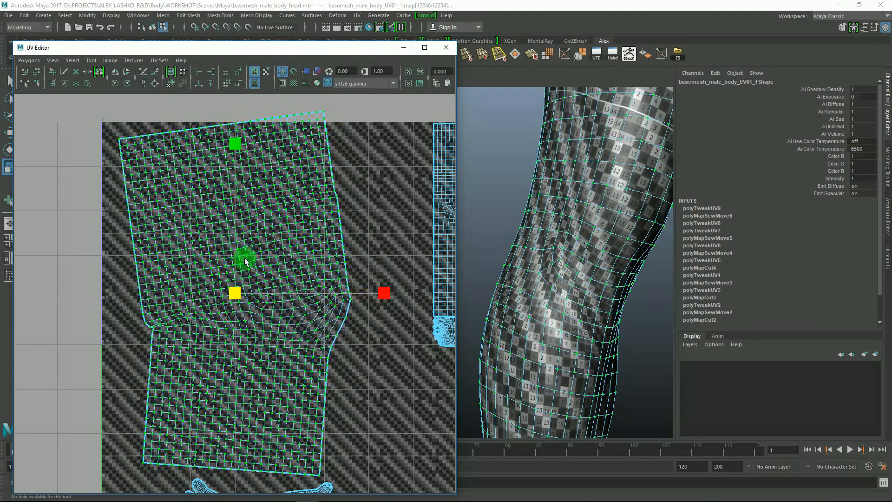
pyautogui.press('e')
pyautogui.moveTo(345, 191); pyautogui.dragTo(345, 221)
pyautogui.moveTo(217, 301); pyautogui.dragTo(200, 302)
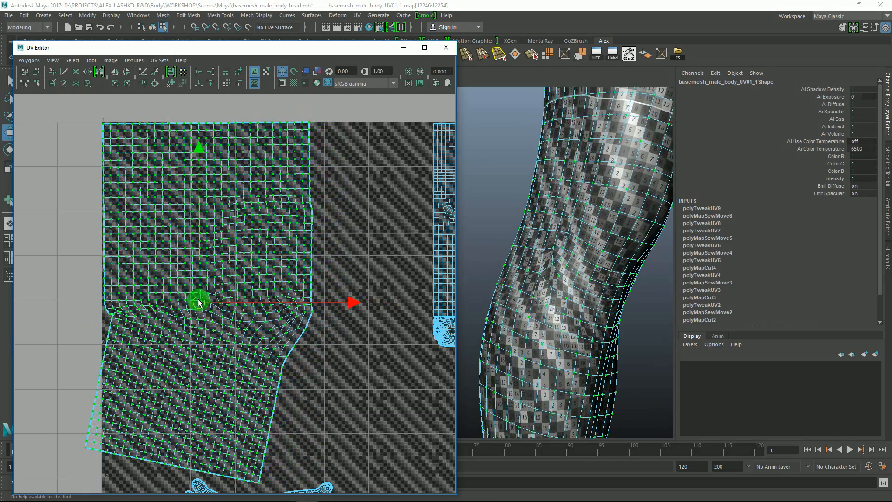
# - Restrict the selection to the UVs below the knee, rotate the lower leg upright and line it up under the thigh part
pyautogui.keyDown('alt'); pyautogui.moveTo(214, 271); pyautogui.dragTo(223, 231, button='middle'); pyautogui.keyUp('alt')
pyautogui.keyDown('alt'); pyautogui.moveTo(223, 231); pyautogui.dragTo(279, 318, button='right'); pyautogui.keyUp('alt')
pyautogui.keyDown('alt'); pyautogui.moveTo(279, 318); pyautogui.dragTo(297, 265, button='middle'); pyautogui.keyUp('alt')
pyautogui.keyDown('alt'); pyautogui.moveTo(300, 178); pyautogui.dragTo(288, 265, button='middle'); pyautogui.keyUp('alt')
pyautogui.keyDown('alt'); pyautogui.moveTo(288, 264); pyautogui.dragTo(207, 134, button='right'); pyautogui.keyUp('alt')
pyautogui.keyDown('alt'); pyautogui.moveTo(207, 135); pyautogui.dragTo(197, 246, button='middle'); pyautogui.keyUp('alt')
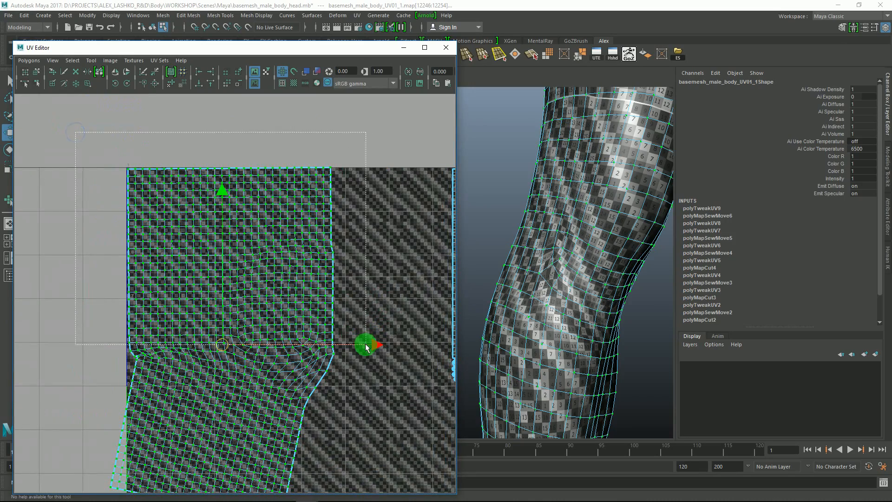
pyautogui.keyDown('ctrl'); pyautogui.moveTo(367, 345); pyautogui.dragTo(367, 347); pyautogui.keyUp('ctrl')
pyautogui.keyDown('alt'); pyautogui.moveTo(315, 323); pyautogui.dragTo(302, 241, button='middle'); pyautogui.keyUp('alt')
pyautogui.keyDown('alt'); pyautogui.moveTo(302, 241); pyautogui.dragTo(348, 287, button='right'); pyautogui.keyUp('alt')
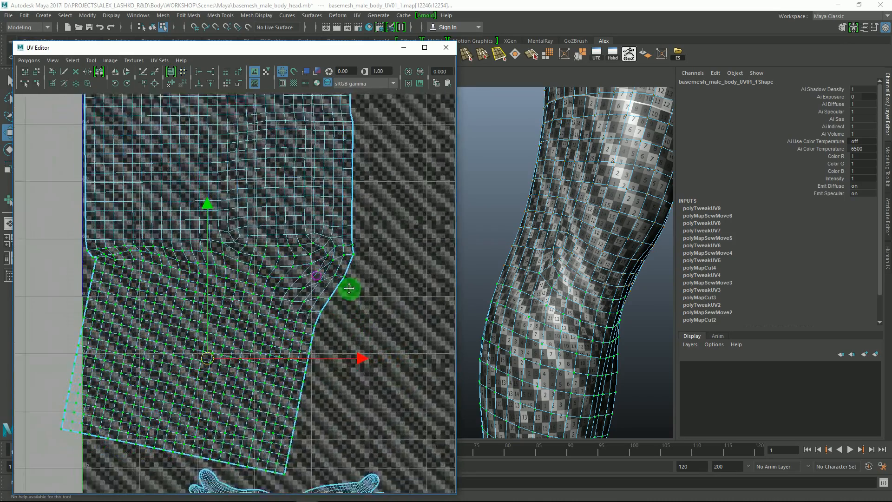
pyautogui.keyDown('alt'); pyautogui.moveTo(349, 287); pyautogui.dragTo(355, 262, button='middle'); pyautogui.keyUp('alt')
pyautogui.moveTo(251, 188); pyautogui.dragTo(236, 180)
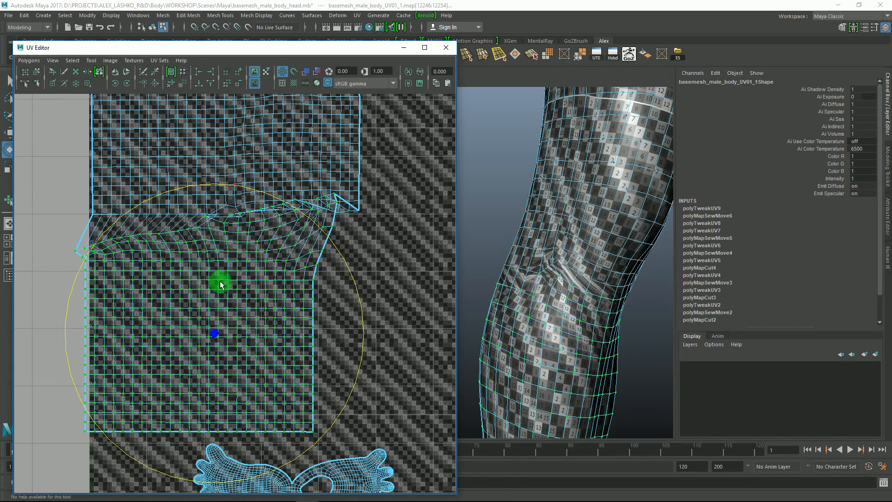
pyautogui.keyDown('alt'); pyautogui.moveTo(280, 304); pyautogui.dragTo(283, 301, button='middle'); pyautogui.keyUp('alt')
pyautogui.moveTo(376, 312)
pyautogui.mouseDown()
pyautogui.moveTo(408, 312)
pyautogui.moveTo(388, 314)
pyautogui.mouseUp()
# - Select the knee UVs on the left half of the leg shell and smooth them with the Smooth UV Tool
pyautogui.scroll(-3, 362, 247)
pyautogui.press('q')
pyautogui.keyDown('alt'); pyautogui.moveTo(329, 211); pyautogui.dragTo(320, 250, button='middle'); pyautogui.keyUp('alt')
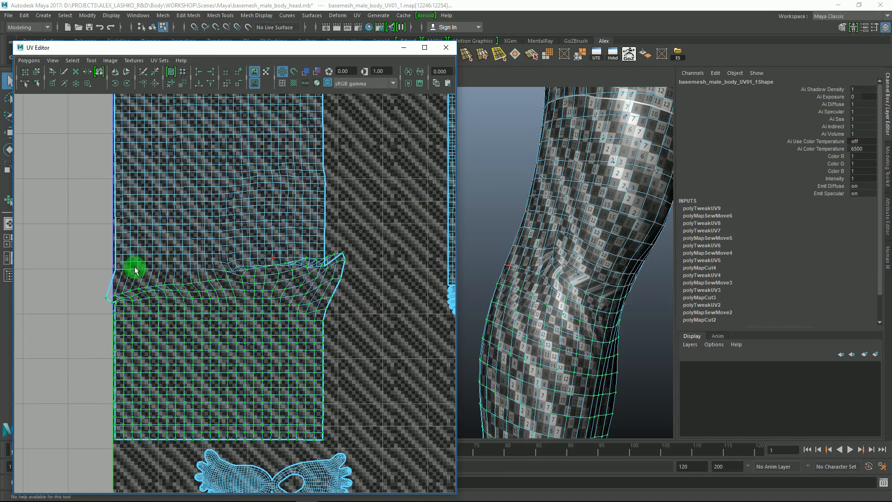
pyautogui.moveTo(239, 339); pyautogui.dragTo(239, 338)
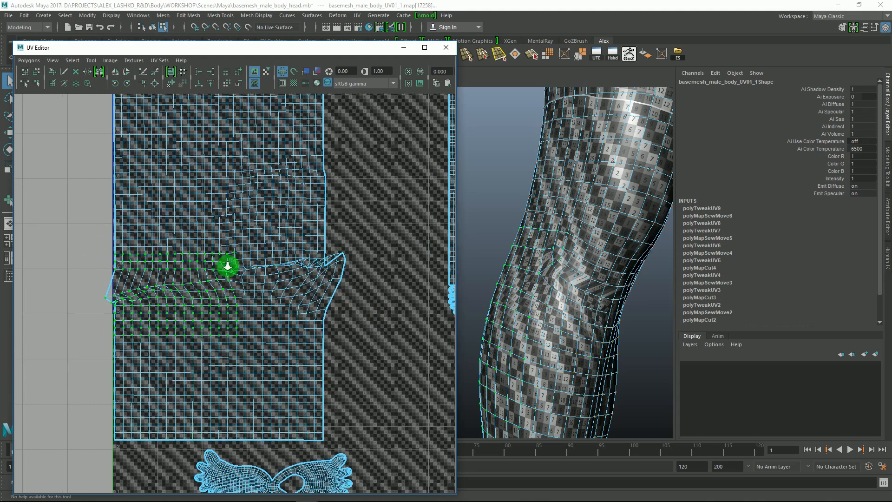
pyautogui.keyDown('alt'); pyautogui.moveTo(229, 265); pyautogui.dragTo(277, 309, button='right'); pyautogui.keyUp('alt')
pyautogui.click(76, 73)
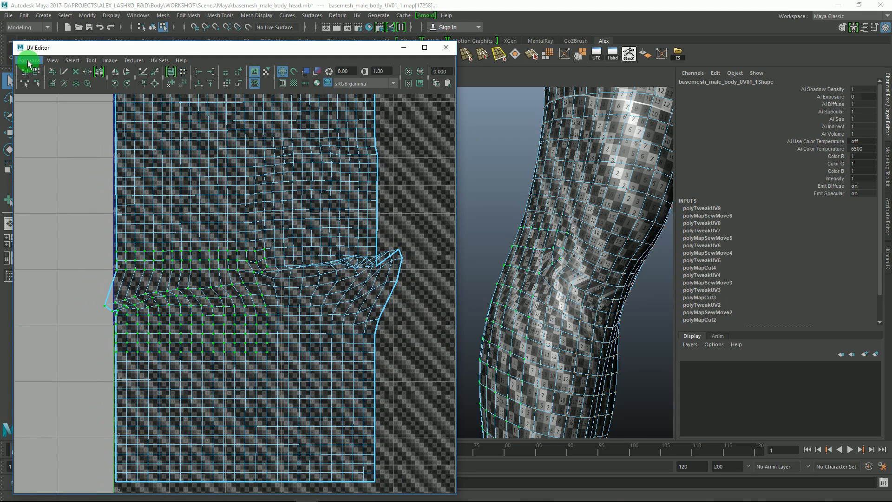
pyautogui.click(91, 61)
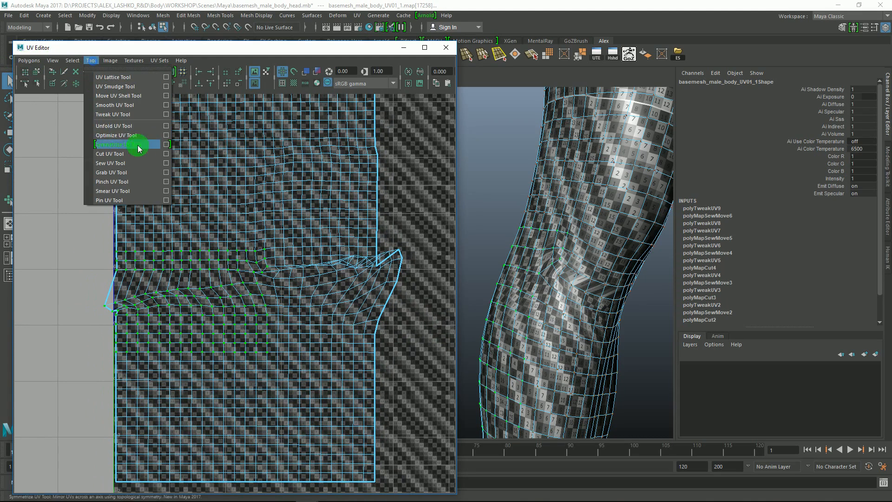
pyautogui.click(166, 105)
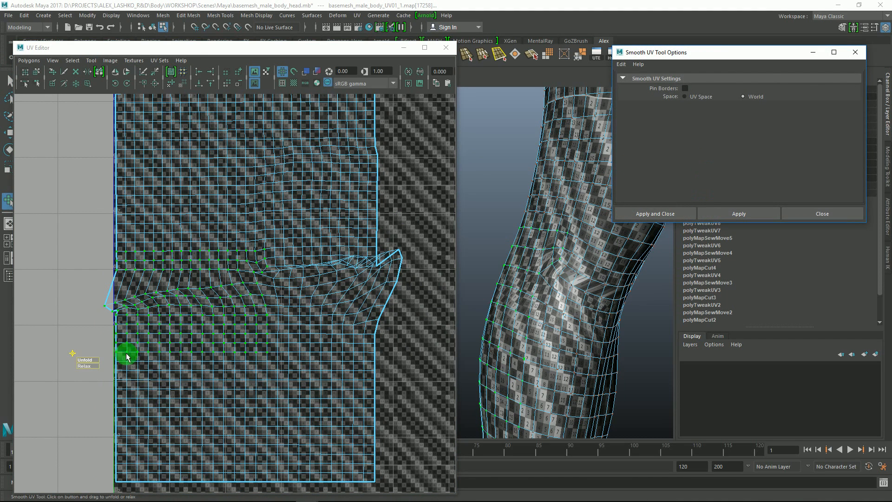
pyautogui.moveTo(87, 363); pyautogui.dragTo(113, 360)
# - Smooth the overlapping knee UVs on the right half of the leg shell
pyautogui.keyDown('alt'); pyautogui.moveTo(263, 283); pyautogui.dragTo(240, 284, button='middle'); pyautogui.keyUp('alt')
pyautogui.moveTo(215, 215); pyautogui.dragTo(385, 355)
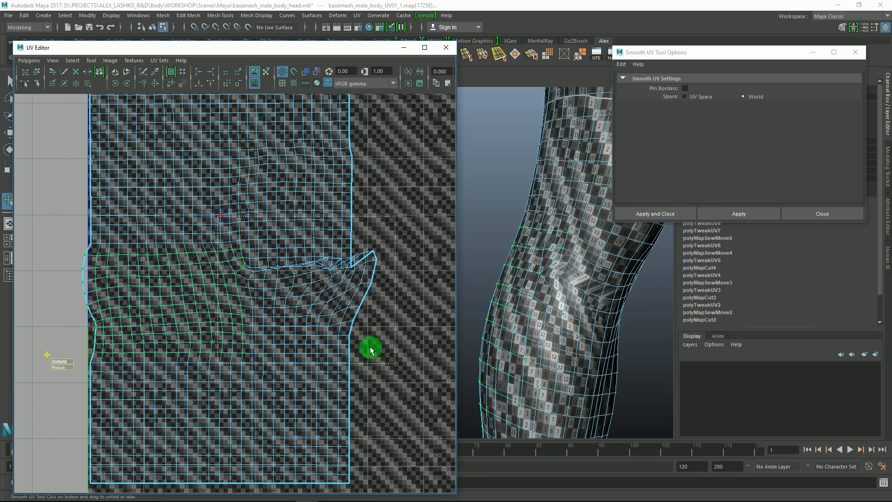
pyautogui.moveTo(216, 370); pyautogui.dragTo(226, 370)
pyautogui.keyDown('alt'); pyautogui.moveTo(254, 323); pyautogui.dragTo(208, 269, button='right'); pyautogui.keyUp('alt')
pyautogui.press('q')
pyautogui.keyDown('alt'); pyautogui.moveTo(253, 276); pyautogui.dragTo(243, 296, button='middle'); pyautogui.keyUp('alt')
# - Select the leg shell's left border UVs, flatten them into a straight vertical line and align them with the tile's left edge
pyautogui.moveTo(144, 133); pyautogui.dragTo(153, 132, button='right')
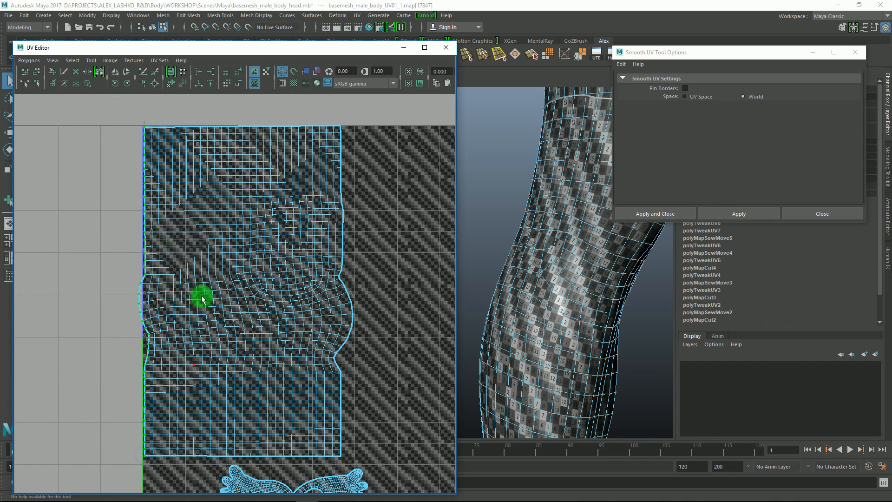
pyautogui.press('r')
pyautogui.keyDown('alt'); pyautogui.moveTo(212, 296); pyautogui.dragTo(237, 275, button='middle'); pyautogui.keyUp('alt')
pyautogui.keyDown('alt'); pyautogui.moveTo(244, 298); pyautogui.dragTo(309, 371, button='right'); pyautogui.keyUp('alt')
pyautogui.keyDown('alt'); pyautogui.moveTo(299, 251); pyautogui.dragTo(299, 286, button='middle'); pyautogui.keyUp('alt')
pyautogui.moveTo(291, 296)
pyautogui.mouseDown()
pyautogui.moveTo(247, 296)
pyautogui.moveTo(296, 296)
pyautogui.mouseUp()
pyautogui.press('w')
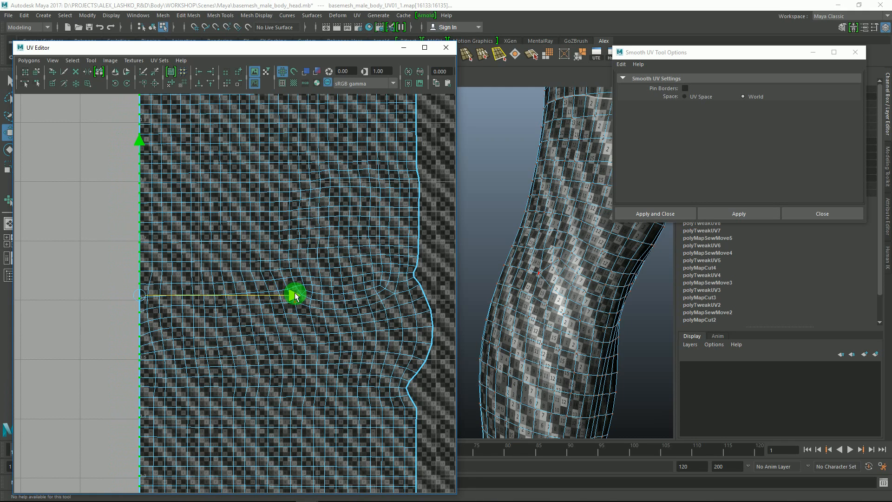
# - Select the leg shell's top border UVs and snap them to the tile's top edge
pyautogui.keyDown('alt'); pyautogui.moveTo(311, 263); pyautogui.dragTo(255, 195, button='right'); pyautogui.keyUp('alt')
pyautogui.keyDown('alt'); pyautogui.moveTo(178, 142); pyautogui.dragTo(162, 225, button='middle'); pyautogui.keyUp('alt')
pyautogui.moveTo(120, 172); pyautogui.dragTo(404, 195)
pyautogui.click(251, 111)
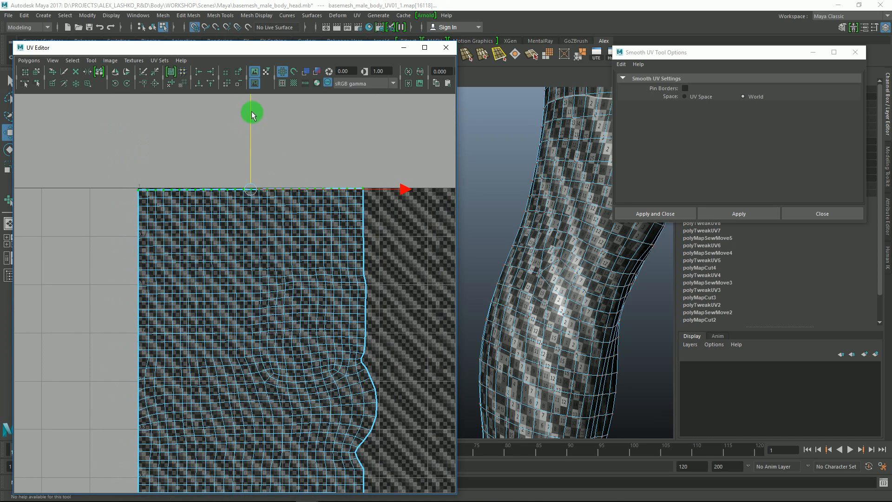
# - Straighten the remaining border UVs of the leg shell so its outline forms a rectangle
pyautogui.keyDown('alt'); pyautogui.moveTo(379, 209); pyautogui.dragTo(332, 182, button='middle'); pyautogui.keyUp('alt')
pyautogui.moveTo(327, 225); pyautogui.dragTo(312, 279)
pyautogui.press('q')
pyautogui.click(315, 161)
pyautogui.keyDown('alt'); pyautogui.moveTo(338, 316); pyautogui.dragTo(295, 119, button='middle'); pyautogui.keyUp('alt')
pyautogui.scroll(2, 291, 258)
pyautogui.keyDown('alt'); pyautogui.moveTo(330, 252); pyautogui.dragTo(308, 344, button='middle'); pyautogui.keyUp('alt')
pyautogui.keyDown('alt'); pyautogui.moveTo(308, 344); pyautogui.dragTo(259, 200, button='right'); pyautogui.keyUp('alt')
pyautogui.keyDown('alt'); pyautogui.moveTo(259, 200); pyautogui.dragTo(252, 275, button='middle'); pyautogui.keyUp('alt')
pyautogui.press('w')
pyautogui.moveTo(380, 350); pyautogui.dragTo(404, 348)
# - Select all interior UVs of the leg shell and smooth them with the Smooth UV Tool in World space
pyautogui.keyDown('alt'); pyautogui.moveTo(336, 316); pyautogui.dragTo(288, 229, button='middle'); pyautogui.keyUp('alt')
pyautogui.moveTo(93, 135); pyautogui.dragTo(259, 393)
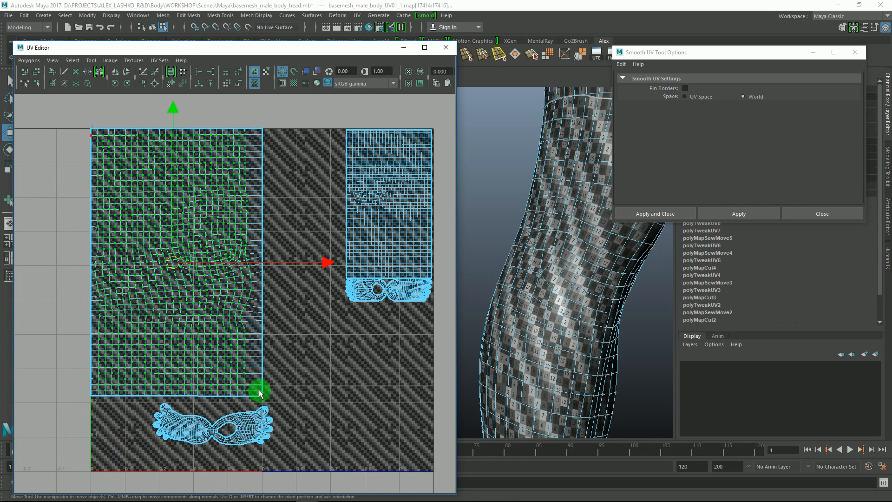
pyautogui.click(724, 215)
pyautogui.moveTo(82, 397); pyautogui.dragTo(161, 390)
pyautogui.keyDown('alt'); pyautogui.moveTo(205, 251); pyautogui.dragTo(201, 302, button='middle'); pyautogui.keyUp('alt')
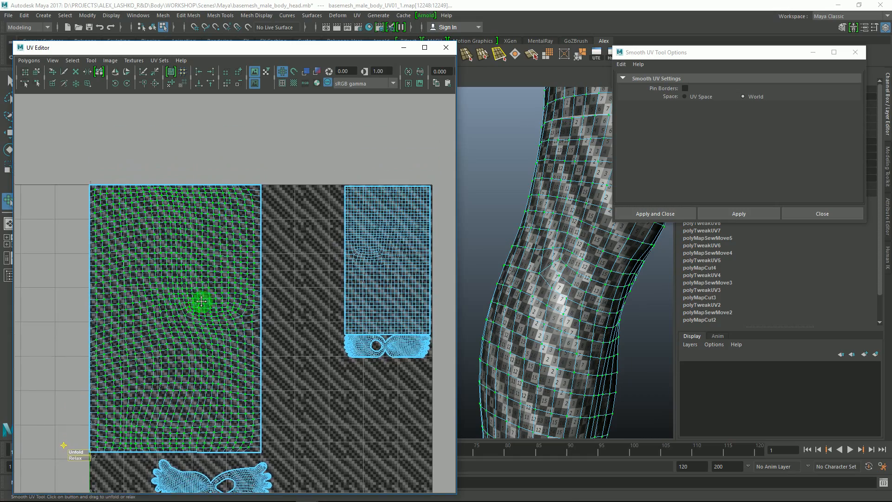
# - Examine the smoothed UV grid in the upper leg shell and the checker distortion on the thigh and hip
pyautogui.press('q')
pyautogui.keyDown('alt'); pyautogui.moveTo(194, 230); pyautogui.dragTo(251, 352, button='right'); pyautogui.keyUp('alt')
pyautogui.keyDown('alt'); pyautogui.moveTo(224, 266); pyautogui.dragTo(279, 321, button='middle'); pyautogui.keyUp('alt')
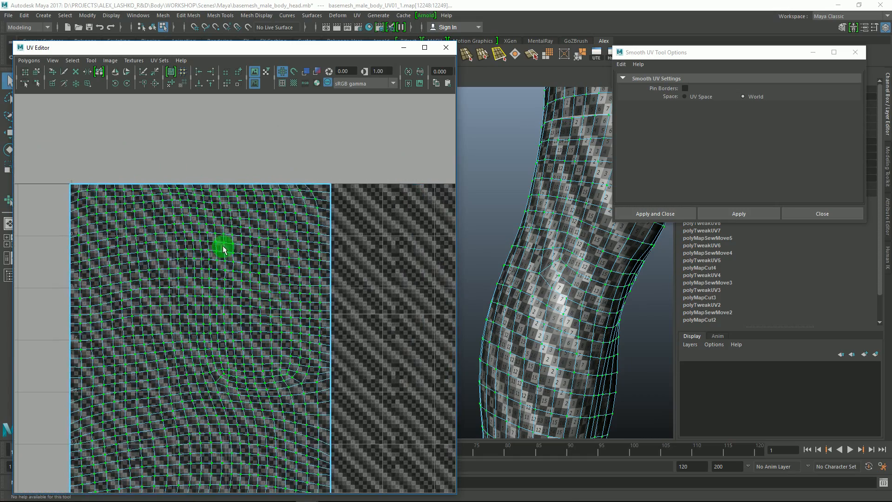
pyautogui.keyDown('alt'); pyautogui.moveTo(181, 203); pyautogui.dragTo(181, 227, button='middle'); pyautogui.keyUp('alt')
pyautogui.keyDown('alt'); pyautogui.moveTo(217, 230); pyautogui.dragTo(247, 273, button='right'); pyautogui.keyUp('alt')
pyautogui.keyDown('alt'); pyautogui.moveTo(248, 273); pyautogui.dragTo(264, 293, button='middle'); pyautogui.keyUp('alt')
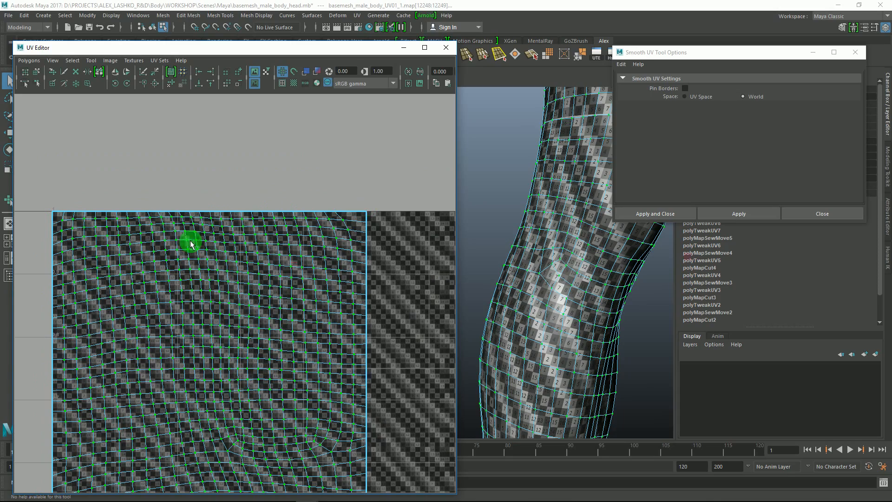
pyautogui.keyDown('alt'); pyautogui.moveTo(248, 238); pyautogui.dragTo(240, 261, button='middle'); pyautogui.keyUp('alt')
pyautogui.moveTo(542, 238)
pyautogui.keyDown('alt'); pyautogui.mouseDown()
pyautogui.moveTo(564, 237)
pyautogui.moveTo(538, 305)
pyautogui.moveTo(535, 214)
pyautogui.moveTo(537, 233)
pyautogui.moveTo(556, 241)
pyautogui.moveTo(534, 231)
pyautogui.mouseUp(); pyautogui.keyUp('alt')
pyautogui.keyDown('alt'); pyautogui.moveTo(534, 231); pyautogui.dragTo(553, 246, button='right'); pyautogui.keyUp('alt')
pyautogui.keyDown('alt'); pyautogui.moveTo(553, 246); pyautogui.dragTo(568, 227); pyautogui.keyUp('alt')
pyautogui.click(164, 279)
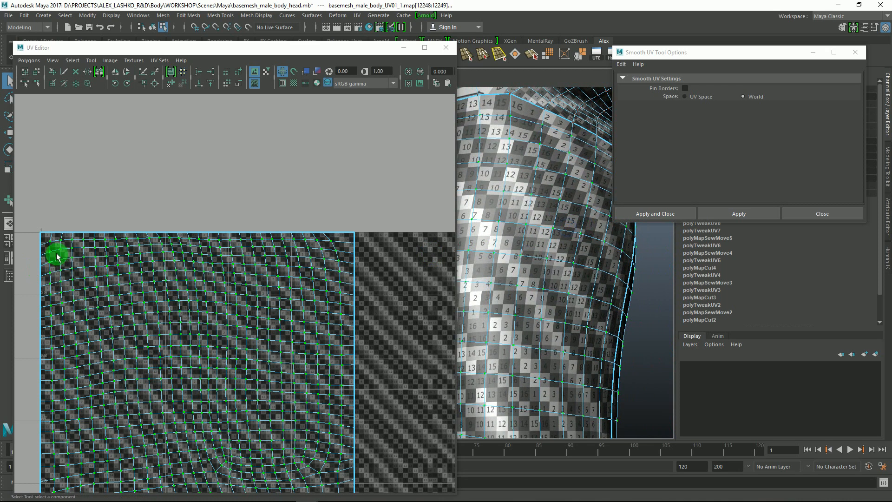
# - Select the first horizontal edge loop below the leg shell's top border and scale it vertically into a straight line
pyautogui.keyDown('alt'); pyautogui.moveTo(149, 285); pyautogui.dragTo(126, 277, button='middle'); pyautogui.keyUp('alt')
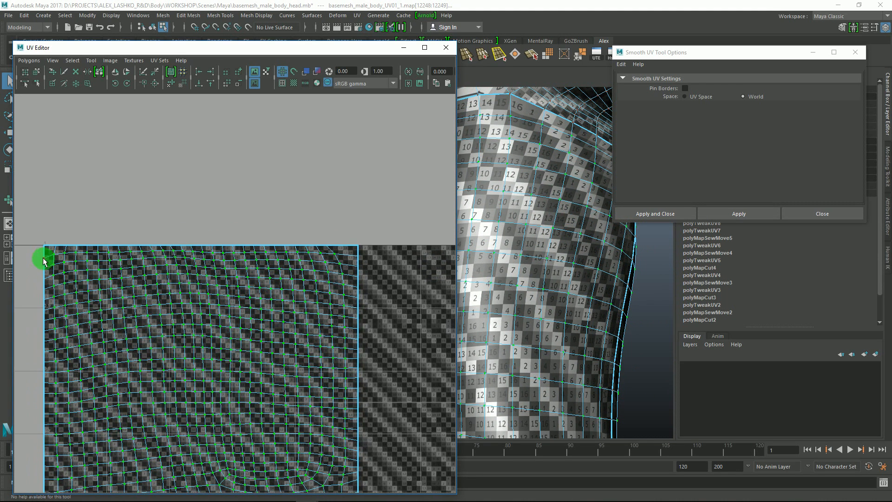
pyautogui.moveTo(45, 260); pyautogui.dragTo(66, 232, button='right')
pyautogui.keyDown('shift'); pyautogui.doubleClick(347, 255); pyautogui.keyUp('shift')
pyautogui.keyDown('alt'); pyautogui.moveTo(285, 221); pyautogui.dragTo(275, 237, button='middle'); pyautogui.keyUp('alt')
pyautogui.press('r')
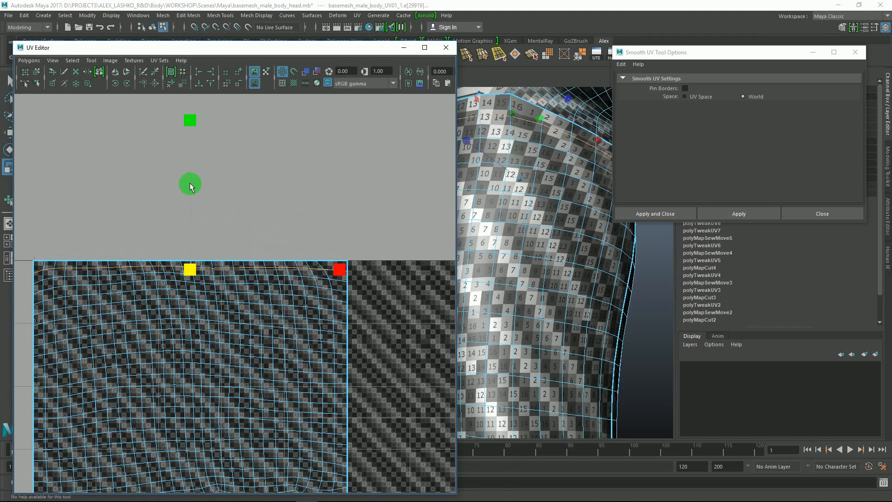
pyautogui.moveTo(196, 185); pyautogui.dragTo(198, 216)
pyautogui.keyDown('alt'); pyautogui.moveTo(207, 194); pyautogui.dragTo(209, 174, button='middle'); pyautogui.keyUp('alt')
pyautogui.keyDown('alt'); pyautogui.moveTo(209, 173); pyautogui.dragTo(230, 232, button='right'); pyautogui.keyUp('alt')
pyautogui.press('q')
pyautogui.keyDown('alt'); pyautogui.moveTo(225, 161); pyautogui.dragTo(227, 185, button='middle'); pyautogui.keyUp('alt')
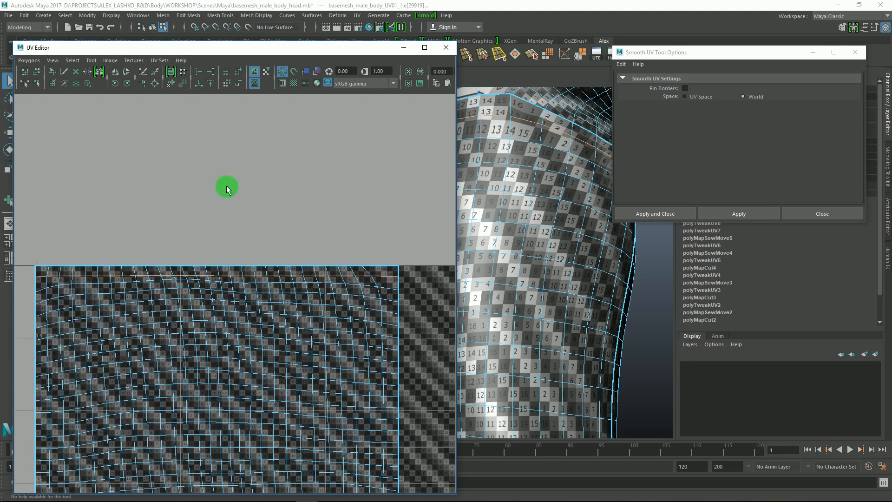
pyautogui.press('r')
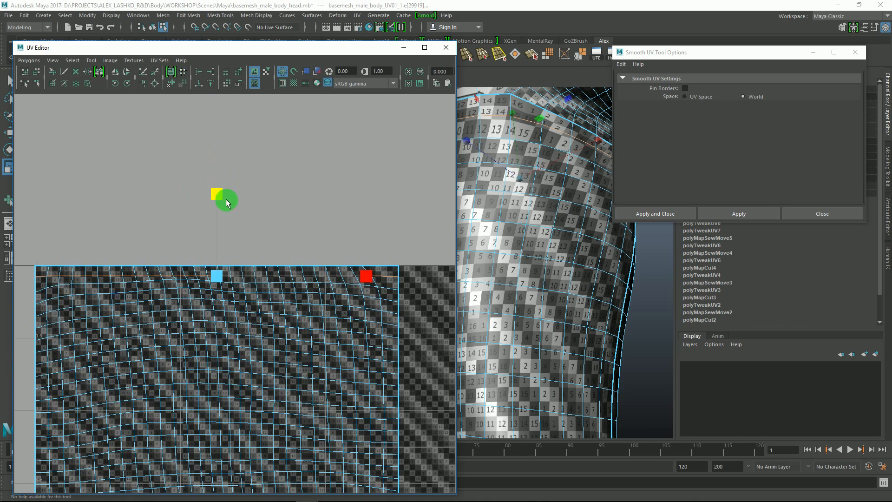
pyautogui.moveTo(226, 199); pyautogui.dragTo(226, 200)
# - Examine the flattened top rows at both side borders of the leg shell
pyautogui.keyDown('alt'); pyautogui.moveTo(199, 210); pyautogui.dragTo(210, 171, button='middle'); pyautogui.keyUp('alt')
pyautogui.keyDown('alt'); pyautogui.moveTo(210, 174); pyautogui.dragTo(224, 210, button='right'); pyautogui.keyUp('alt')
pyautogui.keyDown('alt'); pyautogui.moveTo(224, 205); pyautogui.dragTo(229, 207, button='middle'); pyautogui.keyUp('alt')
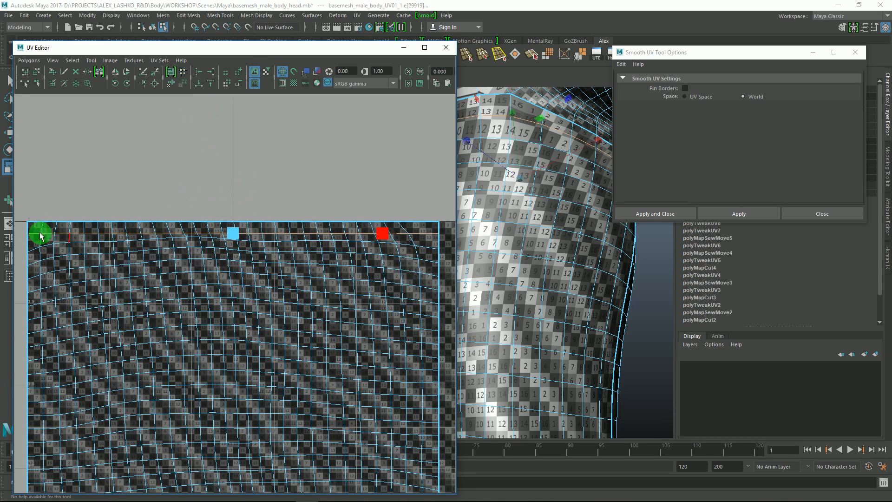
pyautogui.keyDown('alt'); pyautogui.moveTo(132, 243); pyautogui.dragTo(130, 257, button='middle'); pyautogui.keyUp('alt')
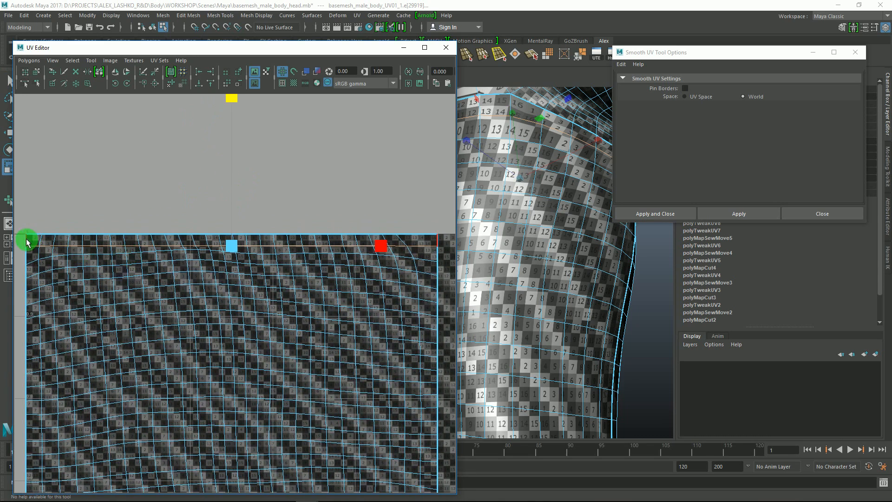
pyautogui.click(201, 261)
pyautogui.keyDown('alt'); pyautogui.moveTo(201, 261); pyautogui.dragTo(176, 273, button='middle'); pyautogui.keyUp('alt')
pyautogui.keyDown('alt'); pyautogui.moveTo(58, 251); pyautogui.dragTo(109, 253, button='middle'); pyautogui.keyUp('alt')
pyautogui.keyDown('alt'); pyautogui.moveTo(354, 279); pyautogui.dragTo(299, 243, button='right'); pyautogui.keyUp('alt')
pyautogui.keyDown('alt'); pyautogui.moveTo(431, 251); pyautogui.dragTo(402, 247, button='middle'); pyautogui.keyUp('alt')
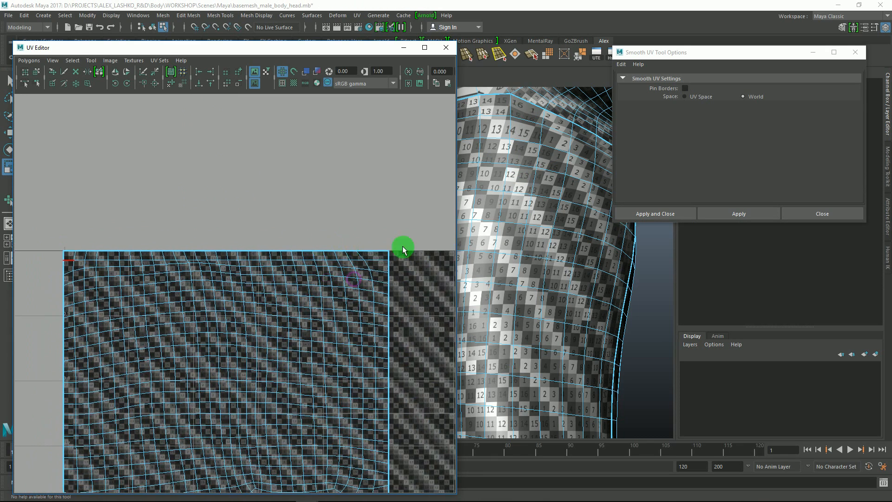
pyautogui.keyDown('alt'); pyautogui.moveTo(75, 255); pyautogui.dragTo(104, 265, button='right'); pyautogui.keyUp('alt')
pyautogui.keyDown('alt'); pyautogui.moveTo(104, 265); pyautogui.dragTo(113, 265, button='middle'); pyautogui.keyUp('alt')
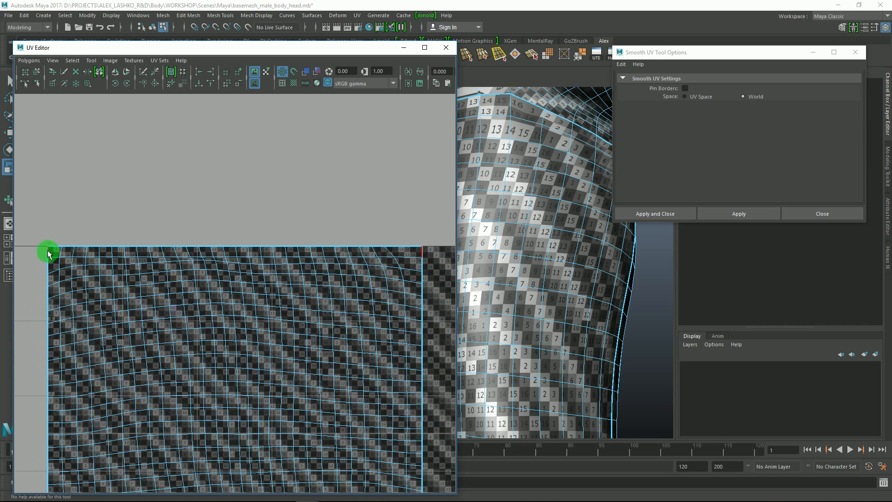
pyautogui.keyDown('alt'); pyautogui.moveTo(404, 269); pyautogui.dragTo(400, 260, button='middle'); pyautogui.keyUp('alt')
# - Select the next horizontal edge loop below the leg shell's top border and scale it vertically into a straight line
pyautogui.moveTo(227, 255); pyautogui.dragTo(264, 262, button='right')
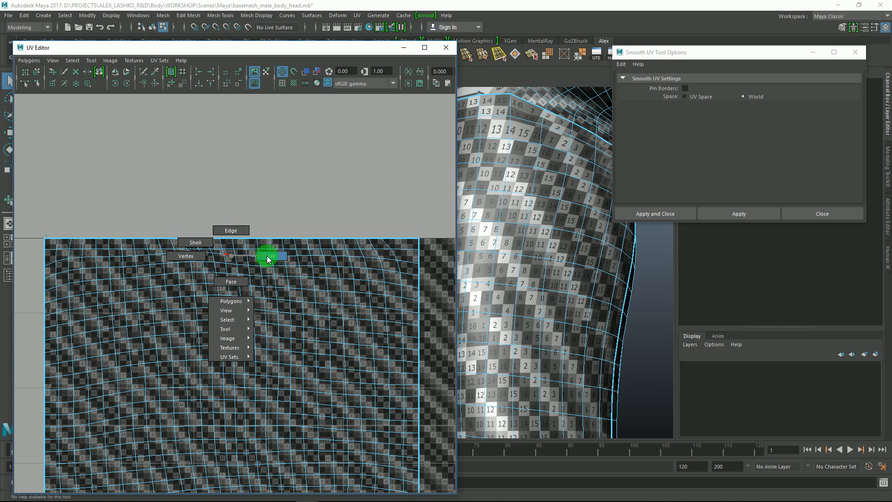
pyautogui.moveTo(242, 241); pyautogui.dragTo(241, 241, button='right')
pyautogui.click(231, 257)
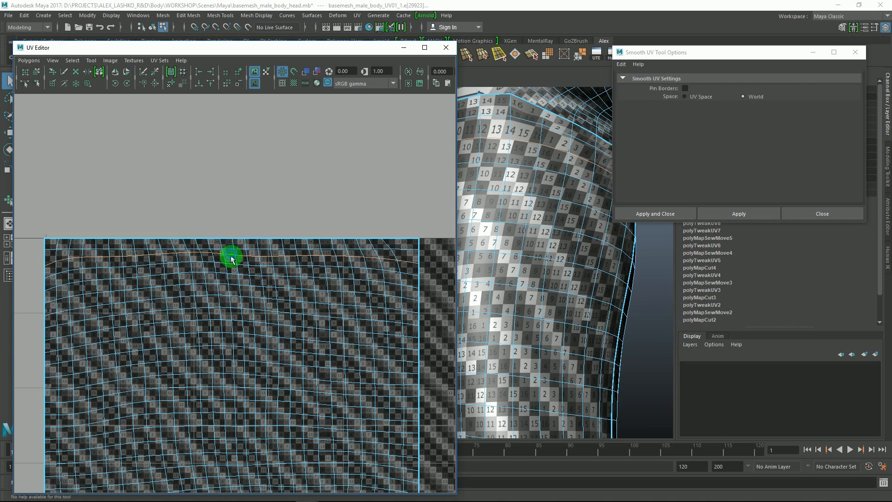
pyautogui.moveTo(236, 148); pyautogui.dragTo(242, 192)
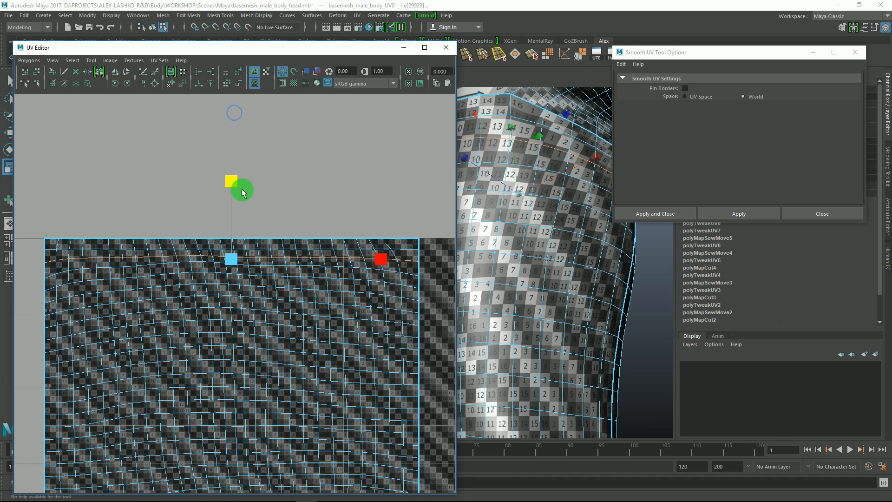
pyautogui.moveTo(239, 156); pyautogui.dragTo(236, 187)
pyautogui.keyDown('alt'); pyautogui.moveTo(230, 214); pyautogui.dragTo(230, 203, button='middle'); pyautogui.keyUp('alt')
pyautogui.press('q')
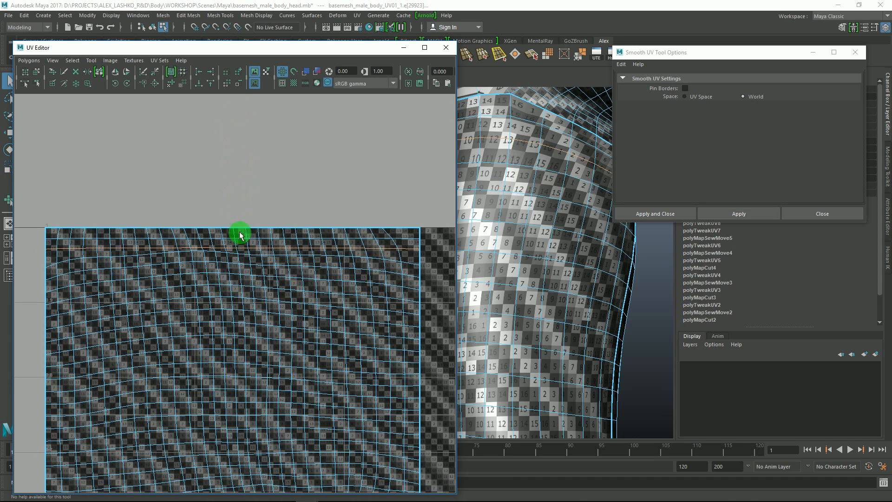
# - Select the vertical edge loop beside one side border of the leg shell and scale it horizontally into a straight line
pyautogui.keyDown('alt'); pyautogui.moveTo(325, 236); pyautogui.dragTo(294, 220, button='middle'); pyautogui.keyUp('alt')
pyautogui.keyDown('alt'); pyautogui.moveTo(359, 250); pyautogui.dragTo(352, 202, button='middle'); pyautogui.keyUp('alt')
pyautogui.doubleClick(362, 190)
pyautogui.keyDown('alt'); pyautogui.moveTo(378, 225); pyautogui.dragTo(314, 241, button='right'); pyautogui.keyUp('alt')
pyautogui.keyDown('alt'); pyautogui.moveTo(314, 240); pyautogui.dragTo(305, 191, button='middle'); pyautogui.keyUp('alt')
pyautogui.moveTo(333, 328)
pyautogui.keyDown('alt'); pyautogui.mouseDown(button='middle')
pyautogui.moveTo(299, 215)
pyautogui.moveTo(318, 333)
pyautogui.mouseUp(button='middle'); pyautogui.keyUp('alt')
pyautogui.moveTo(392, 341); pyautogui.dragTo(419, 333)
pyautogui.keyDown('alt'); pyautogui.moveTo(355, 302); pyautogui.dragTo(320, 223, button='middle'); pyautogui.keyUp('alt')
pyautogui.scroll(-1, 325, 242)
pyautogui.keyDown('alt'); pyautogui.moveTo(306, 274); pyautogui.dragTo(292, 395, button='middle'); pyautogui.keyUp('alt')
pyautogui.press('q')
pyautogui.keyDown('alt'); pyautogui.moveTo(305, 292); pyautogui.dragTo(314, 267, button='middle'); pyautogui.keyUp('alt')
pyautogui.keyDown('alt'); pyautogui.moveTo(315, 267); pyautogui.dragTo(241, 217, button='right'); pyautogui.keyUp('alt')
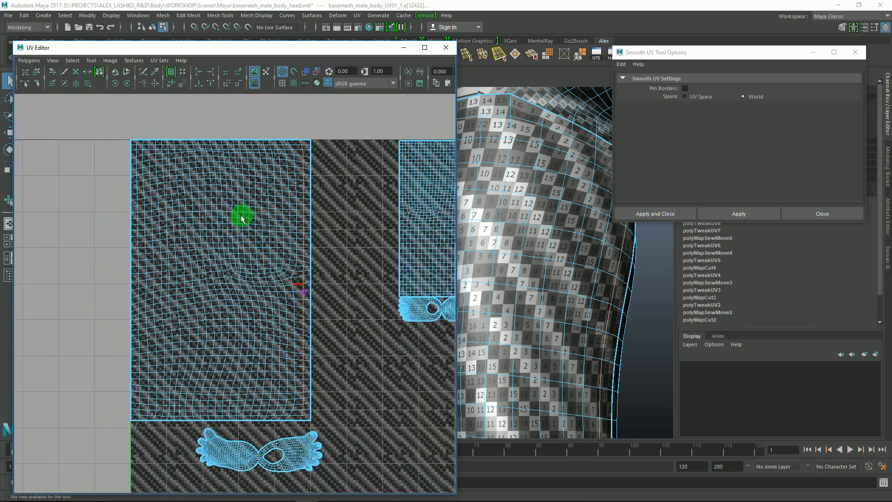
# - Examine the lower half of the leg shell, its bottom rows and the foot shell beneath it
pyautogui.keyDown('alt'); pyautogui.moveTo(252, 292); pyautogui.dragTo(261, 251, button='middle'); pyautogui.keyUp('alt')
pyautogui.keyDown('alt'); pyautogui.moveTo(288, 278); pyautogui.dragTo(257, 197, button='middle'); pyautogui.keyUp('alt')
pyautogui.keyDown('alt'); pyautogui.moveTo(266, 259); pyautogui.dragTo(312, 388, button='right'); pyautogui.keyUp('alt')
pyautogui.keyDown('alt'); pyautogui.moveTo(312, 385); pyautogui.dragTo(323, 310, button='middle'); pyautogui.keyUp('alt')
pyautogui.keyDown('alt'); pyautogui.moveTo(322, 310); pyautogui.dragTo(334, 367, button='right'); pyautogui.keyUp('alt')
pyautogui.keyDown('alt'); pyautogui.moveTo(283, 317); pyautogui.dragTo(274, 321, button='middle'); pyautogui.keyUp('alt')
pyautogui.keyDown('alt'); pyautogui.moveTo(197, 304); pyautogui.dragTo(220, 279, button='middle'); pyautogui.keyUp('alt')
pyautogui.keyDown('alt'); pyautogui.moveTo(225, 286); pyautogui.dragTo(253, 335, button='right'); pyautogui.keyUp('alt')
pyautogui.keyDown('alt'); pyautogui.moveTo(253, 335); pyautogui.dragTo(224, 340, button='middle'); pyautogui.keyUp('alt')
pyautogui.keyDown('alt'); pyautogui.moveTo(358, 323); pyautogui.dragTo(241, 322, button='middle'); pyautogui.keyUp('alt')
pyautogui.keyDown('alt'); pyautogui.moveTo(239, 302); pyautogui.dragTo(219, 265, button='right'); pyautogui.keyUp('alt')
pyautogui.keyDown('alt'); pyautogui.moveTo(288, 267); pyautogui.dragTo(386, 246, button='middle'); pyautogui.keyUp('alt')
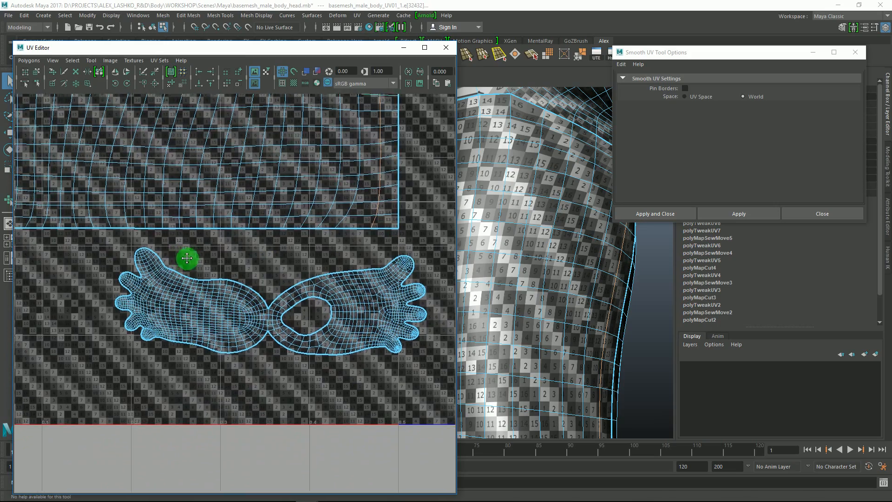
# - Compare the foot shell's toe layout with the compact foot shell below the other rectangular shell
pyautogui.keyDown('alt'); pyautogui.moveTo(230, 264); pyautogui.dragTo(249, 371, button='right'); pyautogui.keyUp('alt')
pyautogui.keyDown('alt'); pyautogui.moveTo(166, 276); pyautogui.dragTo(186, 283, button='right'); pyautogui.keyUp('alt')
pyautogui.keyDown('alt'); pyautogui.moveTo(159, 279); pyautogui.dragTo(176, 297, button='middle'); pyautogui.keyUp('alt')
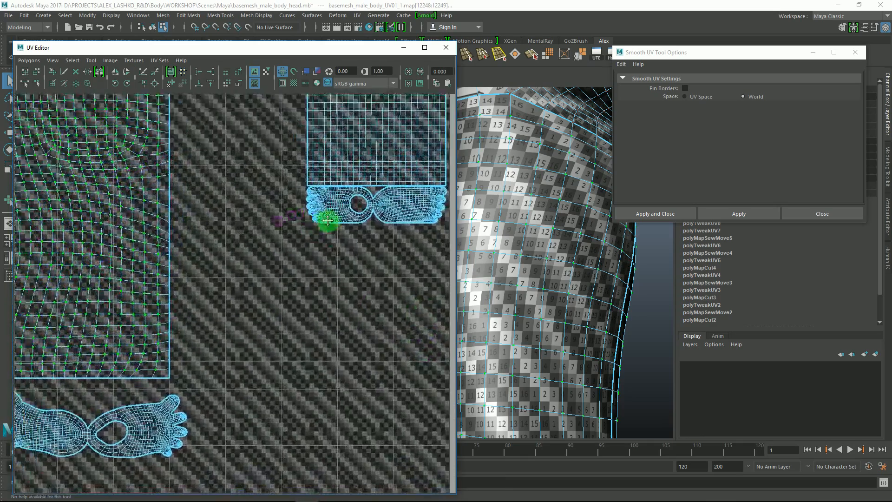
pyautogui.keyDown('alt'); pyautogui.moveTo(328, 220); pyautogui.dragTo(321, 194, button='middle'); pyautogui.keyUp('alt')
pyautogui.keyDown('alt'); pyautogui.moveTo(330, 190); pyautogui.dragTo(337, 180, button='right'); pyautogui.keyUp('alt')
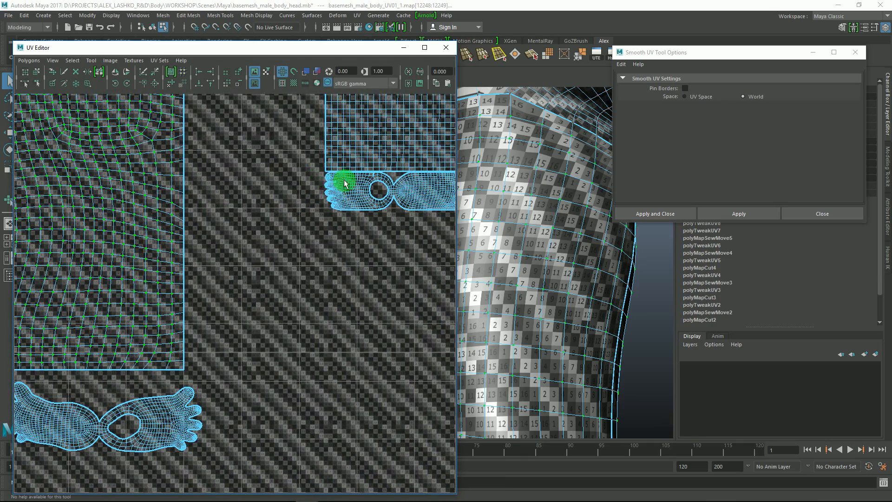
pyautogui.keyDown('alt'); pyautogui.moveTo(334, 214); pyautogui.dragTo(369, 184, button='middle'); pyautogui.keyUp('alt')
pyautogui.keyDown('alt'); pyautogui.moveTo(102, 400); pyautogui.dragTo(209, 353, button='middle'); pyautogui.keyUp('alt')
pyautogui.keyDown('alt'); pyautogui.moveTo(209, 352); pyautogui.dragTo(239, 354, button='right'); pyautogui.keyUp('alt')
pyautogui.keyDown('alt'); pyautogui.moveTo(164, 300); pyautogui.dragTo(244, 309, button='right'); pyautogui.keyUp('alt')
pyautogui.keyDown('alt'); pyautogui.moveTo(244, 308); pyautogui.dragTo(243, 279, button='middle'); pyautogui.keyUp('alt')
# - Select the big toe's UVs on the foot shell, rotate them towards horizontal and move them outward from the foot
pyautogui.keyDown('alt'); pyautogui.moveTo(174, 293); pyautogui.dragTo(297, 403, button='right'); pyautogui.keyUp('alt')
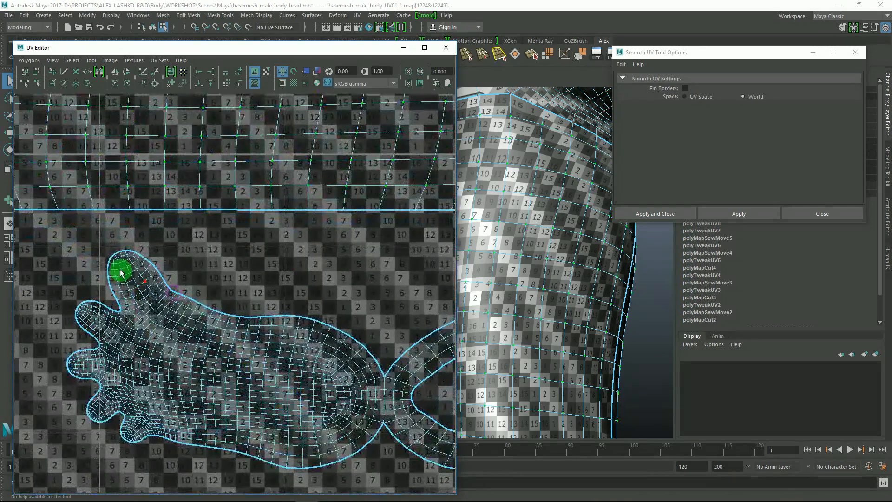
pyautogui.keyDown('alt'); pyautogui.moveTo(173, 282); pyautogui.dragTo(209, 280, button='middle'); pyautogui.keyUp('alt')
pyautogui.keyDown('alt'); pyautogui.moveTo(209, 297); pyautogui.dragTo(256, 364, button='right'); pyautogui.keyUp('alt')
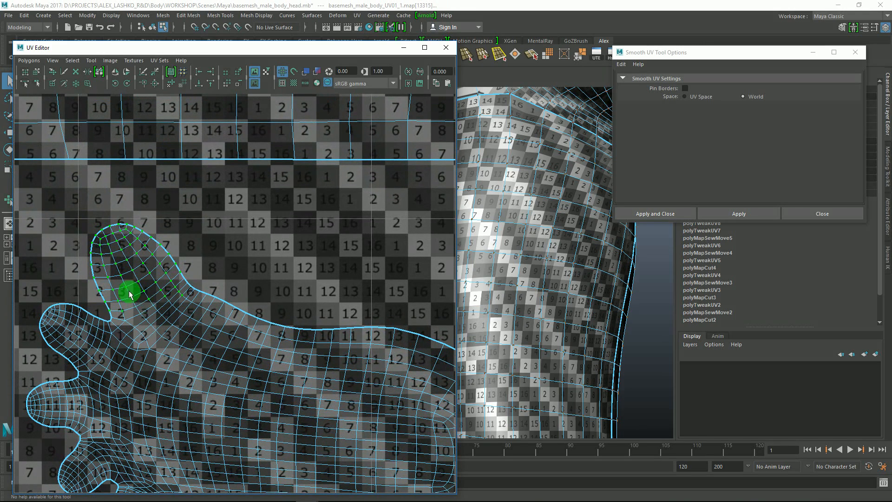
pyautogui.keyDown('shift'); pyautogui.moveTo(145, 310); pyautogui.dragTo(148, 312); pyautogui.keyUp('shift')
pyautogui.keyDown('alt'); pyautogui.moveTo(182, 279); pyautogui.dragTo(194, 290, button='middle'); pyautogui.keyUp('alt')
pyautogui.press('e')
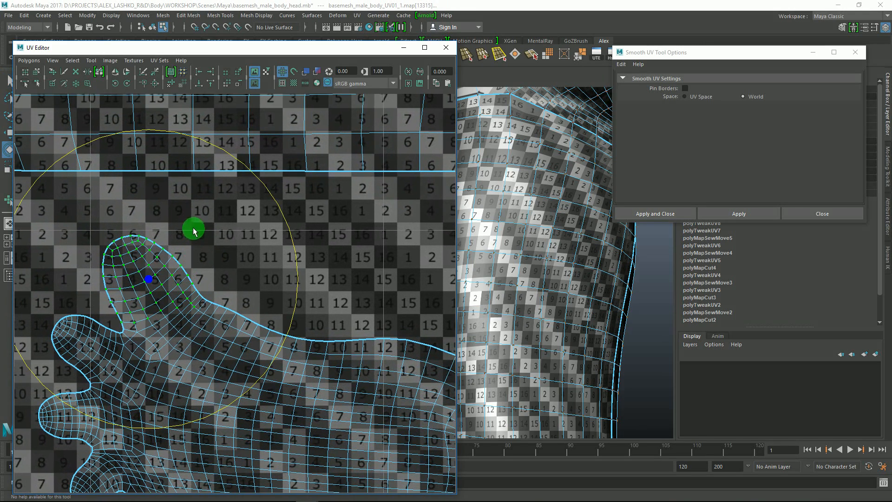
pyautogui.moveTo(228, 162); pyautogui.dragTo(144, 164)
pyautogui.press('w')
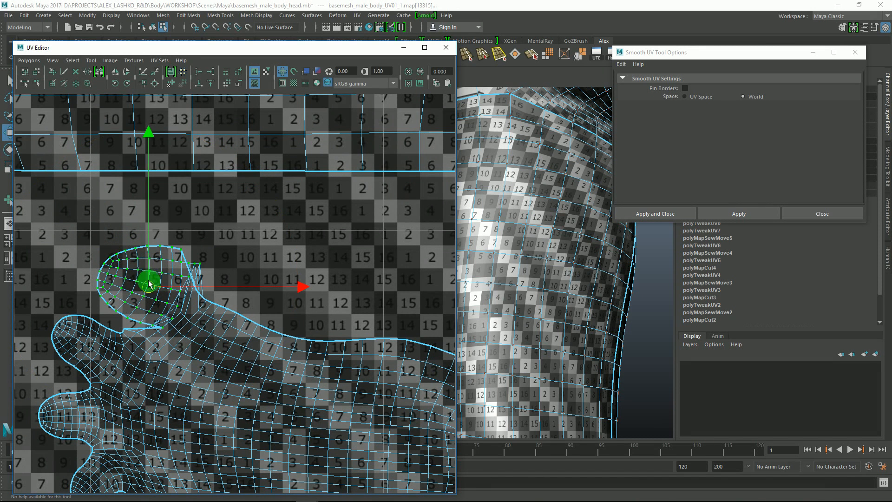
pyautogui.moveTo(148, 287); pyautogui.dragTo(121, 290)
pyautogui.keyDown('alt'); pyautogui.moveTo(208, 279); pyautogui.dragTo(223, 241, button='middle'); pyautogui.keyUp('alt')
pyautogui.keyDown('alt'); pyautogui.moveTo(224, 240); pyautogui.dragTo(175, 224, button='right'); pyautogui.keyUp('alt')
pyautogui.keyDown('alt'); pyautogui.moveTo(205, 266); pyautogui.dragTo(182, 268, button='middle'); pyautogui.keyUp('alt')
pyautogui.press('q')
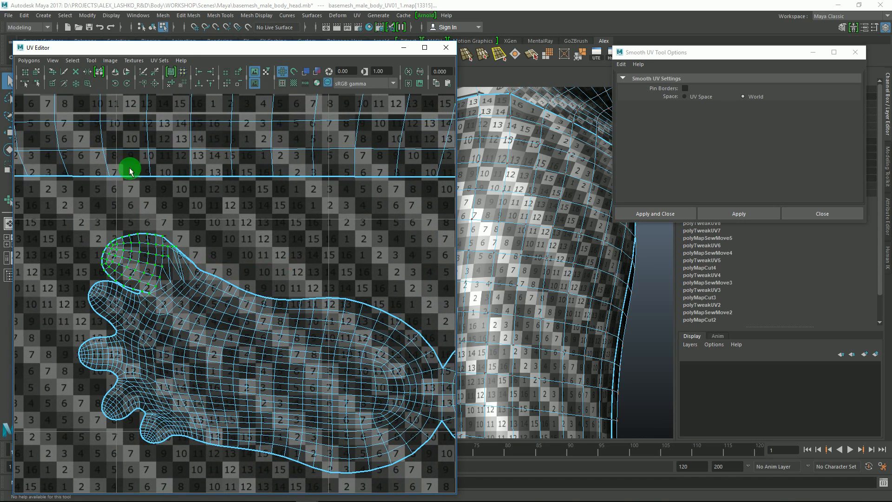
# - Reshape the foot shell's border behind the big toe into a smoother curve with the Grab UV Tool
pyautogui.click(77, 73)
pyautogui.click(76, 73)
pyautogui.keyDown('alt'); pyautogui.moveTo(226, 296); pyautogui.dragTo(212, 291, button='middle'); pyautogui.keyUp('alt')
pyautogui.moveTo(231, 298)
pyautogui.mouseDown()
pyautogui.moveTo(271, 309)
pyautogui.moveTo(250, 304)
pyautogui.moveTo(251, 285)
pyautogui.moveTo(201, 277)
pyautogui.moveTo(203, 267)
pyautogui.moveTo(295, 291)
pyautogui.moveTo(241, 260)
pyautogui.moveTo(188, 253)
pyautogui.moveTo(190, 247)
pyautogui.mouseUp()
pyautogui.keyDown('alt'); pyautogui.moveTo(190, 249); pyautogui.dragTo(203, 255, button='middle'); pyautogui.keyUp('alt')
pyautogui.press('q')
pyautogui.scroll(1, 213, 288)
pyautogui.keyDown('alt'); pyautogui.moveTo(224, 316); pyautogui.dragTo(269, 291, button='middle'); pyautogui.keyUp('alt')
pyautogui.keyDown('alt'); pyautogui.moveTo(173, 319); pyautogui.dragTo(177, 294, button='middle'); pyautogui.keyUp('alt')
# - Select the fourth toe's UVs, rotate them towards horizontal and move them outward from the foot
pyautogui.moveTo(180, 338); pyautogui.dragTo(186, 339, button='right')
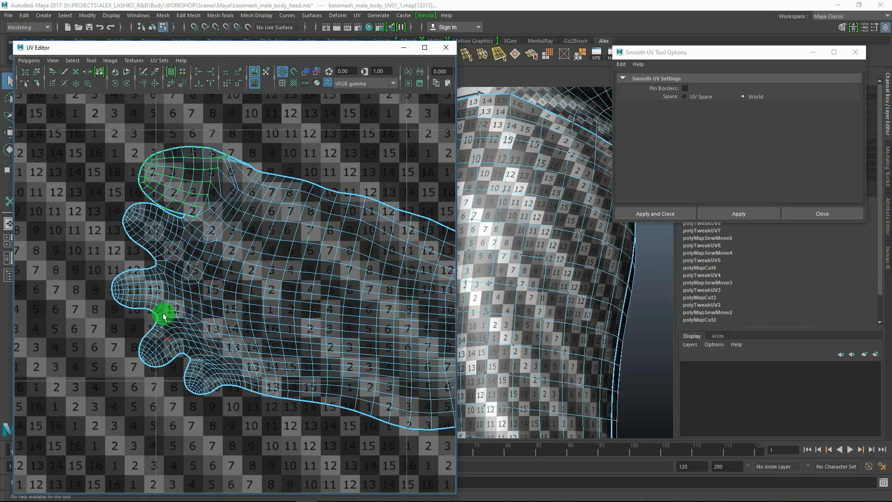
pyautogui.keyDown('alt'); pyautogui.moveTo(144, 344); pyautogui.dragTo(153, 332, button='middle'); pyautogui.keyUp('alt')
pyautogui.moveTo(139, 313)
pyautogui.mouseDown()
pyautogui.moveTo(188, 365)
pyautogui.moveTo(188, 344)
pyautogui.mouseUp()
pyautogui.press('y')
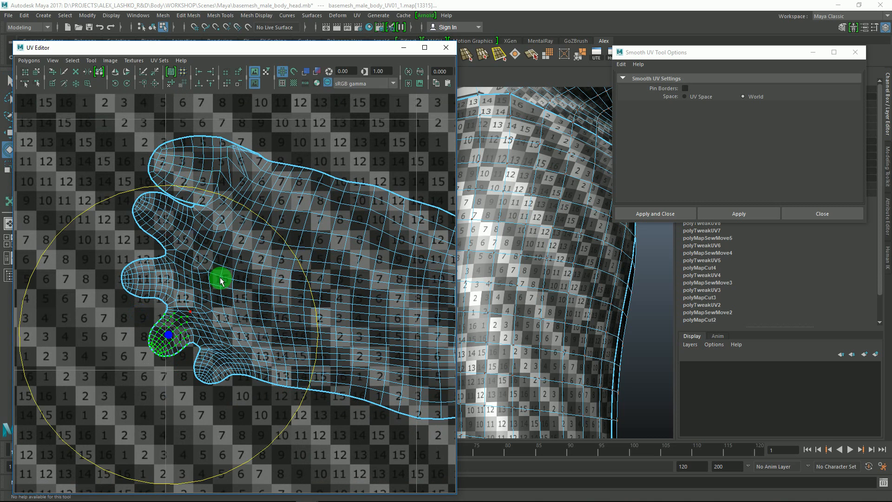
pyautogui.moveTo(280, 243); pyautogui.dragTo(299, 302)
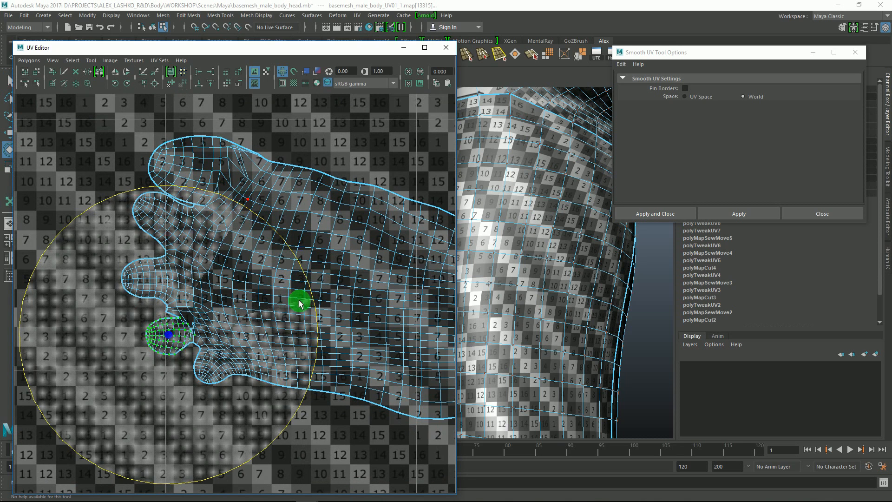
pyautogui.press('w')
pyautogui.moveTo(165, 331)
pyautogui.mouseDown()
pyautogui.moveTo(145, 316)
pyautogui.moveTo(151, 334)
pyautogui.mouseUp()
# - Select the little toe's UVs, rotate them to line up with the other toes and move them outward
pyautogui.moveTo(200, 409); pyautogui.dragTo(233, 403)
pyautogui.keyDown('alt'); pyautogui.moveTo(211, 353); pyautogui.dragTo(248, 403, button='right'); pyautogui.keyUp('alt')
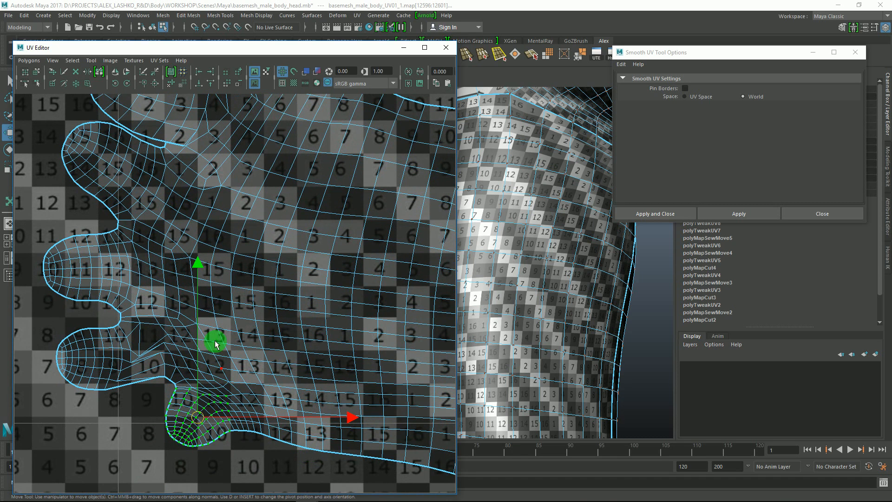
pyautogui.press('e')
pyautogui.moveTo(268, 294); pyautogui.dragTo(326, 356)
pyautogui.press('w')
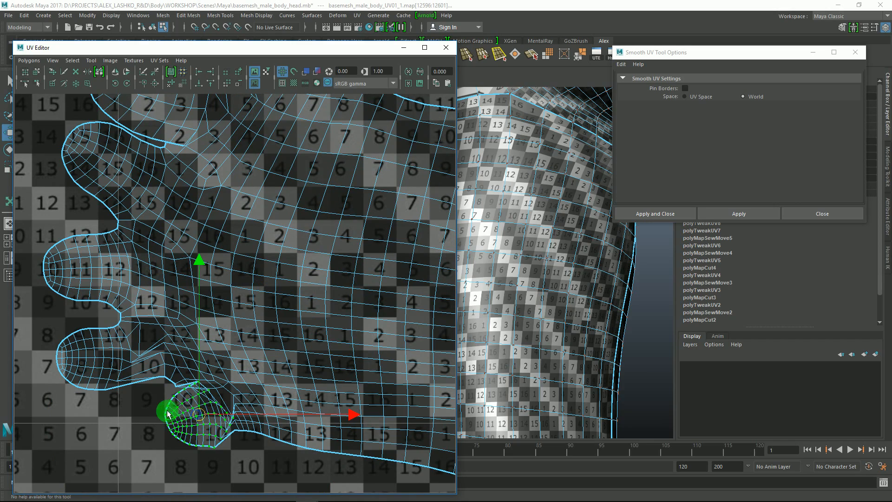
pyautogui.moveTo(168, 414); pyautogui.dragTo(148, 412)
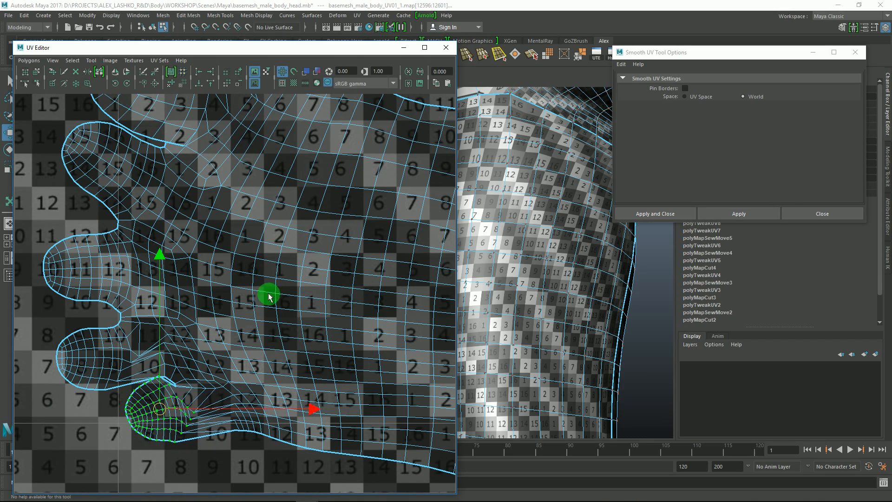
pyautogui.keyDown('alt'); pyautogui.moveTo(269, 296); pyautogui.dragTo(233, 246, button='right'); pyautogui.keyUp('alt')
pyautogui.keyDown('alt'); pyautogui.moveTo(233, 247); pyautogui.dragTo(209, 261, button='middle'); pyautogui.keyUp('alt')
# - Try to unfold the distorted UVs at the fourth toe's base with the Smooth UV Tool
pyautogui.press('q')
pyautogui.keyDown('alt'); pyautogui.moveTo(180, 315); pyautogui.dragTo(225, 379, button='right'); pyautogui.keyUp('alt')
pyautogui.keyDown('alt'); pyautogui.moveTo(225, 362); pyautogui.dragTo(256, 305, button='middle'); pyautogui.keyUp('alt')
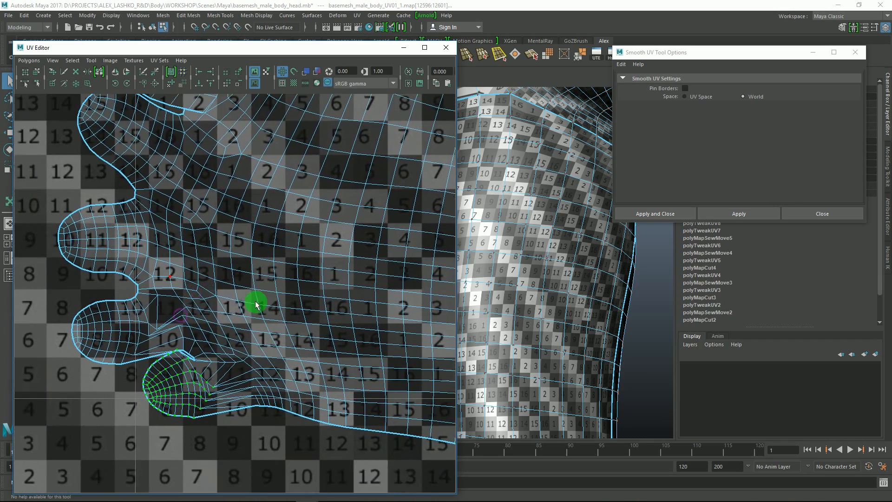
pyautogui.moveTo(121, 287); pyautogui.dragTo(196, 333)
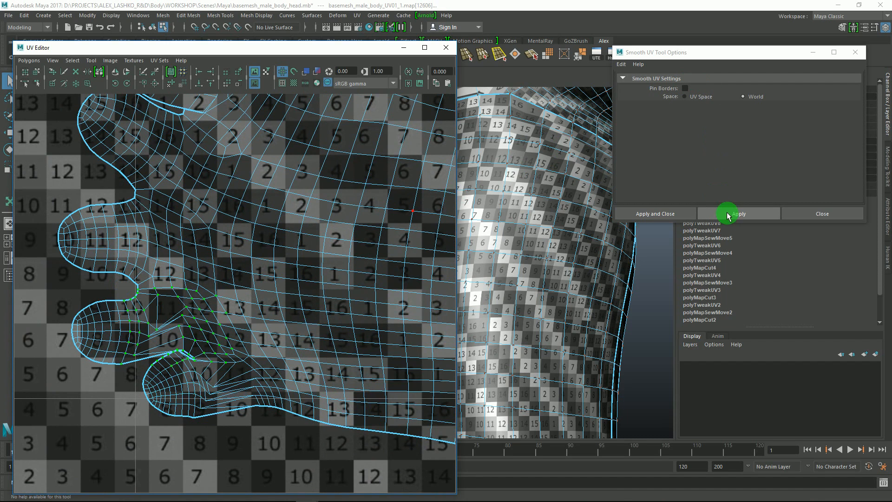
pyautogui.moveTo(733, 53); pyautogui.dragTo(698, 84)
pyautogui.click(694, 245)
pyautogui.click(694, 246)
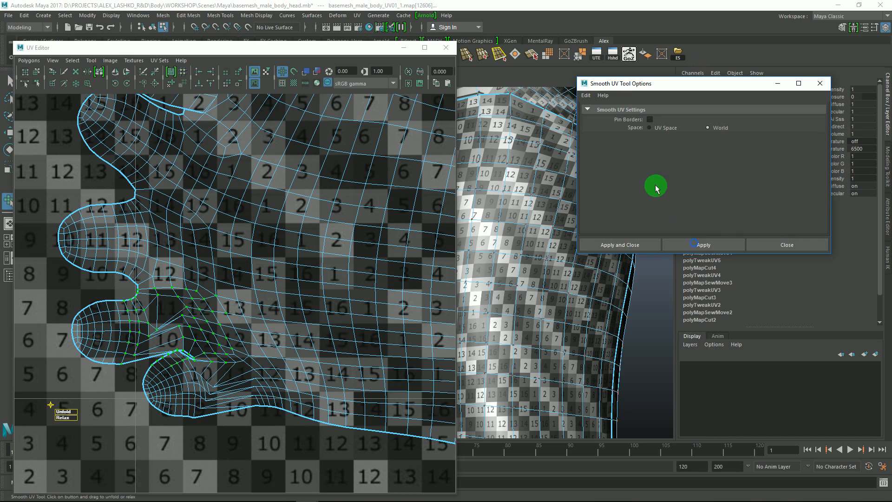
pyautogui.moveTo(70, 393); pyautogui.dragTo(138, 385)
pyautogui.hotkey('ctrl', 'z')
# - Select the UVs along the little toe's base and outer border and even them out with the Smooth UV Tool
pyautogui.keyDown('alt'); pyautogui.moveTo(106, 353); pyautogui.dragTo(121, 319, button='middle'); pyautogui.keyUp('alt')
pyautogui.keyDown('alt'); pyautogui.moveTo(72, 324); pyautogui.dragTo(80, 366, button='right'); pyautogui.keyUp('alt')
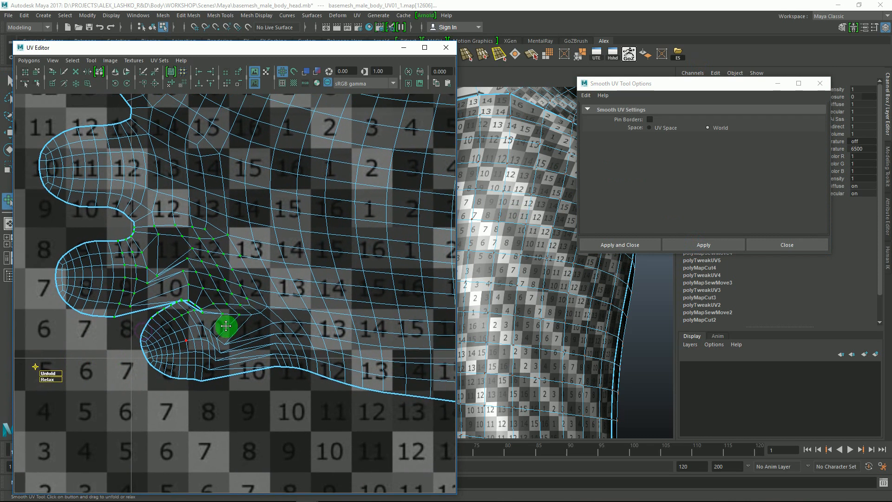
pyautogui.keyDown('alt'); pyautogui.moveTo(225, 325); pyautogui.dragTo(167, 362, button='middle'); pyautogui.keyUp('alt')
pyautogui.moveTo(241, 390); pyautogui.dragTo(288, 418)
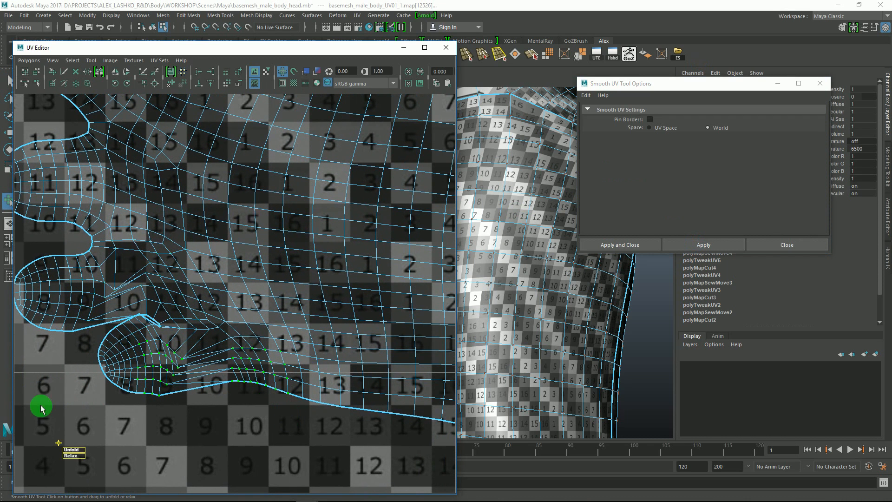
pyautogui.moveTo(76, 451); pyautogui.dragTo(194, 457)
pyautogui.keyDown('alt'); pyautogui.moveTo(262, 386); pyautogui.dragTo(265, 345, button='middle'); pyautogui.keyUp('alt')
pyautogui.keyDown('alt'); pyautogui.moveTo(265, 344); pyautogui.dragTo(186, 302, button='right'); pyautogui.keyUp('alt')
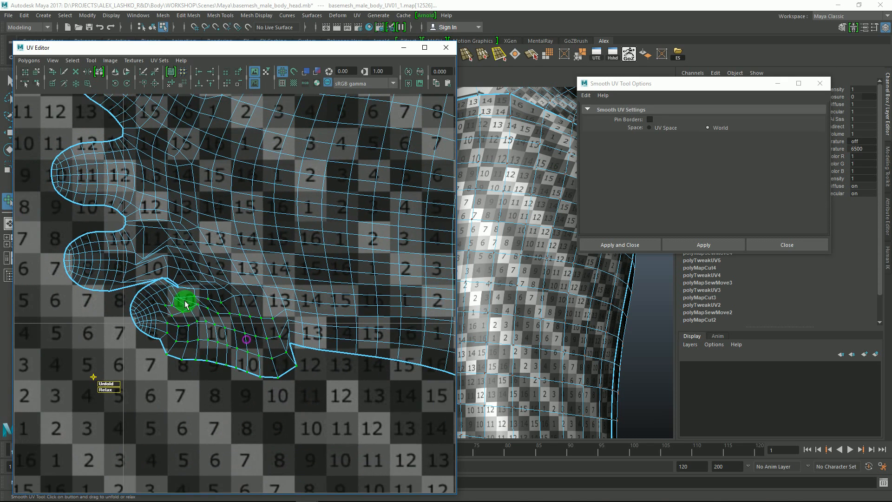
pyautogui.keyDown('alt'); pyautogui.moveTo(203, 320); pyautogui.dragTo(175, 359, button='middle'); pyautogui.keyUp('alt')
pyautogui.moveTo(93, 410)
pyautogui.mouseDown()
pyautogui.moveTo(81, 427)
pyautogui.moveTo(111, 425)
pyautogui.moveTo(89, 426)
pyautogui.mouseUp()
pyautogui.press('q')
pyautogui.keyDown('alt'); pyautogui.moveTo(227, 326); pyautogui.dragTo(225, 296, button='middle'); pyautogui.keyUp('alt')
pyautogui.keyDown('alt'); pyautogui.moveTo(221, 308); pyautogui.dragTo(233, 342, button='right'); pyautogui.keyUp('alt')
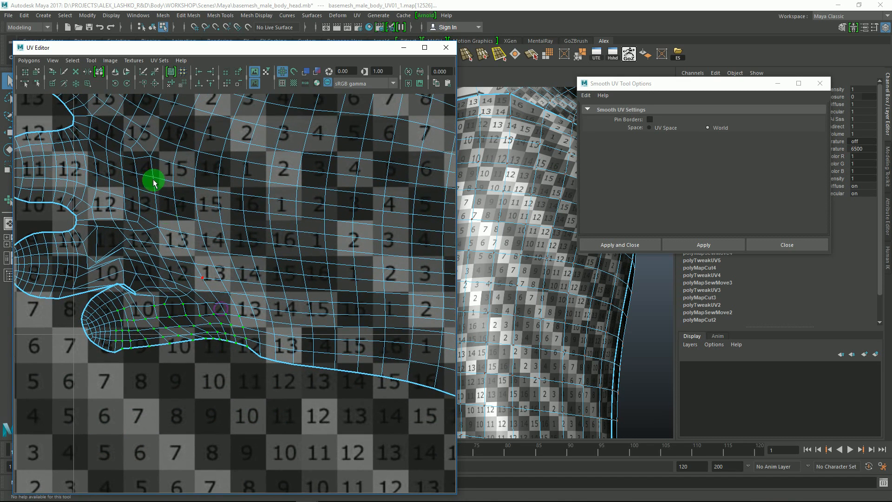
# - Resize the Grab UV Tool brush and pull the little toe's outer border into a straighter line
pyautogui.click(75, 71)
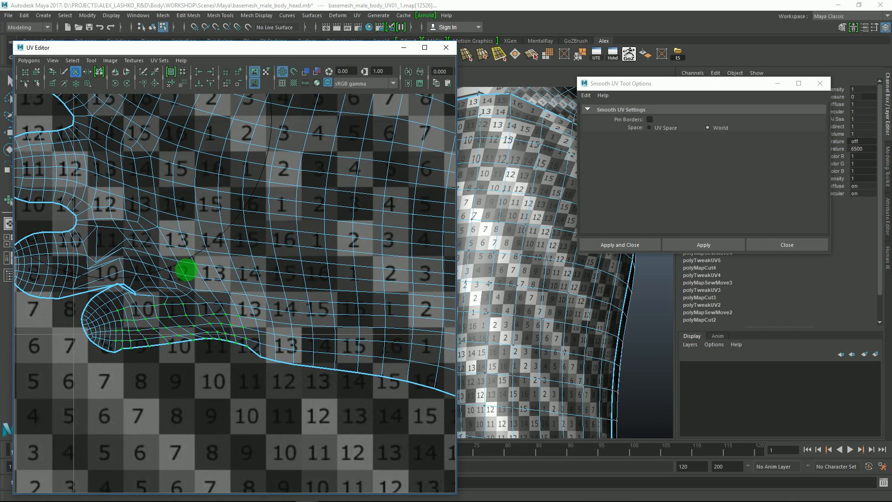
pyautogui.keyDown('alt'); pyautogui.moveTo(199, 334); pyautogui.dragTo(197, 306, button='middle'); pyautogui.keyUp('alt')
pyautogui.press('b')
pyautogui.moveTo(198, 299); pyautogui.dragTo(98, 262)
pyautogui.moveTo(219, 311)
pyautogui.mouseDown()
pyautogui.moveTo(214, 326)
pyautogui.moveTo(239, 325)
pyautogui.moveTo(167, 312)
pyautogui.moveTo(126, 319)
pyautogui.mouseUp()
pyautogui.keyDown('alt'); pyautogui.moveTo(147, 261); pyautogui.dragTo(174, 286, button='middle'); pyautogui.keyUp('alt')
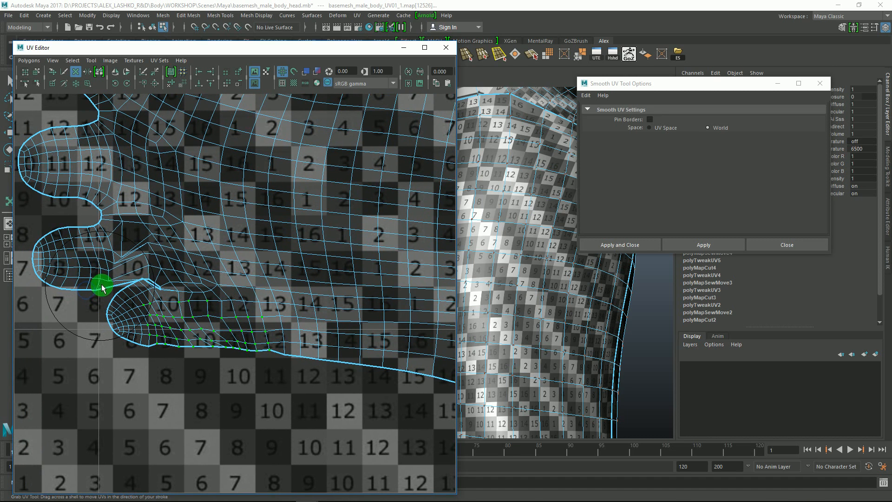
pyautogui.keyDown('alt'); pyautogui.moveTo(144, 281); pyautogui.dragTo(162, 302, button='right'); pyautogui.keyUp('alt')
pyautogui.keyDown('alt'); pyautogui.moveTo(153, 290); pyautogui.dragTo(169, 278, button='middle'); pyautogui.keyUp('alt')
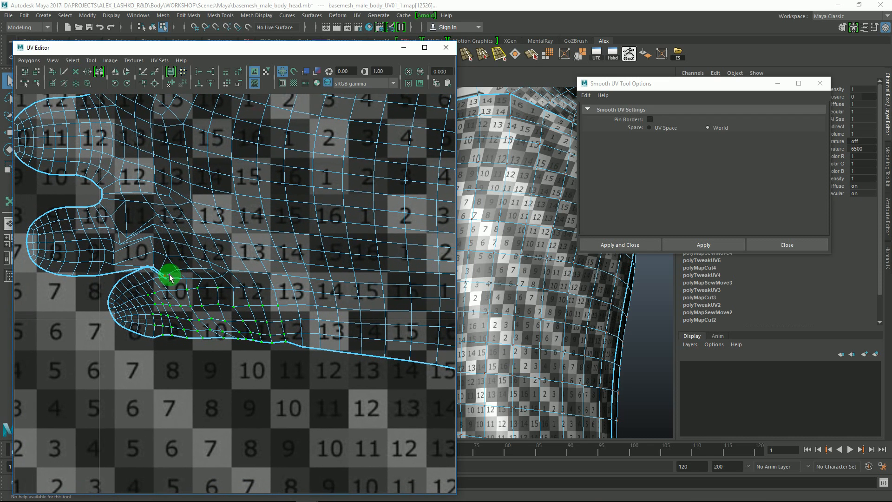
# - Select the UVs around the gap between the fourth and little toes and unfold them with the Smooth UV Tool
pyautogui.moveTo(207, 271); pyautogui.dragTo(209, 274, button='right')
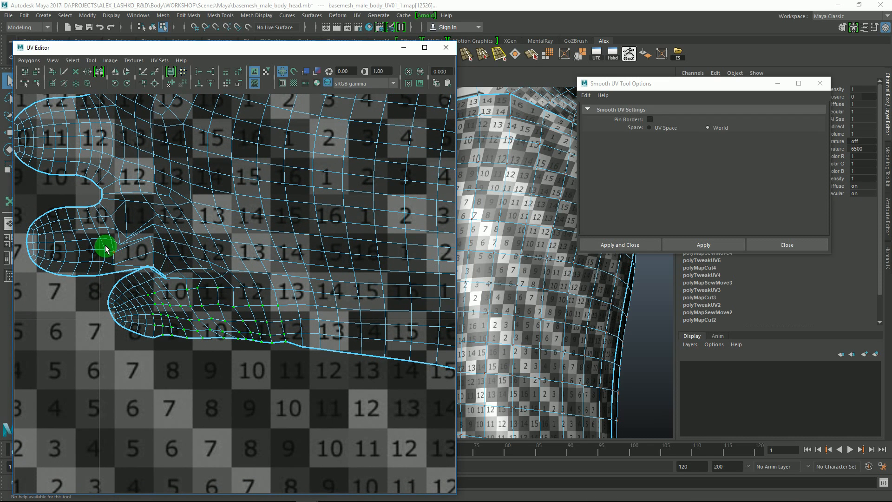
pyautogui.moveTo(202, 288); pyautogui.dragTo(203, 288)
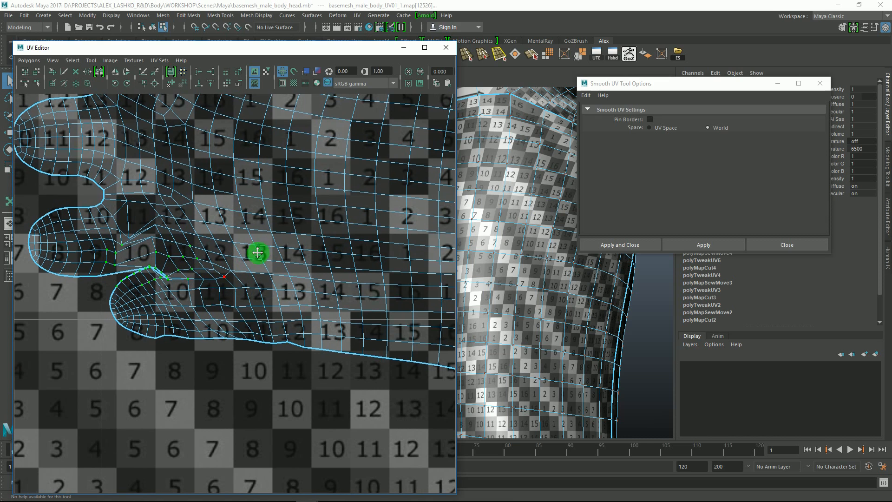
pyautogui.click(683, 243)
pyautogui.moveTo(48, 340); pyautogui.dragTo(49, 339)
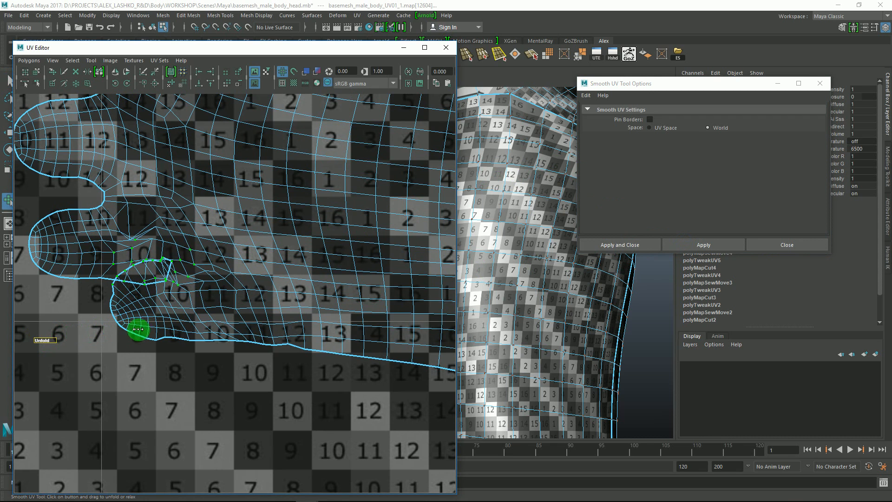
pyautogui.moveTo(207, 329); pyautogui.dragTo(208, 329)
pyautogui.keyDown('alt'); pyautogui.moveTo(205, 269); pyautogui.dragTo(223, 268, button='middle'); pyautogui.keyUp('alt')
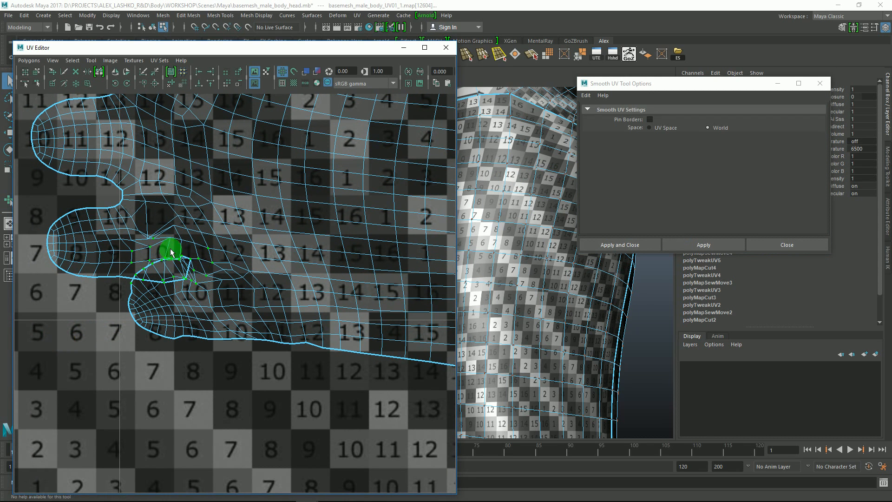
# - Select the pinched UVs at the base of the fourth toe and unfold them with the Smooth UV Tool
pyautogui.keyDown('alt'); pyautogui.moveTo(170, 248); pyautogui.dragTo(174, 270, button='middle'); pyautogui.keyUp('alt')
pyautogui.keyDown('alt'); pyautogui.moveTo(174, 270); pyautogui.dragTo(218, 293, button='right'); pyautogui.keyUp('alt')
pyautogui.keyDown('alt'); pyautogui.moveTo(217, 293); pyautogui.dragTo(233, 268, button='middle'); pyautogui.keyUp('alt')
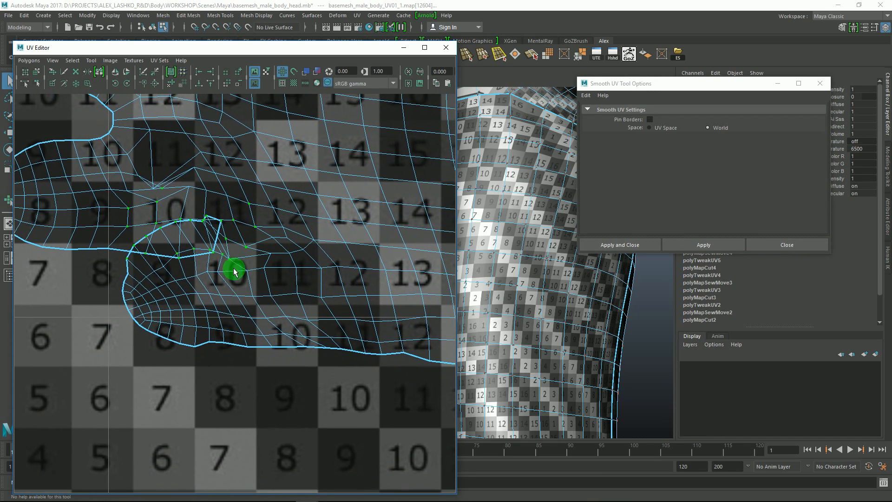
pyautogui.keyDown('alt'); pyautogui.moveTo(212, 258); pyautogui.dragTo(161, 191, button='right'); pyautogui.keyUp('alt')
pyautogui.keyDown('alt'); pyautogui.moveTo(161, 191); pyautogui.dragTo(161, 254, button='middle'); pyautogui.keyUp('alt')
pyautogui.moveTo(159, 238); pyautogui.dragTo(275, 294)
pyautogui.click(689, 245)
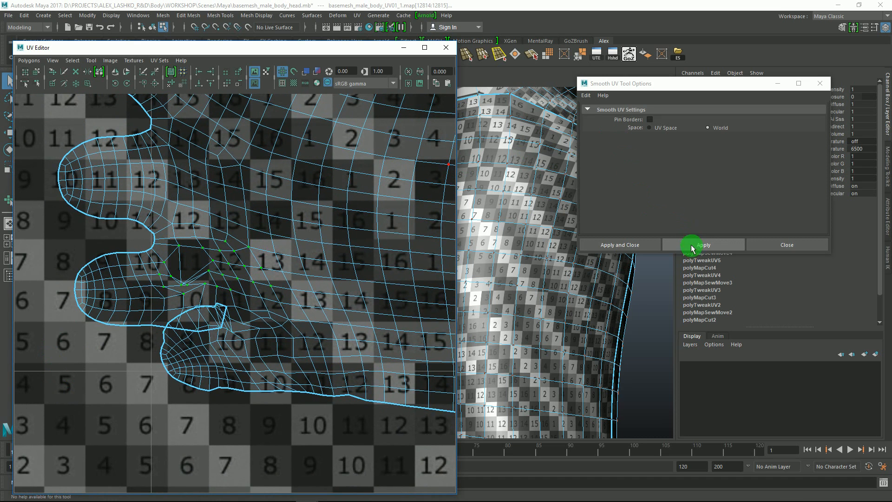
pyautogui.moveTo(98, 347); pyautogui.dragTo(130, 346)
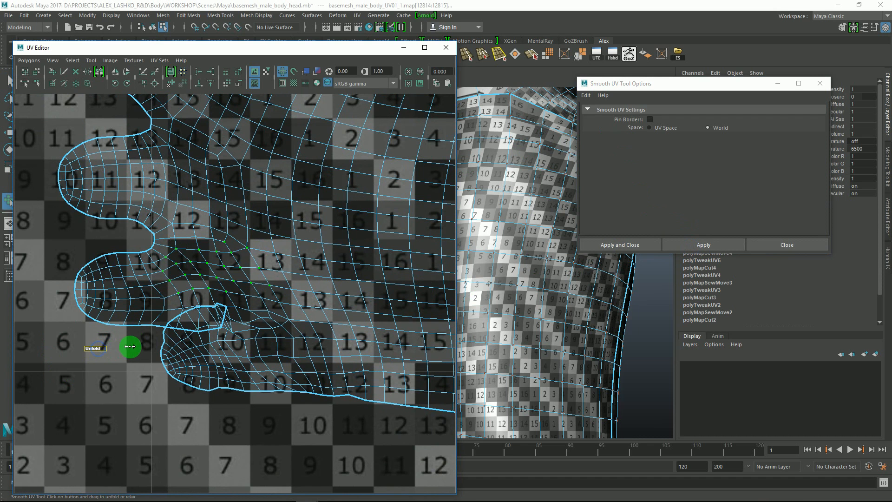
pyautogui.keyDown('alt'); pyautogui.moveTo(230, 335); pyautogui.dragTo(175, 294, button='middle'); pyautogui.keyUp('alt')
pyautogui.press('q')
# - Move the little toe's tip border UV outward and lower its inner border UVs away from the fourth toe
pyautogui.keyDown('alt'); pyautogui.moveTo(153, 255); pyautogui.dragTo(211, 255, button='middle'); pyautogui.keyUp('alt')
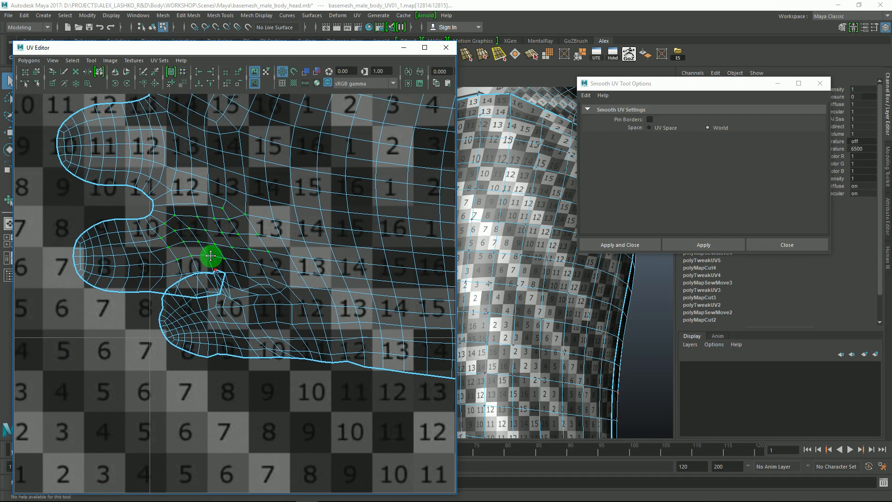
pyautogui.keyDown('alt'); pyautogui.moveTo(197, 274); pyautogui.dragTo(172, 339, button='right'); pyautogui.keyUp('alt')
pyautogui.moveTo(122, 317); pyautogui.dragTo(156, 317, button='right')
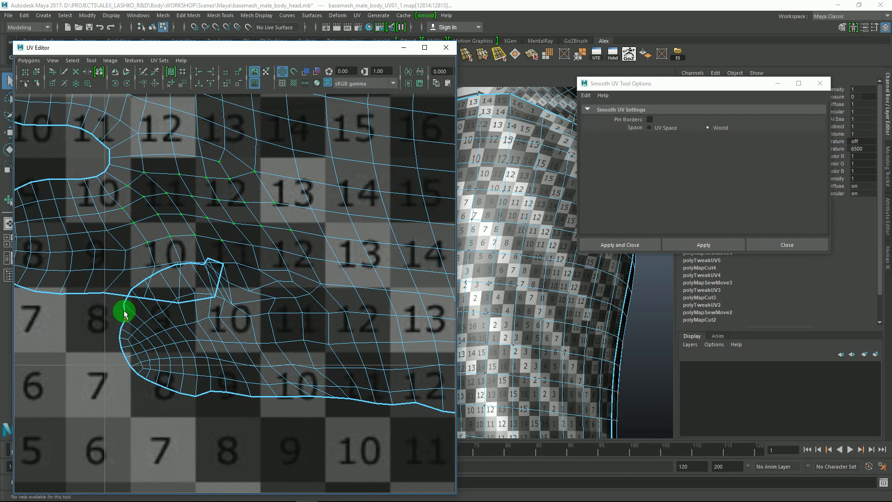
pyautogui.press('w')
pyautogui.moveTo(134, 325)
pyautogui.mouseDown()
pyautogui.moveTo(120, 316)
pyautogui.moveTo(119, 330)
pyautogui.mouseUp()
pyautogui.keyDown('alt'); pyautogui.moveTo(151, 298); pyautogui.dragTo(148, 304, button='middle'); pyautogui.keyUp('alt')
pyautogui.keyDown('alt'); pyautogui.moveTo(149, 304); pyautogui.dragTo(201, 339, button='right'); pyautogui.keyUp('alt')
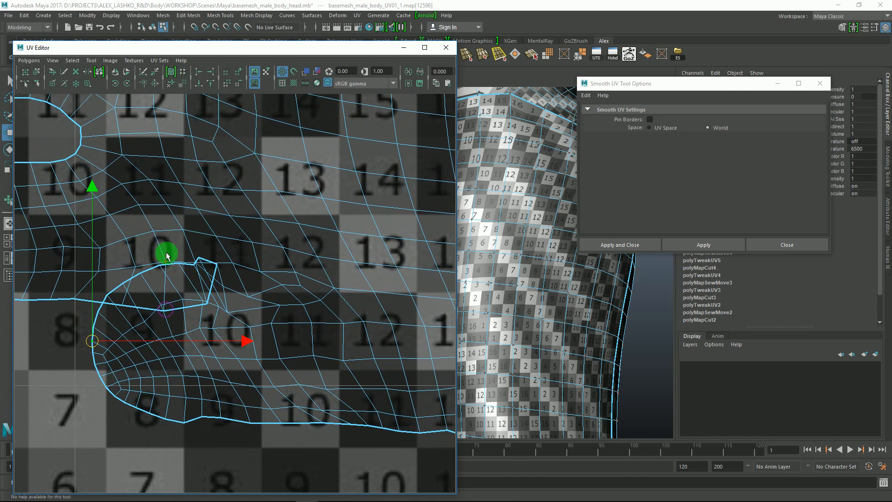
pyautogui.click(108, 294)
pyautogui.keyDown('shift'); pyautogui.doubleClick(217, 266); pyautogui.keyUp('shift')
pyautogui.moveTo(169, 277); pyautogui.dragTo(176, 315)
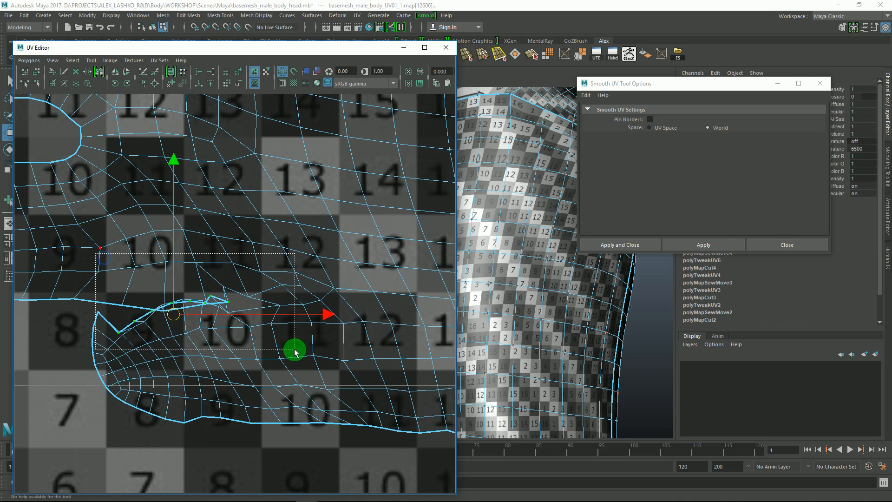
# - Enable Pin Borders for the Smooth UV Tool and unfold the UVs around the little toe's inner border
pyautogui.hotkey('shift', '>')
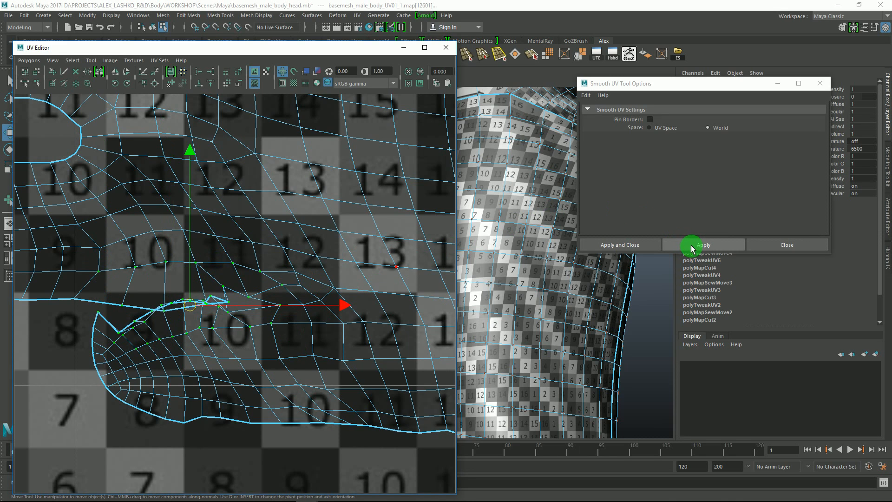
pyautogui.click(650, 120)
pyautogui.click(701, 247)
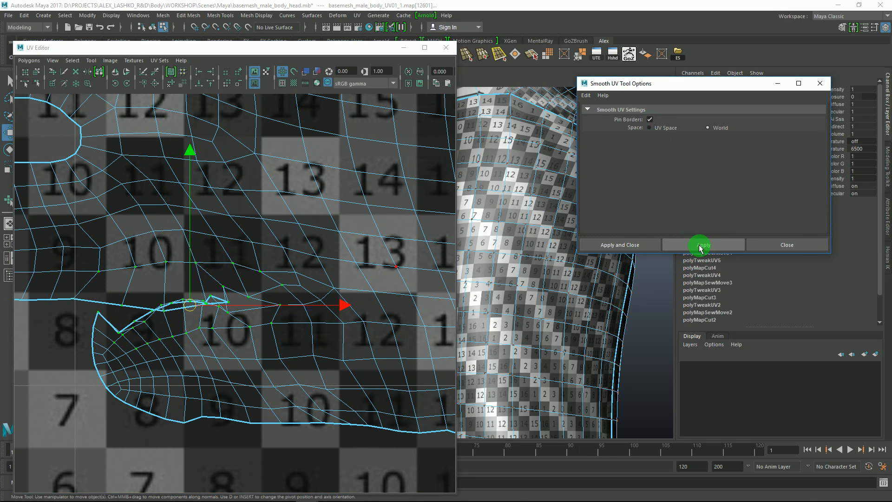
pyautogui.keyDown('alt'); pyautogui.moveTo(297, 307); pyautogui.dragTo(260, 297, button='right'); pyautogui.keyUp('alt')
pyautogui.moveTo(114, 256); pyautogui.dragTo(302, 335)
pyautogui.moveTo(40, 417); pyautogui.dragTo(89, 415)
# - Reposition individual border UVs between the fourth and little toes to round the toe's corner and open the gap
pyautogui.moveTo(203, 330)
pyautogui.keyDown('alt'); pyautogui.mouseDown(button='middle')
pyautogui.moveTo(207, 320)
pyautogui.moveTo(202, 326)
pyautogui.mouseUp(button='middle'); pyautogui.keyUp('alt')
pyautogui.keyDown('alt'); pyautogui.moveTo(159, 318); pyautogui.dragTo(187, 364, button='right'); pyautogui.keyUp('alt')
pyautogui.click(132, 326)
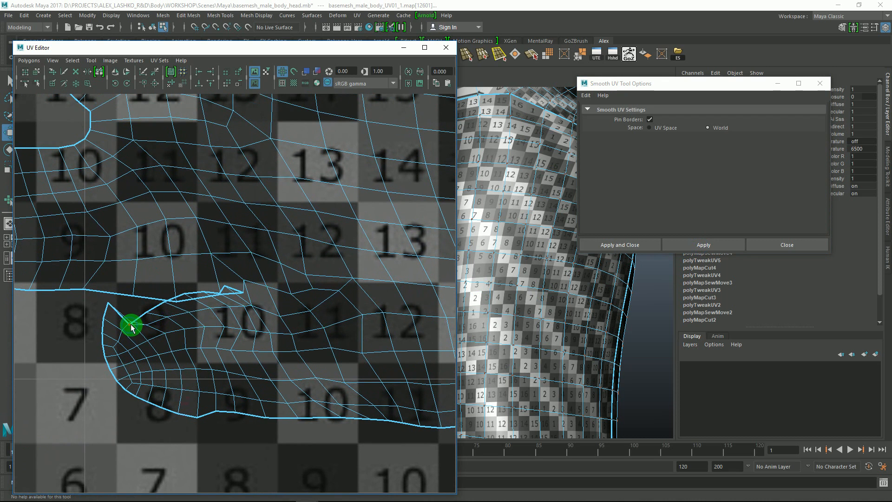
pyautogui.click(130, 324)
pyautogui.press('w')
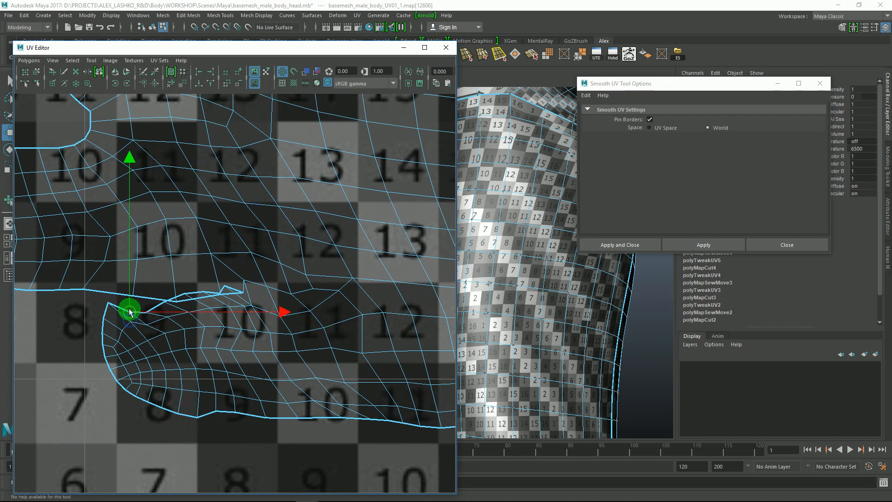
pyautogui.scroll(3, 232, 351)
pyautogui.click(160, 293)
pyautogui.moveTo(161, 293); pyautogui.dragTo(53, 314)
pyautogui.moveTo(218, 285); pyautogui.dragTo(195, 299)
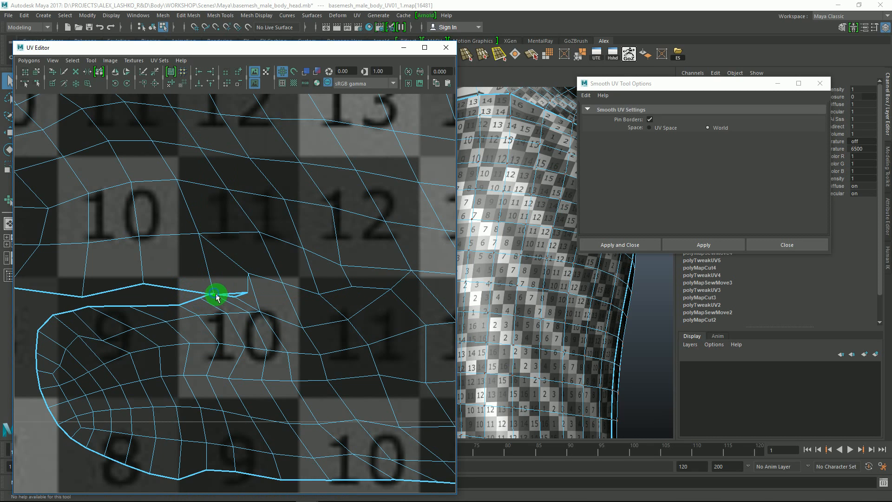
pyautogui.press('w')
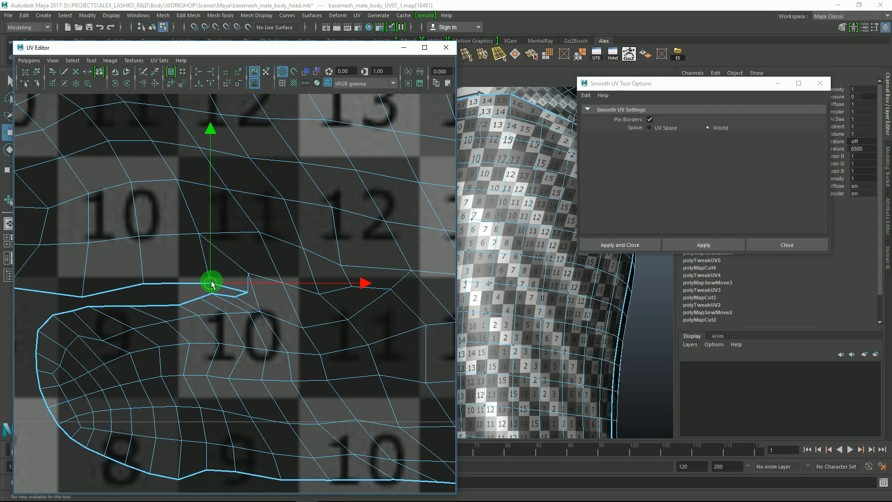
# - Select the little toe and its surrounding base UVs and unfold them with the Smooth UV Tool, keeping borders pinned
pyautogui.scroll(-4, 225, 266)
pyautogui.scroll(-2, 167, 296)
pyautogui.keyDown('alt'); pyautogui.moveTo(225, 267); pyautogui.dragTo(219, 345, button='middle'); pyautogui.keyUp('alt')
pyautogui.keyDown('alt'); pyautogui.moveTo(218, 323); pyautogui.dragTo(187, 319, button='right'); pyautogui.keyUp('alt')
pyautogui.keyDown('alt'); pyautogui.moveTo(187, 318); pyautogui.dragTo(178, 323, button='middle'); pyautogui.keyUp('alt')
pyautogui.press('q')
pyautogui.moveTo(245, 390)
pyautogui.mouseDown()
pyautogui.moveTo(126, 343)
pyautogui.moveTo(125, 326)
pyautogui.mouseUp()
pyautogui.click(649, 120)
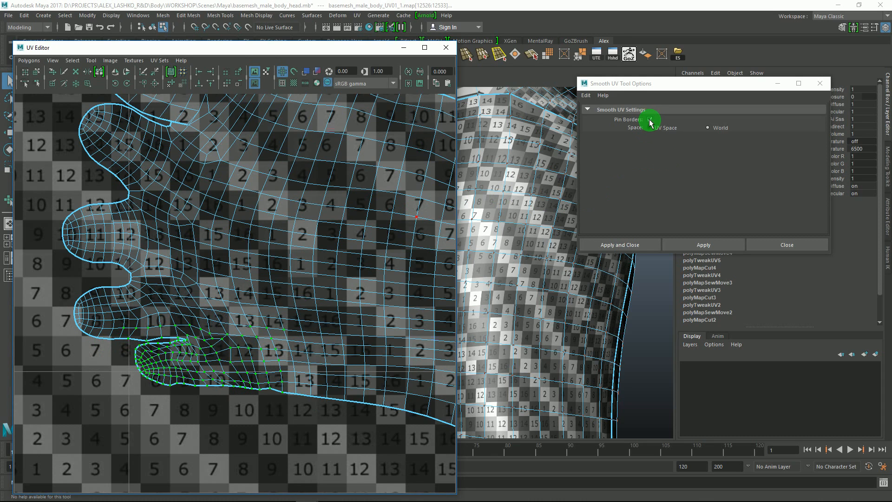
pyautogui.click(679, 242)
pyautogui.moveTo(127, 391); pyautogui.dragTo(324, 309)
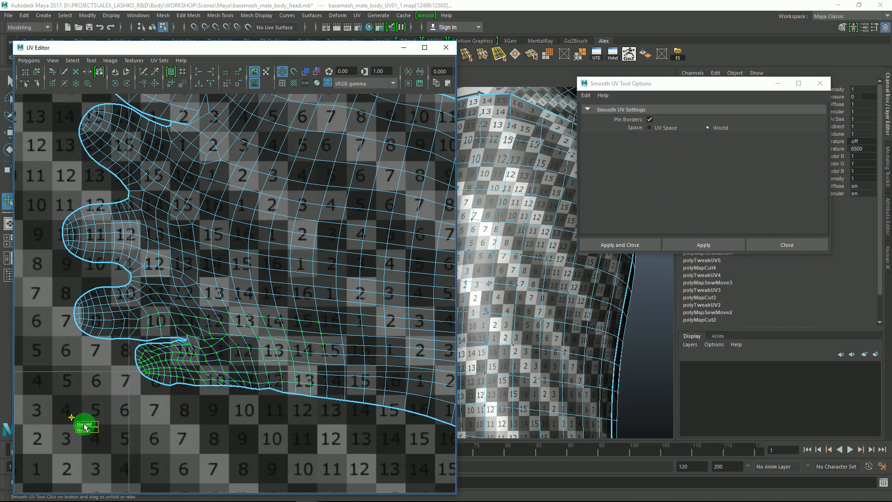
pyautogui.moveTo(106, 422); pyautogui.dragTo(131, 422)
# - Adjust single border UVs on the fourth toe's lower edge and the little toe's outer edge to smooth their outlines
pyautogui.keyDown('alt'); pyautogui.moveTo(192, 363); pyautogui.dragTo(209, 331, button='middle'); pyautogui.keyUp('alt')
pyautogui.press('q')
pyautogui.keyDown('alt'); pyautogui.moveTo(209, 331); pyautogui.dragTo(239, 393, button='right'); pyautogui.keyUp('alt')
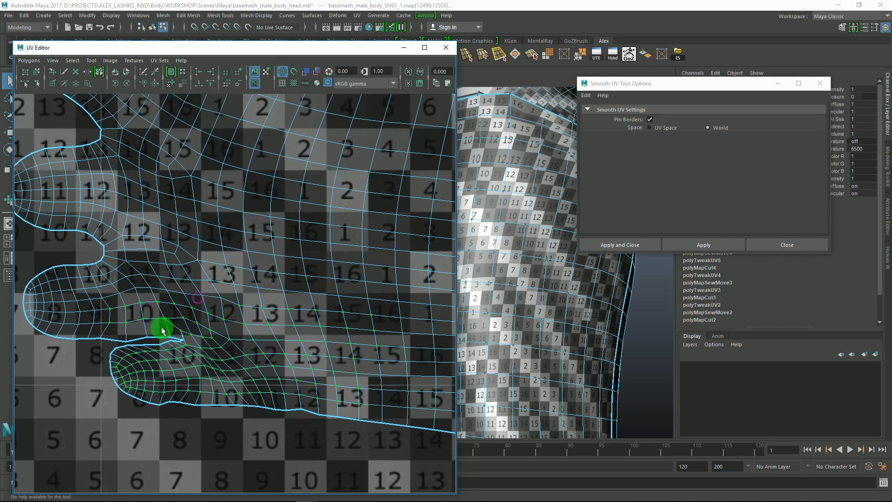
pyautogui.keyDown('alt'); pyautogui.moveTo(191, 302); pyautogui.dragTo(241, 293, button='middle'); pyautogui.keyUp('alt')
pyautogui.keyDown('alt'); pyautogui.moveTo(242, 293); pyautogui.dragTo(272, 384, button='right'); pyautogui.keyUp('alt')
pyautogui.keyDown('alt'); pyautogui.moveTo(241, 357); pyautogui.dragTo(191, 328, button='middle'); pyautogui.keyUp('alt')
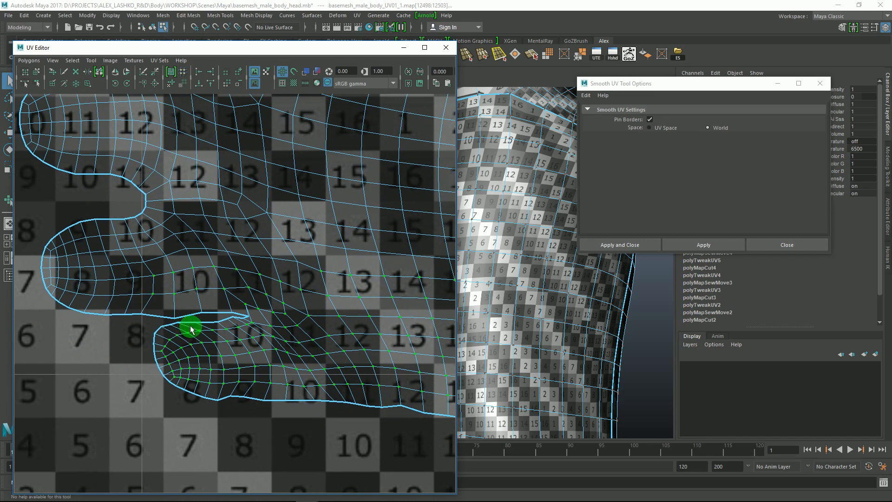
pyautogui.moveTo(151, 306); pyautogui.dragTo(168, 306, button='right')
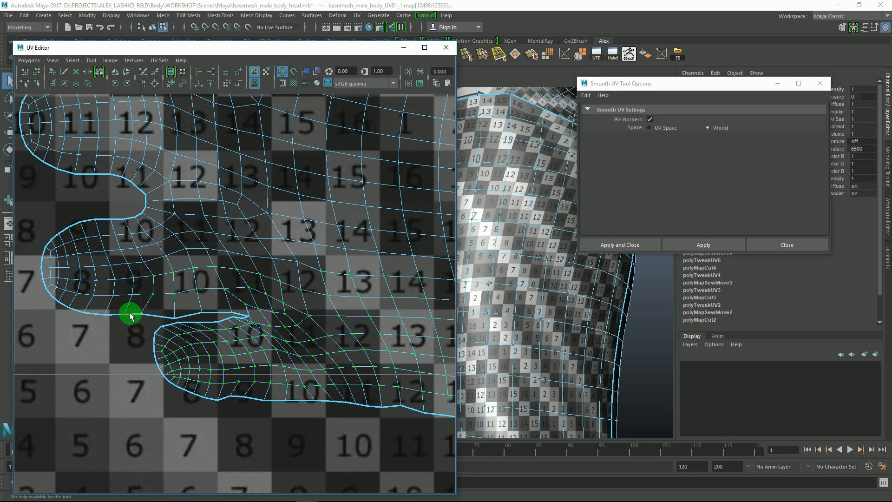
pyautogui.click(145, 316)
pyautogui.press('w')
pyautogui.moveTo(158, 318); pyautogui.dragTo(177, 320)
pyautogui.click(231, 398)
pyautogui.moveTo(230, 398); pyautogui.dragTo(233, 400)
pyautogui.keyDown('alt'); pyautogui.moveTo(291, 356); pyautogui.dragTo(263, 337, button='right'); pyautogui.keyUp('alt')
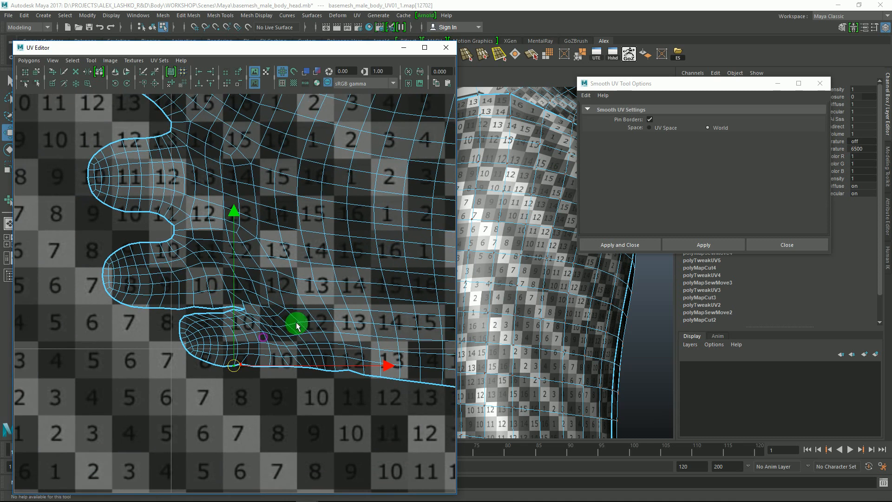
pyautogui.keyDown('alt'); pyautogui.moveTo(259, 322); pyautogui.dragTo(203, 305, button='middle'); pyautogui.keyUp('alt')
pyautogui.keyDown('alt'); pyautogui.moveTo(203, 305); pyautogui.dragTo(243, 400, button='right'); pyautogui.keyUp('alt')
pyautogui.moveTo(165, 365); pyautogui.dragTo(204, 367)
# - Select the UVs around the big toe's base and unfold them with the Smooth UV Tool, keeping borders pinned
pyautogui.keyDown('alt'); pyautogui.moveTo(299, 297); pyautogui.dragTo(221, 229, button='right'); pyautogui.keyUp('alt')
pyautogui.keyDown('alt'); pyautogui.moveTo(377, 199); pyautogui.dragTo(239, 332, button='middle'); pyautogui.keyUp('alt')
pyautogui.moveTo(239, 331)
pyautogui.keyDown('alt'); pyautogui.mouseDown(button='right')
pyautogui.moveTo(177, 293)
pyautogui.moveTo(261, 341)
pyautogui.moveTo(230, 321)
pyautogui.mouseUp(button='right'); pyautogui.keyUp('alt')
pyautogui.keyDown('alt'); pyautogui.moveTo(231, 320); pyautogui.dragTo(278, 391, button='middle'); pyautogui.keyUp('alt')
pyautogui.moveTo(134, 184); pyautogui.dragTo(265, 333)
pyautogui.keyDown('alt'); pyautogui.moveTo(272, 272); pyautogui.dragTo(243, 217, button='right'); pyautogui.keyUp('alt')
pyautogui.keyDown('alt'); pyautogui.moveTo(341, 284); pyautogui.dragTo(273, 285, button='middle'); pyautogui.keyUp('alt')
pyautogui.keyDown('alt'); pyautogui.moveTo(273, 285); pyautogui.dragTo(219, 206, button='right'); pyautogui.keyUp('alt')
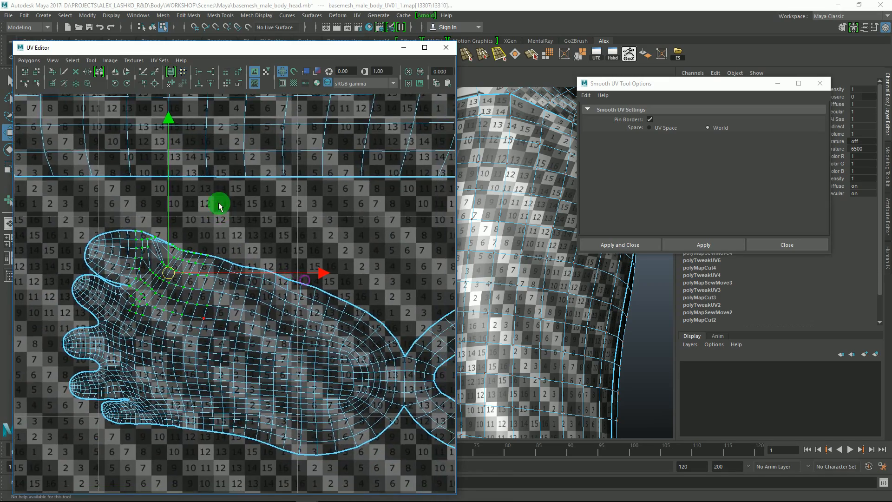
pyautogui.click(679, 243)
pyautogui.keyDown('alt'); pyautogui.moveTo(94, 334); pyautogui.dragTo(121, 324, button='middle'); pyautogui.keyUp('alt')
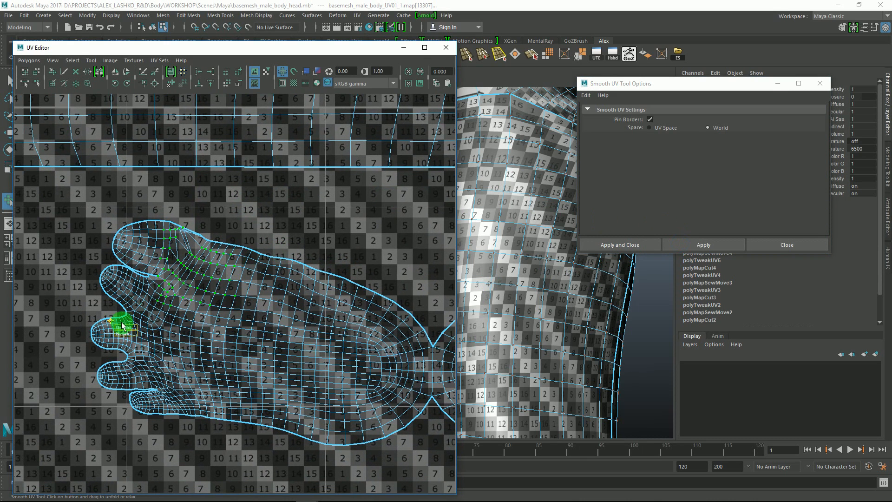
pyautogui.moveTo(133, 326); pyautogui.dragTo(166, 326)
# - Shift a border UV on the big toe's outer edge, and smooth the interior UVs near the toe's base
pyautogui.keyDown('alt'); pyautogui.moveTo(243, 292); pyautogui.dragTo(249, 358, button='middle'); pyautogui.keyUp('alt')
pyautogui.keyDown('alt'); pyautogui.moveTo(196, 294); pyautogui.dragTo(275, 319, button='right'); pyautogui.keyUp('alt')
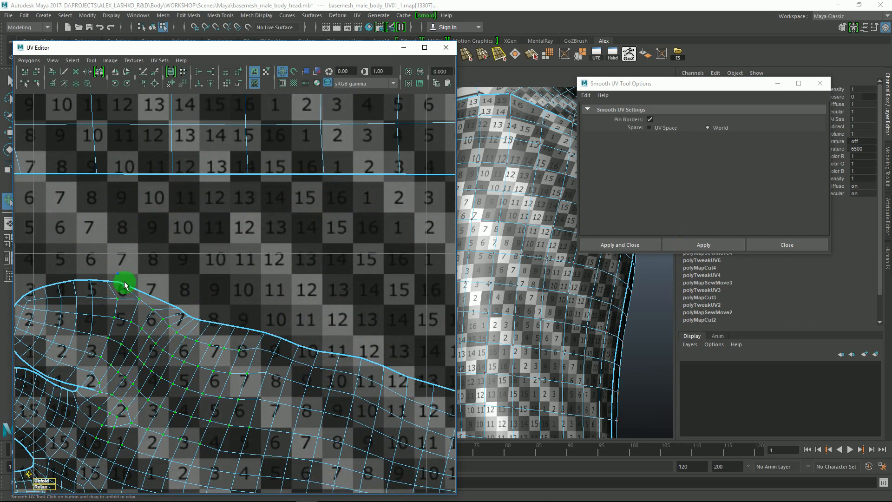
pyautogui.press('w')
pyautogui.click(116, 280)
pyautogui.moveTo(123, 285)
pyautogui.mouseDown()
pyautogui.moveTo(157, 292)
pyautogui.moveTo(103, 271)
pyautogui.moveTo(129, 284)
pyautogui.mouseUp()
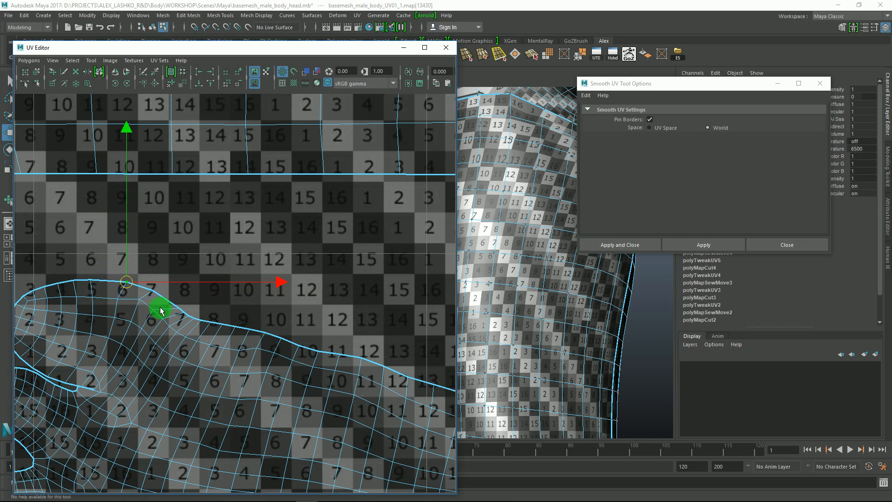
pyautogui.keyDown('alt'); pyautogui.moveTo(159, 307); pyautogui.dragTo(278, 276, button='middle'); pyautogui.keyUp('alt')
pyautogui.keyDown('alt'); pyautogui.moveTo(278, 276); pyautogui.dragTo(187, 244, button='right'); pyautogui.keyUp('alt')
pyautogui.moveTo(183, 222); pyautogui.dragTo(321, 372)
pyautogui.click(683, 241)
pyautogui.moveTo(139, 407); pyautogui.dragTo(176, 406)
# - Select the whole foot shell, rotate it counterclockwise and move it toward the leg shell's lower-left corner
pyautogui.scroll(-5, 173, 268)
pyautogui.keyDown('alt'); pyautogui.moveTo(173, 269); pyautogui.dragTo(165, 265, button='right'); pyautogui.keyUp('alt')
pyautogui.keyDown('alt'); pyautogui.moveTo(253, 286); pyautogui.dragTo(205, 333, button='middle'); pyautogui.keyUp('alt')
pyautogui.press('q')
pyautogui.keyDown('alt'); pyautogui.moveTo(319, 371); pyautogui.dragTo(306, 321, button='middle'); pyautogui.keyUp('alt')
pyautogui.keyDown('alt'); pyautogui.moveTo(307, 321); pyautogui.dragTo(295, 342, button='right'); pyautogui.keyUp('alt')
pyautogui.moveTo(311, 308)
pyautogui.keyDown('alt'); pyautogui.mouseDown(button='middle')
pyautogui.moveTo(275, 291)
pyautogui.moveTo(290, 332)
pyautogui.moveTo(313, 305)
pyautogui.mouseUp(button='middle'); pyautogui.keyUp('alt')
pyautogui.press('e')
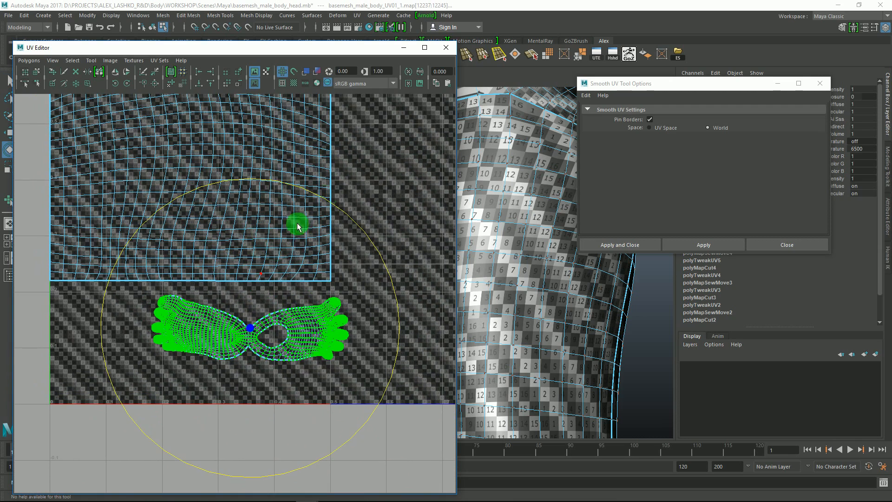
pyautogui.moveTo(320, 195); pyautogui.dragTo(323, 236)
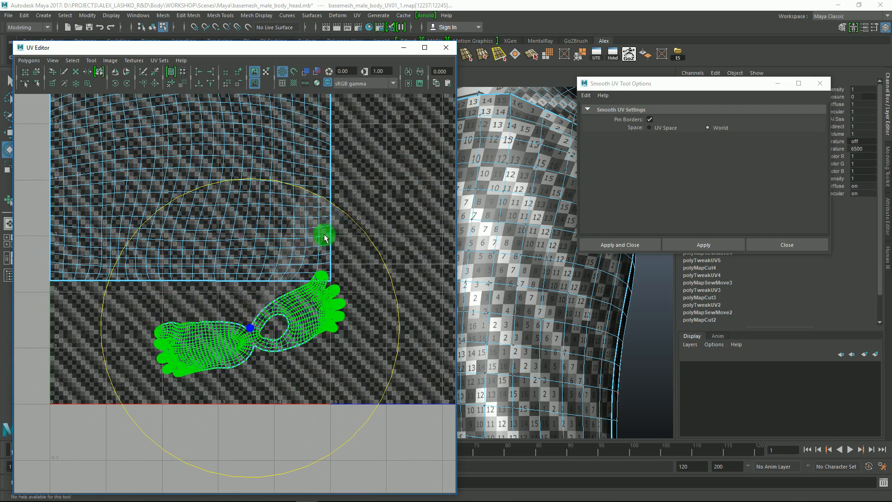
pyautogui.scroll(-2, 234, 262)
pyautogui.press('w')
pyautogui.moveTo(201, 312); pyautogui.dragTo(201, 289)
# - Select only the foot half with the ankle opening, rotate it nearly level and move it below the leg shell
pyautogui.press('w')
pyautogui.keyDown('alt'); pyautogui.moveTo(256, 272); pyautogui.dragTo(239, 277, button='right'); pyautogui.keyUp('alt')
pyautogui.keyDown('alt'); pyautogui.moveTo(239, 278); pyautogui.dragTo(237, 327, button='middle'); pyautogui.keyUp('alt')
pyautogui.scroll(3, 239, 348)
pyautogui.moveTo(217, 338); pyautogui.dragTo(261, 324, button='right')
pyautogui.click(238, 337)
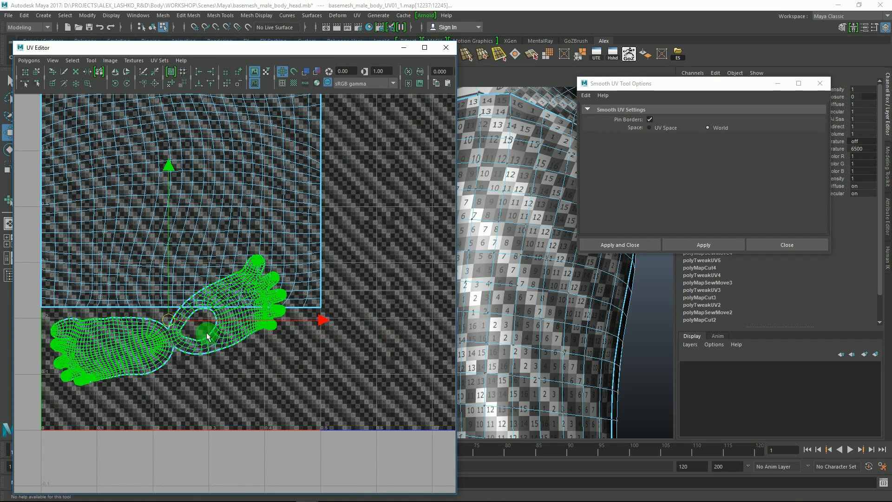
pyautogui.keyDown('ctrl'); pyautogui.click(155, 361); pyautogui.keyUp('ctrl')
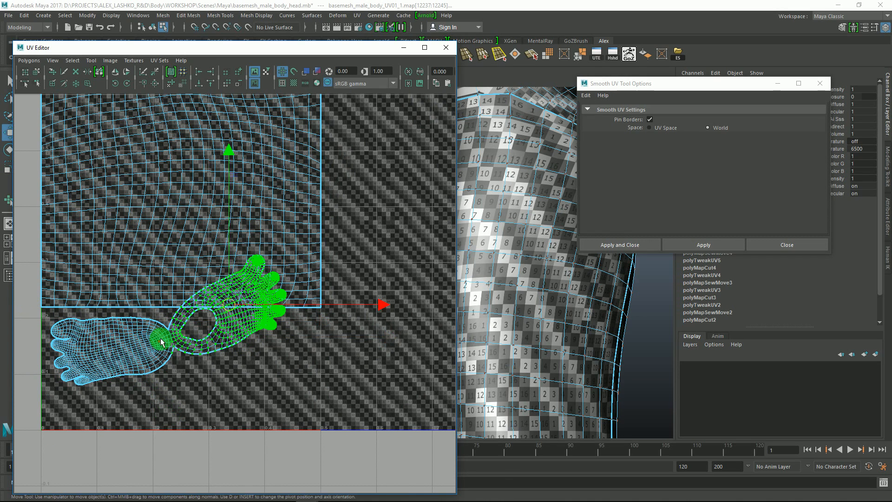
pyautogui.keyDown('alt'); pyautogui.moveTo(228, 324); pyautogui.dragTo(227, 362, button='middle'); pyautogui.keyUp('alt')
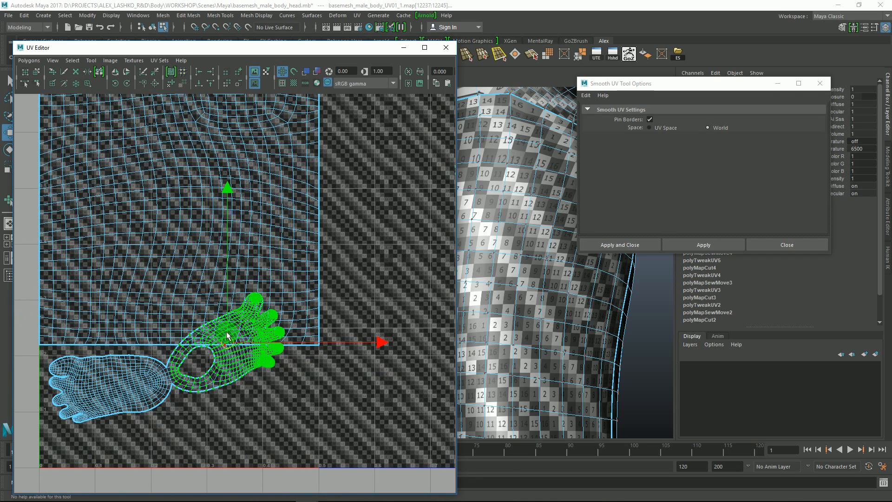
pyautogui.press('y')
pyautogui.moveTo(339, 249); pyautogui.dragTo(351, 260)
pyautogui.press('w')
pyautogui.moveTo(234, 359); pyautogui.dragTo(249, 394, button='middle')
pyautogui.press('y')
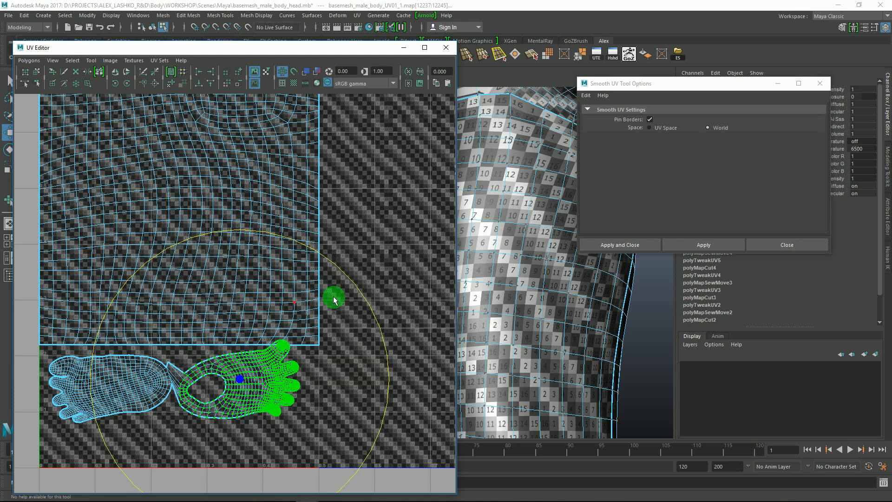
pyautogui.moveTo(358, 291)
pyautogui.mouseDown()
pyautogui.moveTo(367, 294)
pyautogui.moveTo(345, 294)
pyautogui.mouseUp()
pyautogui.press('w')
# - Select the UVs bridging the two foot halves at the heel and unfold them with borders pinned
pyautogui.keyDown('alt'); pyautogui.moveTo(263, 296); pyautogui.dragTo(263, 328, button='right'); pyautogui.keyUp('alt')
pyautogui.keyDown('alt'); pyautogui.moveTo(263, 328); pyautogui.dragTo(294, 276, button='middle'); pyautogui.keyUp('alt')
pyautogui.moveTo(145, 274); pyautogui.dragTo(241, 397)
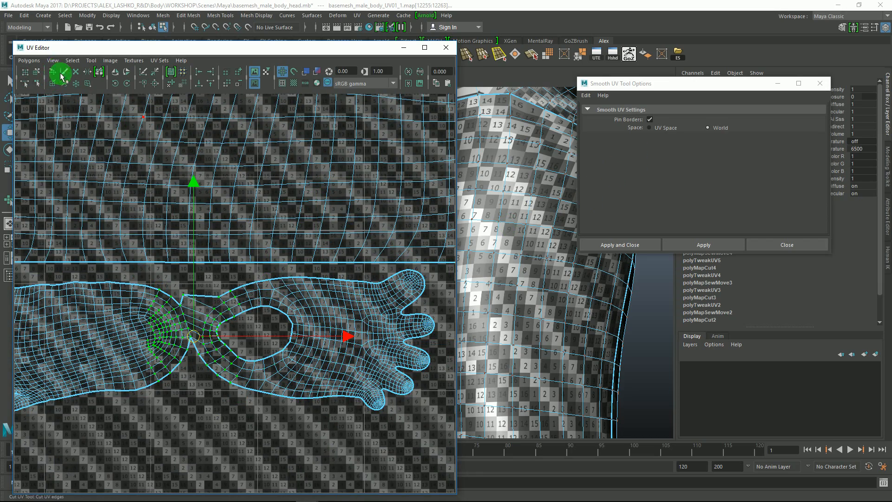
pyautogui.click(697, 249)
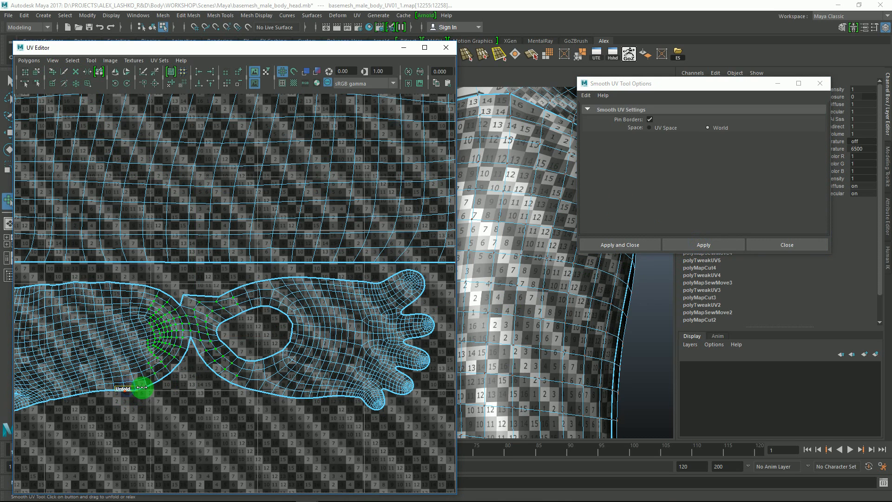
pyautogui.moveTo(174, 281); pyautogui.dragTo(243, 342)
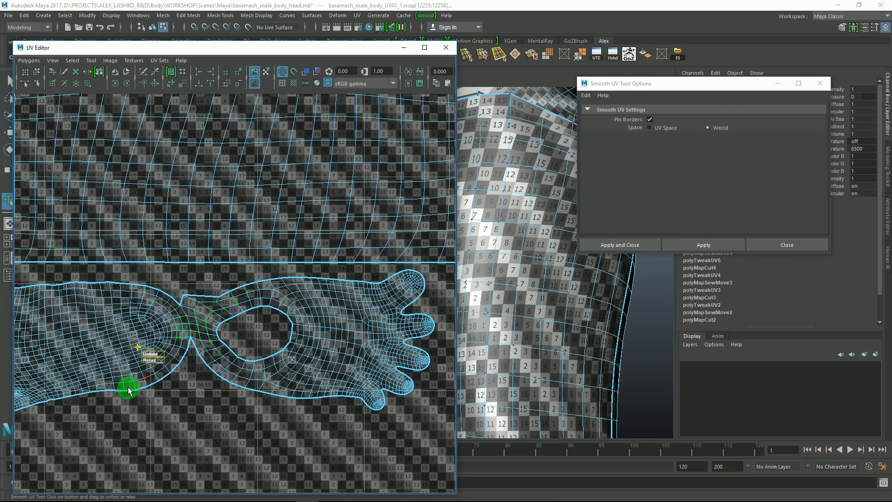
pyautogui.moveTo(149, 353); pyautogui.dragTo(209, 353)
# - Disable Pin Borders and smooth the heel bridge UVs together with their border using the Smooth UV Tool
pyautogui.press('q')
pyautogui.click(650, 119)
pyautogui.click(697, 245)
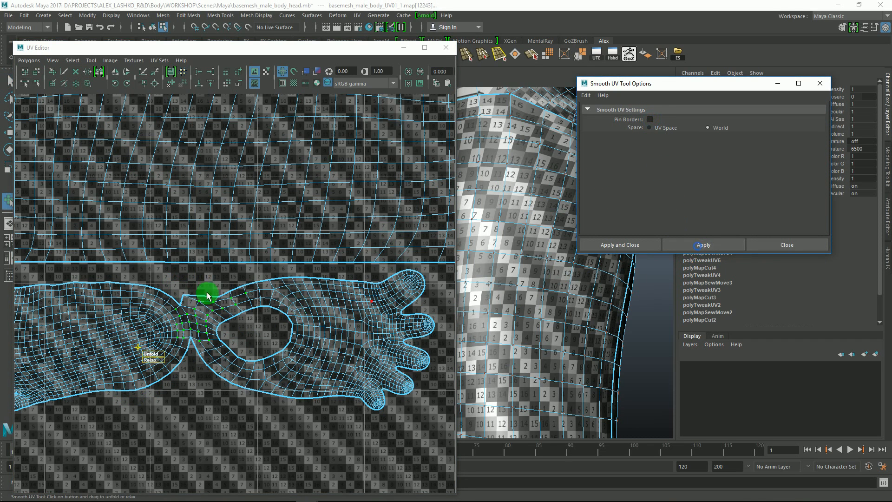
pyautogui.moveTo(259, 344)
pyautogui.mouseDown()
pyautogui.moveTo(162, 355)
pyautogui.moveTo(185, 355)
pyautogui.mouseUp()
# - Select the whole foot shell and enlarge it slightly beneath the leg shell
pyautogui.keyDown('alt'); pyautogui.moveTo(343, 338); pyautogui.dragTo(295, 285, button='right'); pyautogui.keyUp('alt')
pyautogui.keyDown('alt'); pyautogui.moveTo(235, 298); pyautogui.dragTo(262, 347, button='middle'); pyautogui.keyUp('alt')
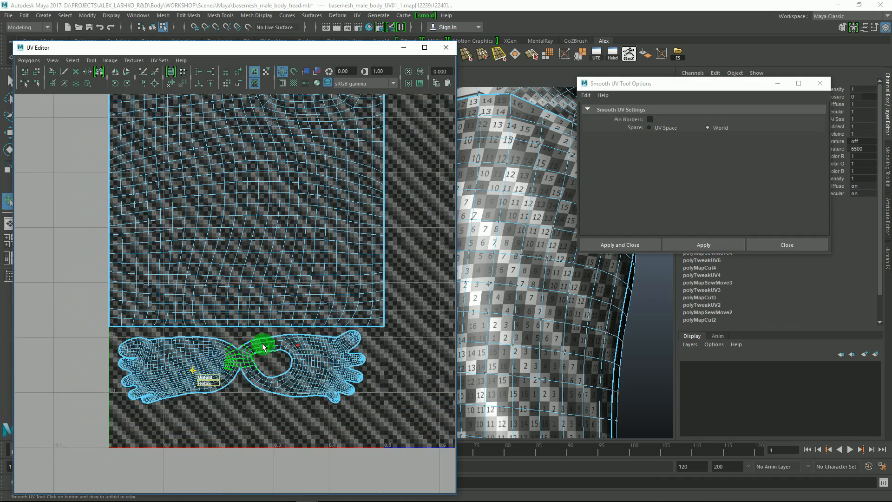
pyautogui.keyDown('ctrl'); pyautogui.moveTo(268, 344); pyautogui.dragTo(307, 333, button='right'); pyautogui.keyUp('ctrl')
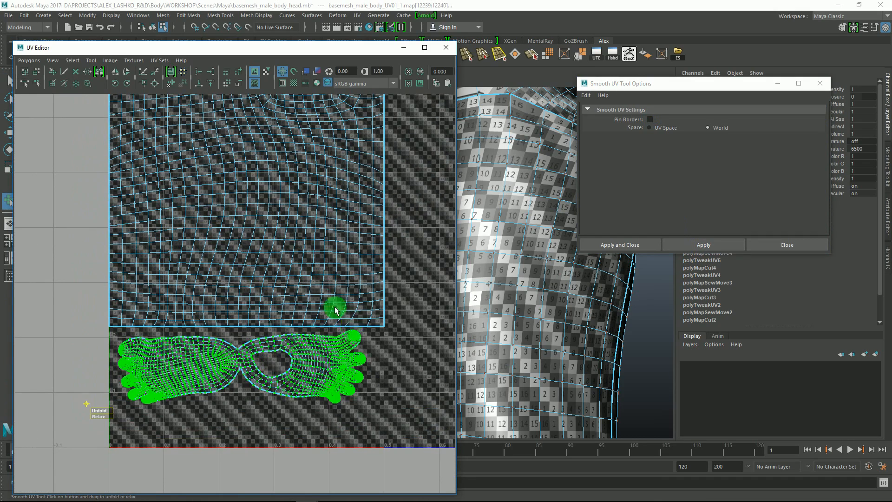
pyautogui.keyDown('alt'); pyautogui.moveTo(336, 307); pyautogui.dragTo(293, 294, button='right'); pyautogui.keyUp('alt')
pyautogui.press('w')
pyautogui.keyDown('alt'); pyautogui.moveTo(386, 251); pyautogui.dragTo(282, 318, button='middle'); pyautogui.keyUp('alt')
pyautogui.moveTo(353, 269)
pyautogui.keyDown('alt'); pyautogui.mouseDown(button='middle')
pyautogui.moveTo(390, 261)
pyautogui.moveTo(339, 283)
pyautogui.moveTo(356, 284)
pyautogui.mouseUp(button='middle'); pyautogui.keyUp('alt')
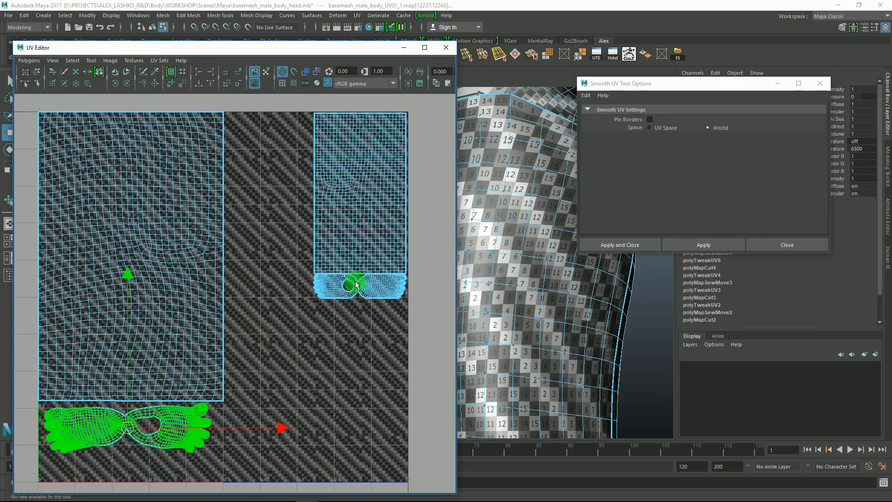
pyautogui.keyDown('alt'); pyautogui.moveTo(218, 359); pyautogui.dragTo(227, 331, button='middle'); pyautogui.keyUp('alt')
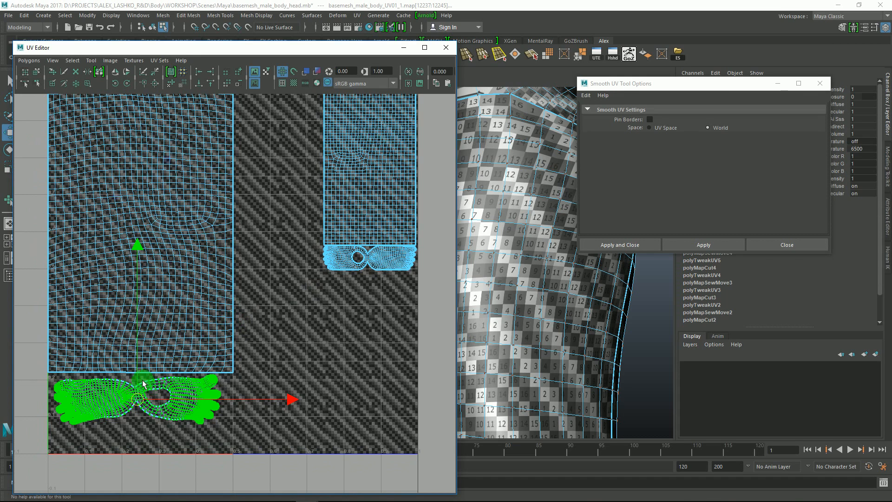
pyautogui.press('r')
pyautogui.moveTo(141, 402); pyautogui.dragTo(145, 406)
# - Rotate the foot shell slightly and center it in the gap beneath the leg shell
pyautogui.press('e')
pyautogui.moveTo(222, 282); pyautogui.dragTo(214, 280)
pyautogui.press('w')
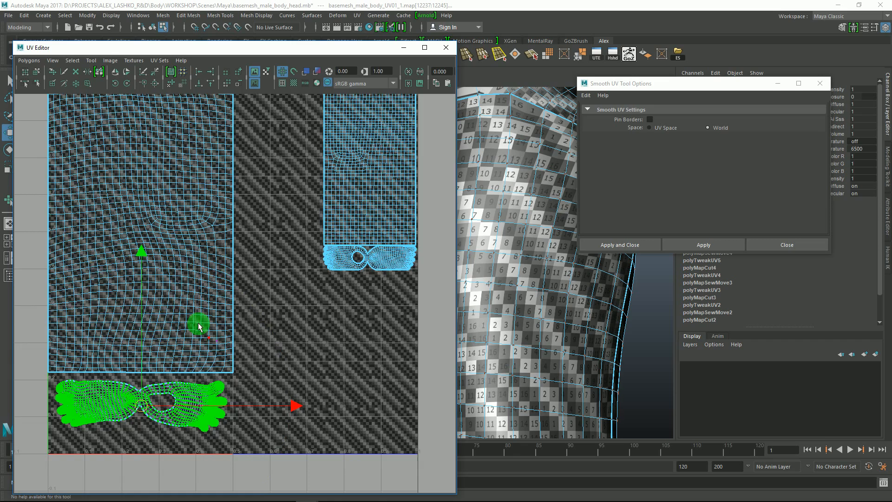
pyautogui.keyDown('alt'); pyautogui.moveTo(199, 322); pyautogui.dragTo(151, 315, button='right'); pyautogui.keyUp('alt')
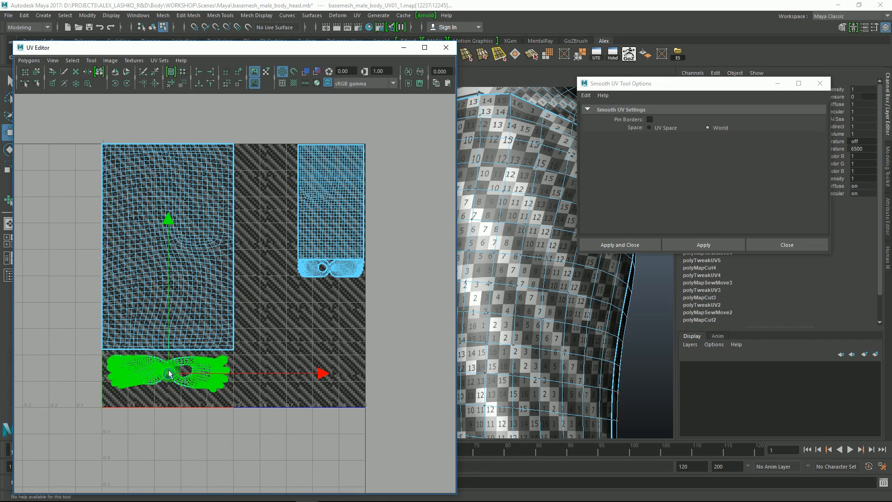
pyautogui.moveTo(168, 370); pyautogui.dragTo(170, 367)
# - Select the large leg shell together with its foot shell, stretch them vertically to the tile's height and align their top with the tile edge
pyautogui.keyDown('alt'); pyautogui.moveTo(173, 233); pyautogui.dragTo(144, 221, button='right'); pyautogui.keyUp('alt')
pyautogui.keyDown('shift'); pyautogui.moveTo(116, 156); pyautogui.dragTo(259, 394); pyautogui.keyUp('shift')
pyautogui.keyDown('alt'); pyautogui.moveTo(195, 209); pyautogui.dragTo(208, 237, button='middle'); pyautogui.keyUp('alt')
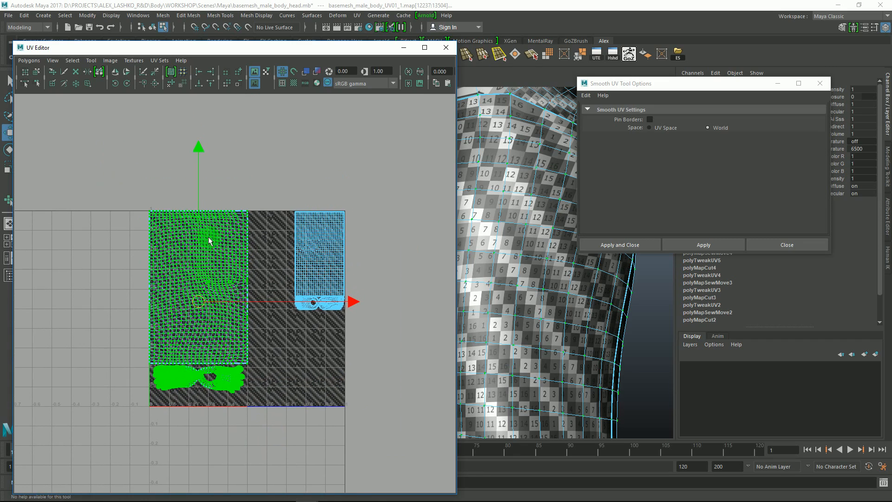
pyautogui.moveTo(200, 148)
pyautogui.mouseDown()
pyautogui.moveTo(200, 158)
pyautogui.moveTo(201, 148)
pyautogui.mouseUp()
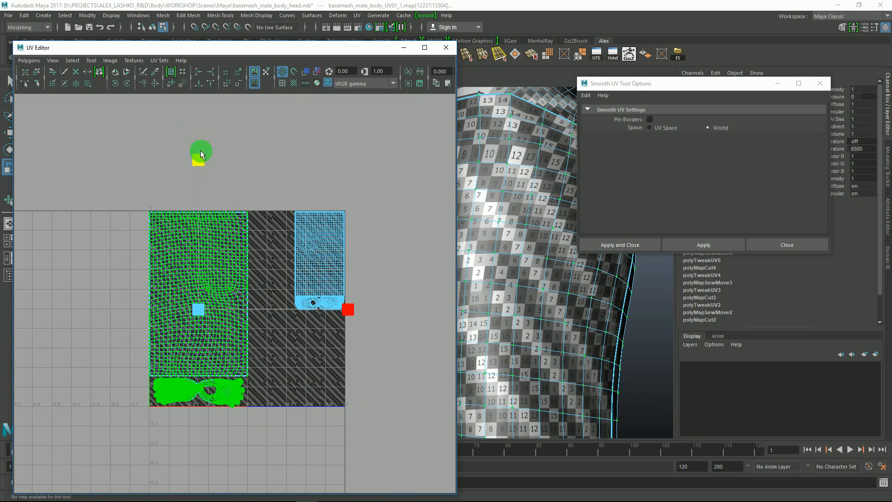
pyautogui.keyDown('alt'); pyautogui.moveTo(209, 206); pyautogui.dragTo(207, 185, button='middle'); pyautogui.keyUp('alt')
pyautogui.keyDown('alt'); pyautogui.moveTo(237, 301); pyautogui.dragTo(310, 303, button='right'); pyautogui.keyUp('alt')
pyautogui.keyDown('alt'); pyautogui.moveTo(213, 181); pyautogui.dragTo(229, 206, button='middle'); pyautogui.keyUp('alt')
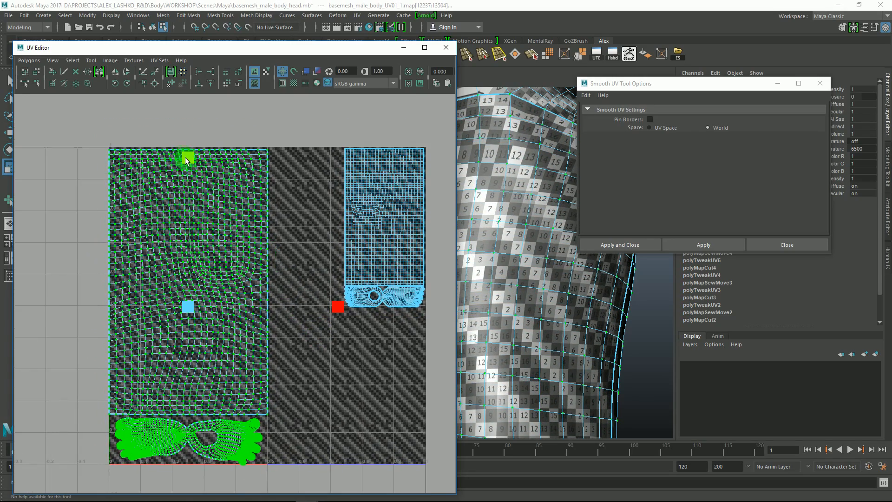
pyautogui.moveTo(187, 158); pyautogui.dragTo(188, 148)
pyautogui.keyDown('alt'); pyautogui.moveTo(188, 152); pyautogui.dragTo(183, 177, button='right'); pyautogui.keyUp('alt')
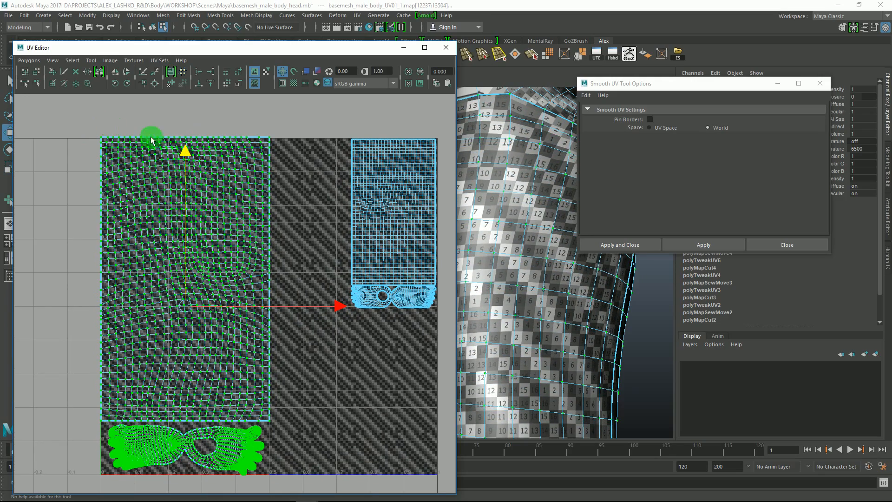
pyautogui.keyDown('alt'); pyautogui.moveTo(151, 140); pyautogui.dragTo(152, 144, button='middle'); pyautogui.keyUp('alt')
pyautogui.moveTo(185, 157); pyautogui.dragTo(185, 160)
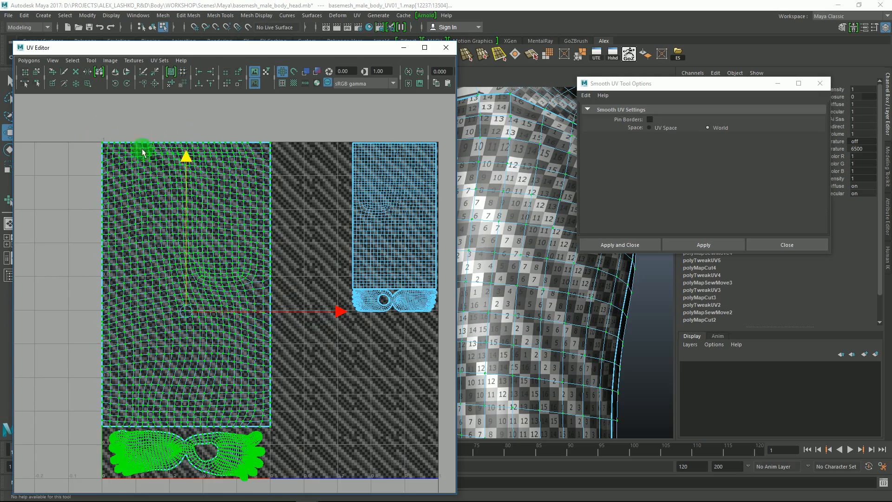
# - Select the leg shell's upper border UVs and nudge them up onto the tile's top edge
pyautogui.keyDown('alt'); pyautogui.moveTo(98, 143); pyautogui.dragTo(143, 111, button='right'); pyautogui.keyUp('alt')
pyautogui.keyDown('alt'); pyautogui.moveTo(293, 289); pyautogui.dragTo(168, 254, button='middle'); pyautogui.keyUp('alt')
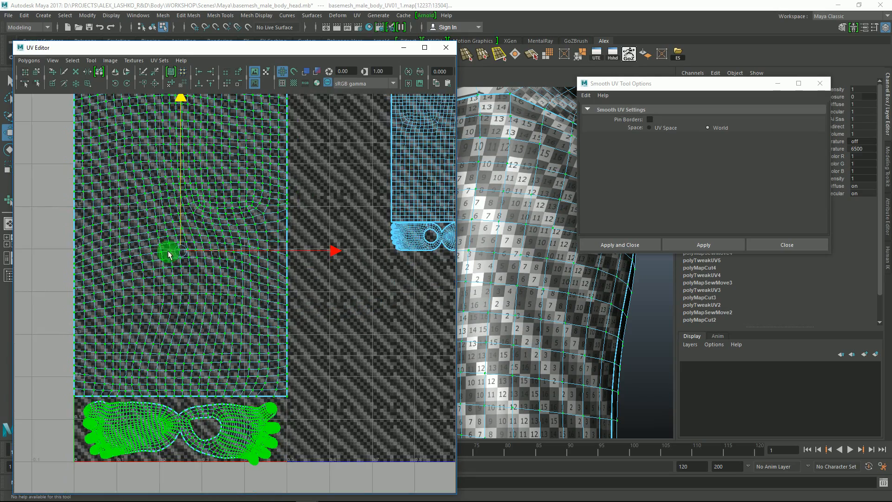
pyautogui.keyDown('alt'); pyautogui.moveTo(110, 208); pyautogui.dragTo(106, 295, button='middle'); pyautogui.keyUp('alt')
pyautogui.keyDown('alt'); pyautogui.moveTo(106, 296); pyautogui.dragTo(78, 136, button='right'); pyautogui.keyUp('alt')
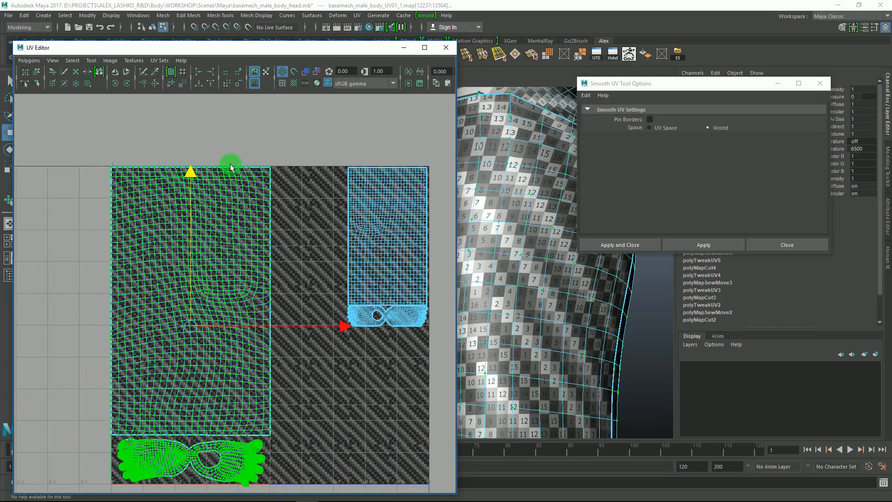
pyautogui.moveTo(274, 167); pyautogui.dragTo(295, 176)
pyautogui.keyDown('alt'); pyautogui.moveTo(215, 135); pyautogui.dragTo(209, 222, button='middle'); pyautogui.keyUp('alt')
pyautogui.moveTo(183, 97); pyautogui.dragTo(183, 81)
pyautogui.keyDown('alt'); pyautogui.moveTo(283, 239); pyautogui.dragTo(202, 178, button='right'); pyautogui.keyUp('alt')
pyautogui.keyDown('alt'); pyautogui.moveTo(202, 178); pyautogui.dragTo(298, 260, button='right'); pyautogui.keyUp('alt')
pyautogui.keyDown('alt'); pyautogui.moveTo(254, 197); pyautogui.dragTo(343, 313, button='middle'); pyautogui.keyUp('alt')
pyautogui.moveTo(246, 187); pyautogui.dragTo(253, 193)
pyautogui.keyDown('alt'); pyautogui.moveTo(232, 251); pyautogui.dragTo(163, 216, button='right'); pyautogui.keyUp('alt')
pyautogui.keyDown('alt'); pyautogui.moveTo(250, 374); pyautogui.dragTo(233, 269, button='middle'); pyautogui.keyUp('alt')
pyautogui.press('q')
pyautogui.keyDown('alt'); pyautogui.moveTo(328, 328); pyautogui.dragTo(258, 267, button='right'); pyautogui.keyUp('alt')
pyautogui.keyDown('alt'); pyautogui.moveTo(258, 266); pyautogui.dragTo(259, 269, button='middle'); pyautogui.keyUp('alt')
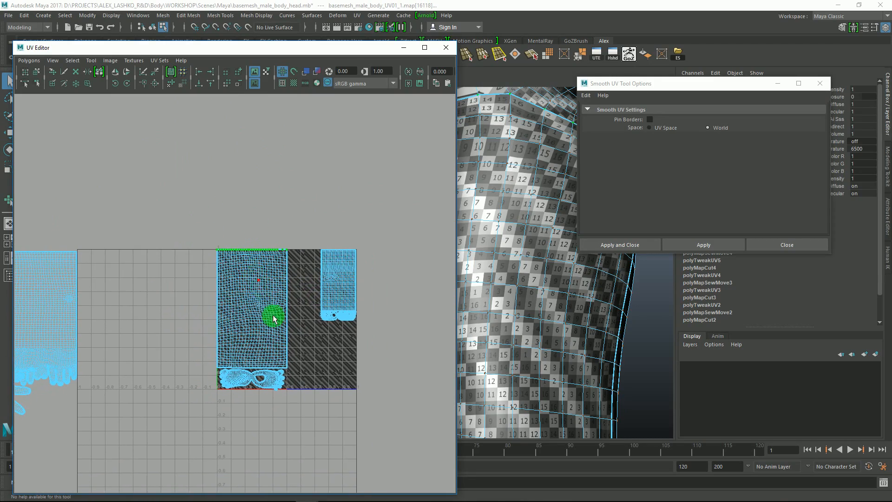
# - Select the whole foot shell, move it slightly up toward the leg shell and fine-tune its rotation to fit inside the tile
pyautogui.scroll(2, 319, 369)
pyautogui.scroll(2, 299, 348)
pyautogui.scroll(3, 228, 297)
pyautogui.keyDown('ctrl'); pyautogui.moveTo(254, 320); pyautogui.dragTo(275, 306, button='right'); pyautogui.keyUp('ctrl')
pyautogui.scroll(-1, 235, 253)
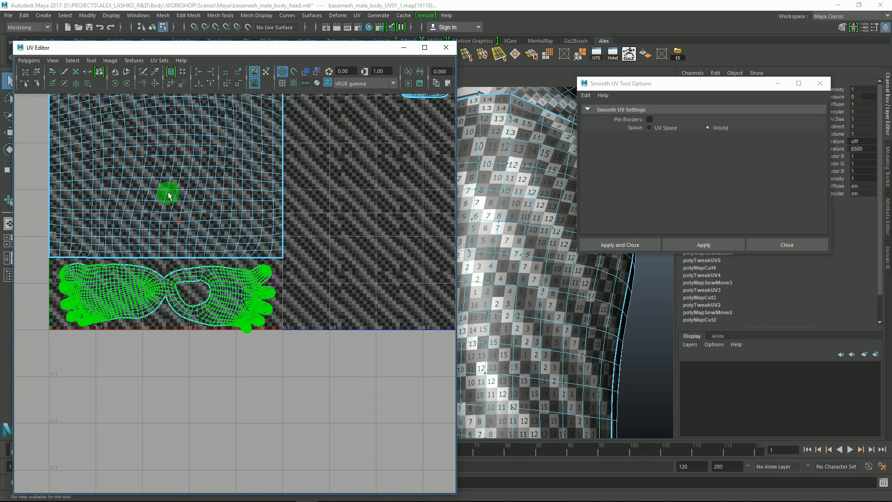
pyautogui.press('w')
pyautogui.moveTo(167, 145); pyautogui.dragTo(168, 140)
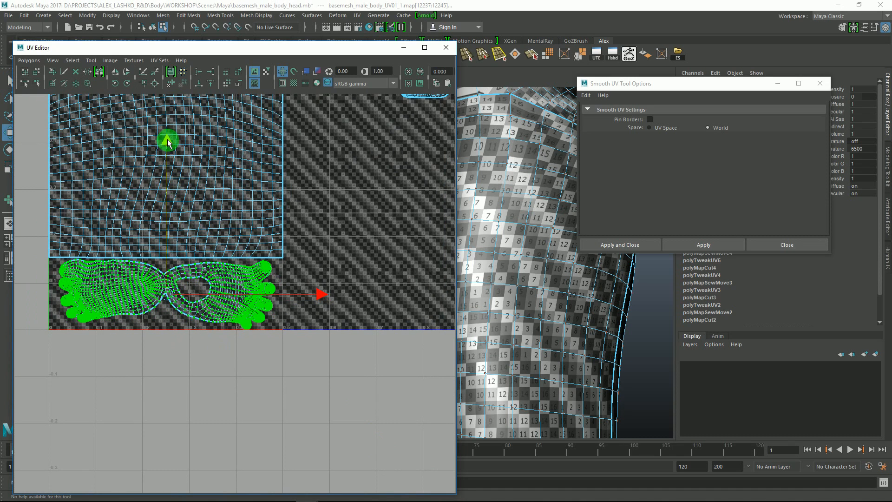
pyautogui.press('y')
pyautogui.moveTo(215, 154); pyautogui.dragTo(214, 156)
pyautogui.keyDown('alt'); pyautogui.moveTo(277, 262); pyautogui.dragTo(341, 325, button='right'); pyautogui.keyUp('alt')
pyautogui.keyDown('alt'); pyautogui.moveTo(303, 281); pyautogui.dragTo(154, 167, button='right'); pyautogui.keyUp('alt')
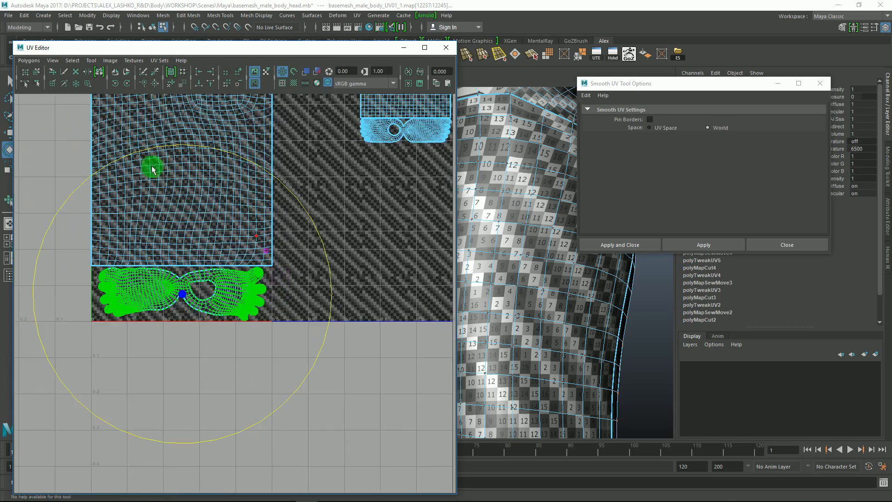
pyautogui.keyDown('alt'); pyautogui.moveTo(240, 245); pyautogui.dragTo(252, 292, button='middle'); pyautogui.keyUp('alt')
pyautogui.press('q')
pyautogui.keyDown('alt'); pyautogui.moveTo(328, 303); pyautogui.dragTo(219, 211, button='right'); pyautogui.keyUp('alt')
pyautogui.keyDown('alt'); pyautogui.moveTo(219, 211); pyautogui.dragTo(224, 262, button='middle'); pyautogui.keyUp('alt')
pyautogui.keyDown('alt'); pyautogui.moveTo(220, 257); pyautogui.dragTo(155, 202, button='right'); pyautogui.keyUp('alt')
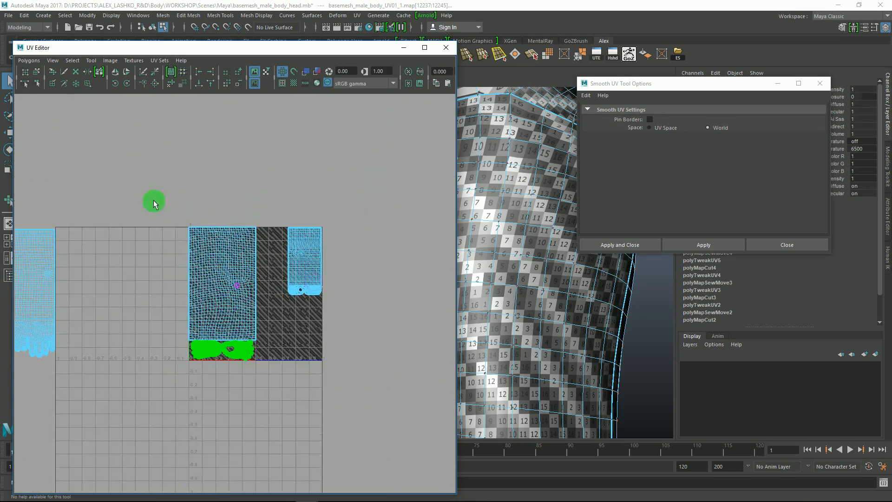
pyautogui.keyDown('alt'); pyautogui.moveTo(180, 279); pyautogui.dragTo(249, 281, button='middle'); pyautogui.keyUp('alt')
pyautogui.keyDown('alt'); pyautogui.moveTo(296, 300); pyautogui.dragTo(263, 273, button='right'); pyautogui.keyUp('alt')
pyautogui.keyDown('alt'); pyautogui.moveTo(514, 249); pyautogui.dragTo(488, 251); pyautogui.keyUp('alt')
pyautogui.keyDown('alt'); pyautogui.click(268, 271); pyautogui.keyUp('alt')
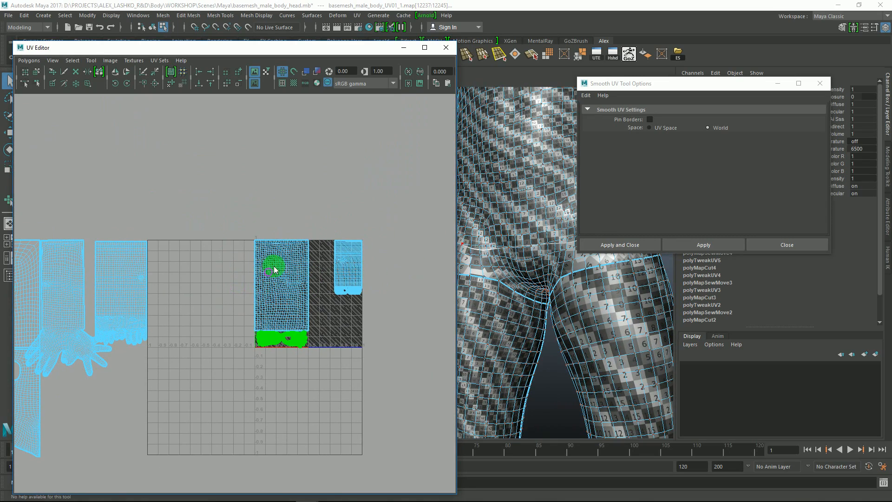
pyautogui.moveTo(295, 271); pyautogui.dragTo(308, 272, button='right')
pyautogui.moveTo(227, 209); pyautogui.dragTo(321, 376)
pyautogui.keyDown('alt'); pyautogui.moveTo(245, 264); pyautogui.dragTo(263, 310, button='right'); pyautogui.keyUp('alt')
pyautogui.keyDown('alt'); pyautogui.moveTo(263, 311); pyautogui.dragTo(324, 305, button='middle'); pyautogui.keyUp('alt')
pyautogui.keyDown('alt'); pyautogui.moveTo(324, 305); pyautogui.dragTo(279, 279, button='right'); pyautogui.keyUp('alt')
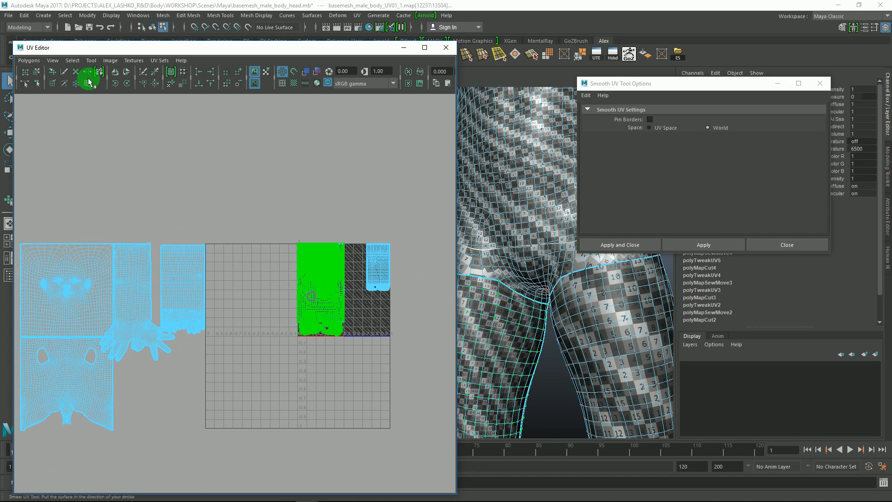
pyautogui.click(99, 72)
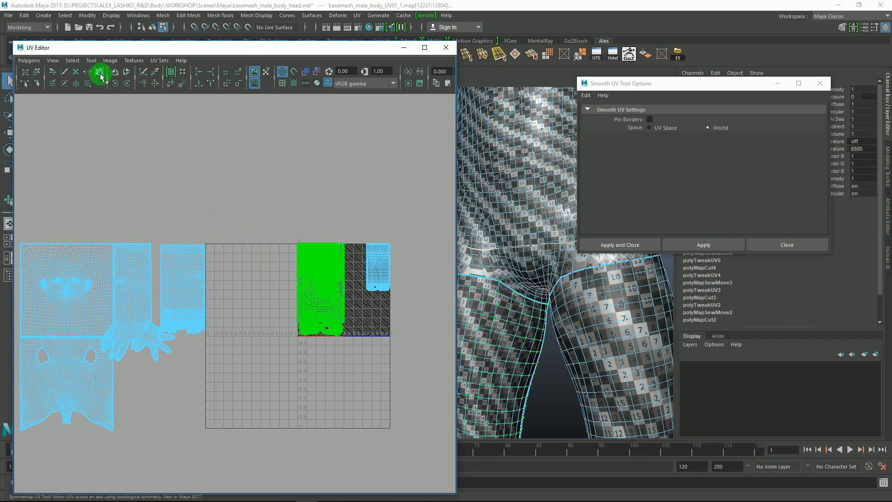
pyautogui.keyDown('alt'); pyautogui.moveTo(241, 267); pyautogui.dragTo(221, 258, button='middle'); pyautogui.keyUp('alt')
pyautogui.keyDown('alt'); pyautogui.moveTo(244, 269); pyautogui.dragTo(289, 307, button='right'); pyautogui.keyUp('alt')
pyautogui.keyDown('alt'); pyautogui.moveTo(336, 272); pyautogui.dragTo(316, 266, button='middle'); pyautogui.keyUp('alt')
pyautogui.click(203, 193)
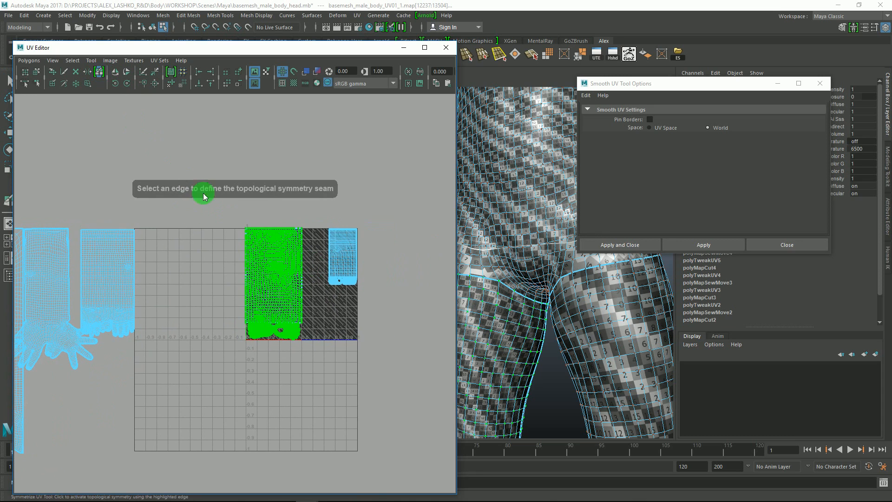
pyautogui.press('q')
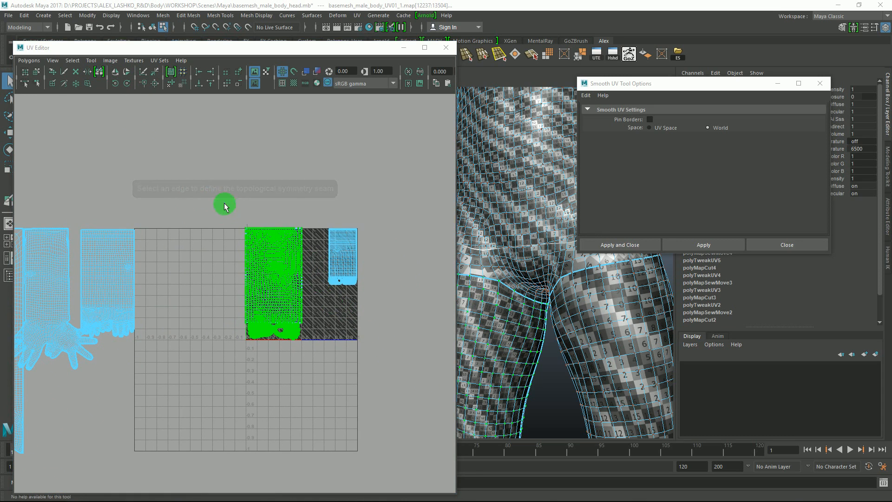
# - Select both legs' and feet's shells, start the Symmetrize UV Tool and define the symmetry seam with the head shell's upper center edge
pyautogui.moveTo(224, 204); pyautogui.dragTo(368, 394)
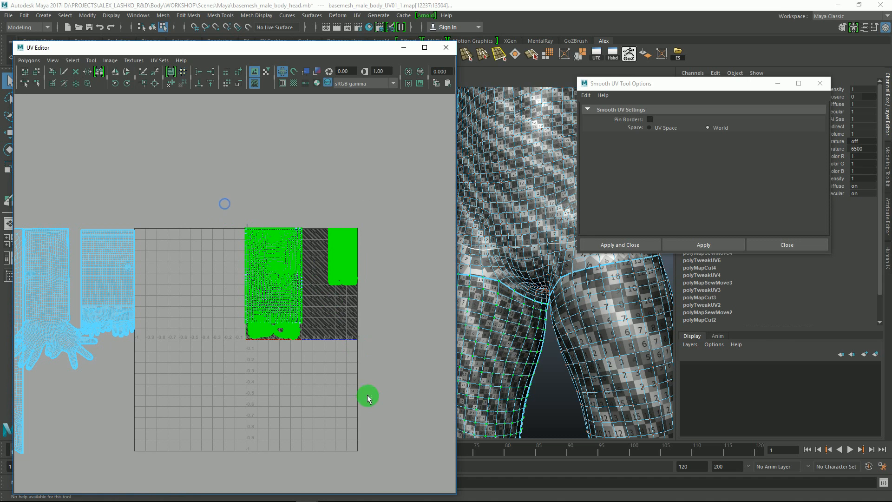
pyautogui.click(100, 74)
pyautogui.keyDown('alt'); pyautogui.moveTo(57, 268); pyautogui.dragTo(205, 267, button='middle'); pyautogui.keyUp('alt')
pyautogui.scroll(3, 147, 275)
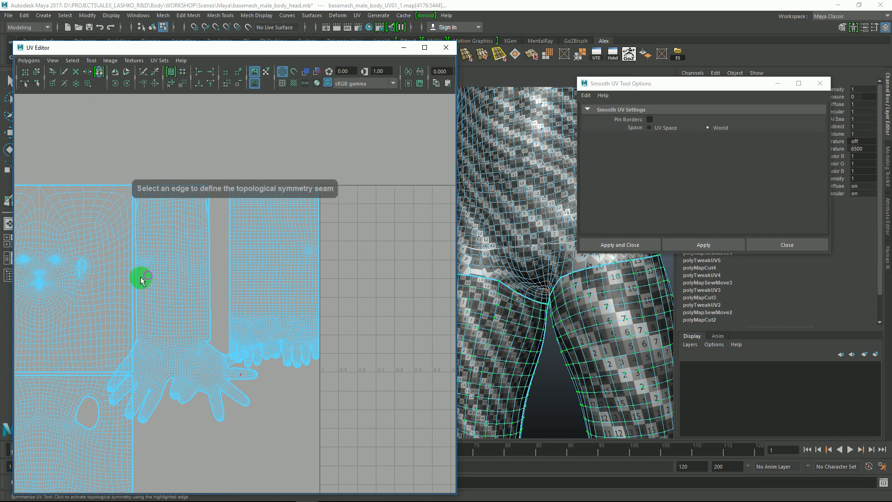
pyautogui.keyDown('alt'); pyautogui.moveTo(144, 246); pyautogui.dragTo(211, 258, button='middle'); pyautogui.keyUp('alt')
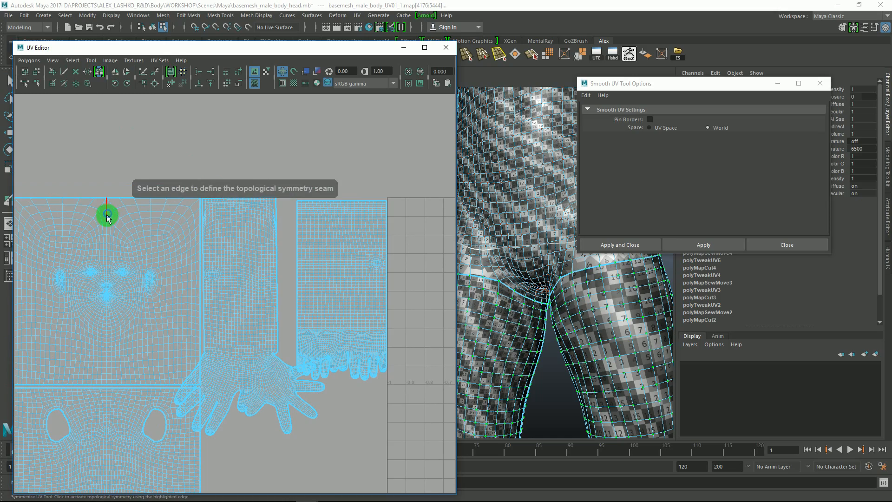
pyautogui.keyDown('alt'); pyautogui.moveTo(324, 299); pyautogui.dragTo(10, 229, button='middle'); pyautogui.keyUp('alt')
pyautogui.keyDown('alt'); pyautogui.moveTo(355, 242); pyautogui.dragTo(178, 367, button='middle'); pyautogui.keyUp('alt')
pyautogui.keyDown('alt'); pyautogui.moveTo(210, 311); pyautogui.dragTo(301, 369, button='right'); pyautogui.keyUp('alt')
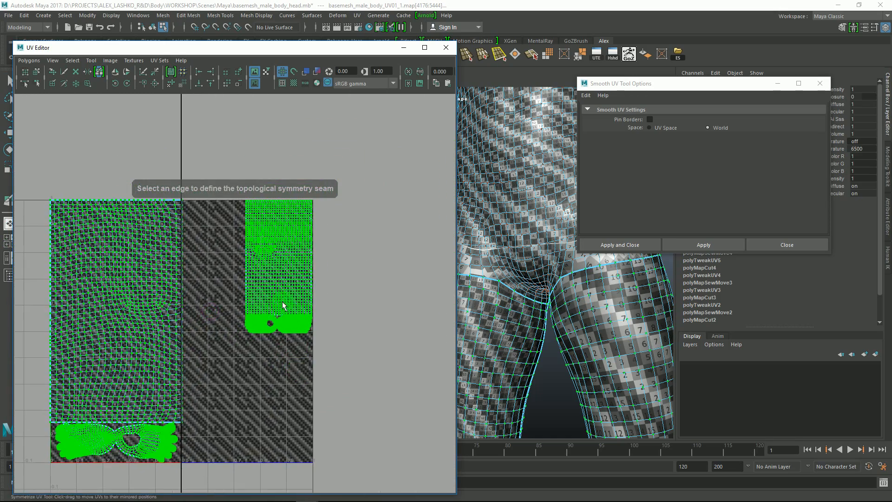
pyautogui.keyDown('alt'); pyautogui.moveTo(258, 267); pyautogui.dragTo(259, 284, button='middle'); pyautogui.keyUp('alt')
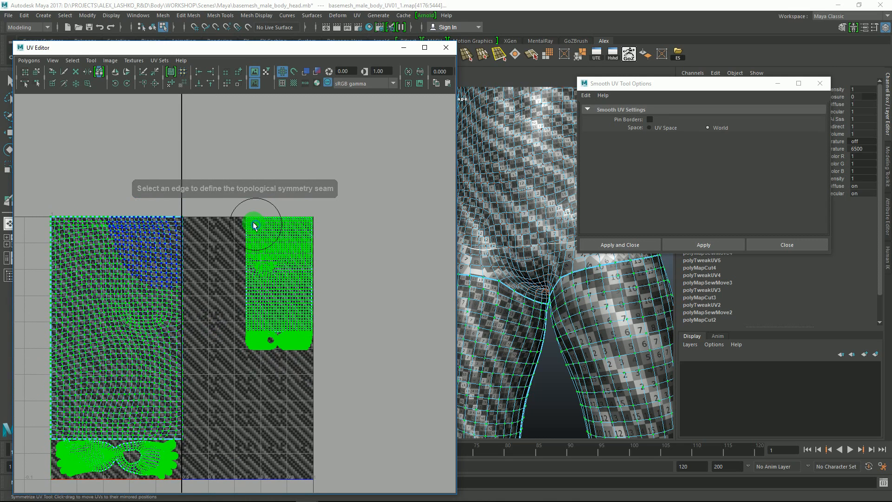
# - Brush the Symmetrize UV Tool over the small leg and foot shells to mirror the finished leg and foot layout onto the tile's other half
pyautogui.moveTo(254, 228)
pyautogui.mouseDown()
pyautogui.moveTo(303, 225)
pyautogui.moveTo(303, 338)
pyautogui.moveTo(271, 260)
pyautogui.moveTo(251, 255)
pyautogui.moveTo(239, 277)
pyautogui.moveTo(259, 306)
pyautogui.moveTo(251, 330)
pyautogui.moveTo(261, 341)
pyautogui.mouseUp()
pyautogui.moveTo(242, 384); pyautogui.dragTo(292, 339)
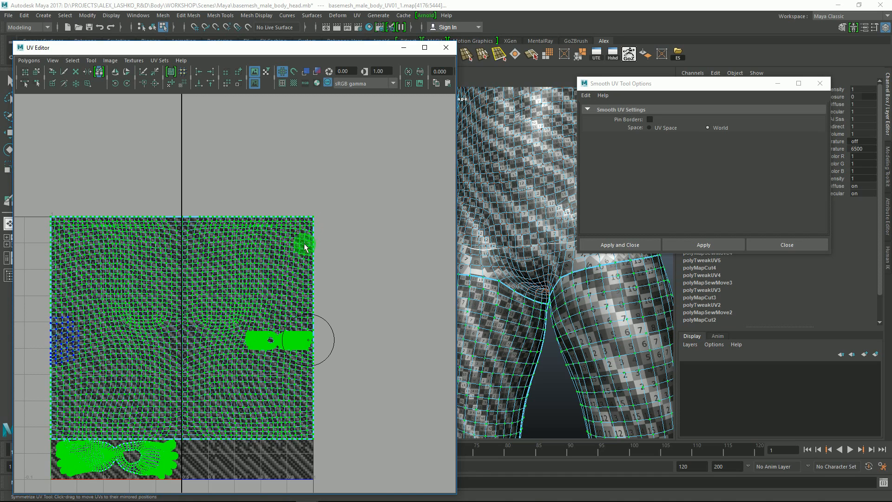
pyautogui.keyDown('alt'); pyautogui.moveTo(272, 413); pyautogui.dragTo(280, 328, button='middle'); pyautogui.keyUp('alt')
pyautogui.moveTo(279, 266)
pyautogui.mouseDown()
pyautogui.moveTo(276, 253)
pyautogui.moveTo(327, 254)
pyautogui.moveTo(313, 266)
pyautogui.mouseUp()
pyautogui.moveTo(295, 304)
pyautogui.keyDown('alt'); pyautogui.mouseDown(button='middle')
pyautogui.moveTo(309, 231)
pyautogui.moveTo(294, 296)
pyautogui.mouseUp(button='middle'); pyautogui.keyUp('alt')
pyautogui.press('q')
pyautogui.scroll(-3, 293, 284)
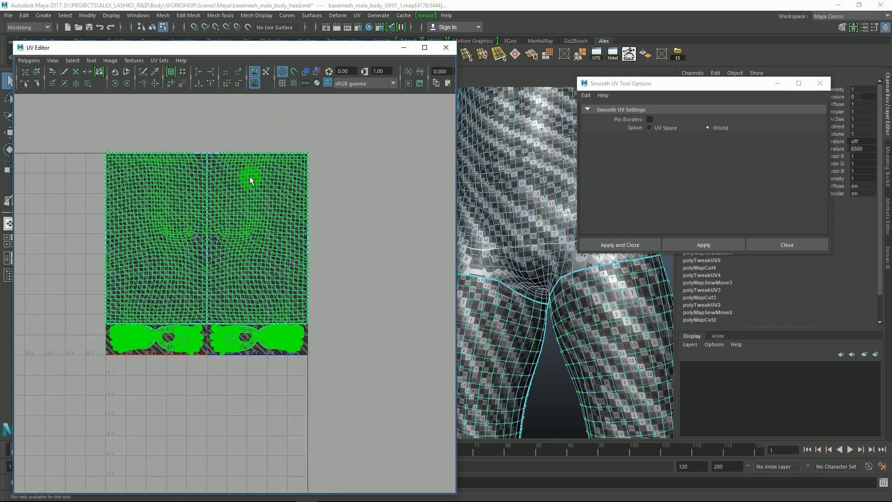
# - Clear the UV selection and examine the complete layout of head, torso, arm, leg and foot shells
pyautogui.keyDown('alt'); pyautogui.moveTo(249, 177); pyautogui.dragTo(274, 212, button='middle'); pyautogui.keyUp('alt')
pyautogui.moveTo(276, 231); pyautogui.dragTo(282, 231, button='right')
pyautogui.keyDown('alt'); pyautogui.moveTo(225, 172); pyautogui.dragTo(185, 168, button='right'); pyautogui.keyUp('alt')
pyautogui.click(185, 168)
pyautogui.keyDown('alt'); pyautogui.moveTo(235, 207); pyautogui.dragTo(312, 207, button='middle'); pyautogui.keyUp('alt')
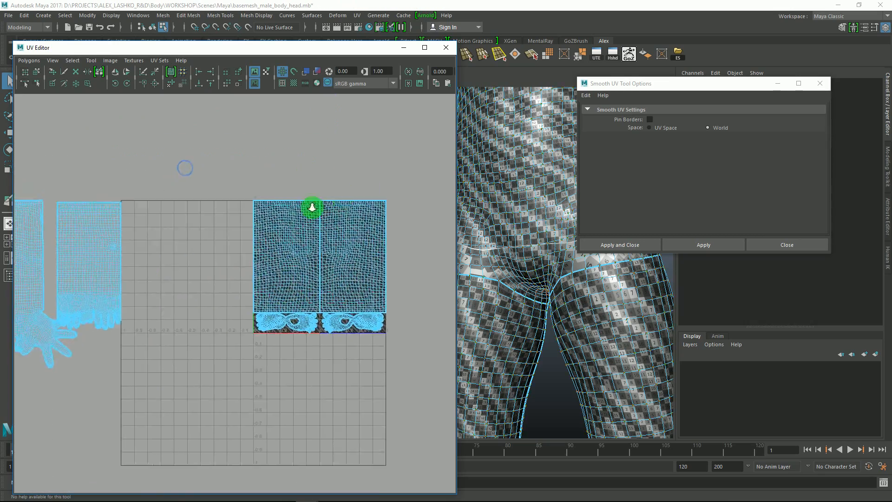
pyautogui.keyDown('alt'); pyautogui.moveTo(312, 206); pyautogui.dragTo(265, 197, button='right'); pyautogui.keyUp('alt')
pyautogui.keyDown('alt'); pyautogui.moveTo(244, 215); pyautogui.dragTo(266, 227, button='middle'); pyautogui.keyUp('alt')
pyautogui.keyDown('alt'); pyautogui.moveTo(230, 244); pyautogui.dragTo(272, 257, button='right'); pyautogui.keyUp('alt')
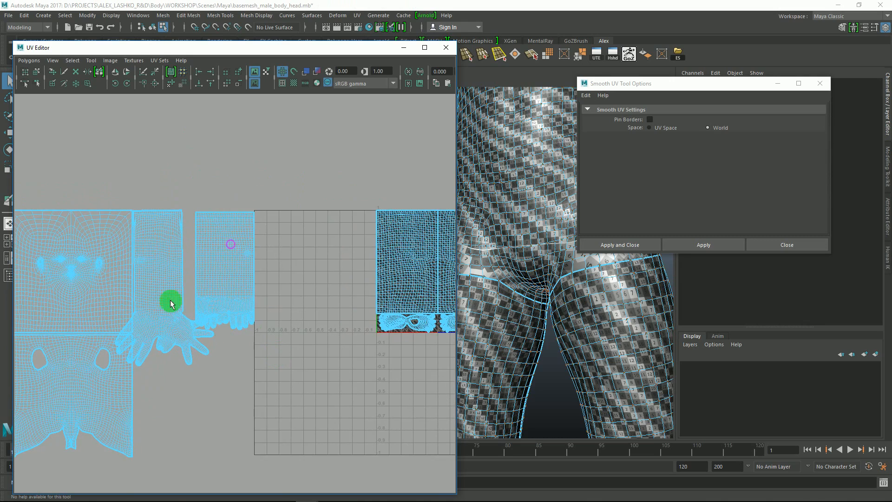
pyautogui.scroll(-3, 164, 308)
pyautogui.keyDown('alt'); pyautogui.moveTo(218, 282); pyautogui.dragTo(231, 250, button='middle'); pyautogui.keyUp('alt')
pyautogui.keyDown('alt'); pyautogui.moveTo(268, 261); pyautogui.dragTo(253, 239, button='right'); pyautogui.keyUp('alt')
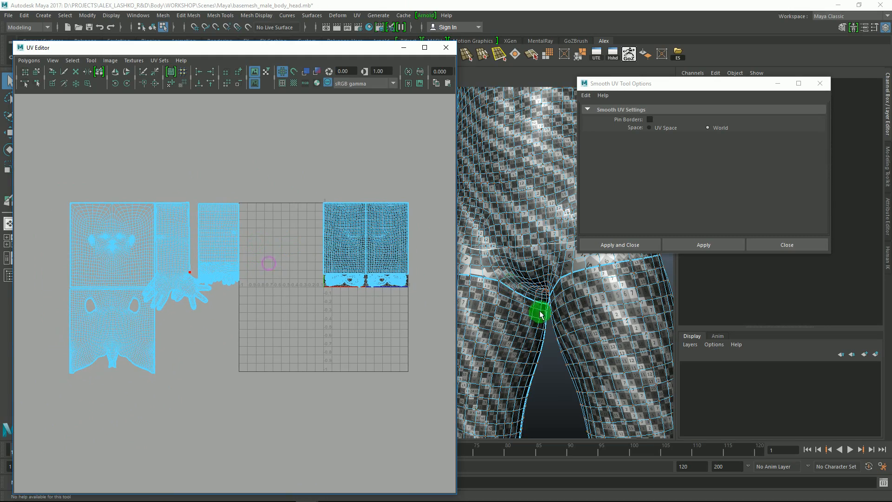
# - Bring the whole body into view and select the UVs on one side of the head shell and the upper torso shell
pyautogui.keyDown('alt'); pyautogui.moveTo(539, 307); pyautogui.dragTo(510, 215, button='right'); pyautogui.keyUp('alt')
pyautogui.keyDown('alt'); pyautogui.moveTo(510, 216); pyautogui.dragTo(543, 286, button='middle'); pyautogui.keyUp('alt')
pyautogui.keyDown('alt'); pyautogui.moveTo(542, 285); pyautogui.dragTo(514, 213, button='right'); pyautogui.keyUp('alt')
pyautogui.keyDown('alt'); pyautogui.moveTo(514, 213); pyautogui.dragTo(530, 240, button='middle'); pyautogui.keyUp('alt')
pyautogui.moveTo(186, 242)
pyautogui.keyDown('alt'); pyautogui.mouseDown(button='middle')
pyautogui.moveTo(215, 223)
pyautogui.moveTo(196, 243)
pyautogui.mouseUp(button='middle'); pyautogui.keyUp('alt')
pyautogui.moveTo(125, 236); pyautogui.dragTo(142, 228, button='right')
pyautogui.moveTo(73, 182); pyautogui.dragTo(121, 301)
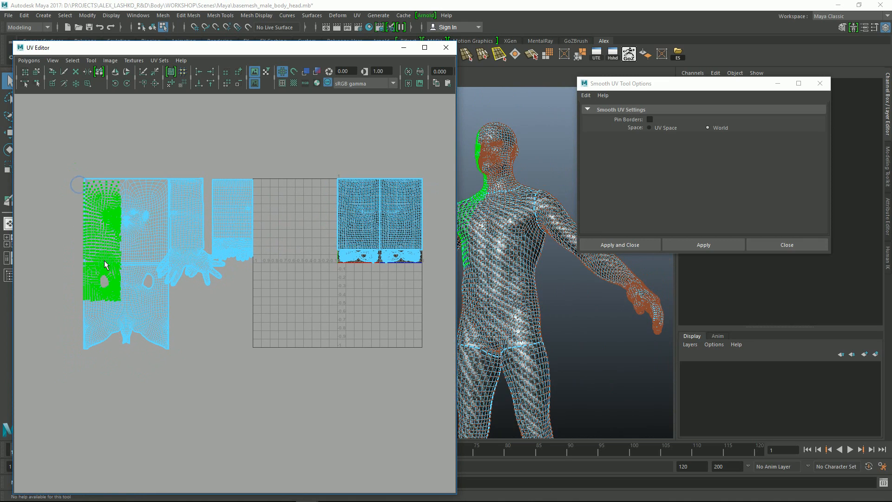